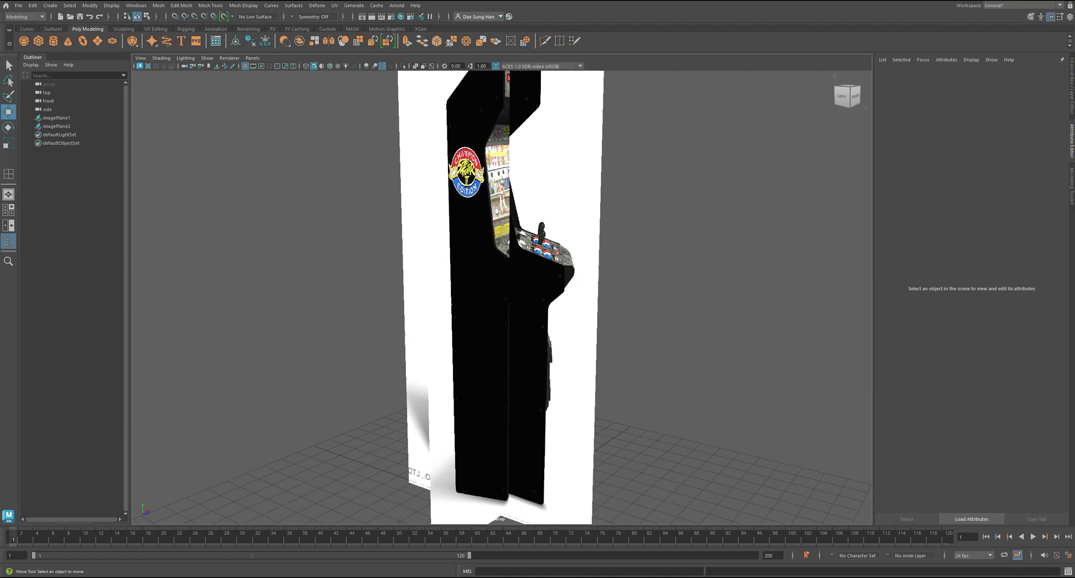
Step: Review the Part 3 section on blocking out the main shape in the browser's Surviving Maya course guide
left_click_drag(1074, 106, 448, 40)
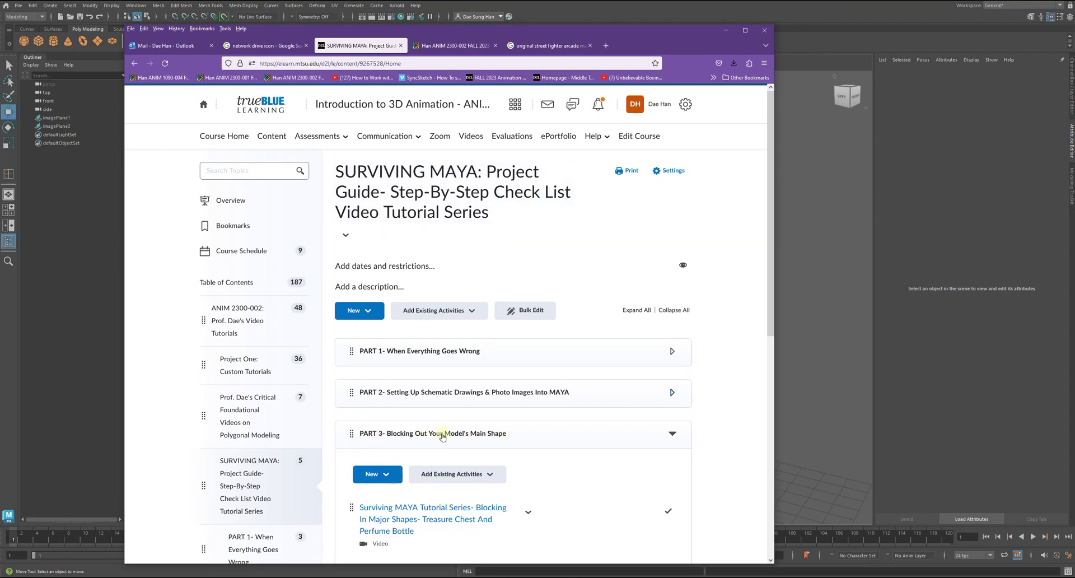
scroll(482, 436, "down", 5)
scroll(499, 412, "up", 3)
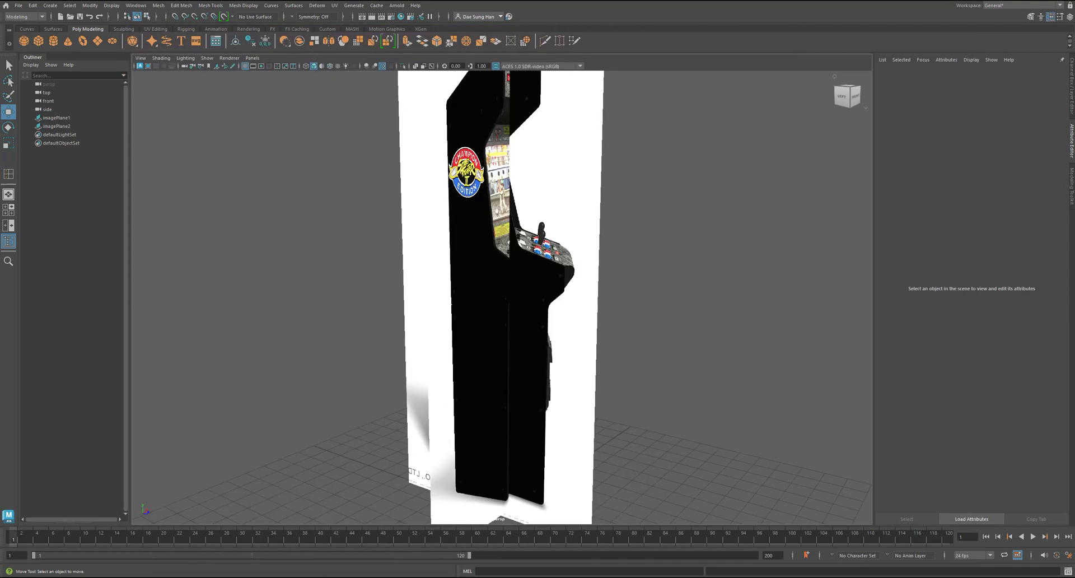
Step: Try turning off Invert View on the three-quarter and side reference image planes to compare how they display
left_click_drag(705, 330, 474, 278, "alt")
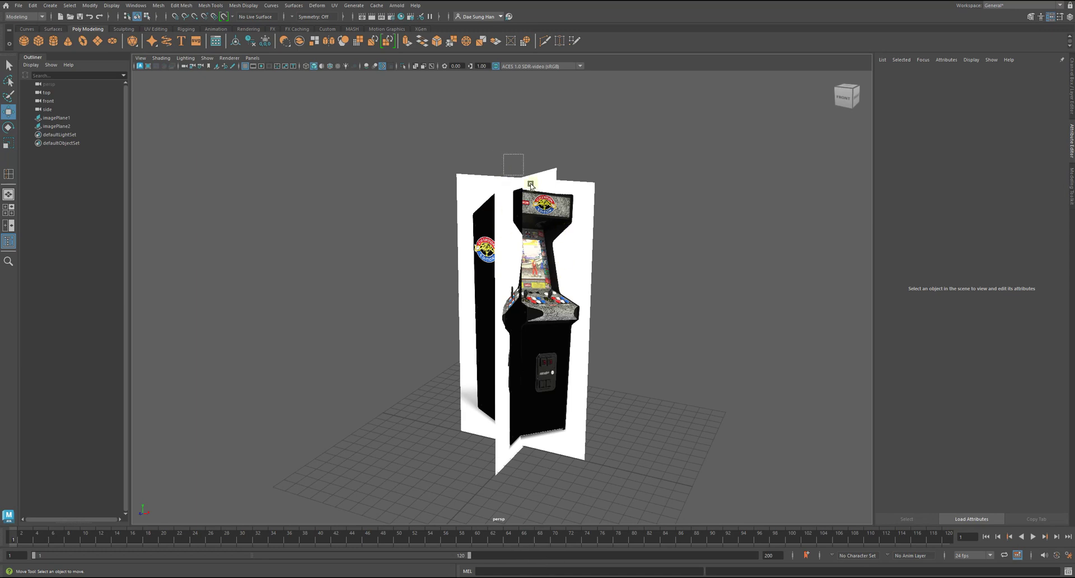
left_click_drag(506, 158, 625, 261)
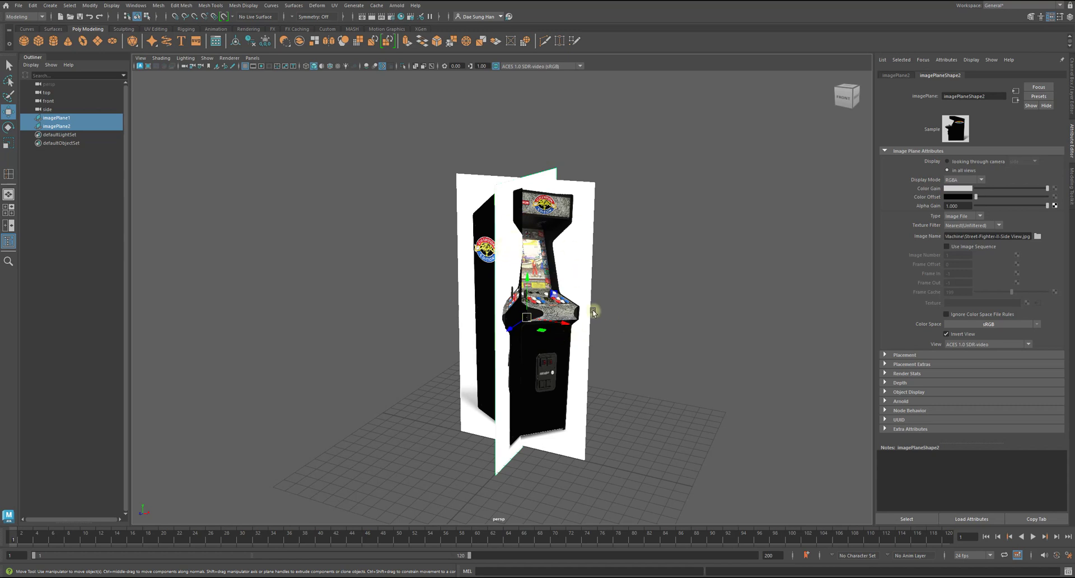
left_click(580, 295)
left_click(698, 273)
left_click(557, 248)
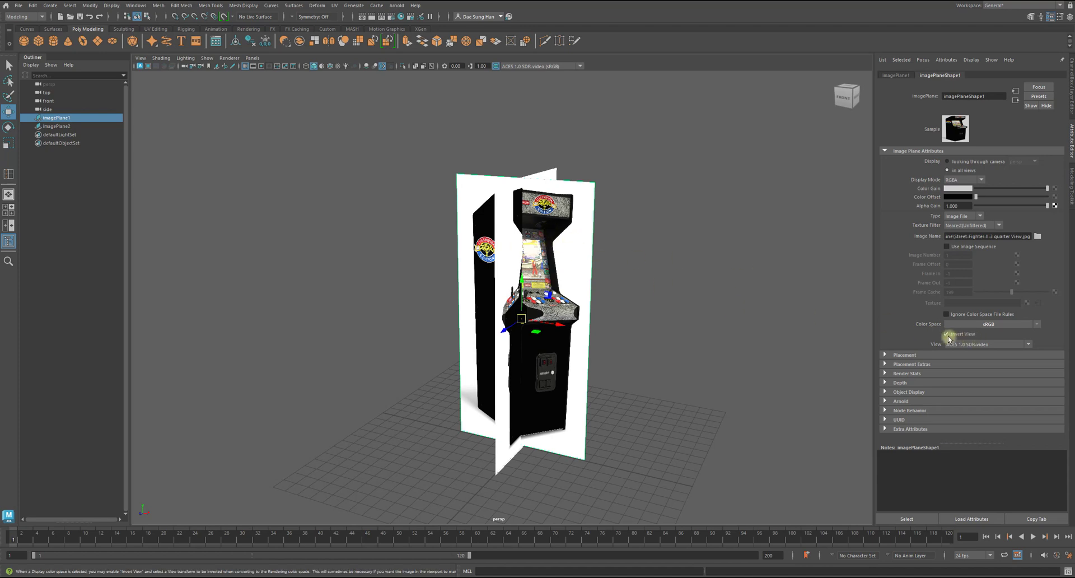
left_click(654, 269)
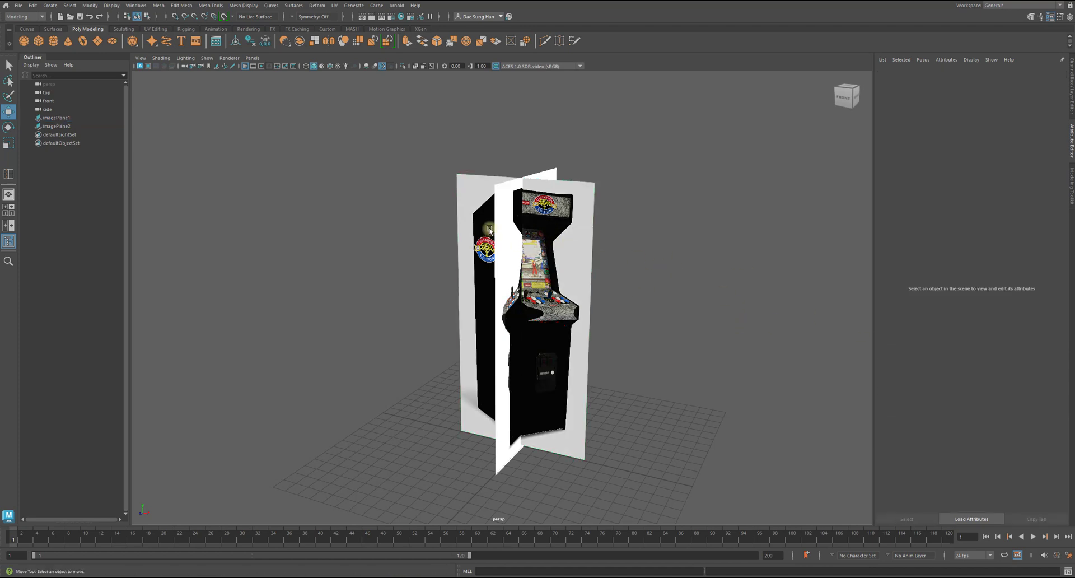
left_click(554, 214)
left_click(791, 306)
Step: Turn Invert View back on for both reference image planes
left_click_drag(609, 238, 839, 274, "alt")
left_click(590, 232)
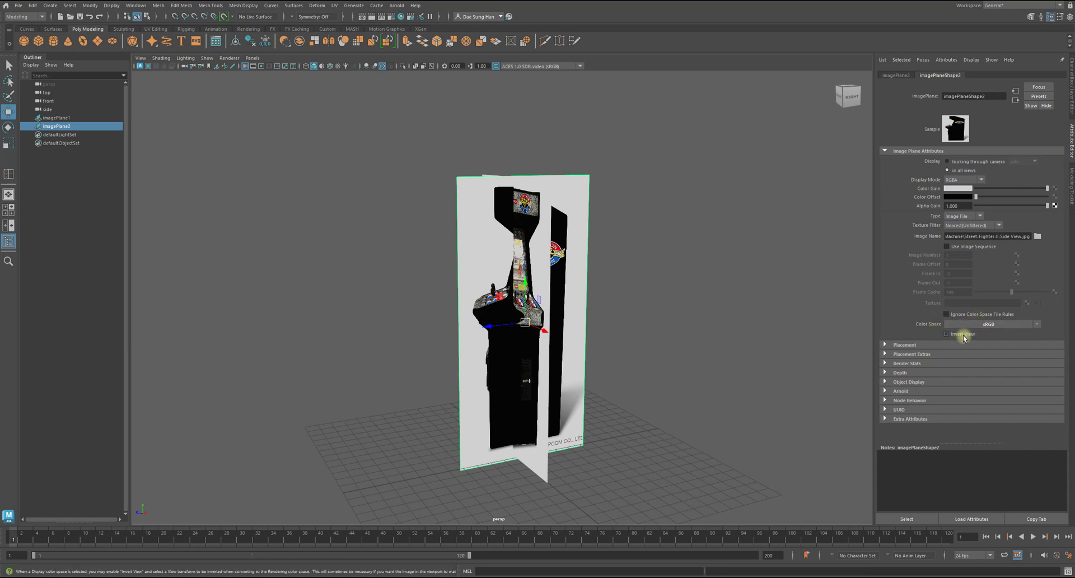
left_click(680, 325)
left_click(547, 211)
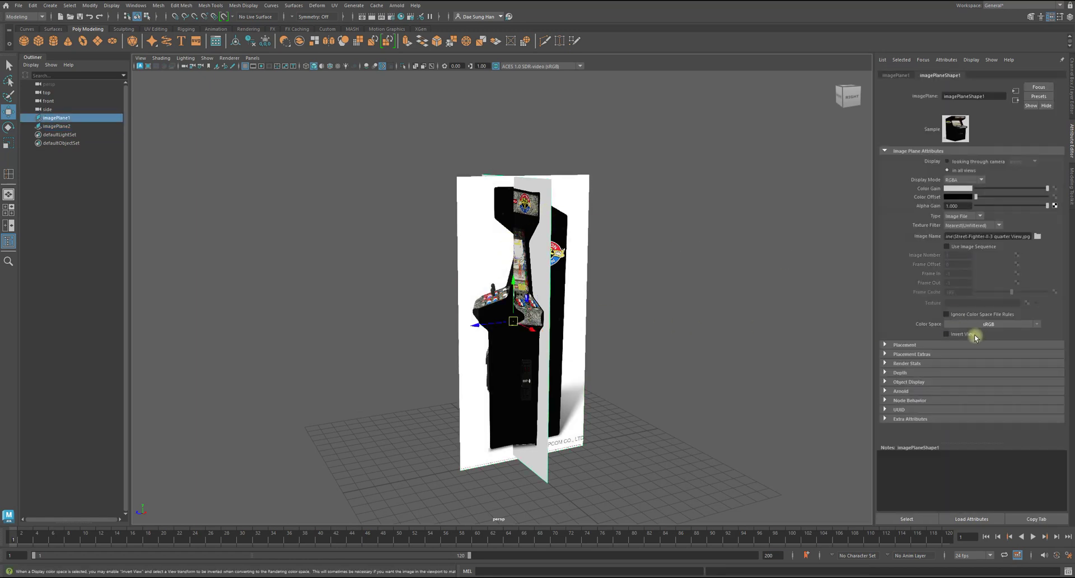
left_click(599, 257)
left_click_drag(599, 257, 506, 223, "alt")
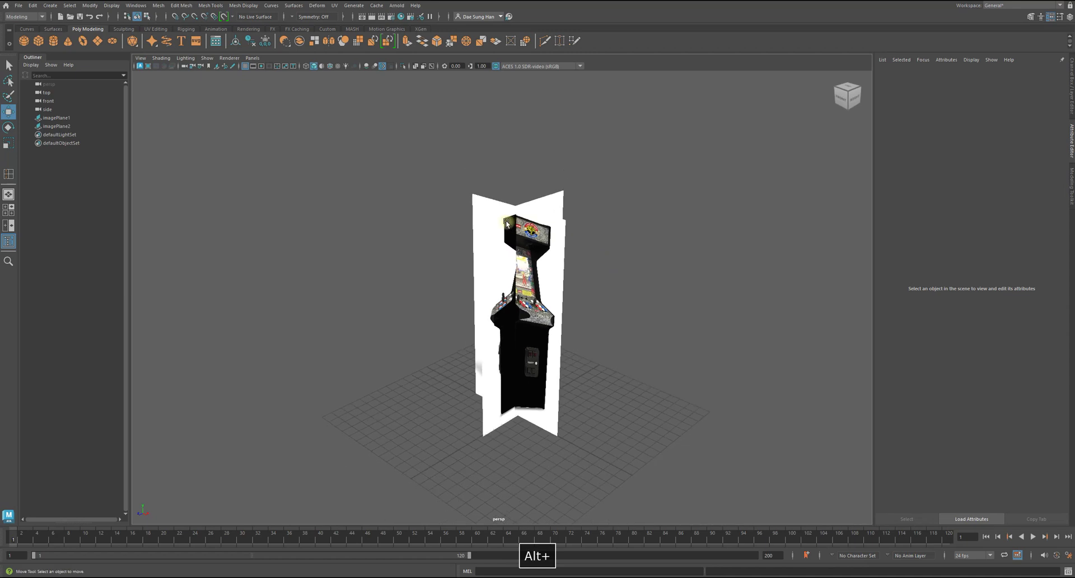
Step: Rename the image plane with the three-quarter arcade picture as imagePlane_3_quarter_front
left_click_drag(553, 282, 618, 263)
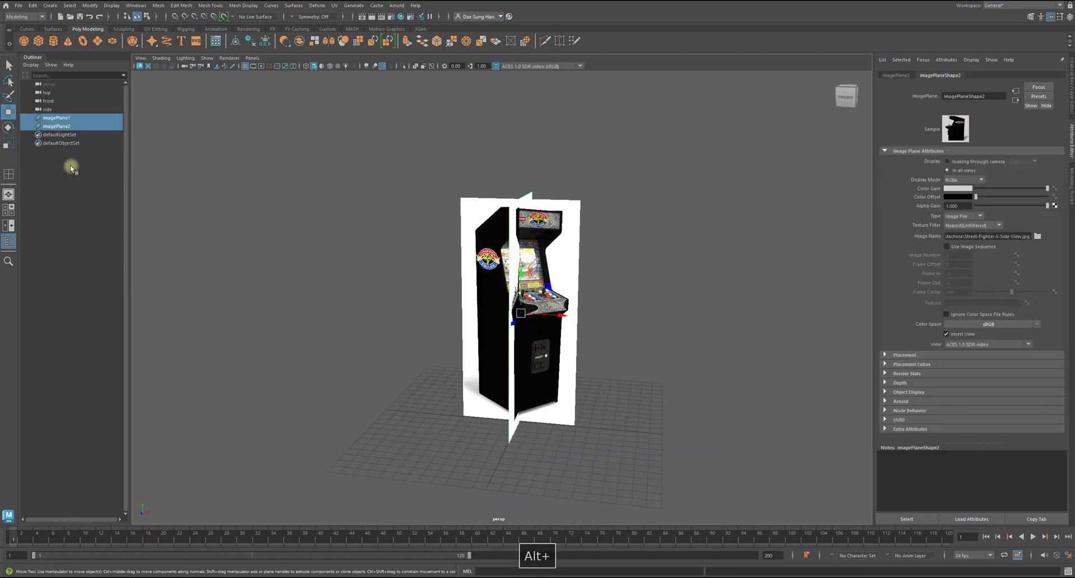
left_click(82, 118)
double_click(81, 117)
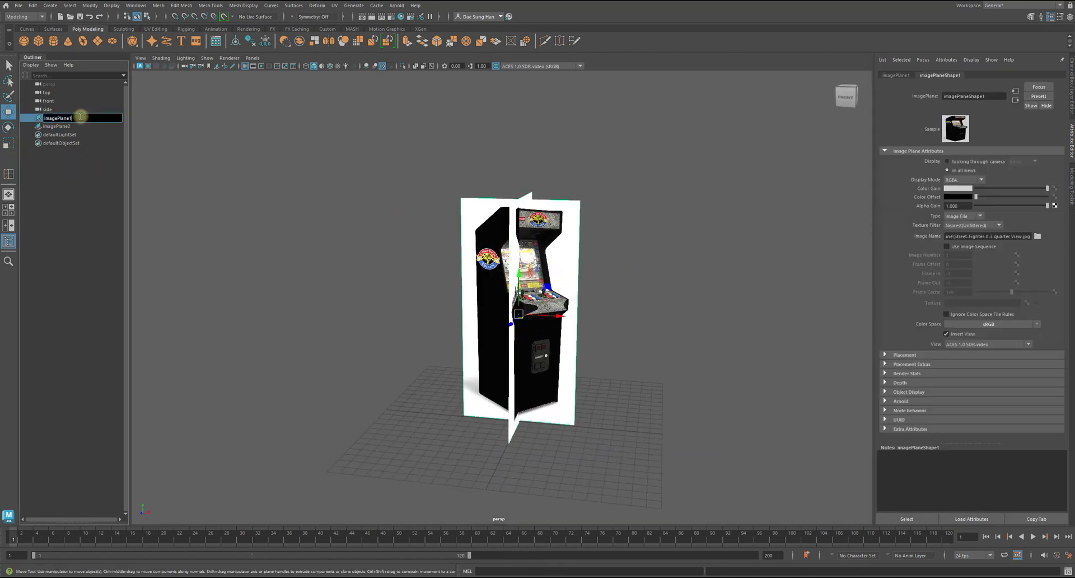
key("BackSpace")
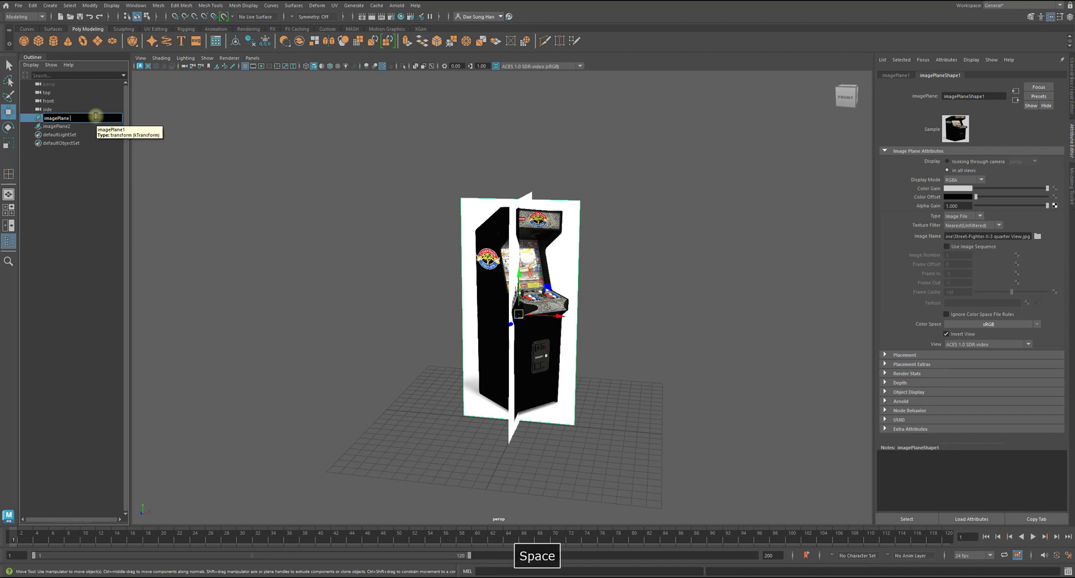
type("3 q")
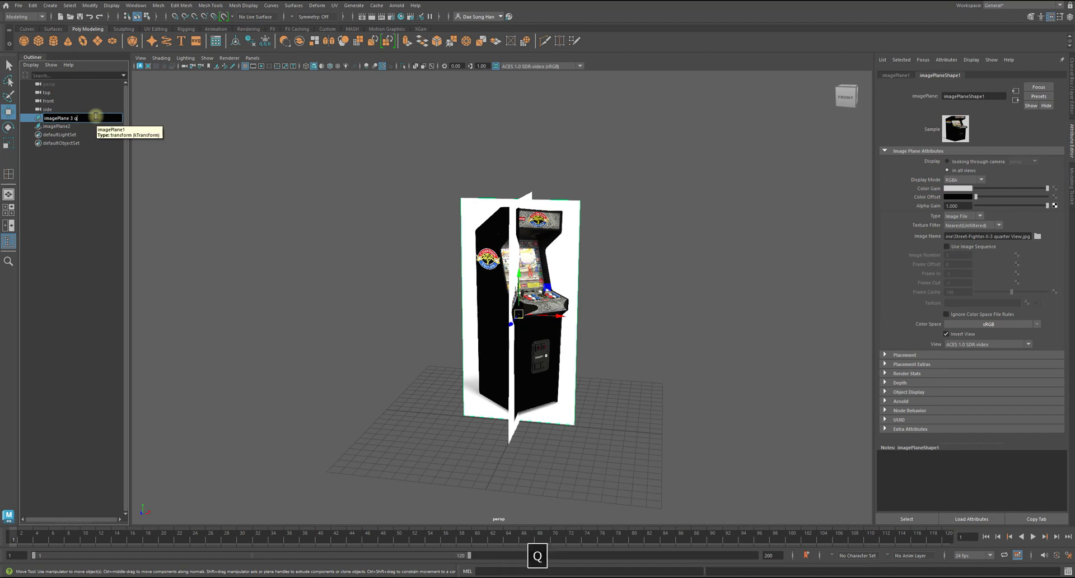
type("uarter front")
key("Return")
Step: Rename the image plane with the arcade's side picture as imagePlane_side_view
left_click(48, 126)
left_click_drag(450, 233, 326, 230, "alt")
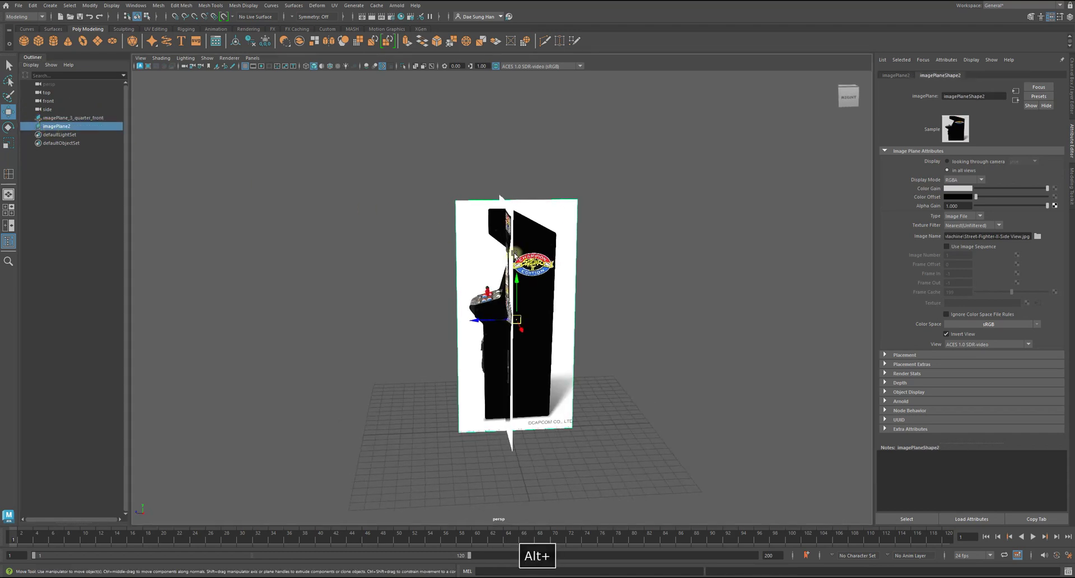
double_click(88, 126)
key("BackSpace")
key("BackSpace")
type("sdi")
key("BackSpace")
type("ide_v")
key("BackSpace")
type("e view")
key("Return")
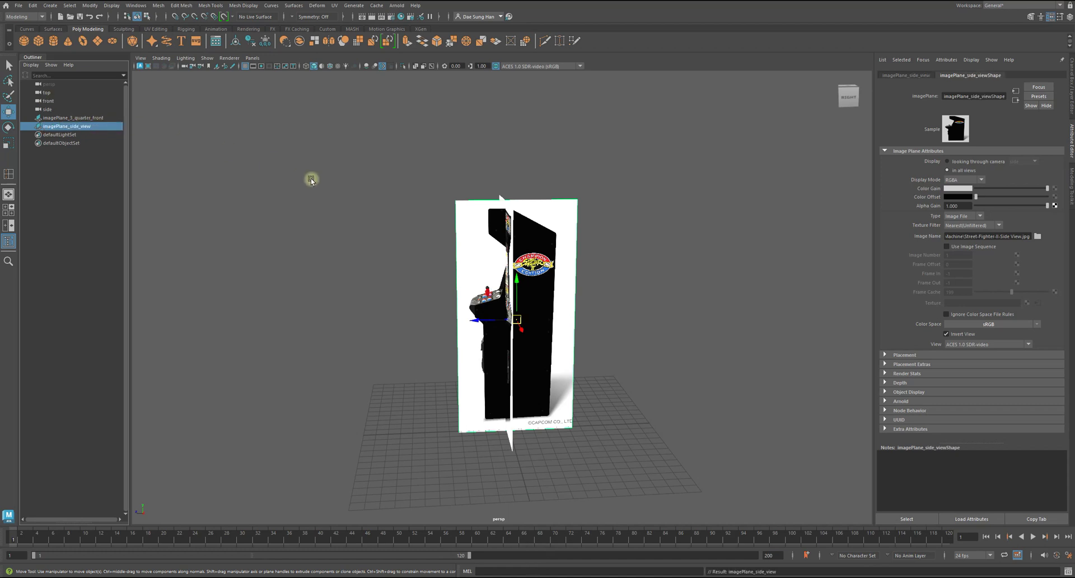
Step: Move the side-view image plane out to about X -48 and the three-quarter front plane far behind the grid along Z
left_click_drag(509, 315, 774, 244, "alt")
key("z")
left_click(615, 268)
left_click_drag(614, 271, 519, 251, "alt")
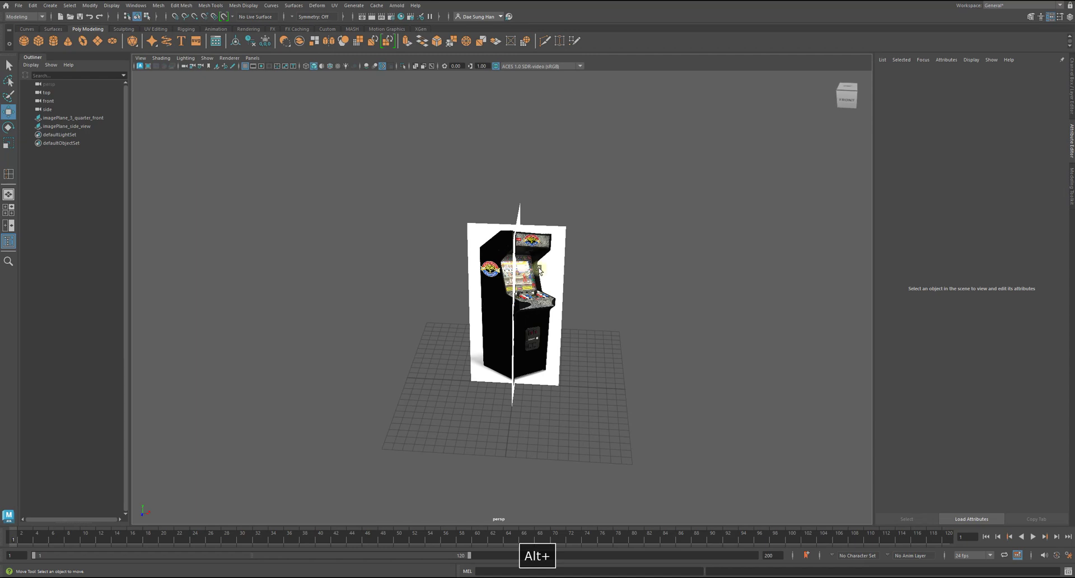
left_click(555, 266)
middle_click_drag(581, 255, 523, 288, "alt")
left_click_drag(523, 287, 612, 221, "alt")
right_click_drag(624, 223, 494, 228, "alt")
left_click_drag(493, 228, 211, 317, "alt")
left_click(475, 300)
left_click(509, 198)
left_click_drag(530, 238, 475, 249, "alt")
left_click_drag(506, 245, 521, 212)
left_click(518, 266)
mouse_move(453, 264)
left_mouse_down("alt")
mouse_move(370, 283)
mouse_move(417, 276)
mouse_move(384, 293)
mouse_move(327, 295)
mouse_move(358, 309)
mouse_move(485, 297)
left_mouse_up("alt")
Step: Delete the leftover display layers _perfume_body_ and _schematic_draws_, keeping _photo_references_
left_click_drag(582, 217, 79, 320)
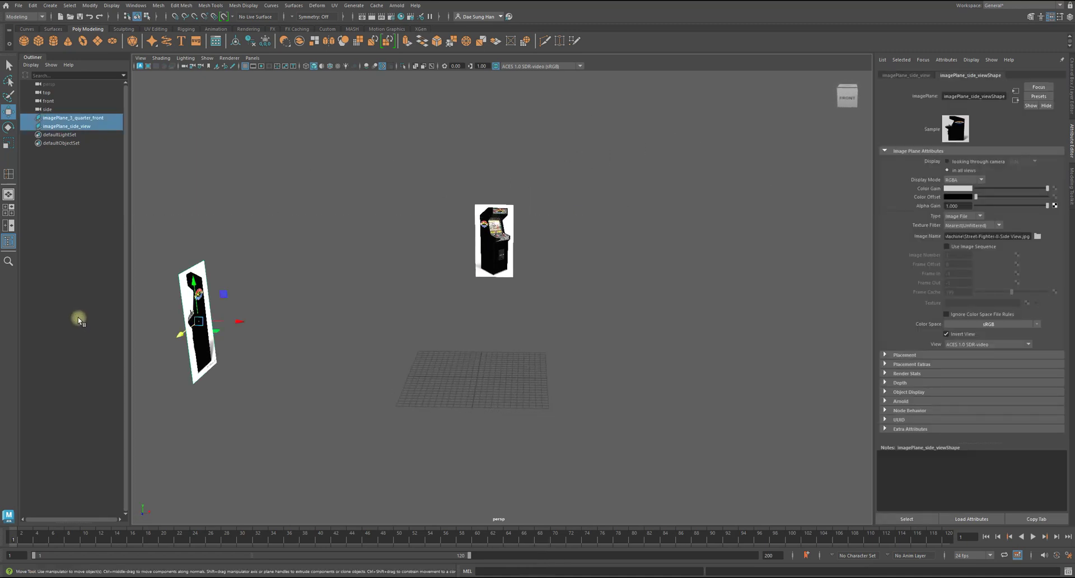
left_click(1070, 75)
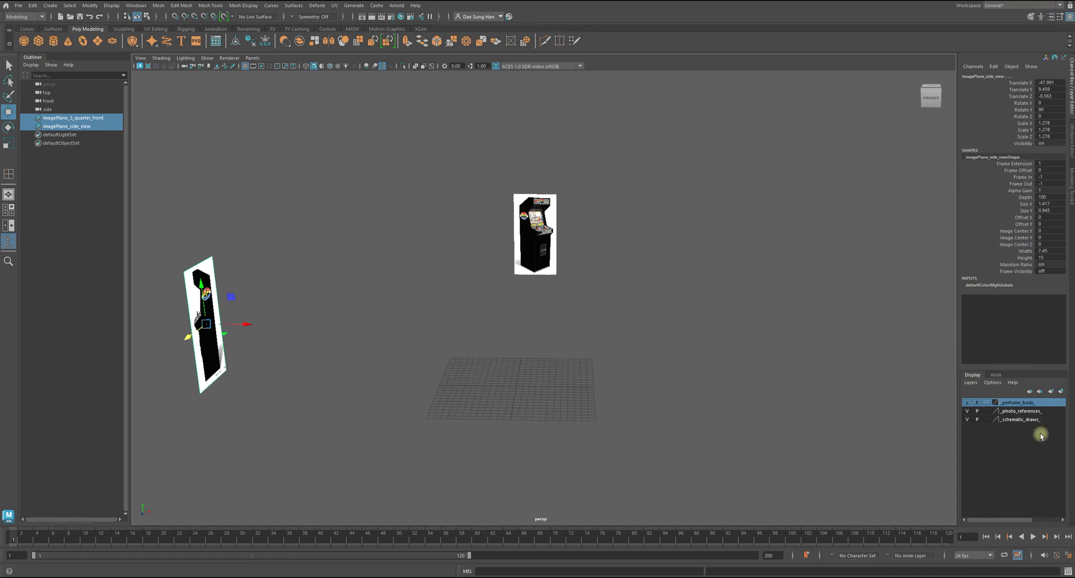
right_click(1029, 403)
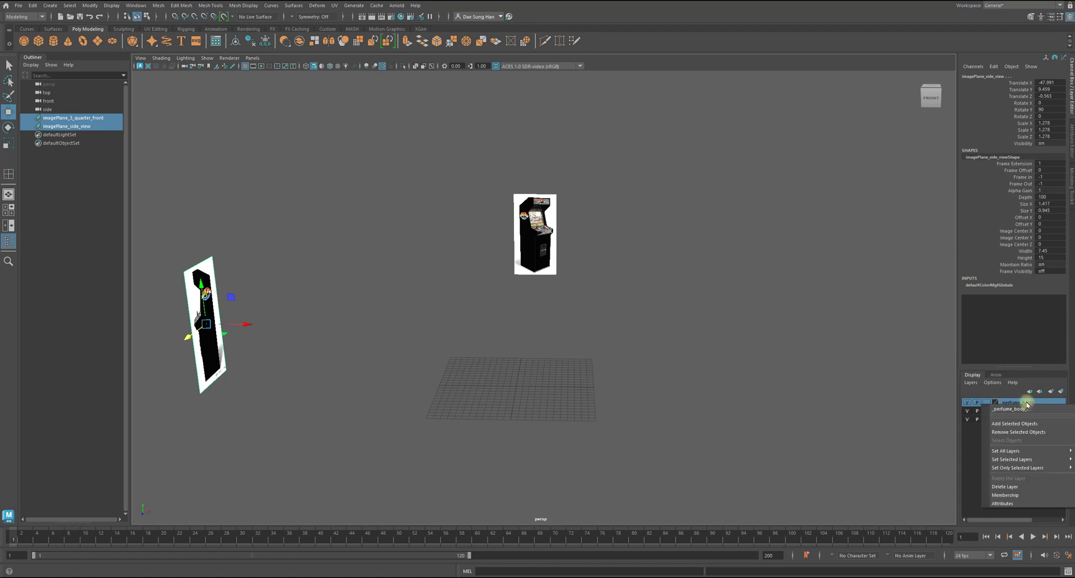
left_click(1011, 485)
right_click(1028, 405)
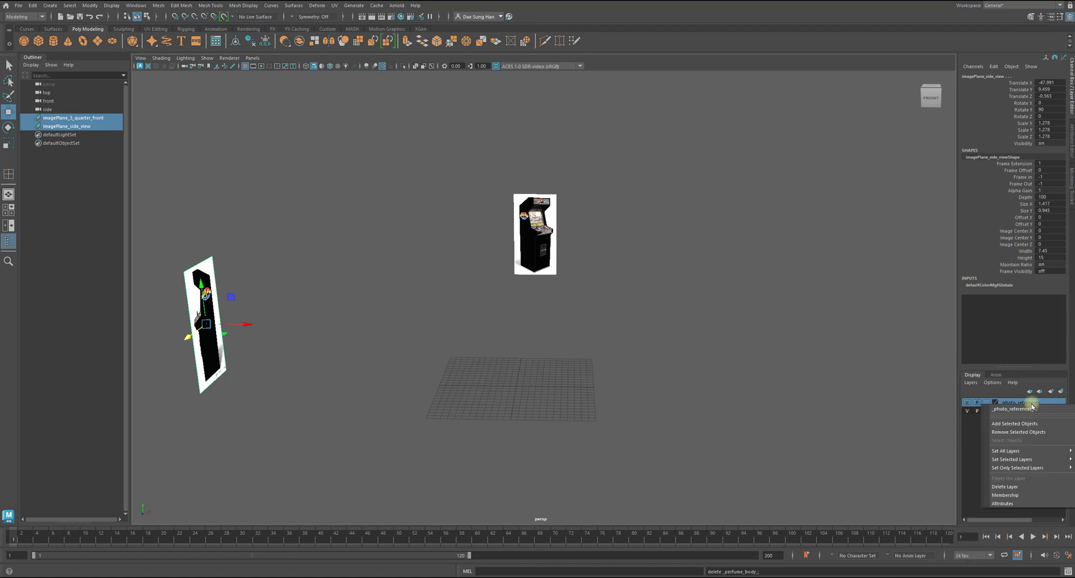
left_click(1030, 474)
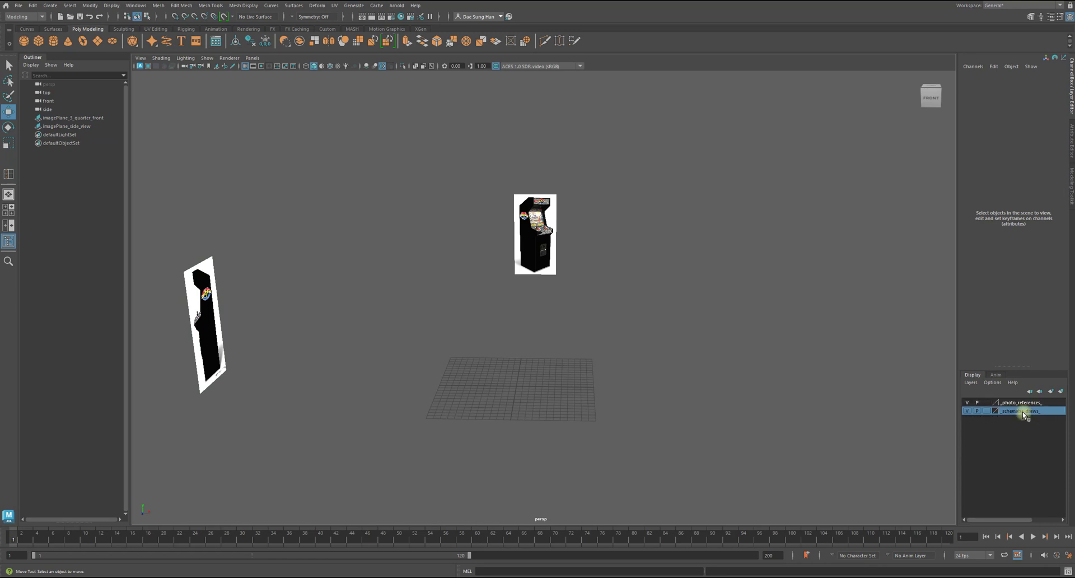
right_click(1024, 413)
left_click(1011, 488)
Step: Add both reference image planes to the _photo_references_ display layer
left_click_drag(764, 393, 213, 257)
right_click(1003, 402)
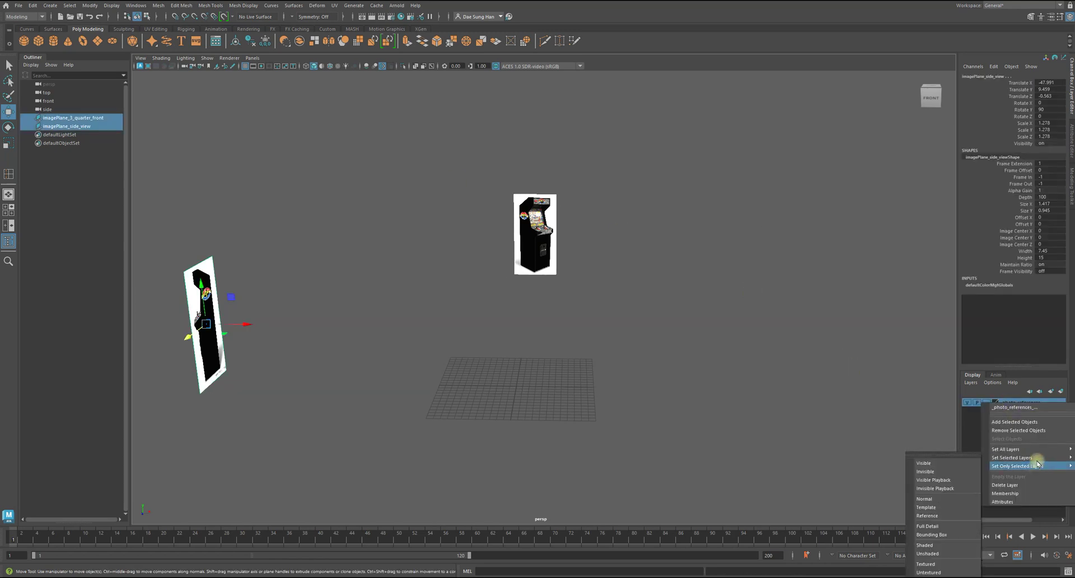
left_click(1024, 421)
left_click(604, 319)
left_click_drag(604, 319, 637, 299, "alt")
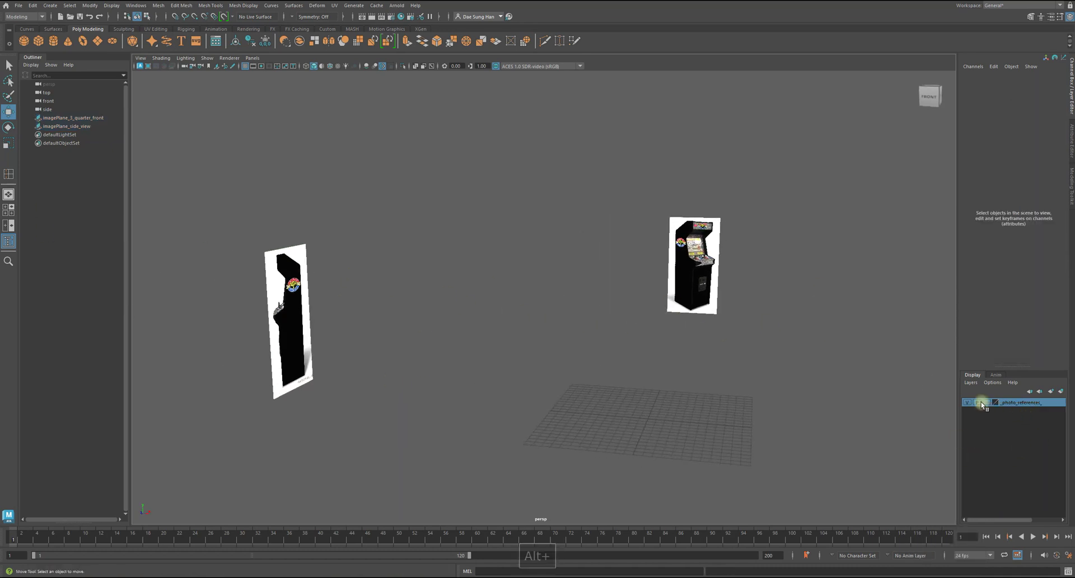
left_click_drag(736, 322, 660, 345, "alt")
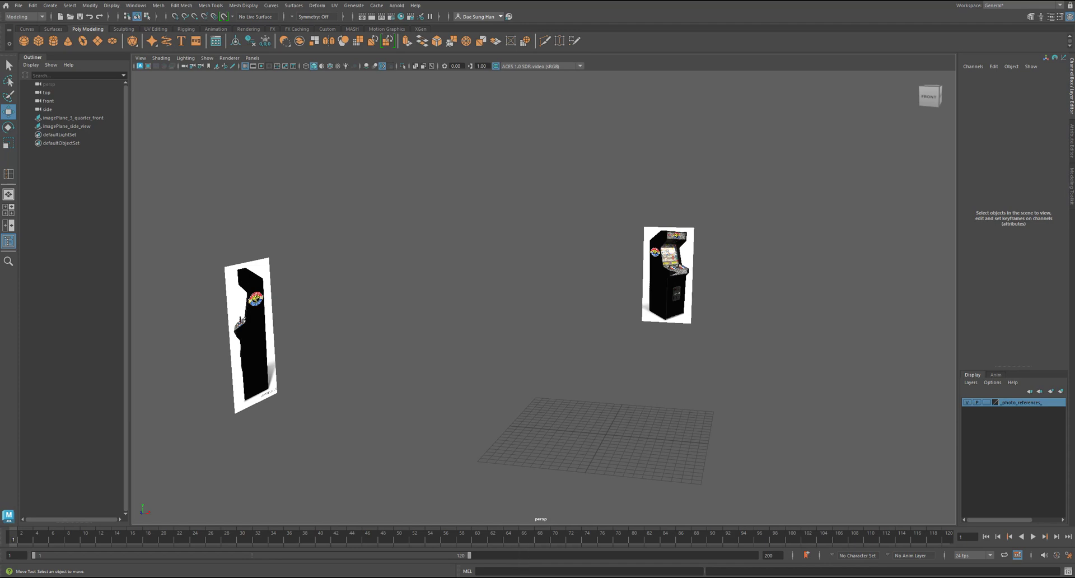
Step: Check the Part 3 tutorial entry on the course page, then return to the arcade reference planes in Maya
left_click_drag(0, 92, 685, 68)
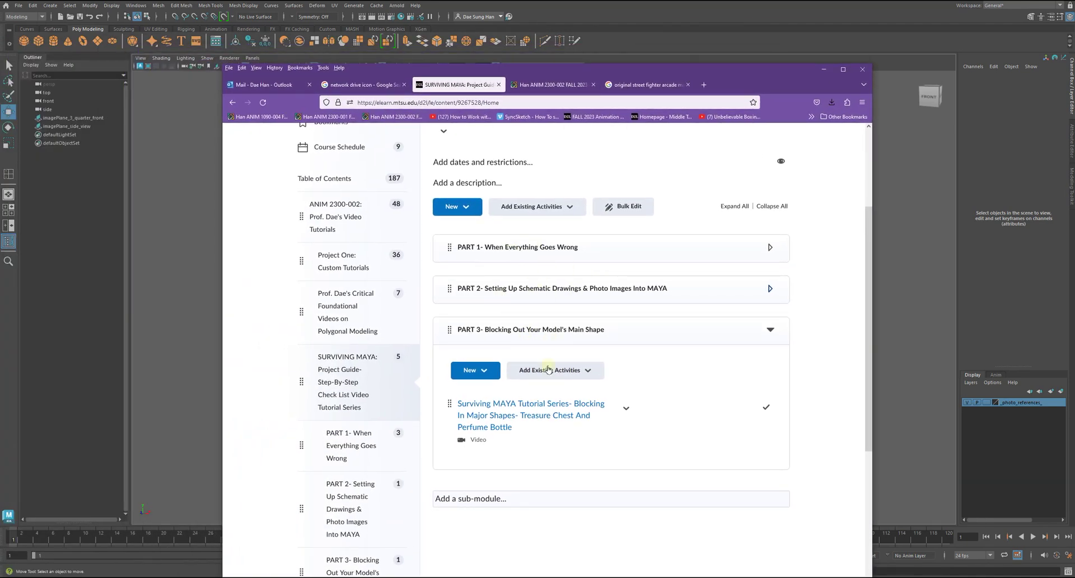
left_click_drag(736, 74, 0, 84)
right_click_drag(613, 251, 647, 252, "alt")
left_click_drag(637, 252, 647, 289, "alt")
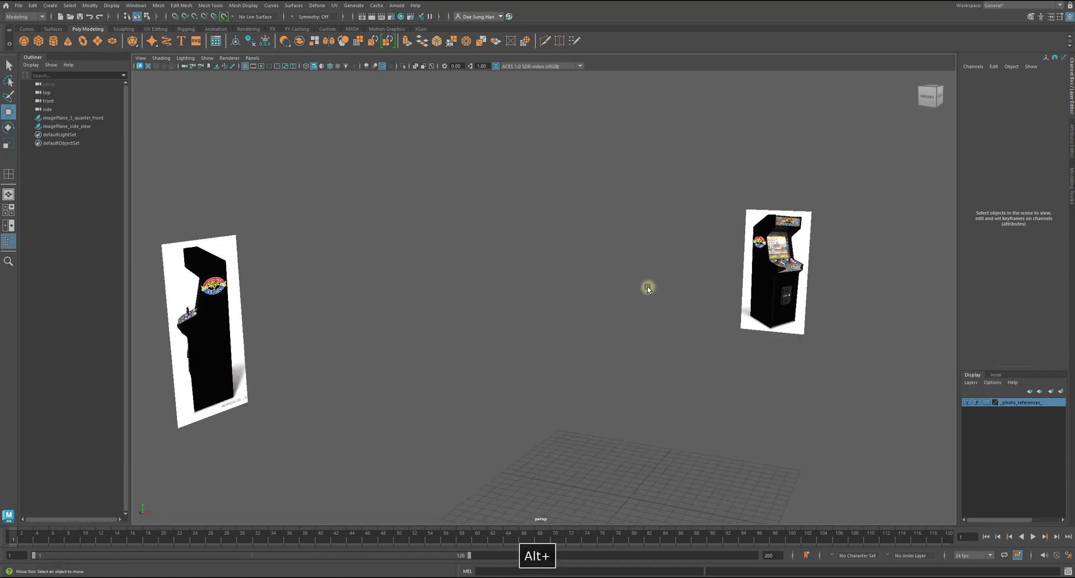
left_click_drag(786, 359, 192, 196)
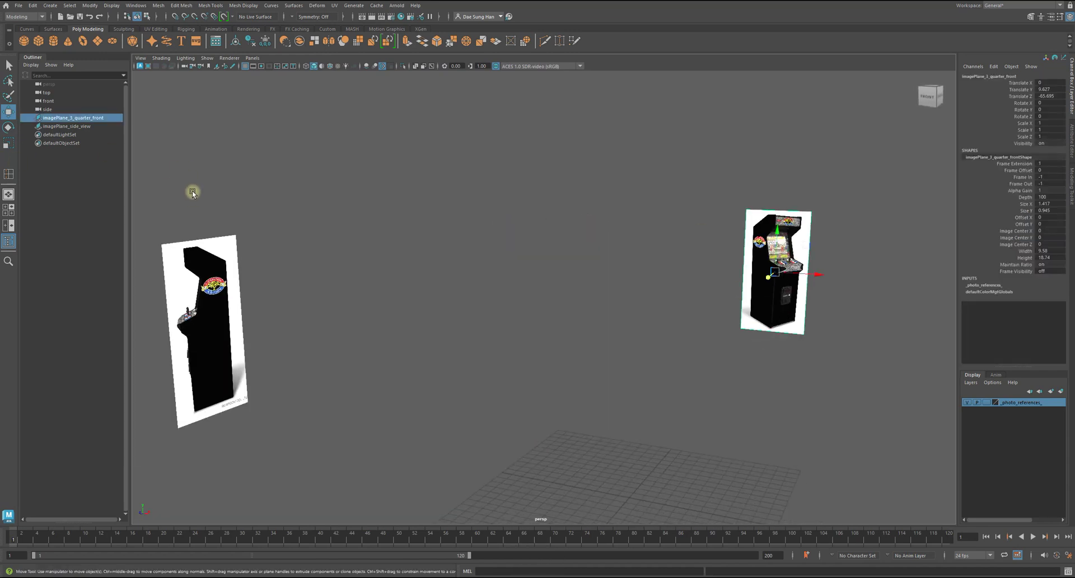
left_click(694, 379)
left_click_drag(694, 379, 778, 351, "alt")
right_click_drag(644, 345, 365, 304, "alt")
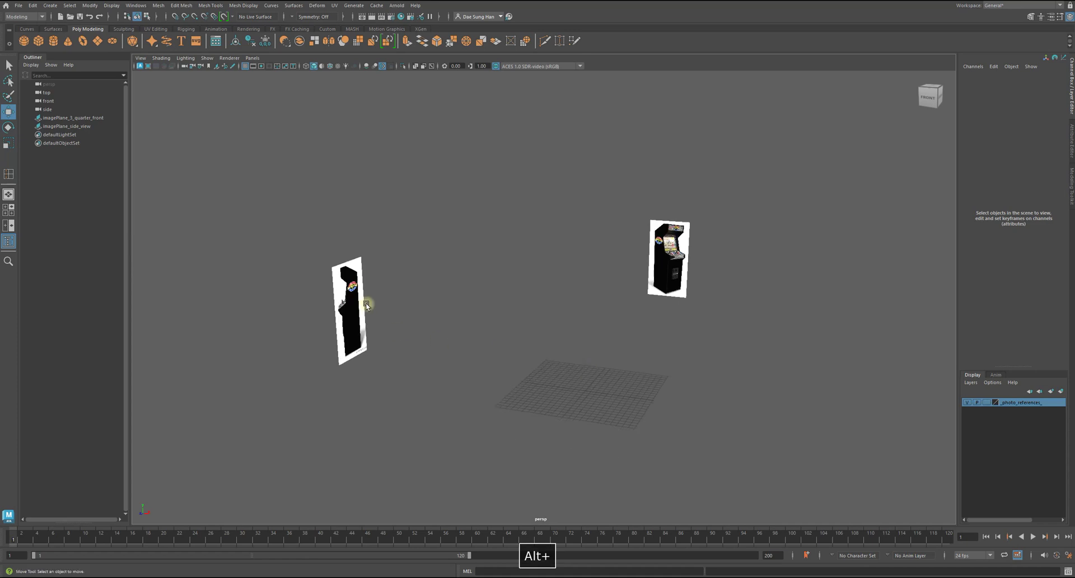
middle_click_drag(364, 304, 393, 292, "alt")
right_click_drag(393, 292, 478, 328, "alt")
left_click_drag(401, 335, 311, 254)
Step: Duplicate the three-quarter front image plane and place the copy, enlarged to about 1.6 scale, between the two existing planes
left_click_drag(608, 164, 696, 234)
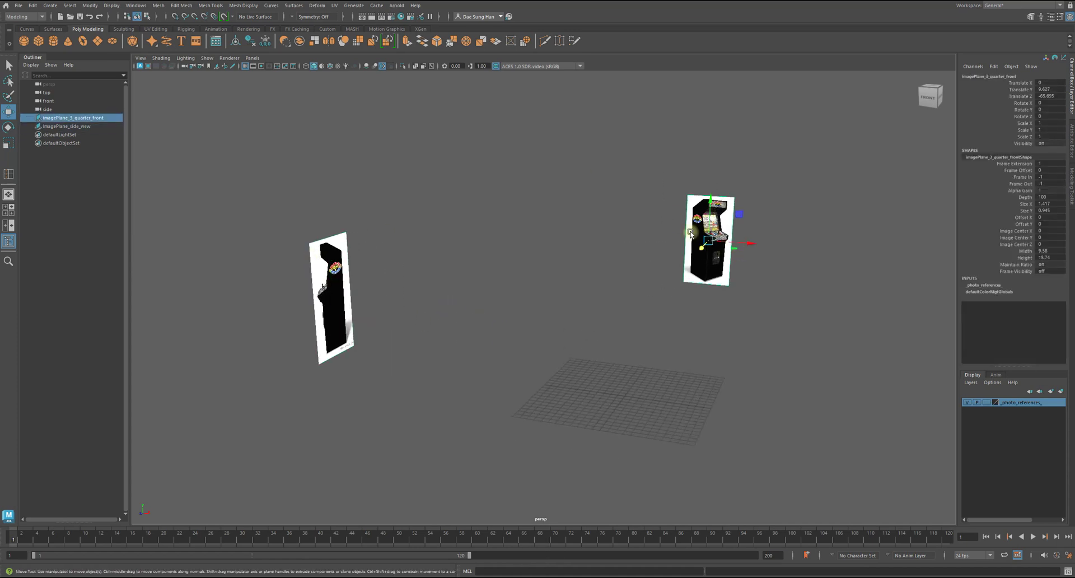
key("ctrl+d")
middle_click_drag(653, 231, 744, 276)
left_click_drag(724, 274, 585, 271)
Step: Raise the enlarged duplicate of the three-quarter front plane to about Y 13
left_click(444, 276)
right_click_drag(444, 276, 669, 236, "alt")
left_click_drag(670, 235, 518, 287, "alt")
left_click(476, 303)
key("w")
left_click_drag(447, 286, 448, 256)
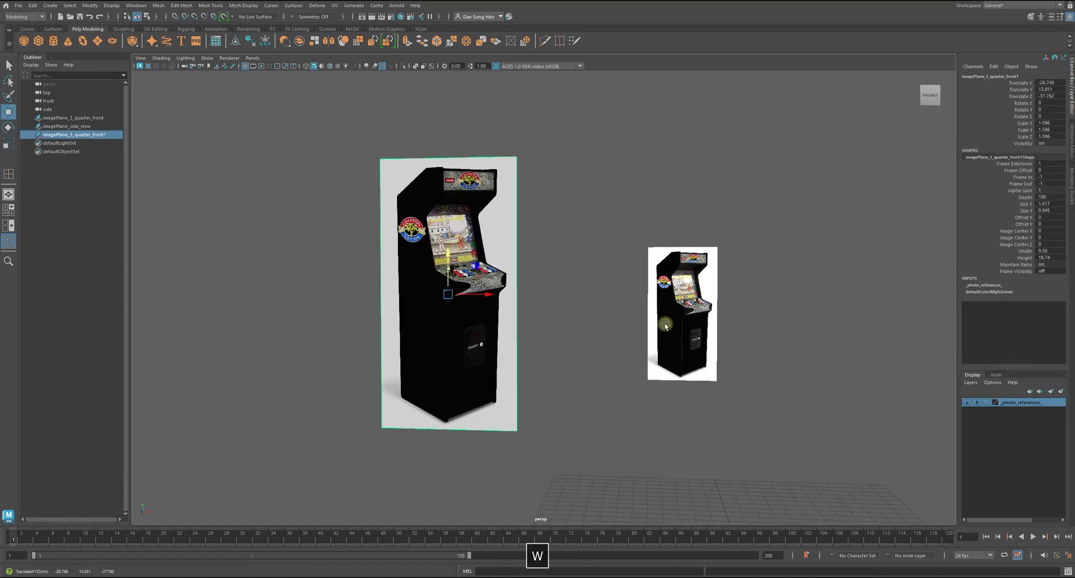
Step: Turn on Invert View for the duplicated three-quarter front image plane
left_click(1071, 145)
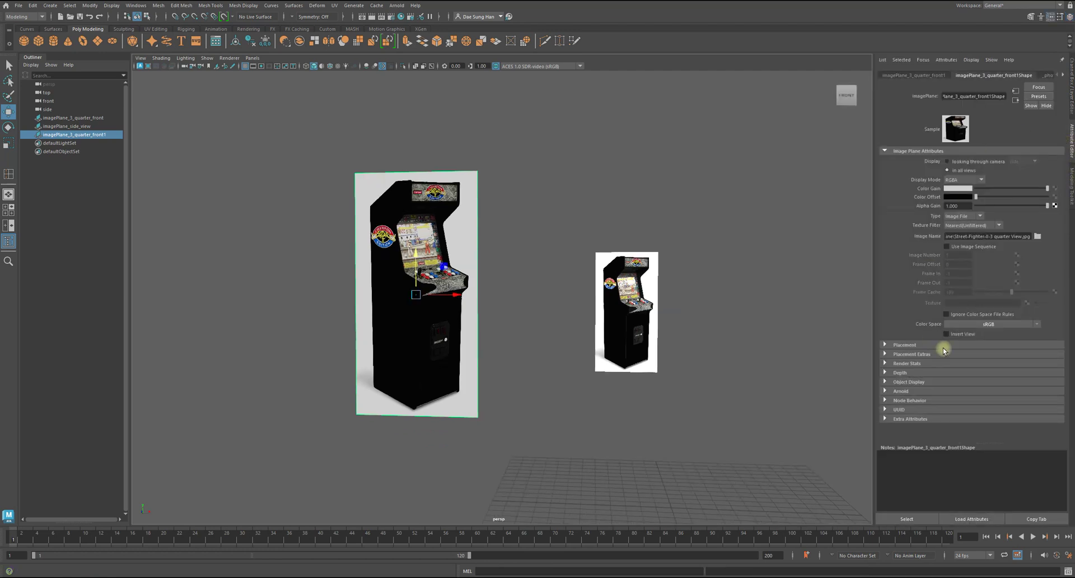
left_click(947, 333)
left_click(575, 472)
Step: Examine the arcade cabinet's shape and details on the enlarged three-quarter reference image
right_click_drag(574, 472, 614, 383, "alt")
right_click_drag(403, 304, 901, 406, "alt")
middle_click_drag(686, 387, 699, 391, "alt")
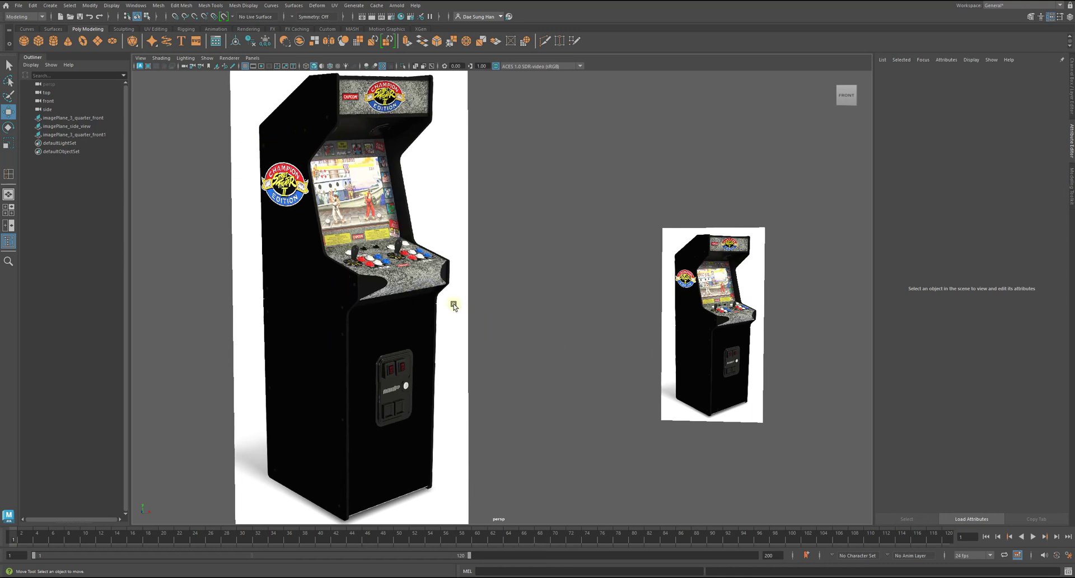
right_click_drag(544, 245, 457, 313, "alt")
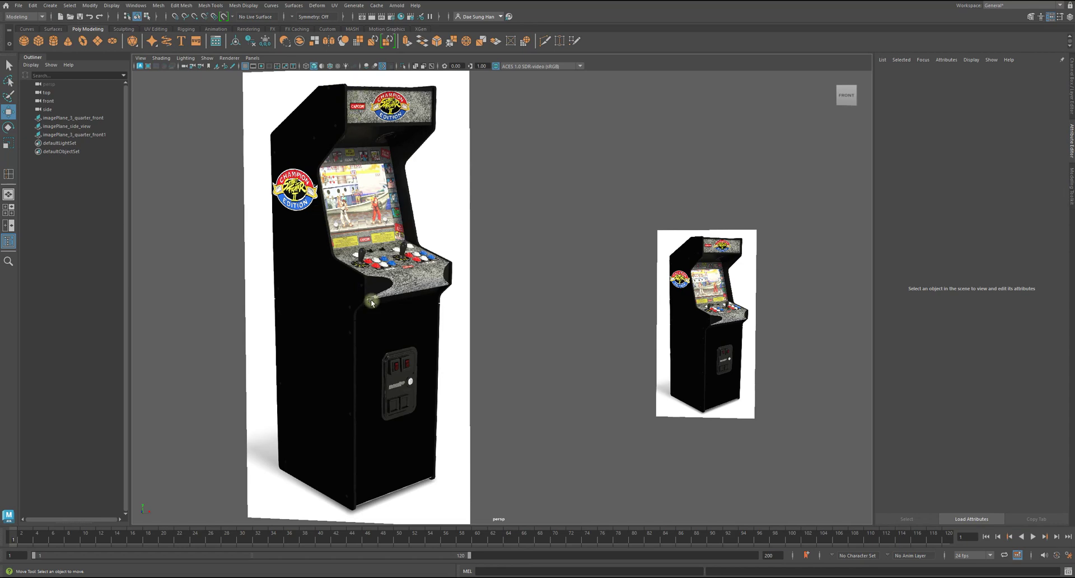
right_click_drag(424, 391, 305, 347, "alt")
left_click_drag(592, 381, 549, 359, "alt")
Step: Switch to the orthographic side view and frame the arcade cabinet's whole side profile image
key("space")
key("space")
right_click_drag(468, 274, 523, 281, "alt")
middle_click_drag(523, 280, 580, 290, "alt")
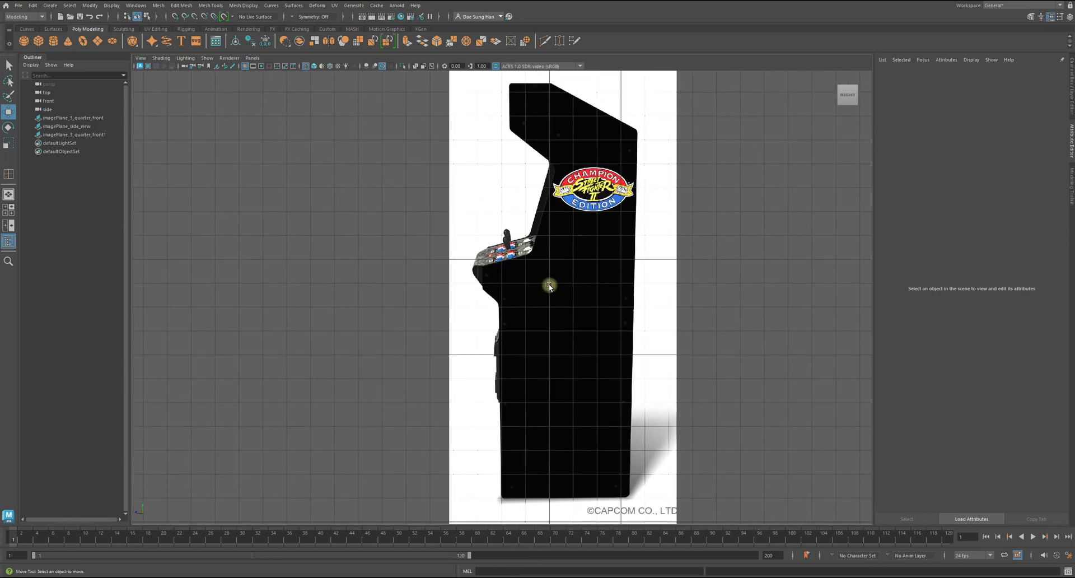
right_click_drag(697, 365, 409, 285, "alt")
left_click_drag(409, 285, 629, 357)
left_click(629, 357)
right_click_drag(549, 377, 698, 417, "alt")
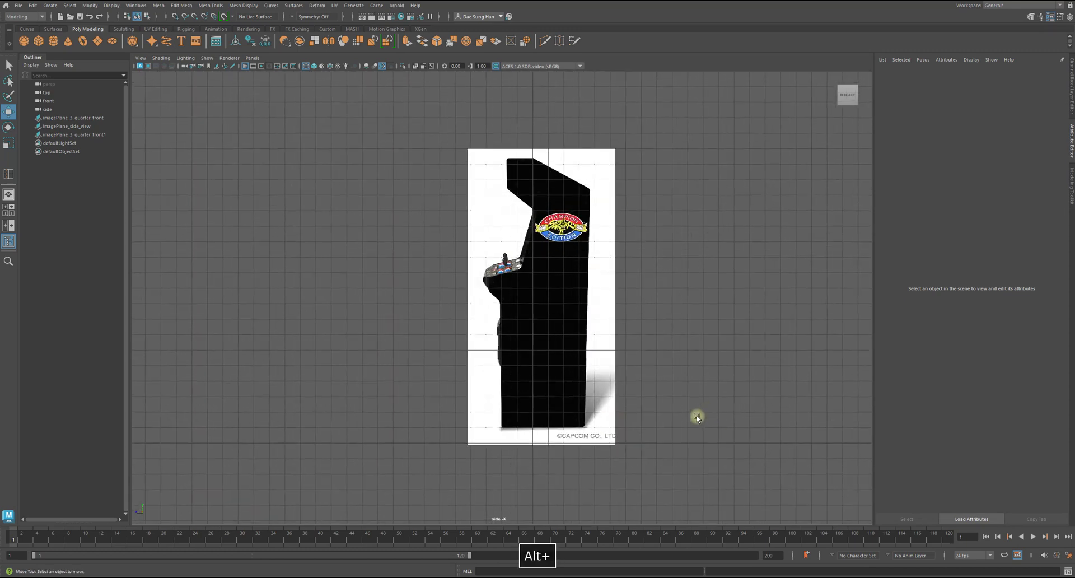
Step: Lower the side-view and three-quarter front image planes together until the side-view cabinet's base rests on the ground line
left_click(585, 352)
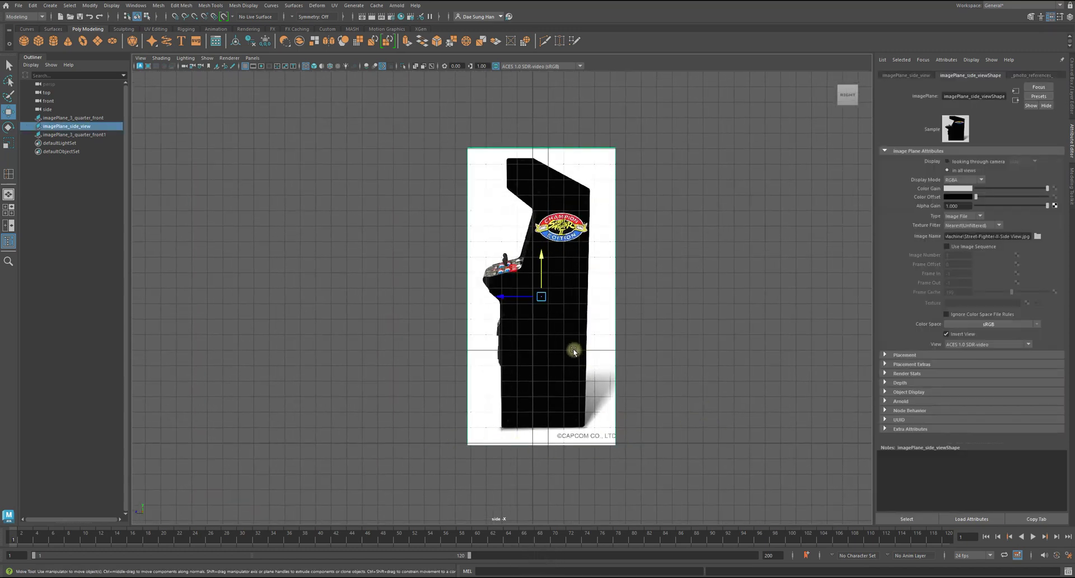
right_click_drag(657, 388, 495, 363, "alt")
key("space")
left_click_drag(735, 149, 622, 166, "alt")
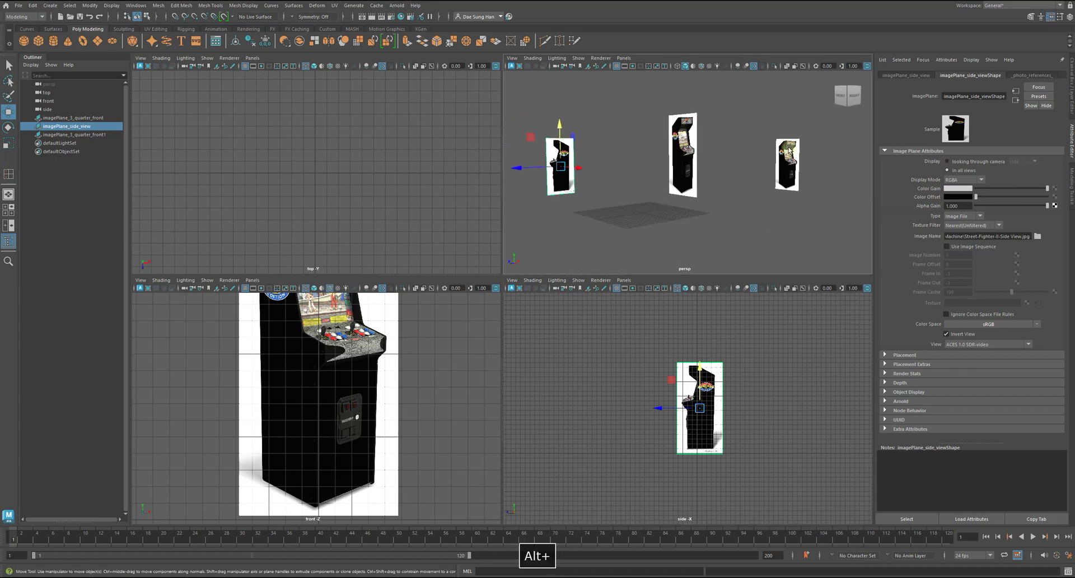
left_click(787, 162, "shift")
key("space")
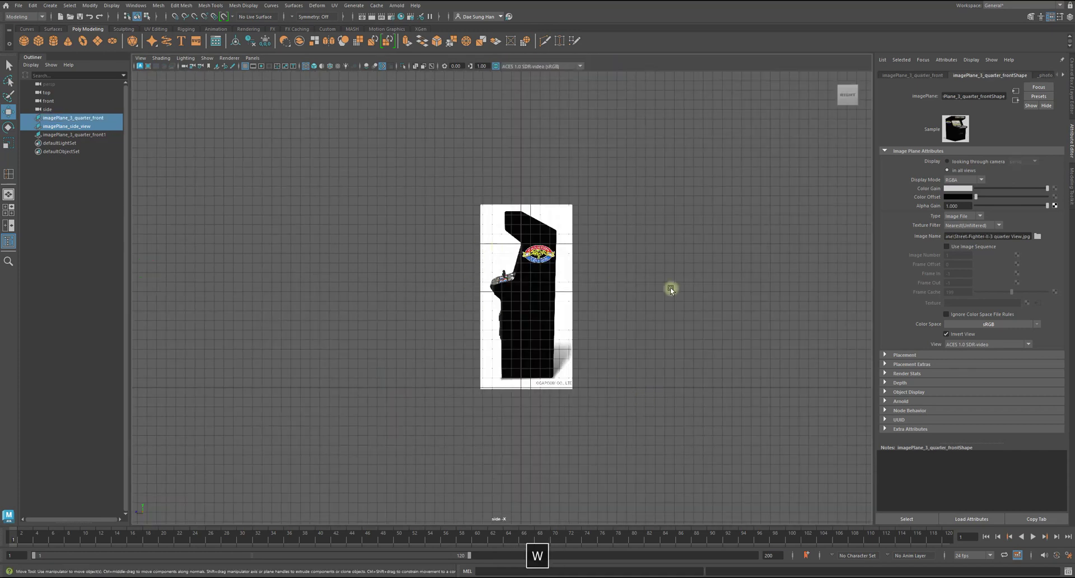
right_click_drag(674, 287, 632, 288, "alt")
right_click_drag(798, 304, 750, 271, "alt")
left_click_drag(797, 254, 802, 257)
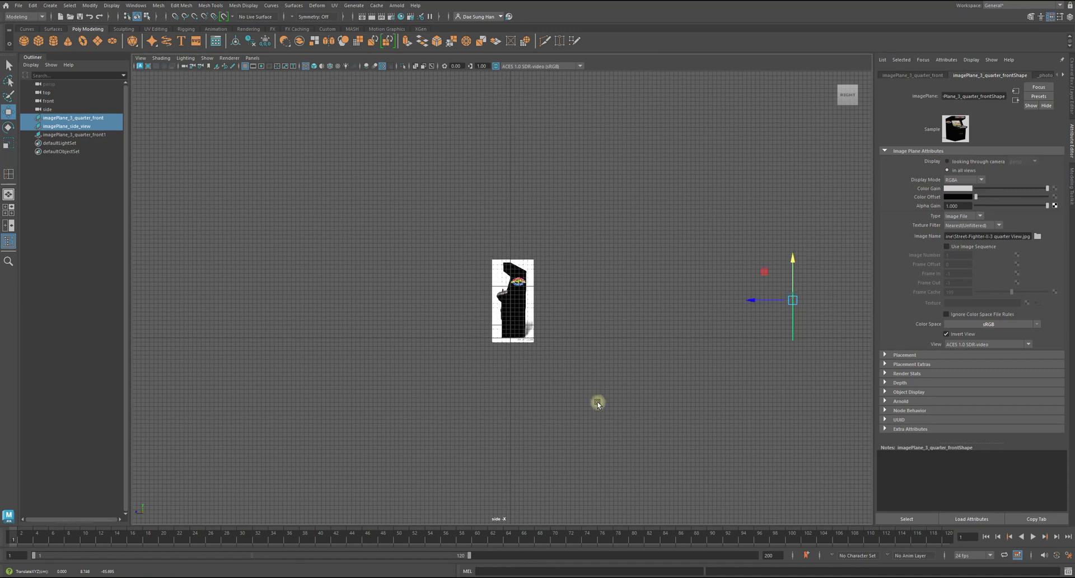
right_click_drag(369, 301, 510, 385, "alt")
left_click(837, 463)
right_click_drag(837, 464, 637, 385, "alt")
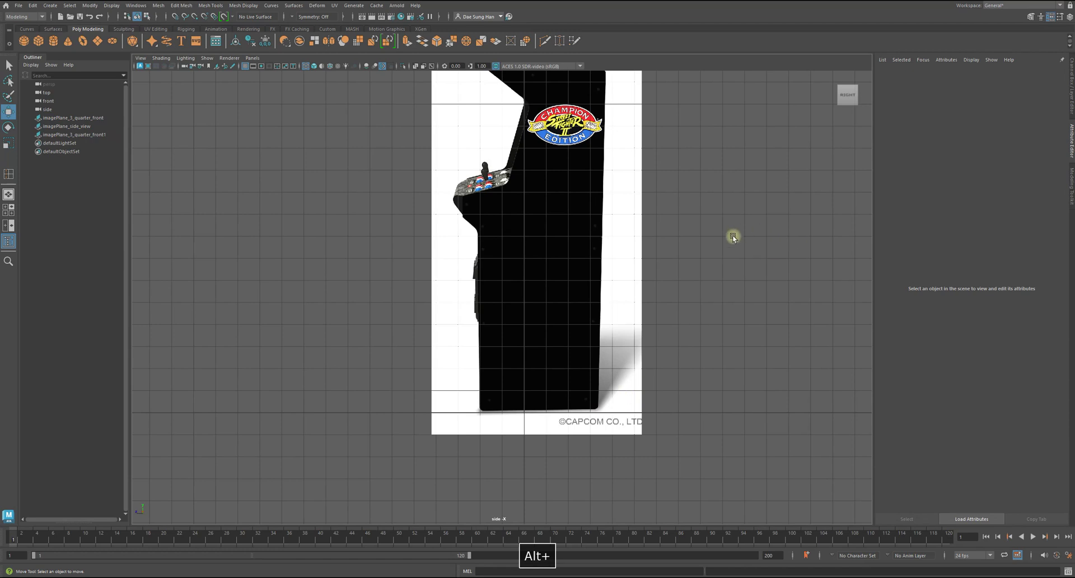
Step: Shift the side-view image plane horizontally to centre the cabinet's base on the grid axis, and lock the photo references layer again
middle_click_drag(727, 270, 739, 359, "alt")
left_click(1071, 110)
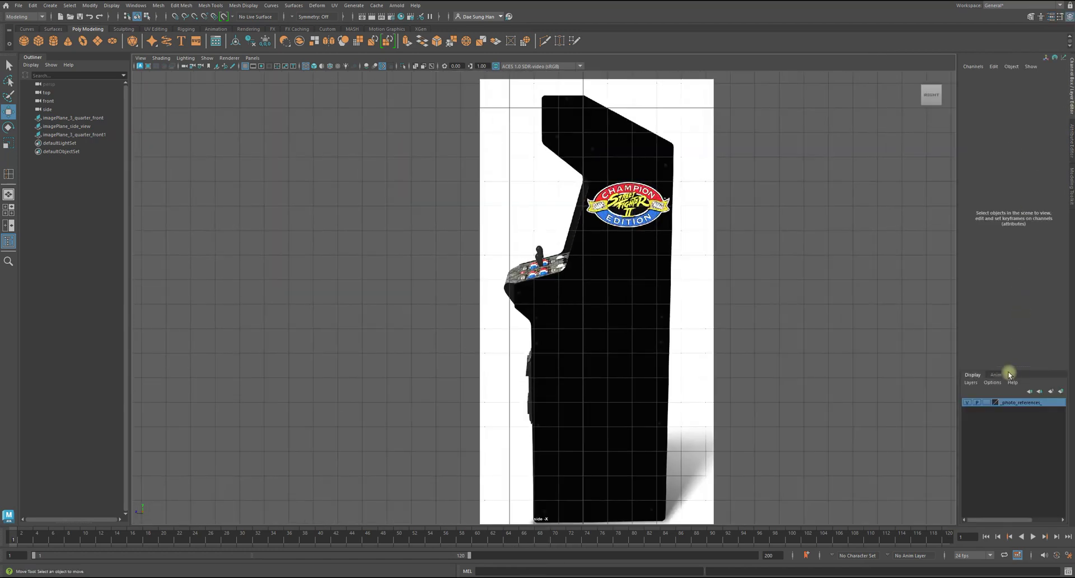
right_click_drag(816, 323, 551, 302, "alt")
middle_click_drag(558, 298, 487, 289, "alt")
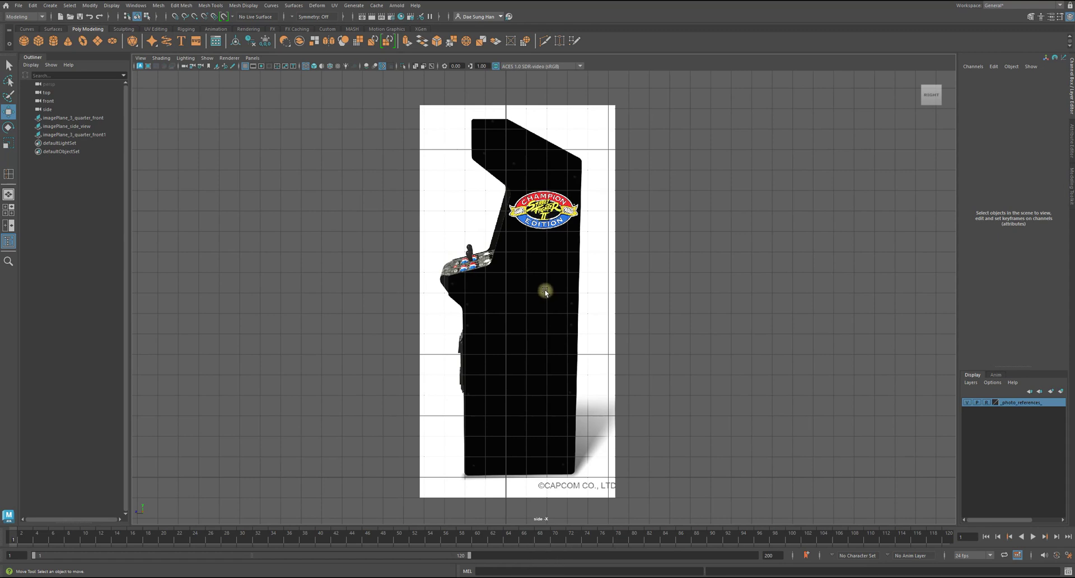
left_click(989, 407)
left_click(541, 371)
left_click_drag(474, 300, 461, 301)
left_click(759, 347)
left_click(986, 402)
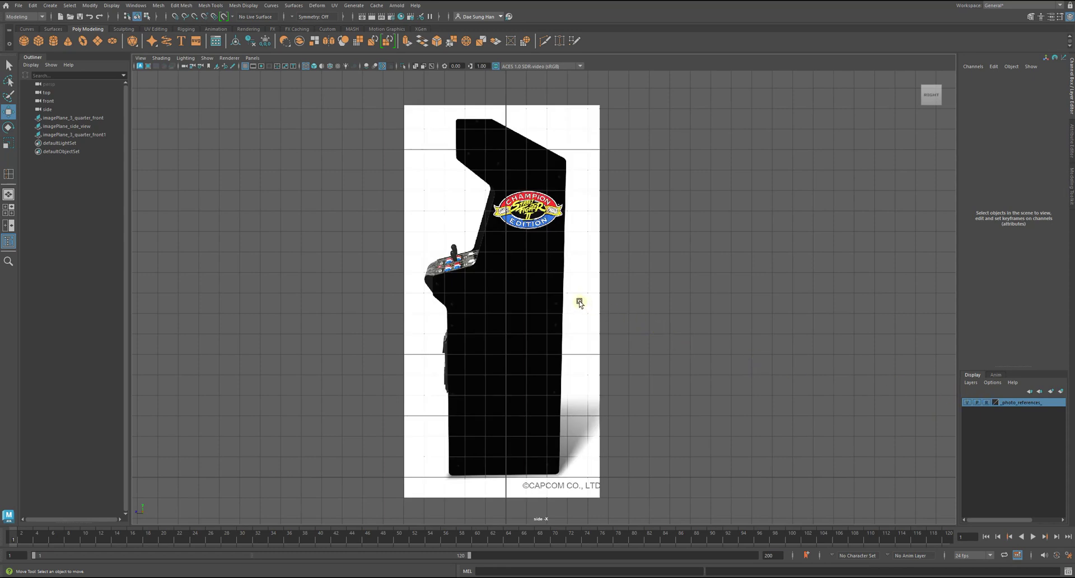
Step: Create a polygon cube at the origin and turn on shaded display in the side view
left_click(50, 5)
mouse_move(84, 39)
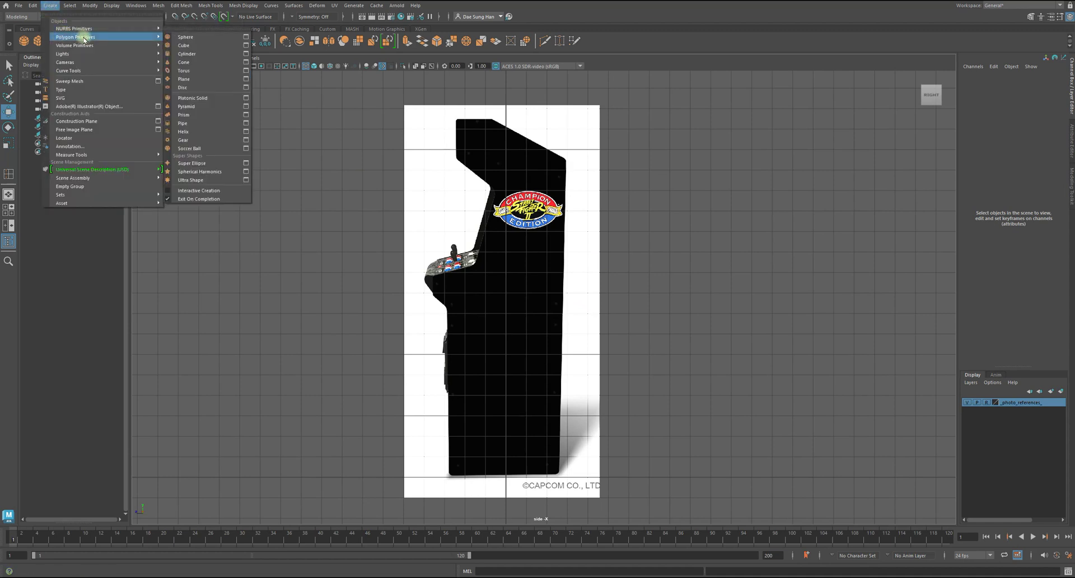
left_click(180, 45)
middle_click_drag(449, 342, 455, 184, "alt")
right_click_drag(455, 184, 619, 367, "alt")
mouse_move(618, 367)
middle_mouse_down("alt")
mouse_move(557, 314)
mouse_move(606, 348)
middle_mouse_up("alt")
key("5")
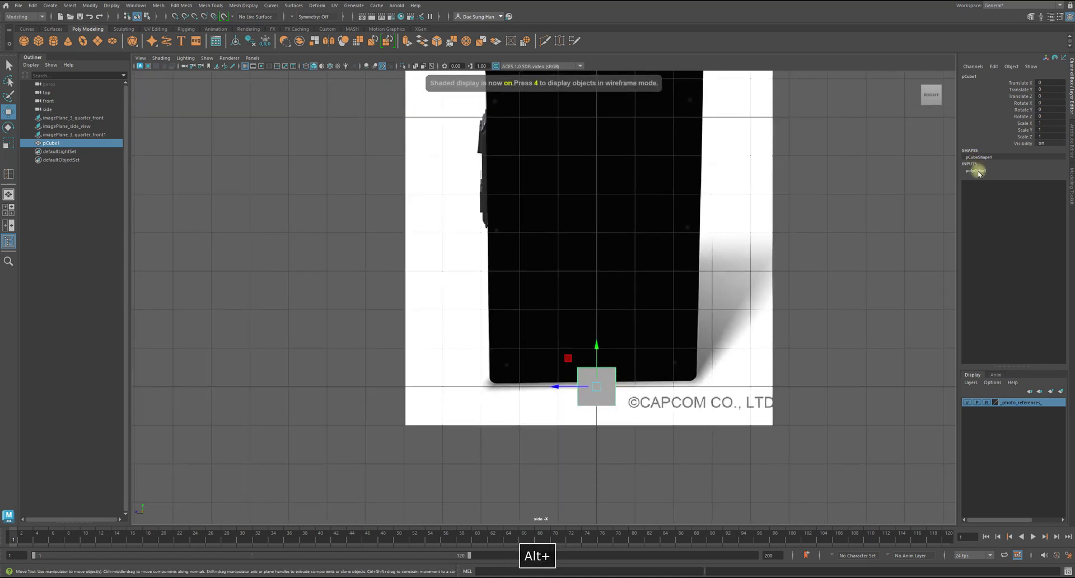
Step: Set the cube's width, height and depth subdivisions to 2
left_click(977, 170)
left_click_drag(1040, 204, 1045, 218)
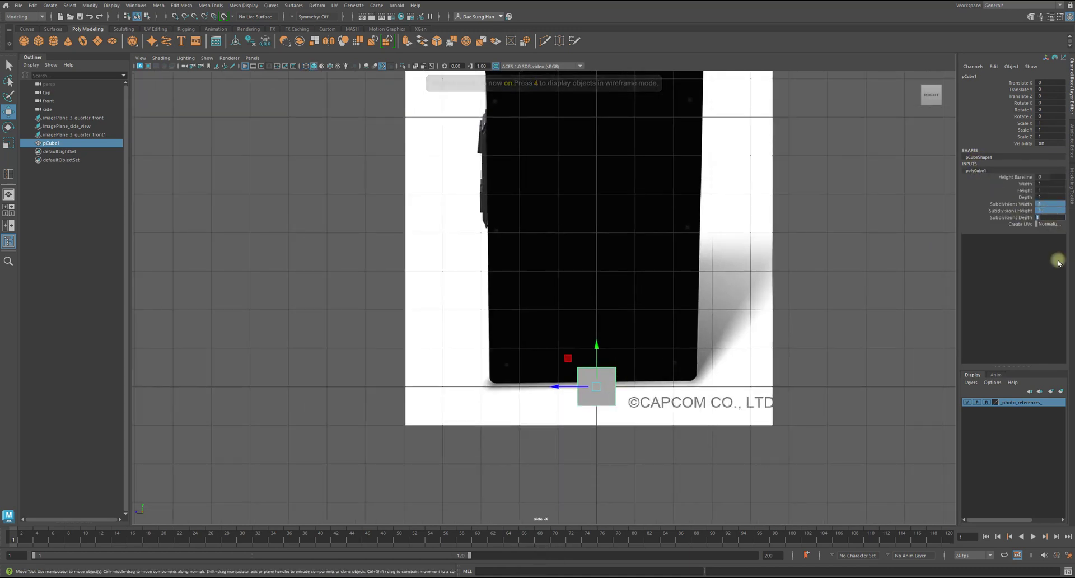
type("2")
key("Return")
Step: Snap the cube's pivot to the middle vertex of its bottom edge
middle_click_drag(614, 372, 634, 326, "alt")
right_click_drag(634, 326, 844, 371, "alt")
middle_click_drag(782, 362, 678, 272, "alt")
right_click_drag(627, 292, 701, 317, "alt")
middle_click_drag(656, 317, 594, 325, "alt")
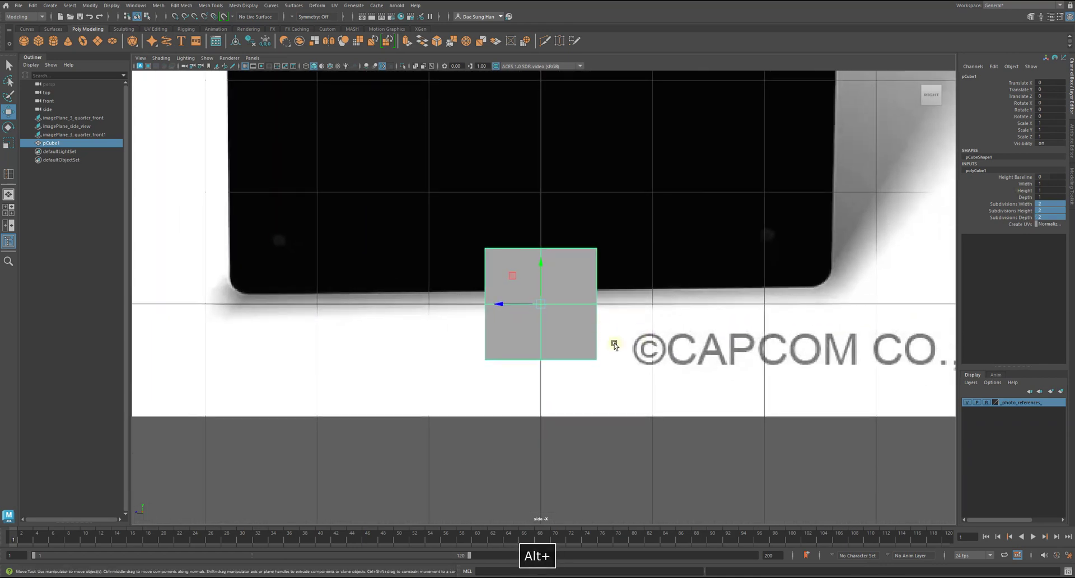
key("d")
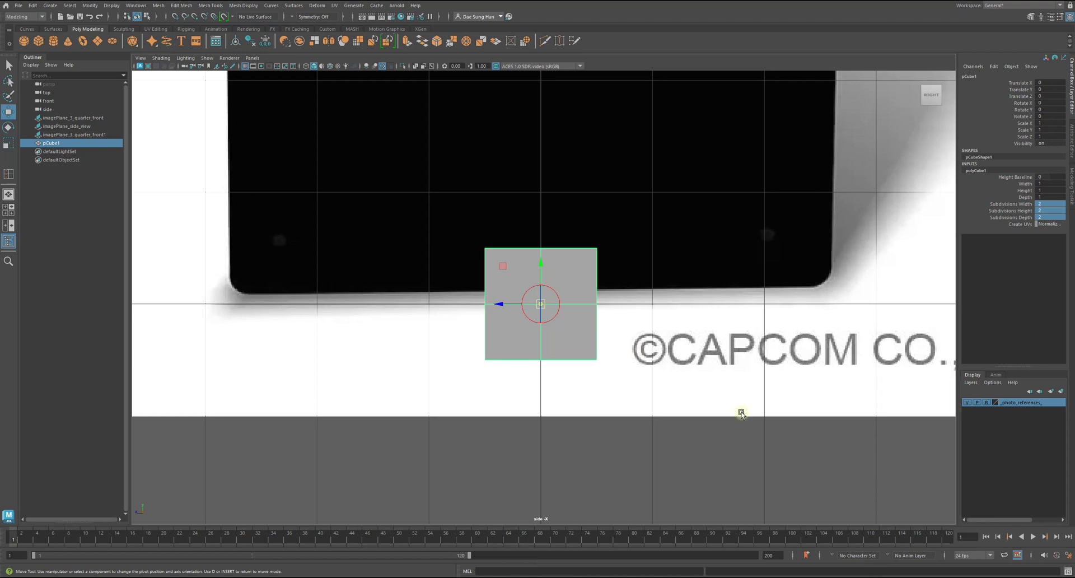
key("v")
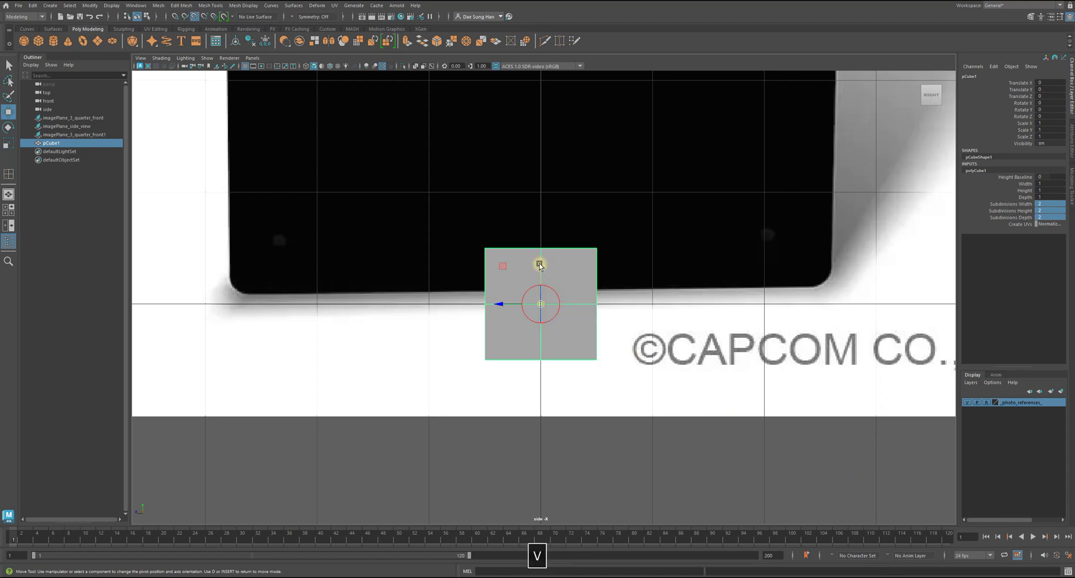
left_click(542, 265)
left_click_drag(541, 291, 549, 382)
key("w")
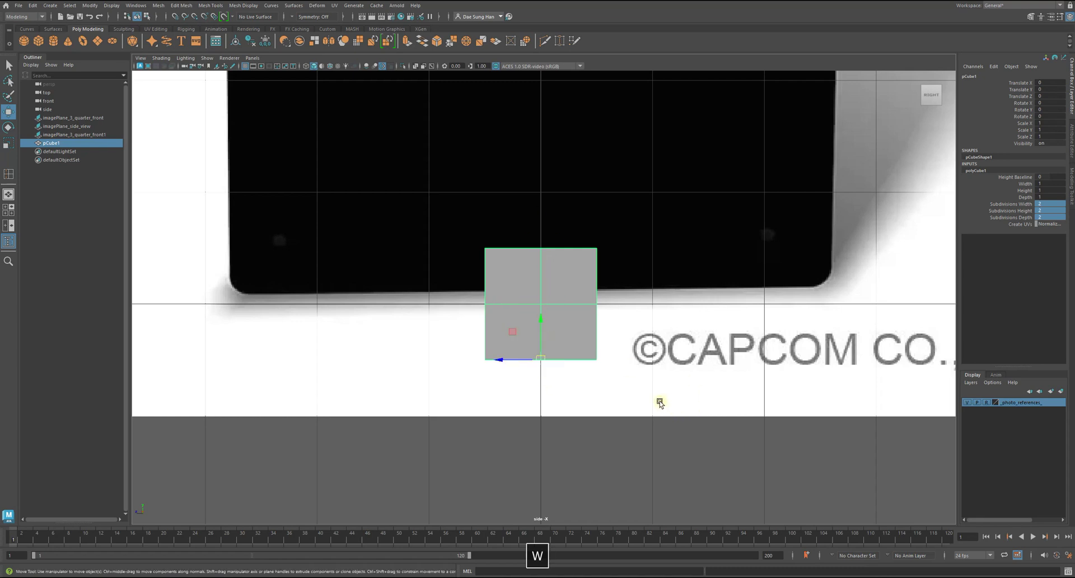
Step: Raise the cube onto the ground line by setting its Translate Y to 0.5
middle_click_drag(633, 356, 558, 377, "alt")
left_click_drag(543, 372, 542, 320)
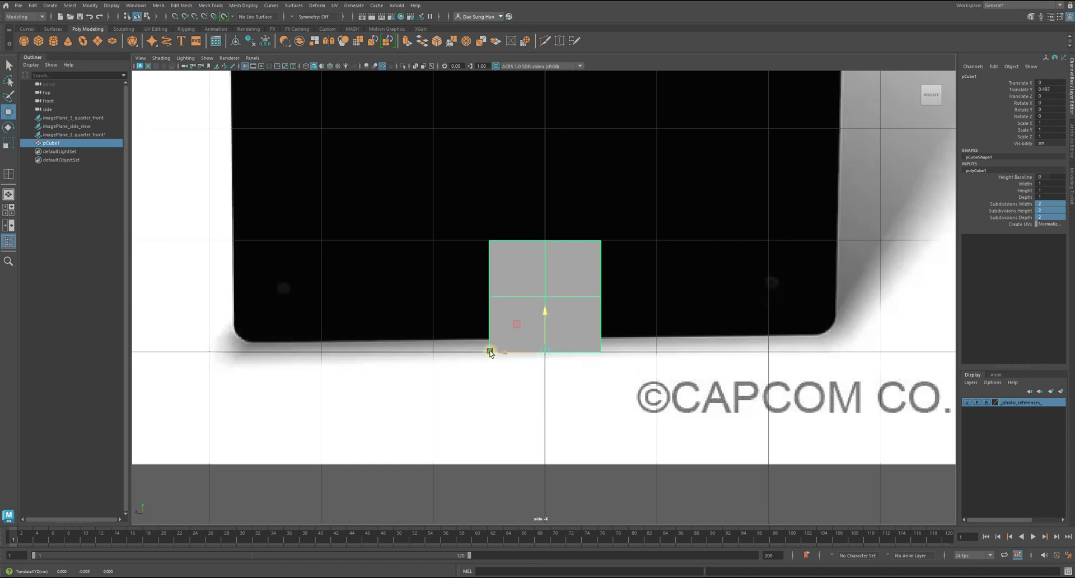
double_click(1050, 90)
type("0.5")
key("Return")
Step: Scale the cube uniformly to about 5.72 to match the depth of the cabinet's lower body in the side view
right_click_drag(611, 334, 614, 364, "alt")
key("r")
right_click_drag(505, 428, 649, 409, "alt")
left_click_drag(543, 446, 684, 380)
middle_click_drag(621, 324, 665, 379, "alt")
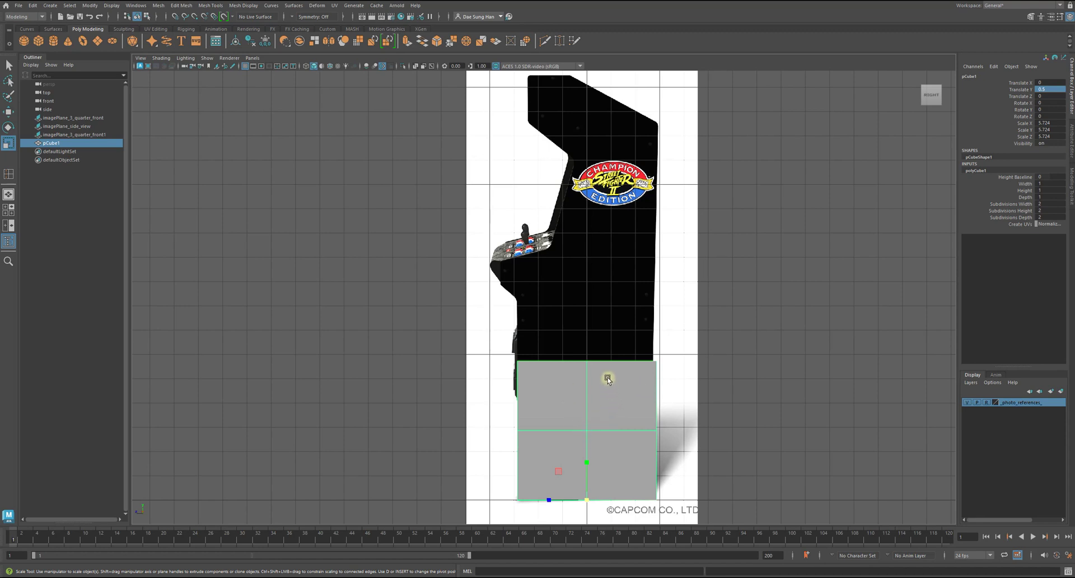
Step: Scale the cube's height to about 8.33 so its top meets the corner below the control panel
left_click_drag(589, 459, 594, 444)
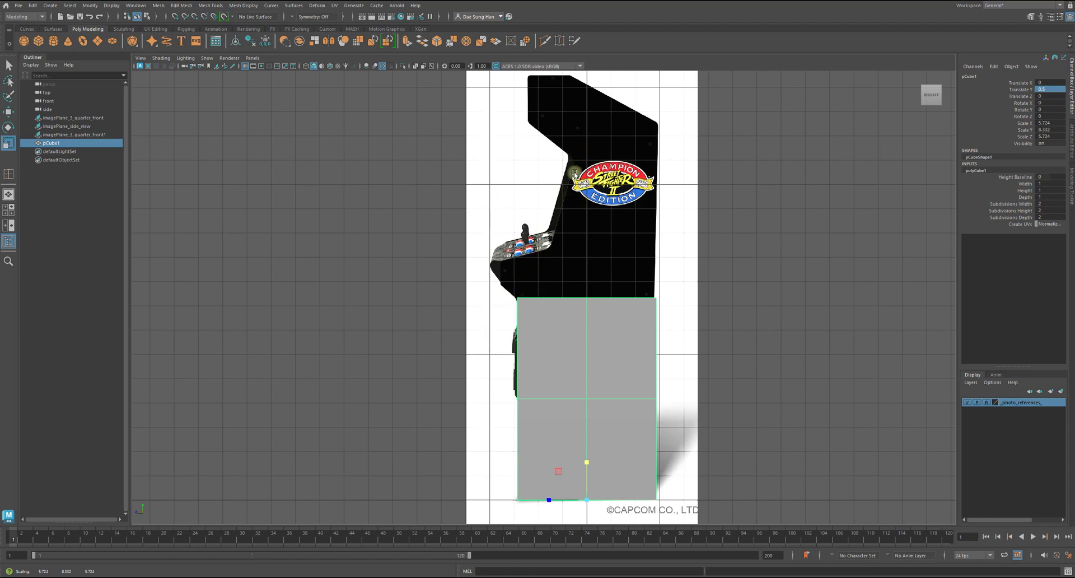
left_click(505, 308)
left_click(549, 377)
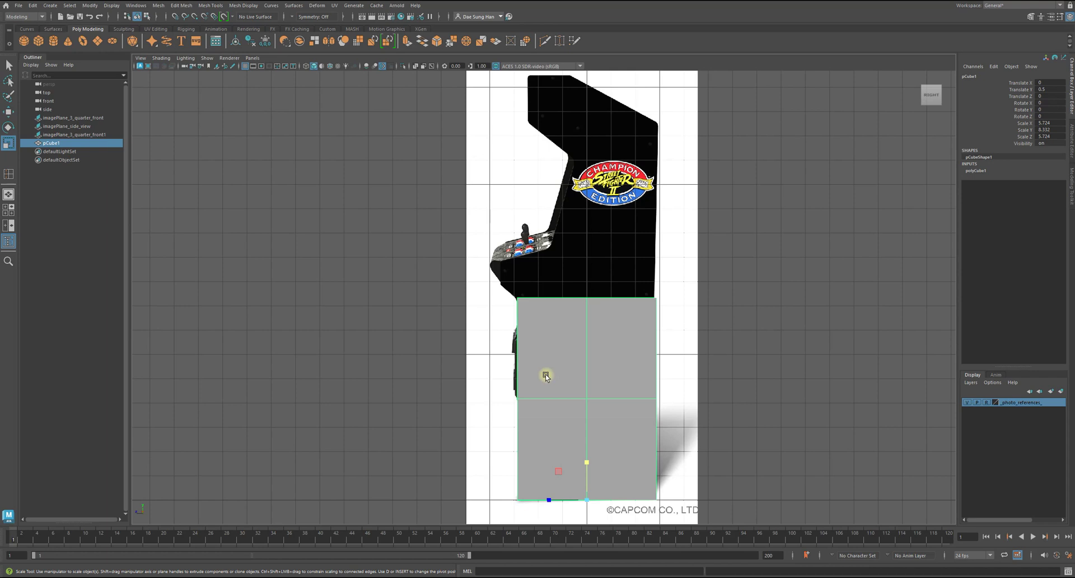
Step: Examine the cabinet's front width and proportions on the three-quarter reference against the block in perspective
key("space")
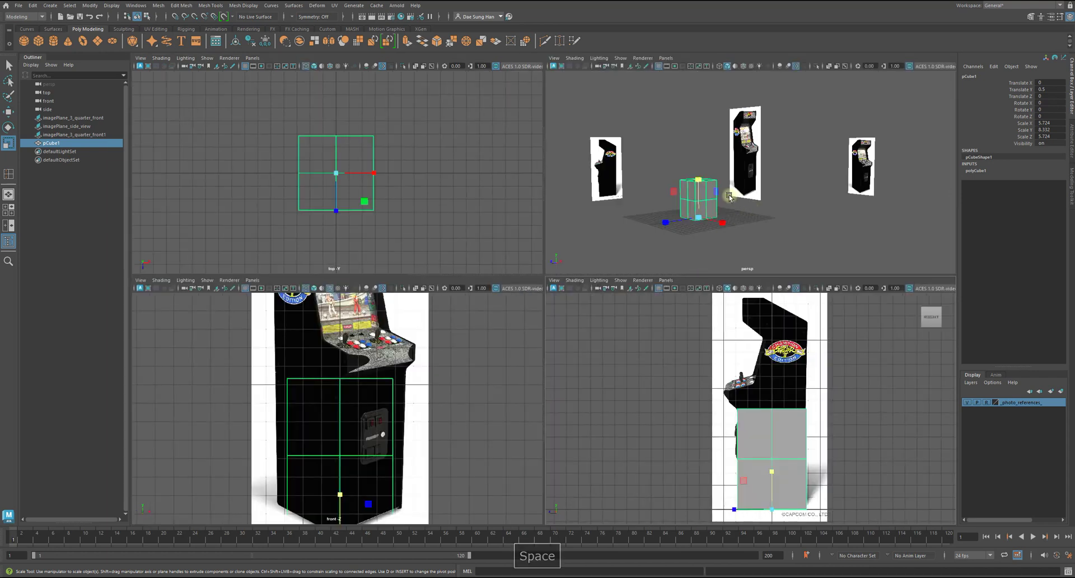
key("space")
left_click_drag(655, 185, 509, 242, "alt")
right_click_drag(509, 243, 534, 233, "alt")
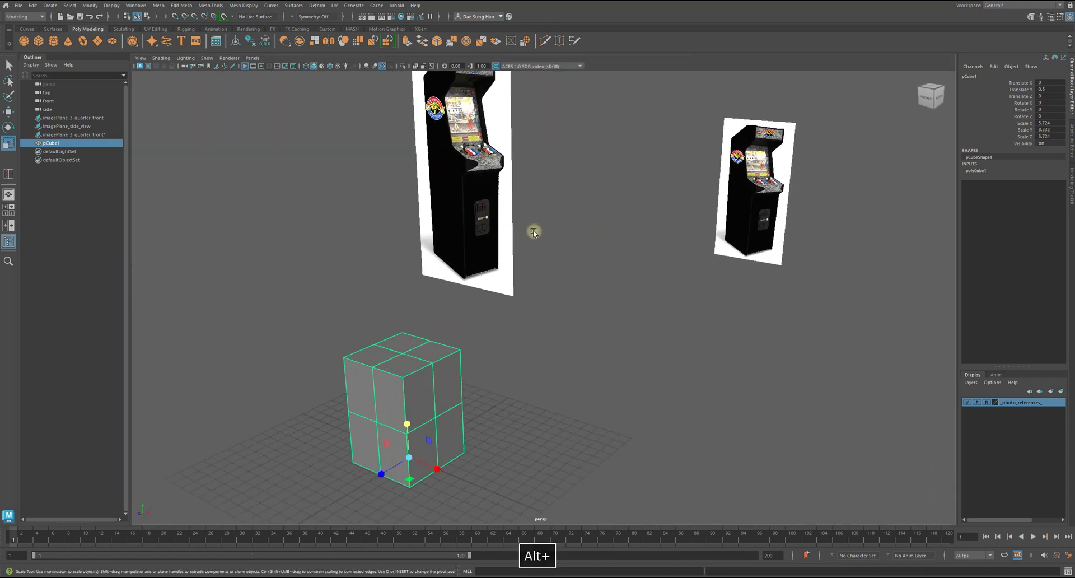
left_click_drag(533, 233, 515, 237, "alt")
middle_click_drag(516, 237, 492, 302, "alt")
right_click_drag(414, 179, 525, 263, "alt")
middle_click_drag(525, 264, 532, 299, "alt")
right_click_drag(629, 302, 631, 304, "alt")
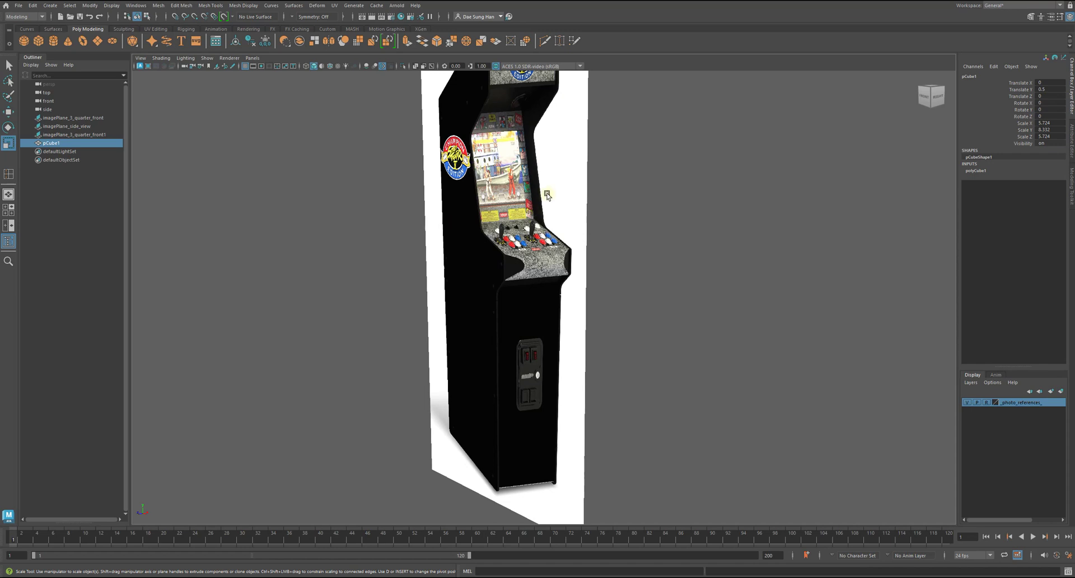
left_click_drag(494, 369, 480, 297, "alt")
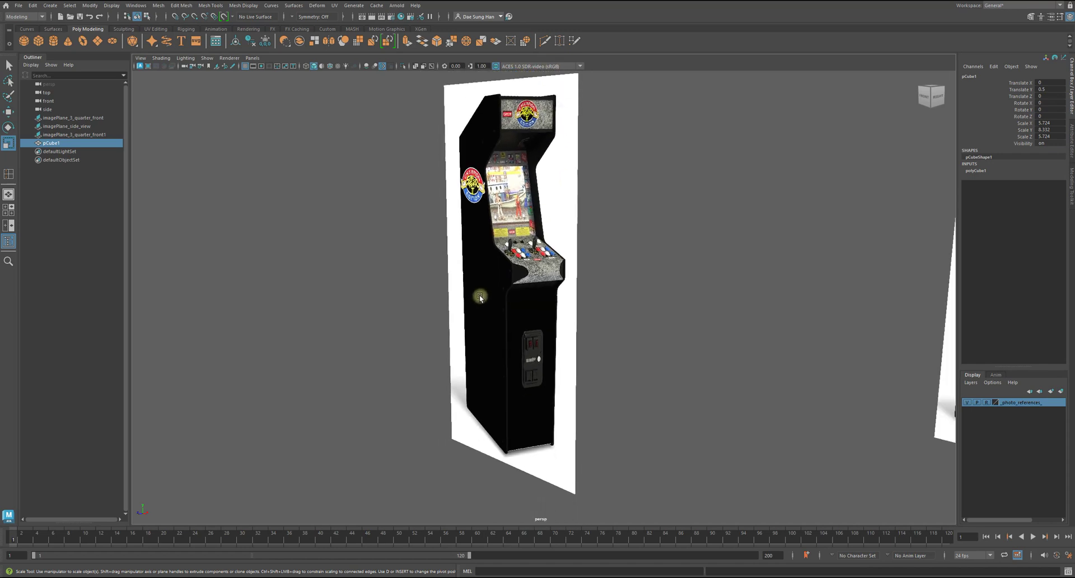
mouse_move(551, 359)
right_mouse_down("alt")
mouse_move(604, 350)
mouse_move(439, 283)
mouse_move(566, 345)
right_mouse_up("alt")
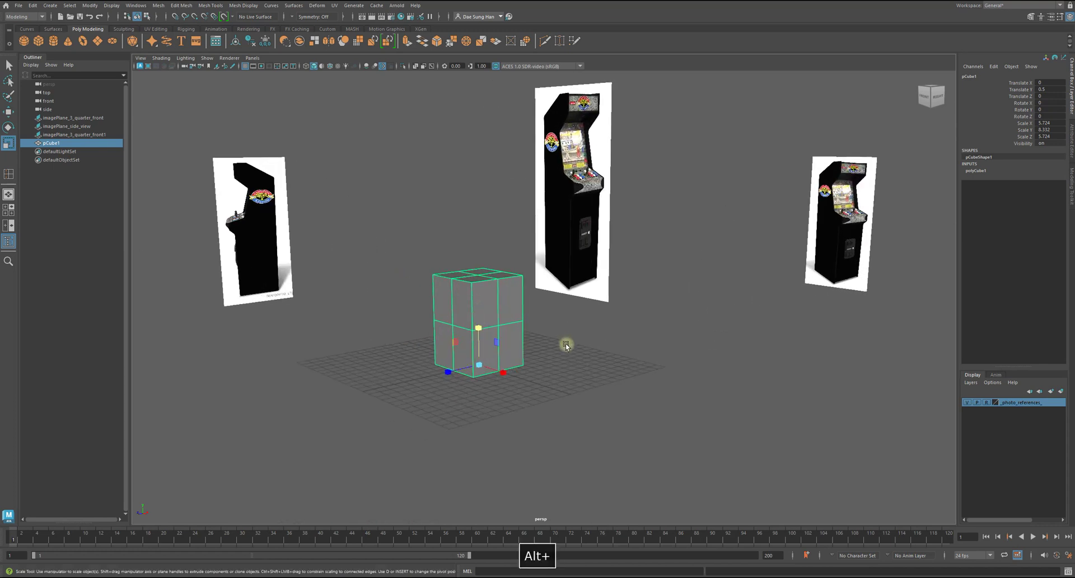
key("space")
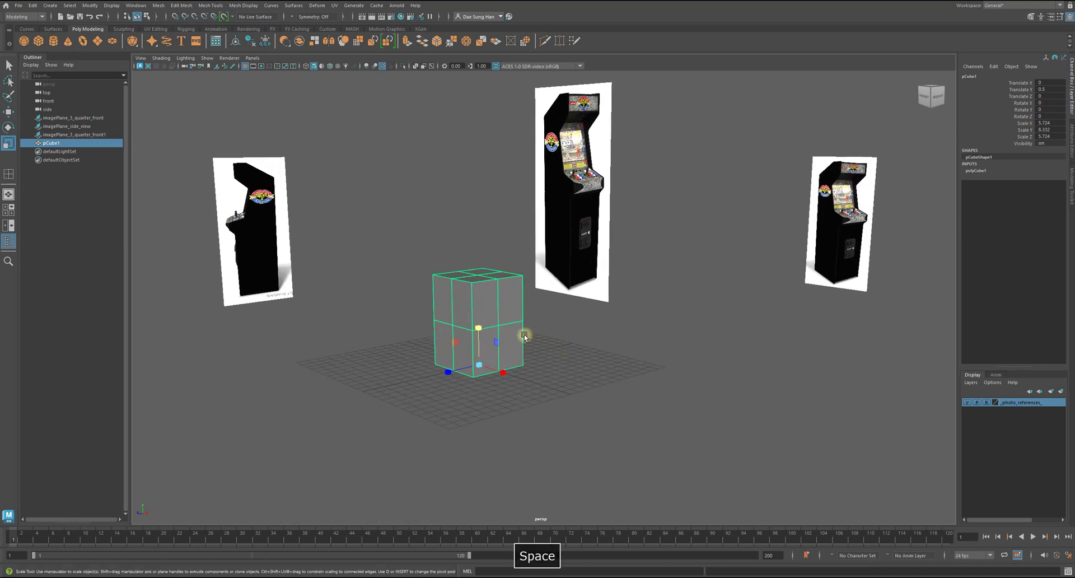
key("space")
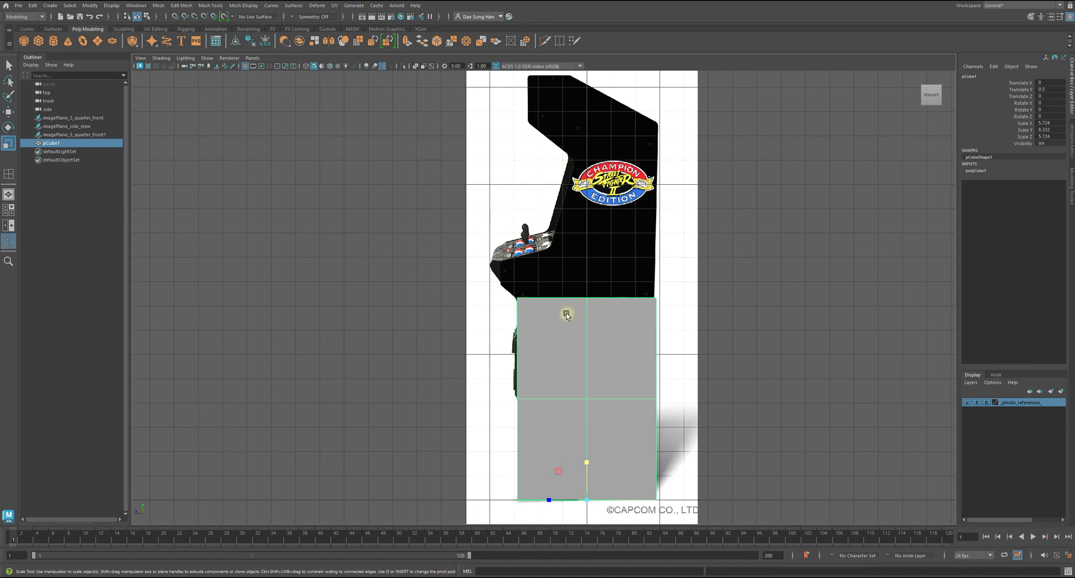
Step: Widen the block along X to about 8.61 to approximate the cabinet's front width in the three-quarter reference
key("space")
mouse_move(670, 193)
left_mouse_down("alt")
mouse_move(728, 211)
mouse_move(672, 193)
left_mouse_up("alt")
right_click_drag(672, 193, 647, 185, "alt")
left_click_drag(647, 185, 648, 182, "alt")
key("space")
right_click_drag(403, 232, 399, 262, "alt")
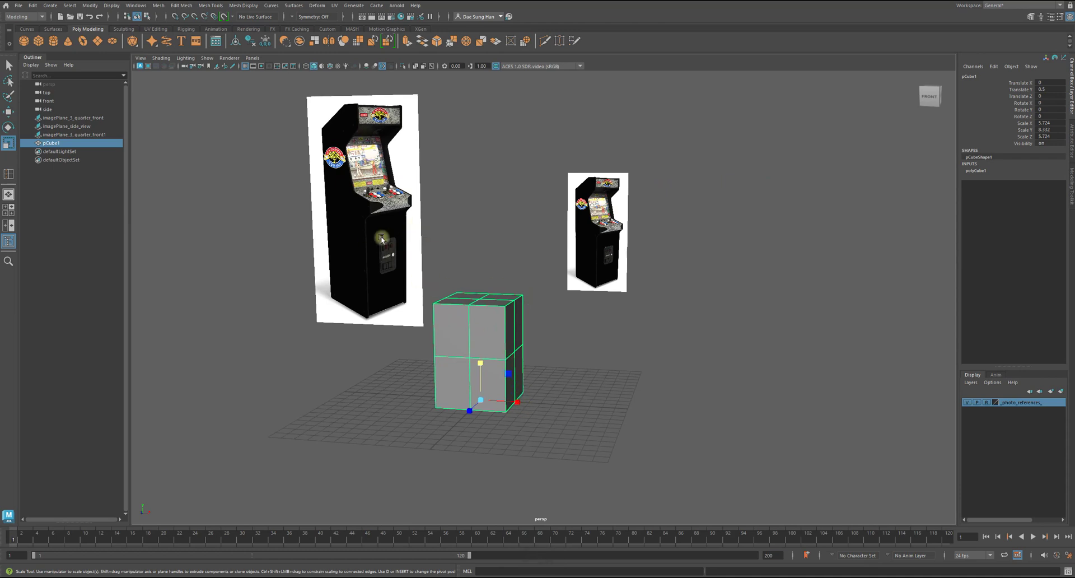
left_click_drag(517, 402, 537, 411)
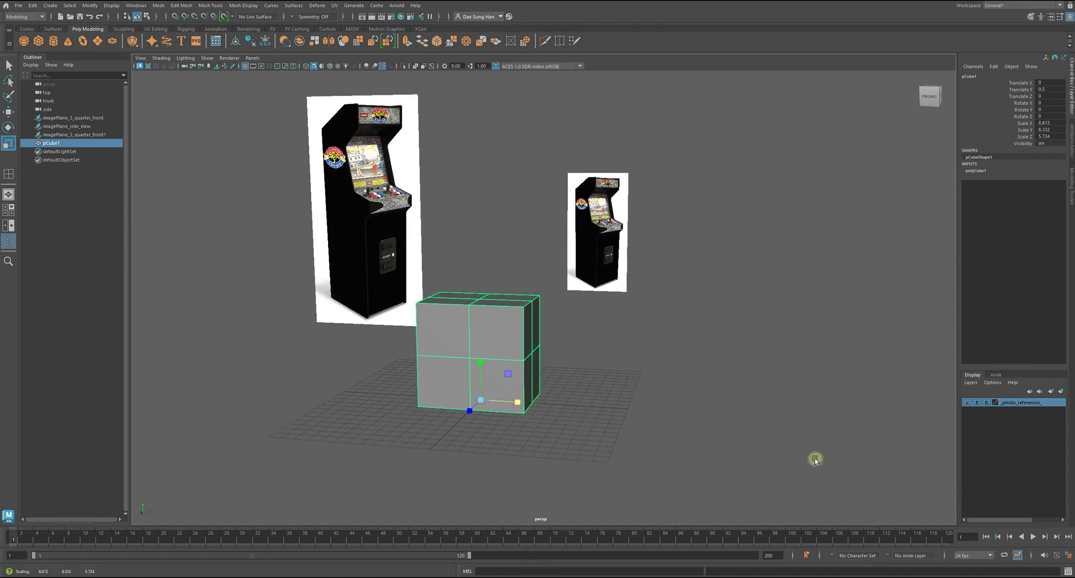
Step: Check the widened block's proportions against the reference images in the perspective and side views
left_click_drag(664, 421, 623, 415, "alt")
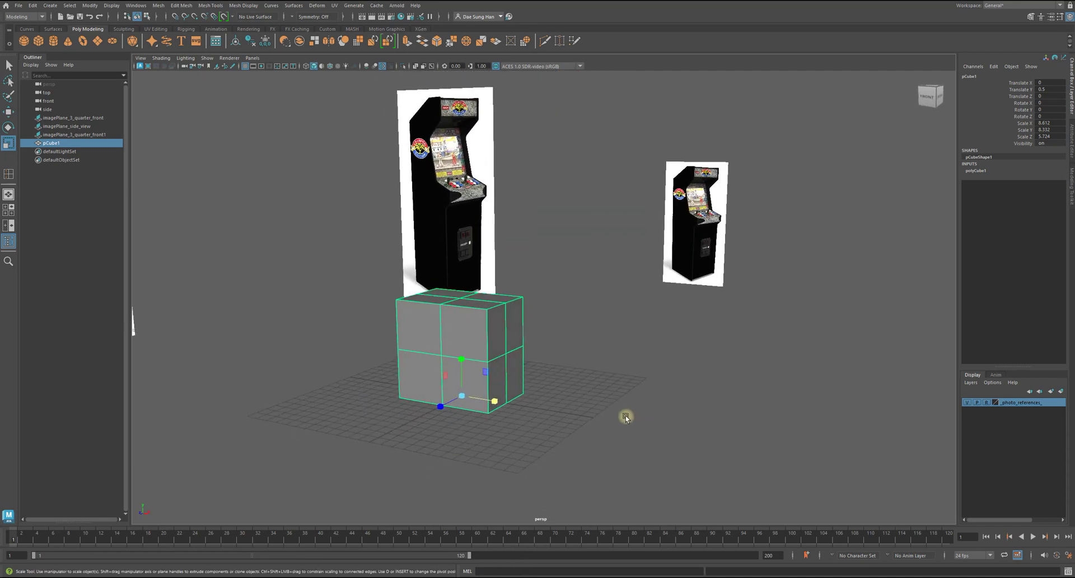
left_click_drag(509, 366, 693, 459, "alt")
key("space")
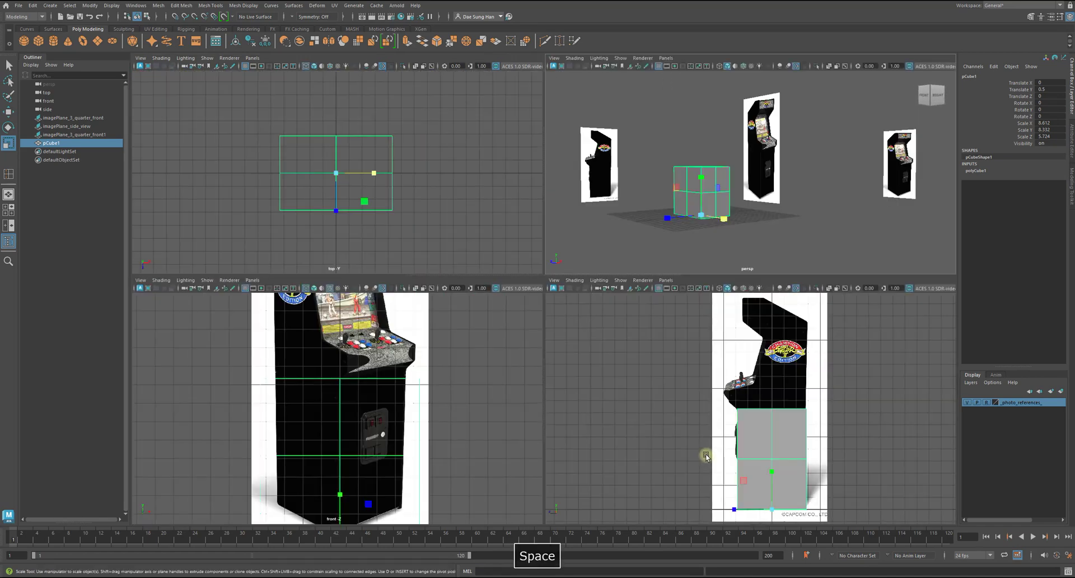
key("space")
left_click_drag(504, 266, 560, 368, "alt")
left_click_drag(545, 413, 577, 332, "alt")
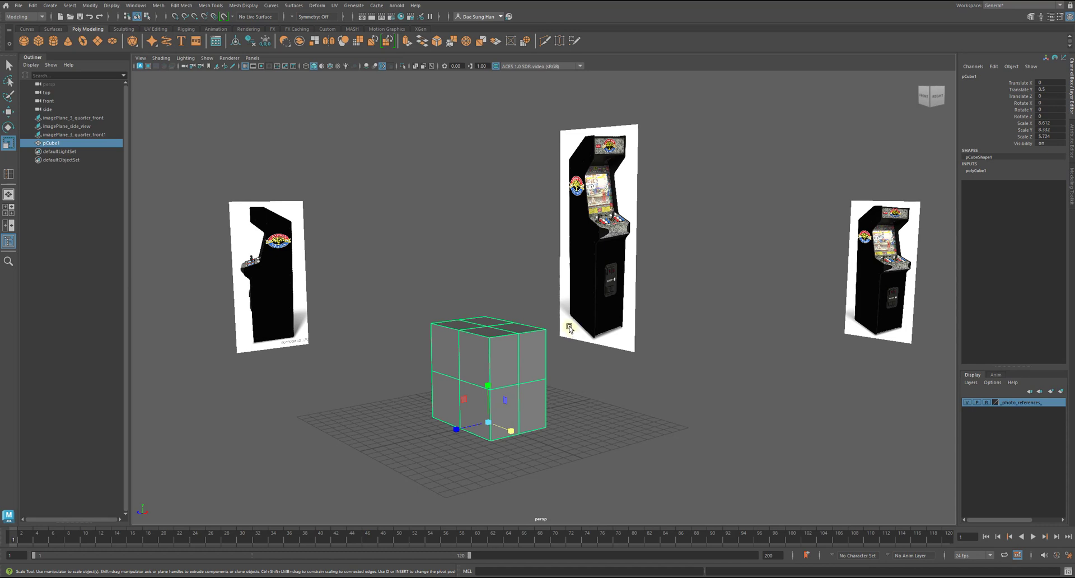
key("space")
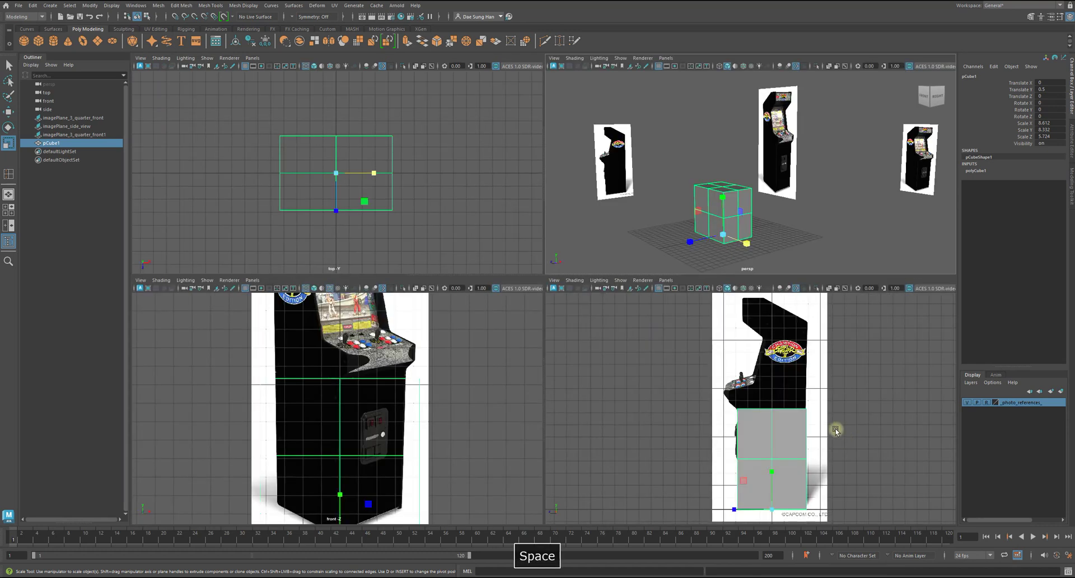
key("space")
middle_click_drag(547, 308, 531, 264, "alt")
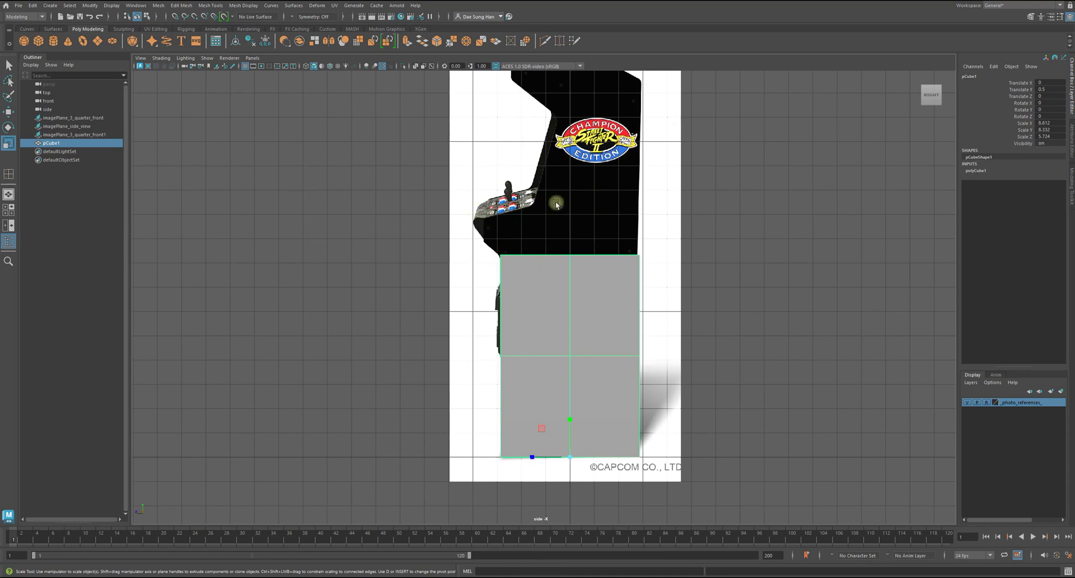
Step: Save an incremental version of the scene and activate the Move tool on the block
right_click(586, 263)
key("ctrl+alt+s")
middle_click_drag(673, 187, 699, 223, "alt")
key("w")
right_click(636, 299)
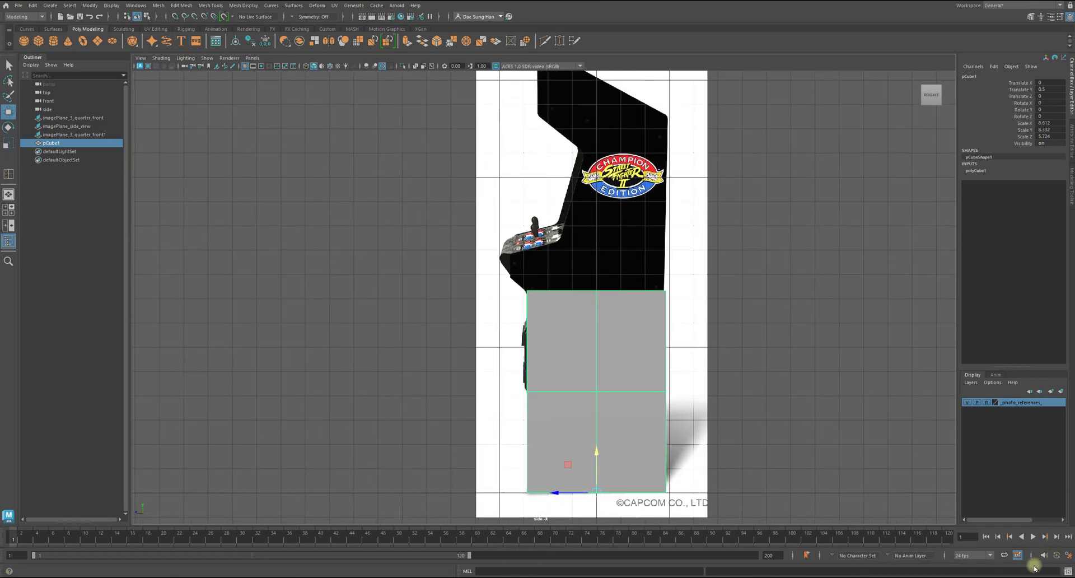
Step: Select the four top faces of the block in face mode with the Move tool active
middle_click_drag(666, 259, 653, 267, "alt")
key("space")
left_click_drag(653, 266, 779, 235, "alt")
right_click_drag(730, 198, 726, 219)
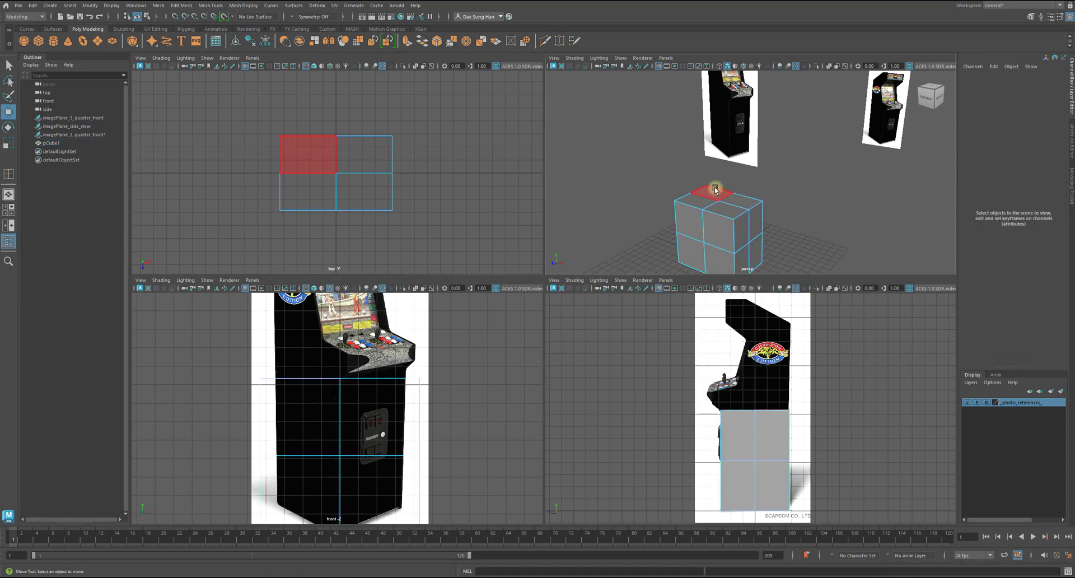
key("q")
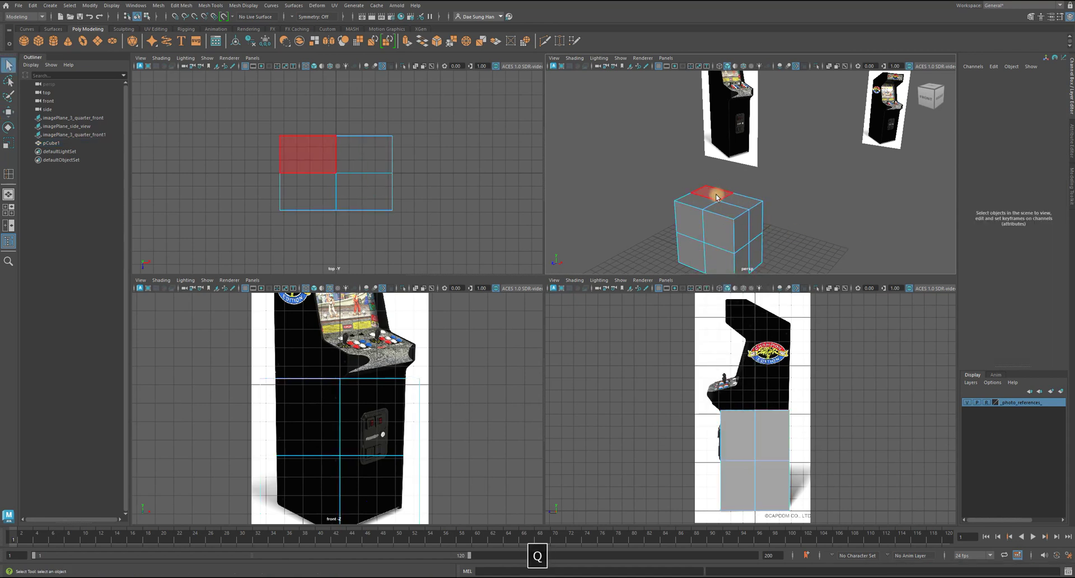
left_click(716, 197)
key("w")
right_click_drag(753, 202, 732, 192, "alt")
left_click(778, 197, "shift")
left_click(708, 224, "shift")
left_click(644, 188, "shift")
key("4")
mouse_move(842, 192)
left_mouse_down("alt")
mouse_move(854, 163)
mouse_move(787, 192)
mouse_move(789, 314)
left_mouse_up("alt")
key("5")
middle_click_drag(789, 315, 783, 320, "alt")
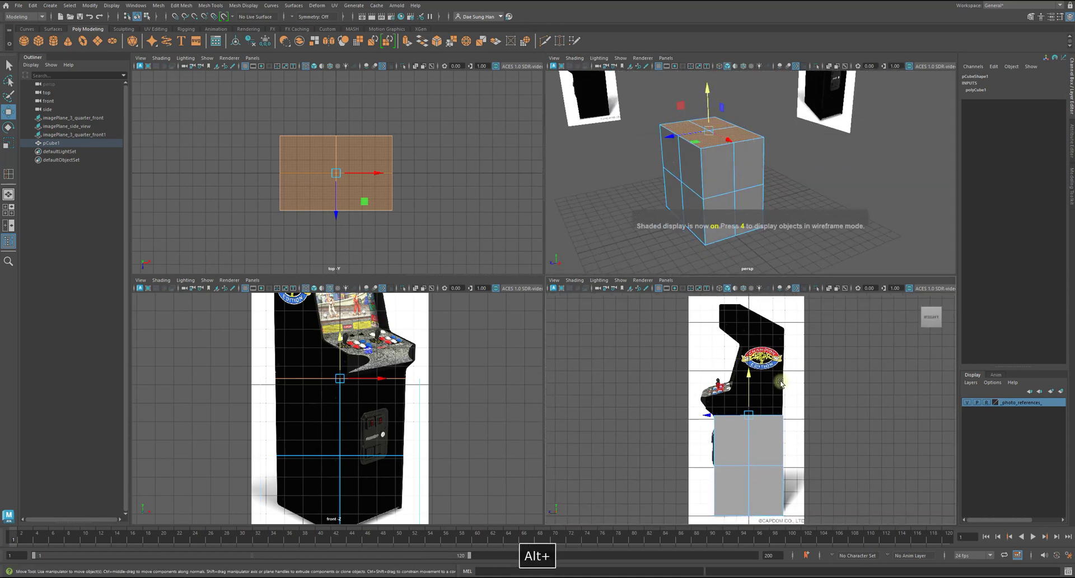
Step: Extrude the top faces upward with a Local Translate Z of about 7.259, up to the reference cabinet's rear shoulder in the side view
right_click(828, 356, "shift")
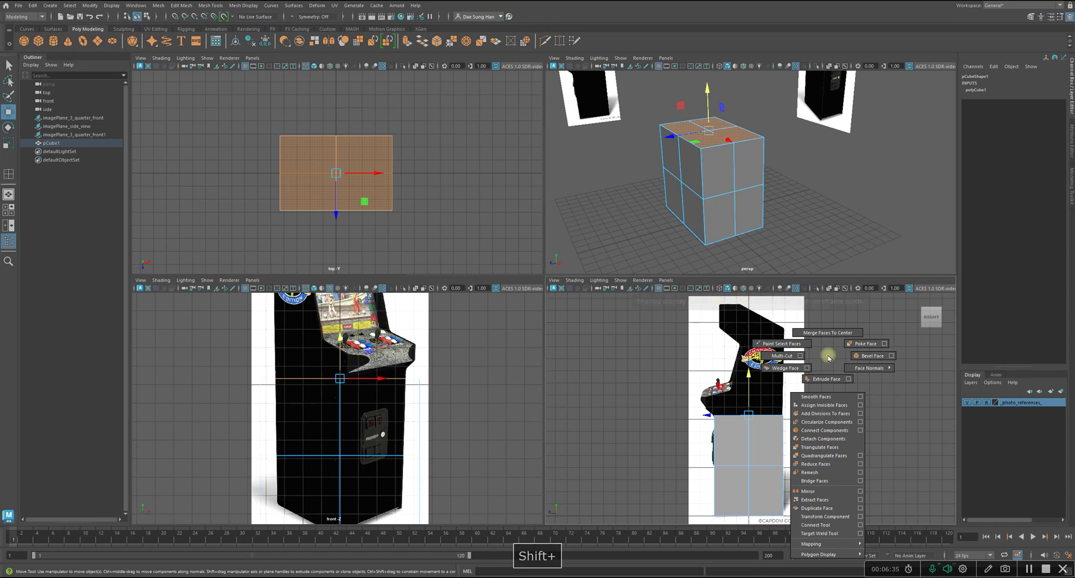
right_click_drag(829, 357, 836, 379, "shift")
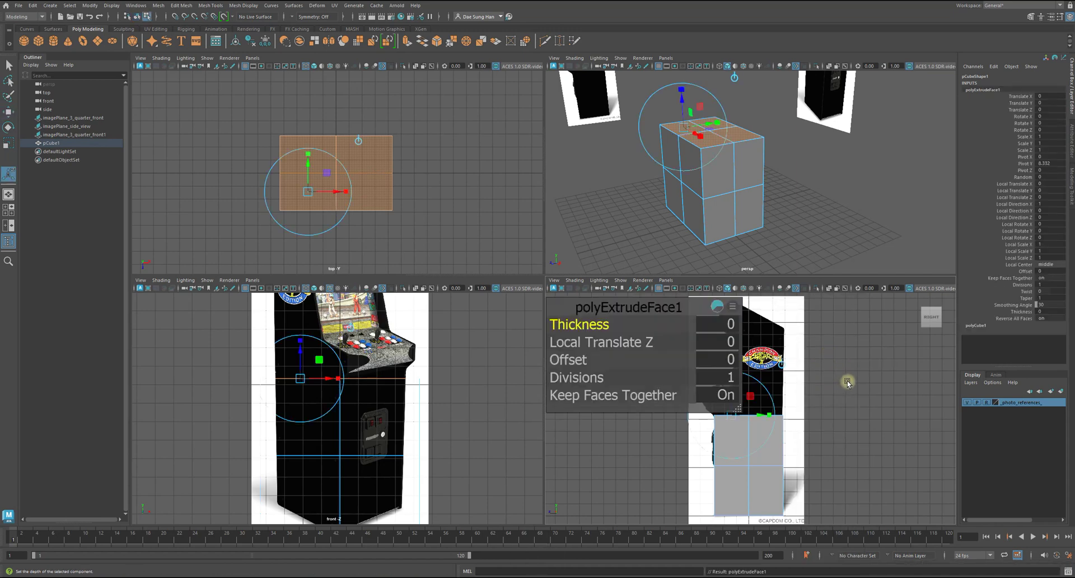
middle_click_drag(826, 365, 883, 389, "alt")
key("space")
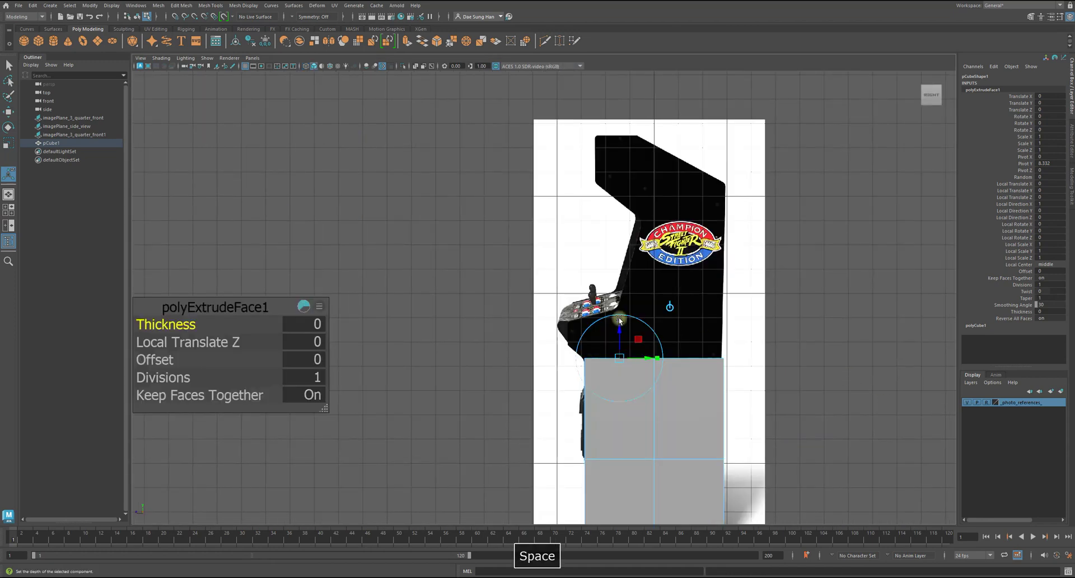
left_click_drag(322, 408, 287, 369)
left_click_drag(199, 306, 199, 80)
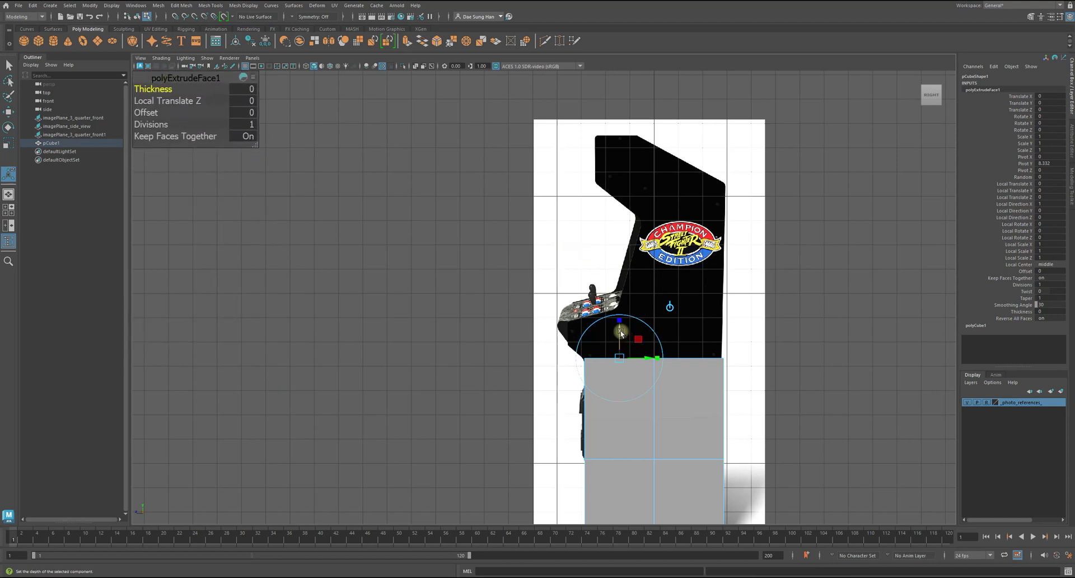
left_click_drag(618, 330, 620, 330)
mouse_move(634, 295)
left_mouse_down()
mouse_move(648, 174)
mouse_move(645, 184)
left_mouse_up()
key("4")
middle_click_drag(725, 282, 799, 293, "alt")
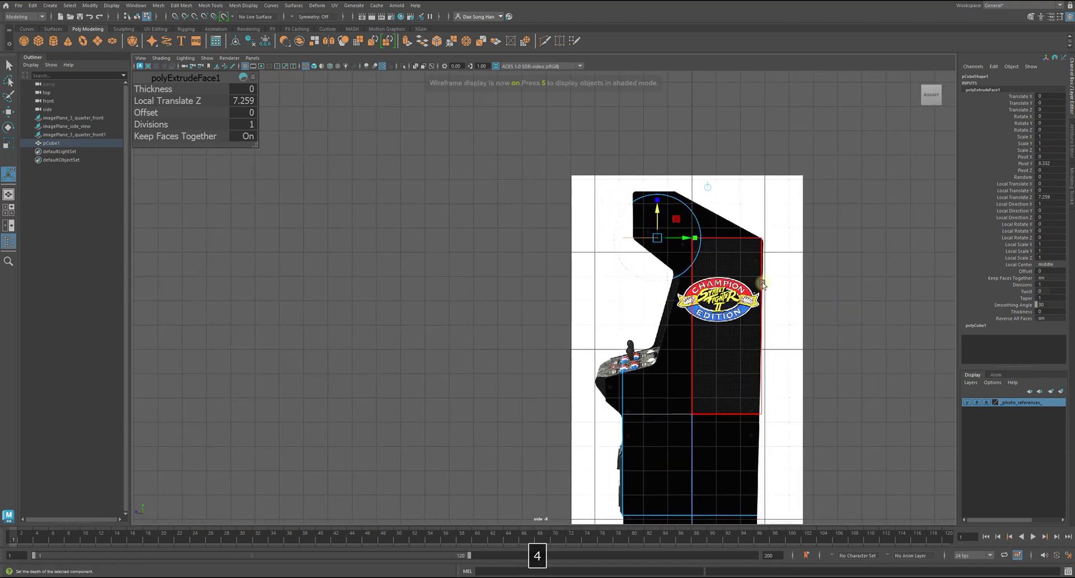
key("5")
right_click_drag(758, 271, 904, 333, "alt")
middle_click_drag(905, 334, 704, 260, "alt")
key("4")
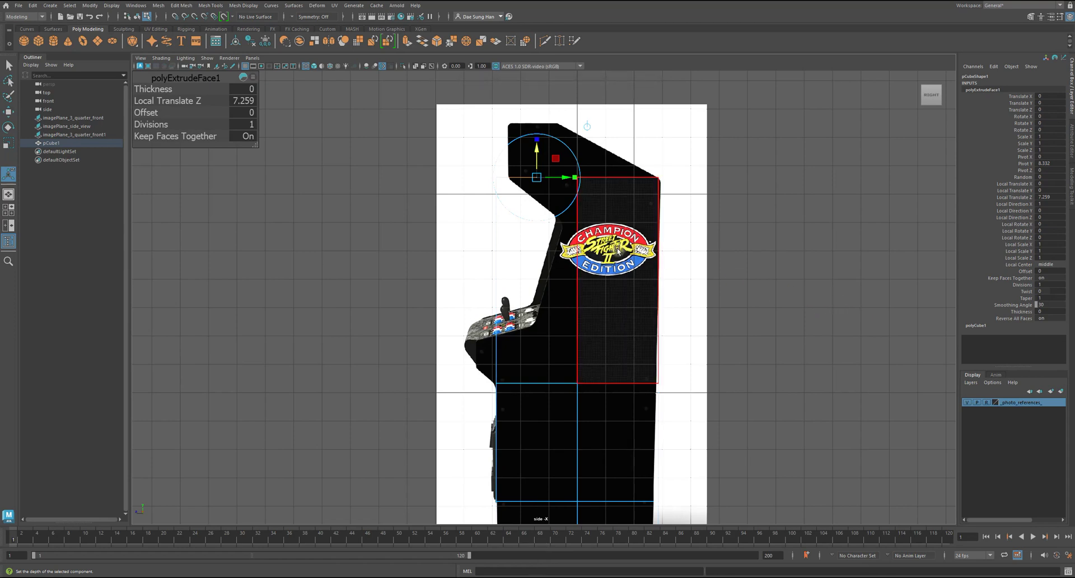
left_click(825, 272)
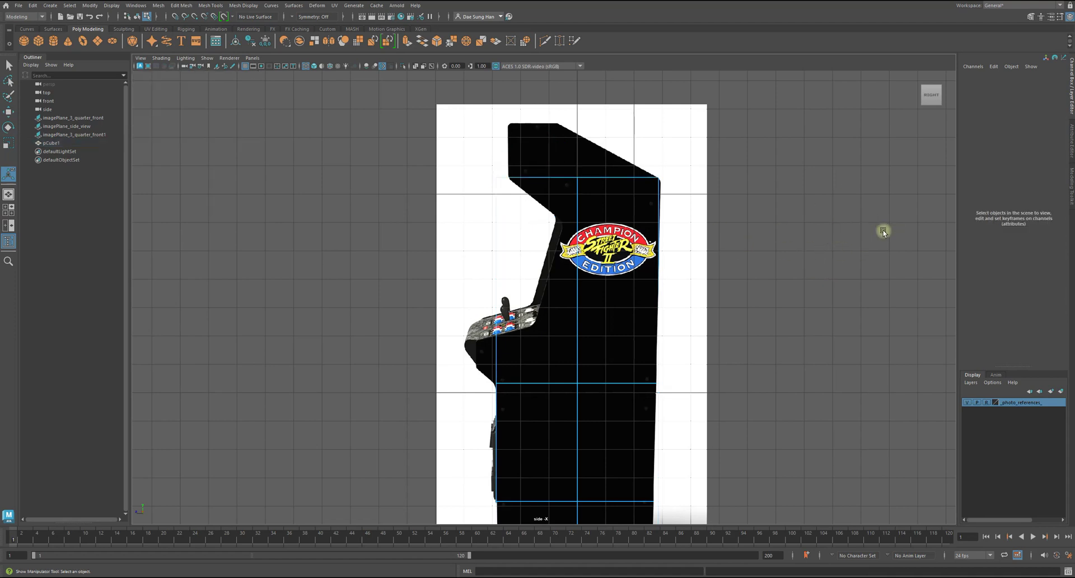
right_click_drag(669, 214, 514, 215)
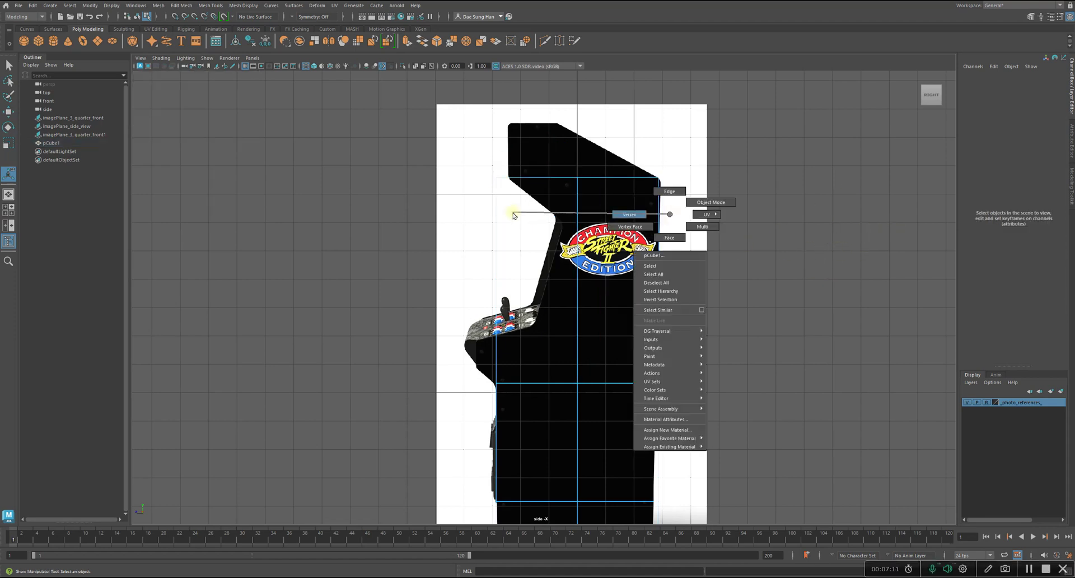
right_click_drag(513, 215, 514, 214)
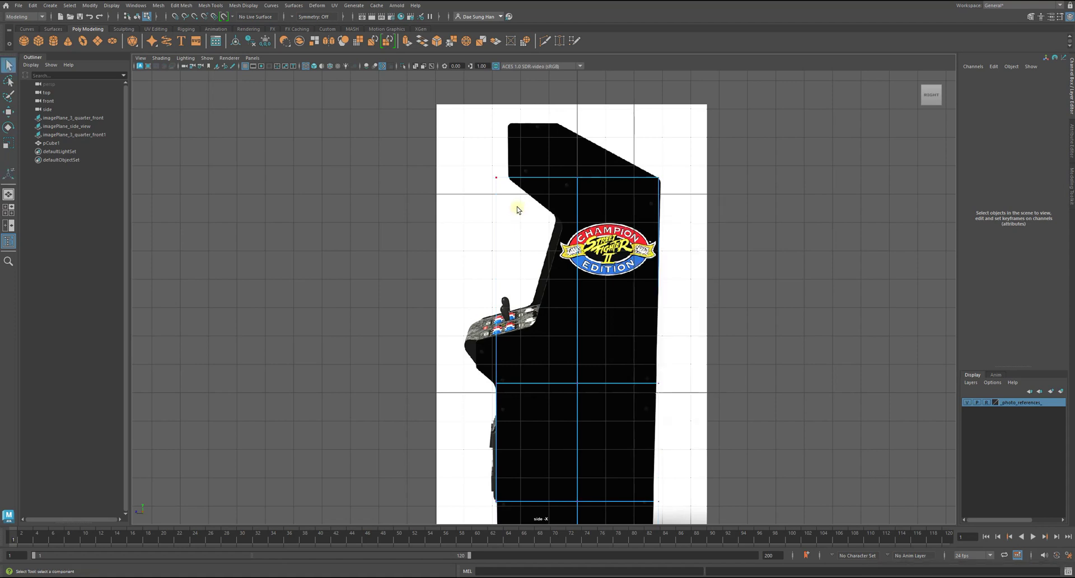
left_click_drag(443, 133, 523, 206)
key("w")
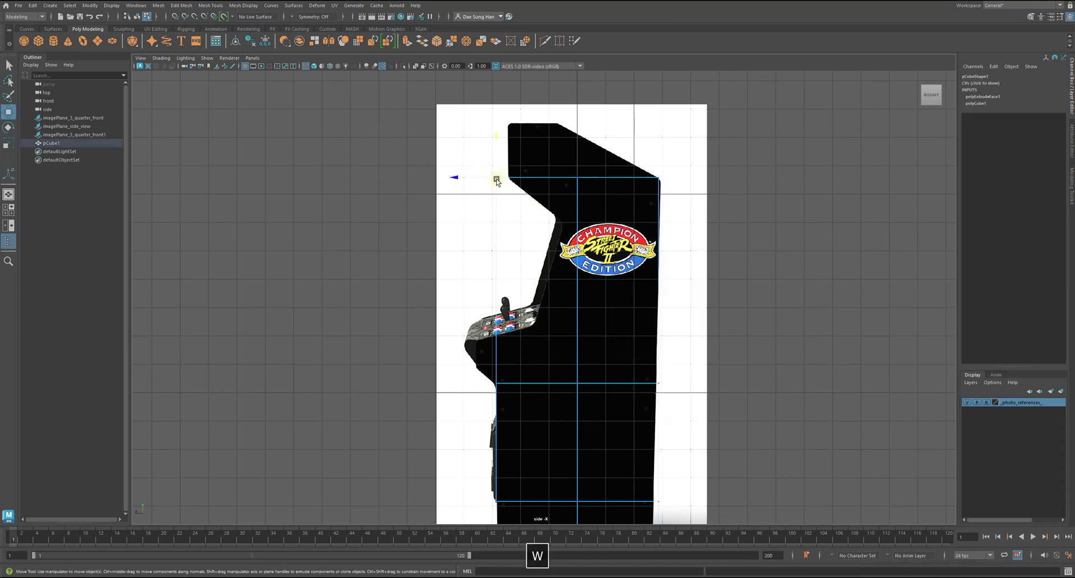
right_click_drag(526, 178, 626, 183, "alt")
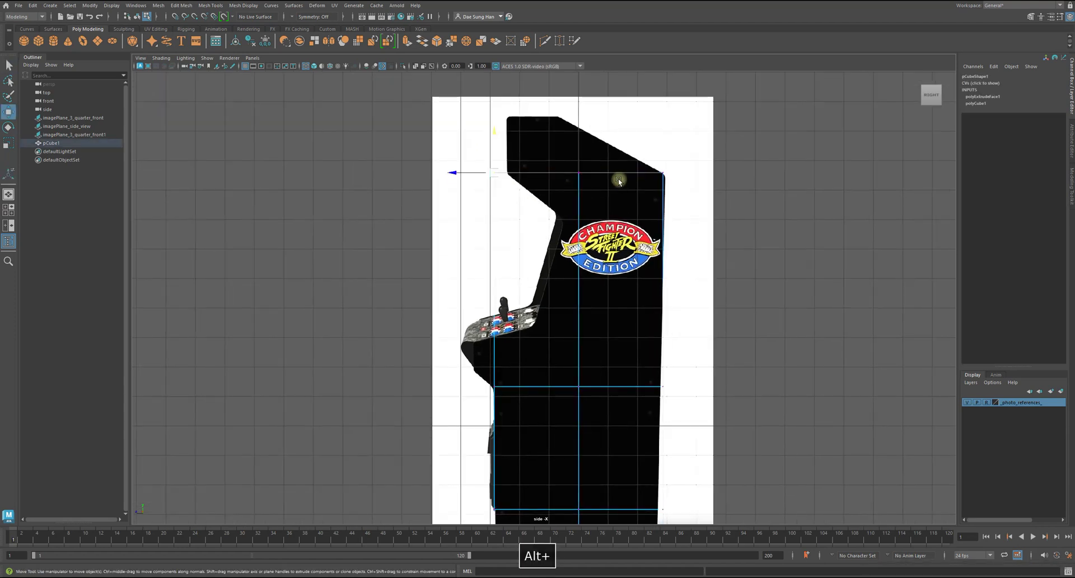
left_click(739, 242)
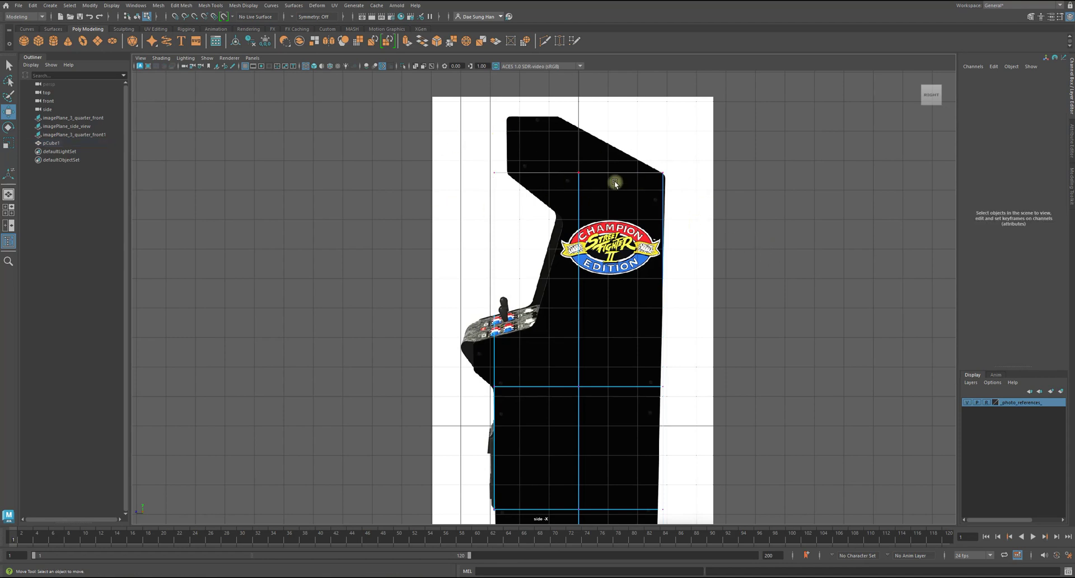
Step: Make the photo reference layer selectable and darken the side-view image plane by lowering its Color Gain
right_click_drag(613, 171, 722, 135)
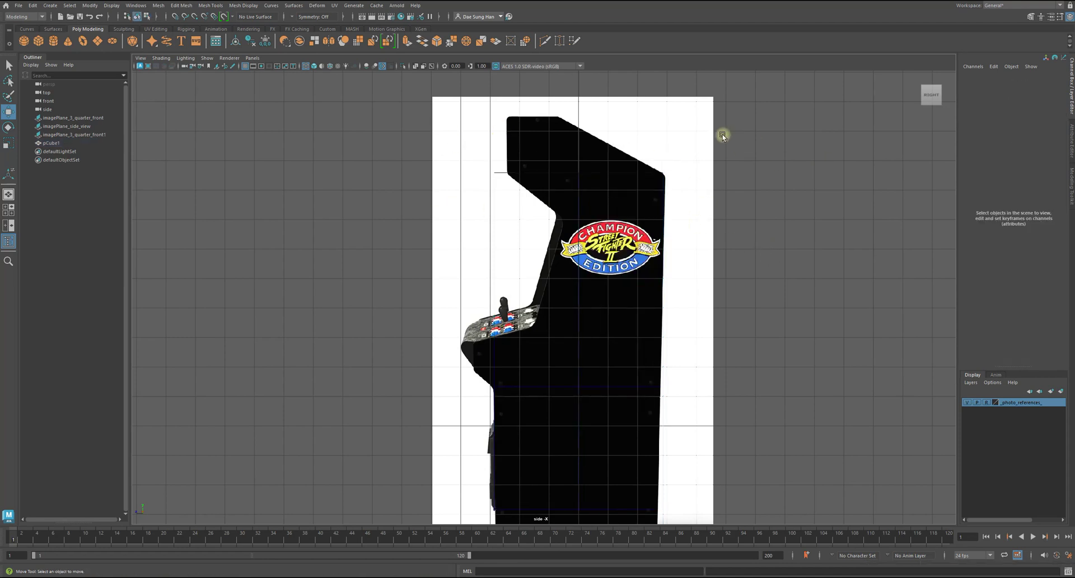
left_click(986, 402)
left_click(649, 145)
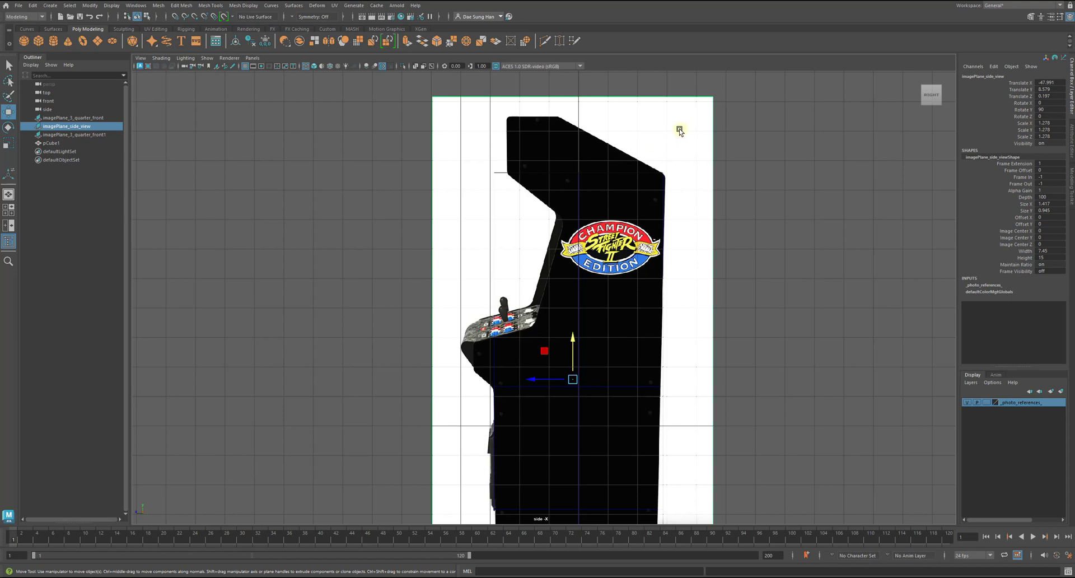
left_click(1072, 132)
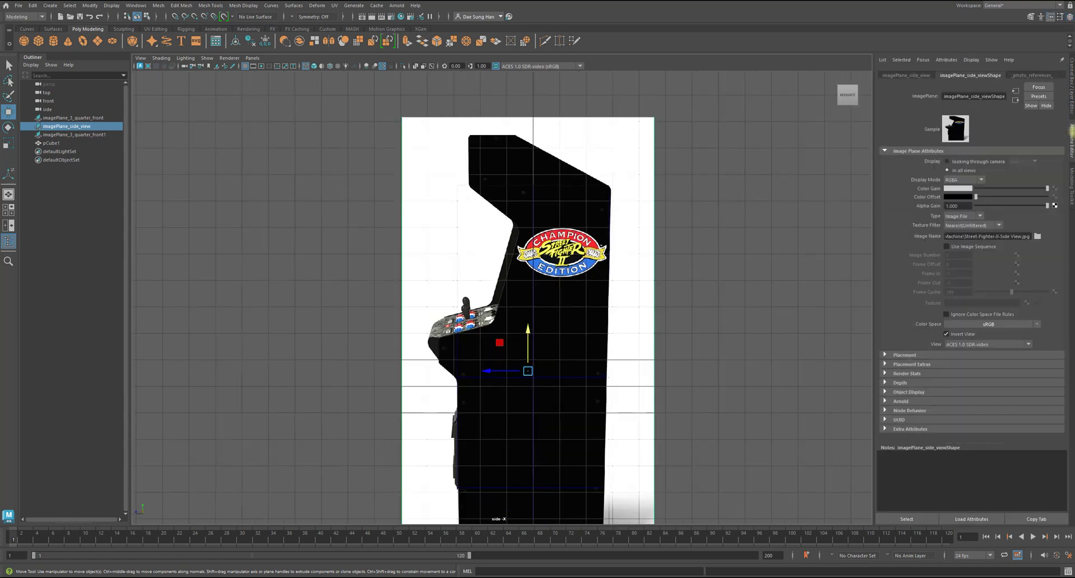
left_click_drag(1046, 188, 1025, 183)
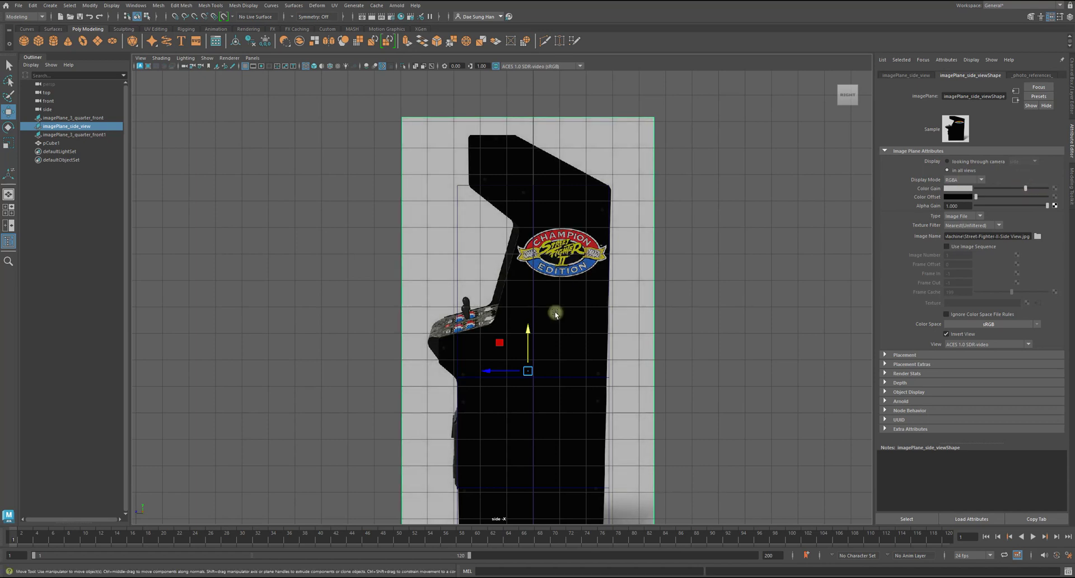
left_click(780, 371)
middle_click_drag(657, 357, 705, 313, "alt")
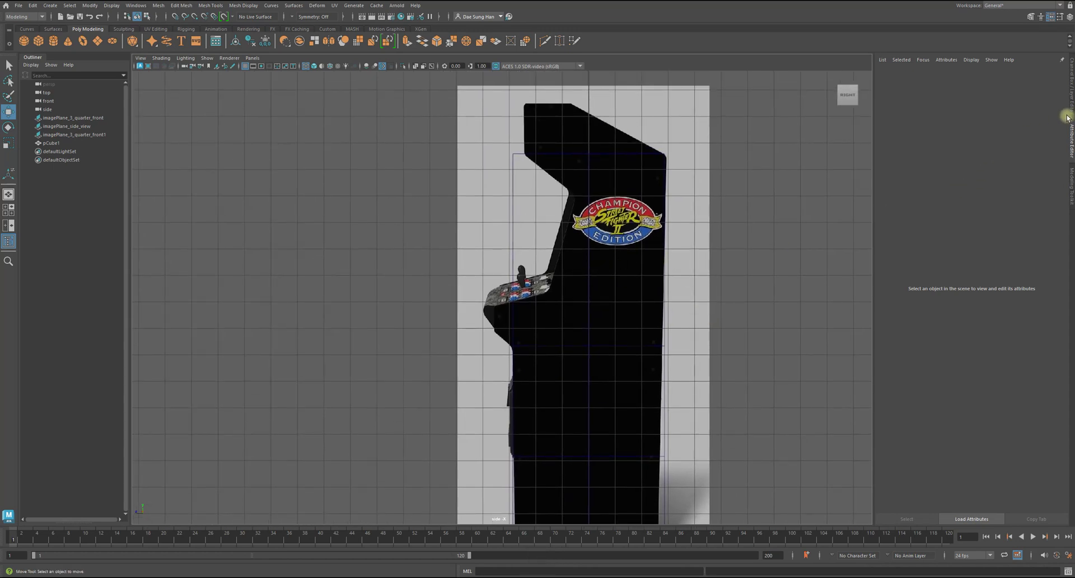
left_click(1071, 89)
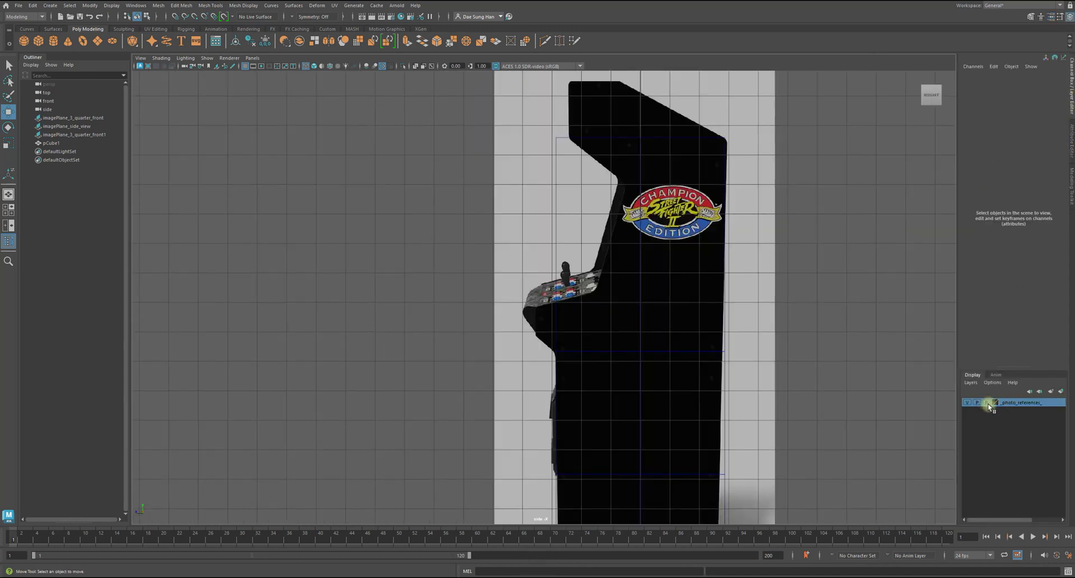
Step: Select the block and switch it to vertex editing in the side view
left_click(644, 230)
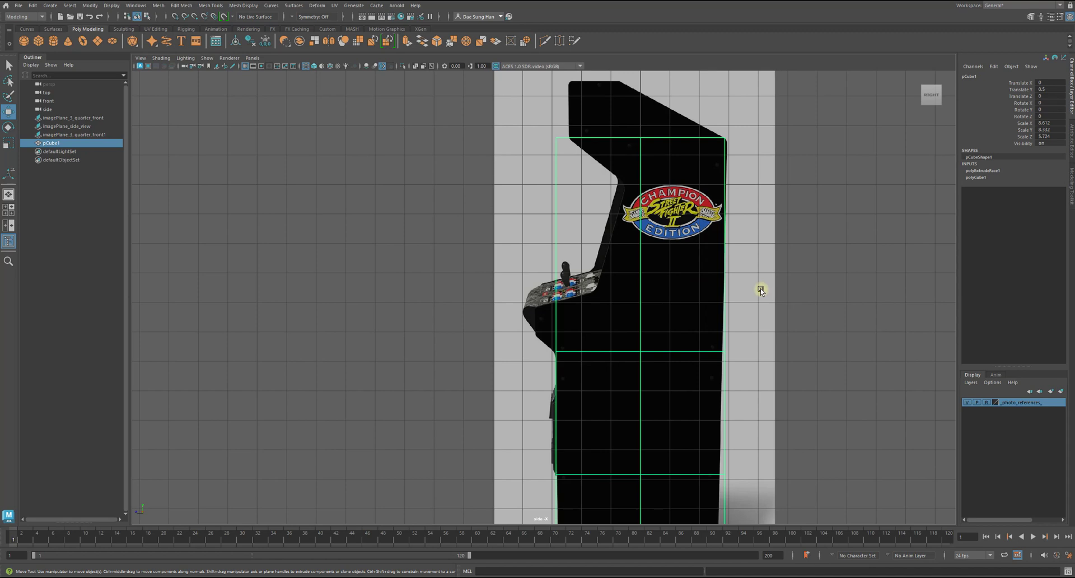
middle_click_drag(606, 155, 578, 197, "alt")
right_click_drag(588, 179, 485, 172)
left_click_drag(660, 198, 320, 111)
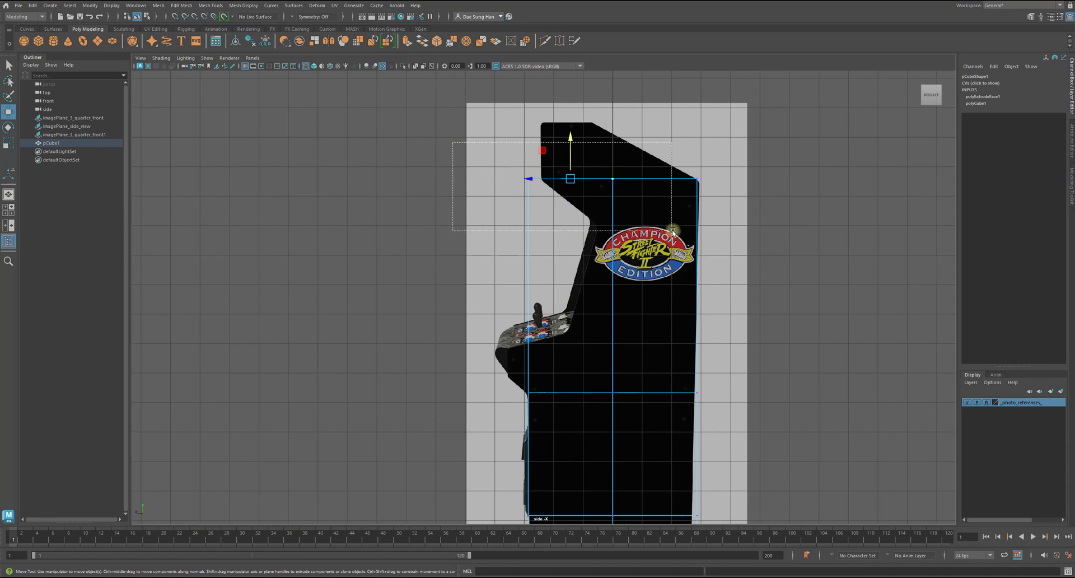
left_click(748, 247)
left_click(613, 180)
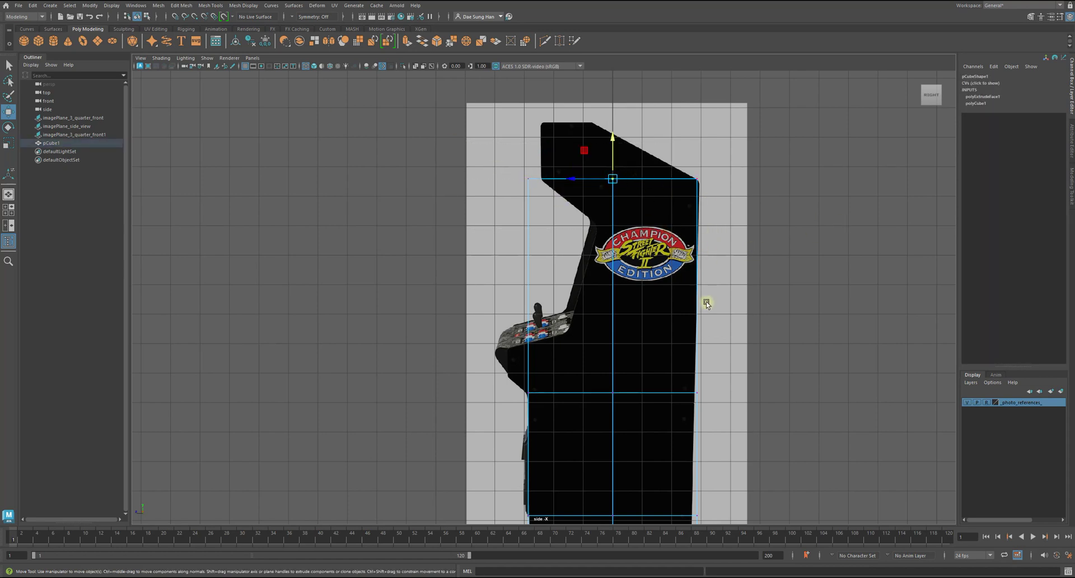
left_click_drag(613, 180, 616, 152)
key("z")
Step: Raise the block's front and middle top vertices to the cabinet's top edge and shift the middle ones forward to where the slope starts
left_click_drag(641, 208, 439, 131)
left_click_drag(570, 143, 554, 86)
left_click(760, 140)
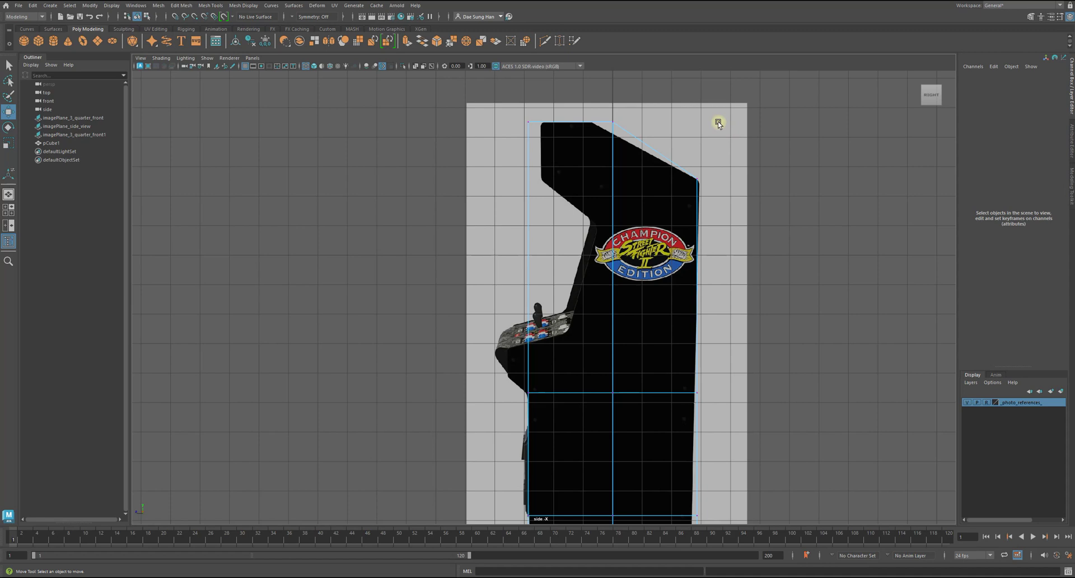
left_click_drag(629, 150, 547, 122)
left_click(777, 239)
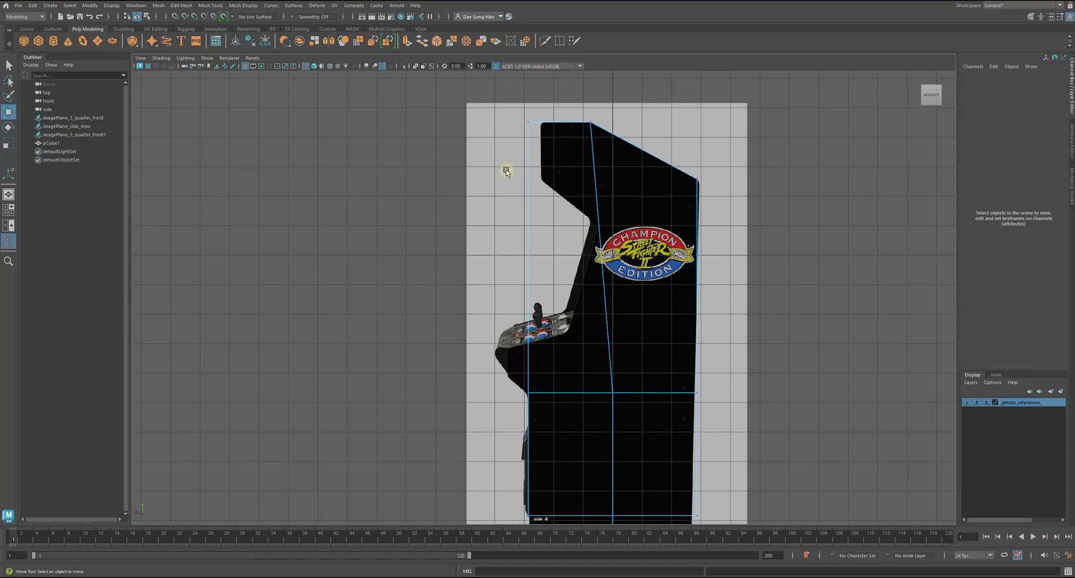
Step: Lower the block's rear top vertices slightly to meet the reference cabinet's rear shoulder
right_click_drag(584, 166, 603, 161, "alt")
middle_click_drag(603, 161, 523, 274, "alt")
right_click_drag(523, 274, 680, 297, "alt")
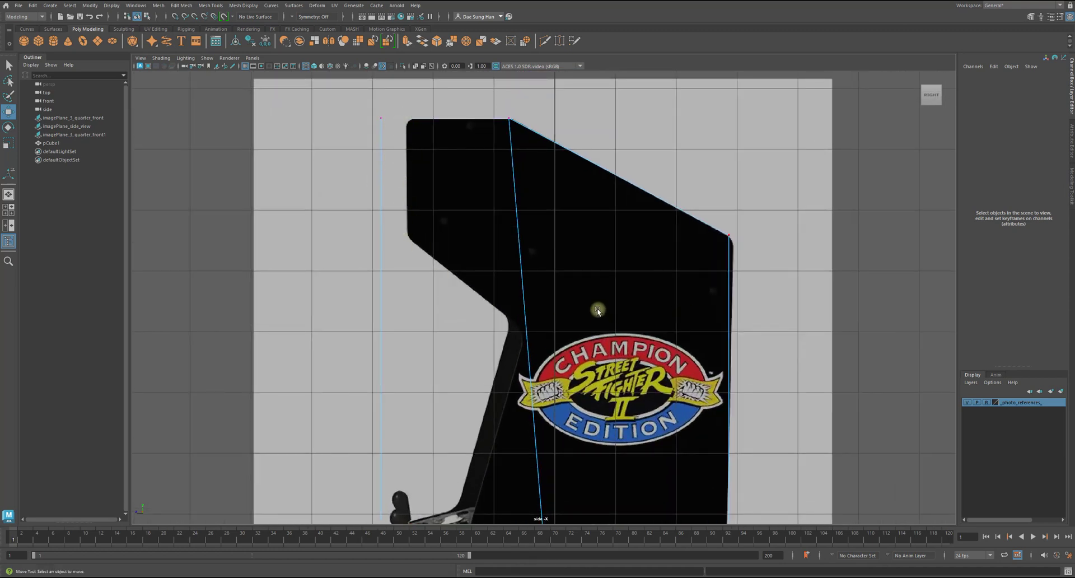
left_click_drag(751, 301, 721, 208)
middle_click_drag(721, 208, 717, 200, "alt")
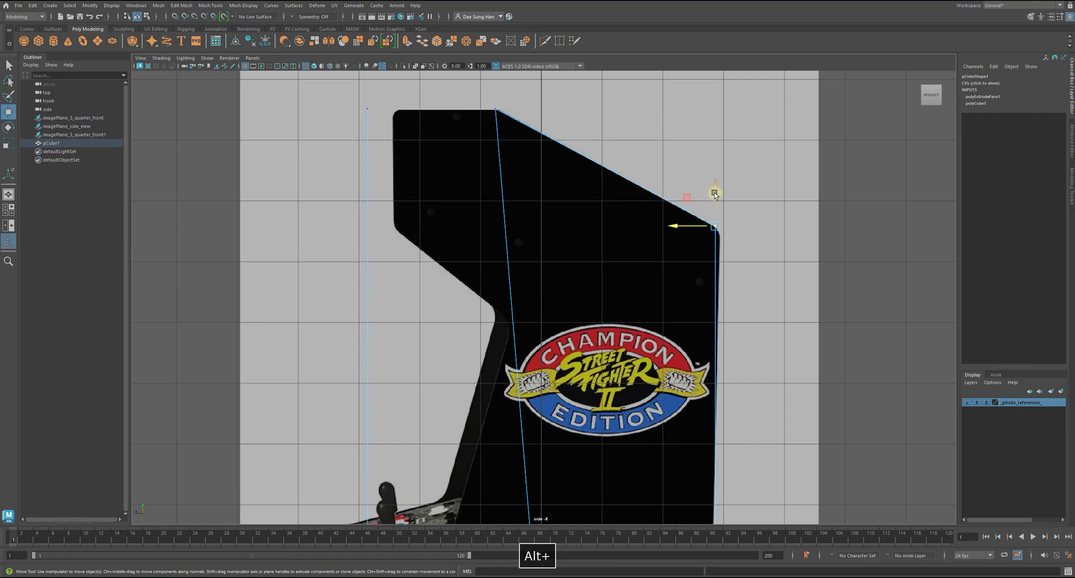
left_click_drag(714, 193, 721, 199)
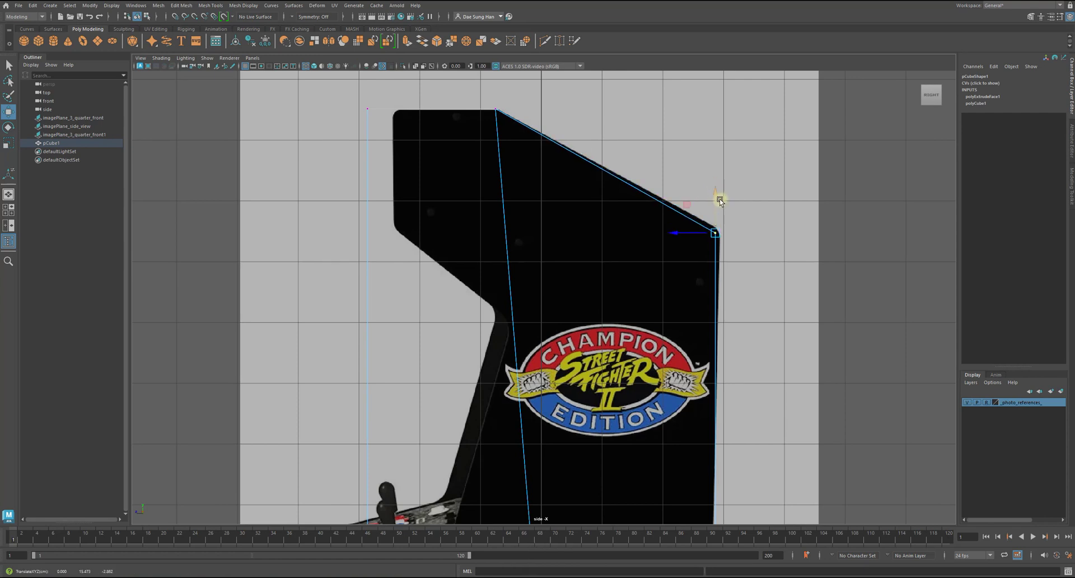
right_click_drag(754, 264, 742, 253, "alt")
left_click(786, 310)
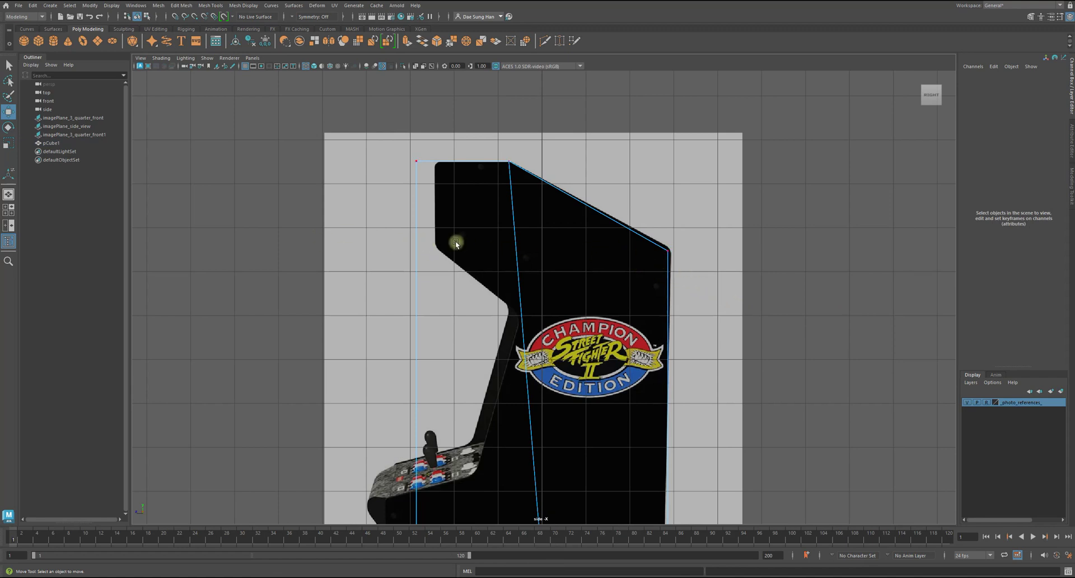
middle_click_drag(410, 216, 515, 173, "alt")
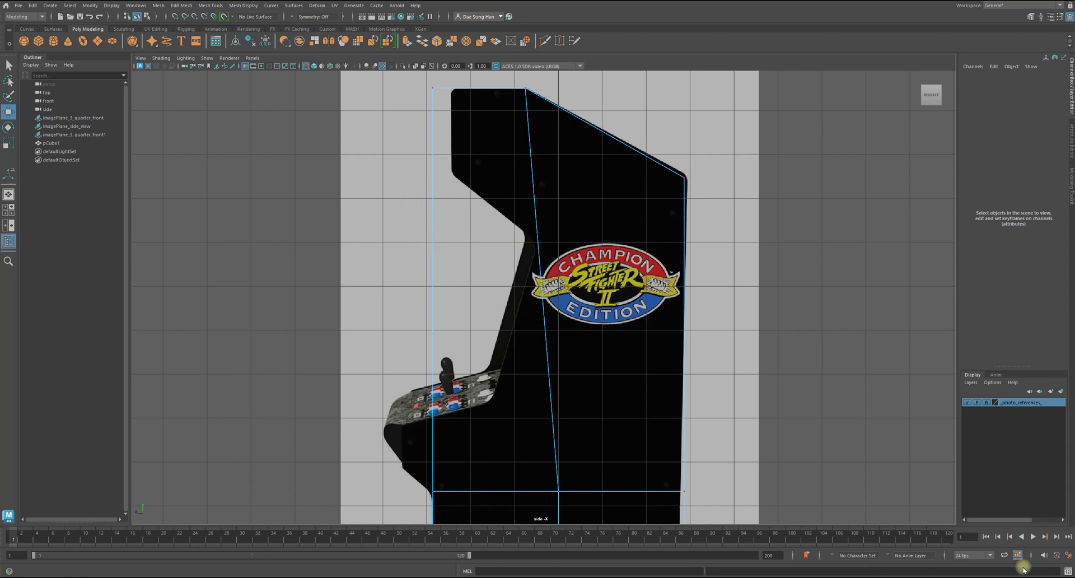
Step: Delete the slanted middle edge on the upper section of the block's side face
middle_click_drag(646, 357, 547, 277, "alt")
right_click_drag(551, 217, 545, 99)
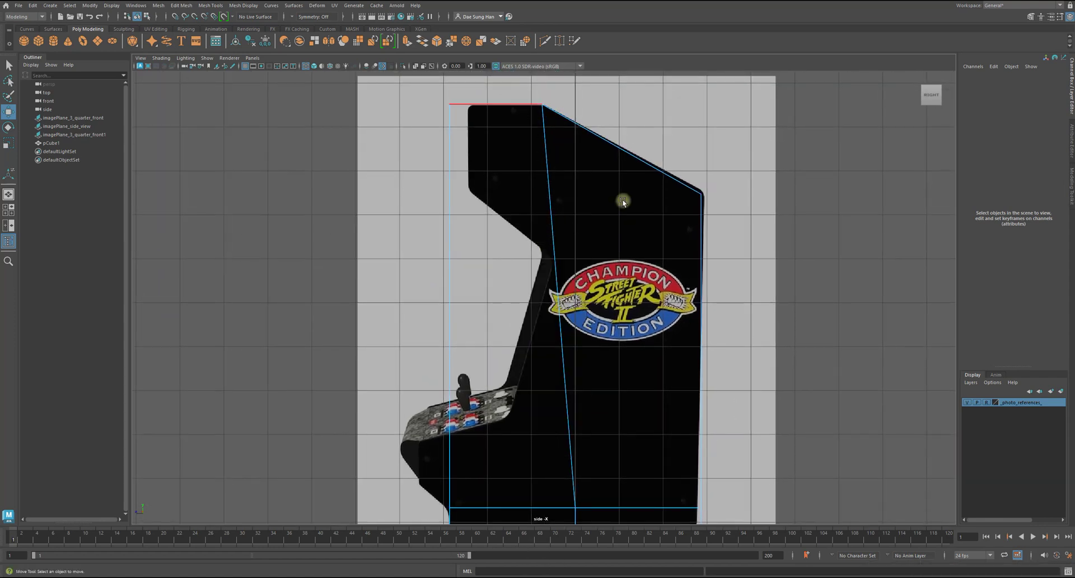
left_click(553, 236)
key("space")
key("space")
left_click_drag(836, 114, 538, 250, "alt")
key("4")
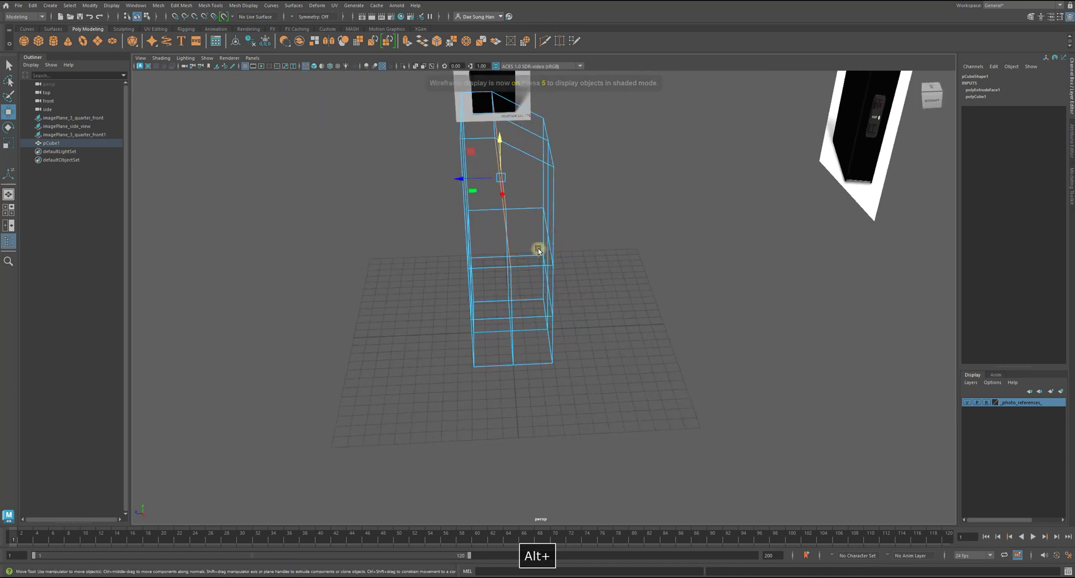
key("5")
mouse_move(727, 259)
left_mouse_down("alt")
mouse_move(635, 237)
mouse_move(591, 173)
left_mouse_up("alt")
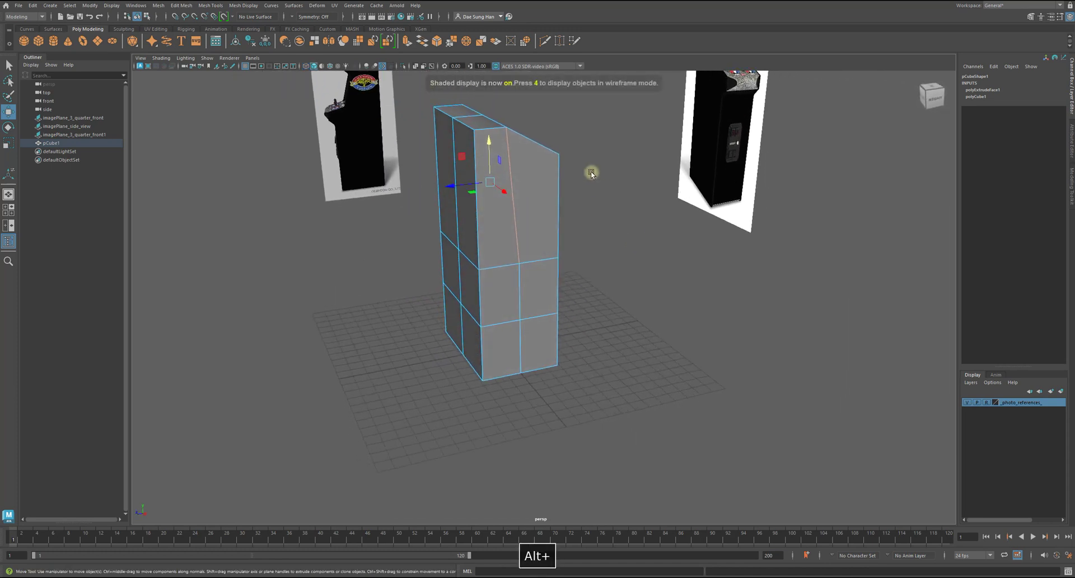
right_click(584, 147, "shift")
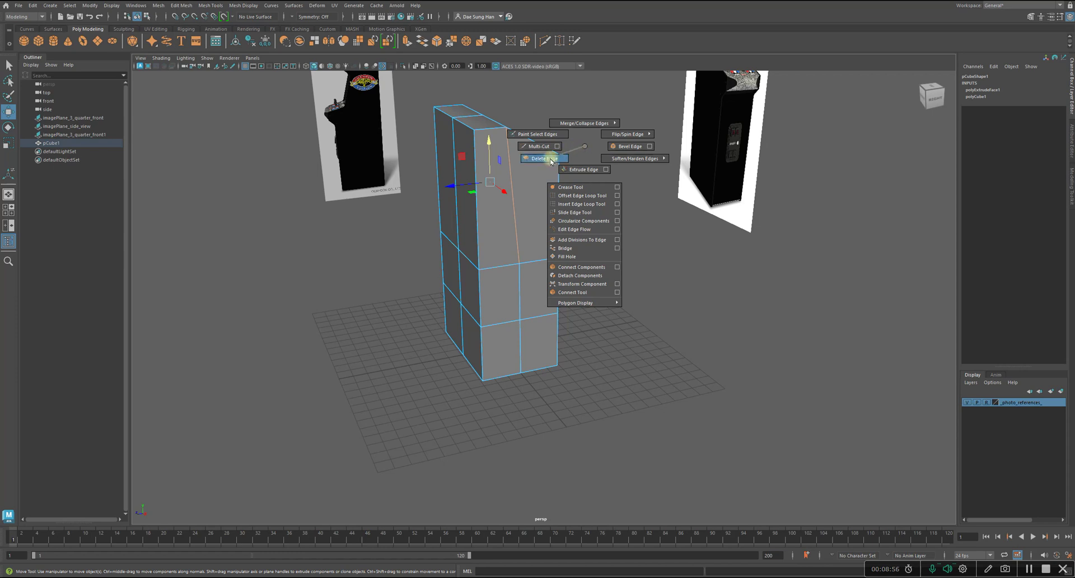
right_click_drag(552, 161, 551, 161, "shift")
left_click(638, 168)
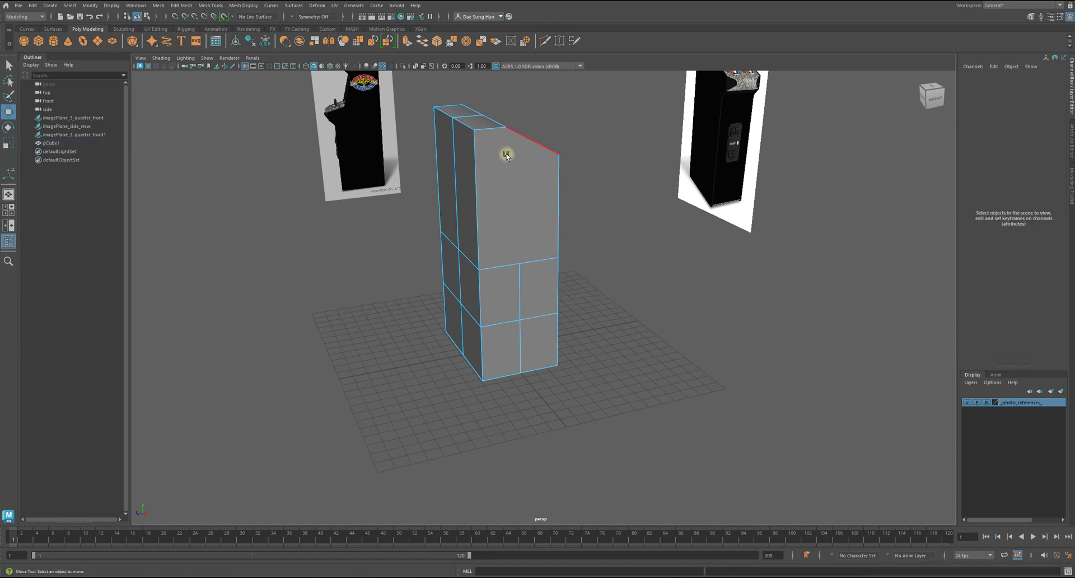
Step: Return the block to object mode and frame its upper half in the side view
left_click_drag(485, 254, 499, 200, "alt")
middle_click_drag(522, 191, 546, 247, "alt")
right_click_drag(532, 243, 576, 265, "alt")
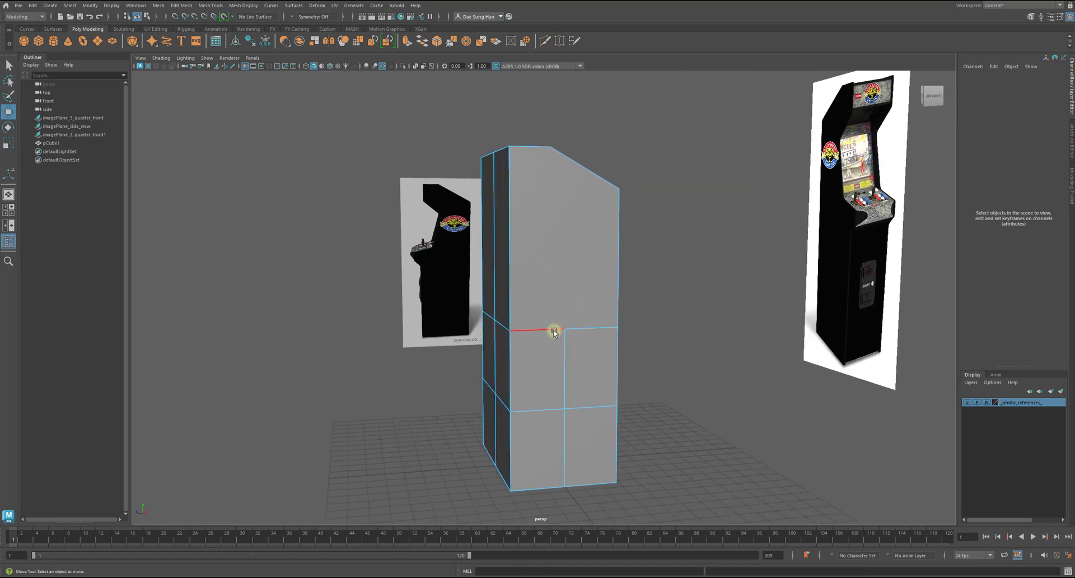
left_click_drag(743, 251, 749, 245, "alt")
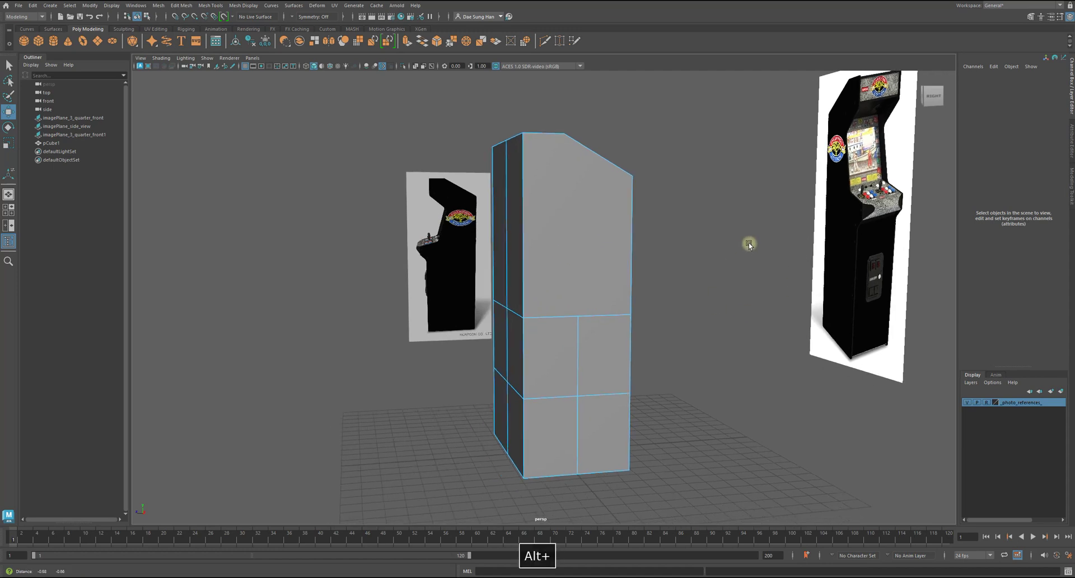
right_click_drag(579, 218, 717, 146)
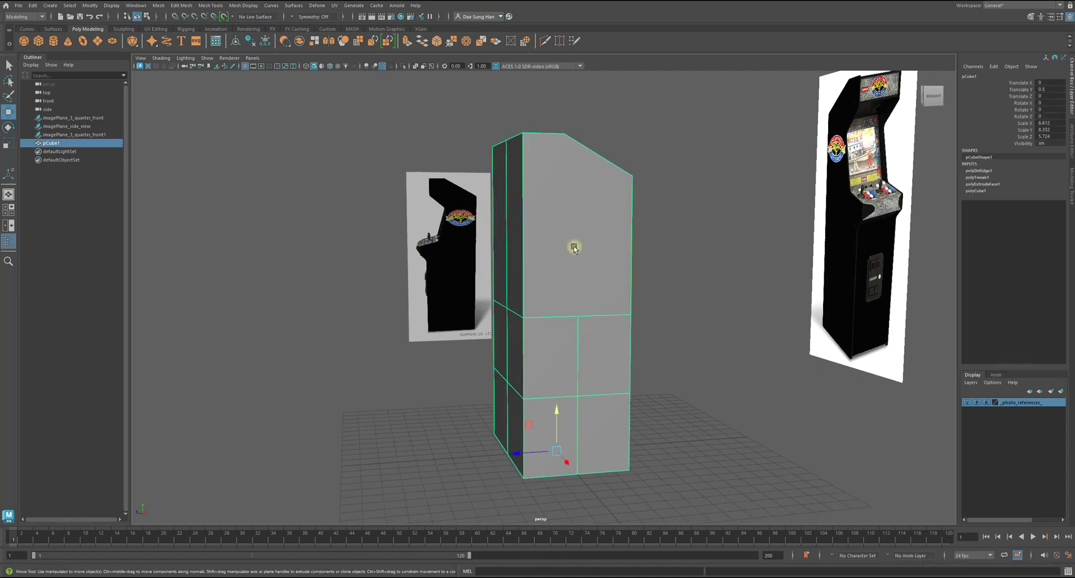
key("space")
key("space")
middle_click_drag(625, 322, 538, 260, "alt")
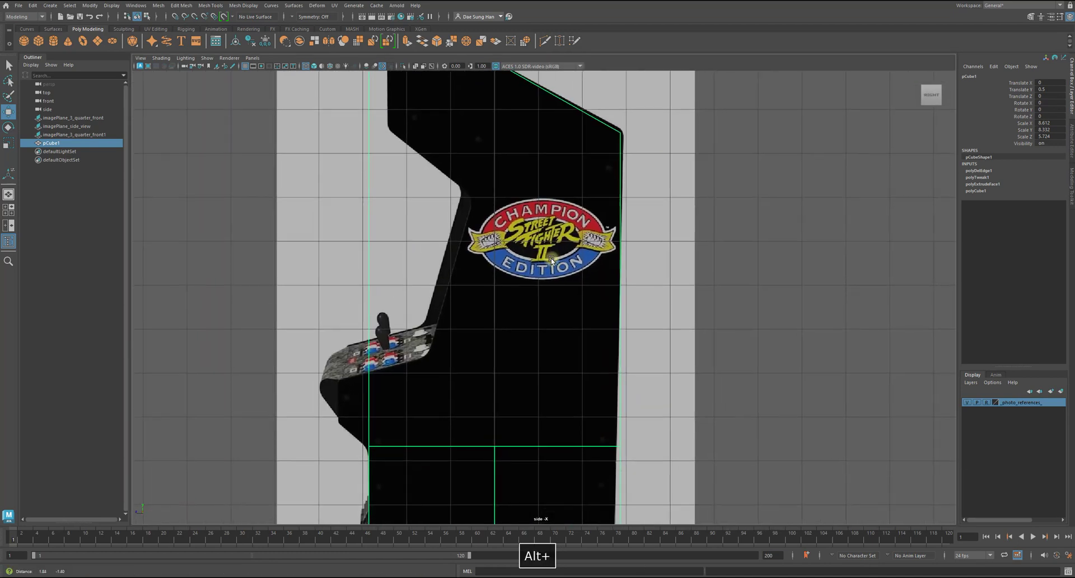
right_click_drag(538, 260, 463, 209, "alt")
middle_click_drag(463, 209, 465, 233, "alt")
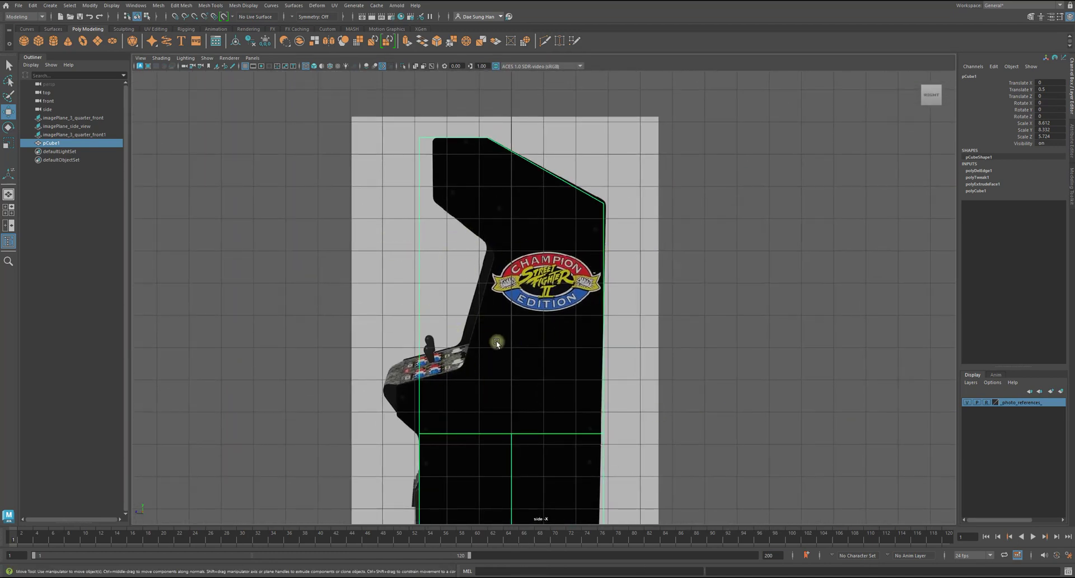
Step: Try to insert an edge loop from the rear edge of the block's upper section
right_click(519, 282, "shift")
left_click(454, 294)
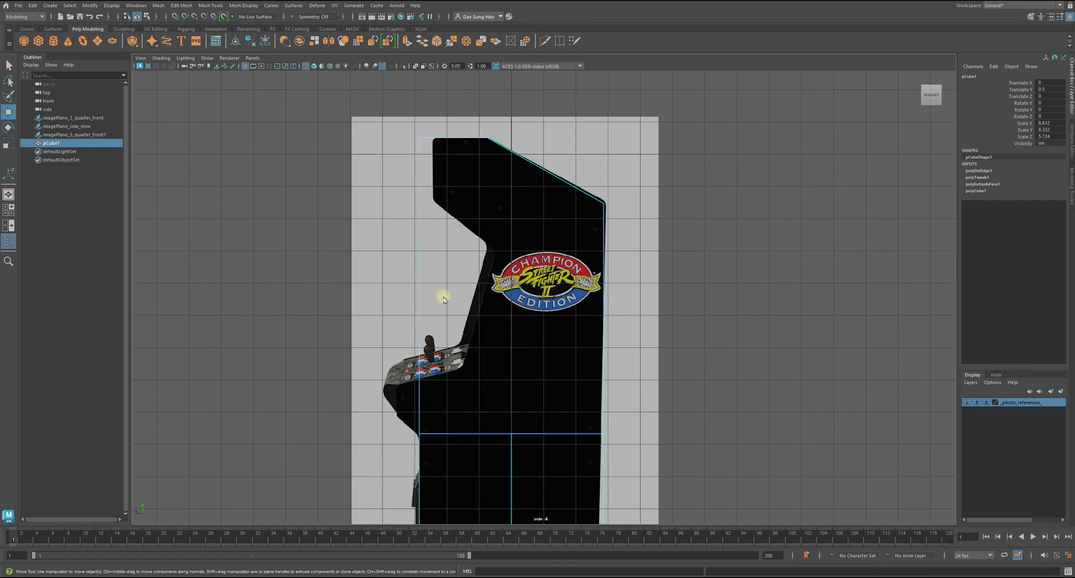
left_click(602, 384)
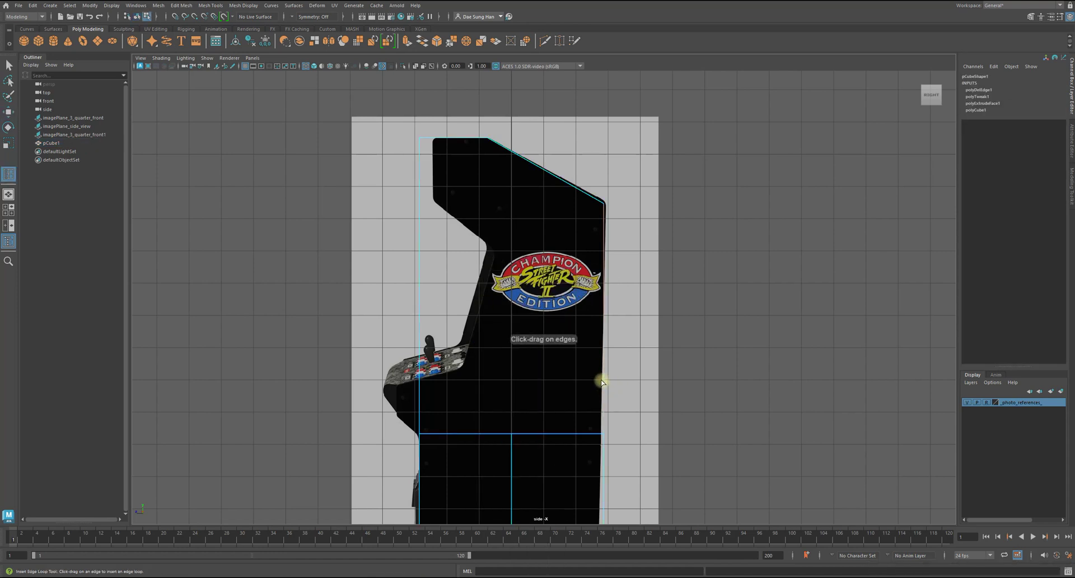
left_click_drag(600, 382, 633, 352)
key("w")
key("ctrl+z")
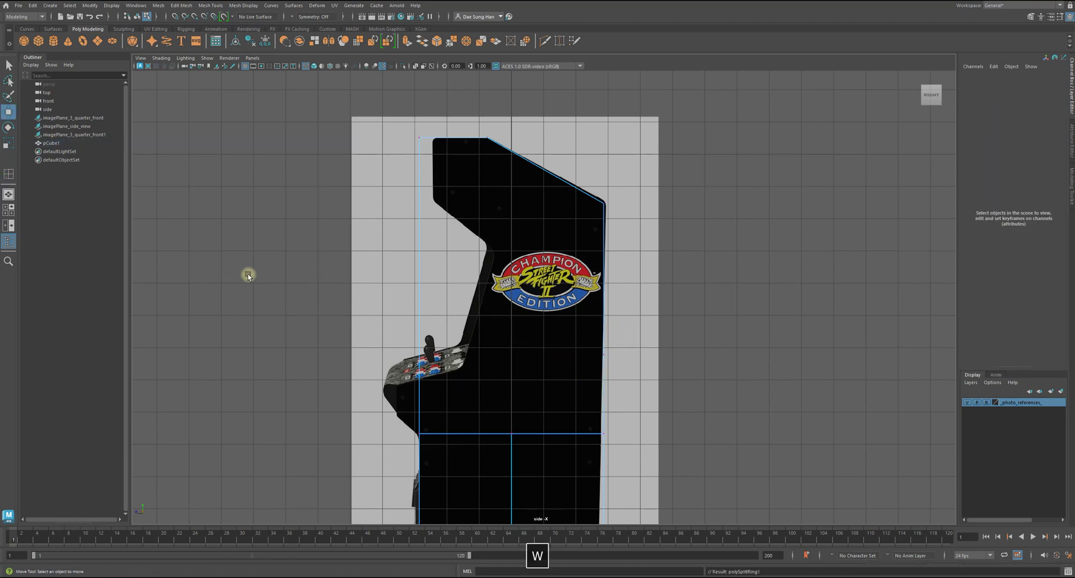
left_click(291, 252)
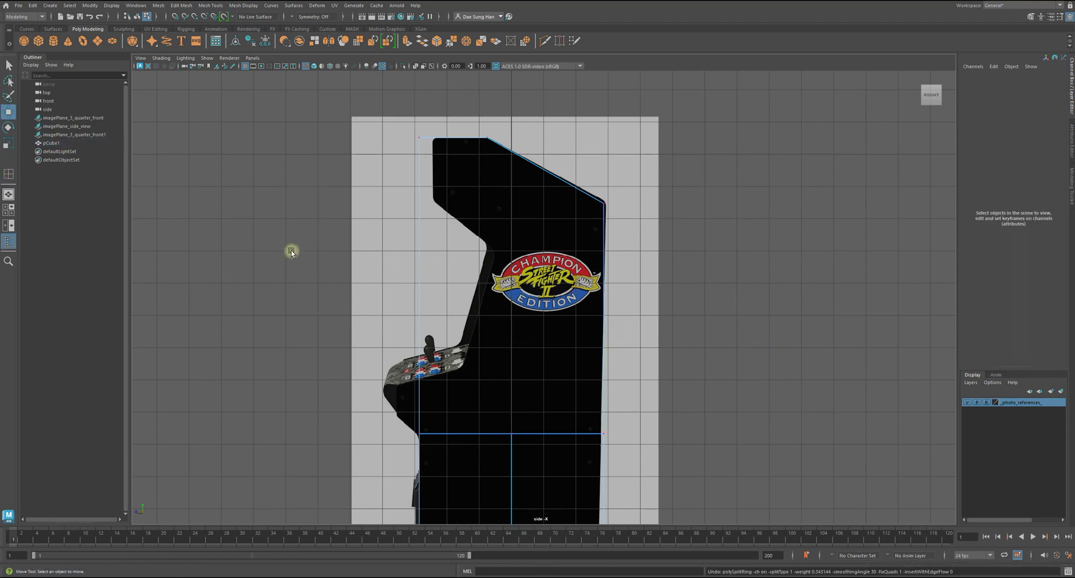
Step: Reselect the block and activate the Multi-Cut tool in the side view
left_click(496, 267)
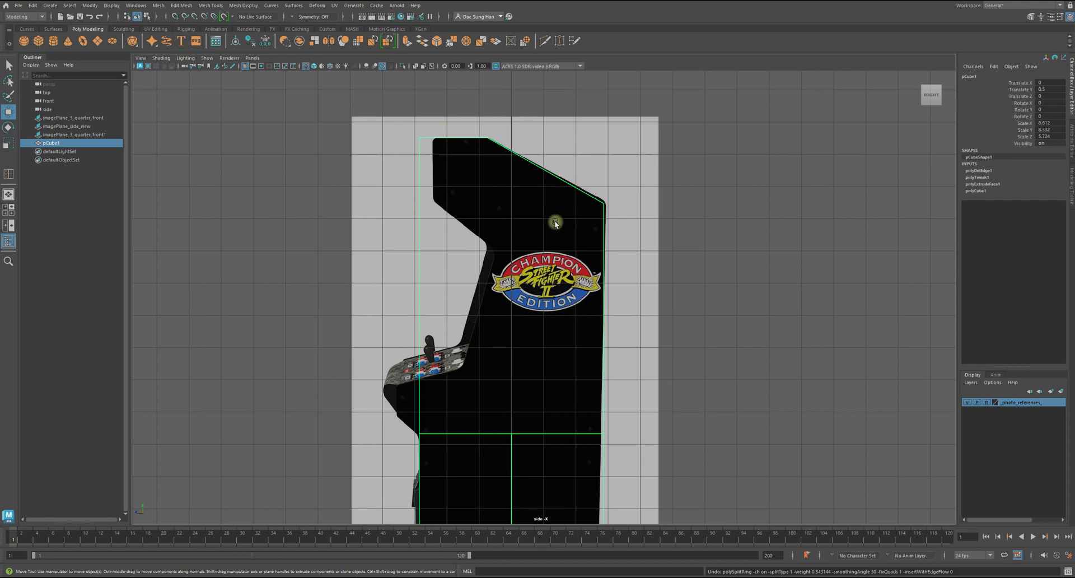
middle_click_drag(618, 289, 667, 291, "alt")
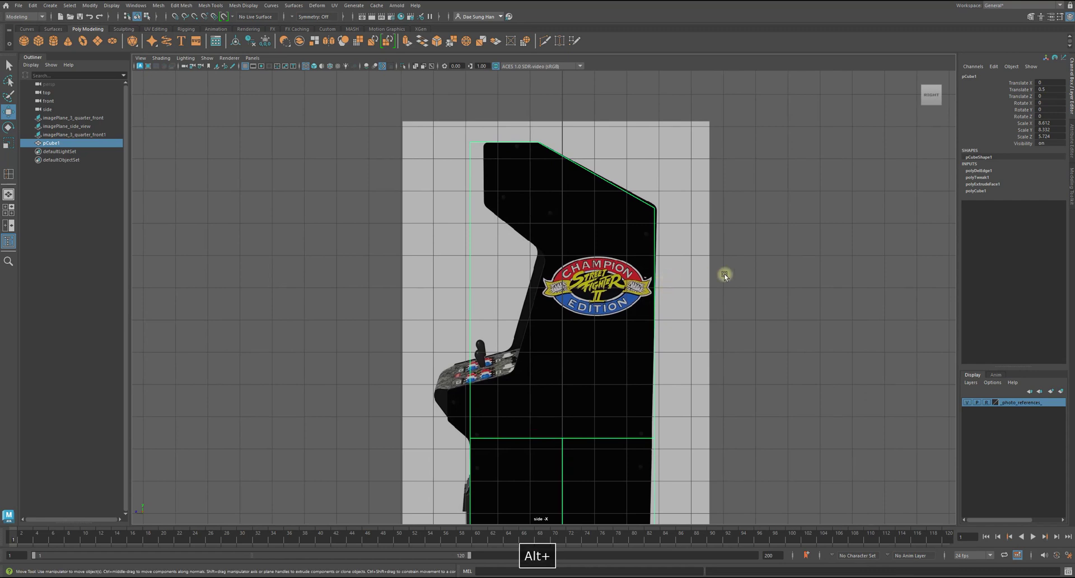
right_click(767, 239, "shift")
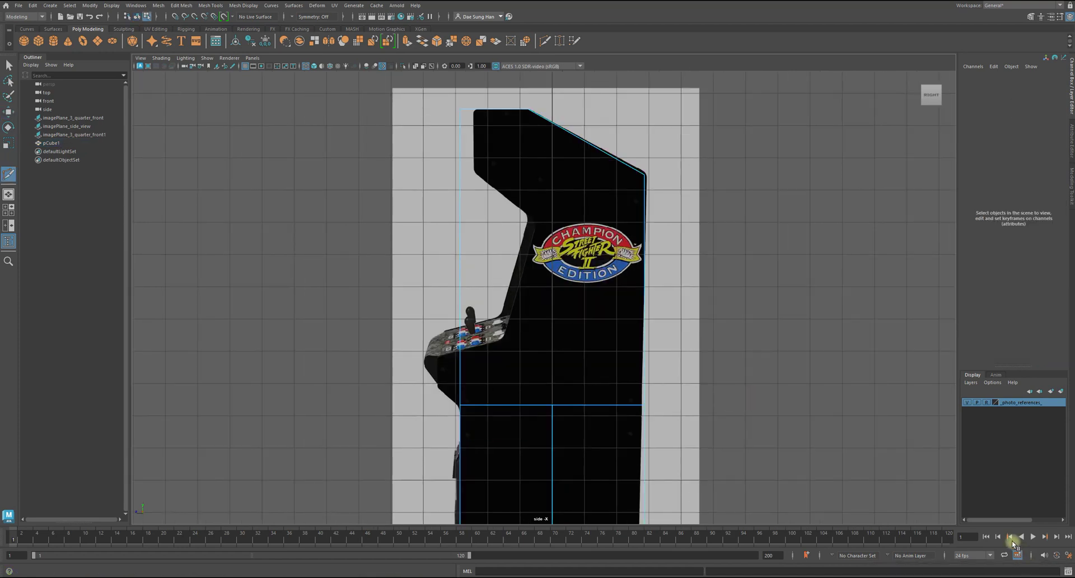
middle_click_drag(692, 305, 684, 288, "alt")
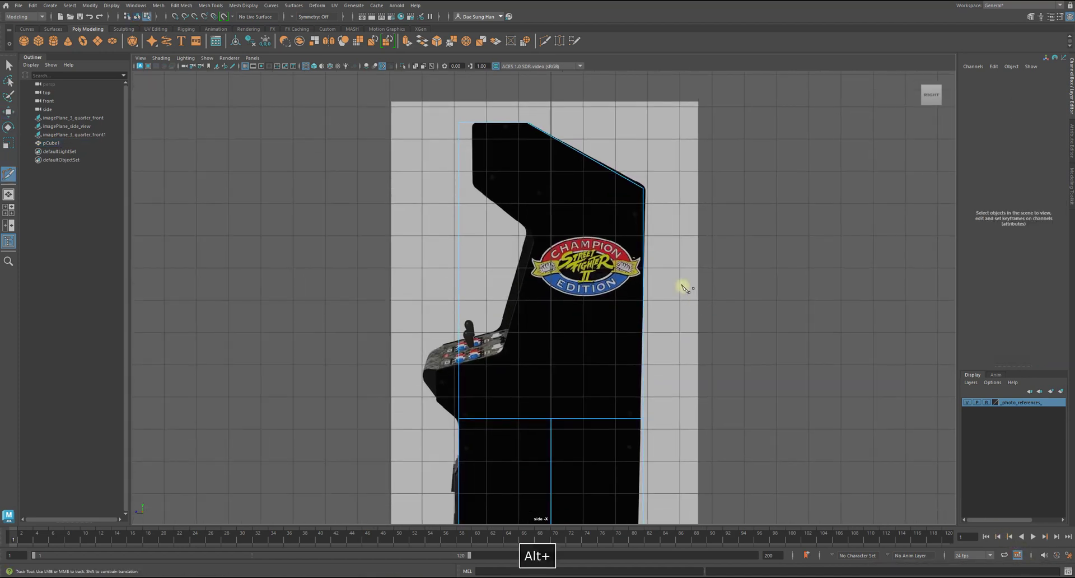
key("w")
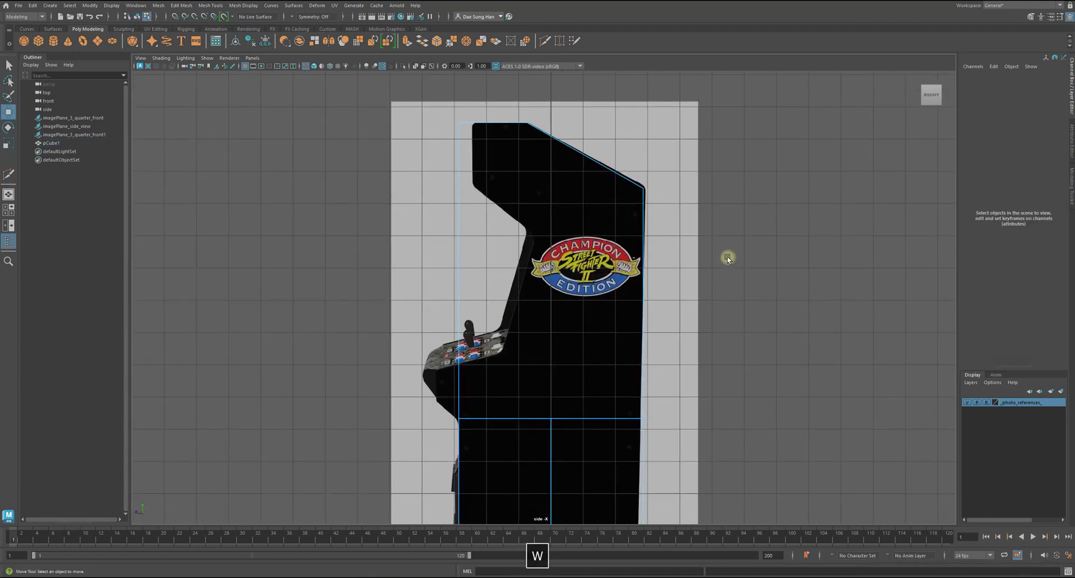
left_click(639, 186)
right_click_drag(790, 184, 730, 183, "shift")
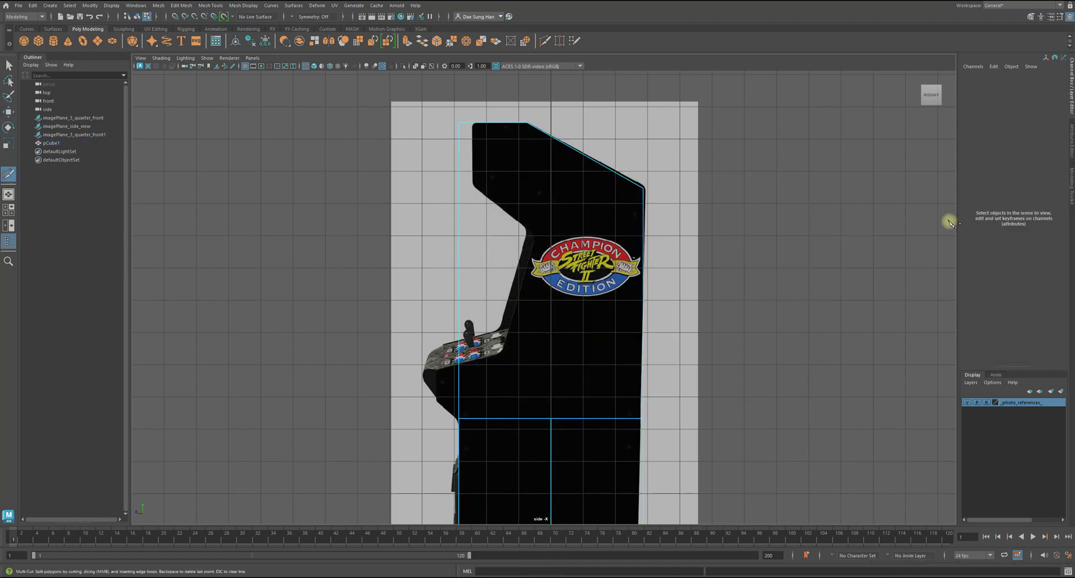
Step: Try to start a cut at the middle vertex of the block's horizontal edge, heading toward the control panel
left_click(551, 418)
key("space")
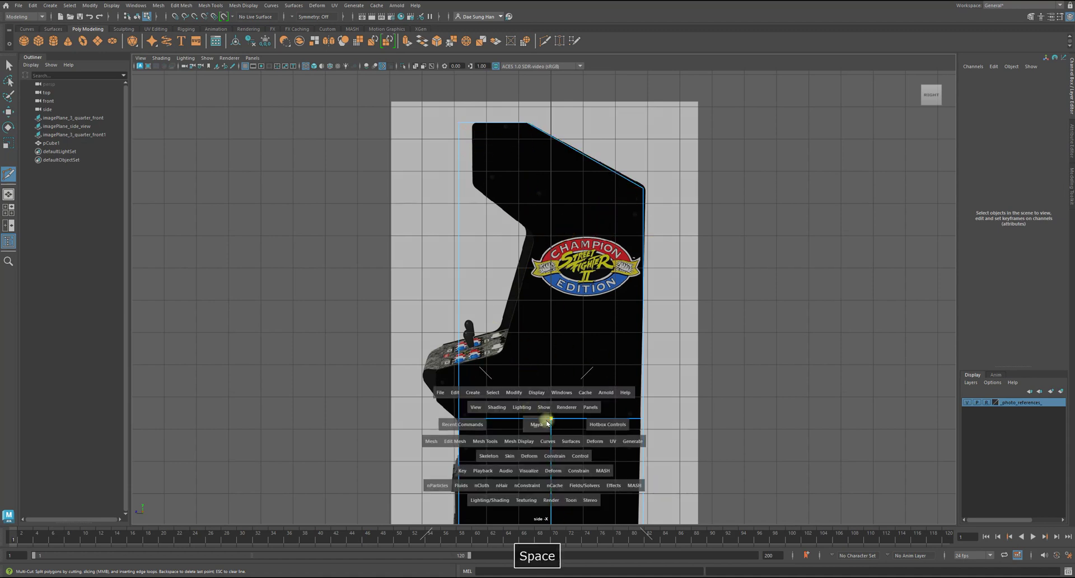
middle_click_drag(550, 414, 530, 259, "alt")
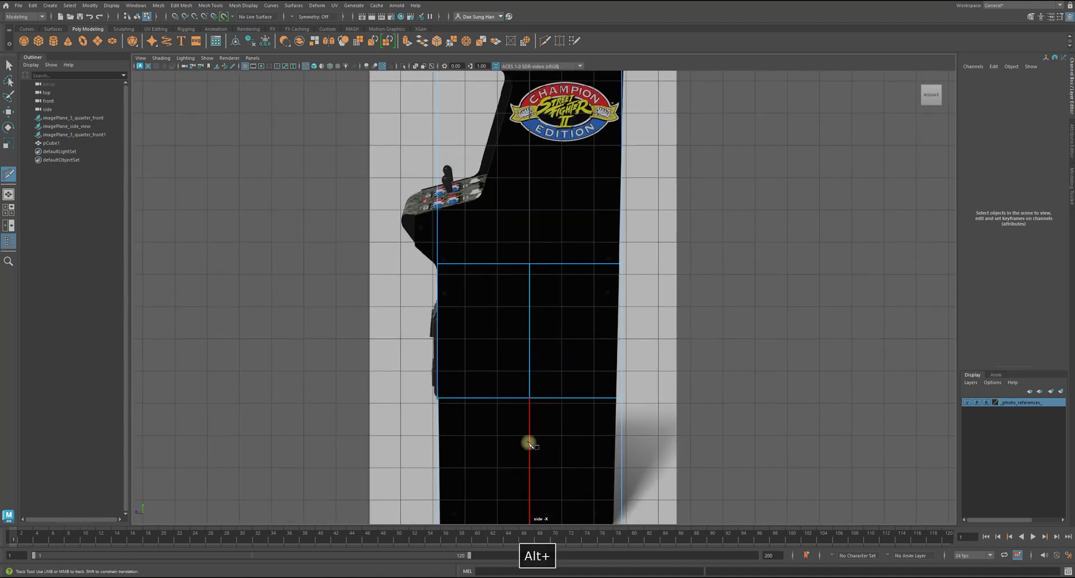
middle_click_drag(523, 168, 543, 351, "alt")
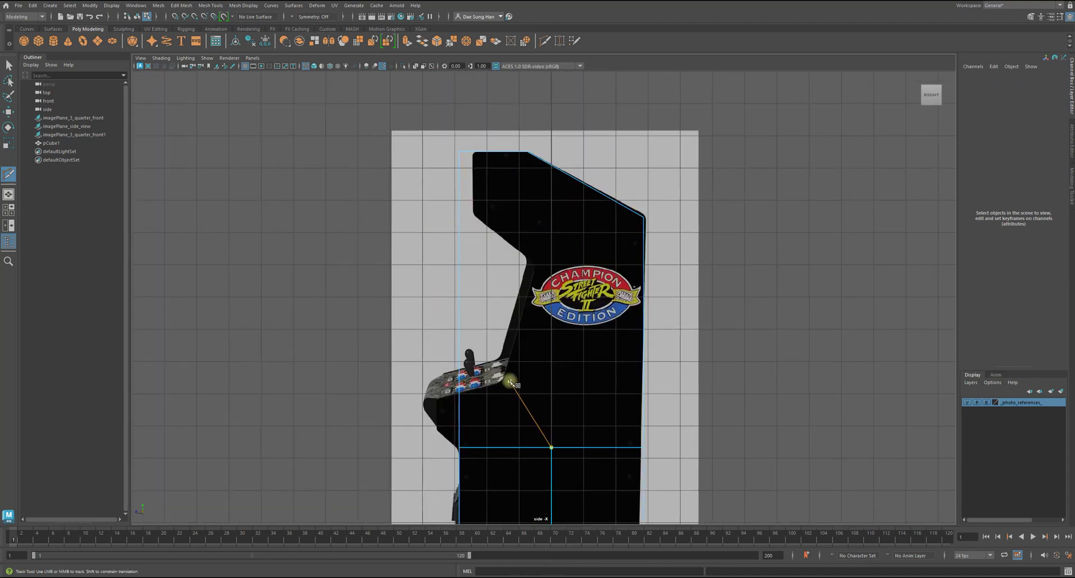
middle_click_drag(513, 365, 535, 306, "alt")
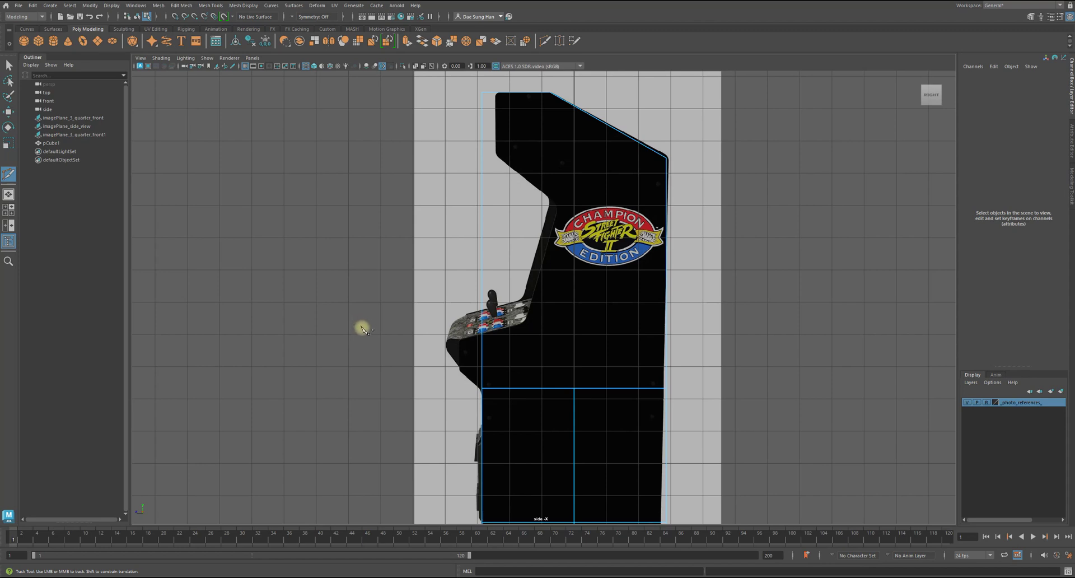
Step: Try slicing the block horizontally across its full depth just below the control panel's inner end, undoing each slice
key("shift")
left_click_drag(362, 328, 740, 323)
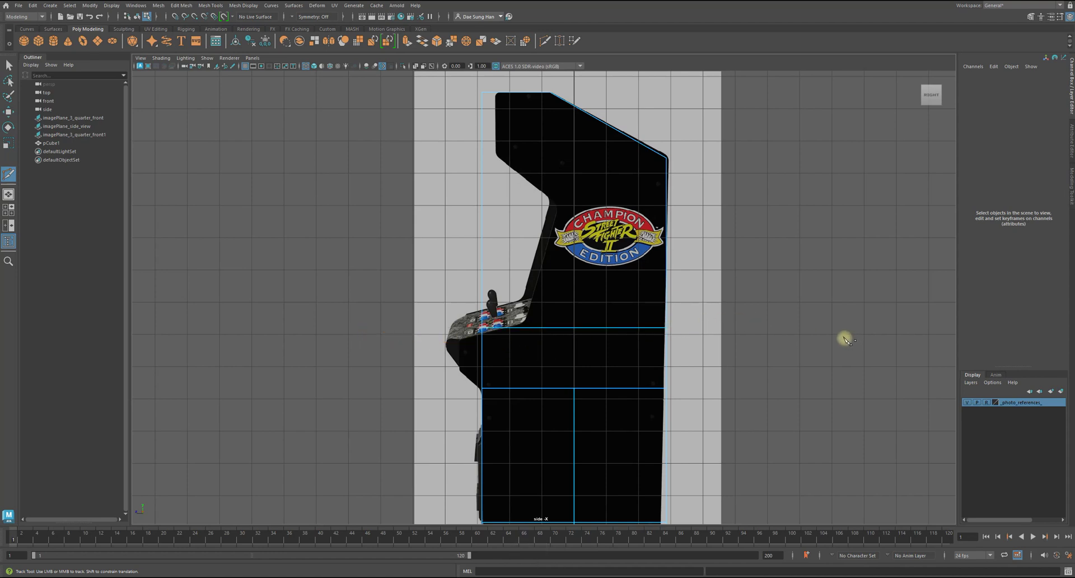
key("ctrl+z")
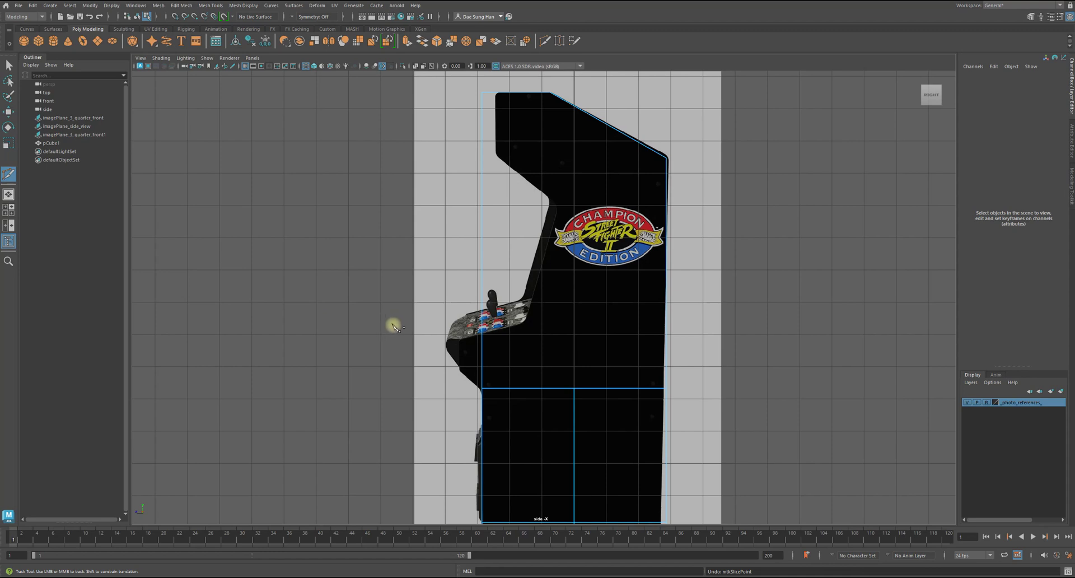
key("shift")
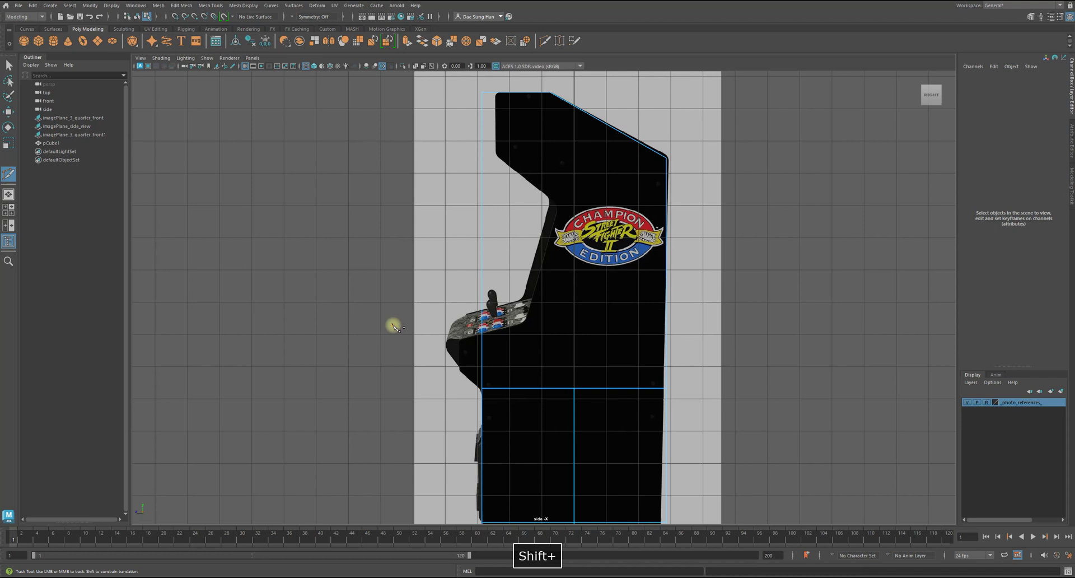
left_click_drag(394, 326, 730, 341, "shift")
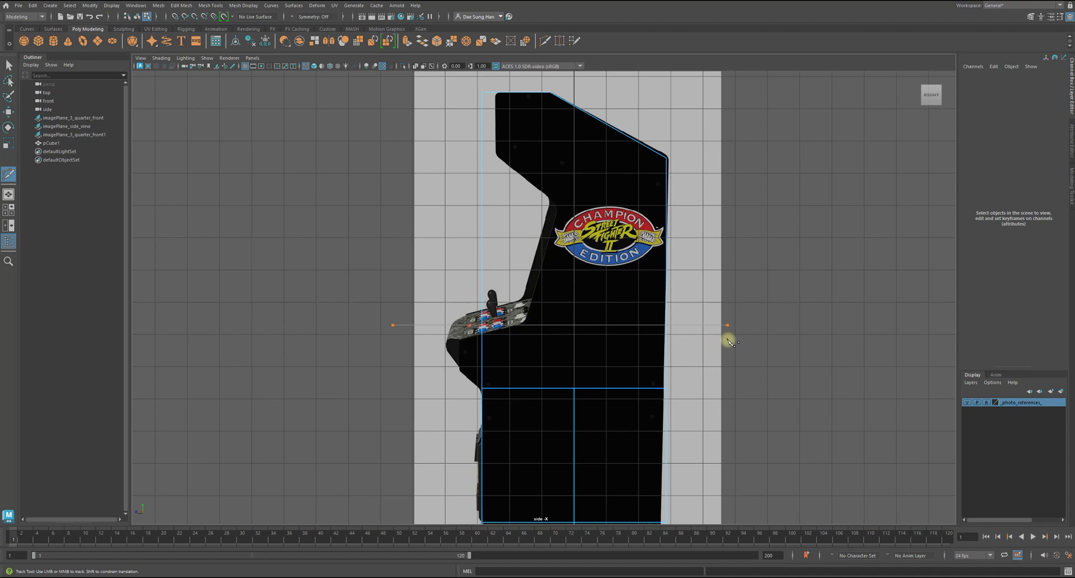
key("Return")
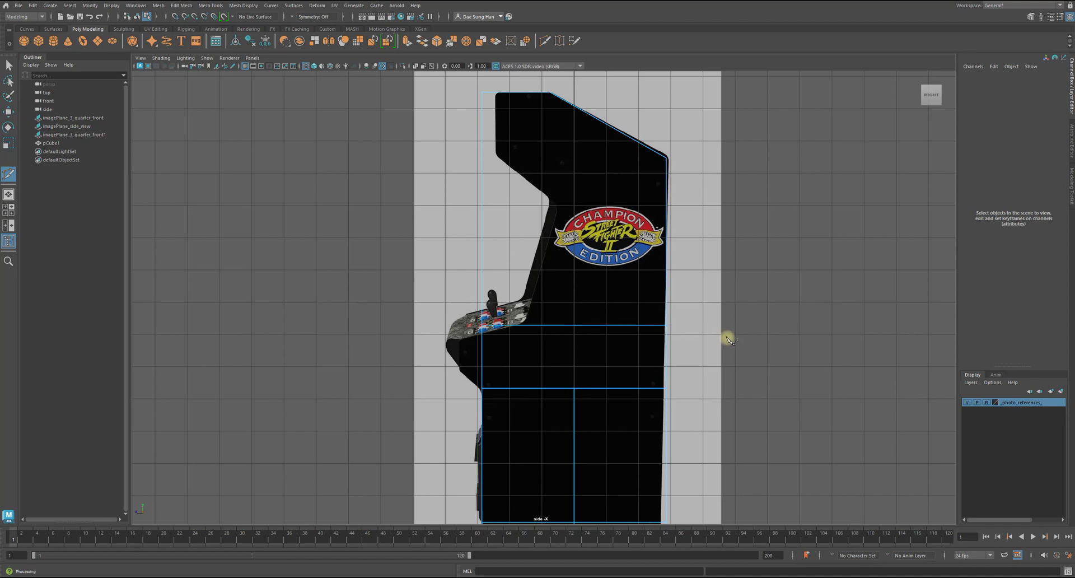
key("ctrl+z")
Step: Slice the block horizontally across its full depth, level with the lower inner corner of the reference control panel
left_click_drag(386, 324, 852, 335, "shift")
key("w")
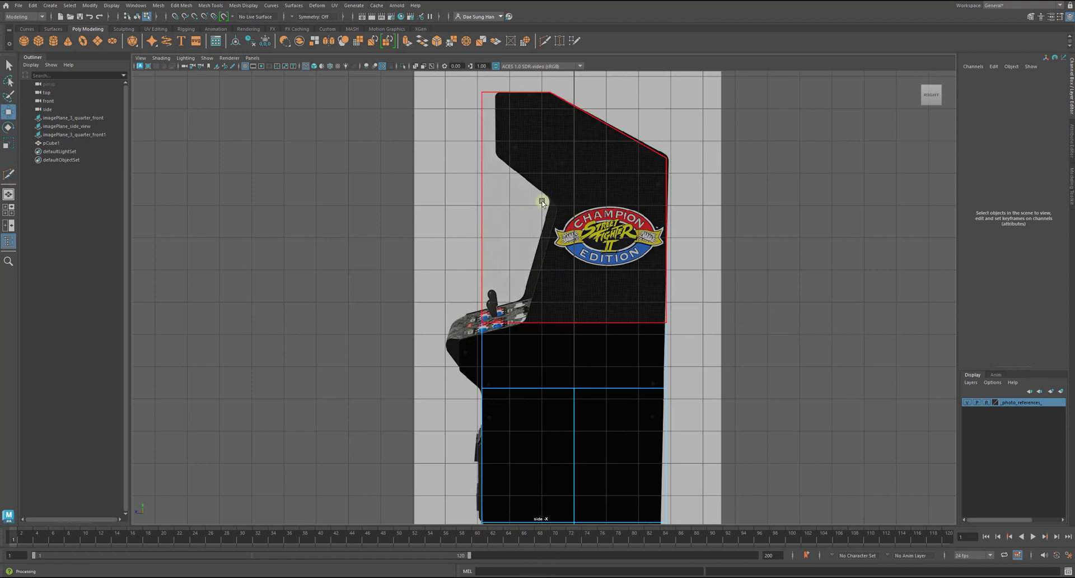
left_click(550, 199)
right_click(359, 191)
right_click(360, 188, "shift")
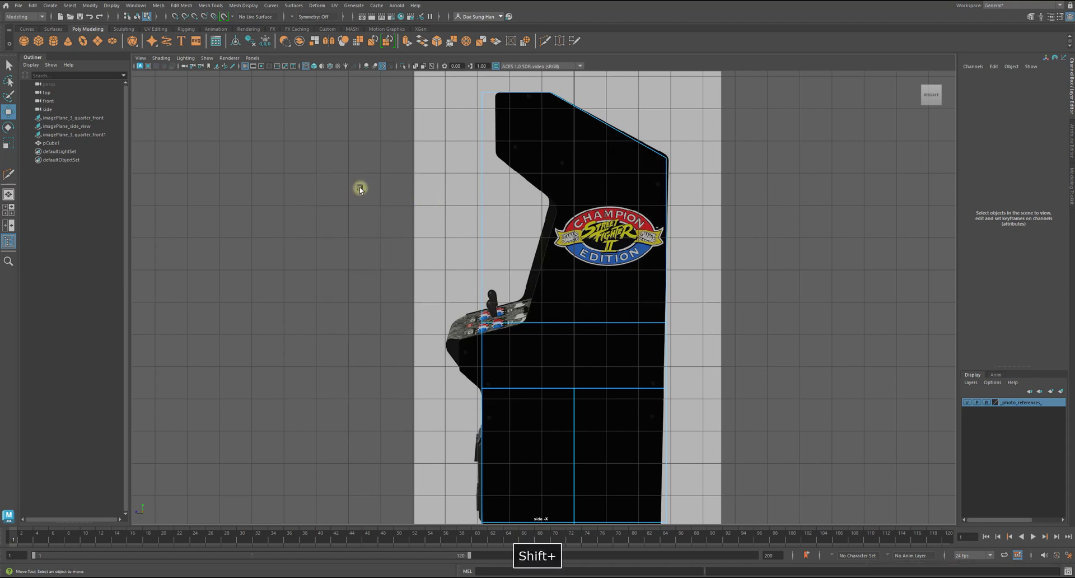
Step: Slice the block horizontally across its full depth with Multi-Cut, level with the inner corner of the reference screen recess
right_click(484, 147, "shift")
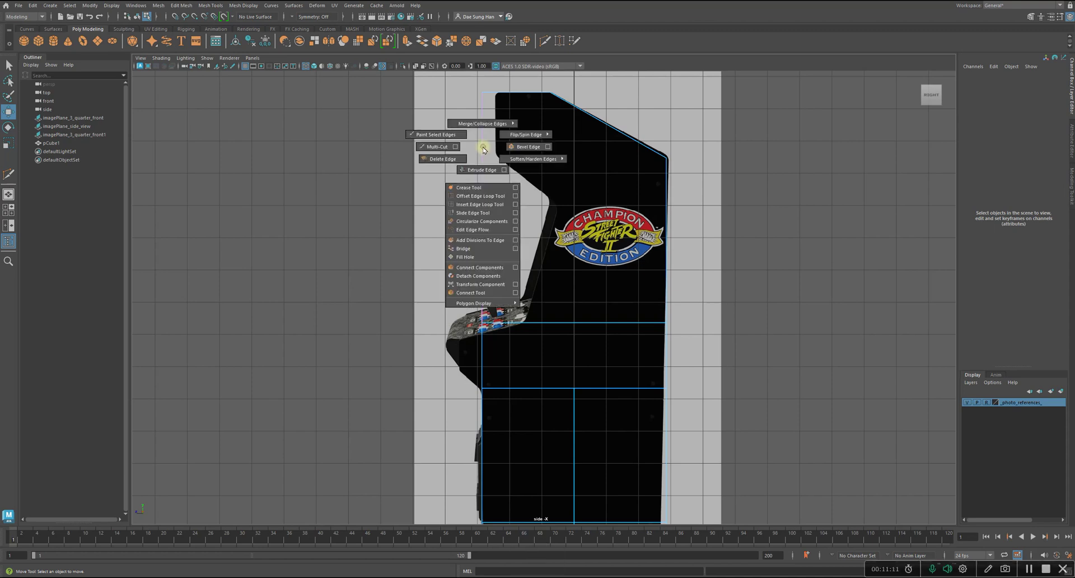
left_click(385, 143)
right_click(333, 140, "shift")
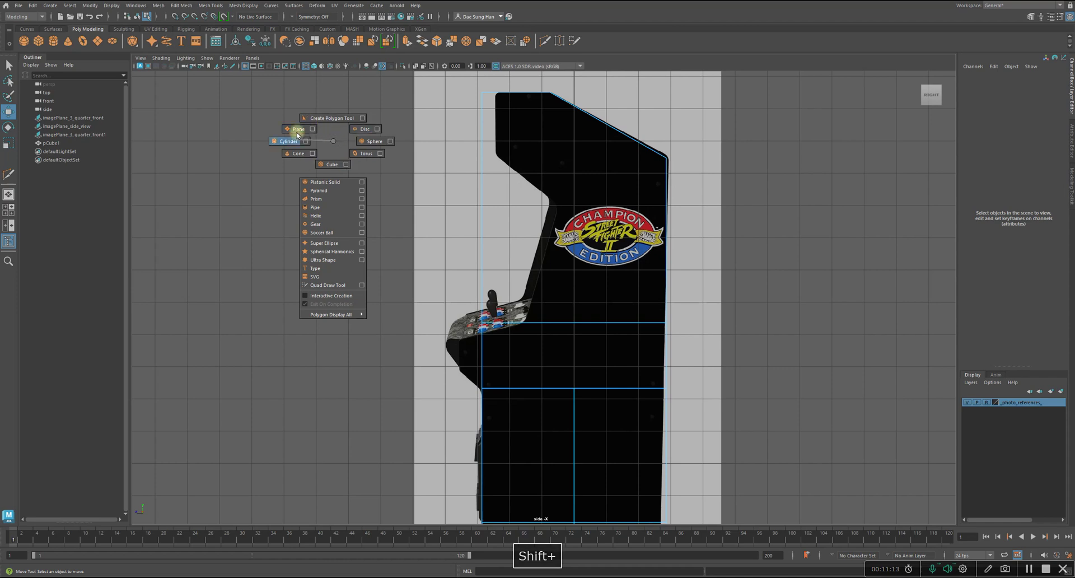
left_click(298, 152)
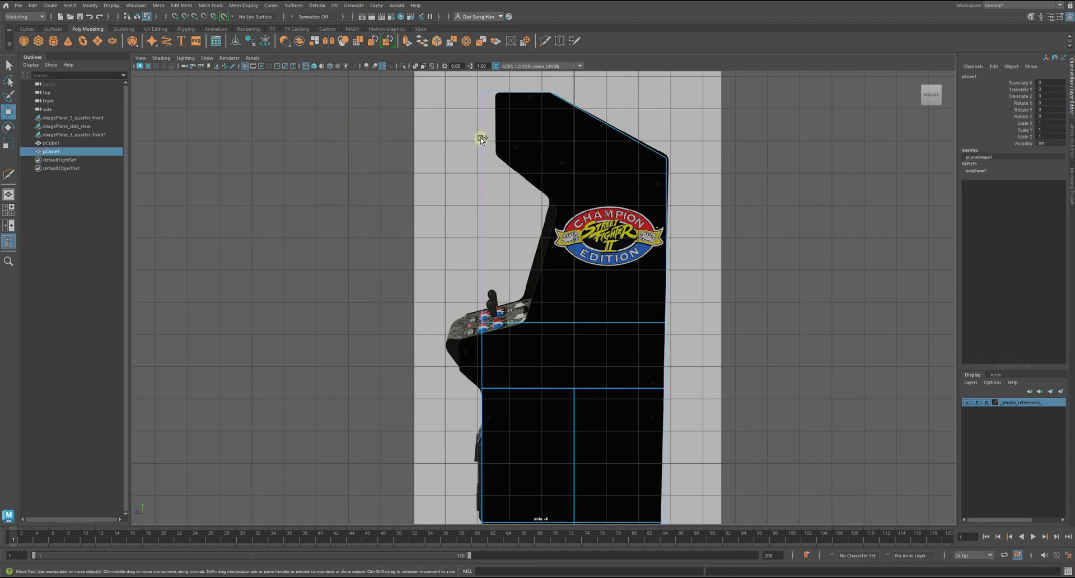
right_click(481, 138, "shift")
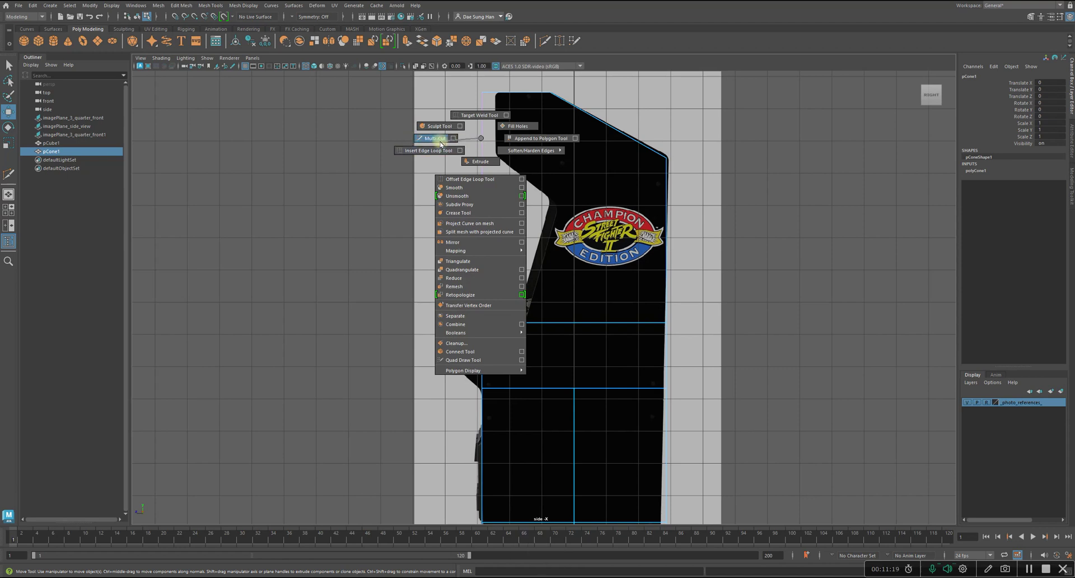
right_click_drag(481, 138, 444, 141, "shift")
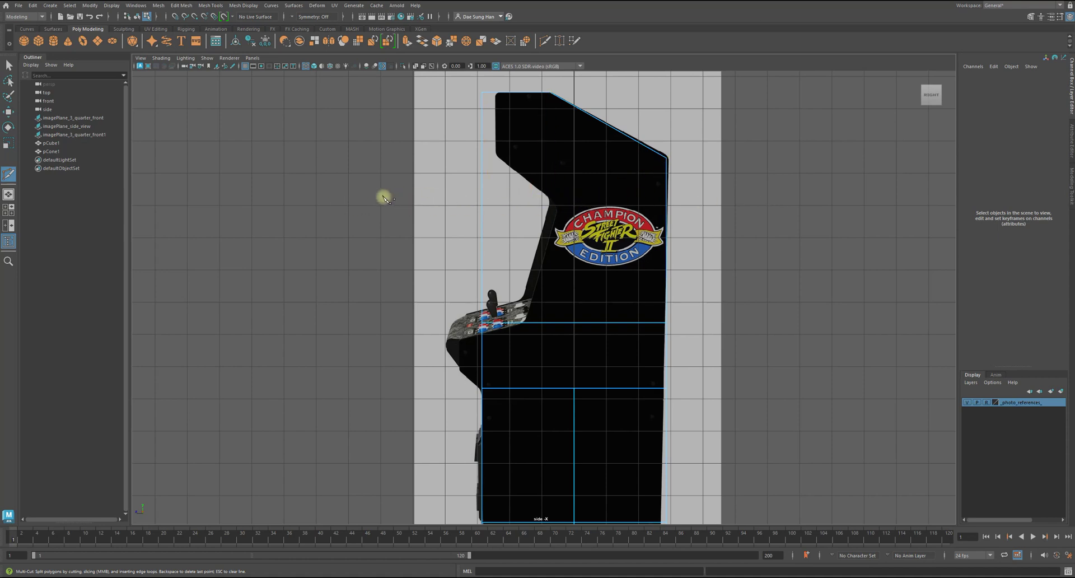
key("shift")
left_click_drag(378, 202, 778, 193, "shift")
Step: Undo the extra horizontal slice level with the lower front corner of the cabinet's head
key("w")
mouse_move(657, 206)
middle_mouse_down("alt")
mouse_move(690, 240)
mouse_move(654, 186)
middle_mouse_up("alt")
right_click_drag(671, 196, 663, 199, "alt")
middle_click_drag(598, 174, 583, 242, "alt")
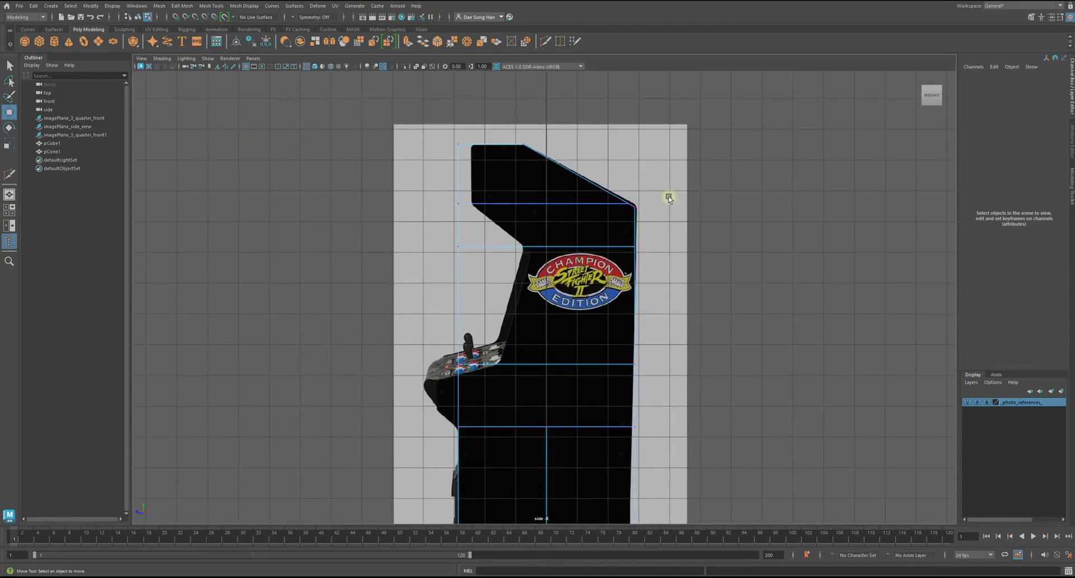
key("ctrl+z")
middle_click_drag(635, 271, 647, 274, "alt")
right_click_drag(602, 277, 589, 280, "alt")
middle_click_drag(546, 242, 539, 229, "alt")
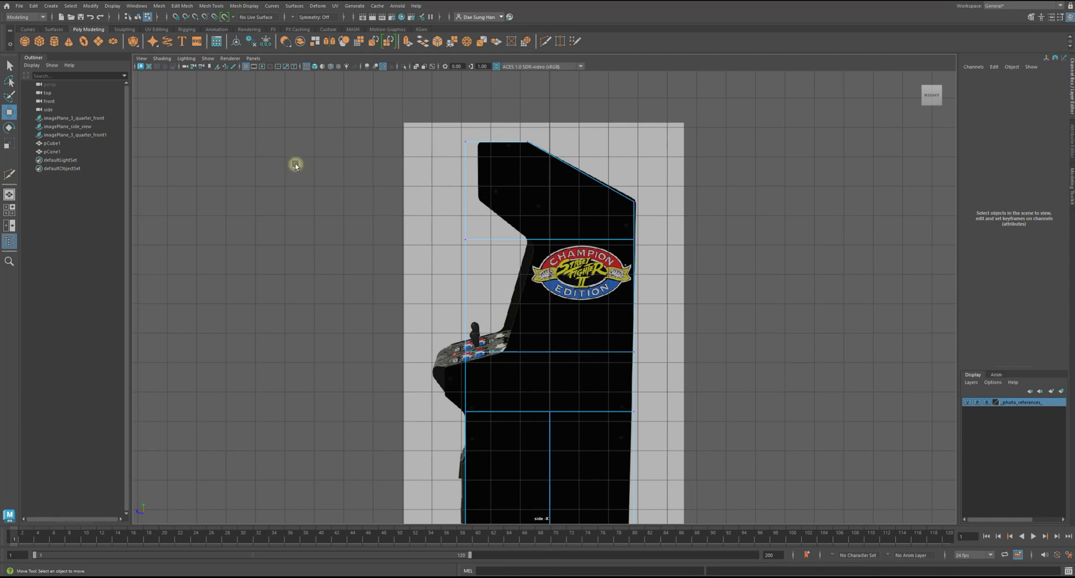
Step: Slice the block horizontally level with the head's lower front corner, undoing the first cut and repeating it just below the upper back corner vertex
right_click_drag(296, 164, 302, 159, "shift")
right_click_drag(465, 159, 465, 157, "shift")
middle_click_drag(464, 150, 475, 246, "alt")
right_click_drag(475, 246, 581, 172, "alt")
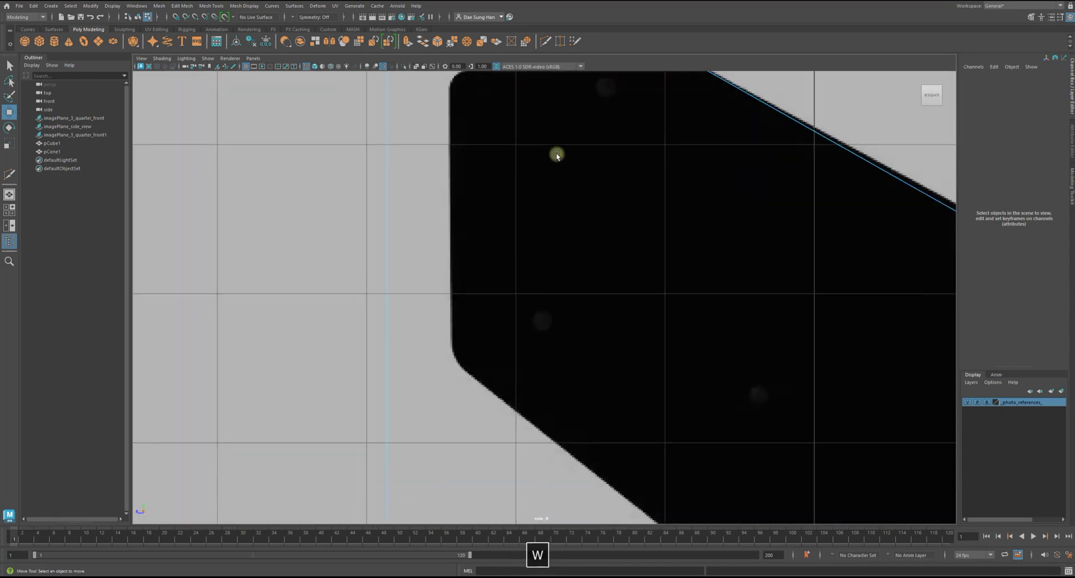
right_click_drag(388, 153, 343, 152, "shift")
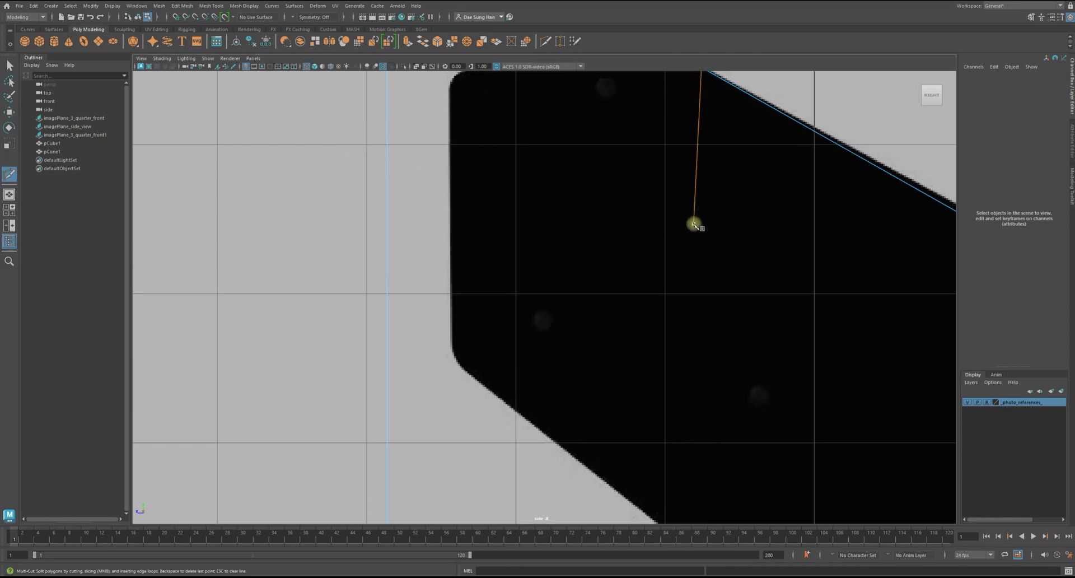
right_click_drag(766, 224, 669, 221, "alt")
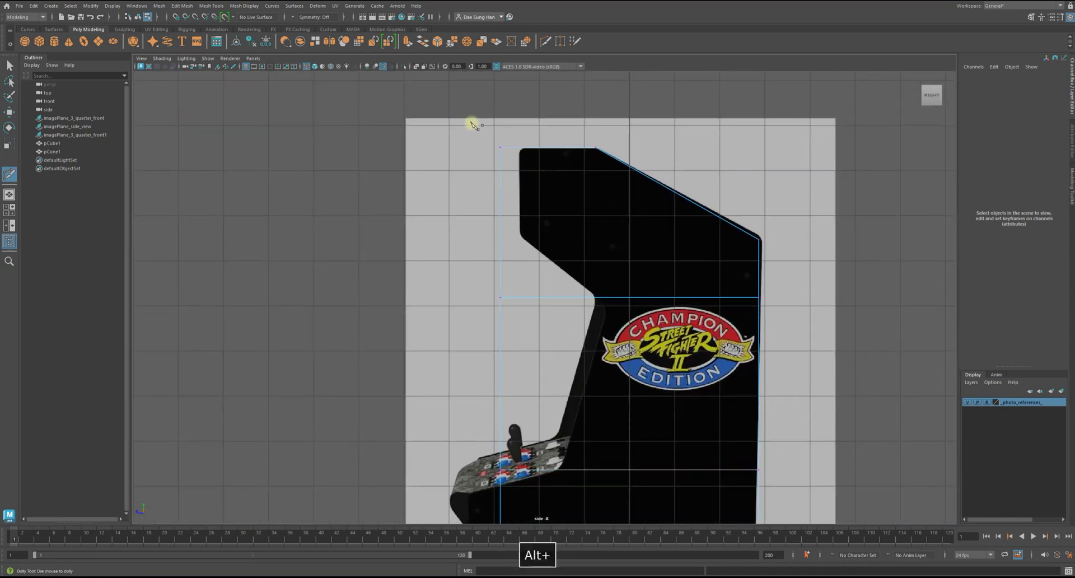
middle_click_drag(476, 132, 425, 83, "alt")
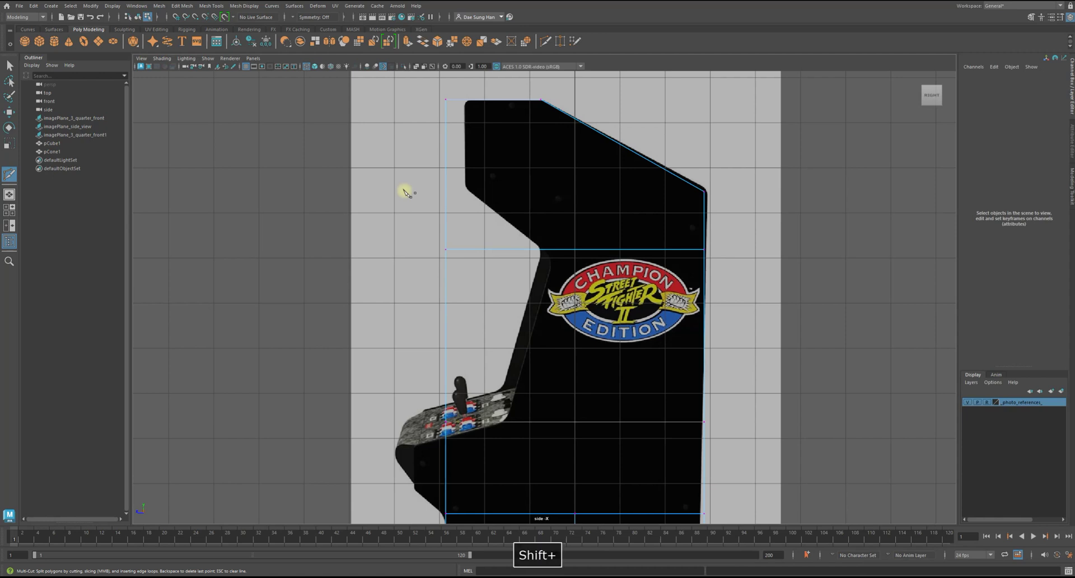
left_click_drag(405, 191, 744, 190, "shift")
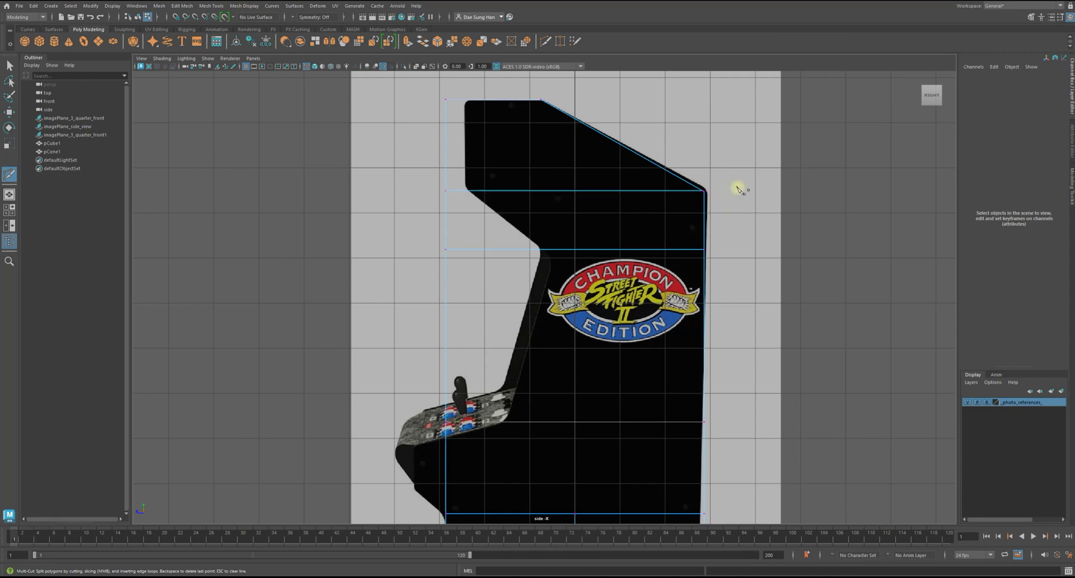
right_click_drag(585, 134, 893, 285, "alt")
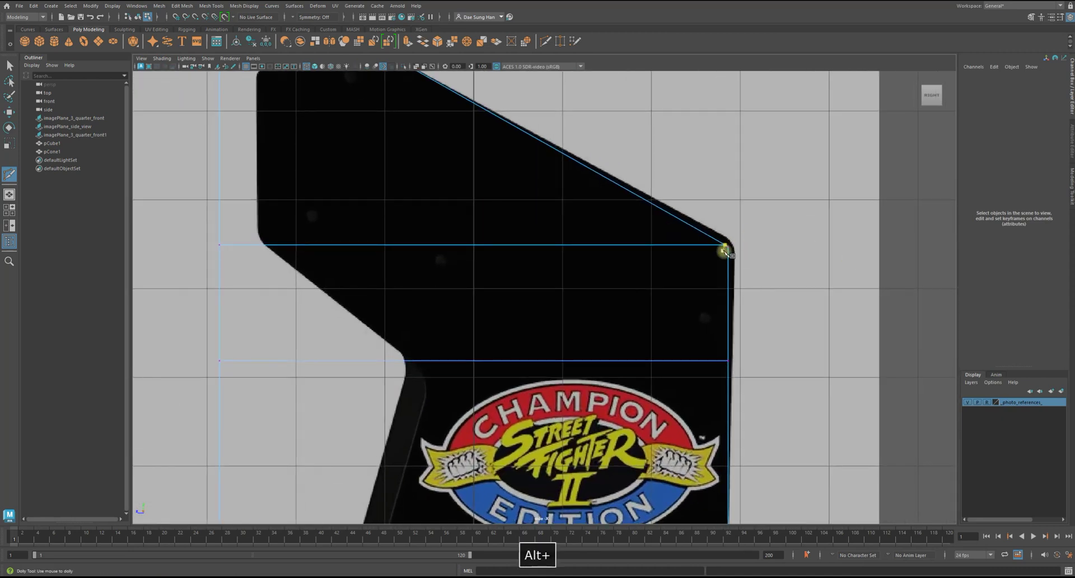
key("ctrl+z")
right_click_drag(747, 284, 674, 266, "alt")
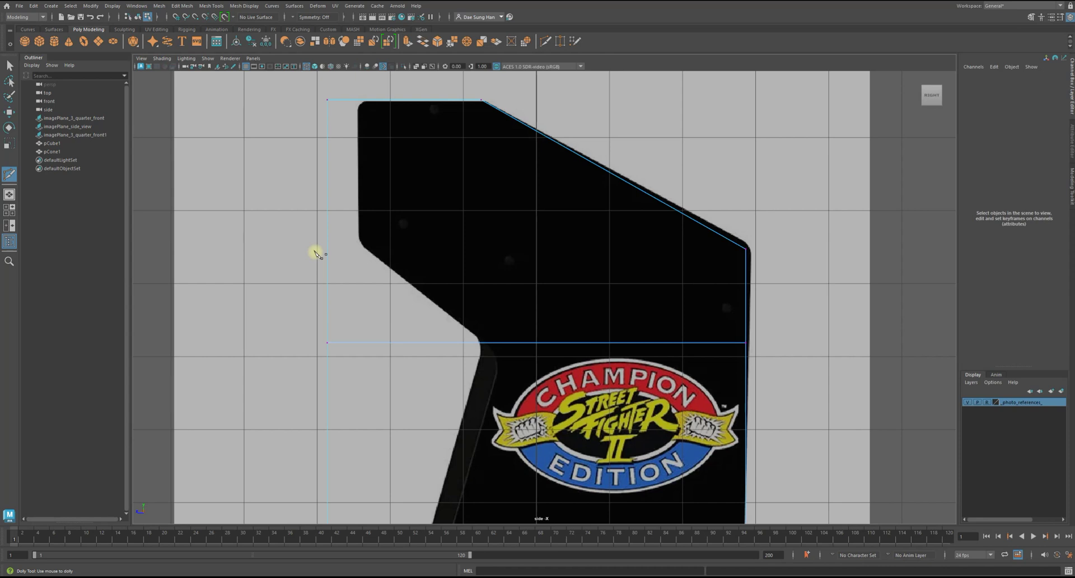
left_click_drag(314, 251, 797, 276, "shift")
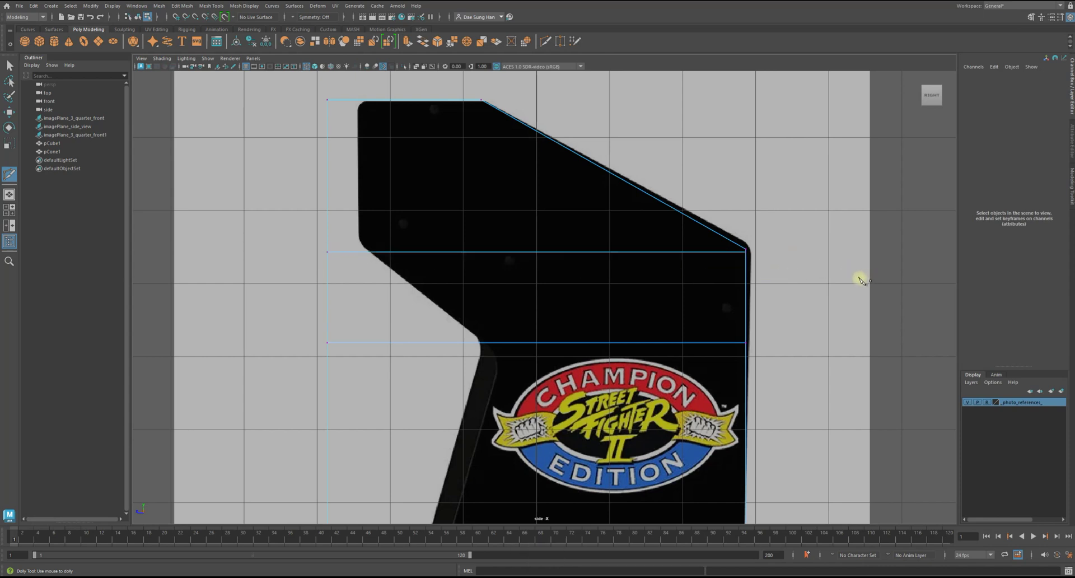
key("w")
Step: Raise the block's upper back corner vertex to follow the sloped edge of the reference outline
middle_click_drag(647, 211, 589, 245, "alt")
right_click_drag(589, 244, 866, 291, "alt")
left_click_drag(764, 236, 807, 275)
middle_click_drag(684, 248, 528, 255, "alt")
right_click_drag(528, 256, 848, 346, "alt")
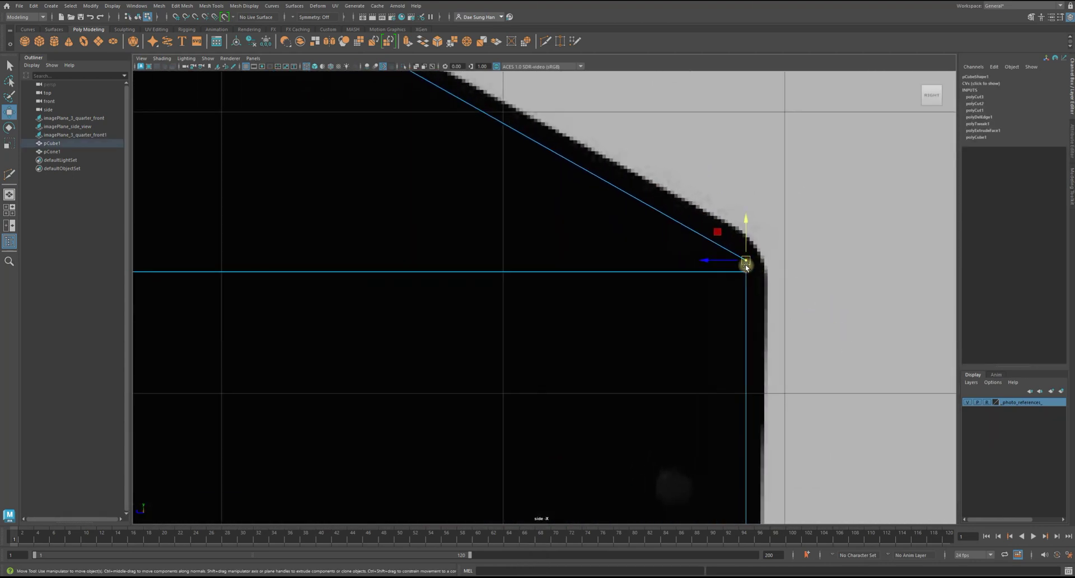
left_click_drag(694, 193, 769, 266)
left_click_drag(748, 217, 746, 199)
right_click_drag(746, 199, 475, 168, "alt")
middle_click_drag(476, 168, 499, 180, "alt")
right_click_drag(499, 180, 603, 209, "alt")
left_click_drag(391, 185, 328, 129)
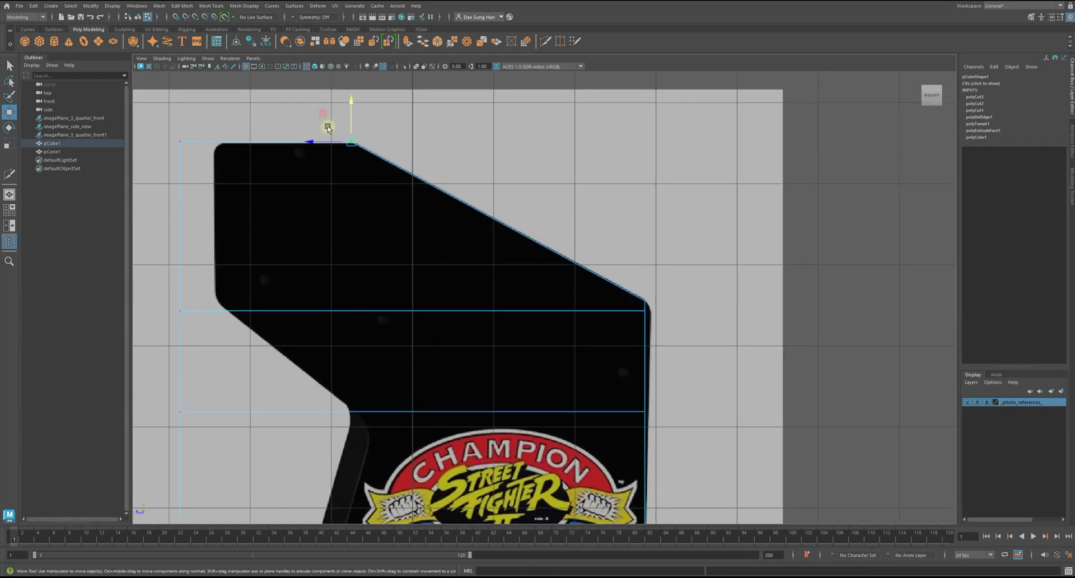
left_click(423, 134)
middle_click_drag(379, 247, 465, 216, "alt")
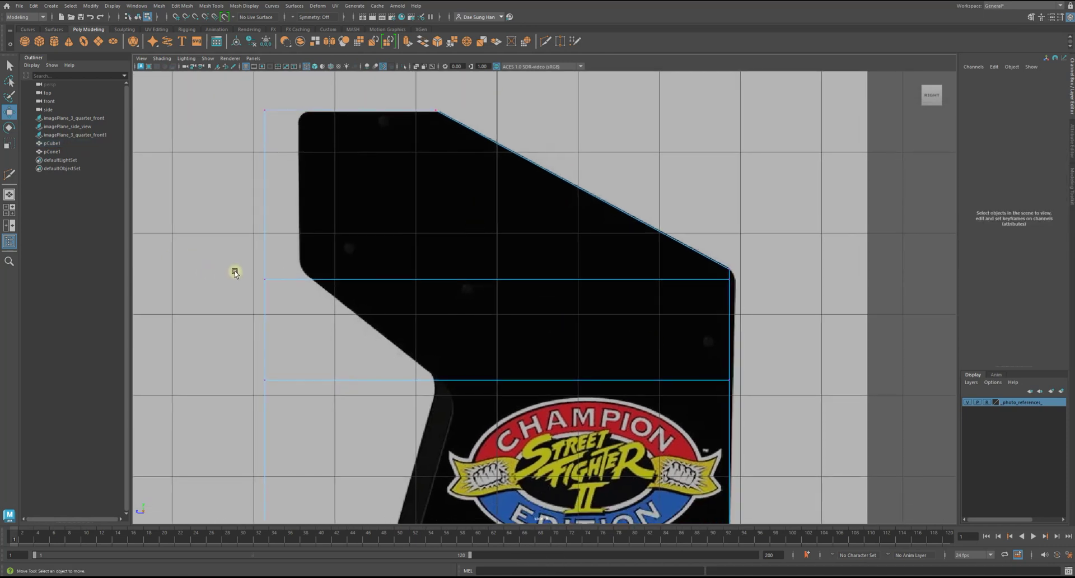
Step: Try raising the vertices of the head's lower slice slightly, and undo the move
left_click_drag(324, 290, 725, 327)
right_click_drag(666, 242, 878, 260, "alt")
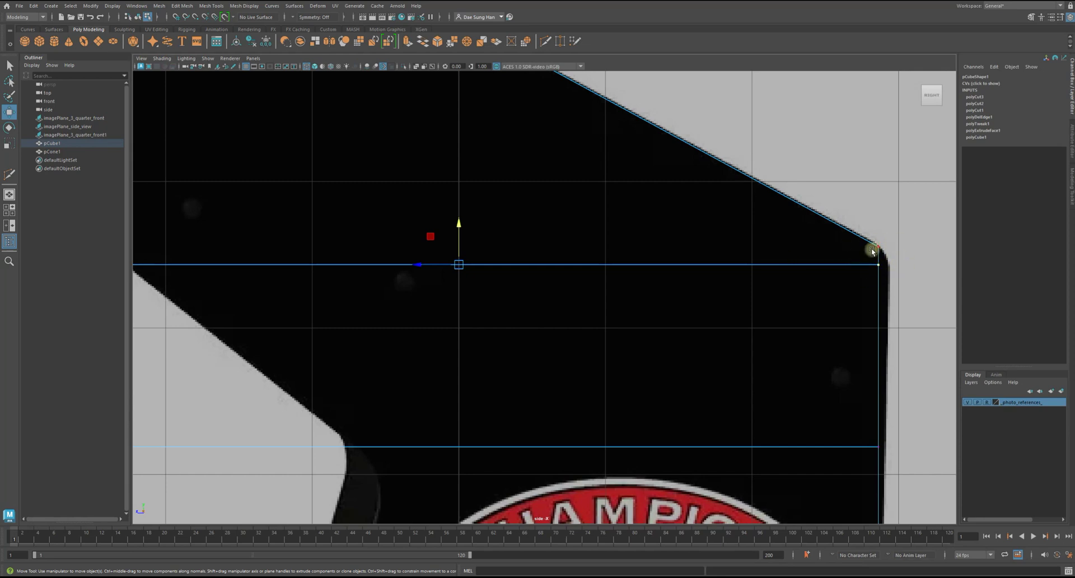
right_click_drag(845, 268, 684, 296, "alt")
middle_click_drag(600, 272, 585, 243, "alt")
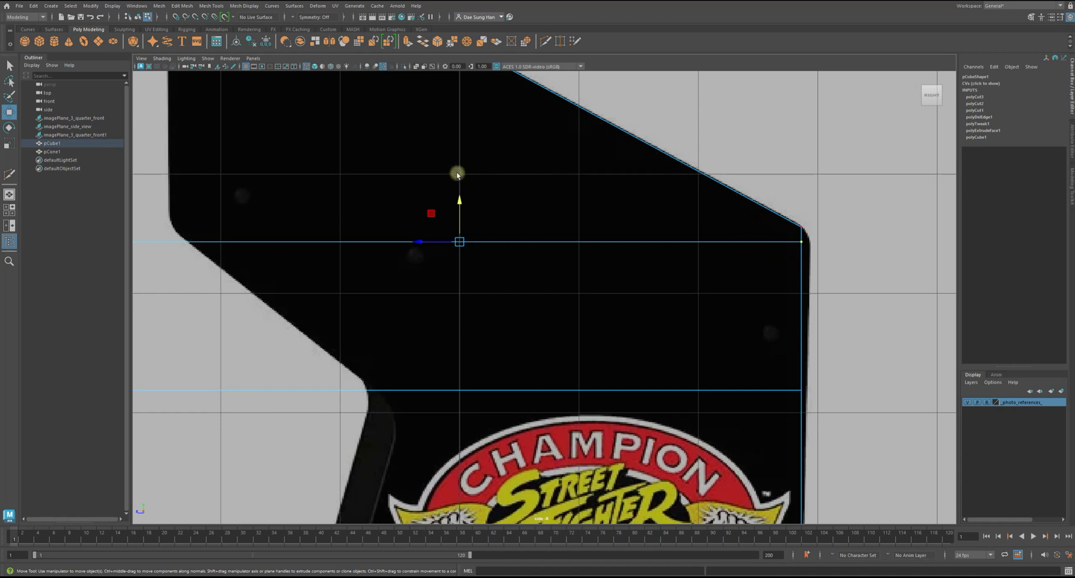
left_click(459, 200)
left_click_drag(459, 200, 459, 197)
scroll(585, 224, "down", 8)
key("z")
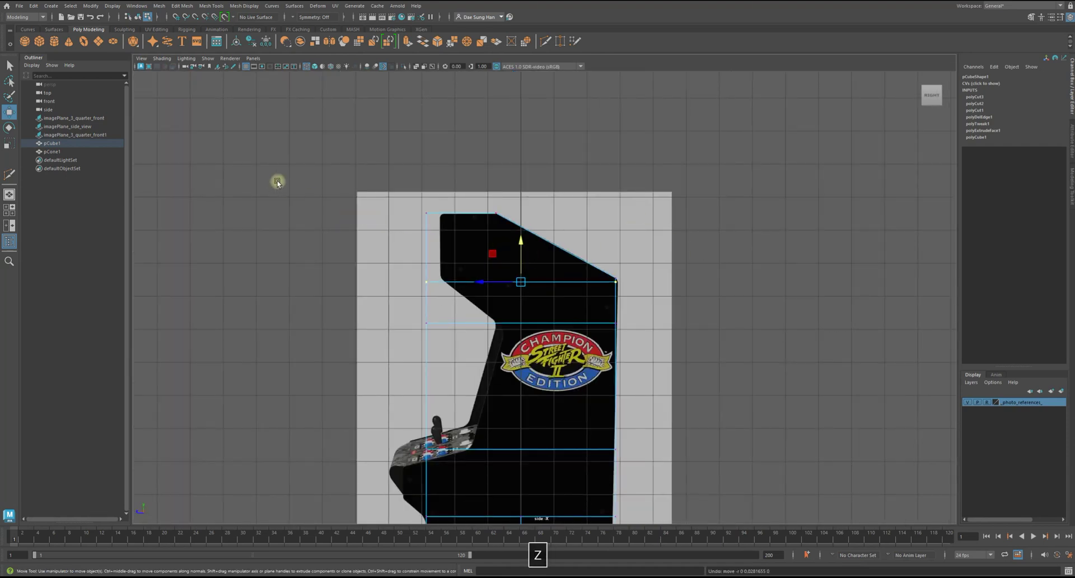
Step: Raise the head's lower slice and back corner vertices slightly, and shift the vertex at the top of the slope backward along the top edge
right_click_drag(274, 183, 340, 239, "alt")
left_click_drag(224, 213, 696, 270)
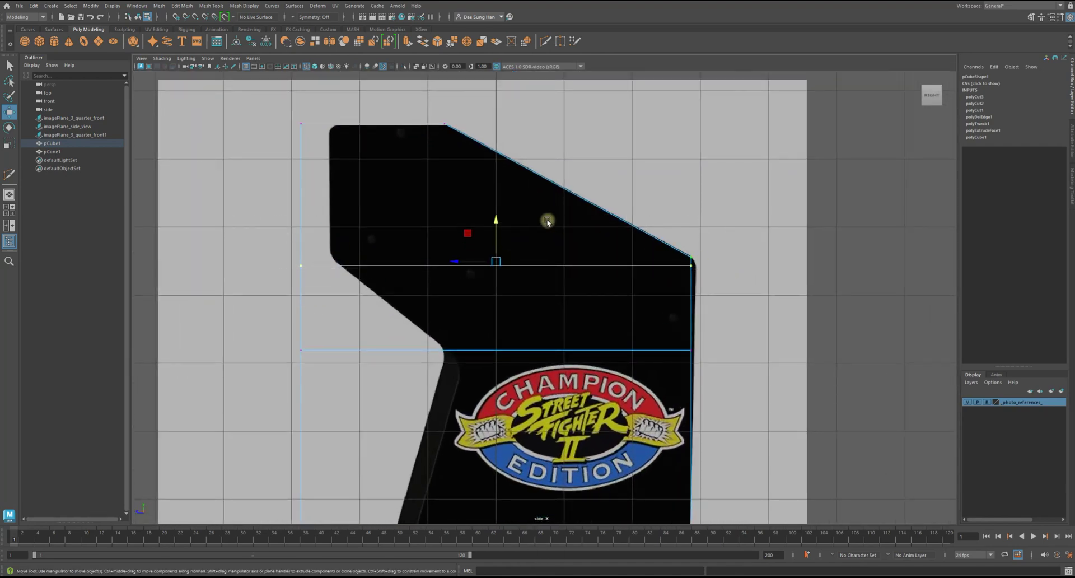
left_click_drag(494, 222, 495, 216)
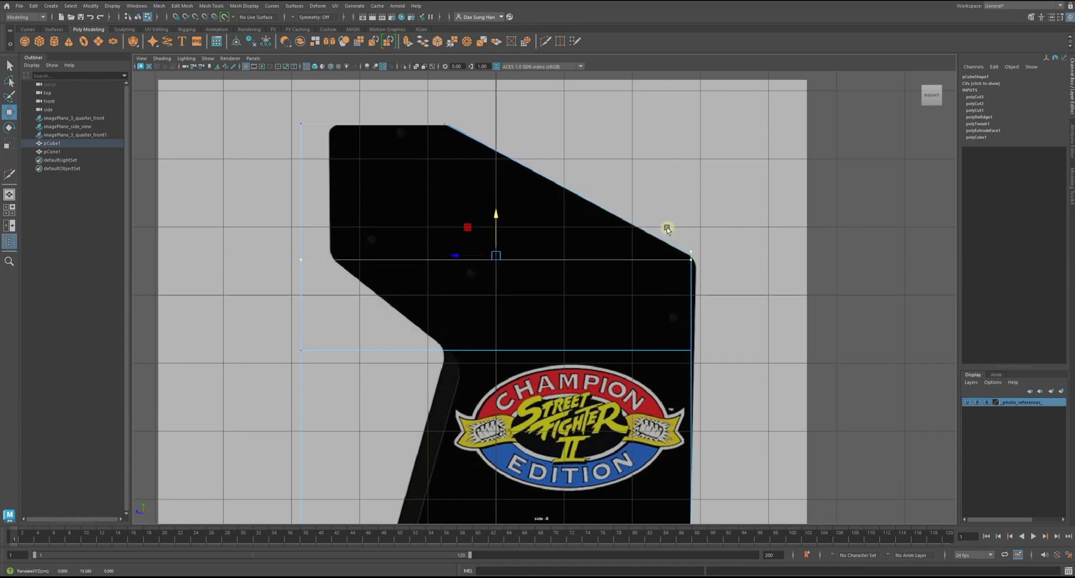
left_click_drag(489, 145, 406, 124)
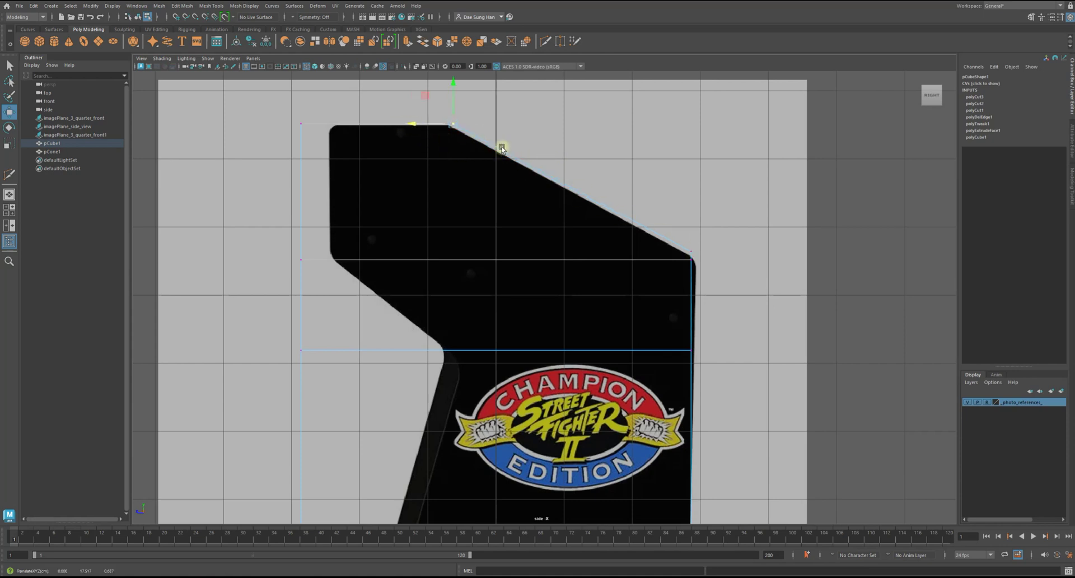
left_click(902, 276)
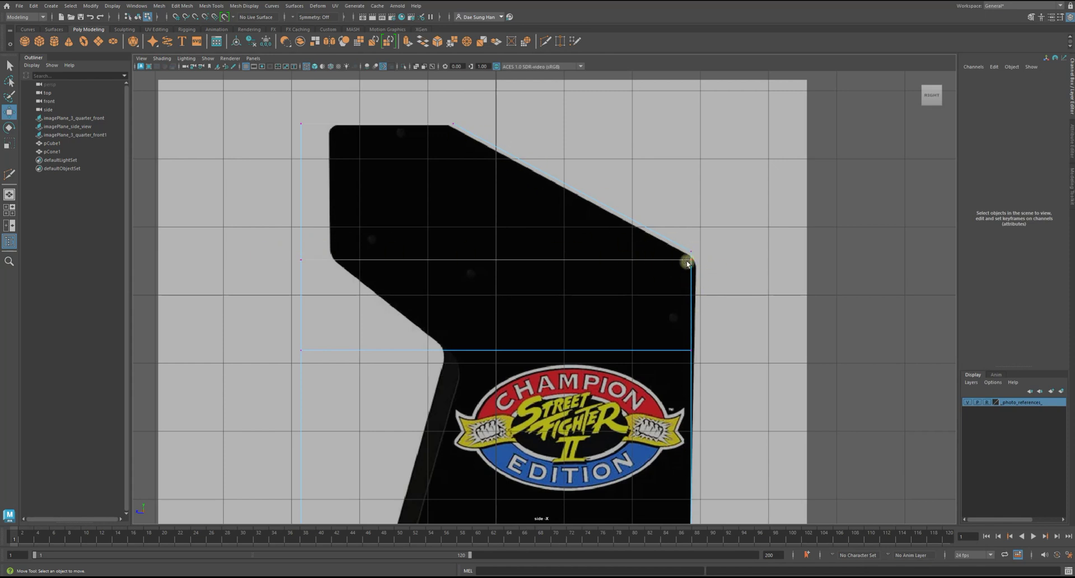
Step: Move the front vertices of the slice below the head back to the inner corner of the reference screen recess
right_click_drag(576, 384, 823, 238, "alt")
middle_click_drag(772, 234, 539, 294, "alt")
right_click_drag(538, 293, 760, 297, "alt")
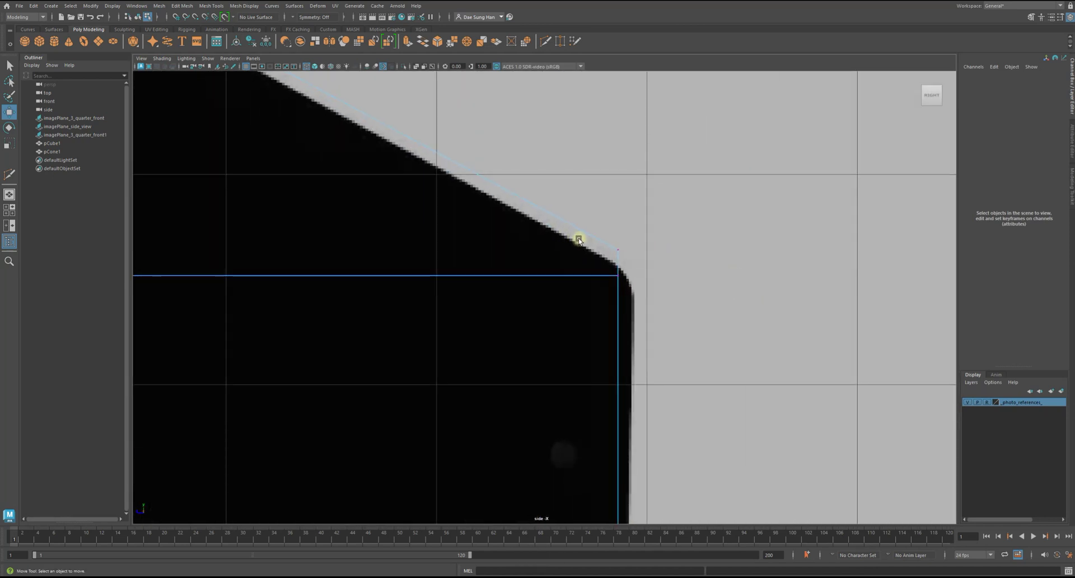
right_click_drag(523, 239, 712, 241, "alt")
right_click_drag(801, 247, 407, 277, "alt")
middle_click_drag(406, 277, 380, 252, "alt")
right_click_drag(381, 252, 595, 185, "alt")
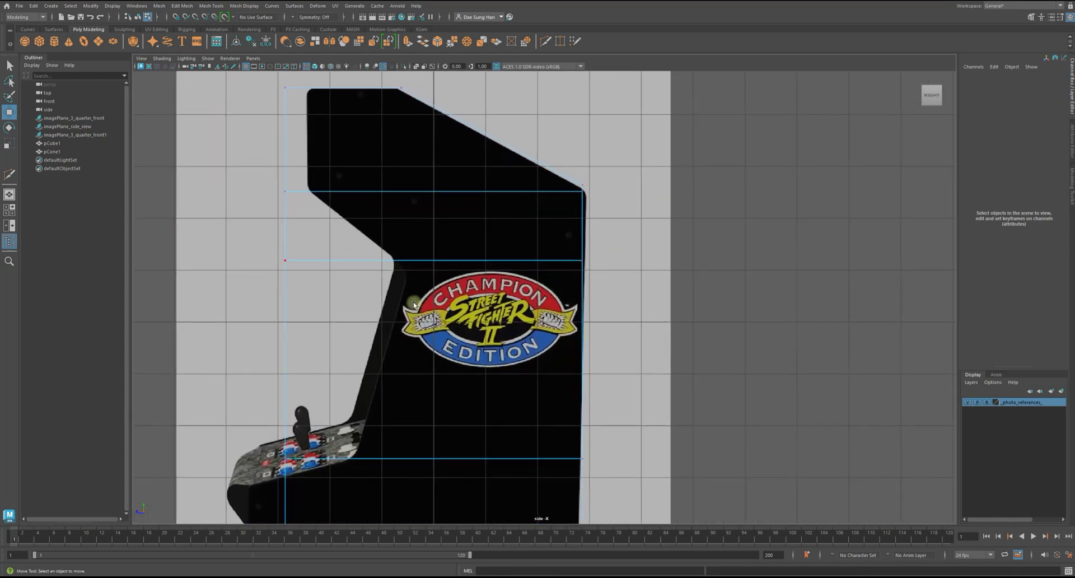
left_click(281, 257)
left_click_drag(238, 261, 353, 261)
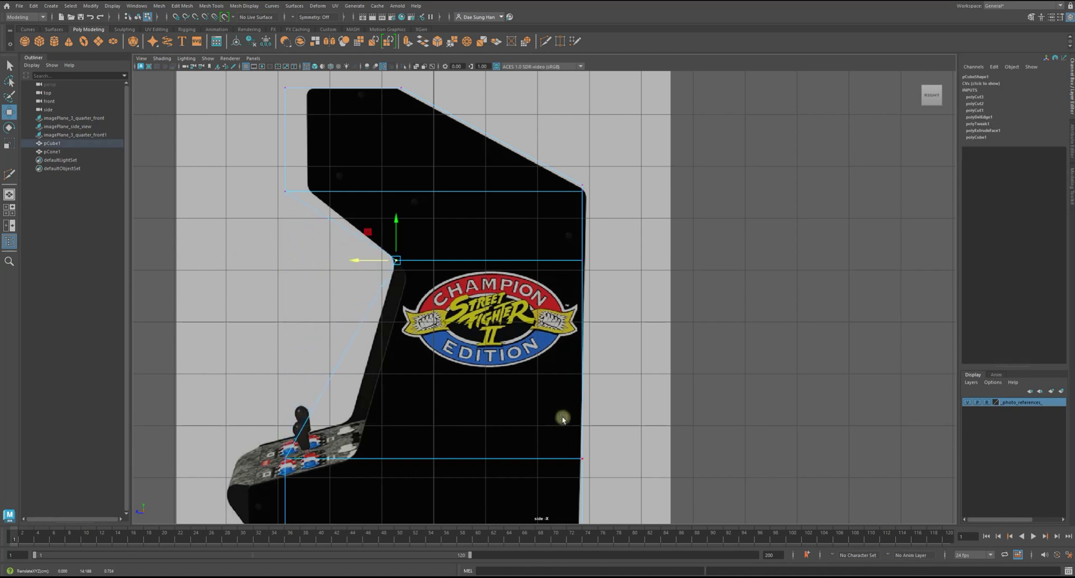
Step: Move the head's upper and lower front vertices back to align with the front edge of the reference head
middle_click_drag(301, 253, 352, 281, "alt")
left_click_drag(291, 107, 366, 283)
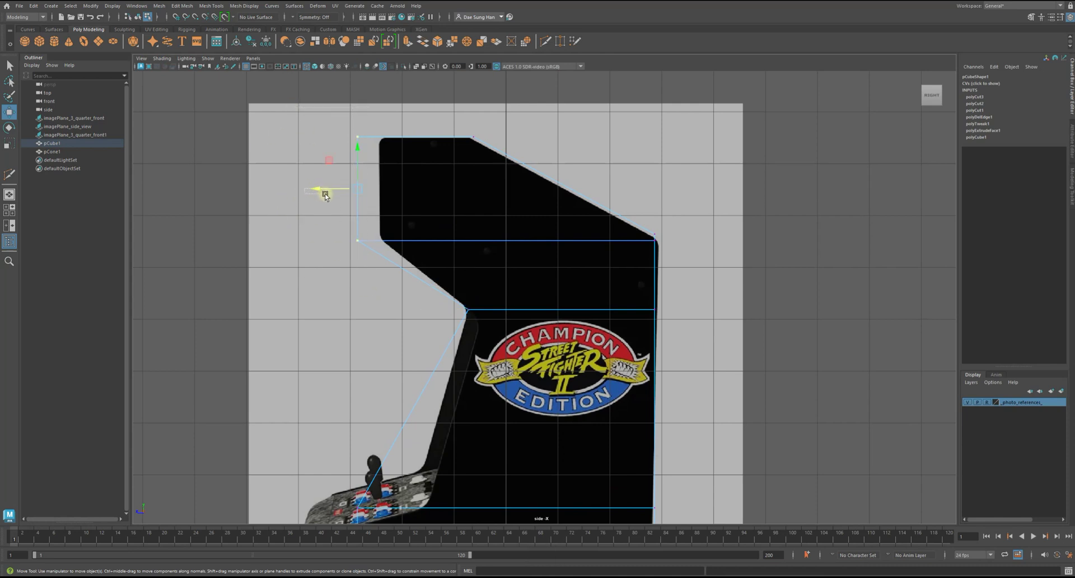
left_click_drag(311, 189, 332, 197)
mouse_move(296, 297)
middle_mouse_down("alt")
mouse_move(292, 223)
mouse_move(298, 307)
middle_mouse_up("alt")
right_click_drag(366, 240, 446, 213, "alt")
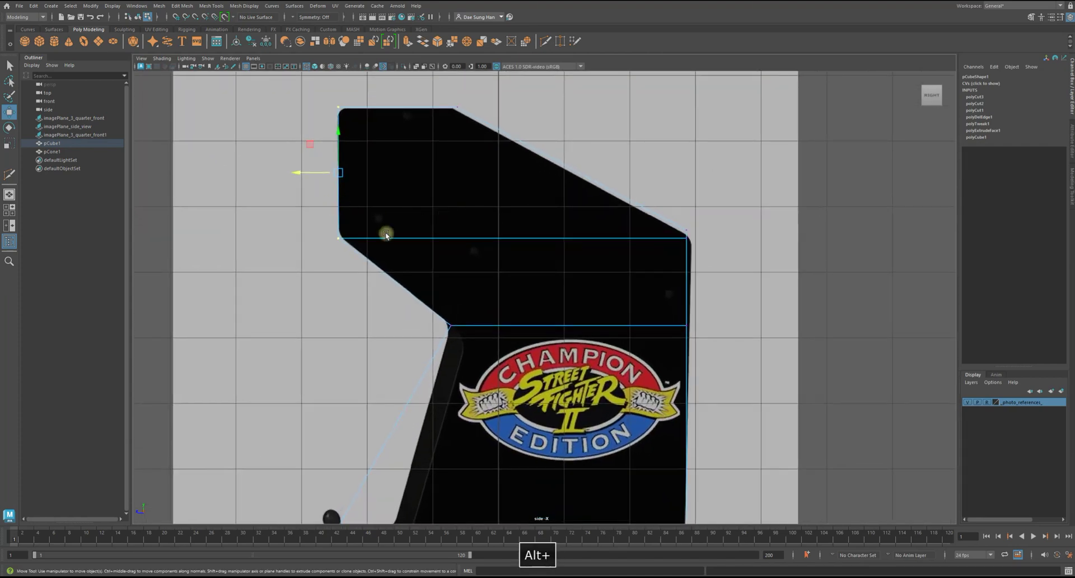
Step: Move the front vertices of the control panel slice back to the panel's lower inner corner
middle_click_drag(298, 376, 329, 197, "alt")
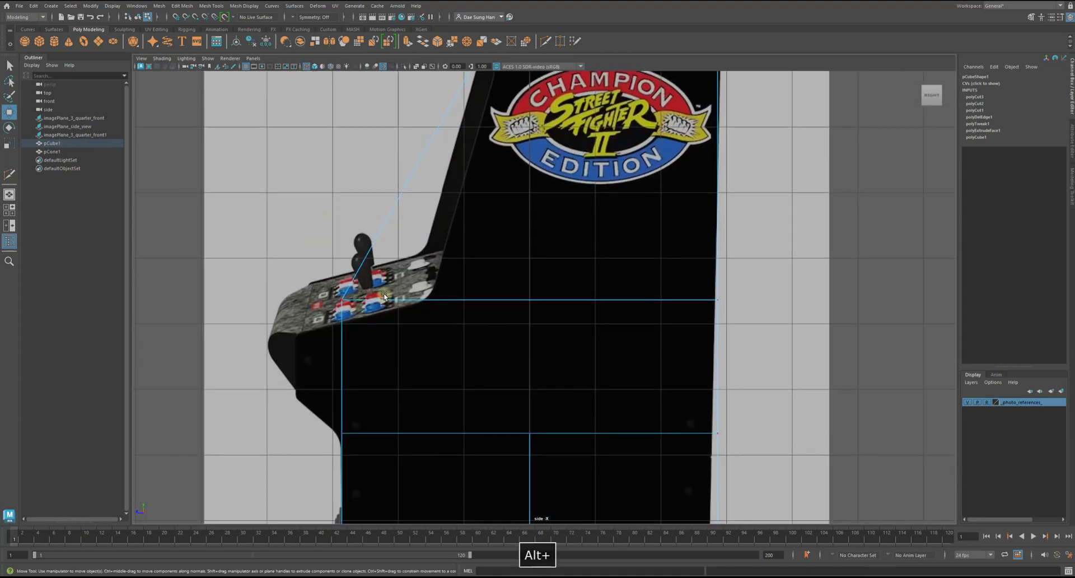
left_click(341, 301)
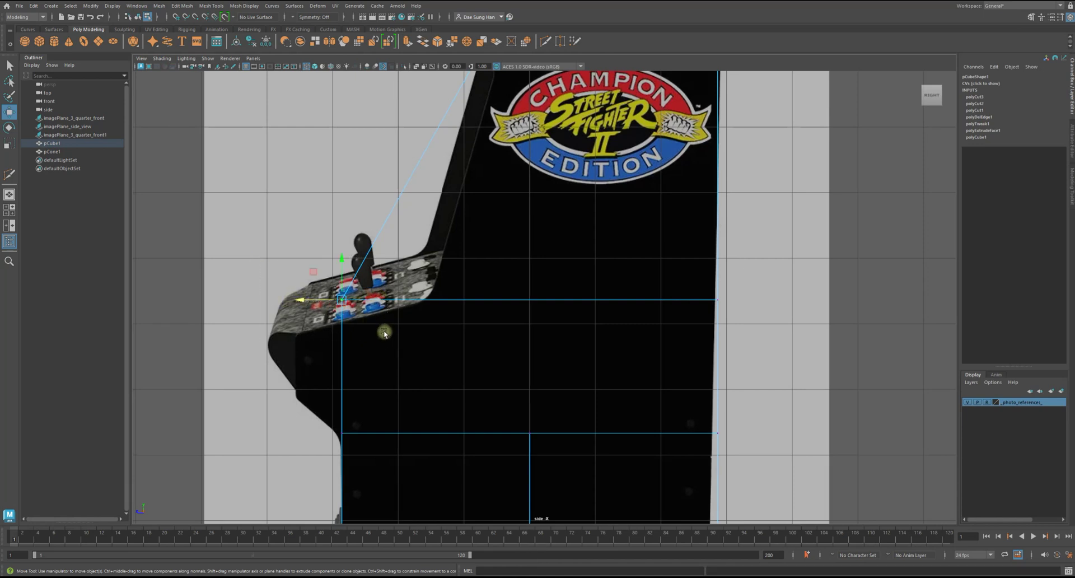
left_click_drag(300, 303, 389, 296)
middle_click_drag(503, 215, 456, 376, "alt")
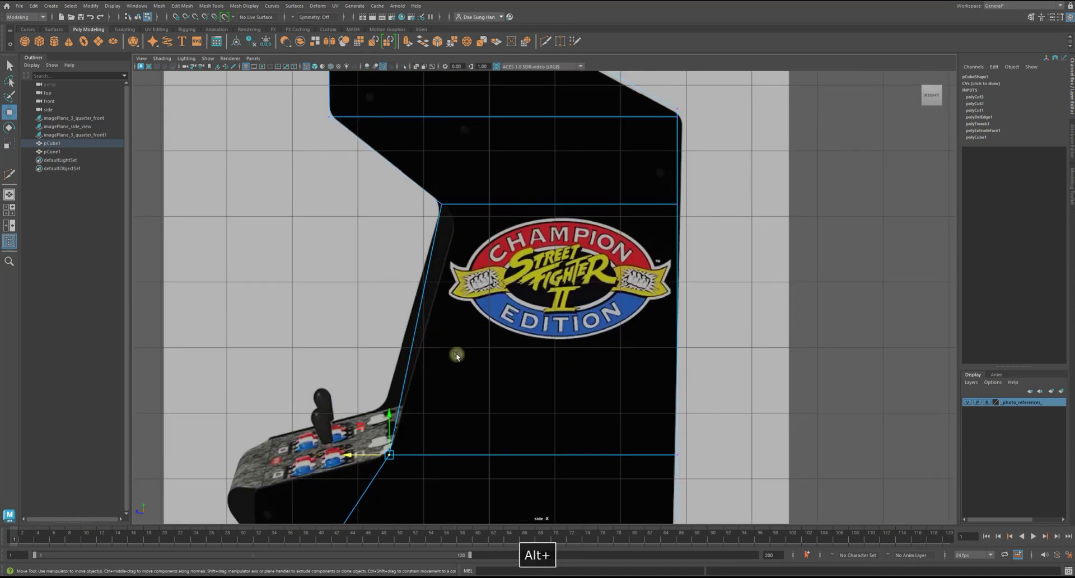
Step: Move the screen recess corner vertices slightly further back along the inner bezel line, and lower that slice slightly
left_click(414, 201)
left_click_drag(404, 206, 418, 214)
left_click(463, 198)
left_click_drag(565, 161, 565, 170)
right_click_drag(663, 256, 641, 244, "alt")
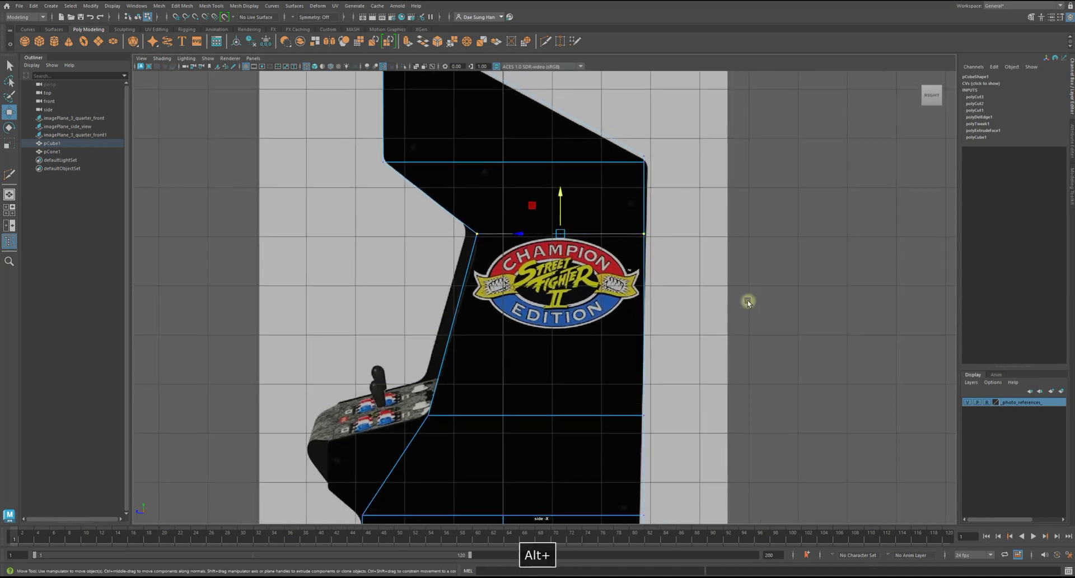
left_click(748, 302)
middle_click_drag(506, 341, 598, 322, "alt")
right_click_drag(598, 322, 502, 262, "alt")
middle_click_drag(501, 262, 468, 336, "alt")
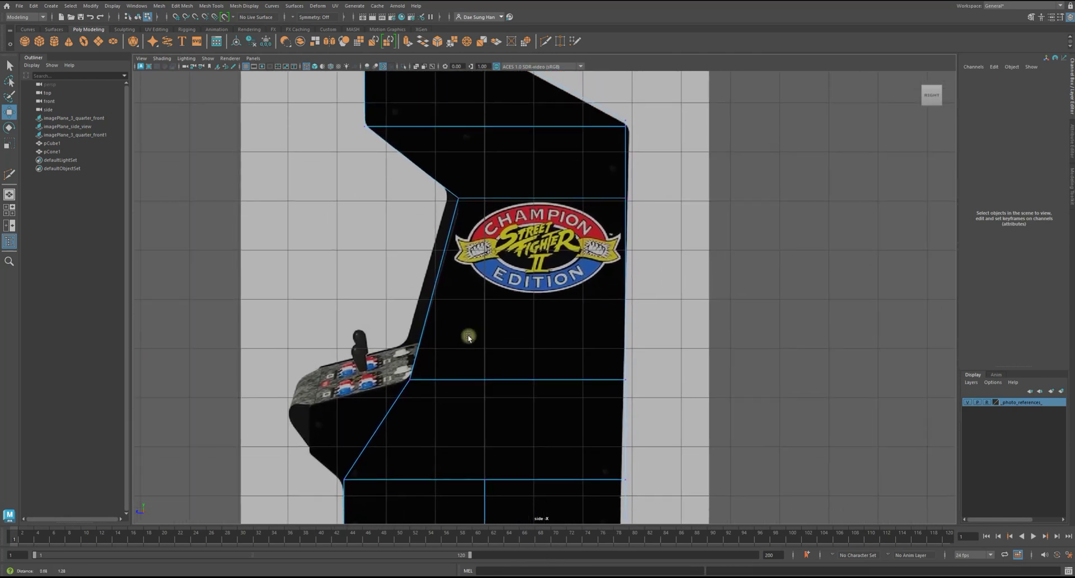
Step: Inspect the closely spaced vertices at the head's upper rear corner in the perspective view with wireframe display
right_click_drag(529, 305, 695, 283, "alt")
middle_click_drag(447, 213, 545, 307, "alt")
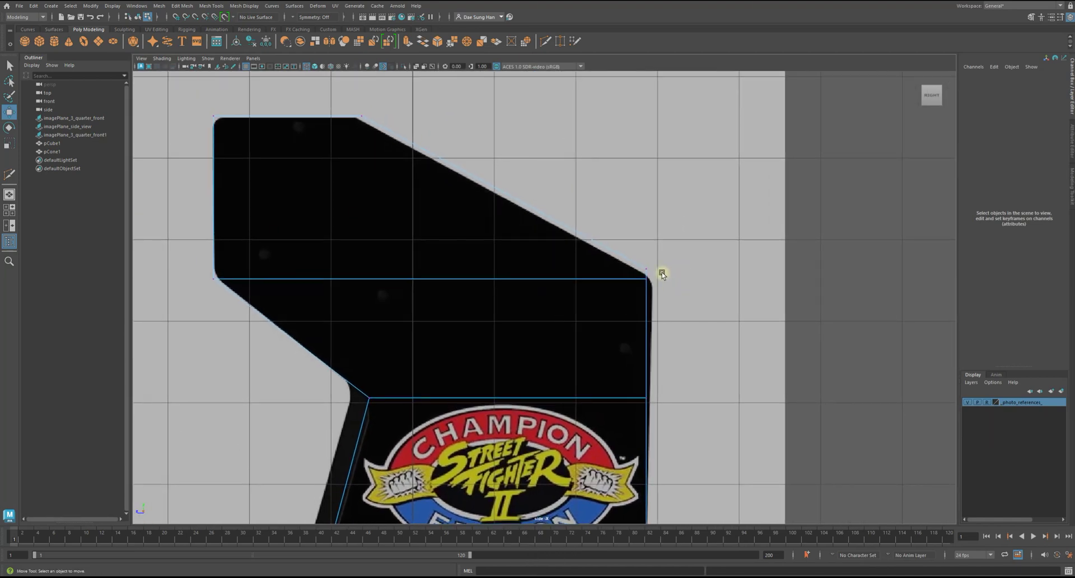
key("space")
key("space")
left_click_drag(789, 163, 640, 235, "alt")
left_click(585, 192)
key("f")
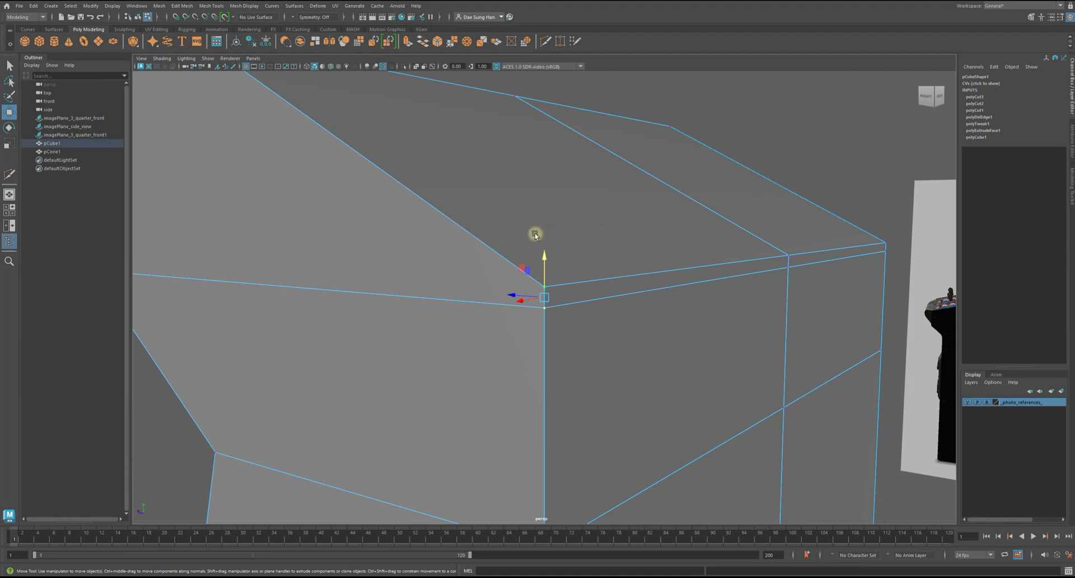
key("4")
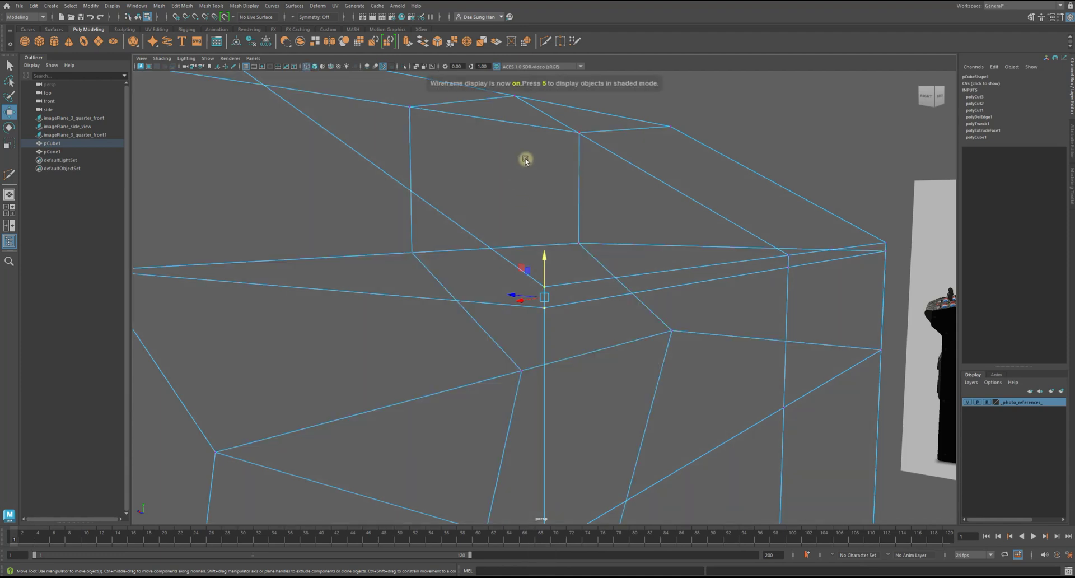
left_click(589, 149)
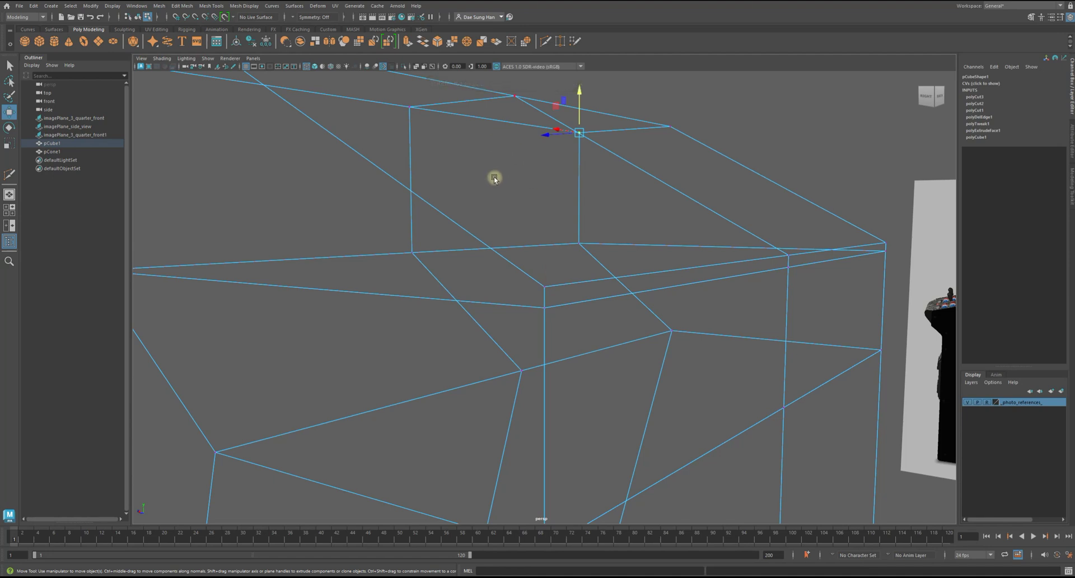
right_click(520, 169)
right_click_drag(519, 169, 473, 172)
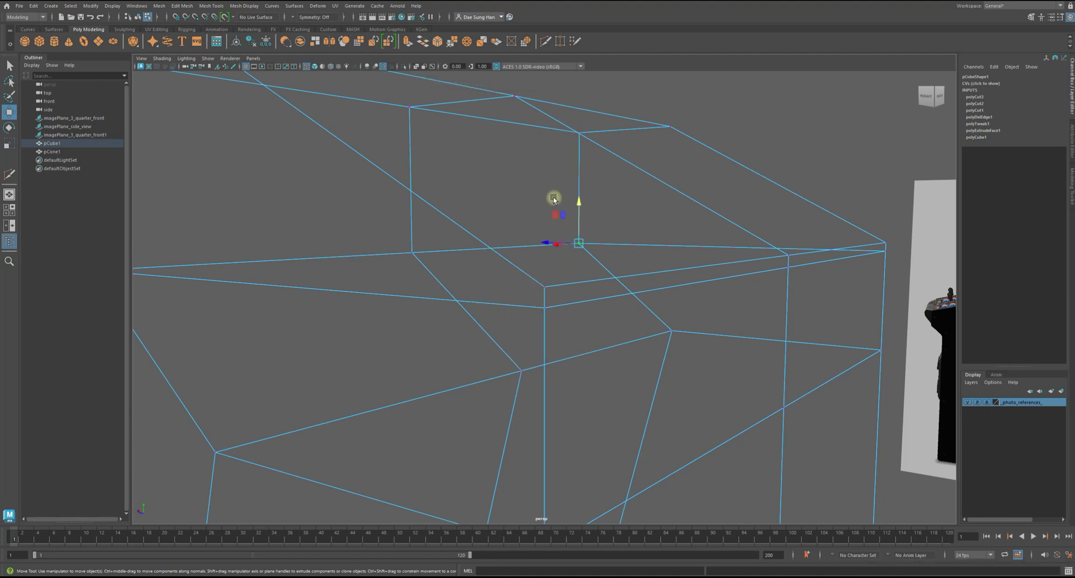
left_click(787, 107)
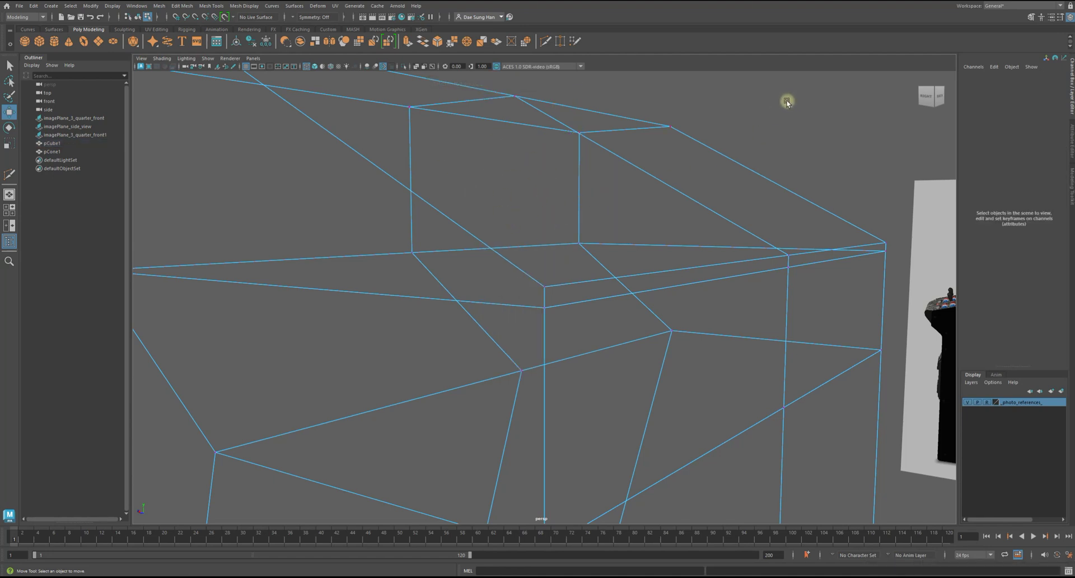
Step: Use the Target Weld tool to merge the doubled vertices at the outer corners of the cabinet's upper rear edge
right_click_drag(524, 301, 545, 269, "alt")
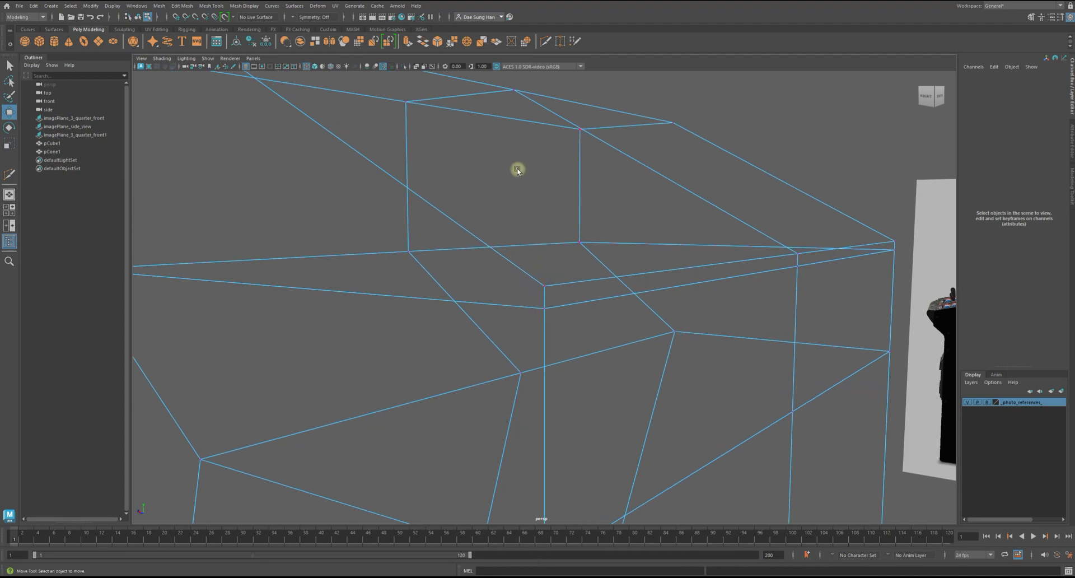
right_click_drag(512, 171, 514, 190)
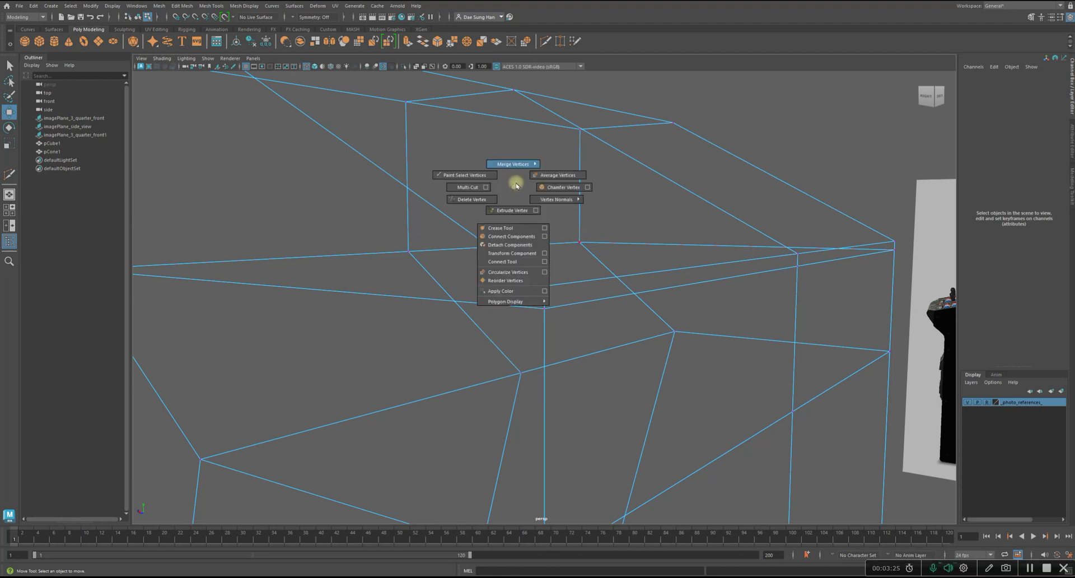
left_click(517, 164)
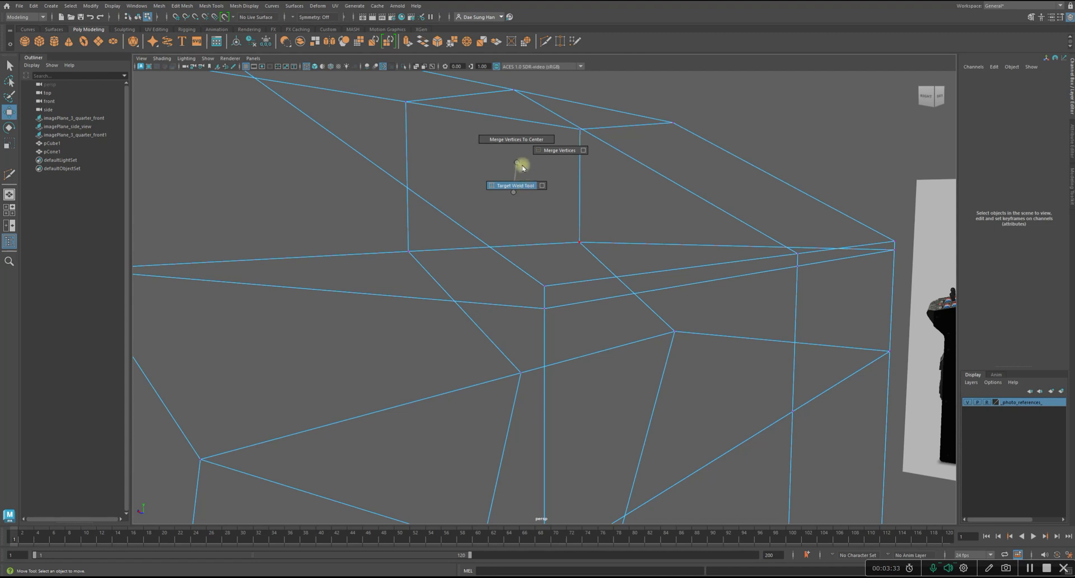
right_click(514, 192, "shift")
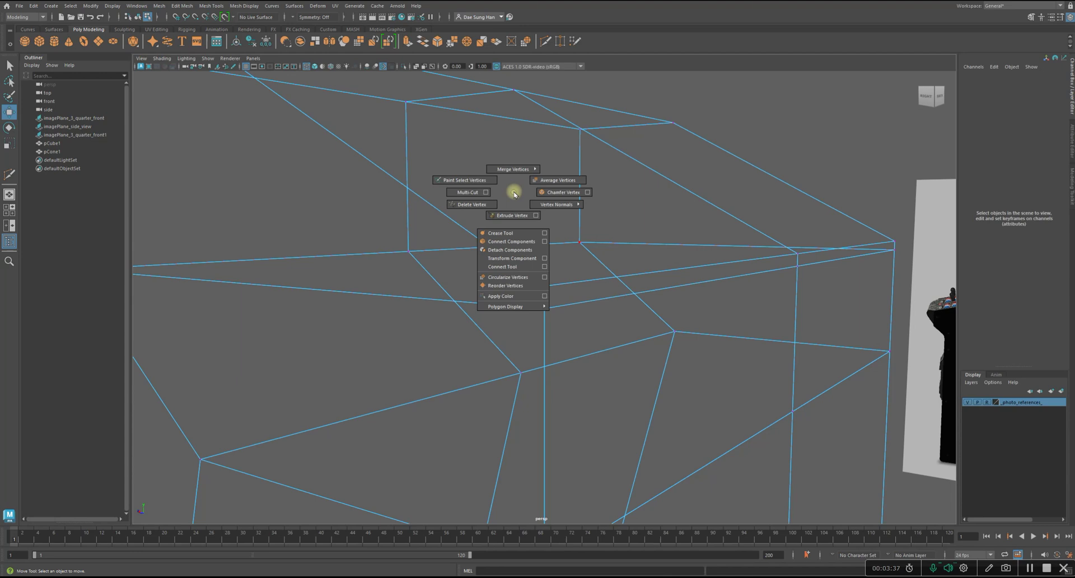
mouse_move(516, 165)
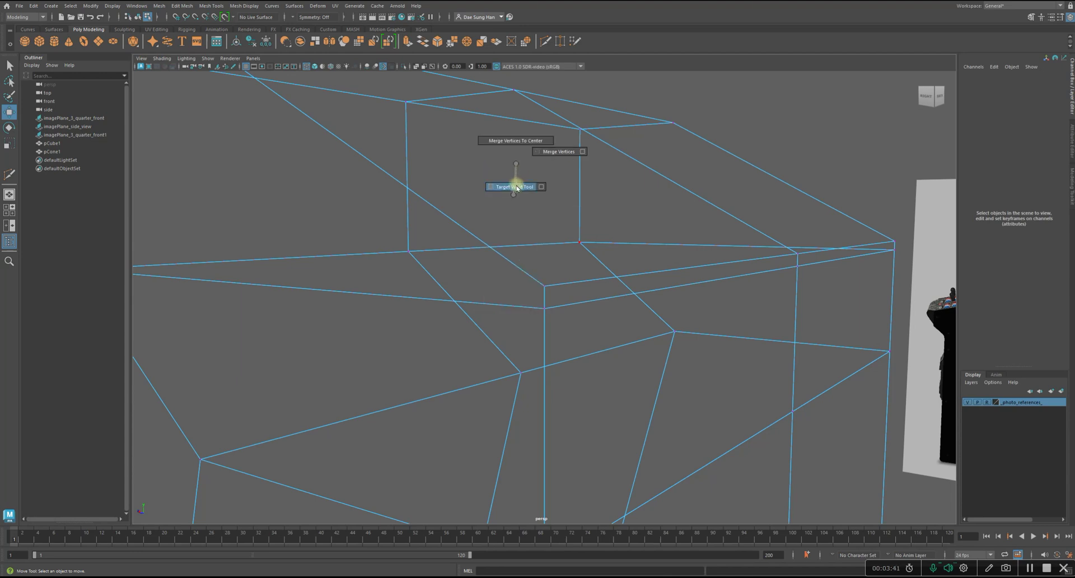
left_click(516, 188)
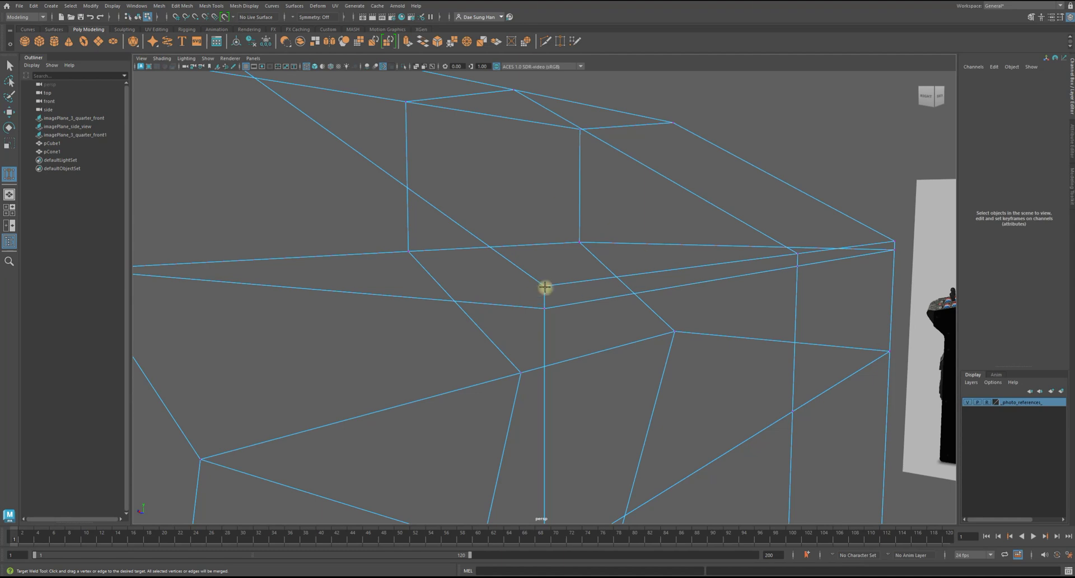
left_click_drag(609, 300, 531, 280, "alt")
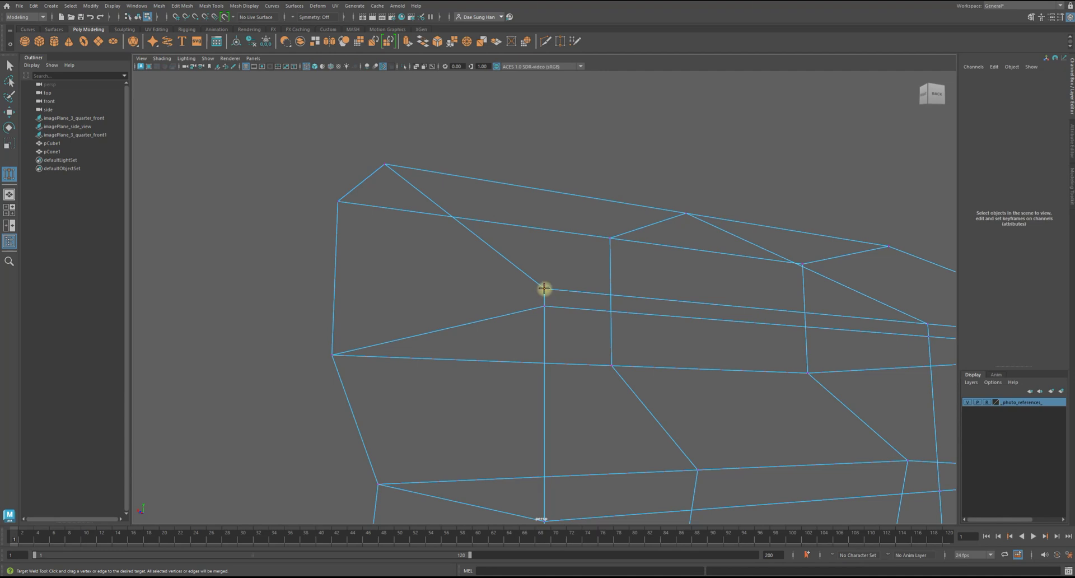
mouse_move(544, 302)
left_mouse_down()
mouse_move(590, 304)
mouse_move(267, 266)
mouse_move(547, 274)
mouse_move(555, 259)
mouse_move(543, 235)
mouse_move(542, 255)
mouse_move(546, 248)
mouse_move(489, 268)
mouse_move(362, 230)
mouse_move(419, 245)
left_mouse_up()
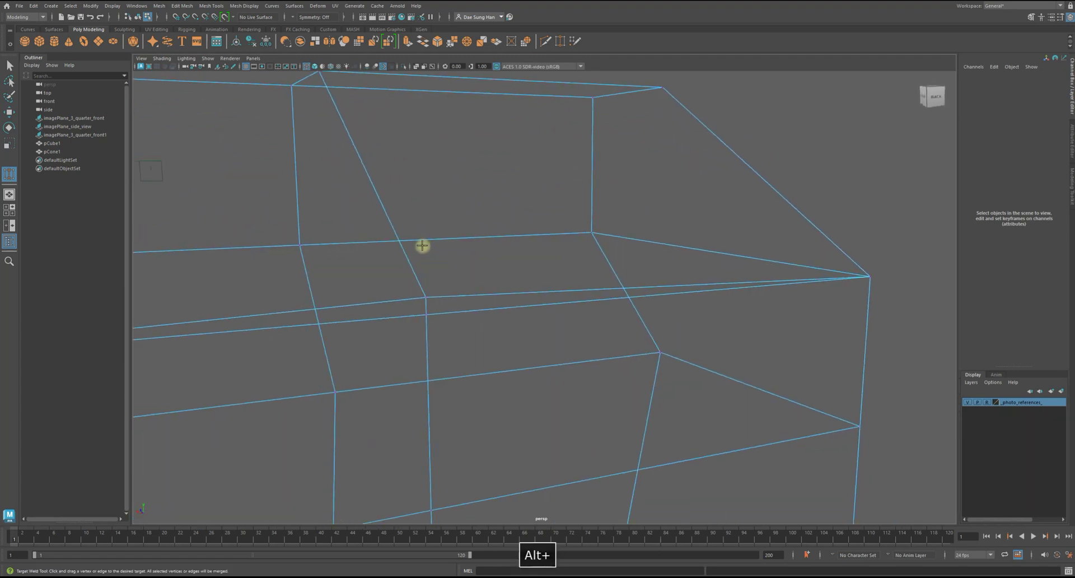
Step: Weld the doubled vertices at the middle of the upper rear edge and check the mesh with a smooth preview
key("5")
left_click_drag(573, 319, 476, 302, "alt")
middle_click_drag(475, 302, 535, 247, "alt")
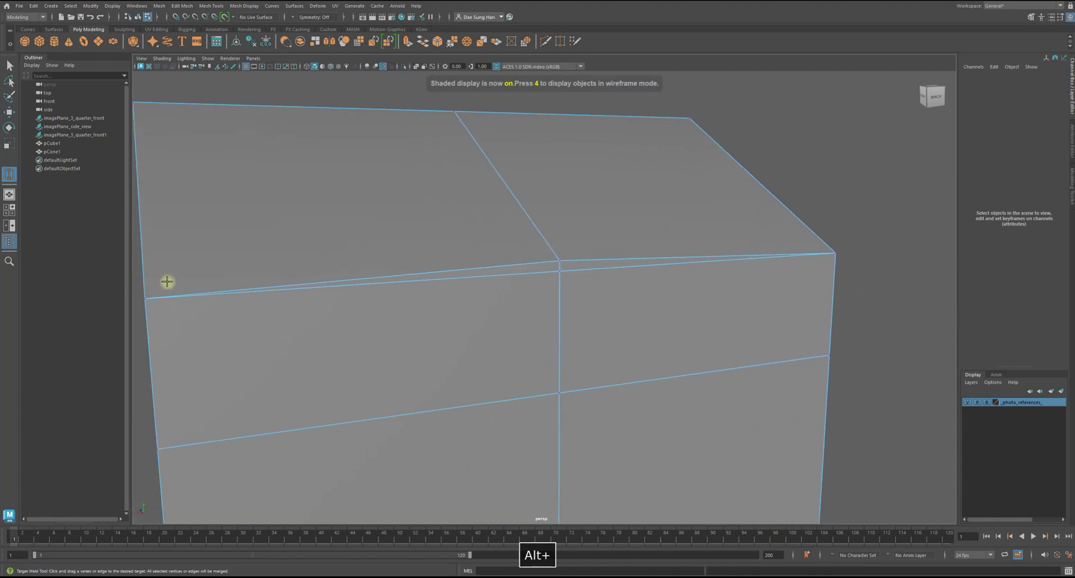
right_click_drag(547, 260, 611, 209, "alt")
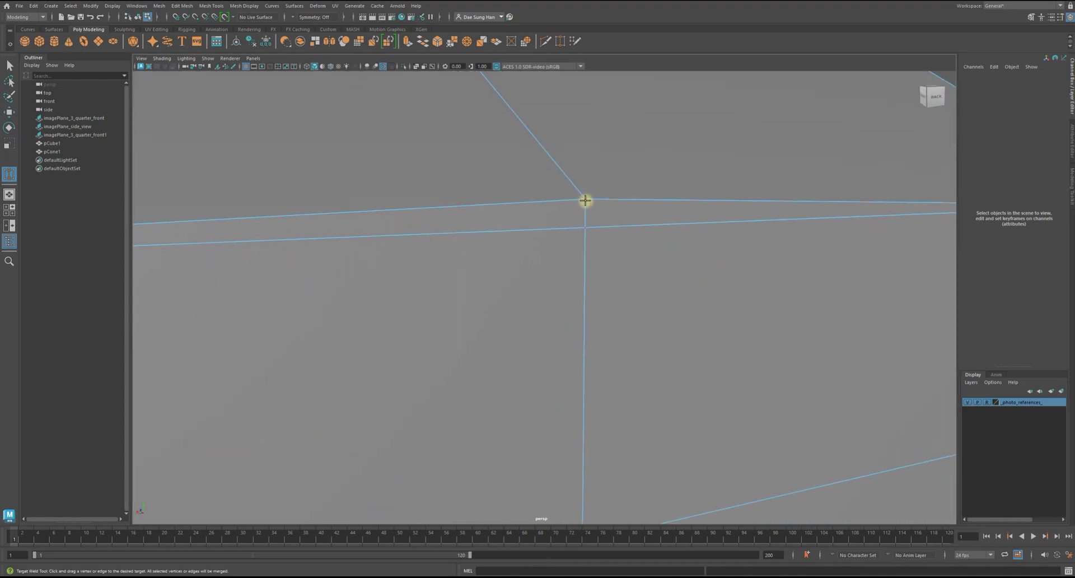
left_click_drag(580, 227, 583, 228)
right_click_drag(736, 246, 497, 263, "alt")
key("3")
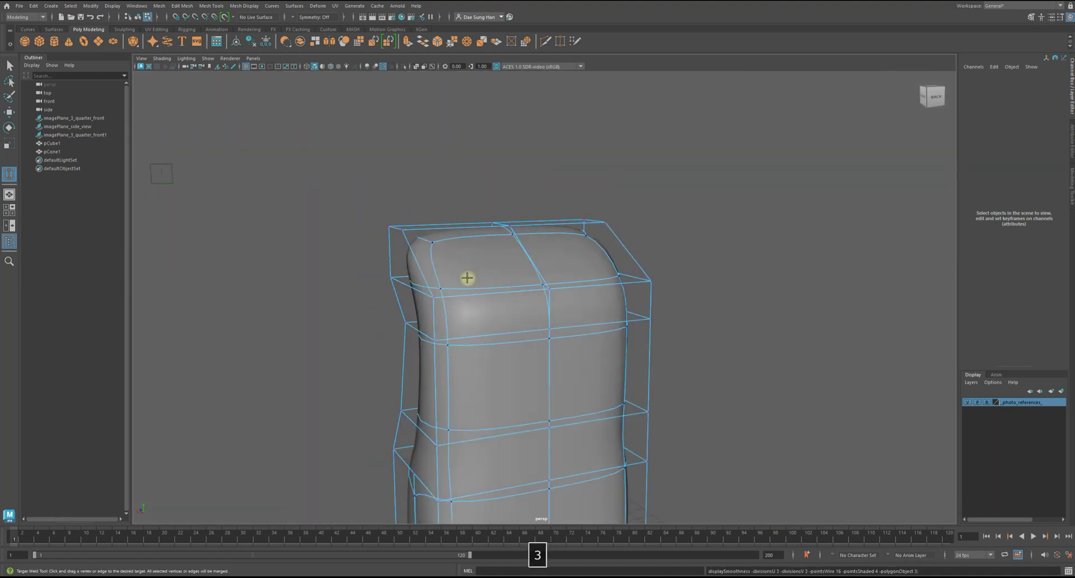
key("1")
Step: Leave the weld tool and delete the leftover cone from the scene
left_click_drag(587, 285, 509, 268, "alt")
key("w")
right_click_drag(509, 269, 598, 287, "alt")
left_click_drag(326, 282, 447, 290, "alt")
right_click_drag(447, 290, 383, 271, "alt")
left_click_drag(650, 134, 442, 265, "alt")
right_click_drag(442, 265, 487, 446, "alt")
left_click(467, 420)
left_click_drag(501, 445, 466, 371, "alt")
key("Delete")
Step: Apply Soften/Harden Edges to the whole cabinet mesh with an angle of 20
left_click_drag(575, 257, 487, 259, "alt")
left_click(468, 202)
left_click_drag(468, 201, 482, 144, "alt")
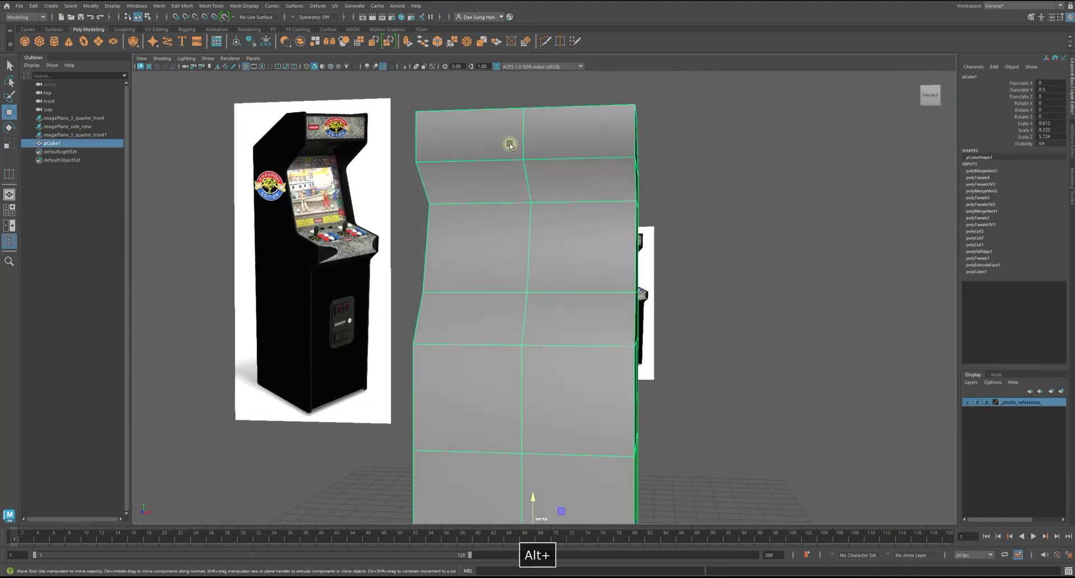
left_click_drag(497, 367, 439, 172, "alt")
right_click_drag(600, 241, 482, 295, "alt")
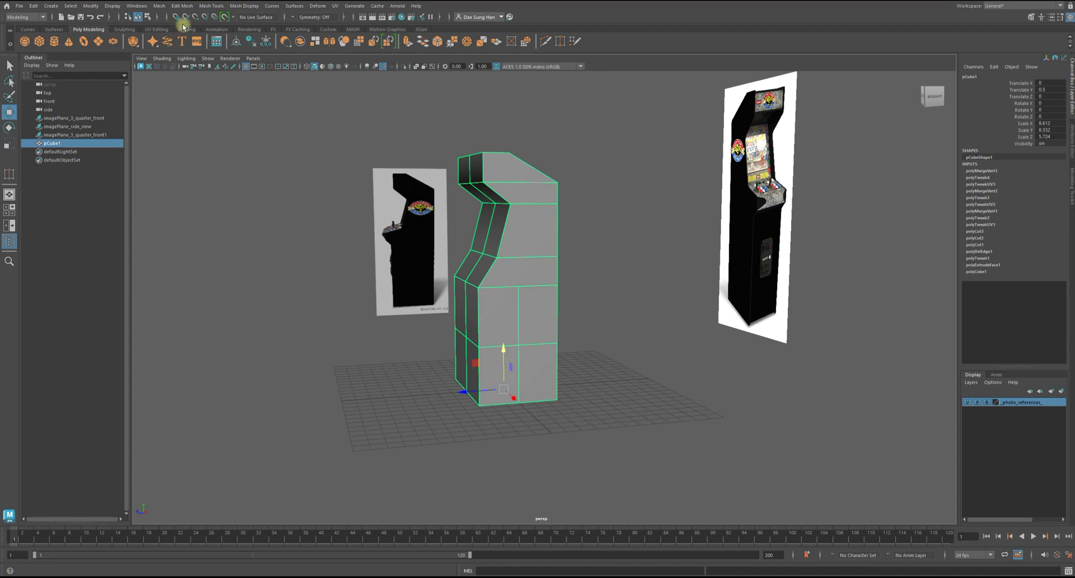
left_click(245, 6)
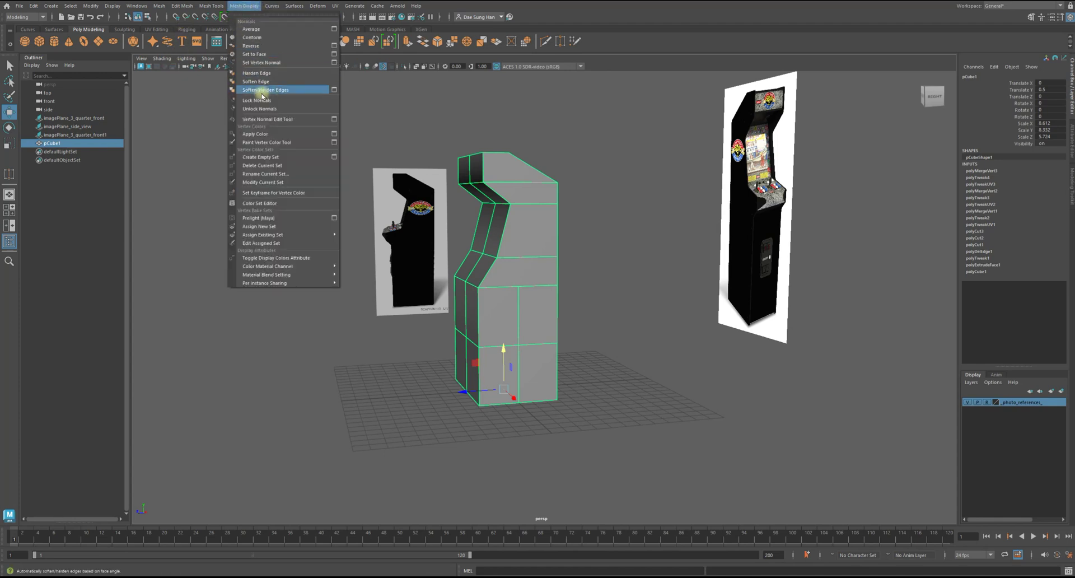
left_click(335, 90)
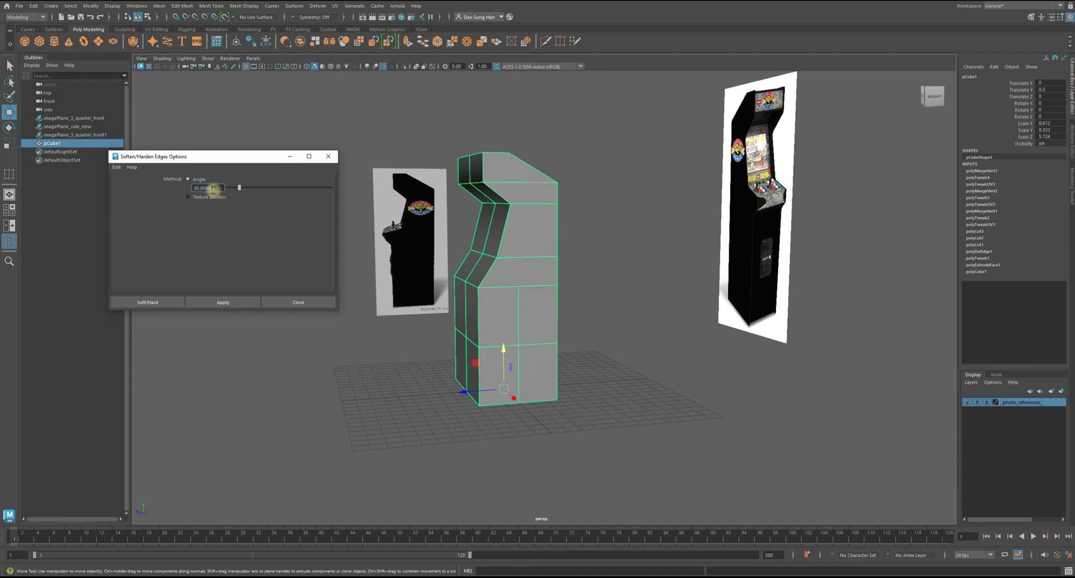
left_click(230, 304)
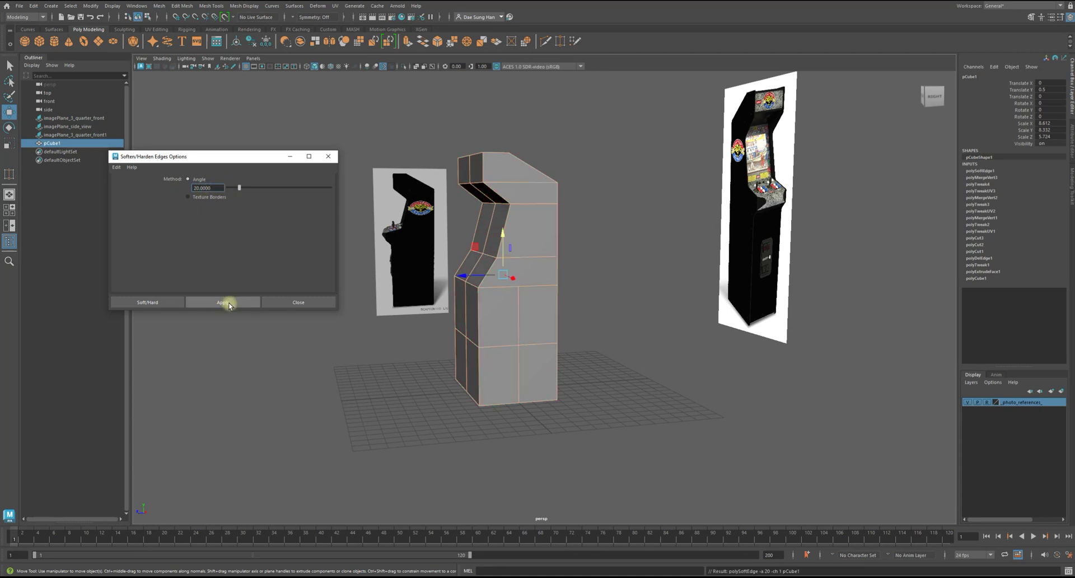
left_click_drag(535, 224, 571, 247, "alt")
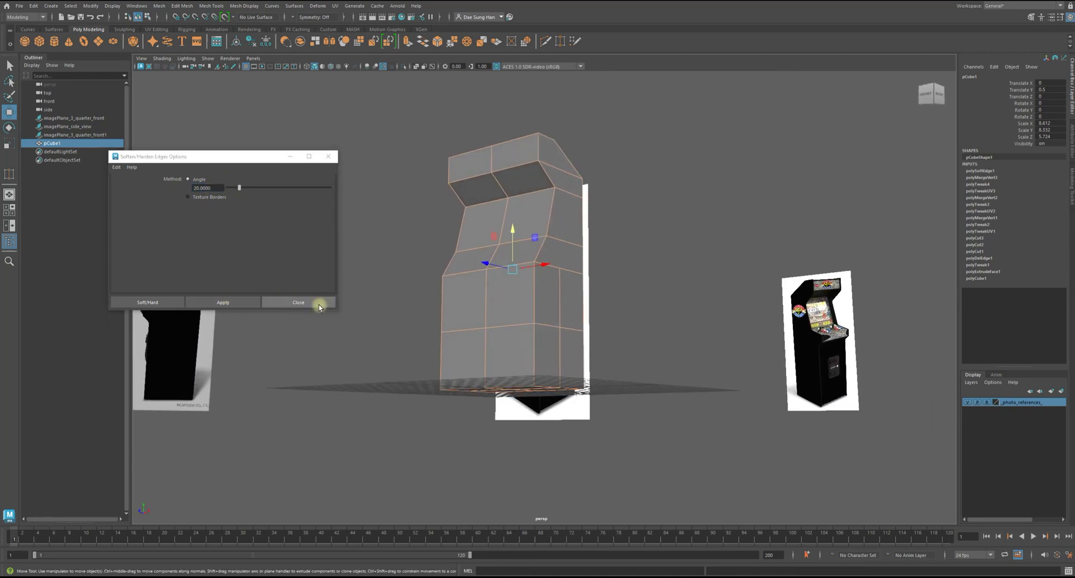
left_click(320, 303)
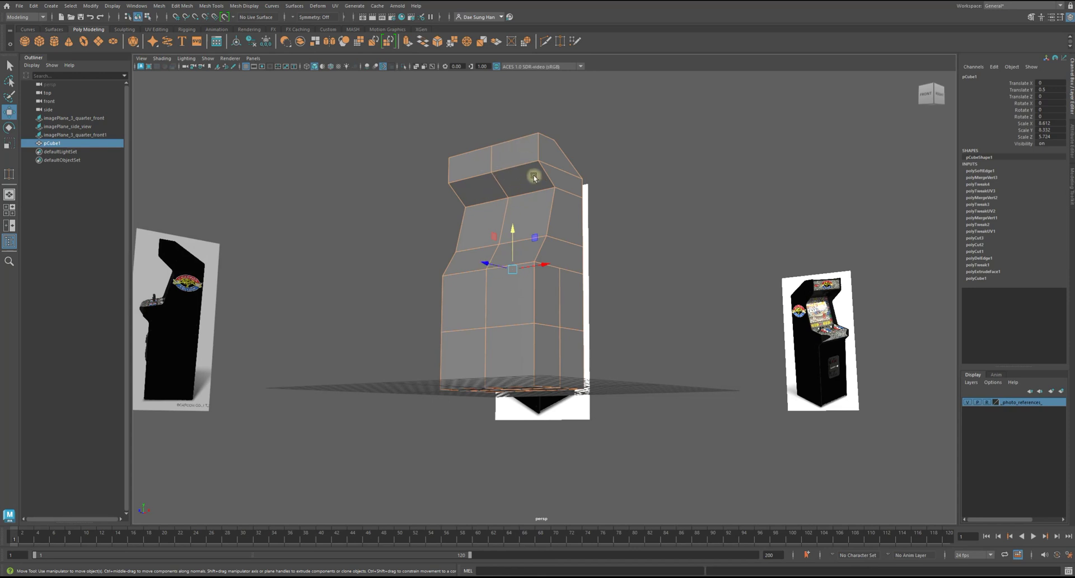
Step: Examine the cabinet's edge shading from several angles and compare its control panel faces with the side-view reference
left_click(667, 211)
mouse_move(575, 192)
left_mouse_down("alt")
mouse_move(602, 208)
mouse_move(560, 194)
left_mouse_up("alt")
right_click_drag(476, 165, 607, 189, "alt")
right_click_drag(716, 207, 559, 170, "alt")
middle_click_drag(521, 169, 502, 246, "alt")
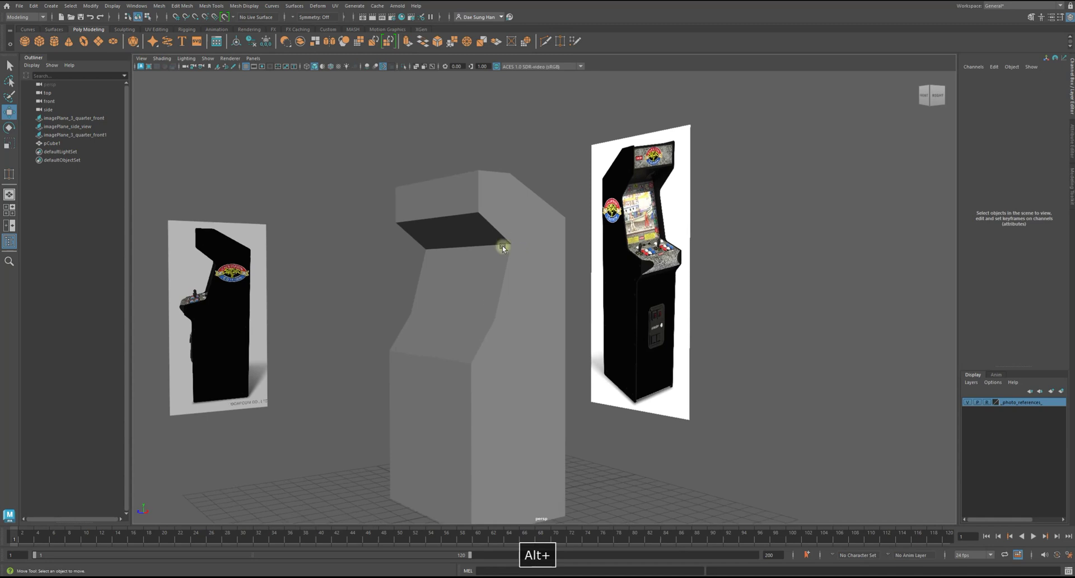
left_click_drag(609, 261, 520, 223, "alt")
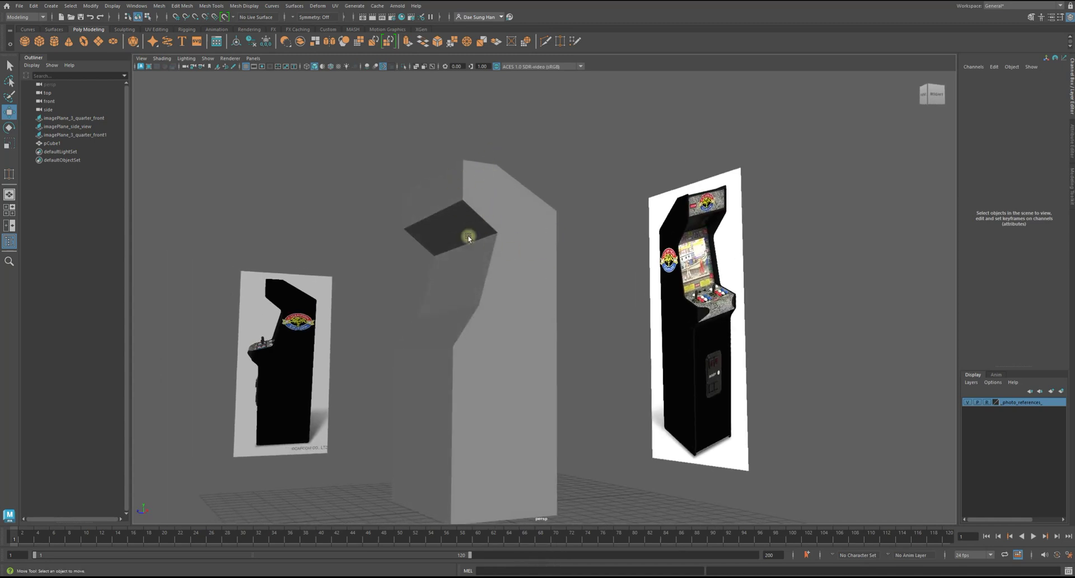
left_click_drag(556, 334, 485, 311, "alt")
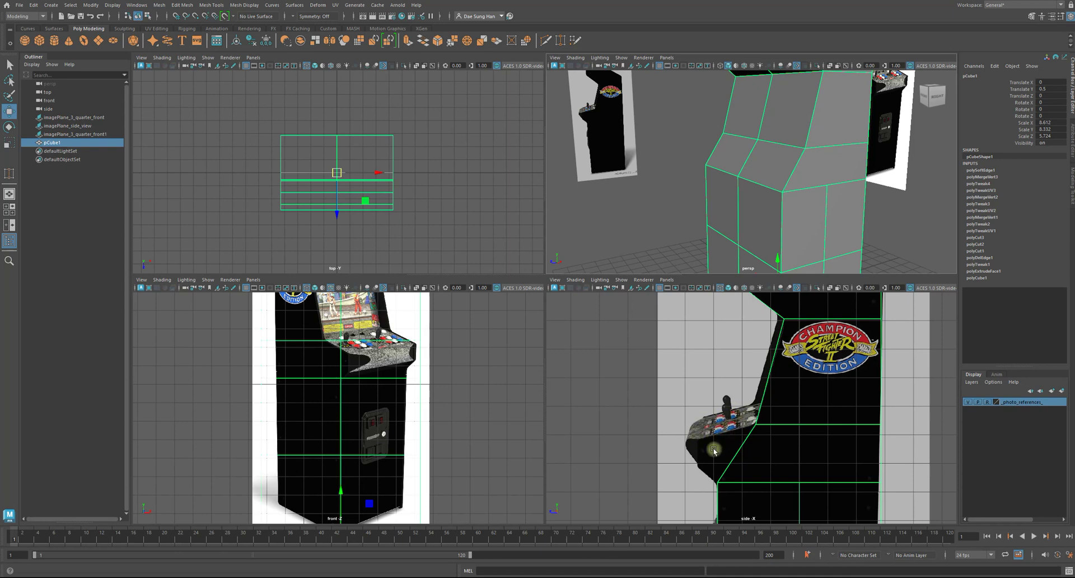
left_click_drag(772, 119, 730, 150, "alt")
right_click(761, 94)
left_click(761, 115)
left_click(772, 144)
left_click_drag(772, 144, 695, 173, "alt")
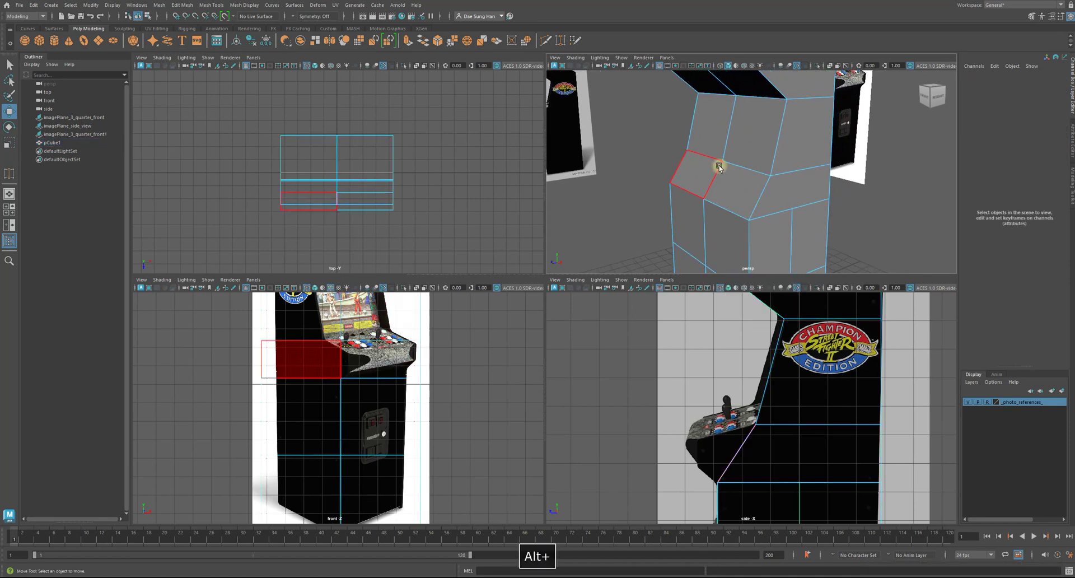
Step: Return the cabinet to object mode and delete its construction history
key("space")
key("F8")
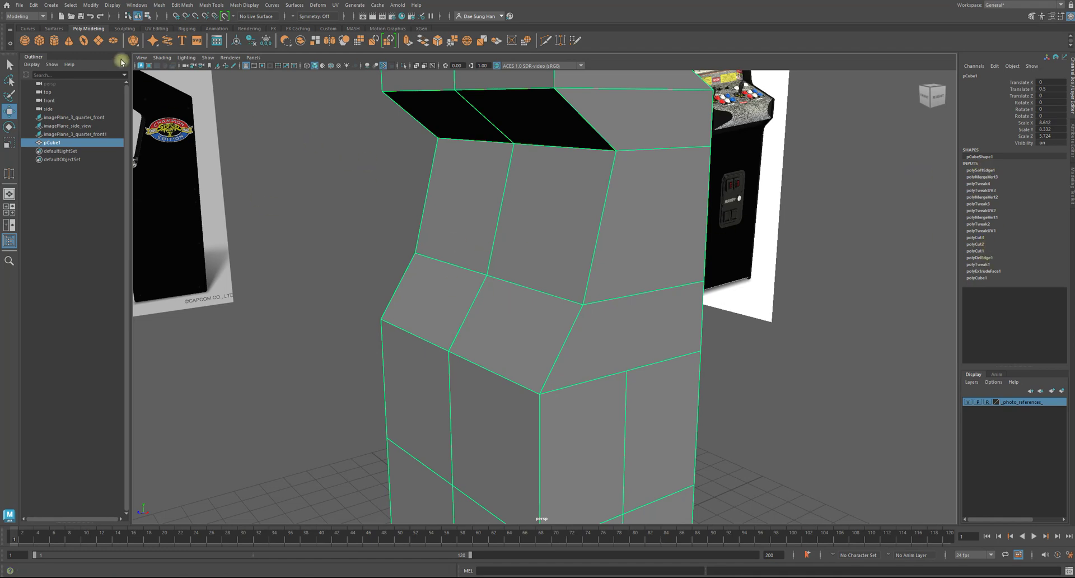
left_click(34, 5)
mouse_move(67, 108)
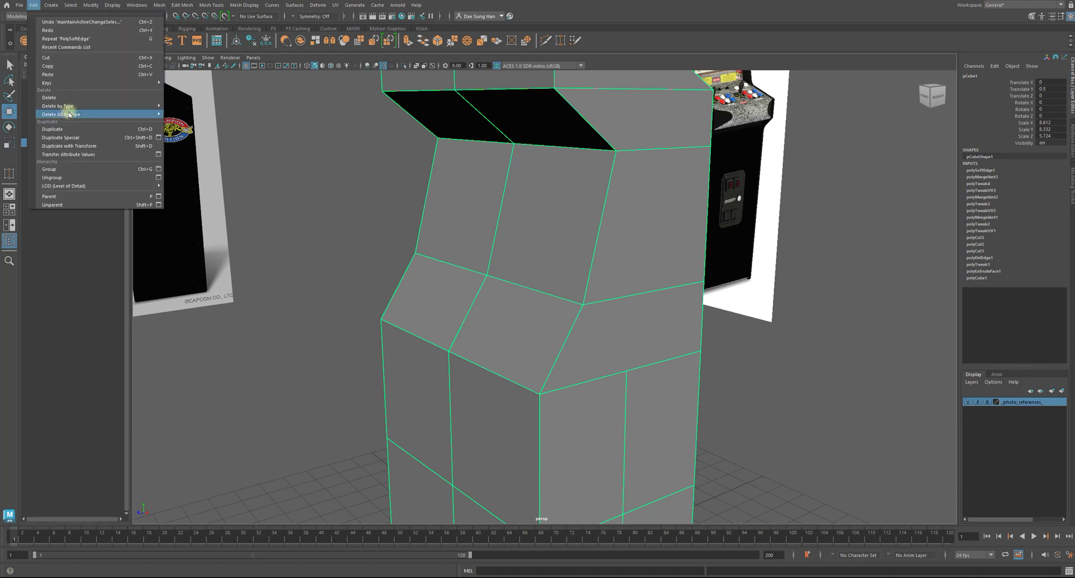
left_click(199, 106)
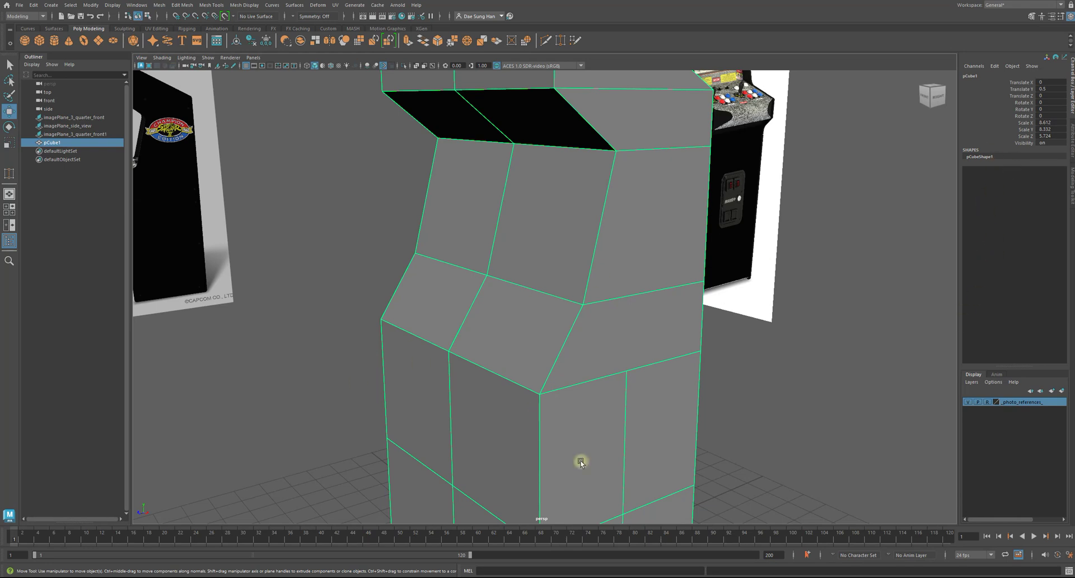
Step: Review the blocked-out cabinet from several angles, without the selection highlight and with the cabinet selected
left_click_drag(532, 418, 713, 323, "alt")
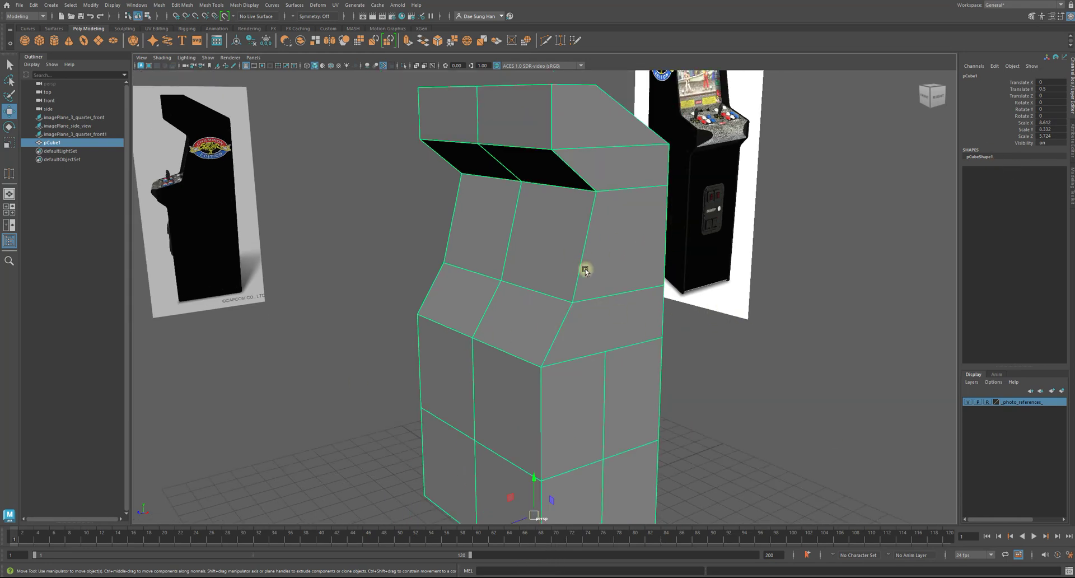
left_click_drag(706, 344, 759, 347, "alt")
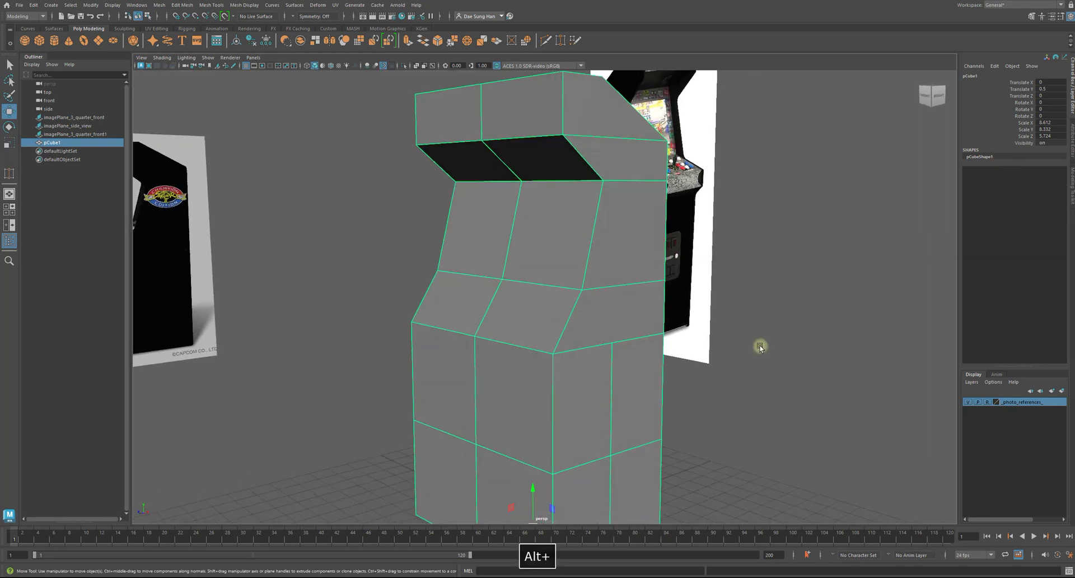
left_click(776, 409)
left_click_drag(775, 409, 727, 375, "alt")
right_click_drag(727, 374, 666, 371, "alt")
left_click_drag(559, 370, 581, 367, "alt")
right_click_drag(532, 330, 568, 344, "alt")
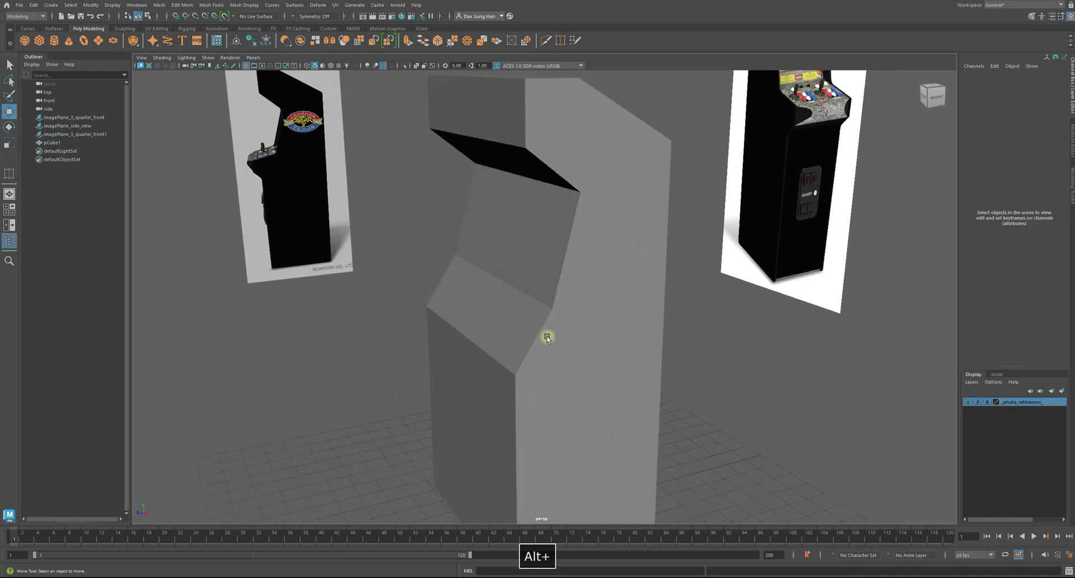
left_click(568, 343)
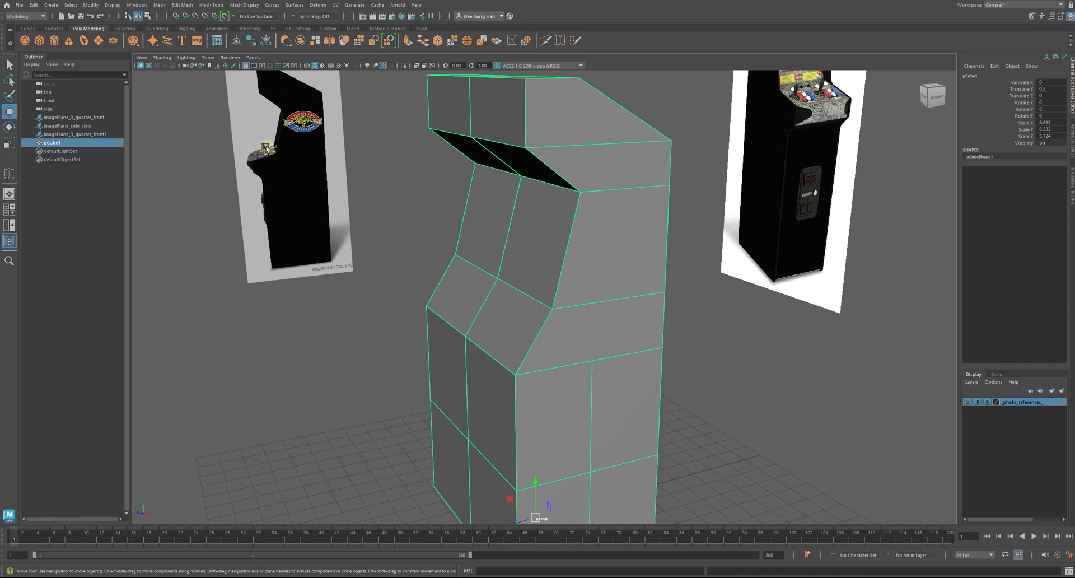
Step: Select the two adjoining sloped faces on the cabinet's front where the control panel belongs
left_click_drag(403, 288, 452, 295, "alt")
right_click_drag(513, 285, 514, 306)
left_click_drag(555, 328, 547, 275, "alt")
right_click_drag(562, 240, 559, 267)
left_click_drag(561, 270, 597, 379, "alt")
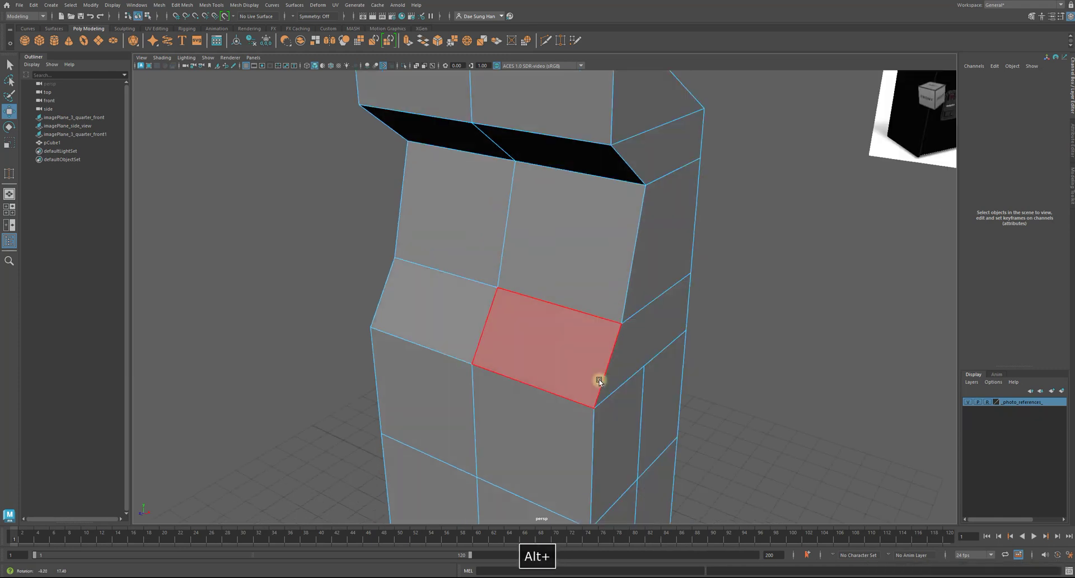
right_click_drag(597, 379, 519, 338, "alt")
left_click(519, 334)
left_click(496, 330, "shift")
Step: Compare the selected control panel faces with the side-view and front references in the four-view layout
left_click_drag(498, 332, 707, 393, "alt")
key("space")
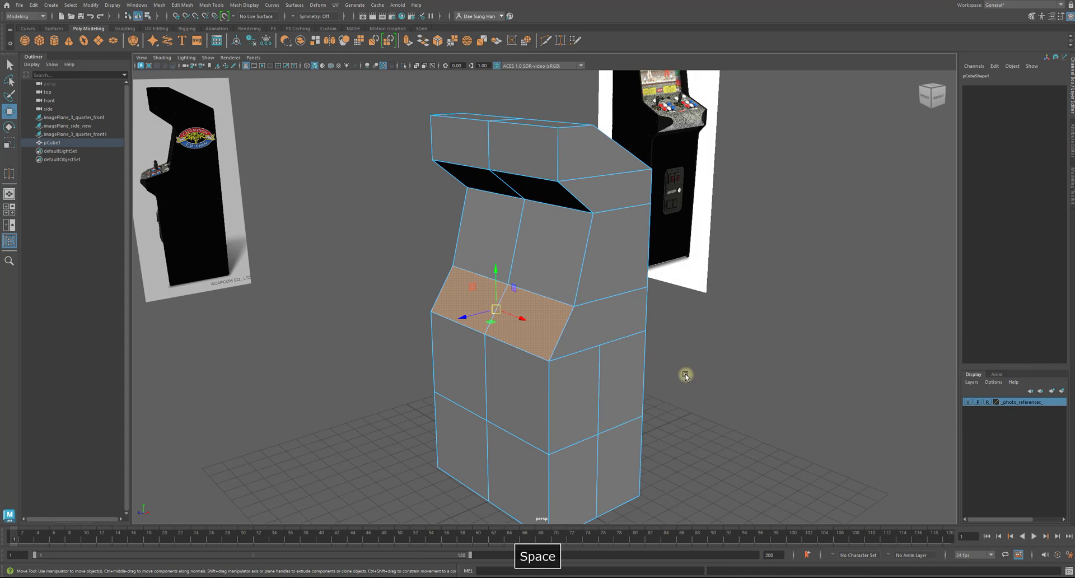
middle_click_drag(740, 391, 696, 346, "alt")
right_click_drag(696, 348, 683, 370, "alt")
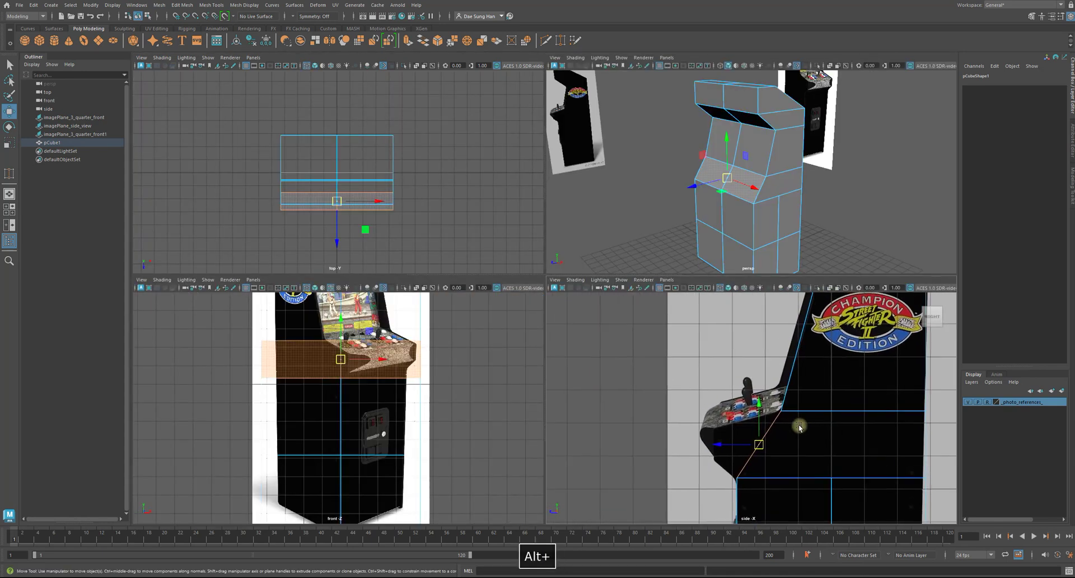
left_click_drag(765, 212, 727, 168, "alt")
mouse_move(727, 168)
right_mouse_down("alt")
mouse_move(724, 188)
mouse_move(726, 178)
right_mouse_up("alt")
left_click_drag(714, 190, 699, 199, "alt")
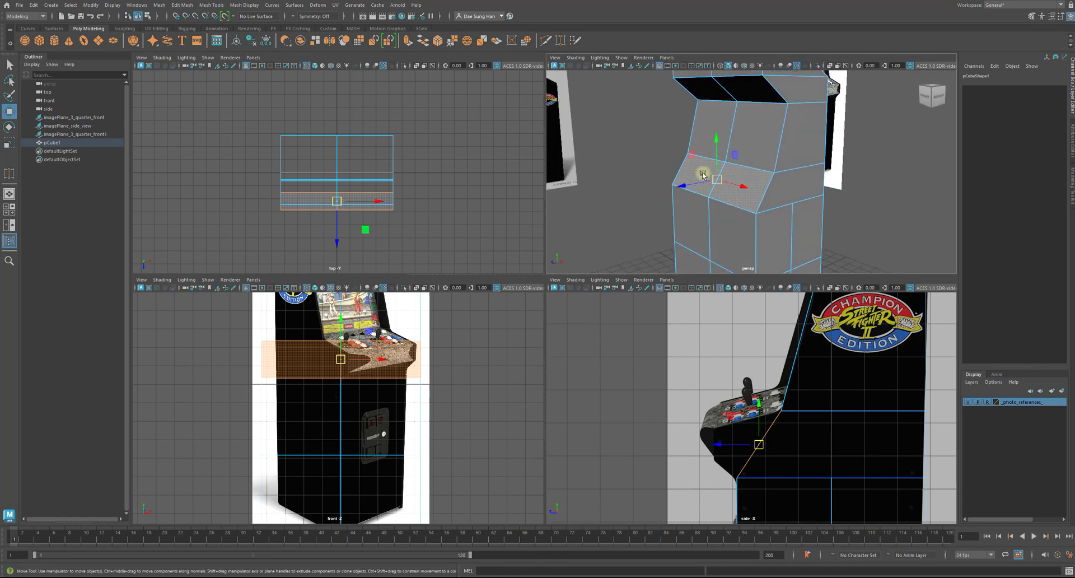
middle_click_drag(499, 384, 77, 367, "alt")
left_click_drag(704, 184, 679, 155, "alt")
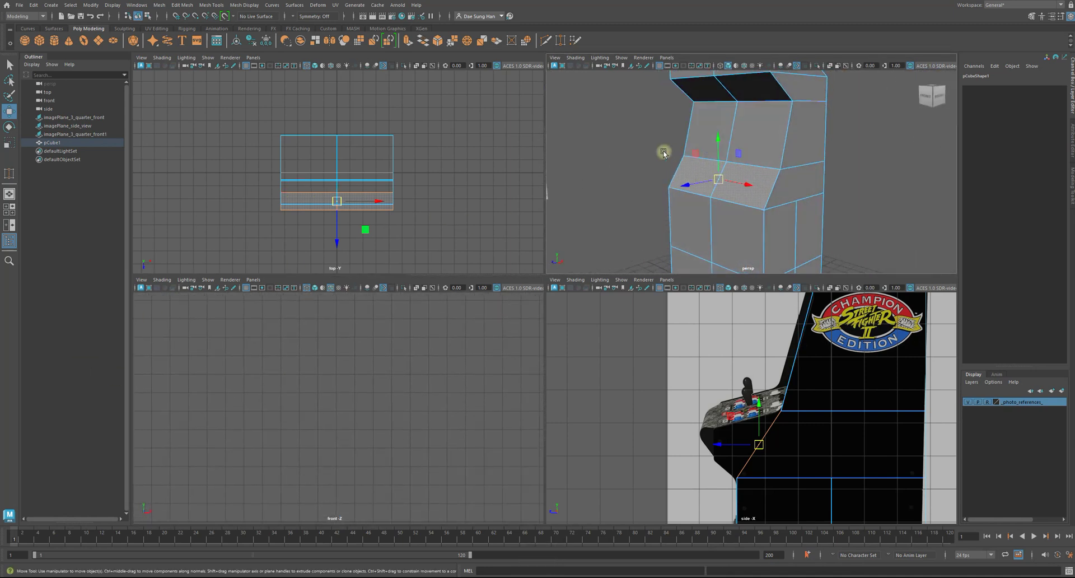
Step: Extrude the two control panel faces with a thickness of 1.8
right_click_drag(603, 133, 613, 156, "shift")
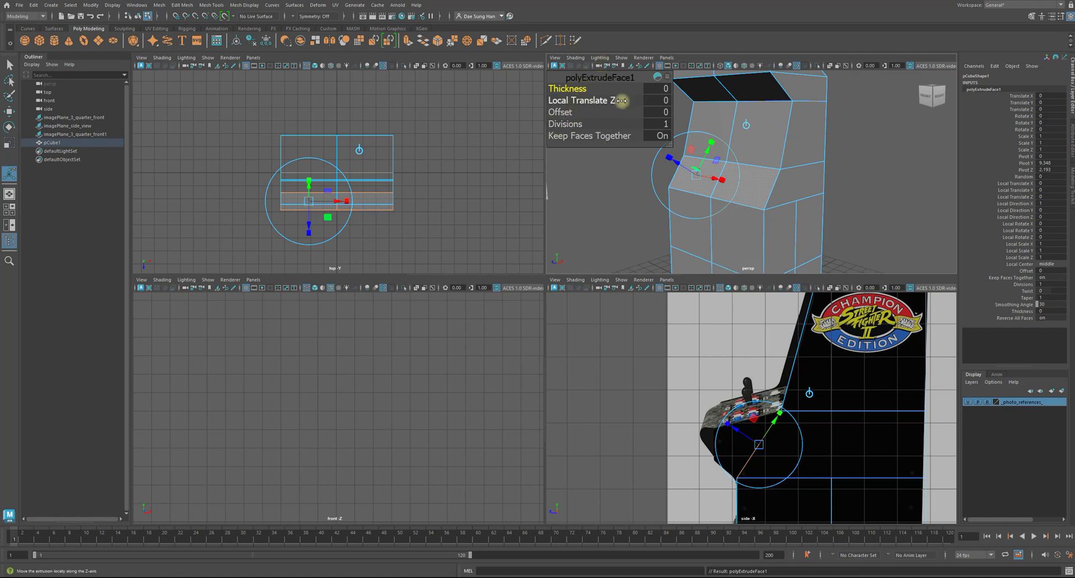
left_click_drag(579, 99, 584, 103)
key("z")
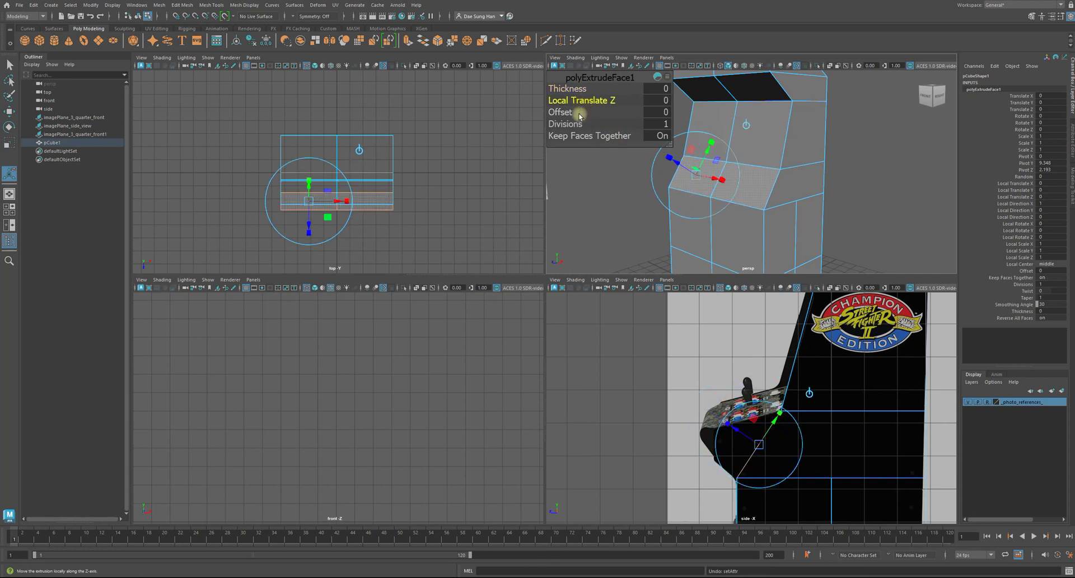
left_click_drag(567, 114, 573, 90)
key("z")
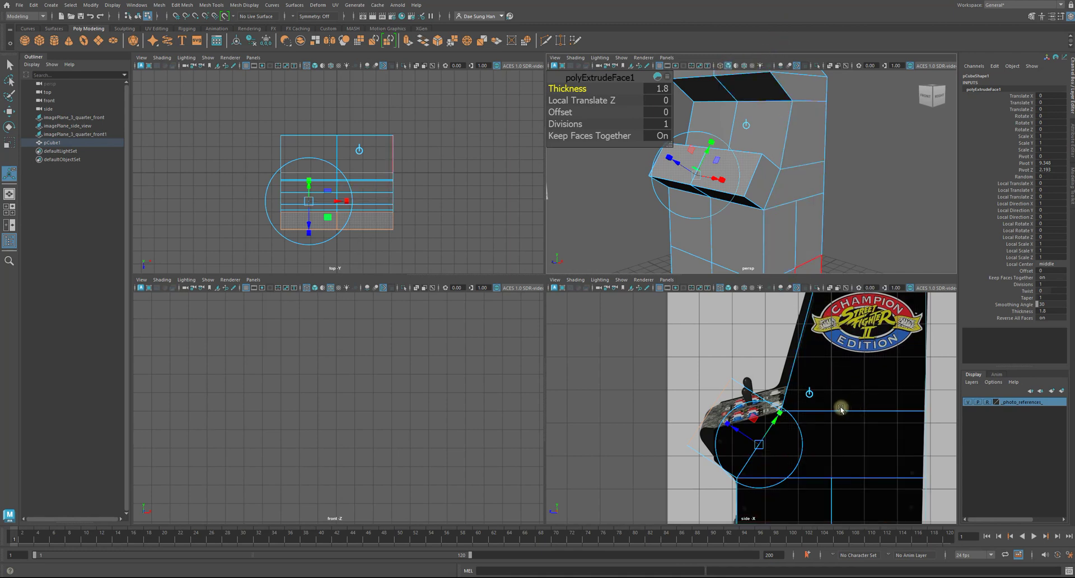
Step: Move the extrusion's lower front vertices onto the underside corner of the control panel in the side-view reference
key("space")
key("w")
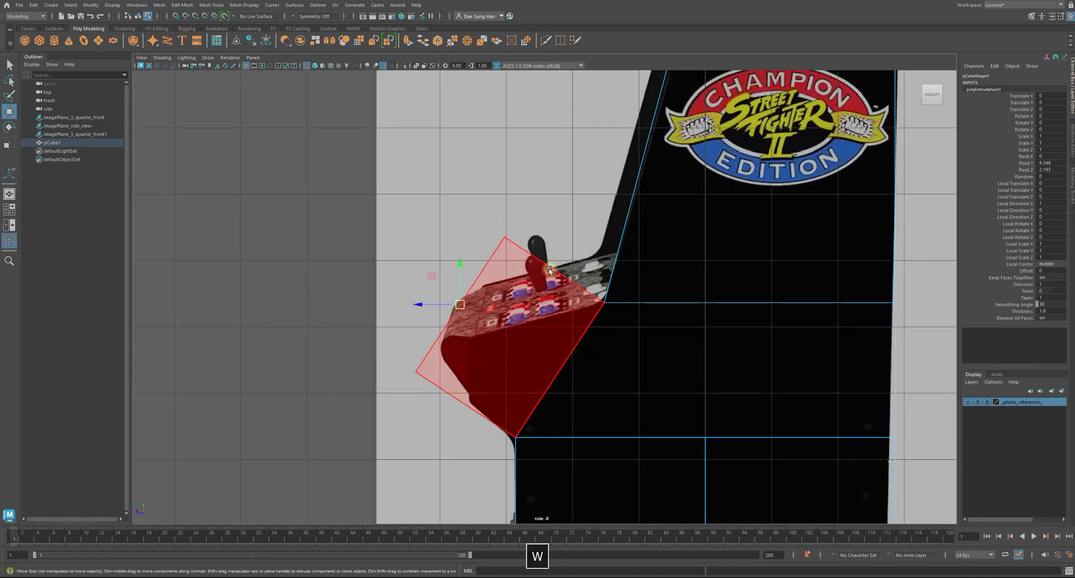
middle_click_drag(505, 204, 535, 223, "alt")
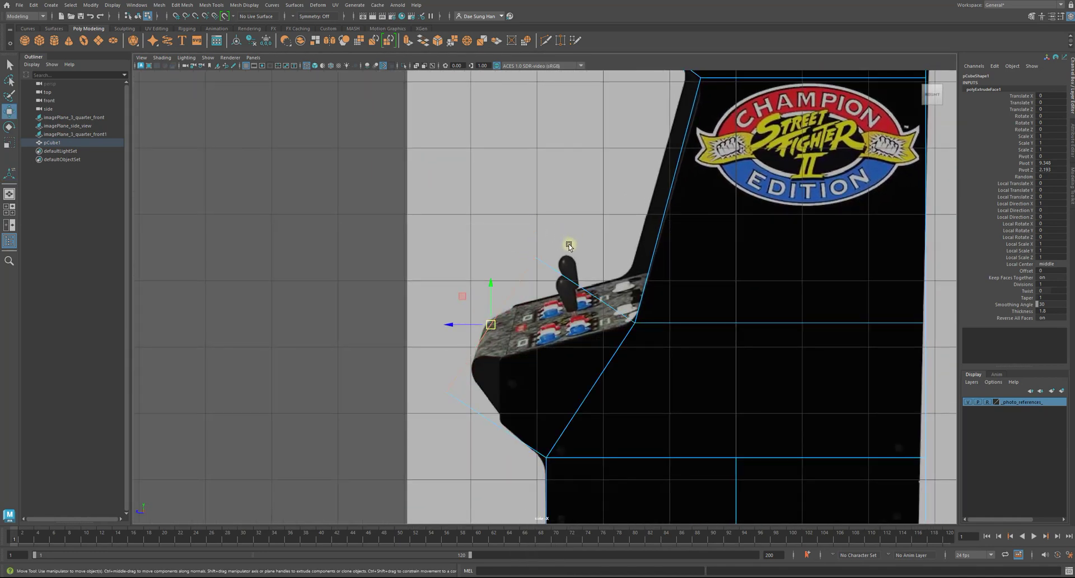
right_click_drag(570, 315, 453, 282)
left_click_drag(391, 338, 391, 338)
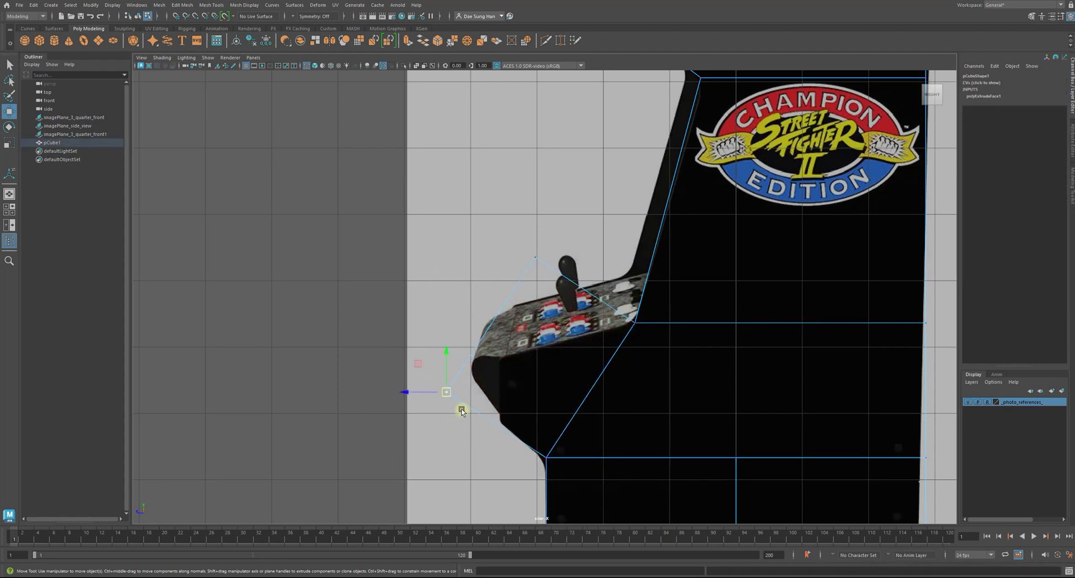
left_click_drag(449, 395, 508, 427)
right_click_drag(507, 427, 644, 288, "alt")
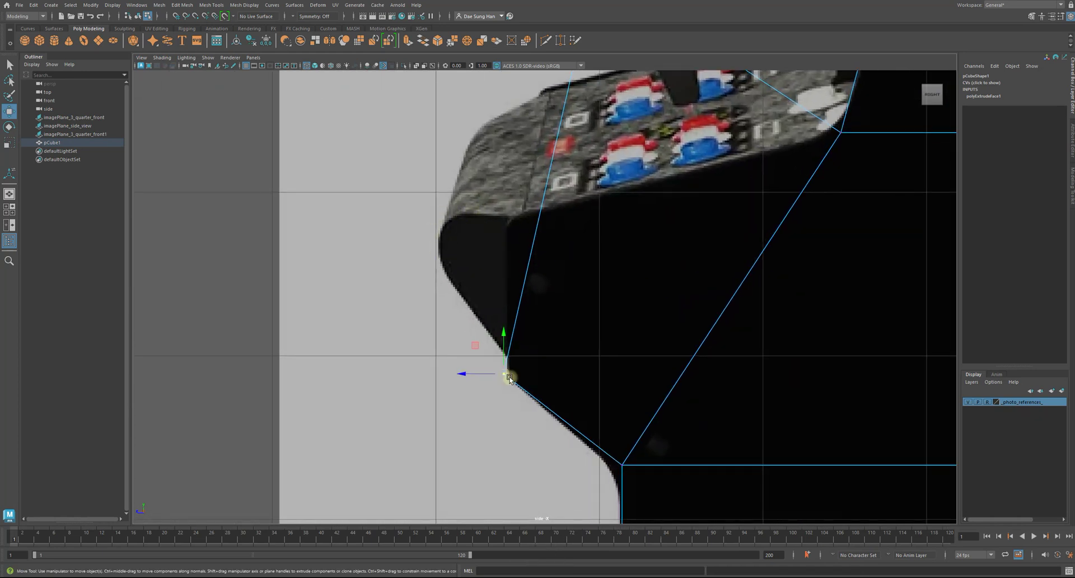
left_click_drag(509, 378, 508, 376)
Step: Move the extrusion's upper front vertices onto the front end of the control panel's top edge in the side-view reference
middle_click_drag(563, 241, 556, 338, "alt")
middle_click_drag(656, 189, 641, 273, "alt")
left_click_drag(595, 134, 491, 414)
middle_click_drag(494, 390, 537, 197, "alt")
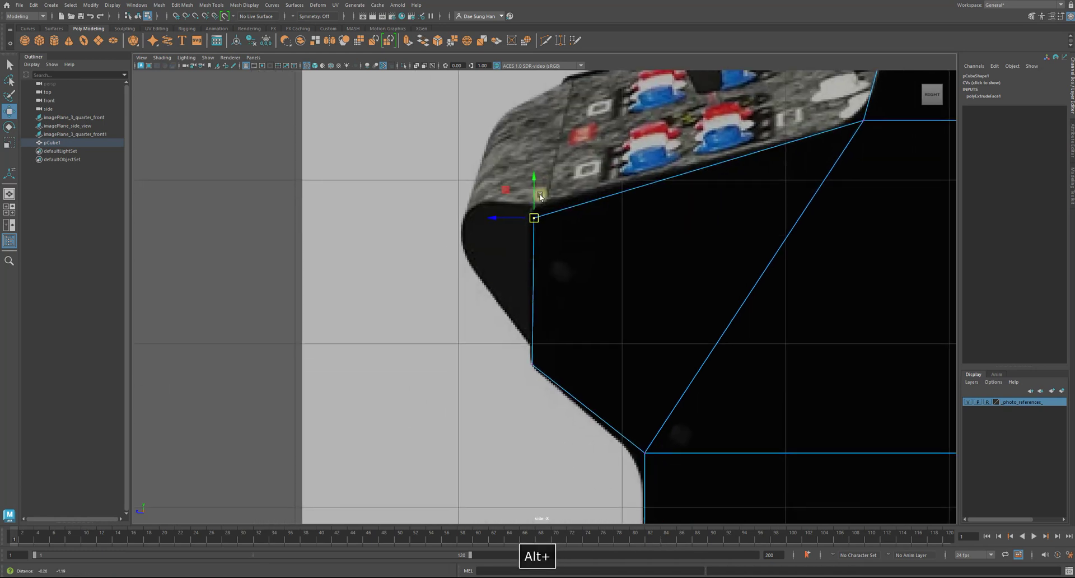
left_click_drag(534, 220, 535, 208)
middle_click_drag(537, 211, 565, 244, "alt")
Step: Select the extrusion's upper and lower front vertices and flatten them along Z into a vertical front face
left_click_drag(556, 387, 439, 163)
middle_click_drag(914, 169, 916, 168, "alt")
middle_click_drag(563, 263, 545, 223, "alt")
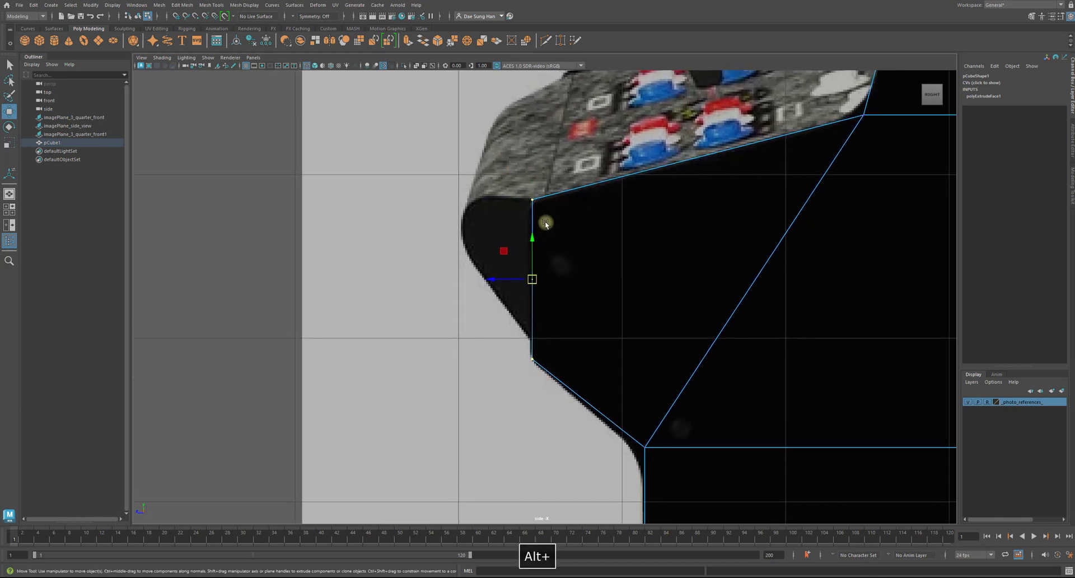
key("r")
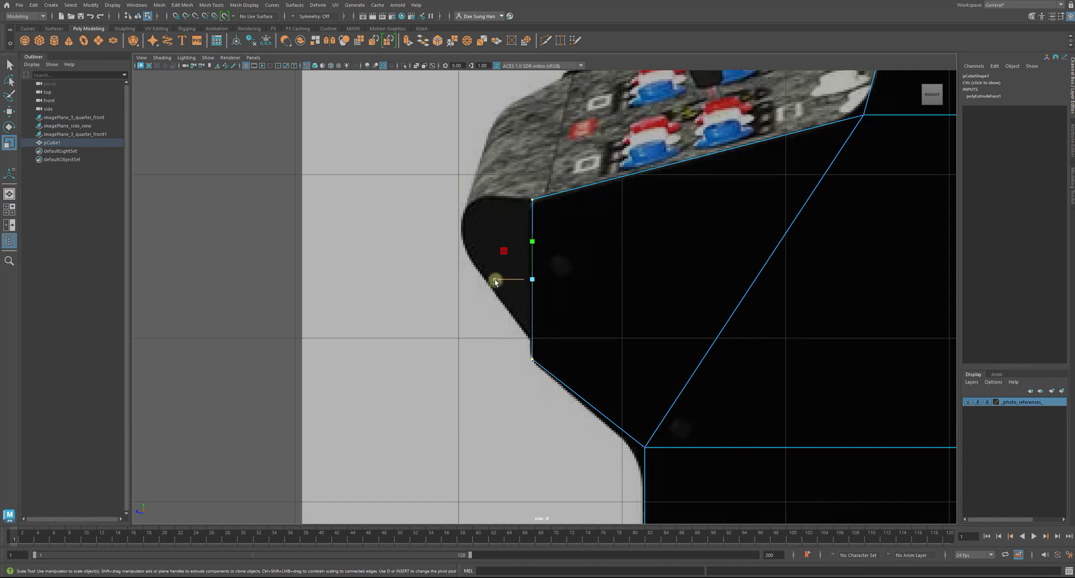
left_click_drag(495, 281, 530, 280)
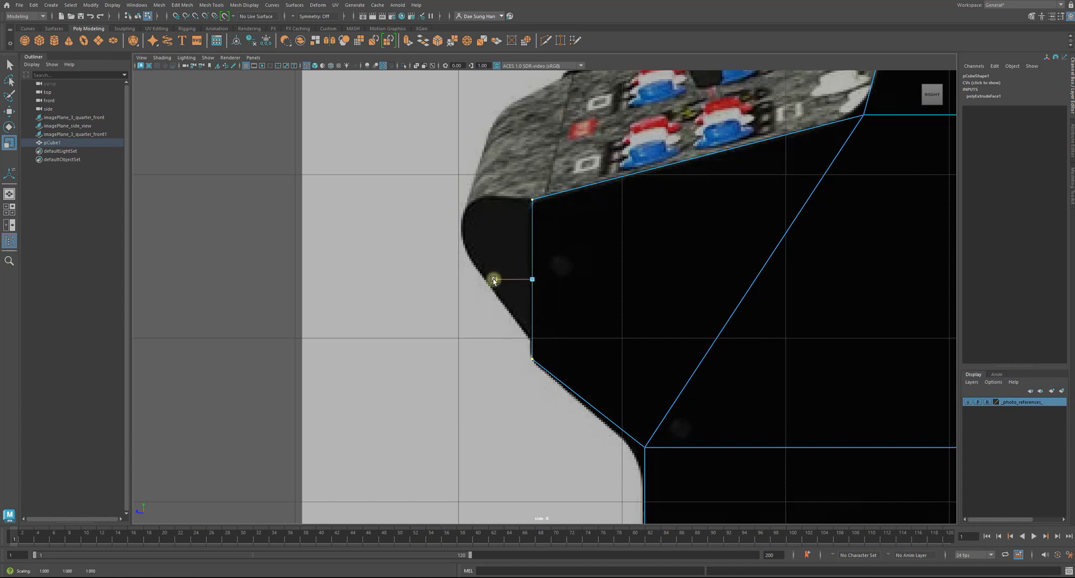
key("w")
Step: Compare the extruded control panel with the reference silhouette in the side and perspective views
right_click_drag(571, 319, 636, 263, "alt")
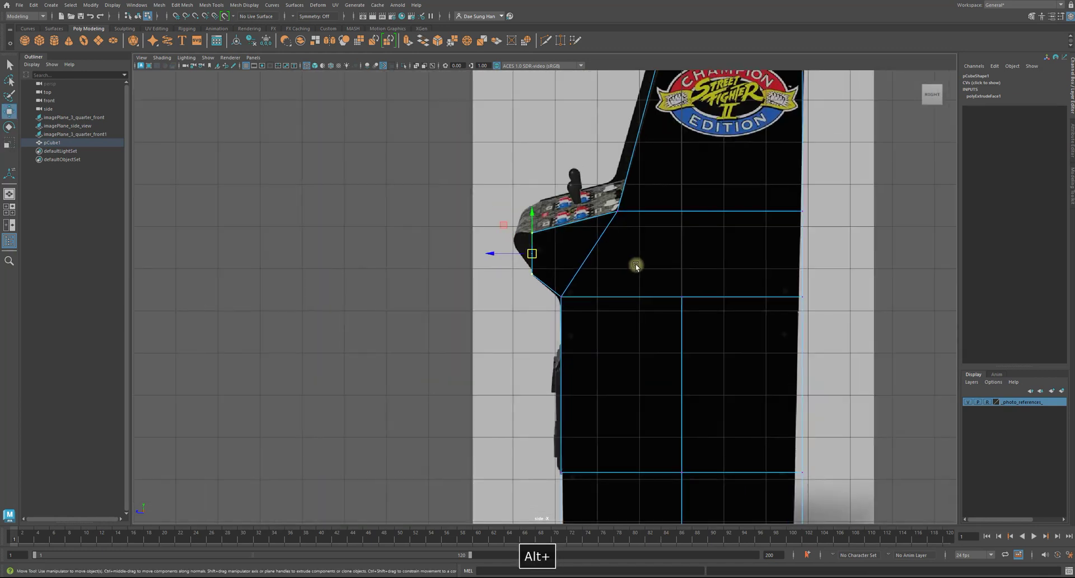
left_click(405, 293)
right_click_drag(439, 209, 707, 324, "alt")
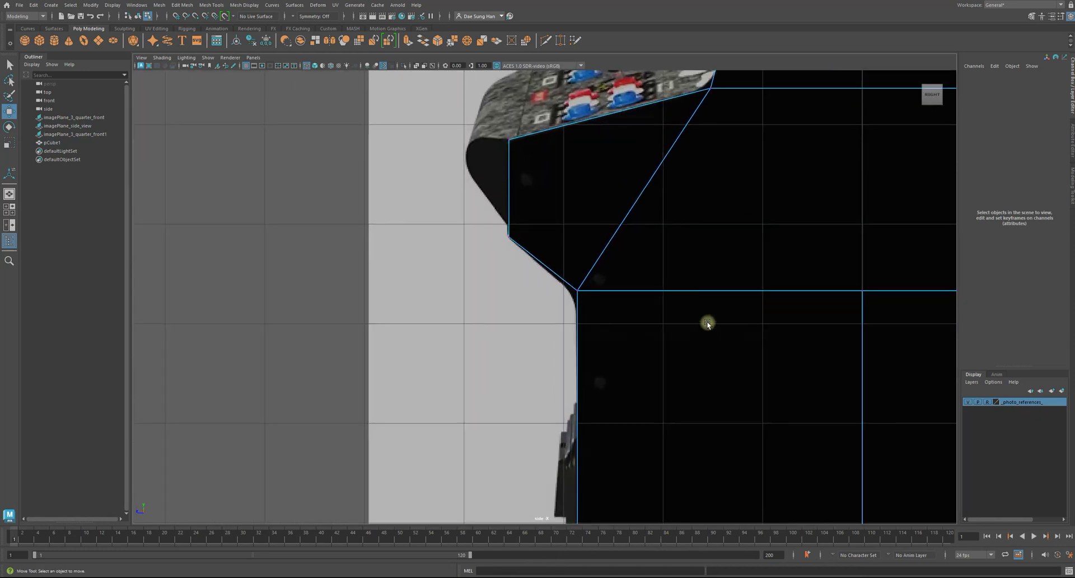
right_click_drag(578, 291, 507, 288, "alt")
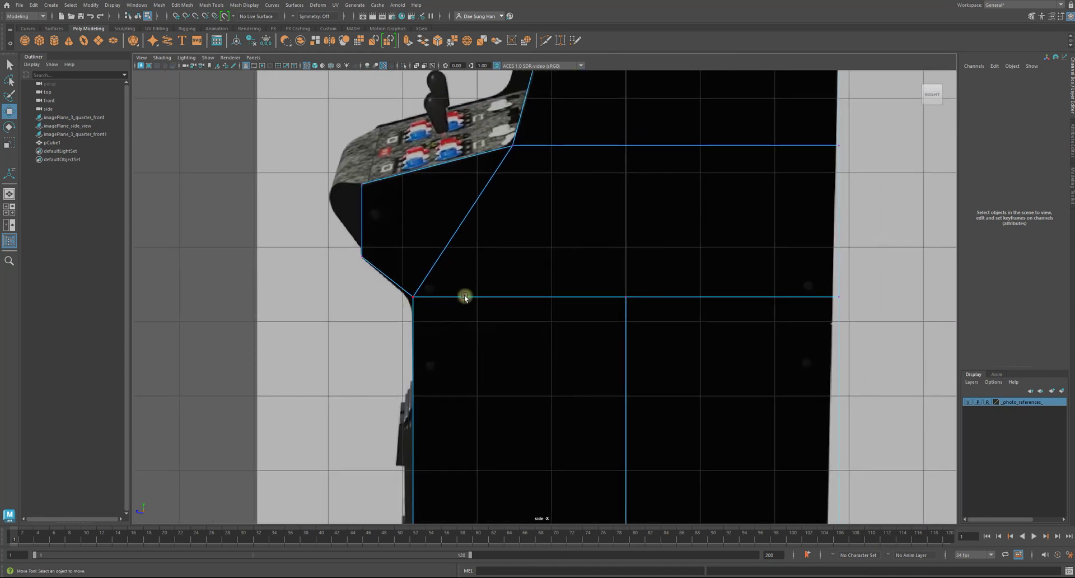
right_click_drag(442, 296, 586, 343, "alt")
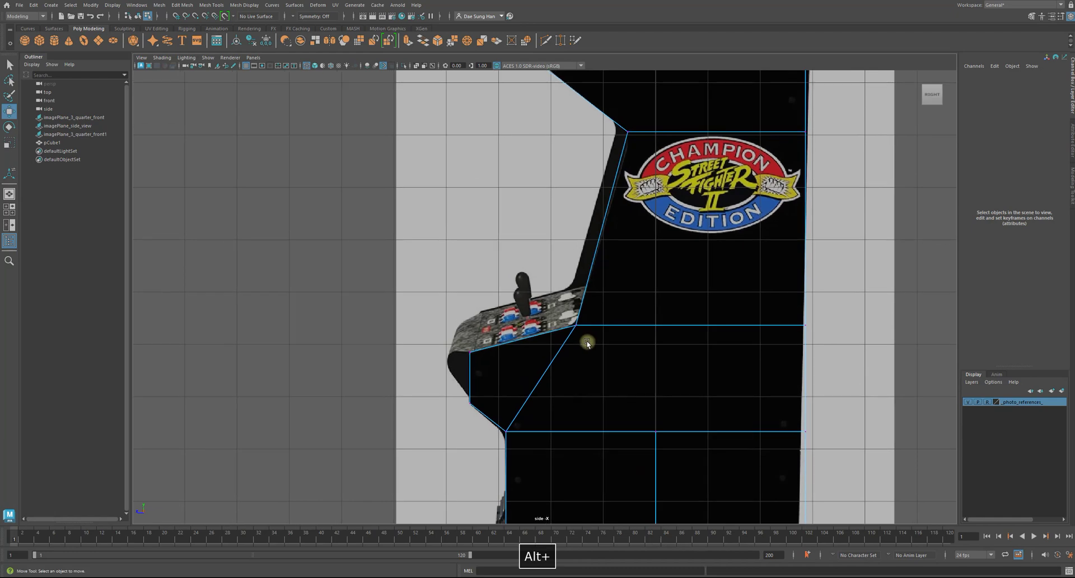
key("space")
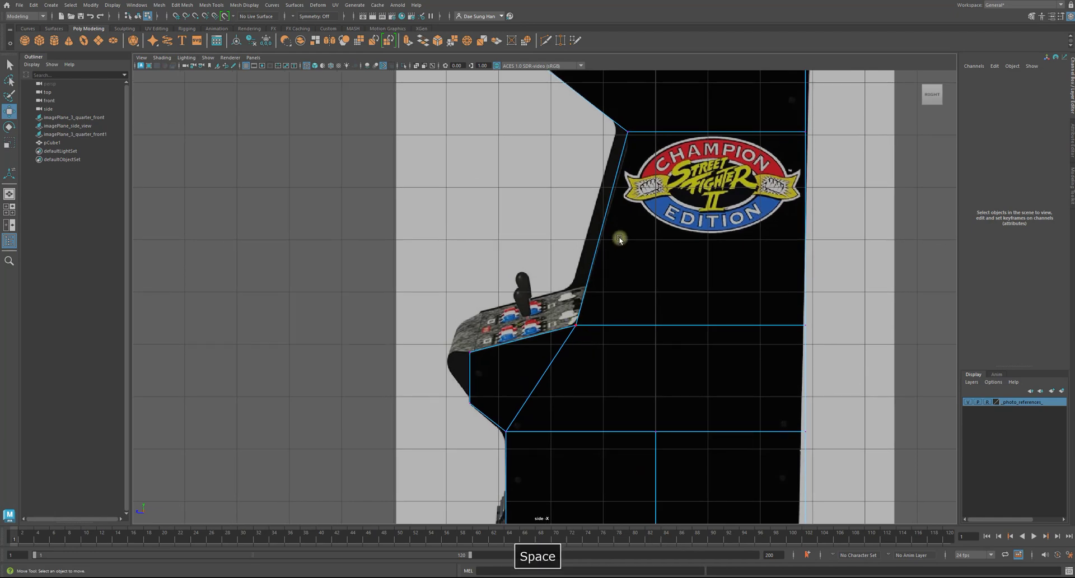
key("space")
left_click_drag(595, 238, 586, 304, "alt")
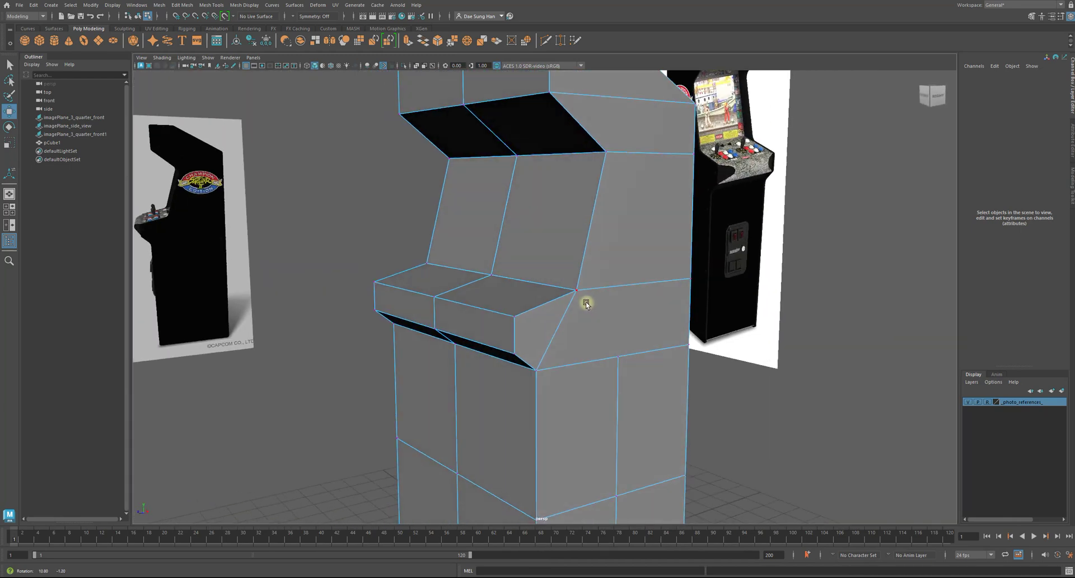
key("space")
key("space")
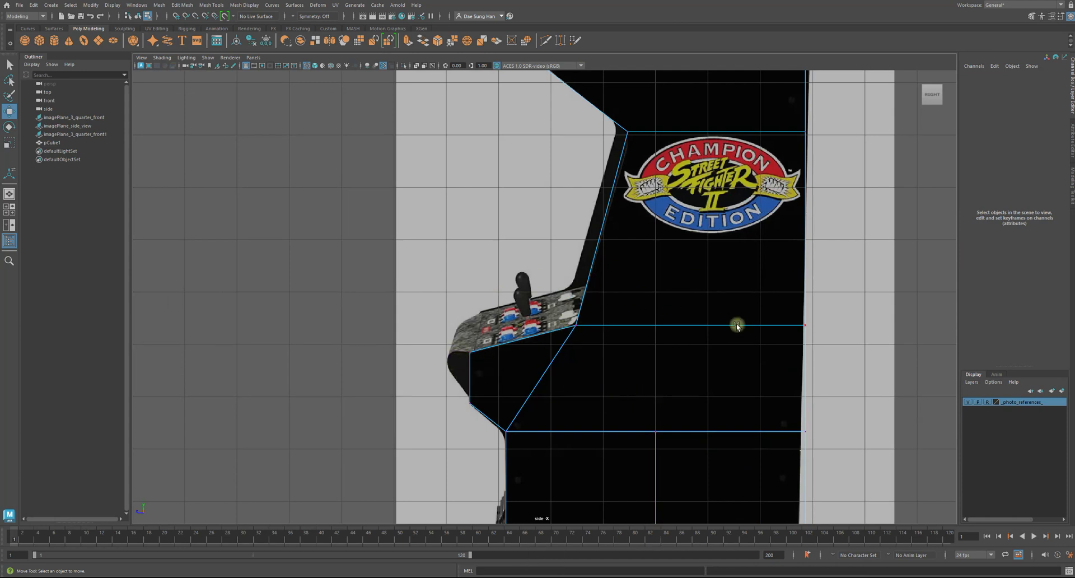
key("space")
key("space")
Step: Examine the unselected cabinet's front proportions against the three-quarter reference images
left_click_drag(777, 330, 500, 251, "alt")
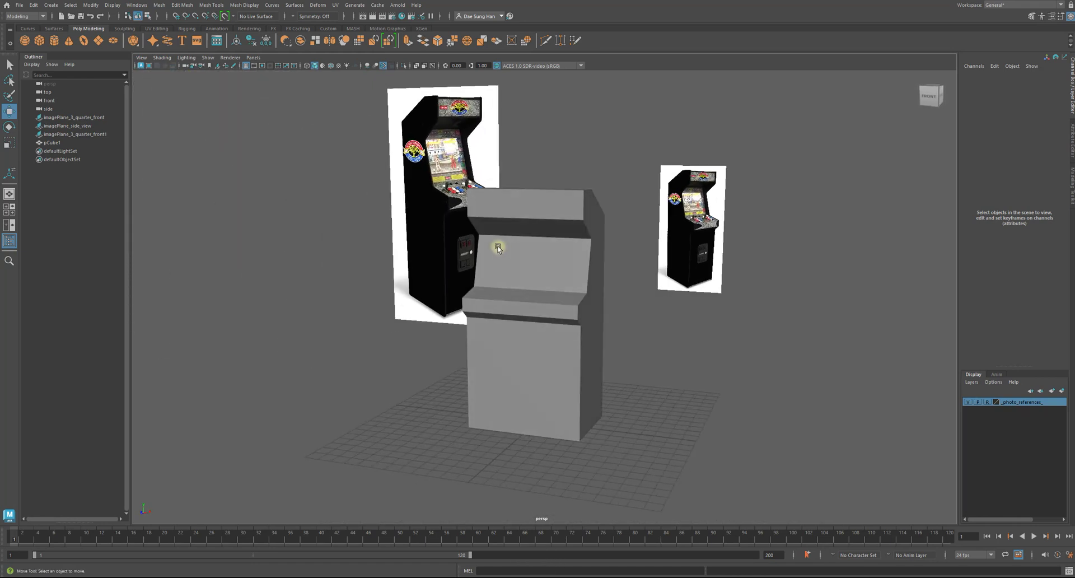
right_click_drag(656, 228, 788, 161, "alt")
left_click_drag(649, 146, 351, 183, "alt")
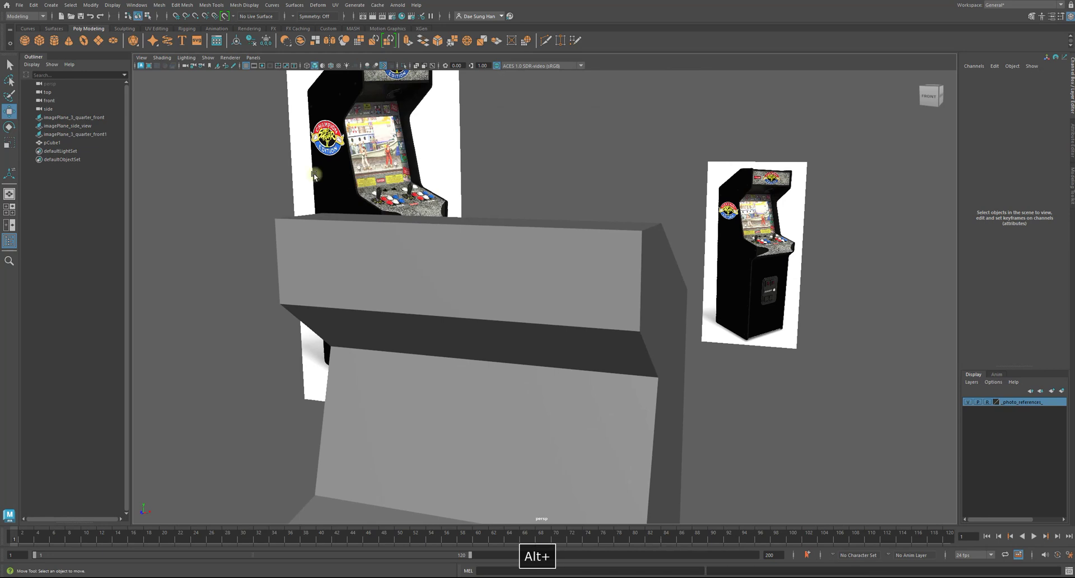
left_click_drag(441, 280, 510, 268, "alt")
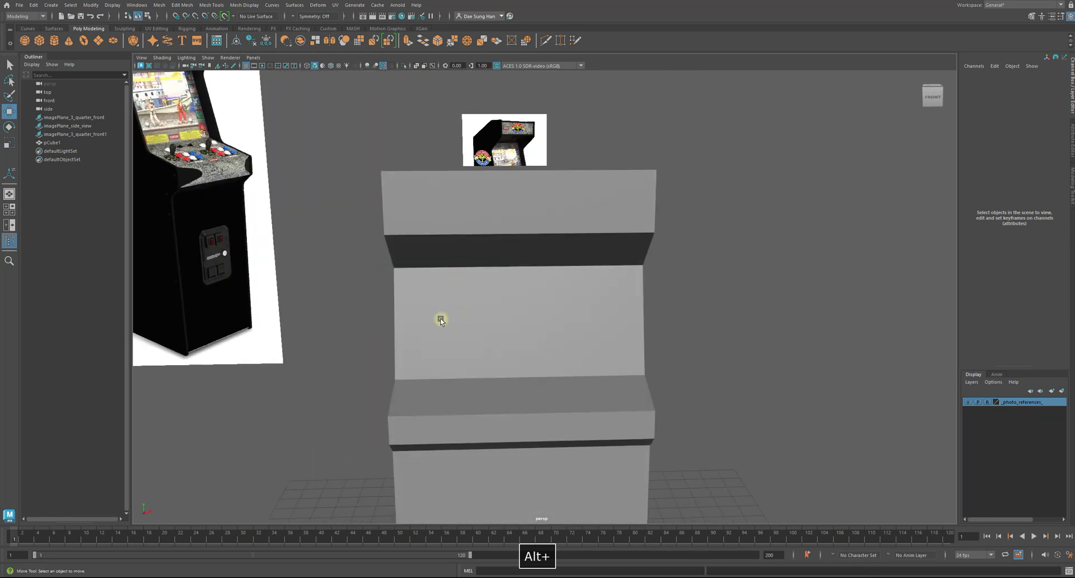
left_click_drag(492, 355, 499, 297, "alt")
scroll(497, 326, "down", 5)
Step: Select the cabinet and narrow its width by scaling X to about 6.7
left_click(532, 283)
left_click_drag(492, 260, 513, 271, "alt")
middle_click_drag(513, 271, 506, 221, "alt")
left_click_drag(485, 248, 556, 255, "alt")
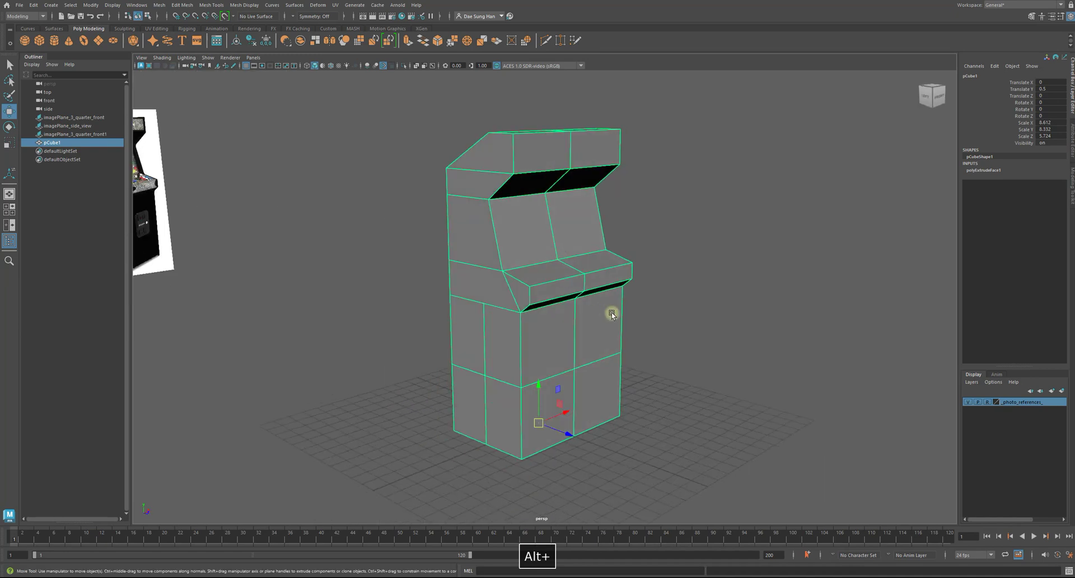
left_click_drag(607, 336, 550, 365, "alt")
right_click_drag(550, 365, 593, 419, "alt")
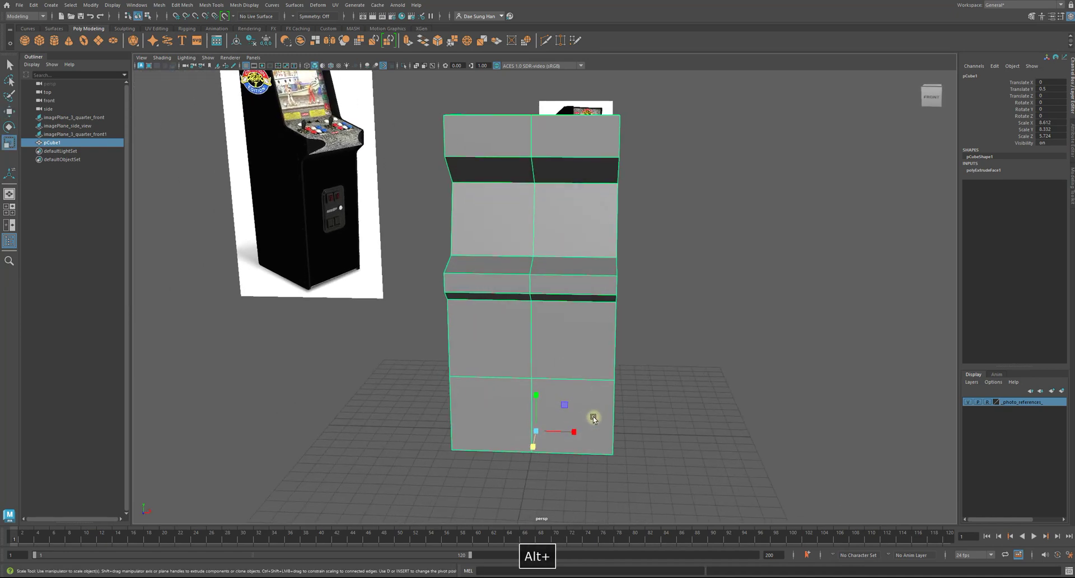
left_click_drag(577, 435, 703, 184)
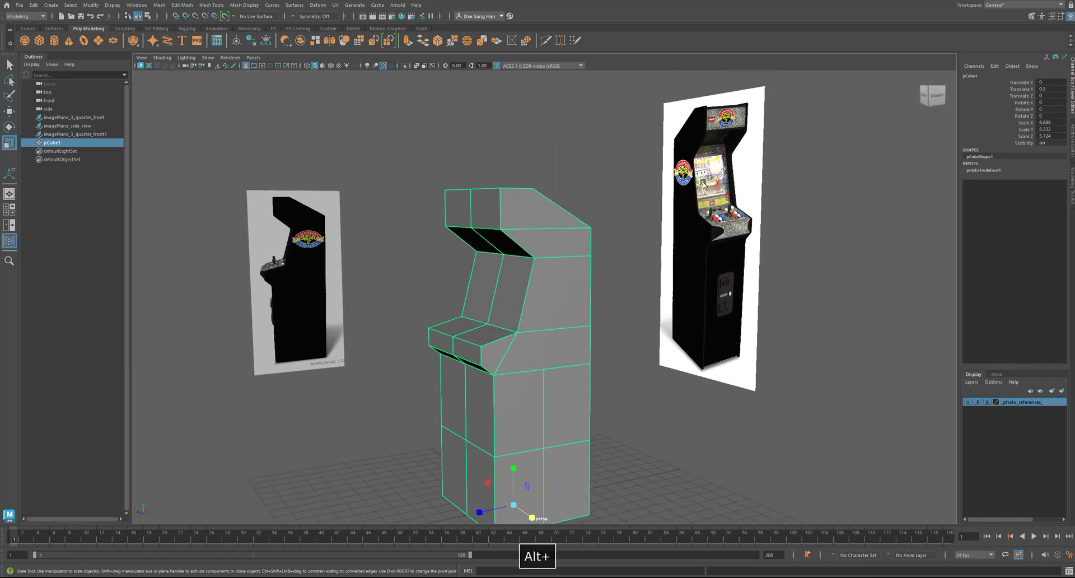
Step: Compare the narrowed cabinet's proportions with the three-quarter references from several angles
middle_click_drag(746, 152, 699, 237, "alt")
right_click_drag(698, 236, 753, 238, "alt")
right_click_drag(551, 252, 482, 264, "alt")
middle_click_drag(490, 269, 521, 196, "alt")
right_click_drag(504, 216, 431, 259, "alt")
left_click_drag(436, 266, 443, 253, "alt")
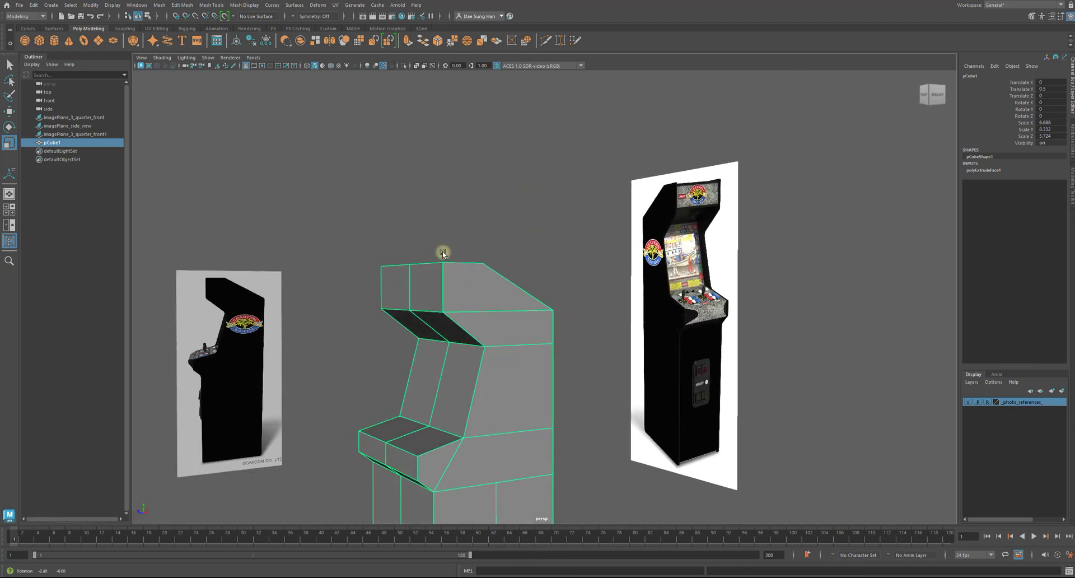
left_click_drag(442, 253, 469, 255, "alt")
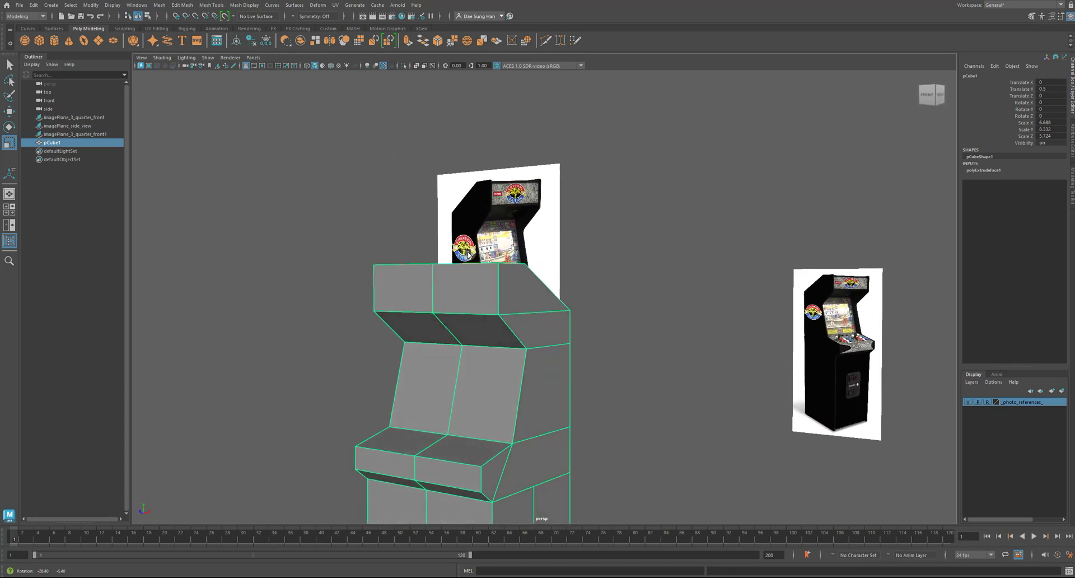
Step: Check the whole cabinet's outline against the side-view reference from top to base
key("space")
key("space")
right_click_drag(675, 331, 583, 309, "alt")
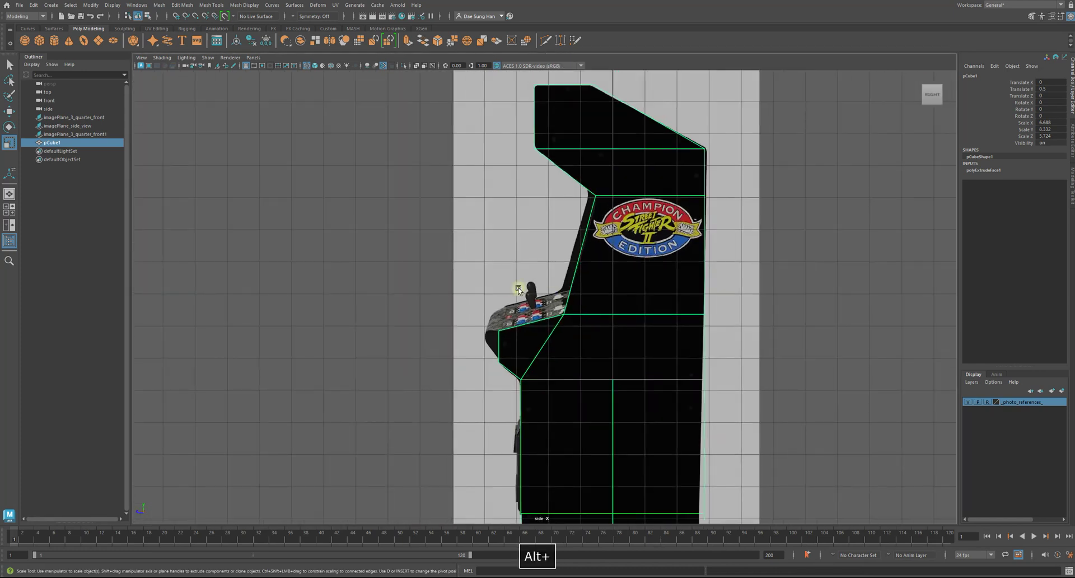
middle_click_drag(586, 361, 567, 258, "alt")
middle_click_drag(636, 275, 630, 358, "alt")
key("space")
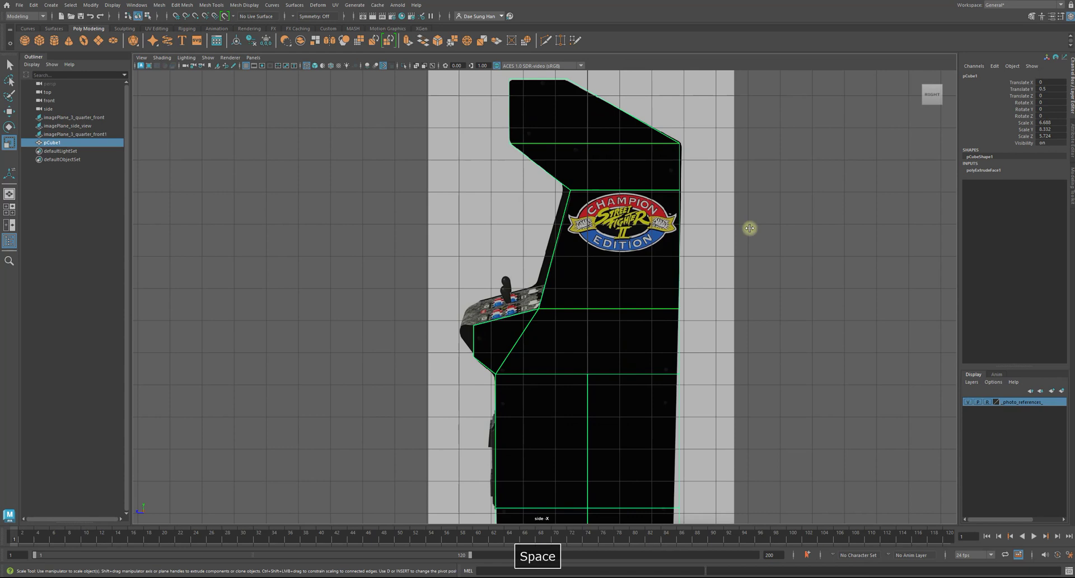
Step: Select the vertical middle edges and the diagonal edges beside the control panel on both sides of the cabinet
key("space")
left_click_drag(621, 331, 572, 112, "alt")
right_click_drag(572, 112, 679, 240, "alt")
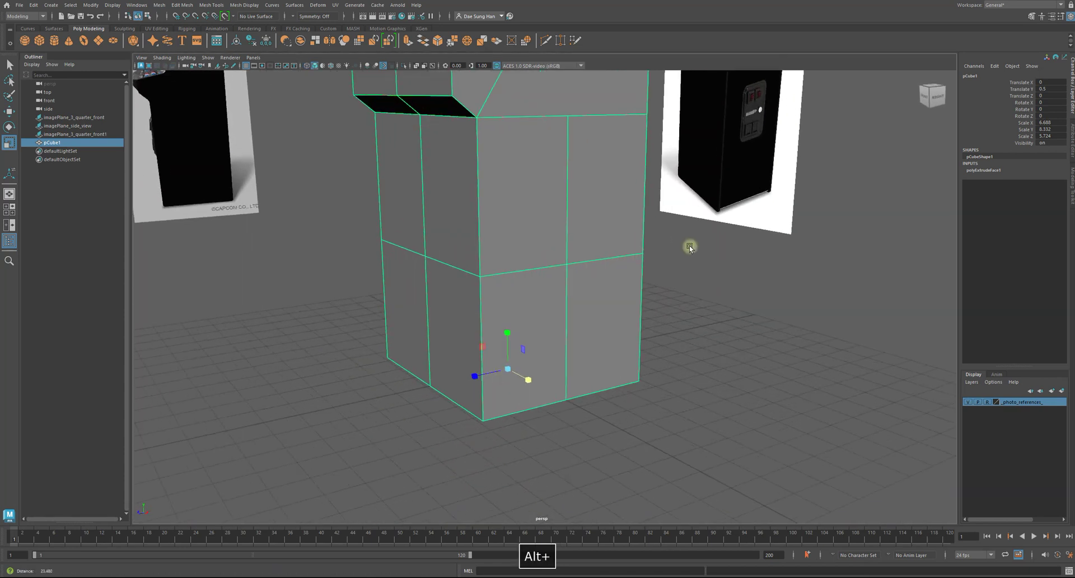
right_click(591, 259)
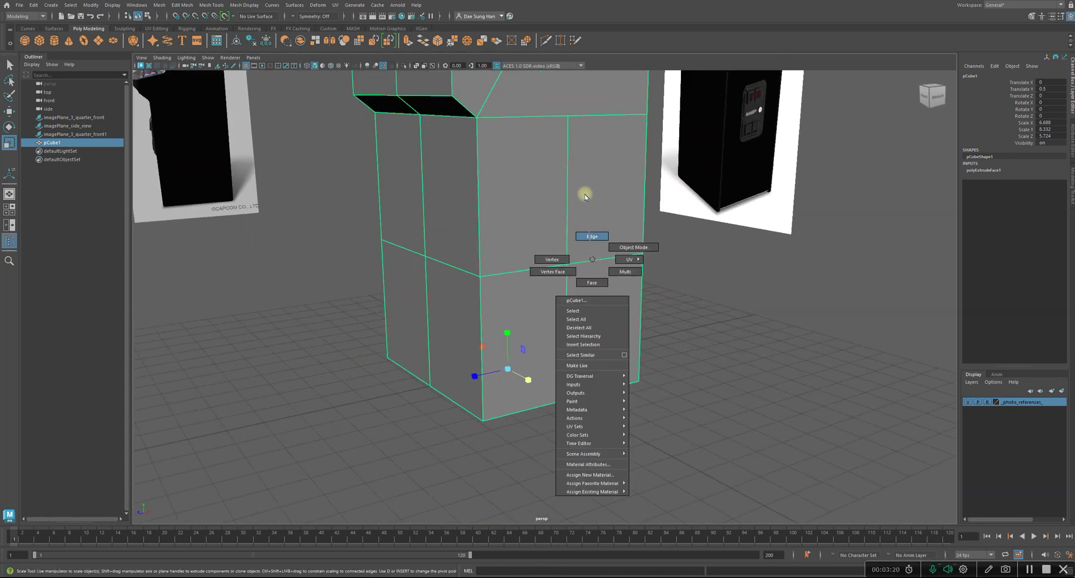
right_click_drag(585, 196, 585, 194)
right_click_drag(774, 280, 655, 238, "alt")
middle_click_drag(655, 238, 659, 319, "alt")
right_click_drag(659, 319, 640, 306, "alt")
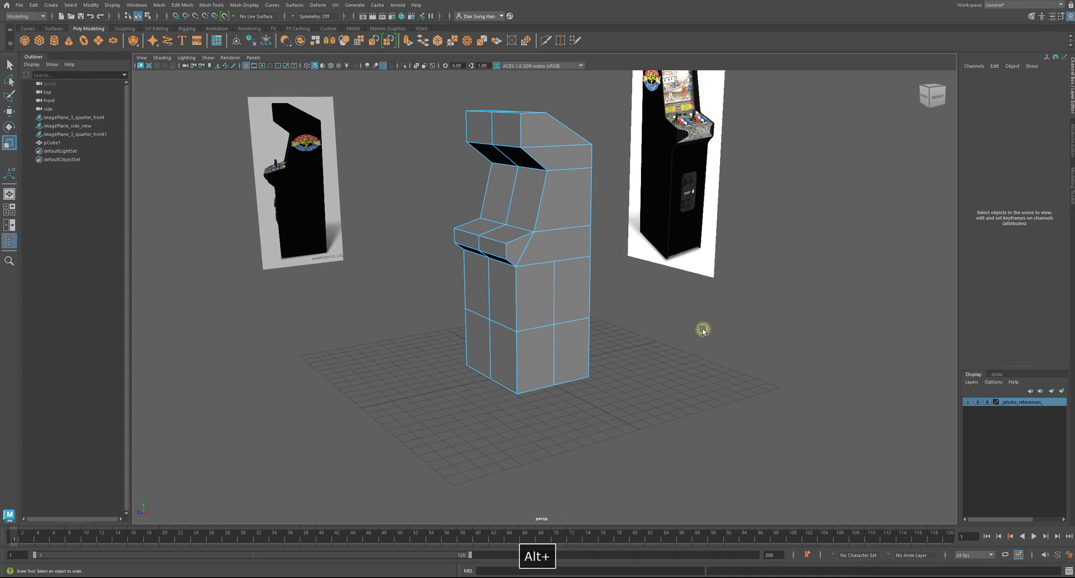
double_click(559, 285)
left_click_drag(614, 324, 455, 247, "alt")
right_click_drag(455, 247, 541, 231, "alt")
middle_click_drag(541, 231, 562, 290, "alt")
left_click(545, 303, "shift")
left_click_drag(455, 286, 563, 310, "alt")
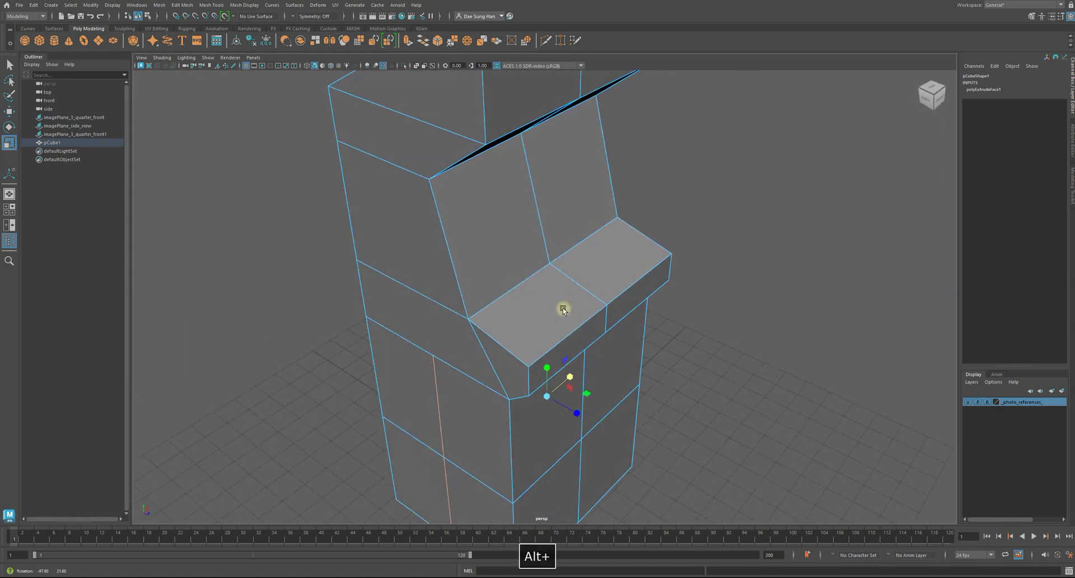
left_click_drag(484, 353, 729, 323, "alt")
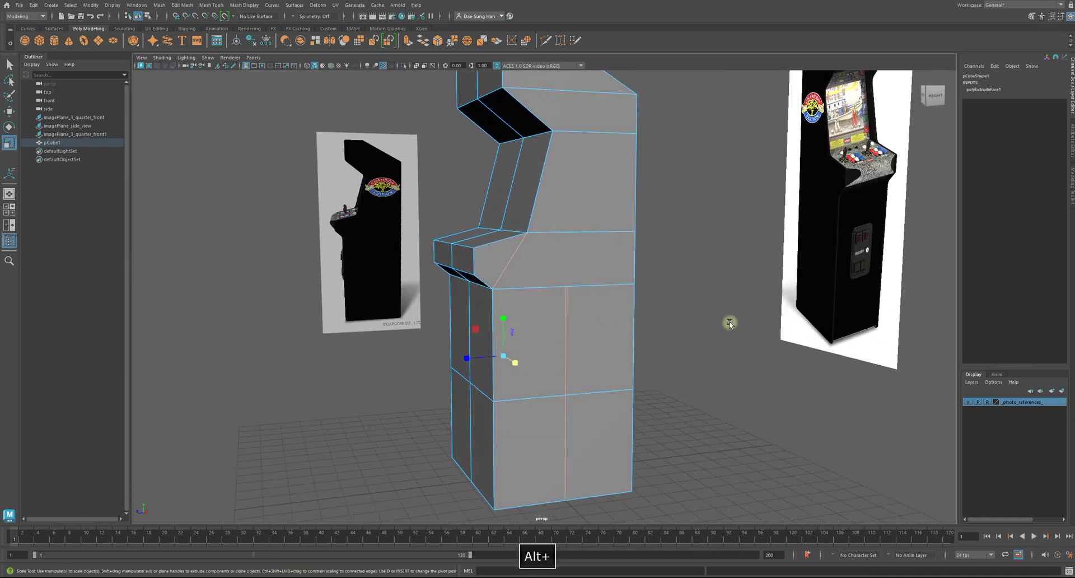
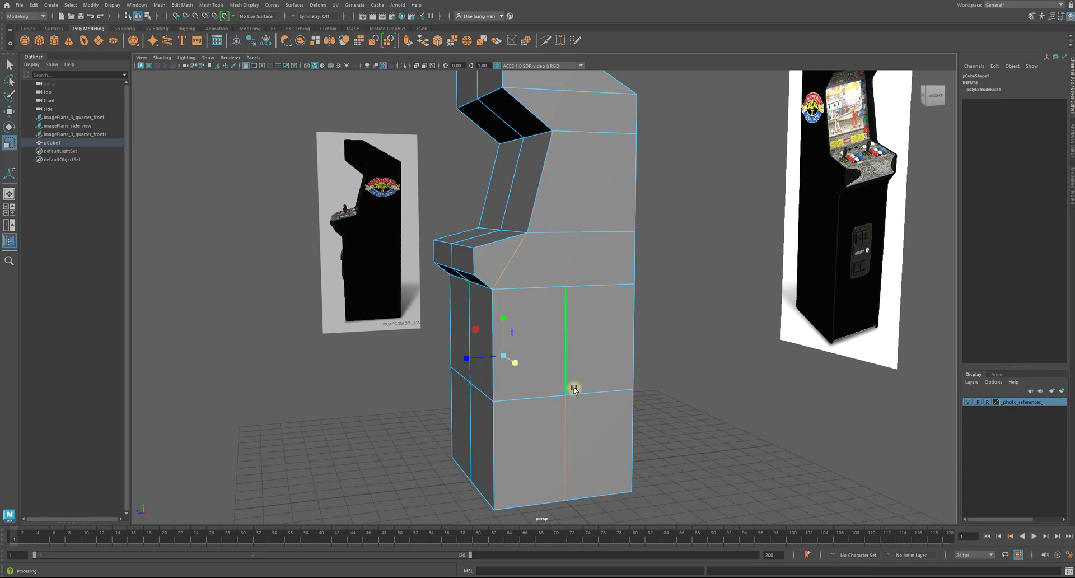
Step: Try moving the vertices halfway up the cabinet's lower side and front, and undo the moves
left_click(565, 396)
key("w")
left_click_drag(565, 395, 562, 378)
key("z")
left_click_drag(630, 388, 519, 350, "alt")
left_click_drag(498, 389, 496, 388)
left_click_drag(497, 388, 575, 375, "alt")
key("z")
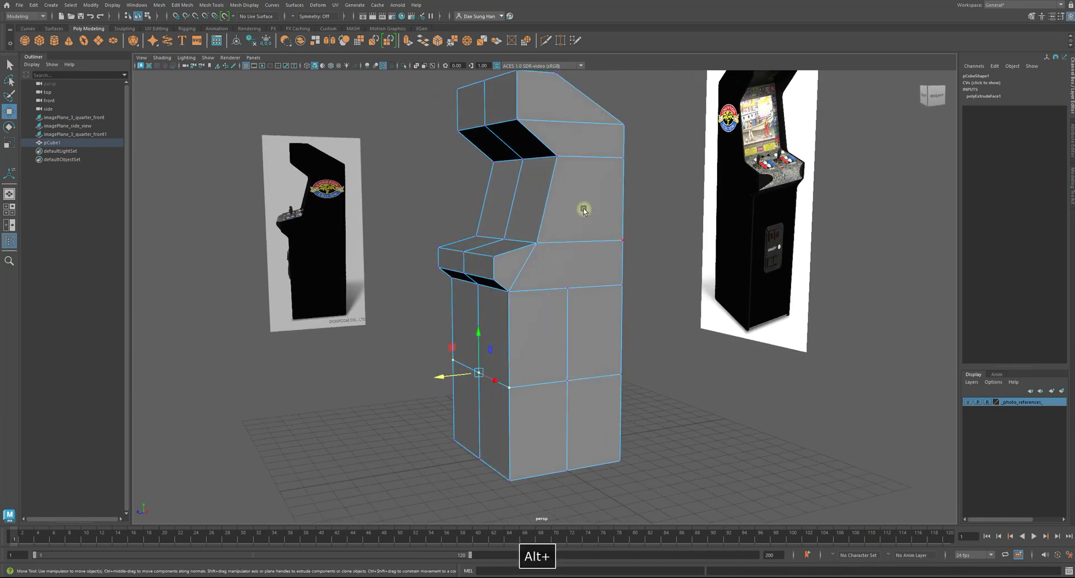
key("z")
key("z")
Step: Delete the selected vertical and diagonal edges from the cabinet's side faces
left_click_drag(475, 173, 446, 221, "alt")
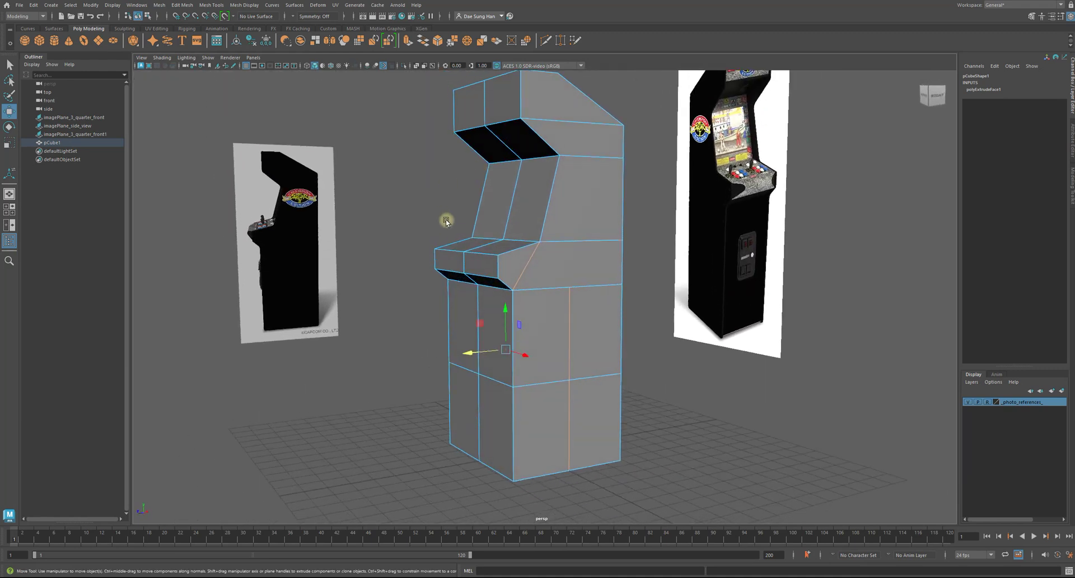
right_click(417, 197, "shift")
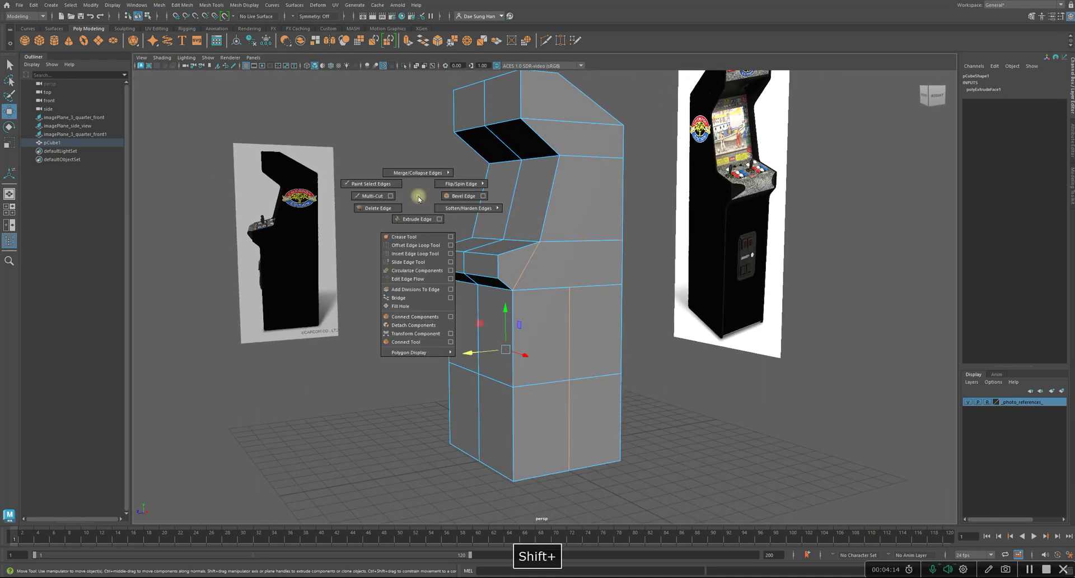
left_click_drag(413, 211, 618, 264, "alt")
left_click_drag(525, 250, 546, 200, "alt")
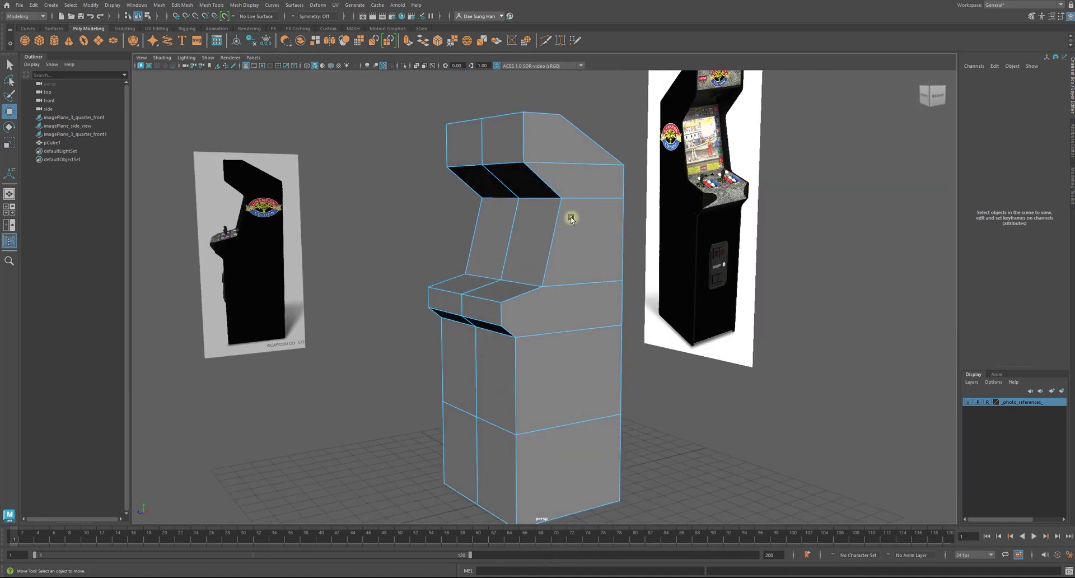
Step: Select all the horizontal edges crossing both side faces of the cabinet and delete them, leaving the front and back divisions
mouse_move(566, 169)
left_mouse_down("alt")
mouse_move(575, 173)
mouse_move(551, 180)
left_mouse_up("alt")
key("4")
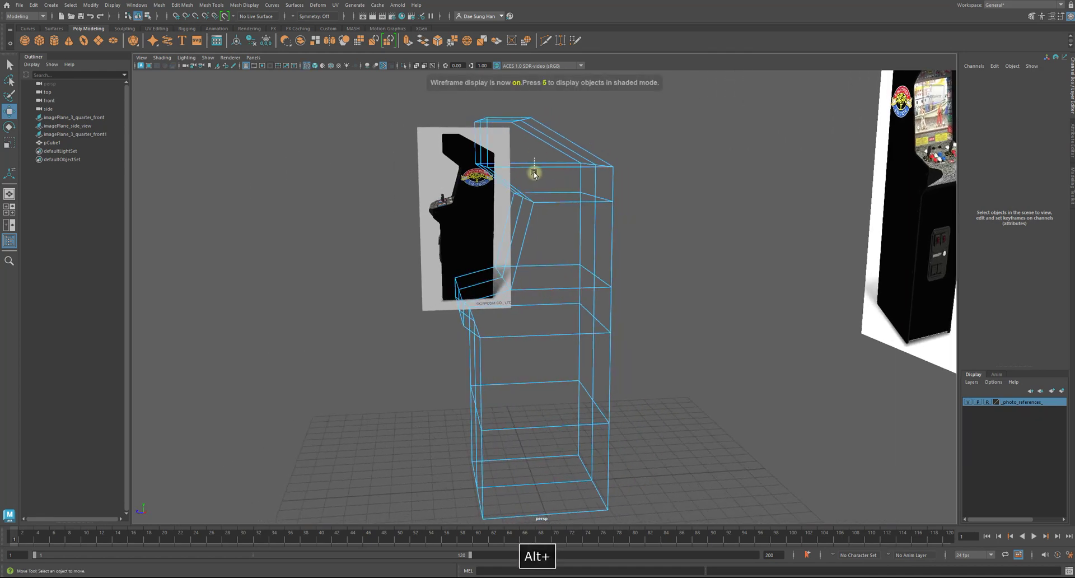
key("5")
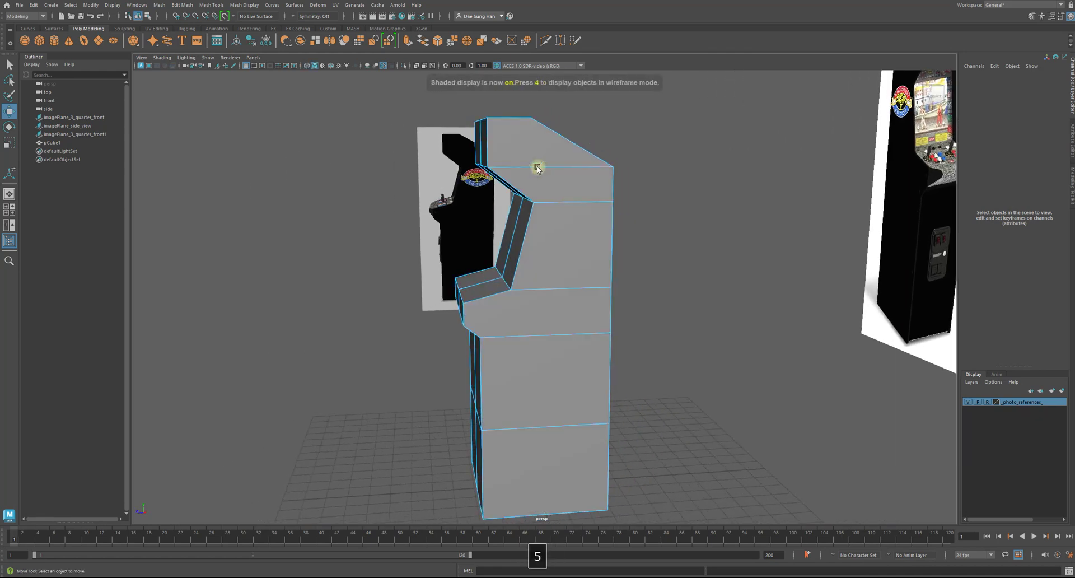
key("4")
right_click_drag(533, 133, 535, 143)
double_click(537, 173)
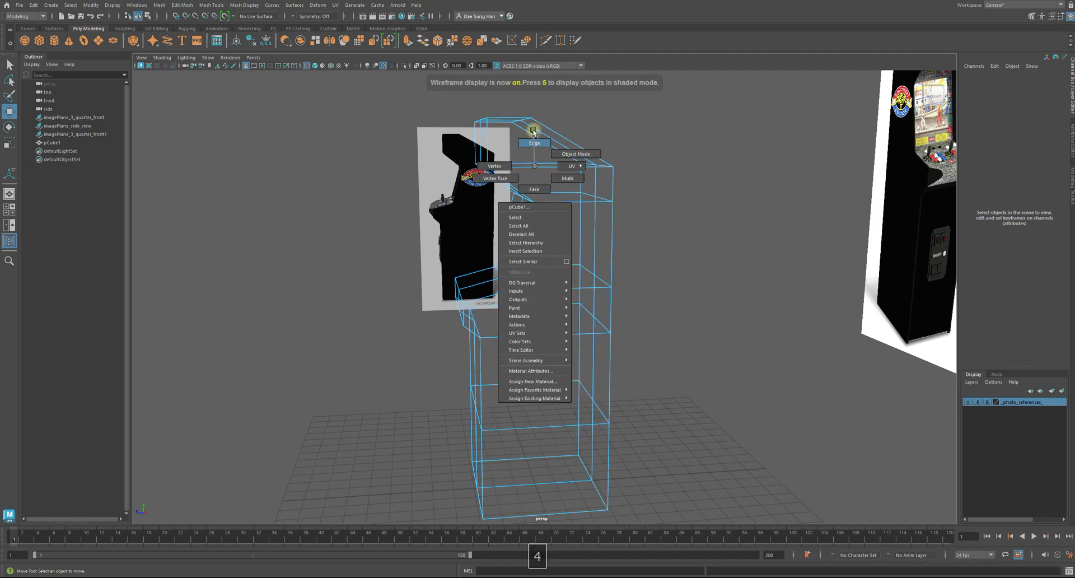
left_click_drag(537, 173, 665, 219, "alt")
left_click_drag(563, 213, 565, 202, "alt")
left_click(565, 203, "shift")
left_click_drag(581, 257, 681, 202, "alt")
middle_click_drag(681, 201, 679, 184, "alt")
left_click_drag(539, 142, 554, 239, "shift")
mouse_move(761, 262)
left_mouse_down("alt")
mouse_move(739, 278)
mouse_move(756, 257)
left_mouse_up("alt")
left_click(551, 295, "shift")
mouse_move(739, 330)
left_mouse_down("alt")
mouse_move(797, 339)
mouse_move(750, 342)
mouse_move(694, 321)
left_mouse_up("alt")
key("5")
scroll(688, 273, "up", 3)
left_click_drag(689, 273, 537, 242, "alt")
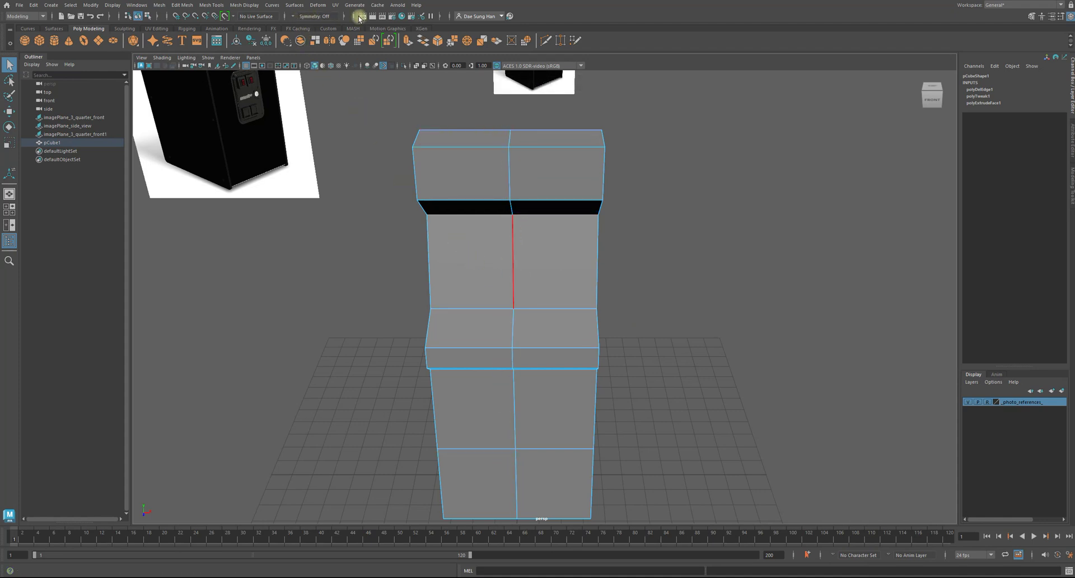
left_click_drag(660, 216, 584, 146, "alt")
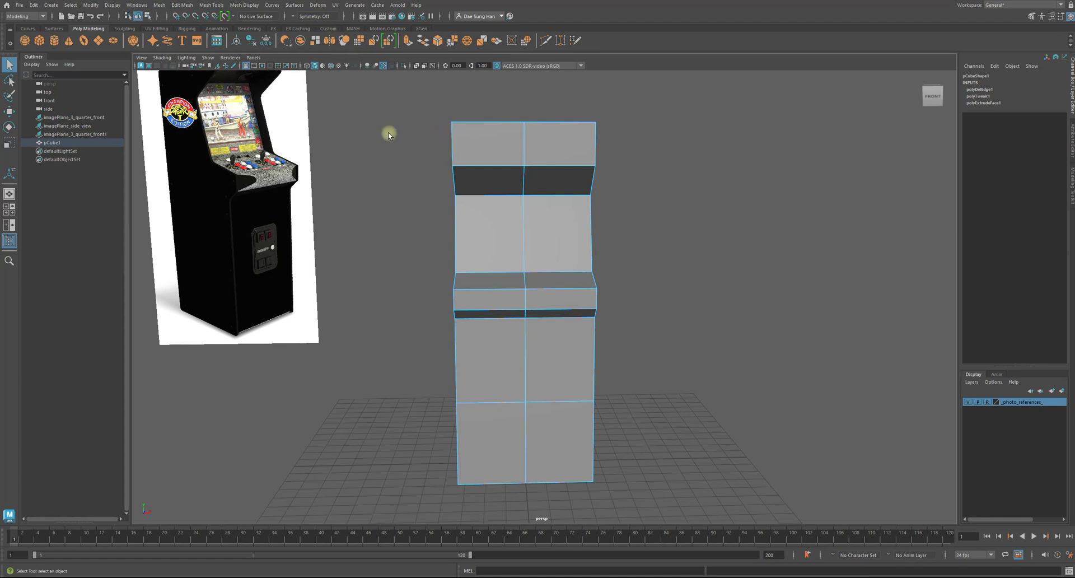
left_click_drag(550, 483, 775, 243, "alt")
right_click(727, 211, "shift")
right_click_drag(727, 211, 707, 234, "shift")
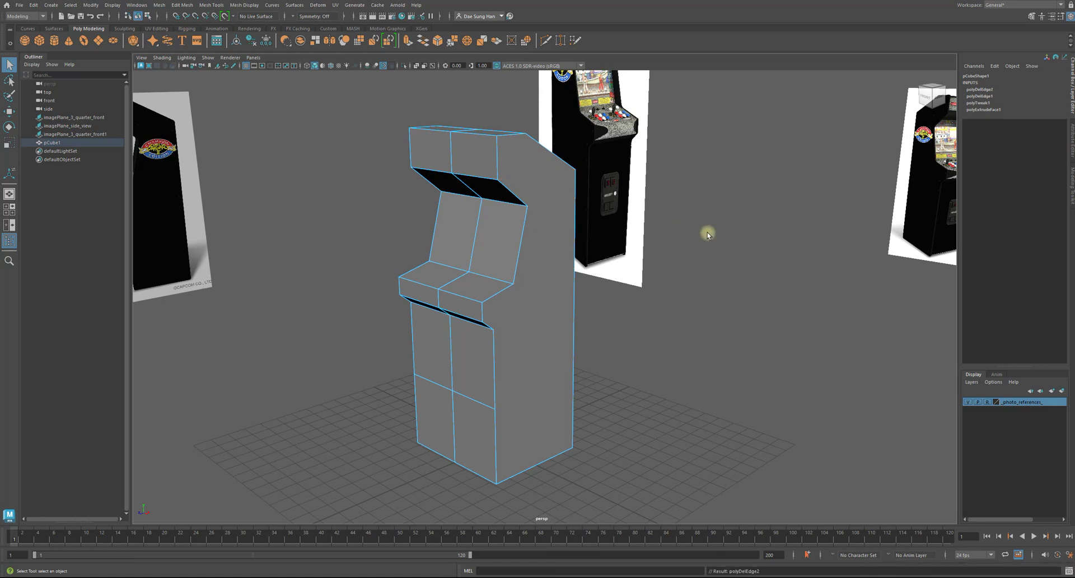
Step: Examine both cleaned side faces and the remaining edge divisions on the cabinet's back
left_click_drag(811, 286, 710, 280, "alt")
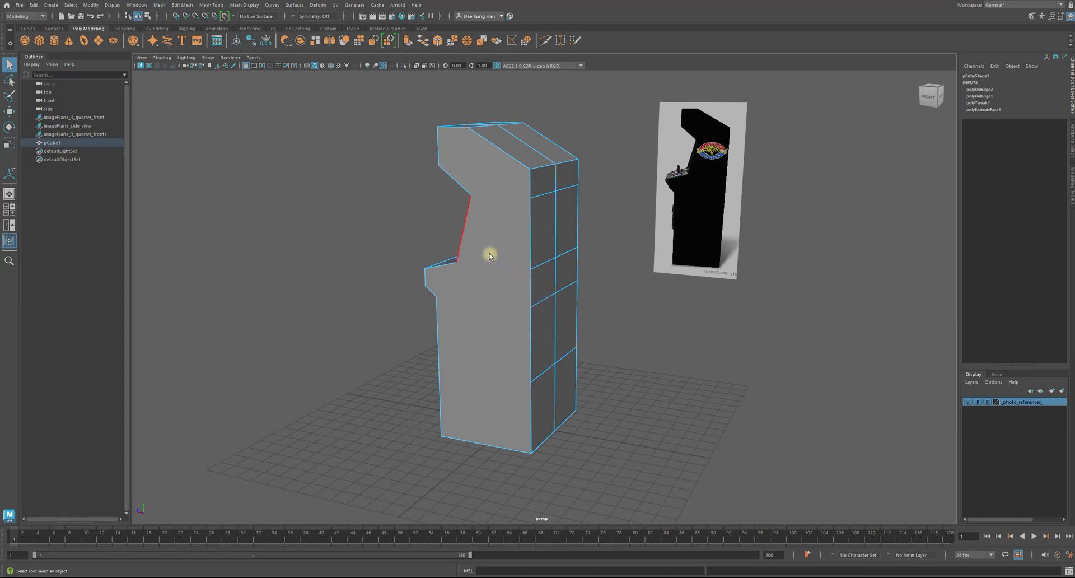
left_click_drag(610, 266, 579, 123, "alt")
left_click_drag(635, 311, 566, 282, "alt")
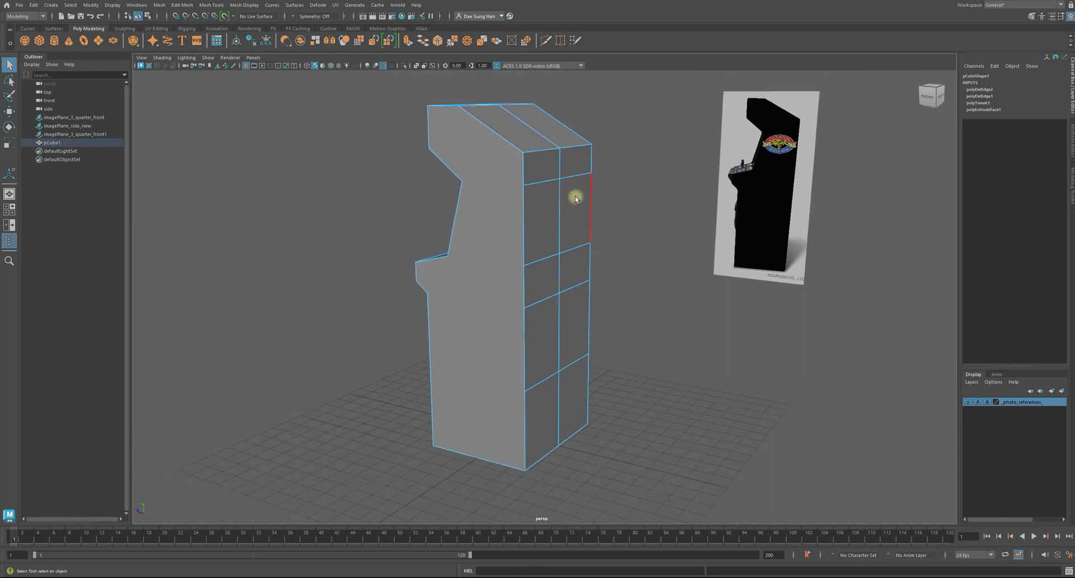
left_click_drag(533, 259, 573, 202, "alt")
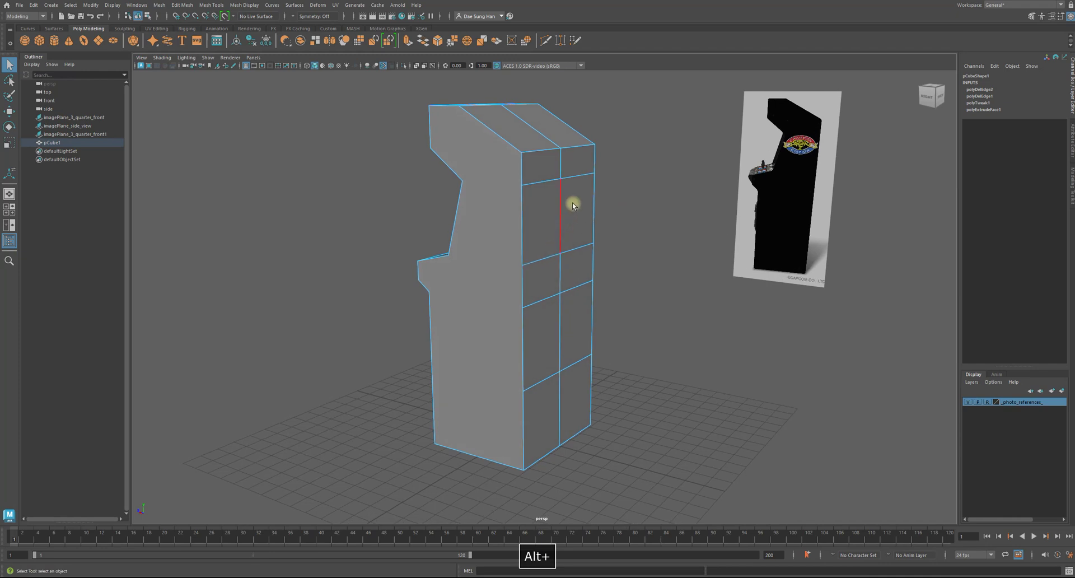
right_click(574, 197, "shift")
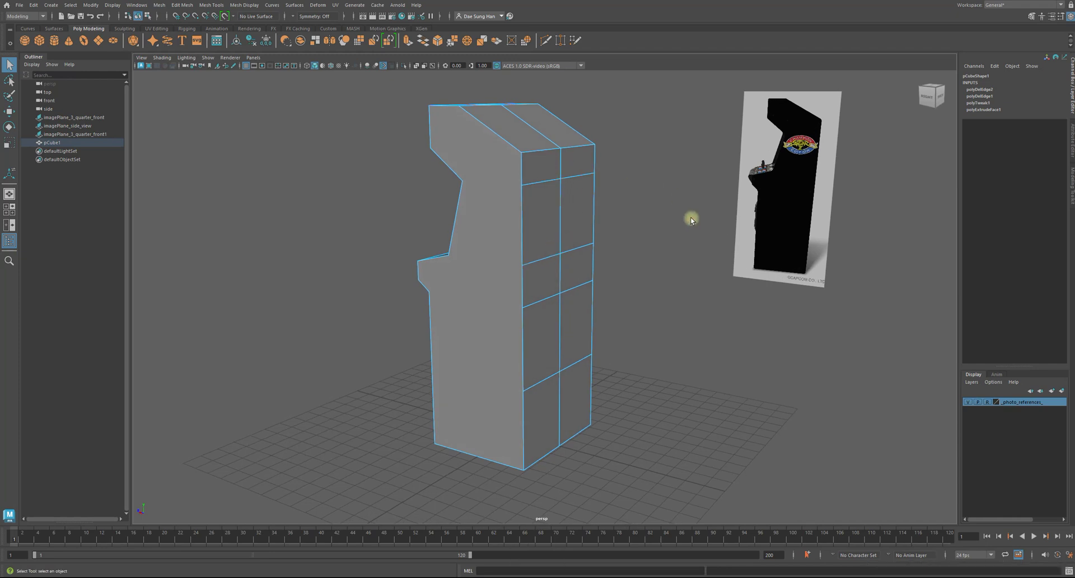
right_click(645, 188, "shift")
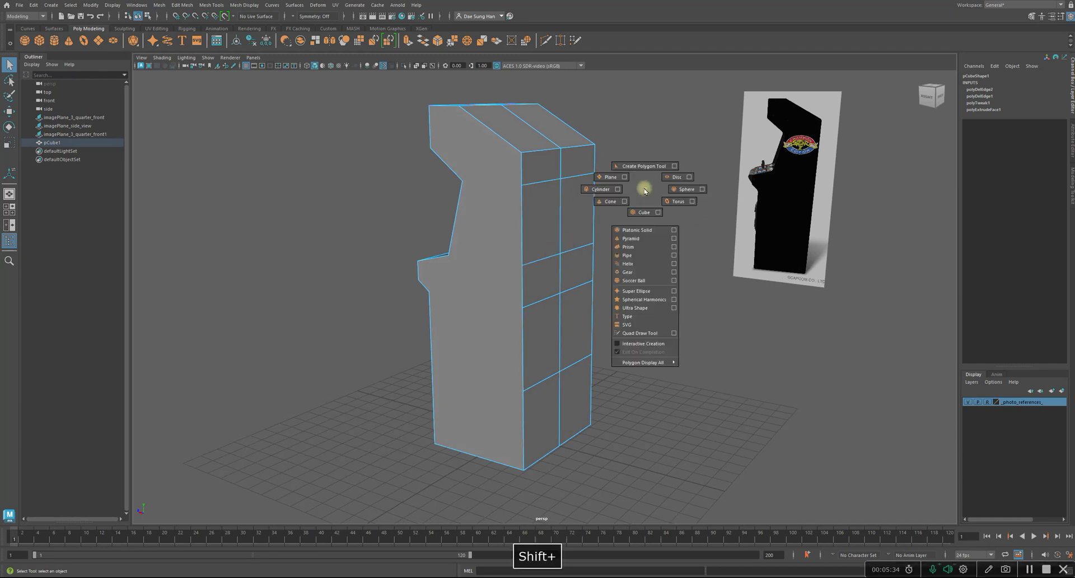
Step: Select the four rows of horizontal edges across the cabinet's back and delete them
right_click(542, 168, "shift")
mouse_move(543, 168)
right_mouse_down()
mouse_move(507, 181)
mouse_move(537, 171)
right_mouse_up()
left_click_drag(691, 233, 629, 220, "alt")
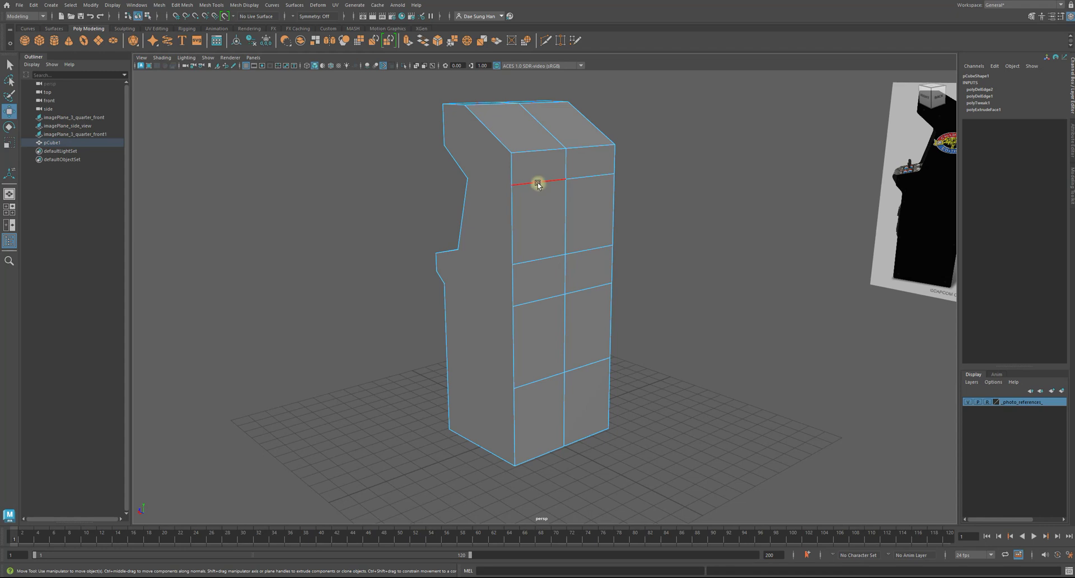
left_click(593, 177, "shift")
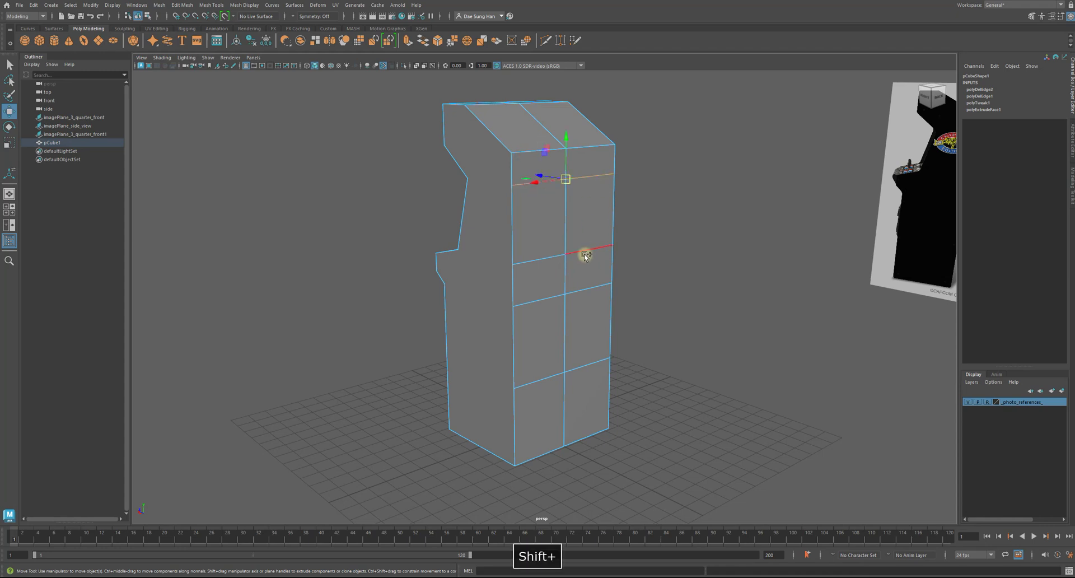
left_click(536, 305, "shift")
left_click(584, 367, "shift")
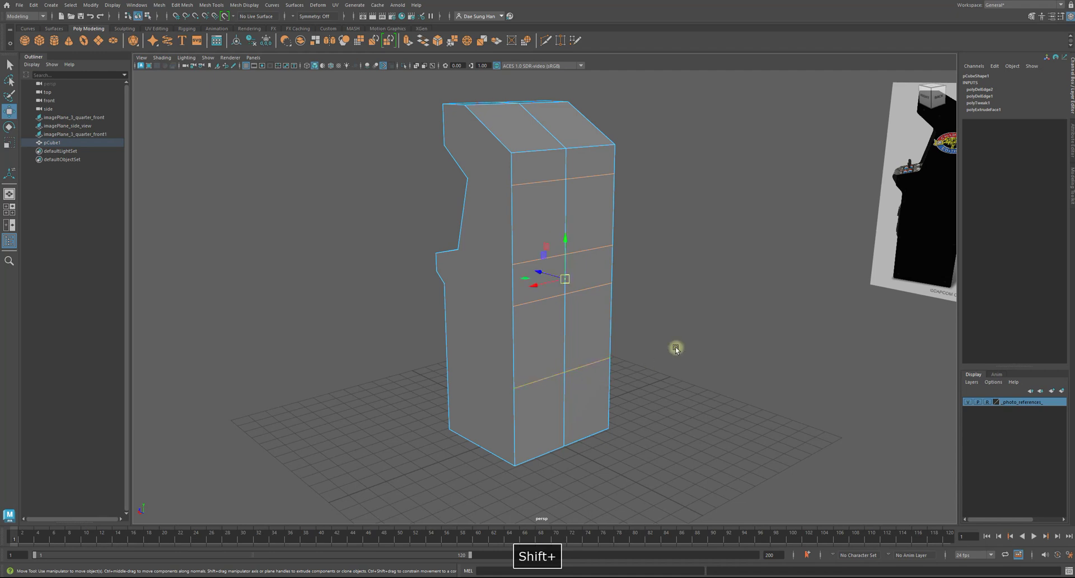
key("4")
mouse_move(641, 328)
left_mouse_down("alt")
mouse_move(745, 328)
mouse_move(652, 336)
mouse_move(595, 326)
mouse_move(806, 338)
mouse_move(679, 314)
mouse_move(737, 314)
mouse_move(724, 308)
left_mouse_up("alt")
key("6")
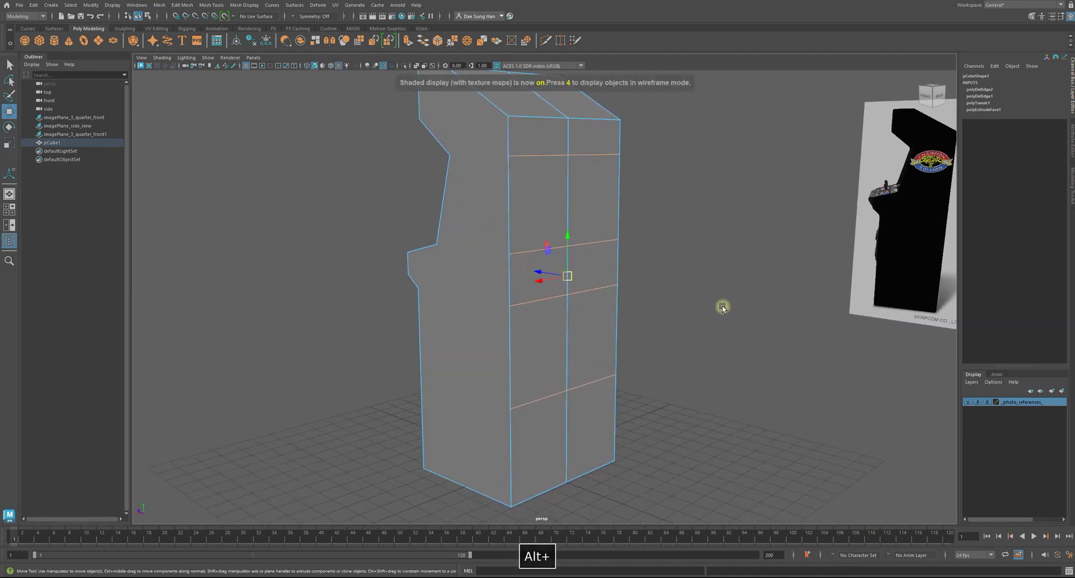
key("Delete")
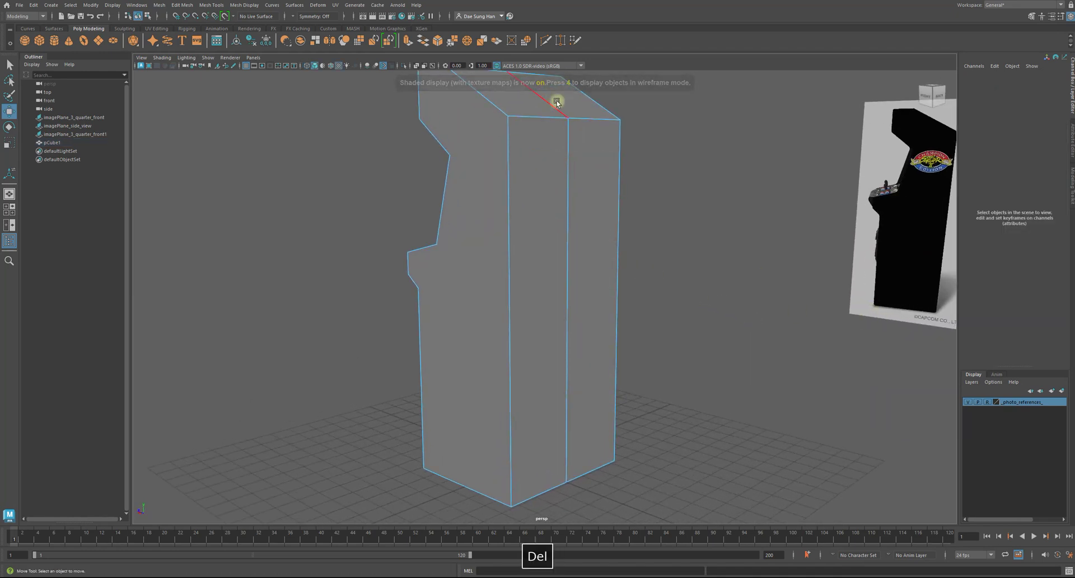
Step: Show the cabinet's vertices, try moving a leftover one near the top of a rear vertical edge, and undo the move
left_click_drag(804, 333, 677, 317, "alt")
right_click(539, 234)
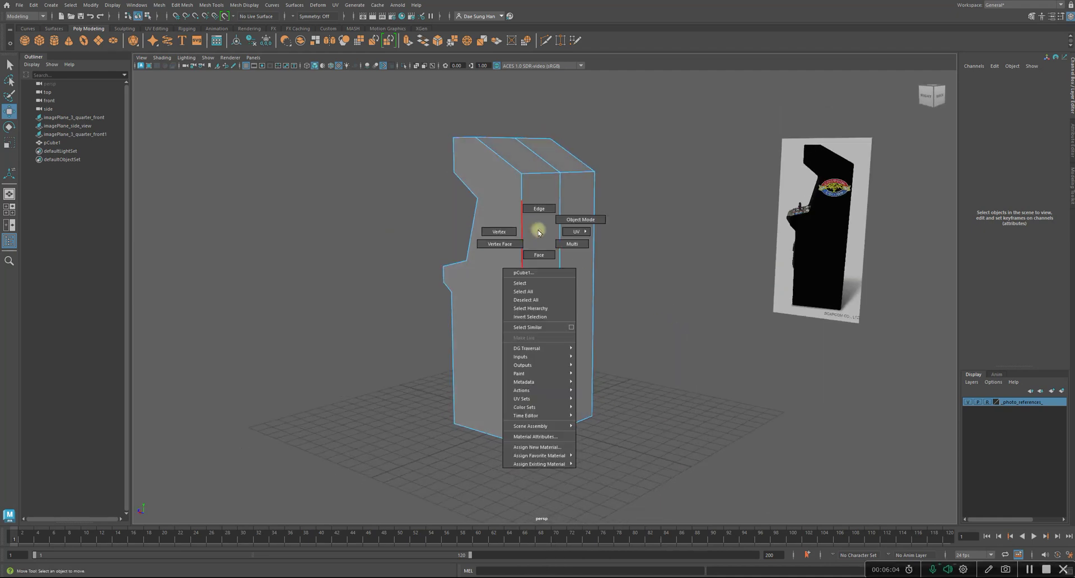
left_click(506, 233)
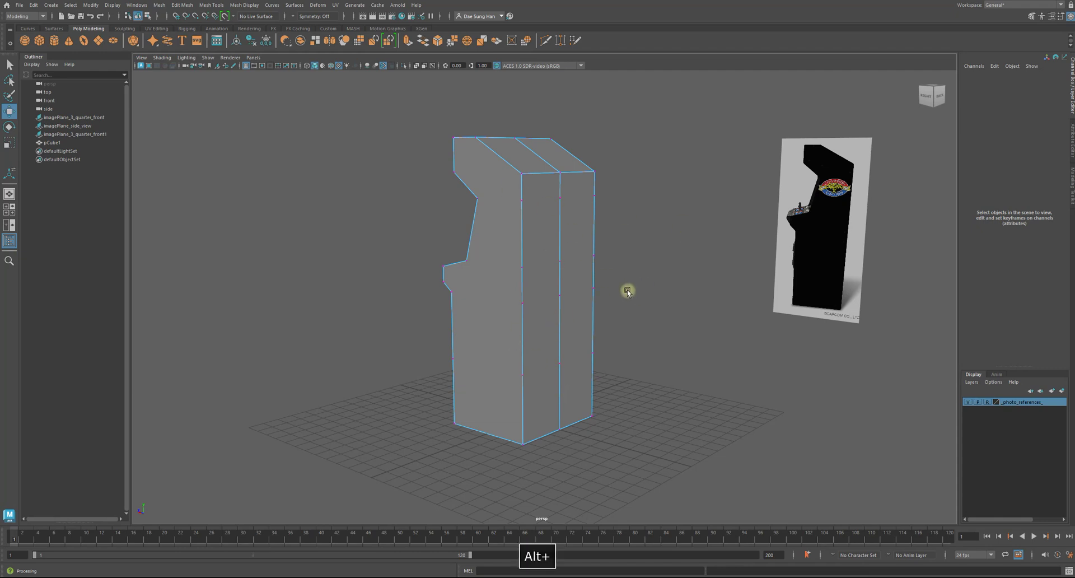
left_click_drag(639, 296, 546, 262, "alt")
right_click_drag(546, 262, 665, 280, "alt")
left_click_drag(506, 224, 538, 235, "alt")
left_click(505, 173)
left_click_drag(505, 174, 503, 187)
key("z")
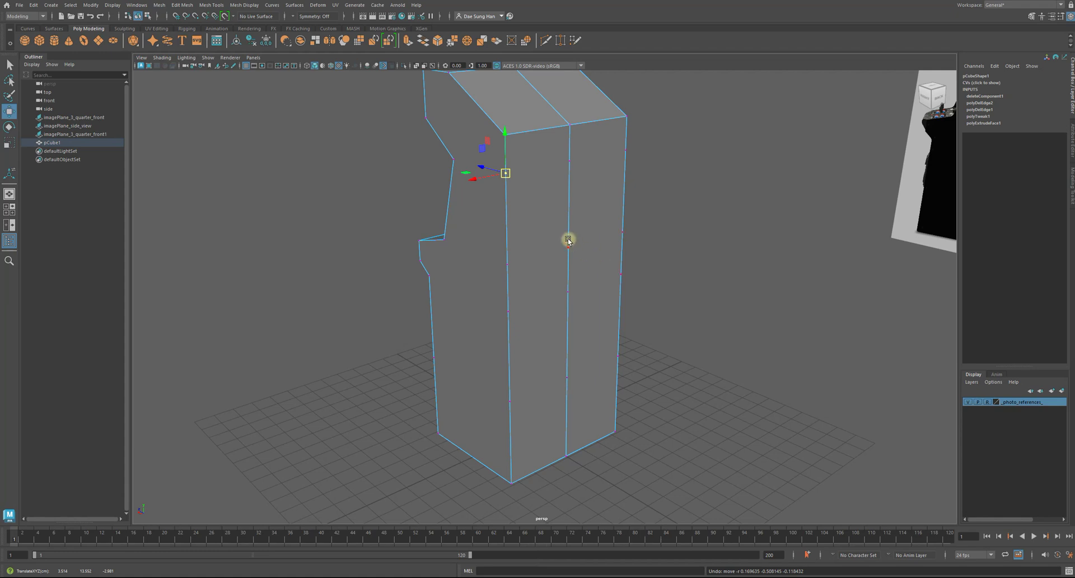
Step: Select the leftover vertices along the three rear vertical edges in wireframe and try deleting them
mouse_move(514, 185)
left_mouse_down("alt")
mouse_move(521, 216)
mouse_move(492, 172)
mouse_move(566, 175)
mouse_move(506, 175)
mouse_move(595, 199)
mouse_move(614, 175)
mouse_move(593, 228)
mouse_move(523, 191)
left_mouse_up("alt")
key("4")
left_click_drag(552, 252, 521, 241, "alt")
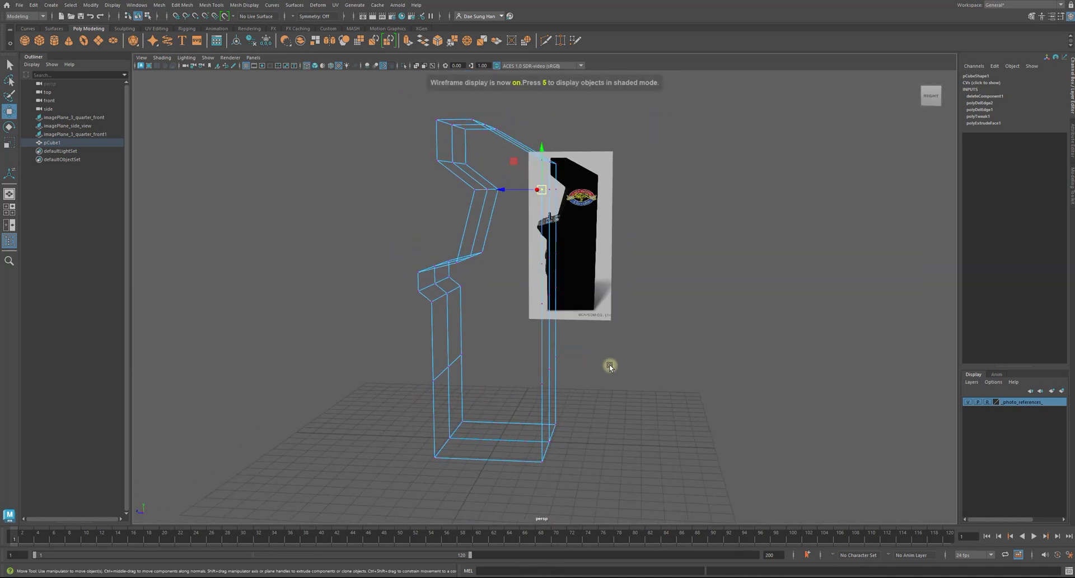
mouse_move(792, 278)
left_mouse_down("alt")
mouse_move(718, 259)
mouse_move(660, 264)
mouse_move(799, 271)
mouse_move(840, 284)
mouse_move(797, 264)
left_mouse_up("alt")
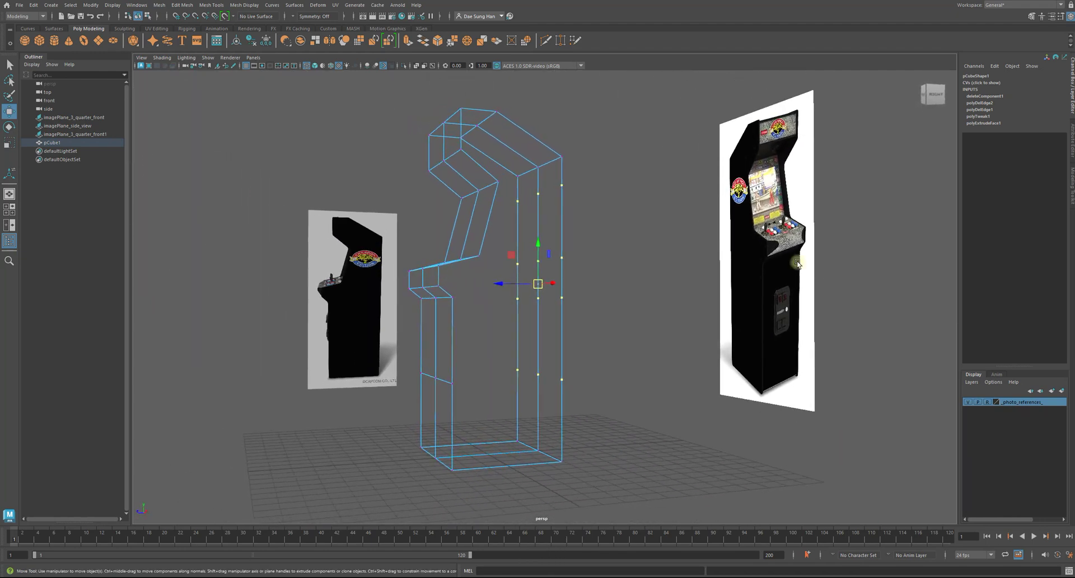
right_click(628, 211, "shift")
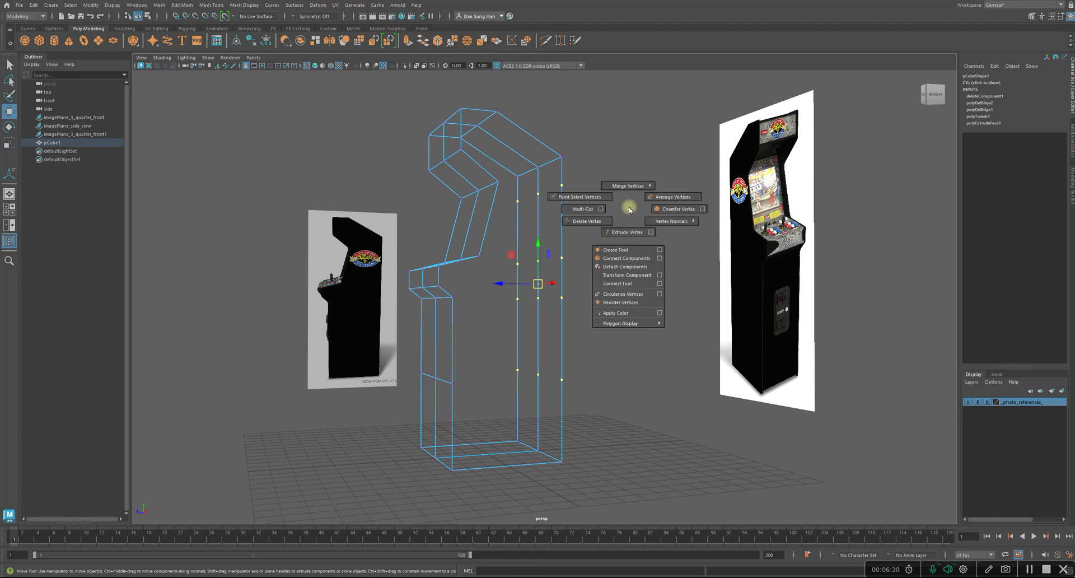
right_click_drag(630, 209, 610, 221, "shift")
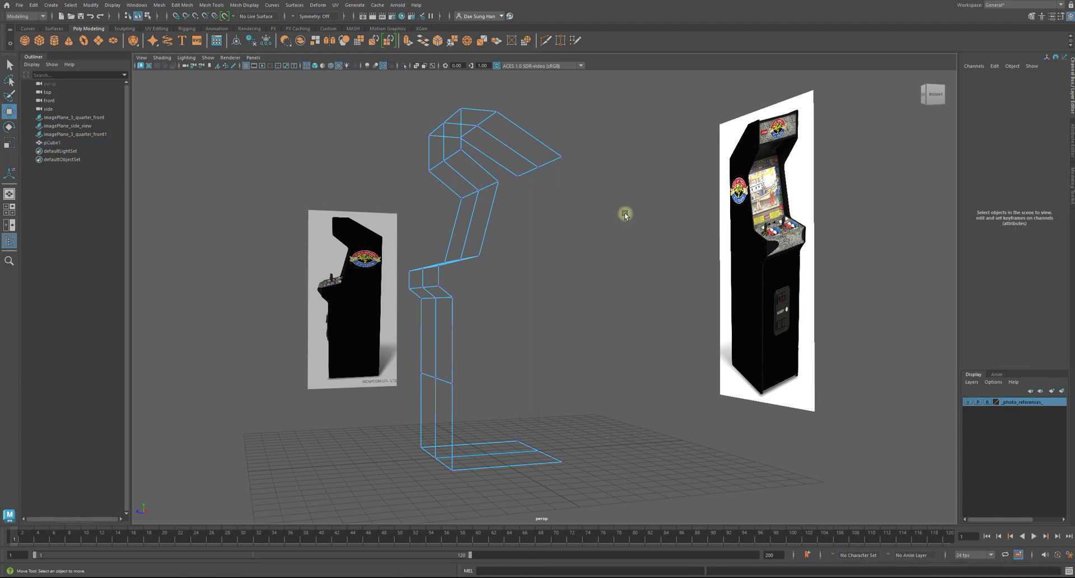
Step: Undo the deletion of the rear vertices and the preceding vertex selections
key("z")
left_click(620, 209)
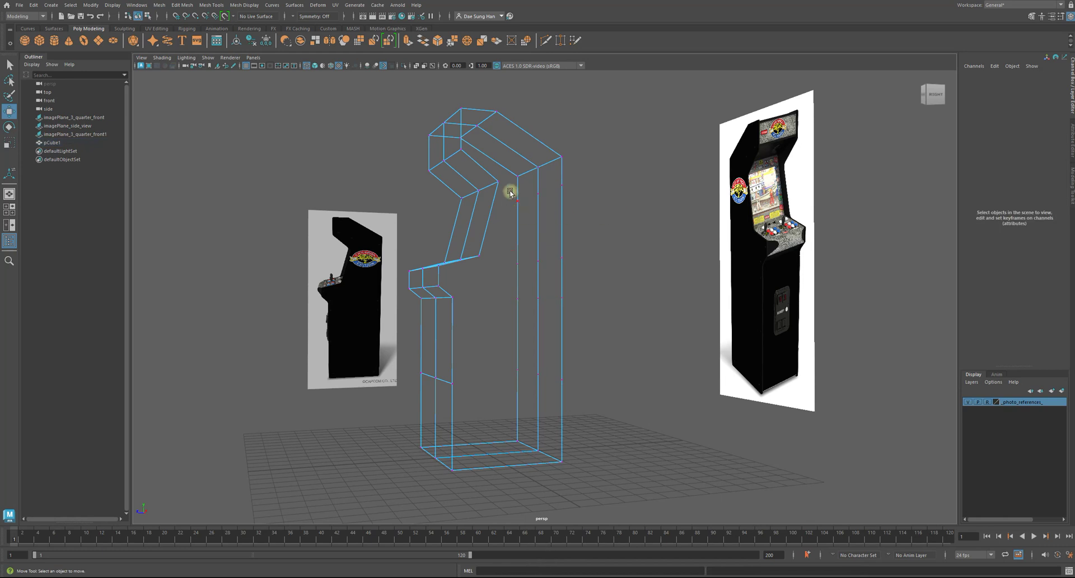
key("z")
key("z")
key("z")
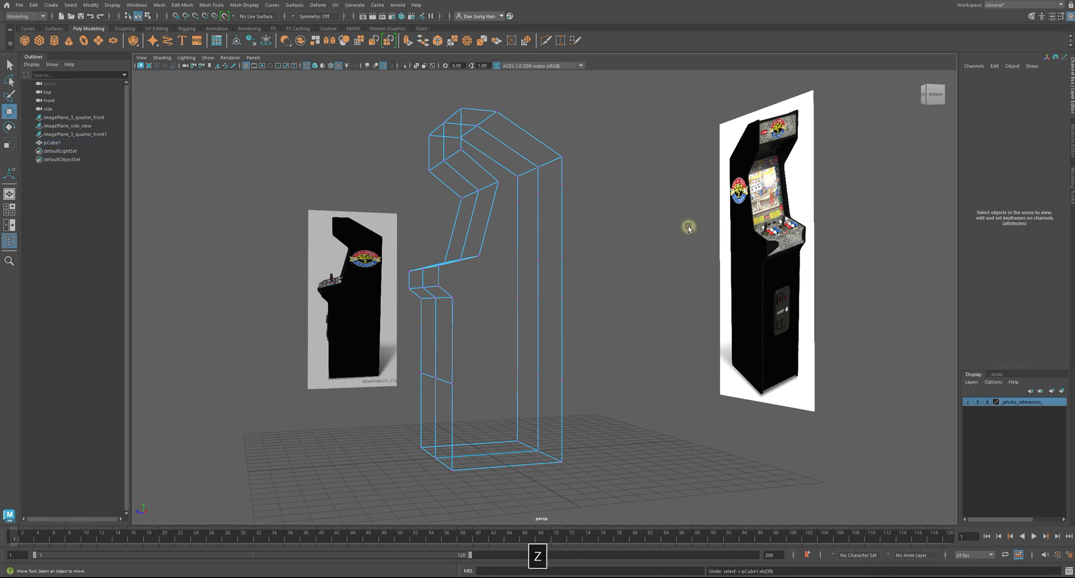
Step: Undo back to the selected horizontal edges across the cabinet's back, restore shaded display, and delete the edges
key("z")
left_click_drag(672, 228, 585, 240, "alt")
key("w")
mouse_move(605, 136)
left_mouse_down("alt")
mouse_move(717, 180)
mouse_move(742, 178)
left_mouse_up("alt")
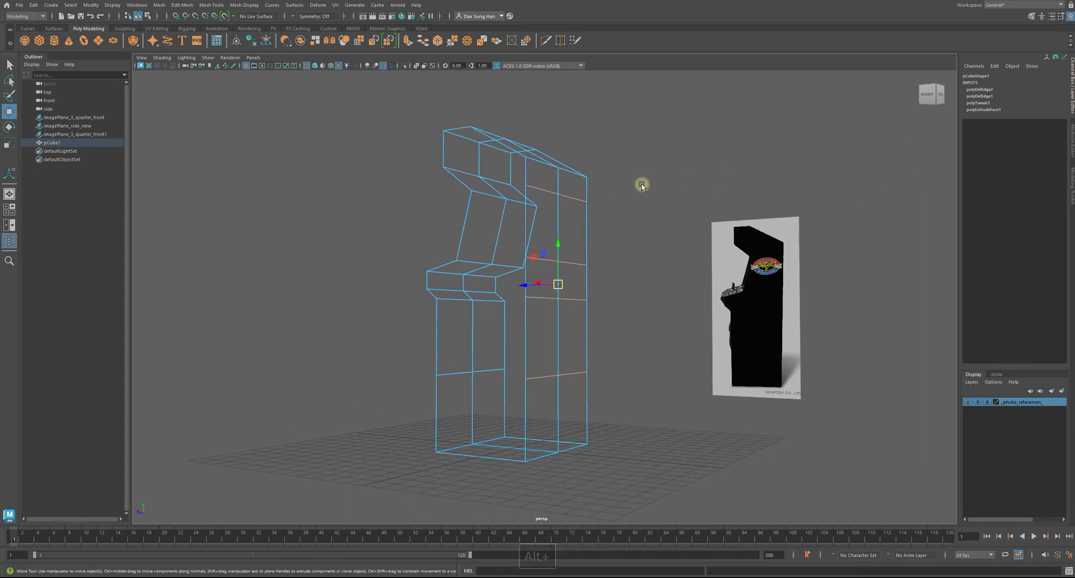
key("5")
left_click_drag(550, 346, 688, 198, "alt")
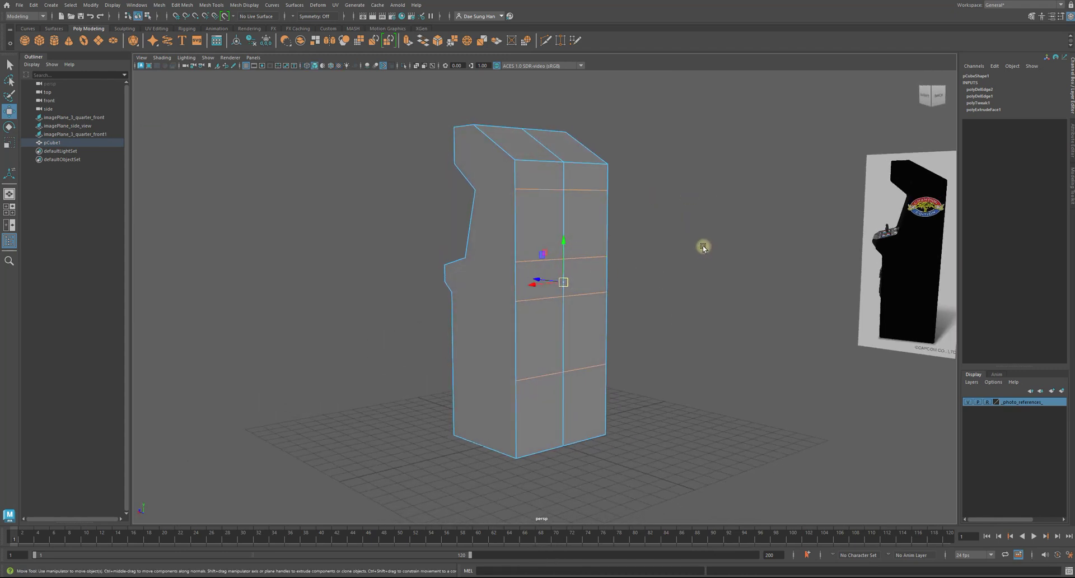
right_click_drag(699, 243, 668, 253, "shift")
Step: Examine the blocked-out cabinet's front and side from several angles against the reference pictures
mouse_move(564, 276)
left_mouse_down("alt")
mouse_move(628, 290)
mouse_move(557, 268)
mouse_move(576, 240)
mouse_move(626, 241)
mouse_move(580, 237)
mouse_move(559, 274)
mouse_move(570, 275)
left_mouse_up("alt")
right_click_drag(568, 272, 591, 355, "alt")
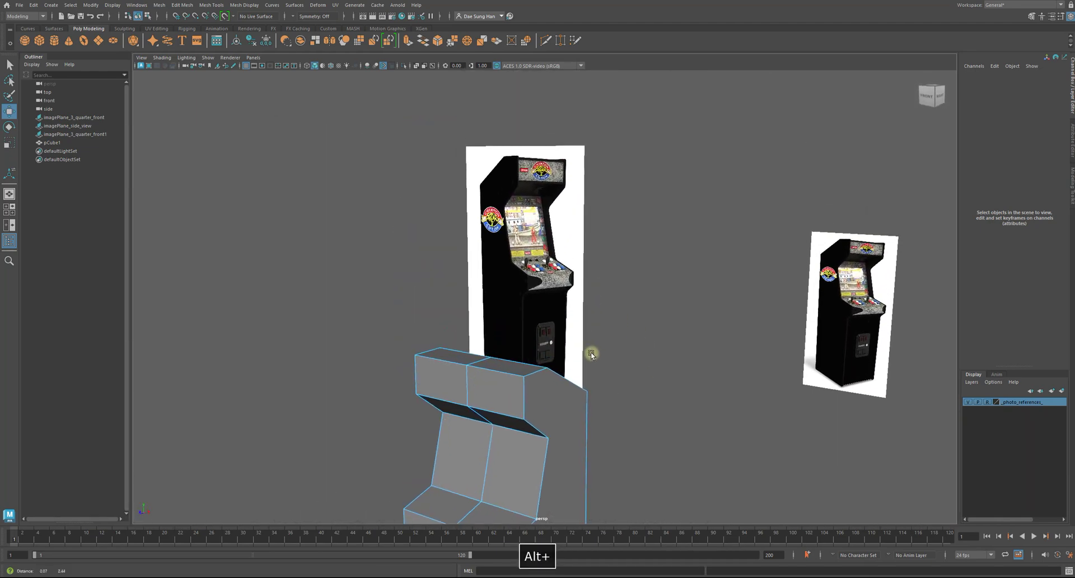
middle_click_drag(591, 355, 607, 272, "alt")
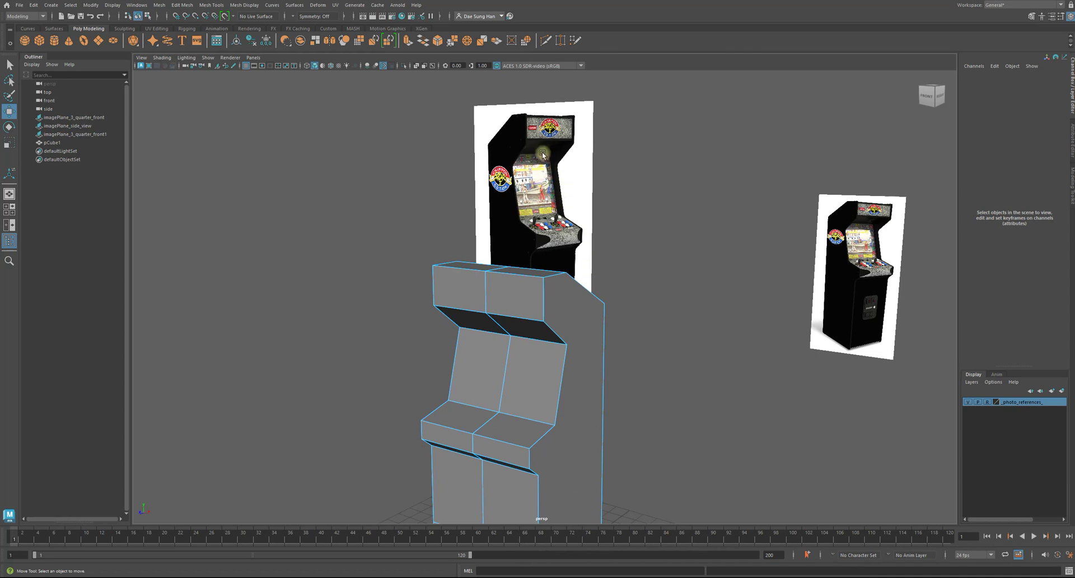
left_click_drag(614, 315, 513, 248, "alt")
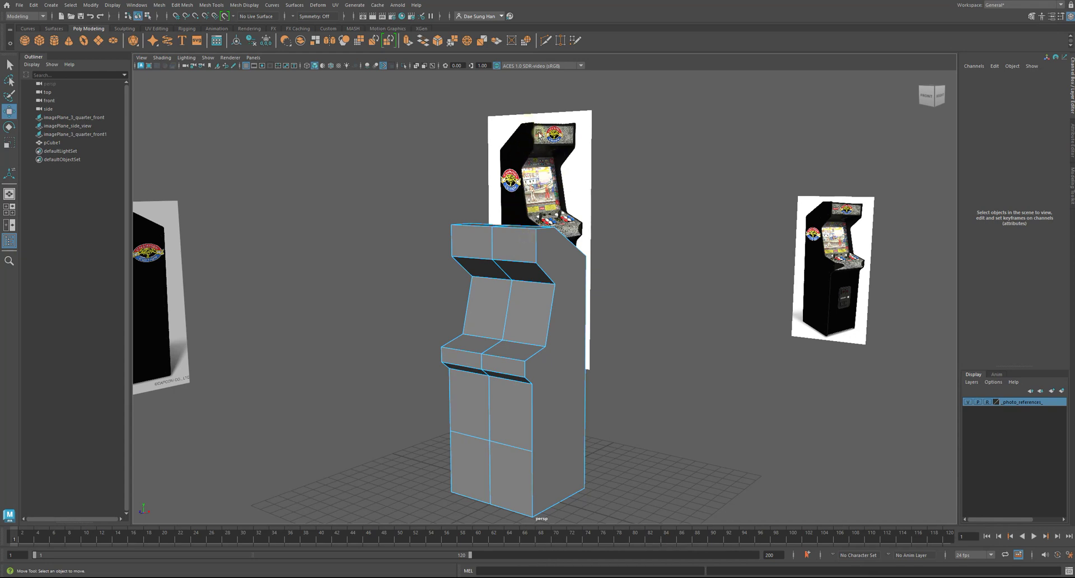
left_click_drag(513, 303, 548, 309, "alt")
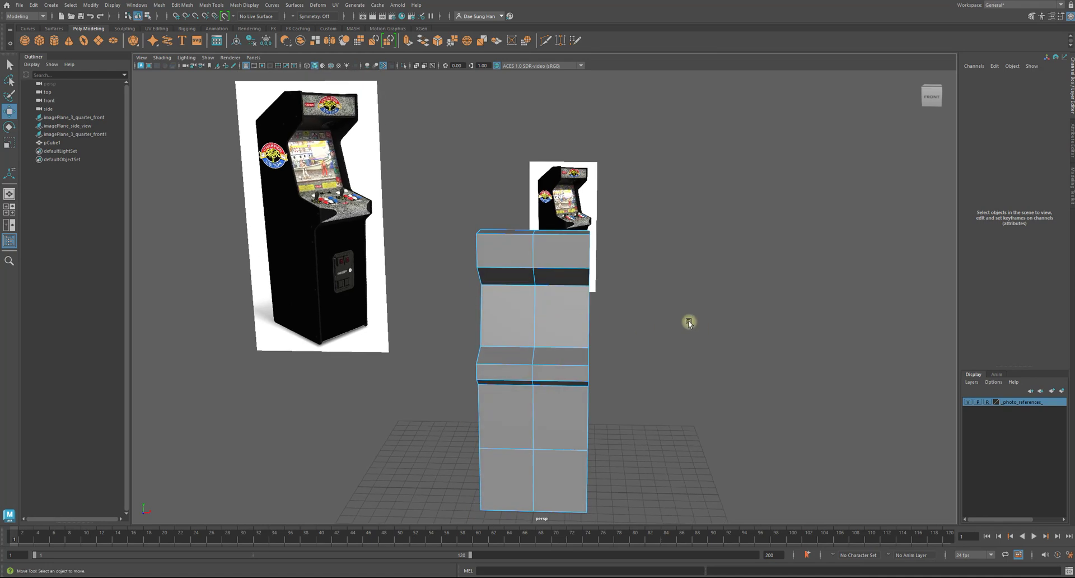
right_click_drag(688, 323, 535, 284, "alt")
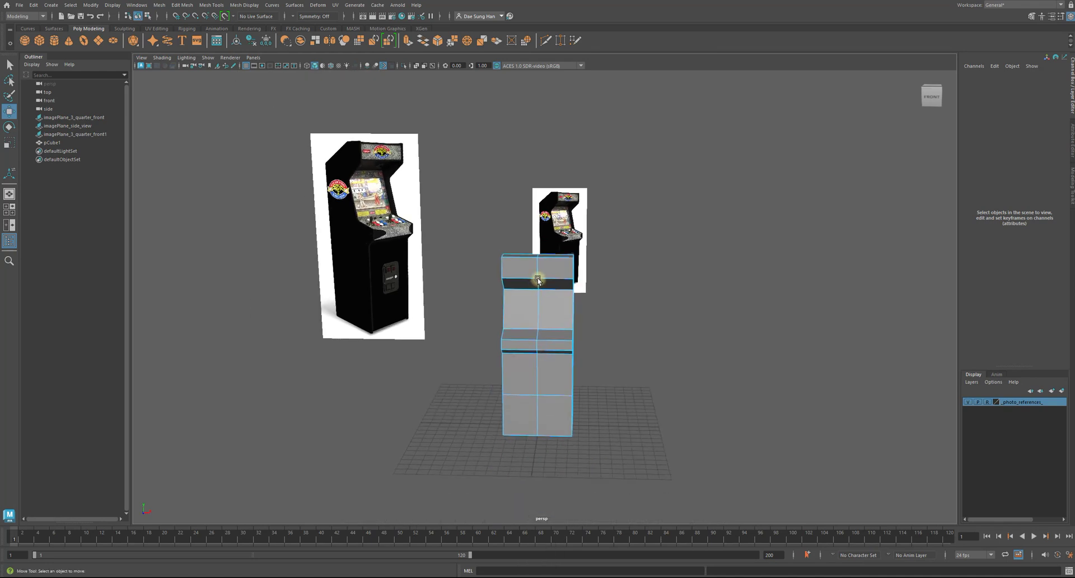
left_click_drag(537, 277, 530, 276, "alt")
right_click_drag(530, 276, 688, 314, "alt")
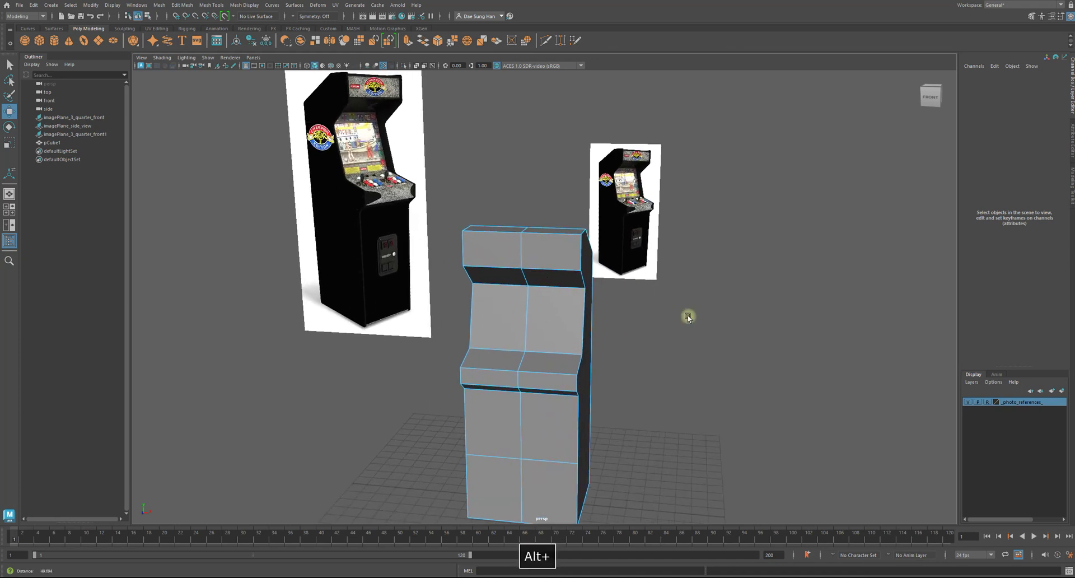
left_click_drag(679, 311, 597, 311, "alt")
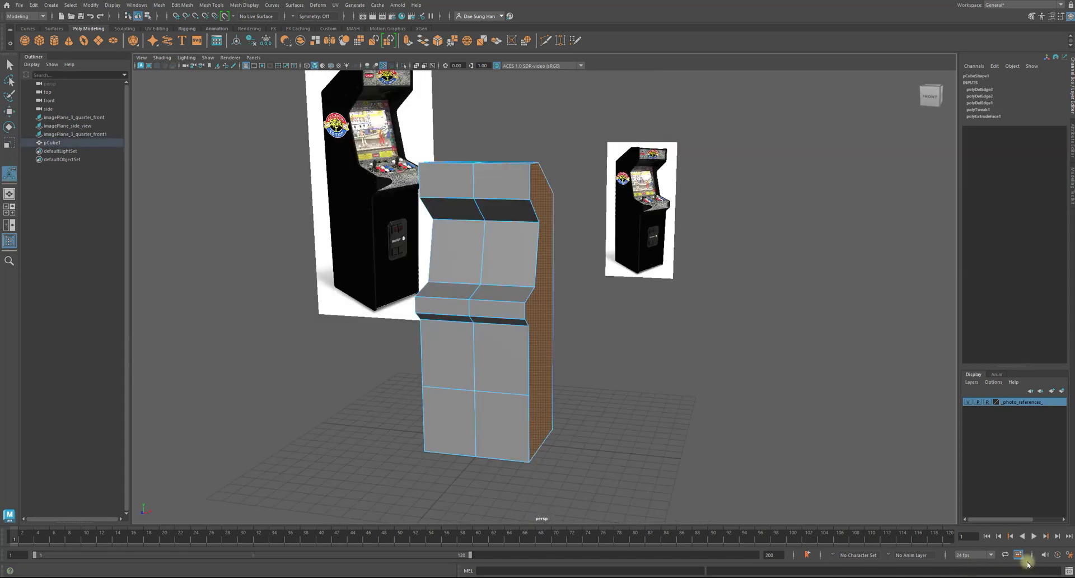
Step: Examine the marquee, the recessed front and the protruding side walls in the three-quarter front reference
left_click_drag(605, 304, 501, 241, "alt")
key("w")
right_click_drag(485, 217, 684, 297, "alt")
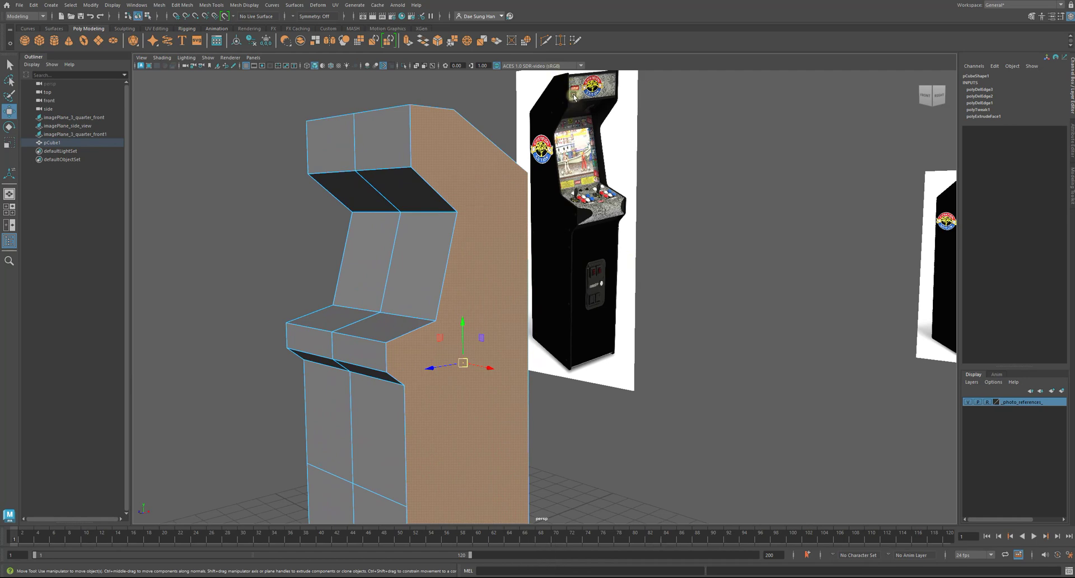
middle_click_drag(573, 96, 579, 208, "alt")
middle_click_drag(566, 117, 495, 414, "alt")
right_click_drag(420, 266, 554, 279, "alt")
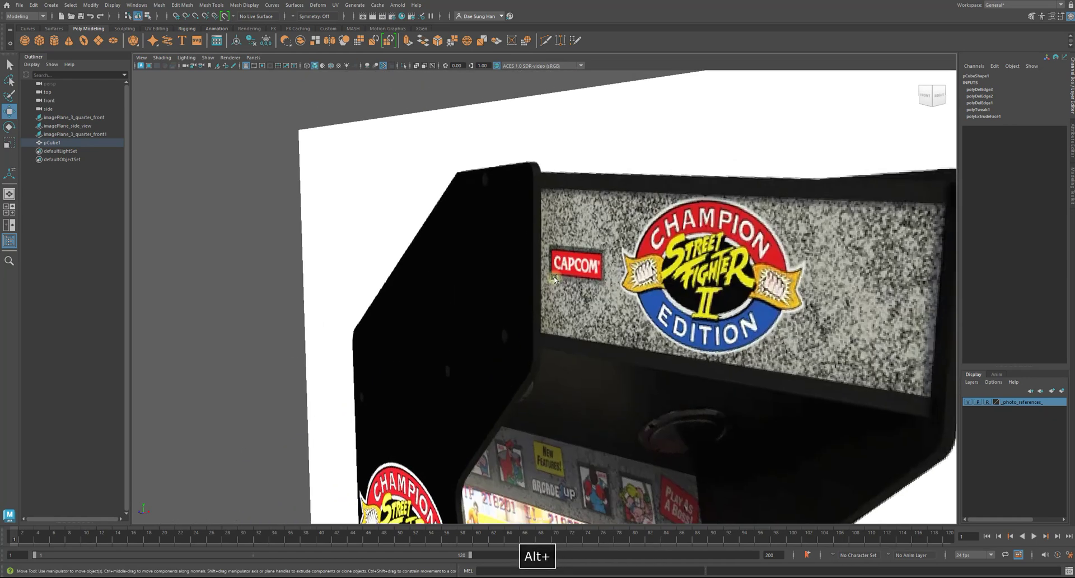
middle_click_drag(696, 381, 358, 261, "alt")
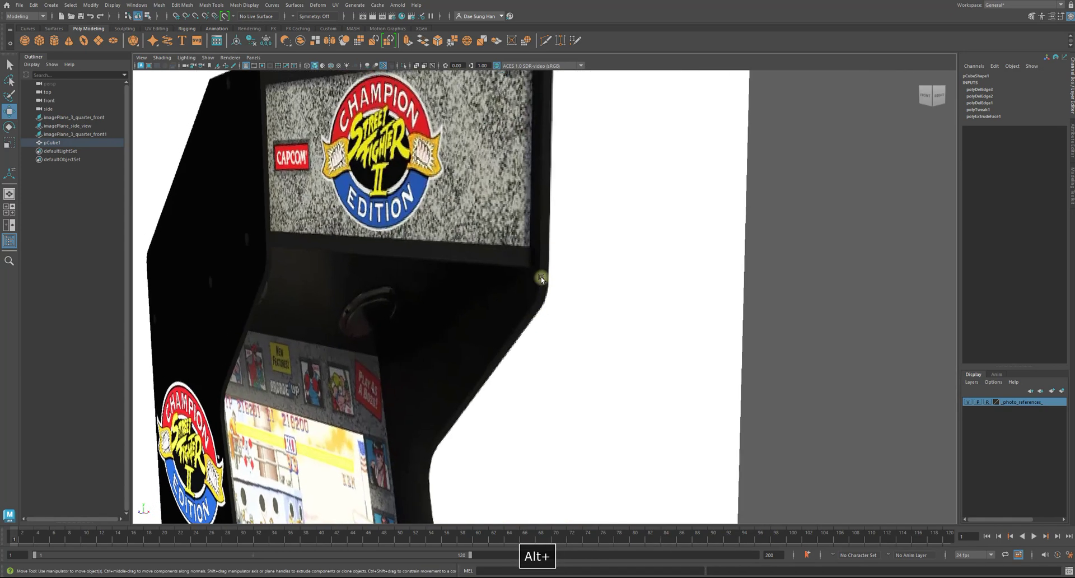
middle_click_drag(456, 420, 502, 259, "alt")
middle_click_drag(492, 347, 535, 217, "alt")
right_click_drag(622, 337, 475, 326, "alt")
right_click_drag(602, 330, 388, 241, "alt")
middle_click_drag(388, 241, 359, 211, "alt")
left_click_drag(360, 211, 381, 247, "alt")
Step: Duplicate the cabinet's selected right side face as a separate surface
left_click(588, 375)
left_click(571, 343)
left_click_drag(636, 355, 530, 275, "alt")
left_click_drag(598, 314, 560, 226, "alt")
right_click_drag(559, 226, 661, 241, "alt")
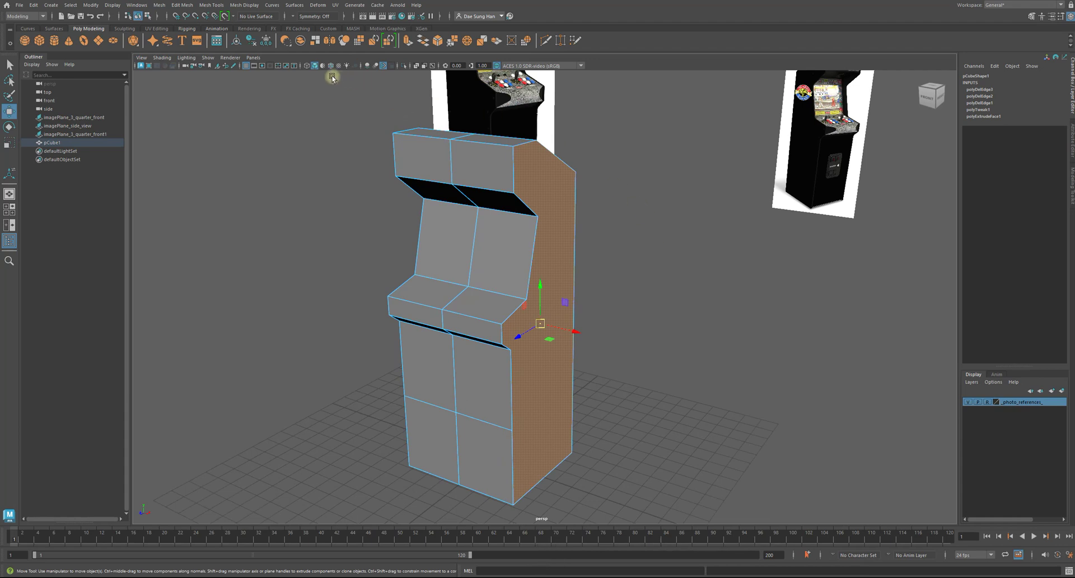
left_click(215, 5)
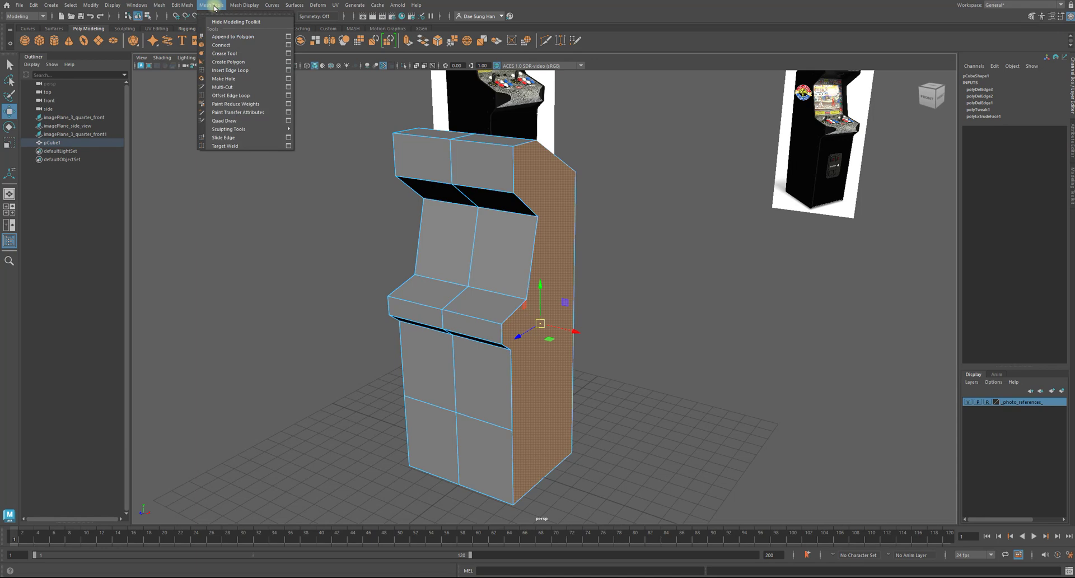
mouse_move(186, 6)
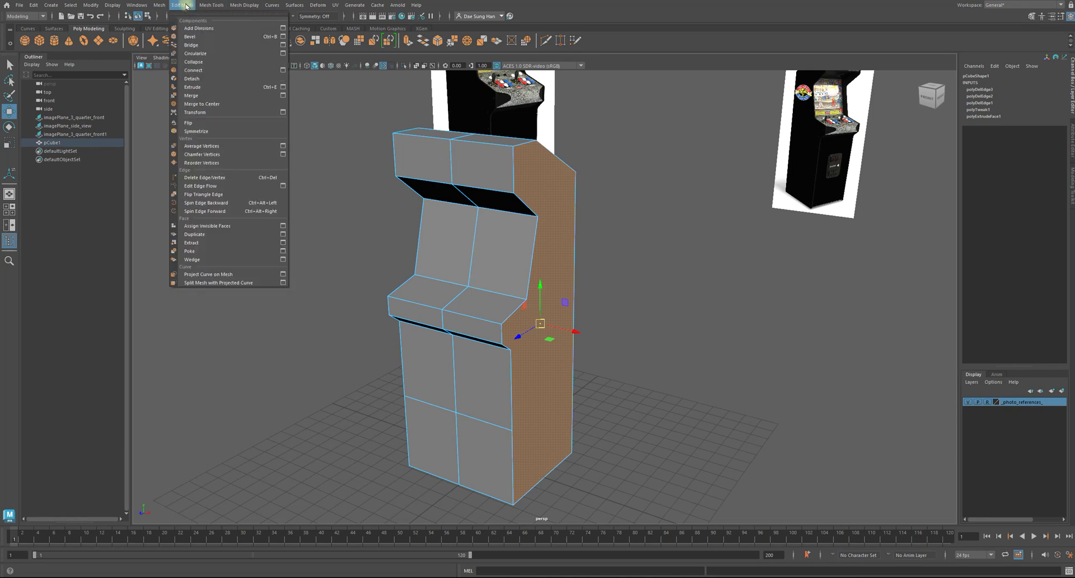
left_click(199, 234)
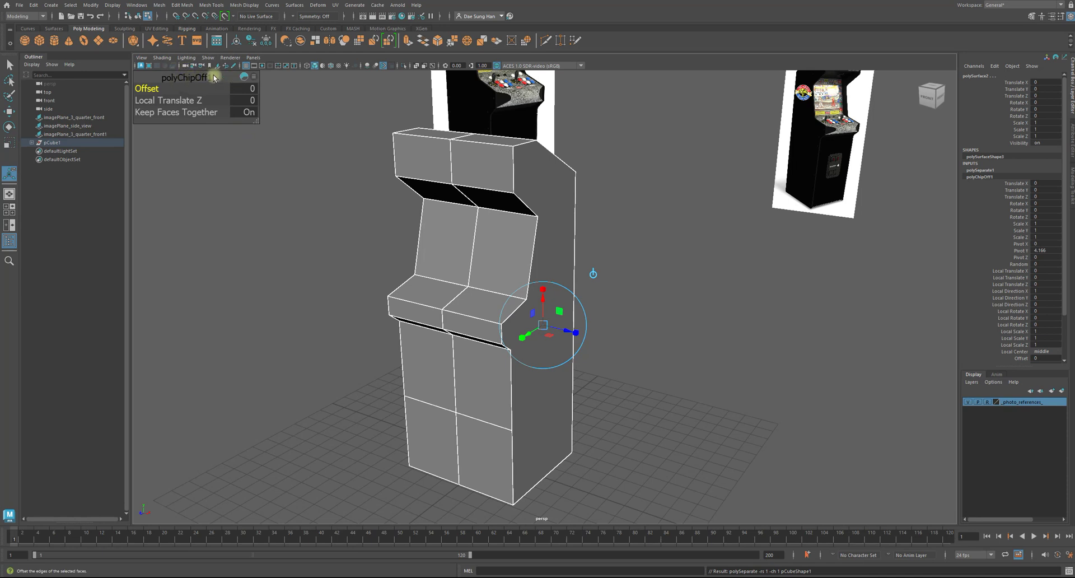
Step: Expand the pCube1 group, pick out the duplicated side face among its surfaces, and activate the Move tool
left_click(32, 143)
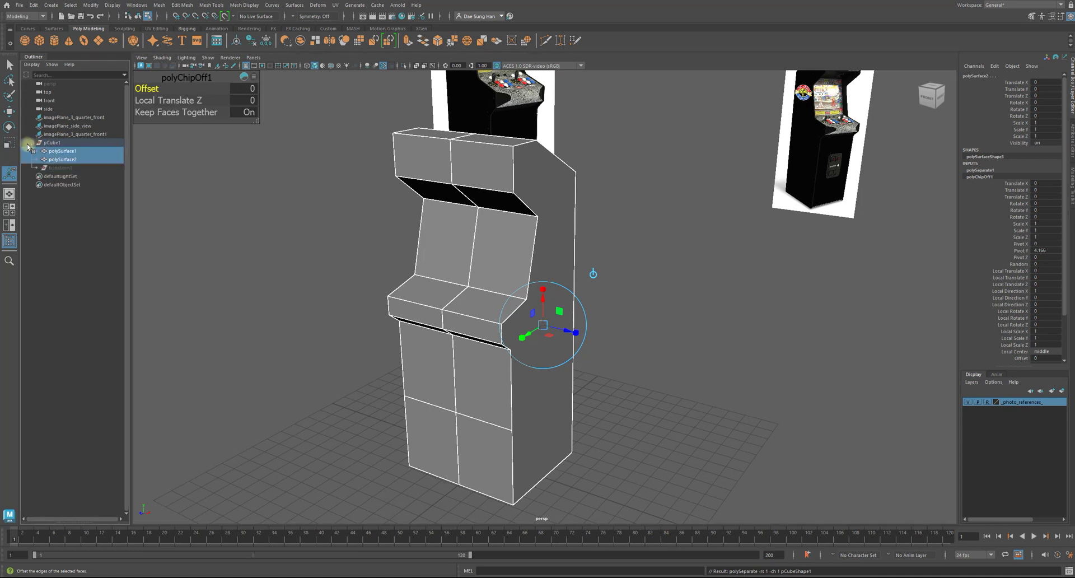
left_click(57, 152)
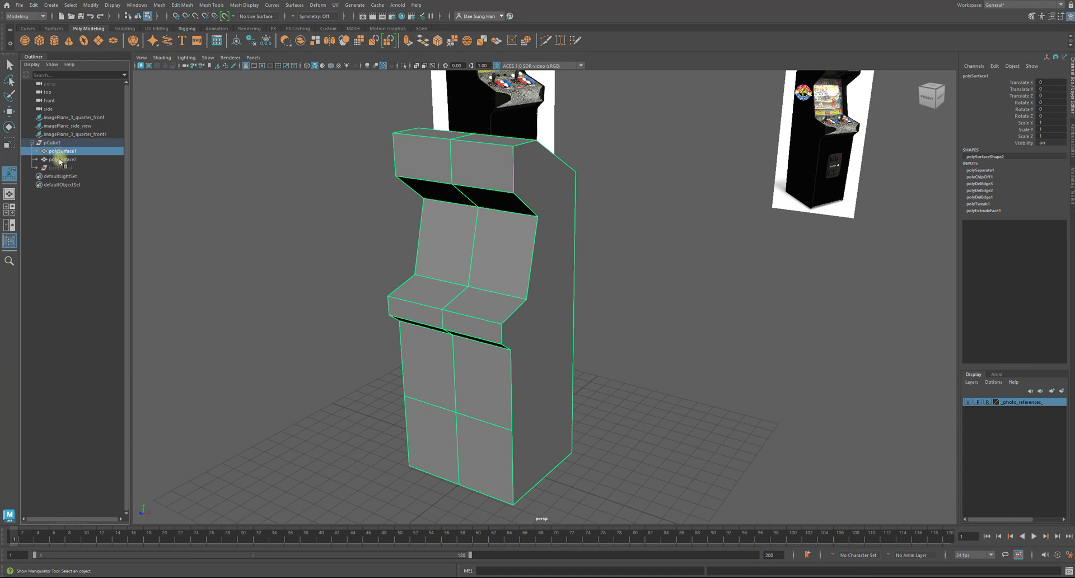
left_click(61, 160)
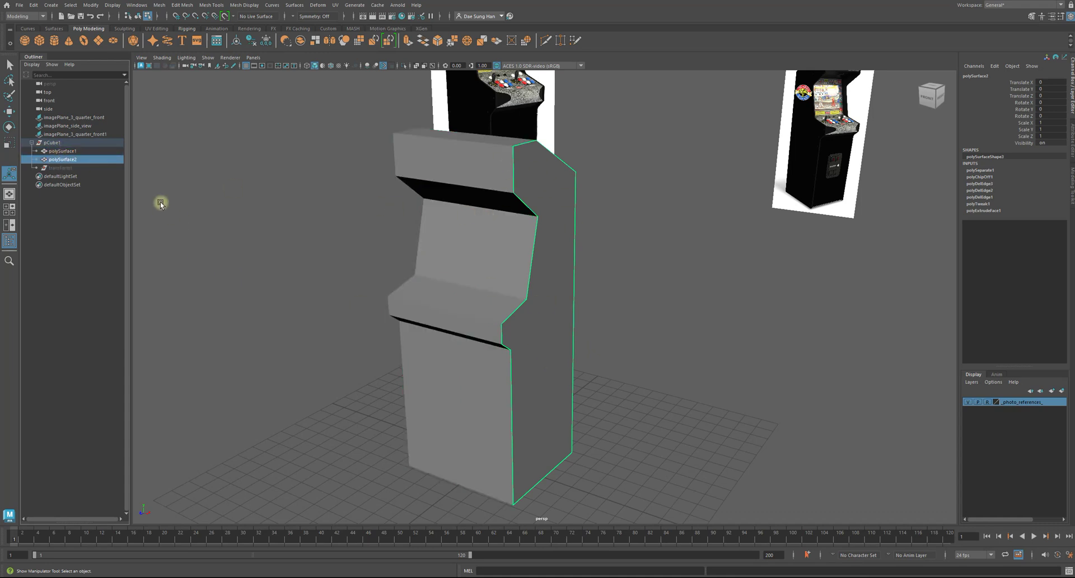
left_click_drag(597, 276, 614, 201, "alt")
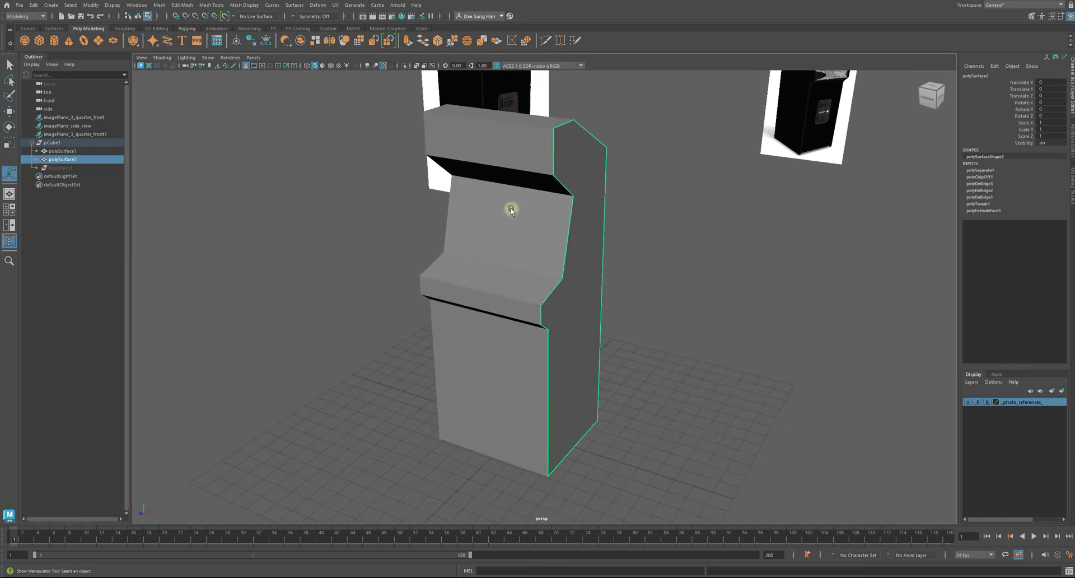
right_click_drag(485, 255, 407, 245, "alt")
key("w")
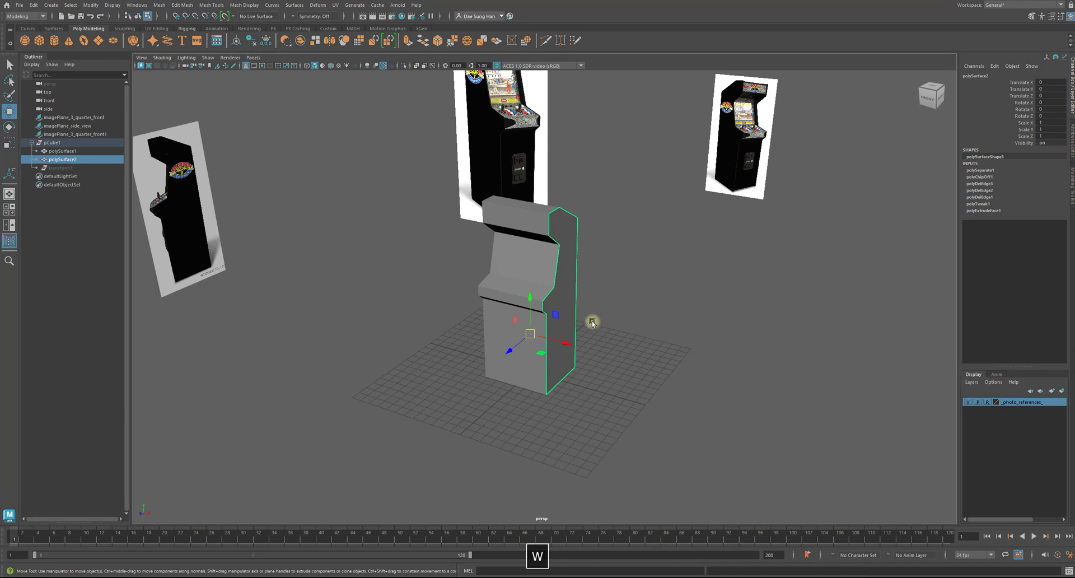
left_click_drag(600, 316, 507, 267, "alt")
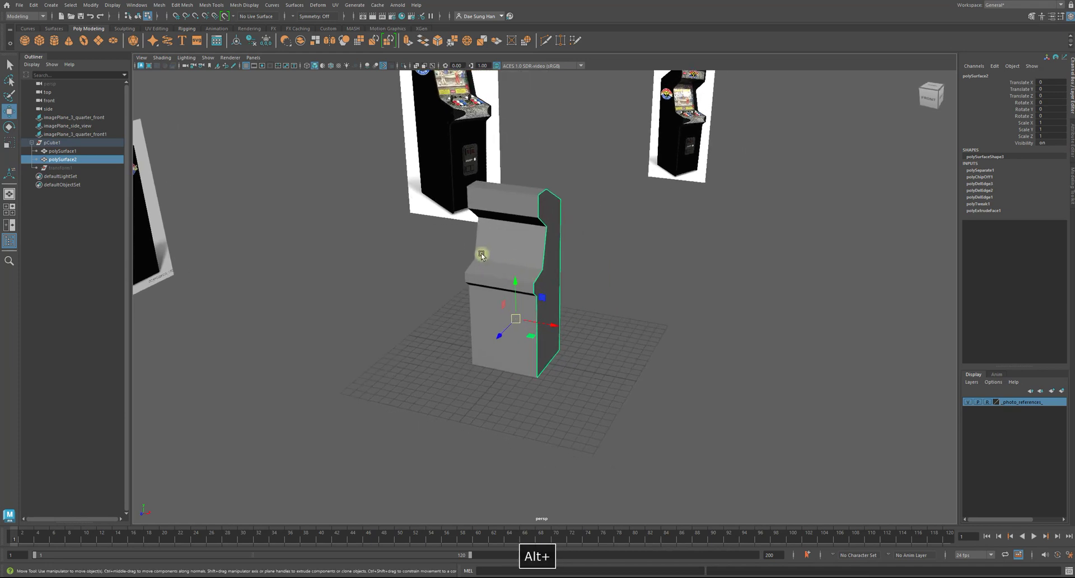
Step: Rename the duplicated side face as an arcade right side wall panel shell
double_click(81, 159)
type("ar")
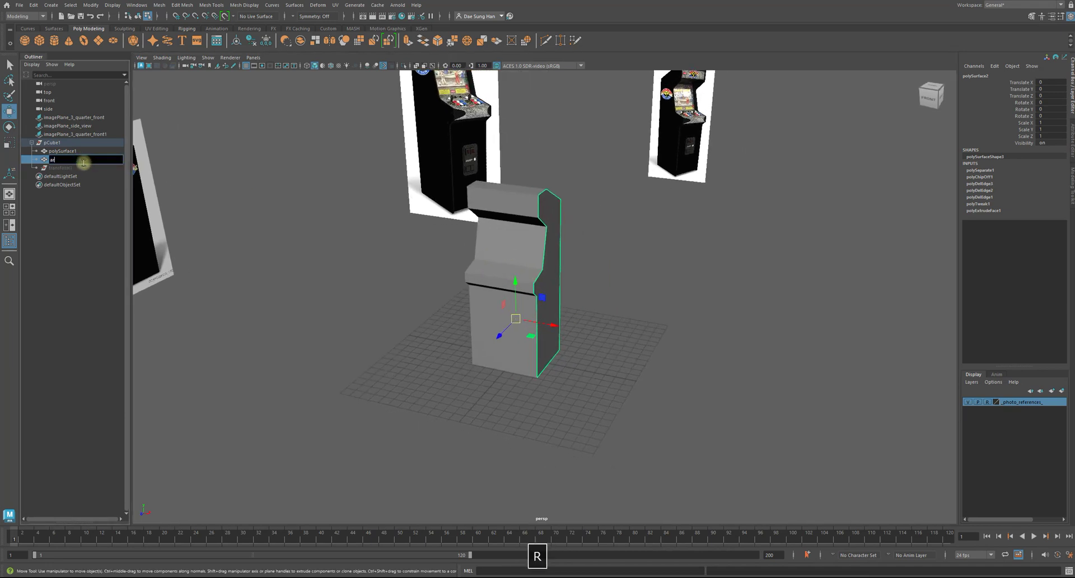
type("cade right ")
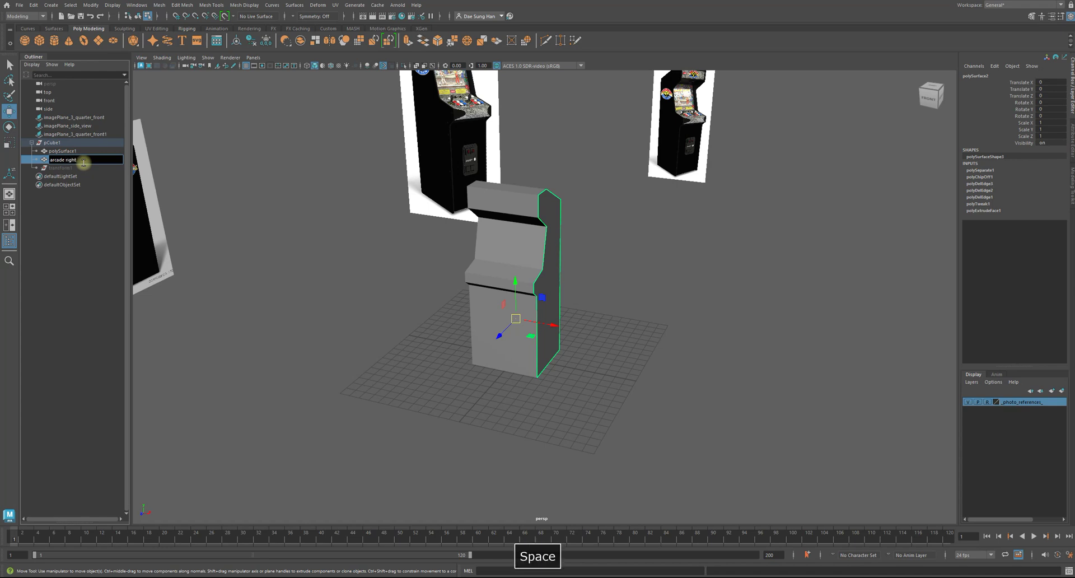
type("side")
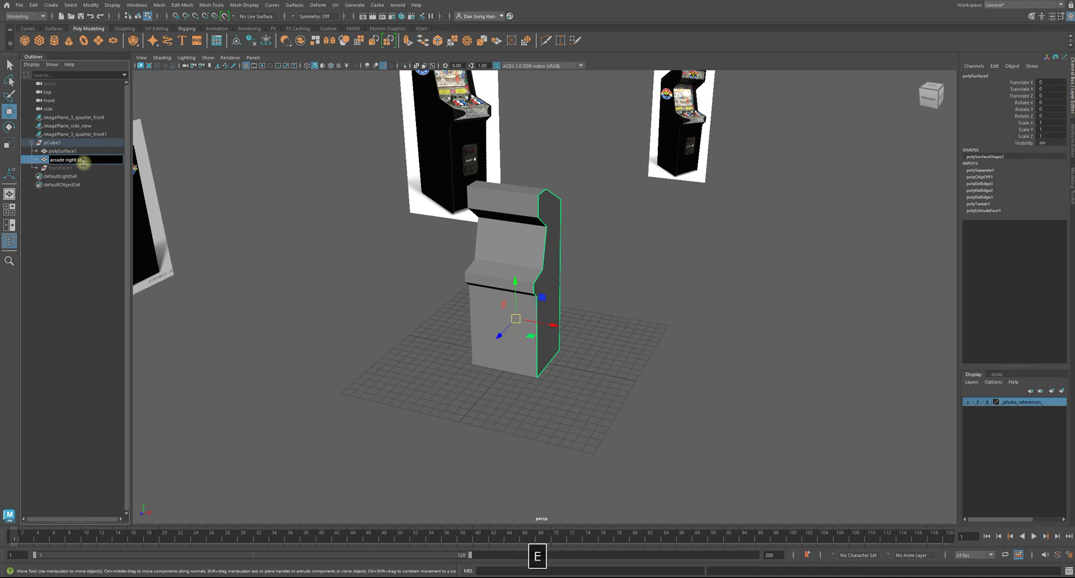
key("BackSpace")
type("ide wall")
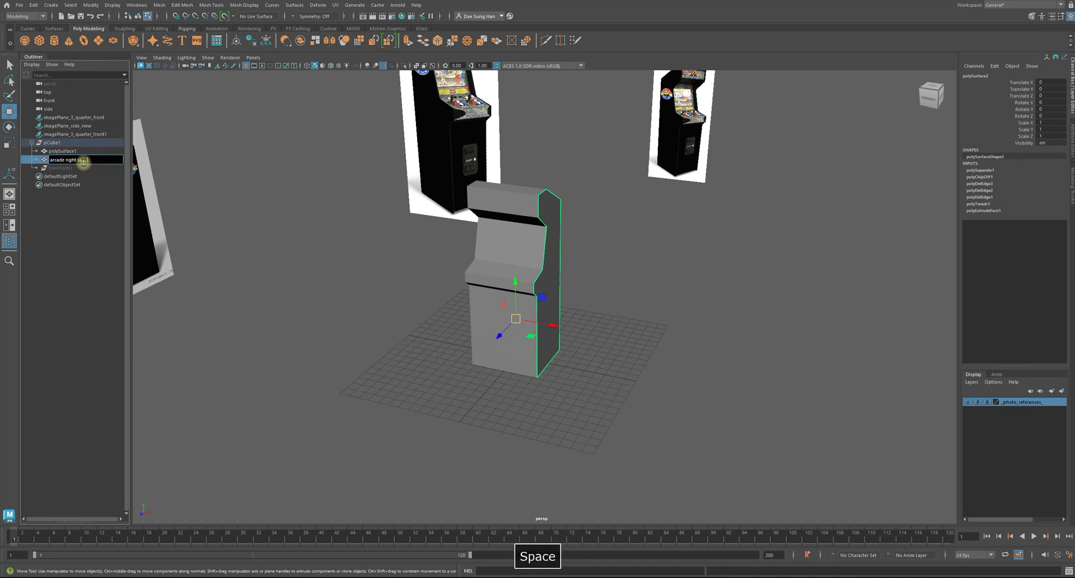
type(" she")
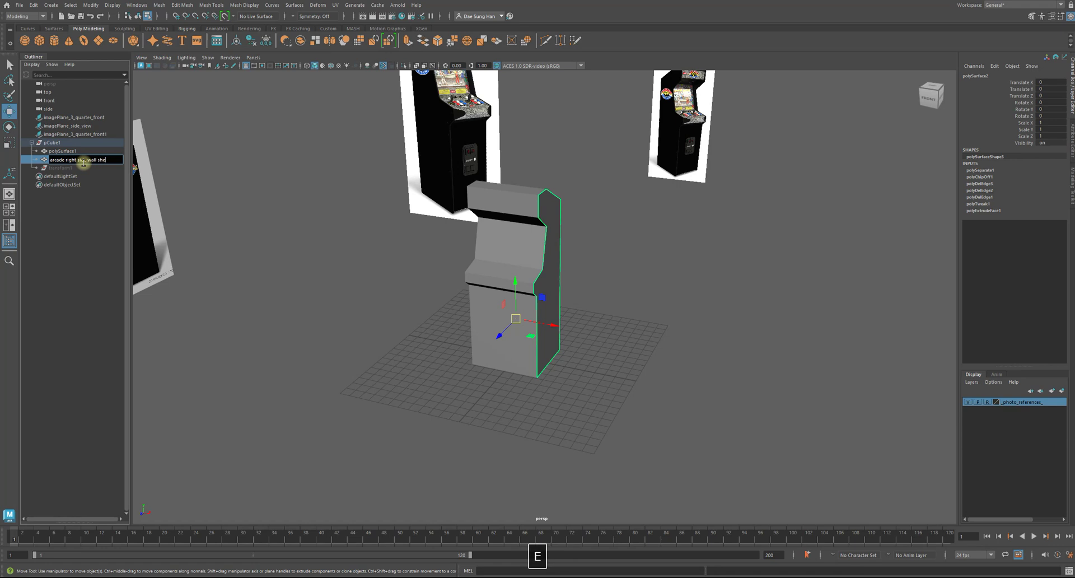
key("BackSpace")
key("BackSpace")
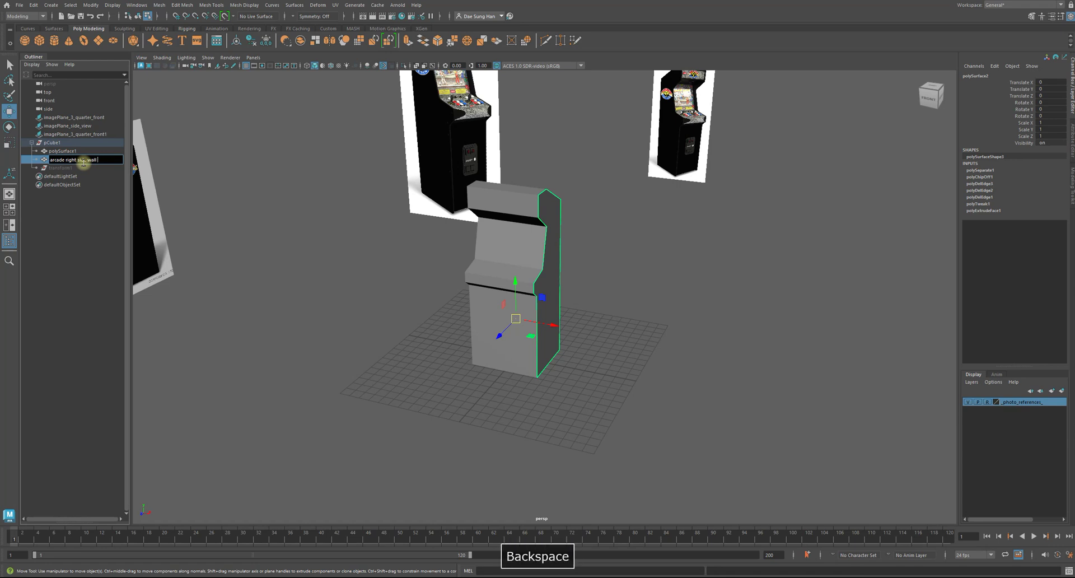
type("panel shell")
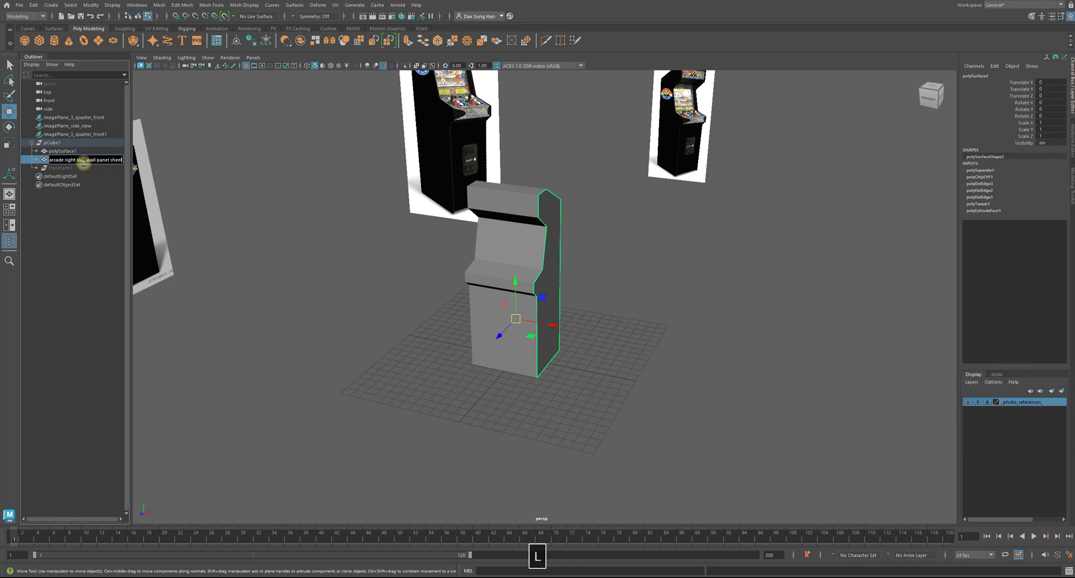
key("Return")
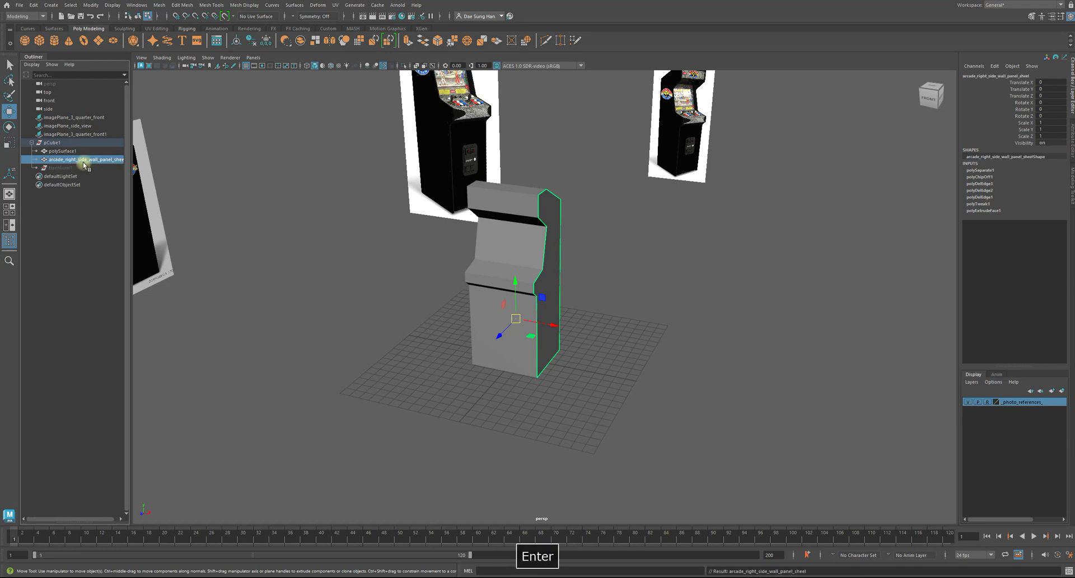
Step: Widen the Outliner and correct the side face's name to arcade_right_side_wall_panel_shell
left_click_drag(130, 167, 144, 168)
double_click(119, 159)
key("BackSpace")
key("Return")
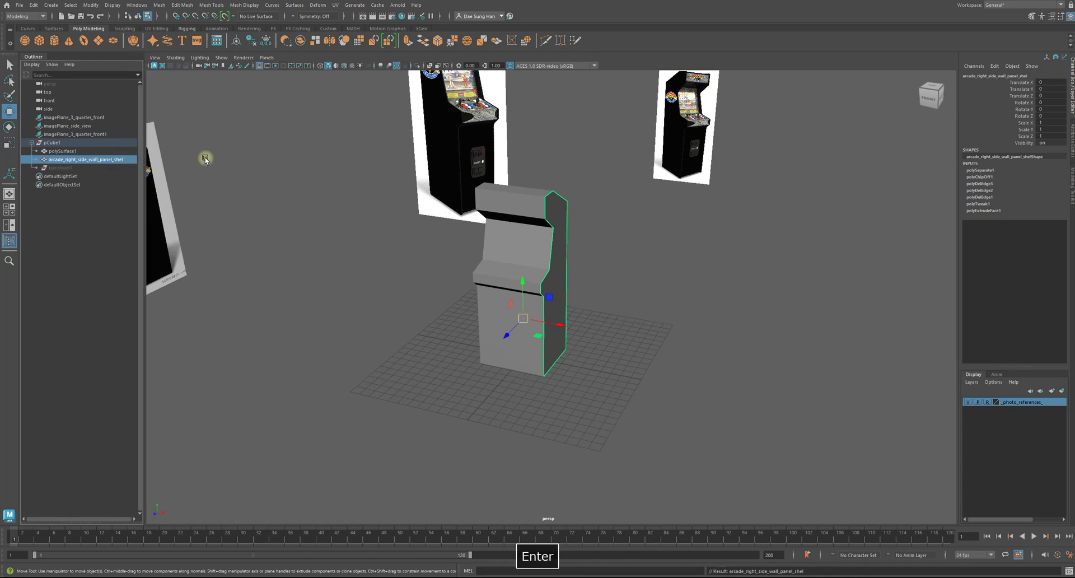
double_click(132, 160)
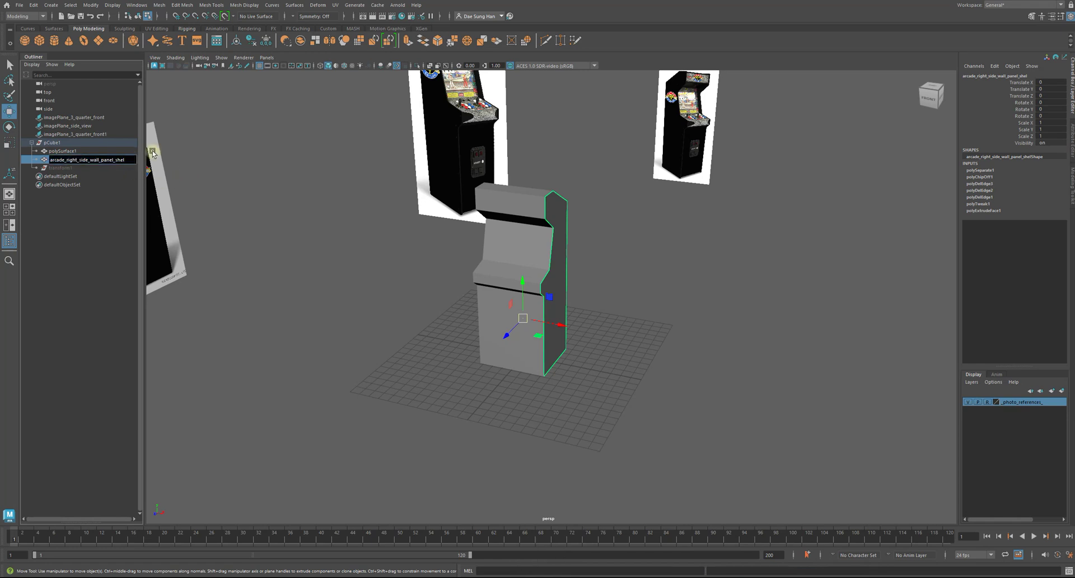
type("l")
key("Return")
Step: Select the main cabinet body polySurface1, try moving it sideways, and undo the move
left_click_drag(504, 226, 495, 171, "alt")
right_click_drag(496, 170, 560, 215, "alt")
left_click(87, 152)
left_click_drag(594, 187, 572, 203, "alt")
left_click_drag(525, 367, 412, 287)
left_click_drag(330, 194, 412, 233, "alt")
key("z")
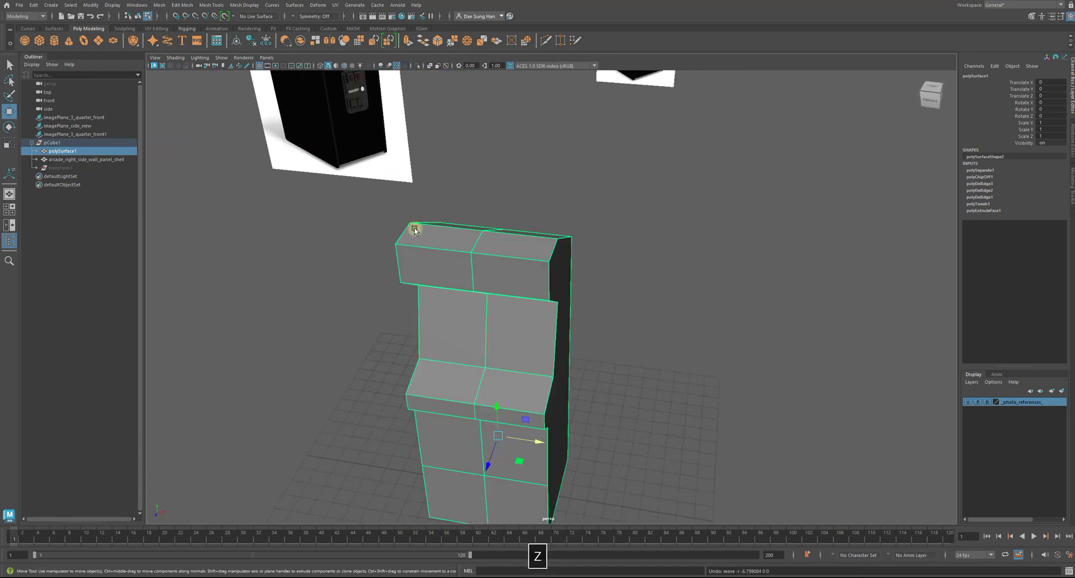
Step: Rename the main cabinet body polySurface1 as arcade_main_body
double_click(103, 150)
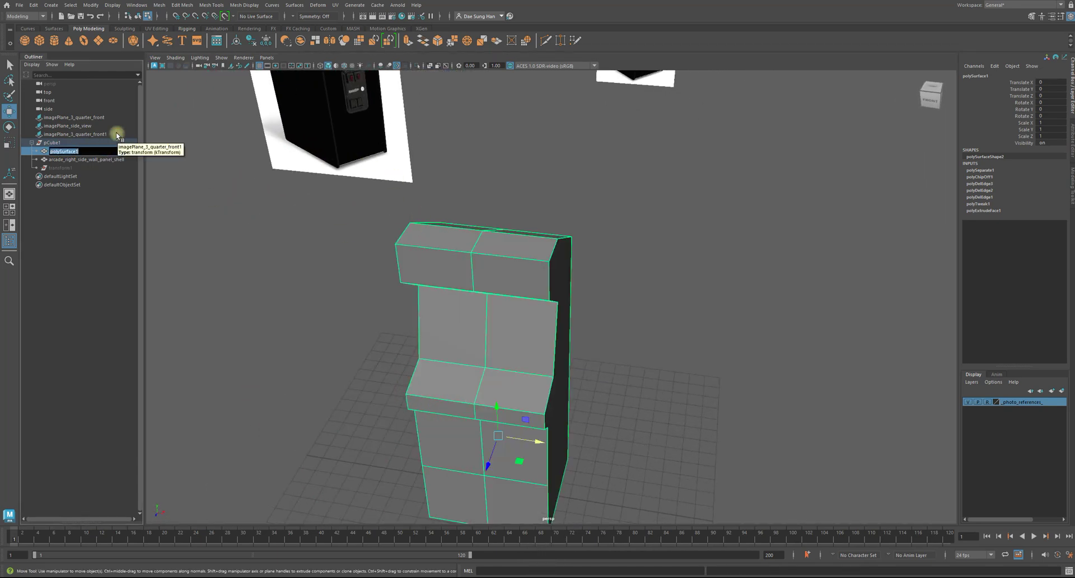
type("arcade ")
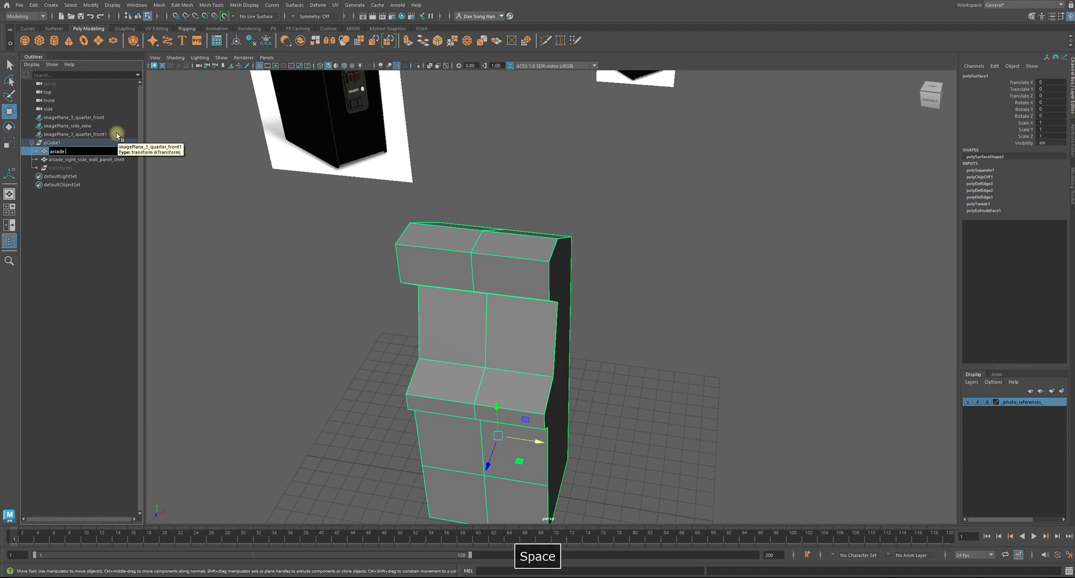
type("main body")
key("Return")
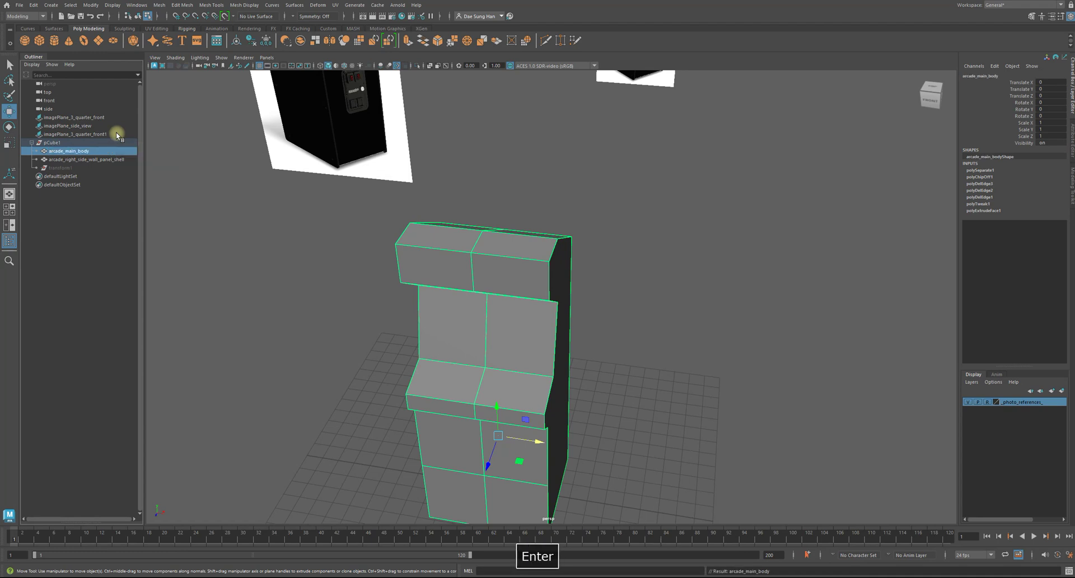
Step: Delete the construction history of the pCube1 group and everything inside it
right_click_drag(549, 229, 518, 234, "alt")
middle_click_drag(517, 234, 505, 167, "alt")
left_click_drag(73, 143, 78, 168)
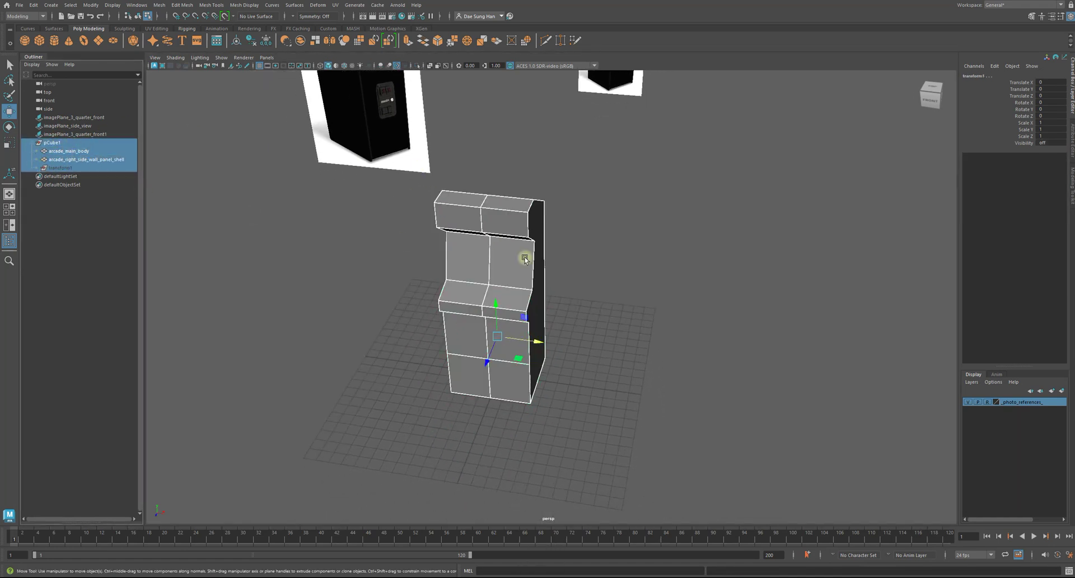
left_click(34, 5)
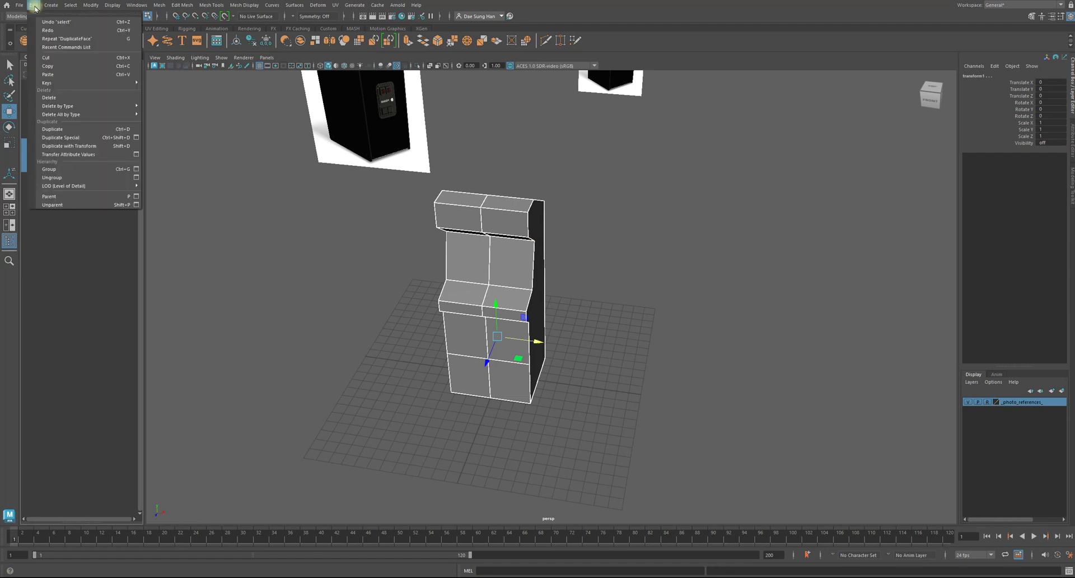
mouse_move(67, 106)
left_click(168, 97)
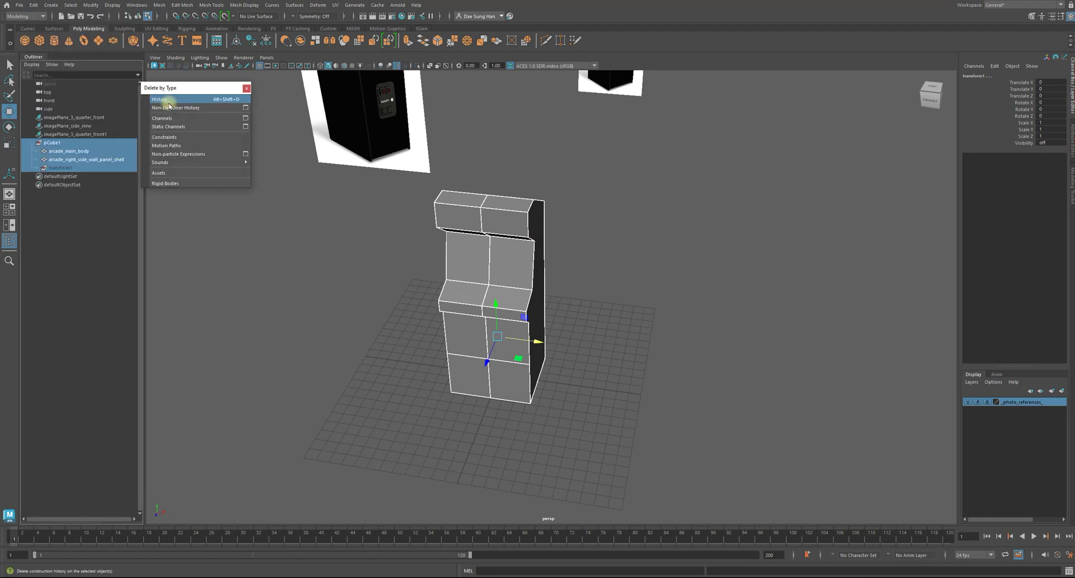
left_click(246, 88)
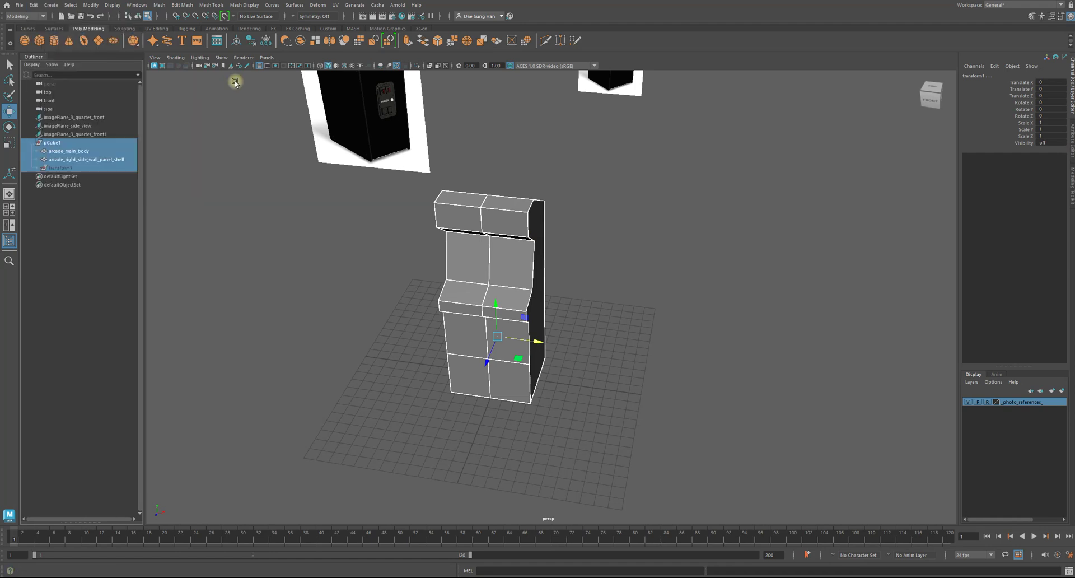
left_click(33, 5)
mouse_move(67, 105)
left_click(157, 106)
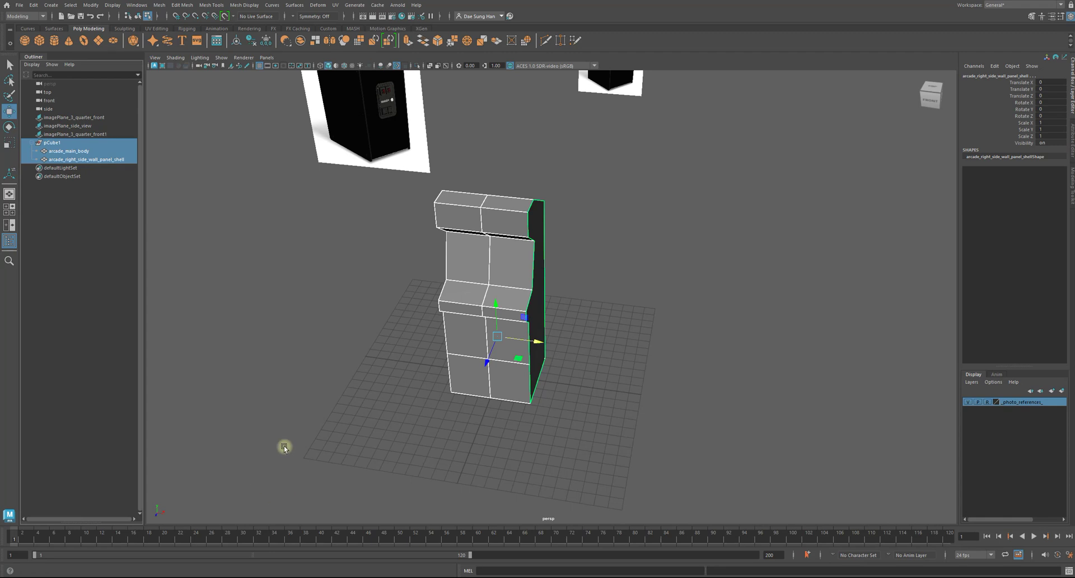
Step: Try moving arcade_main_body and arcade_right_side_wall_panel_shell out of the pCube1 group, and undo it
right_click_drag(409, 279, 477, 293, "alt")
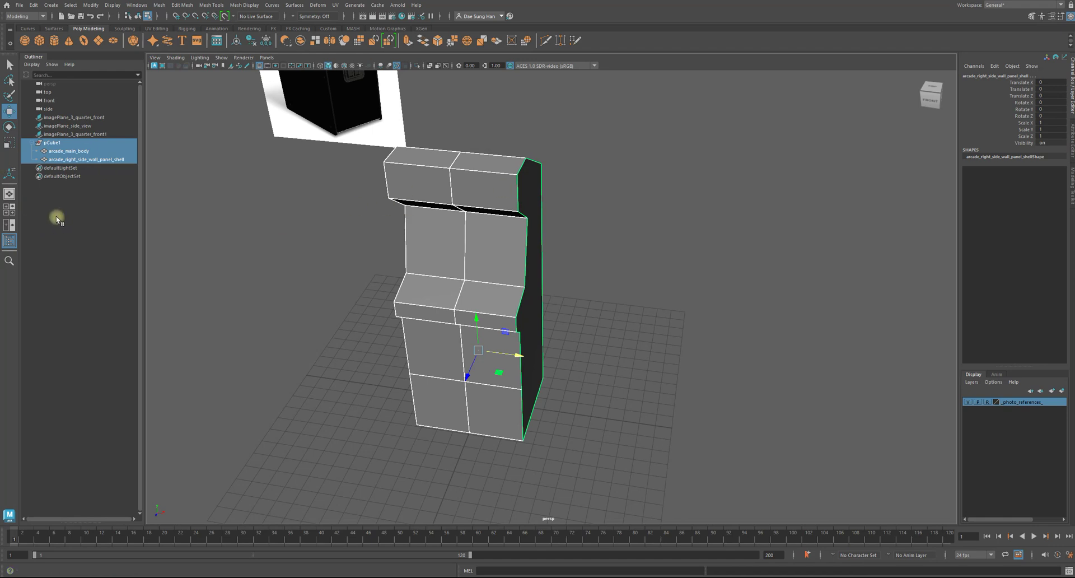
left_click(79, 159)
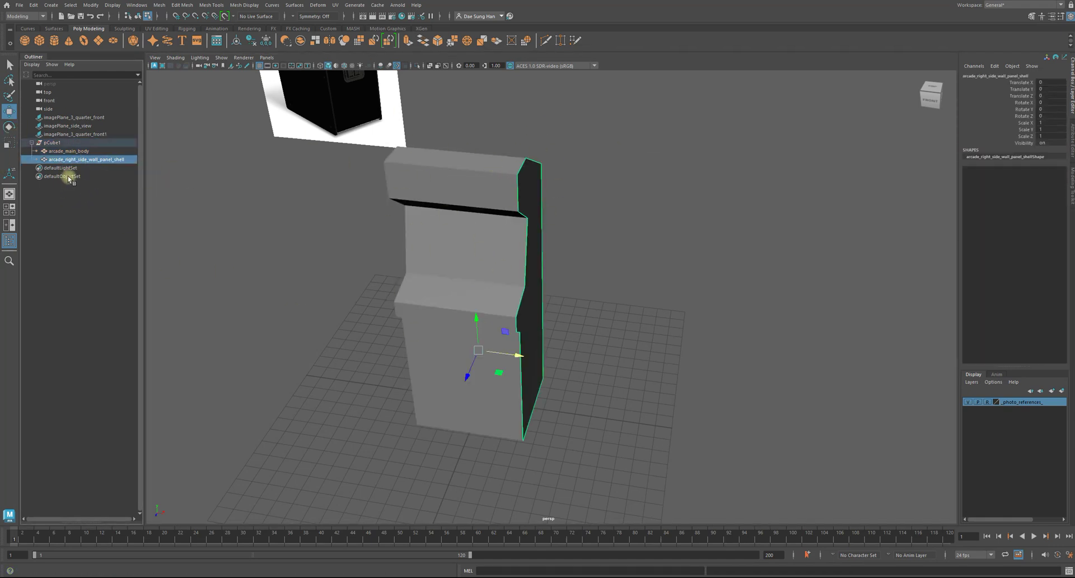
left_click(70, 151, "shift")
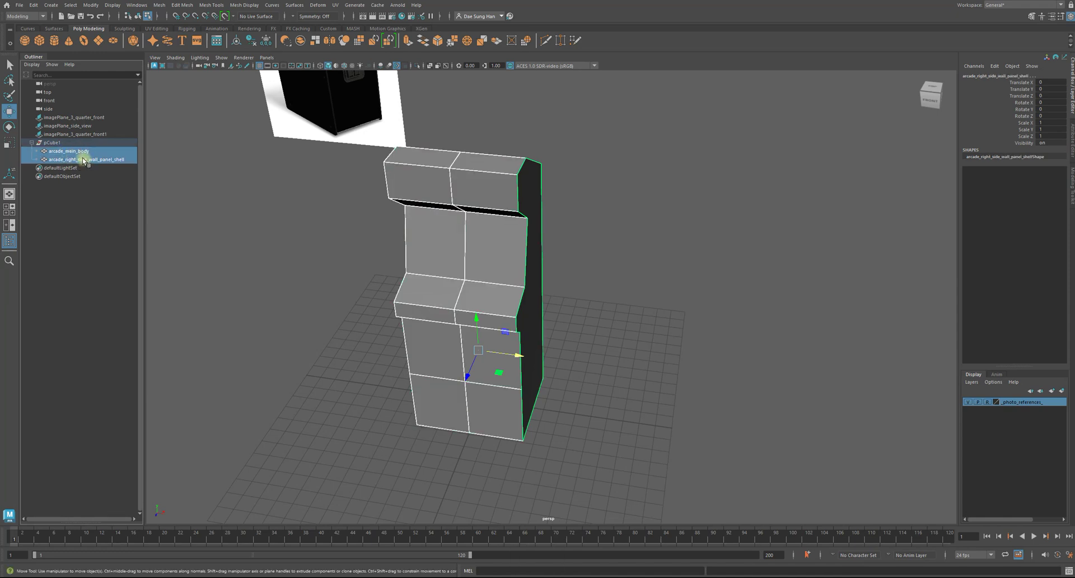
middle_click_drag(86, 160, 62, 247)
left_click(63, 239)
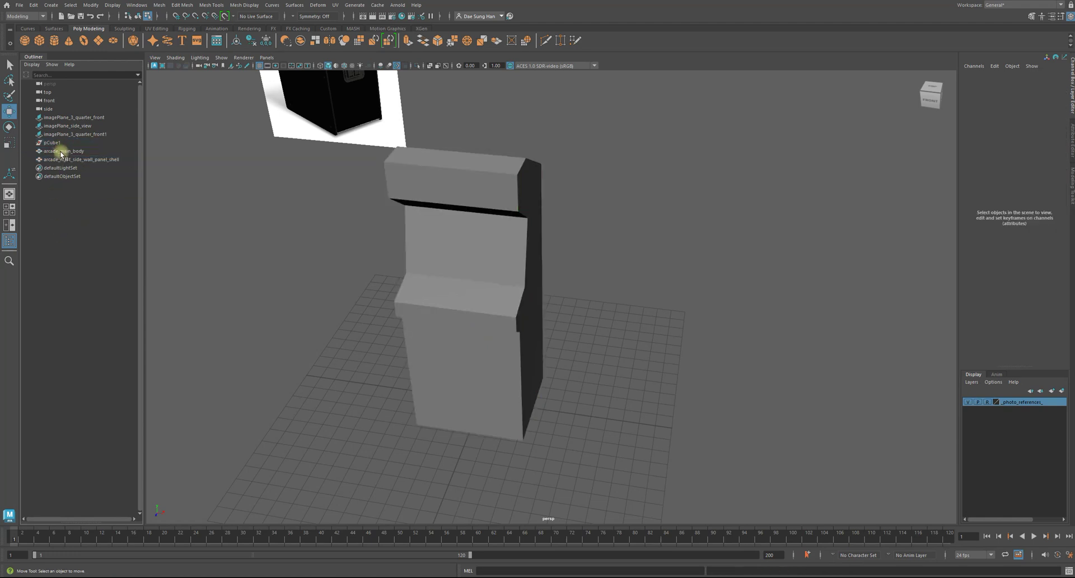
key("ctrl+z")
key("ctrl+z")
Step: Move arcade_main_body and arcade_right_side_wall_panel_shell out of pCube1 to the Outliner's top level, and delete the empty pCube1 group
left_click(72, 218)
left_click_drag(69, 151, 66, 167)
left_click(84, 151)
left_click(79, 159, "shift")
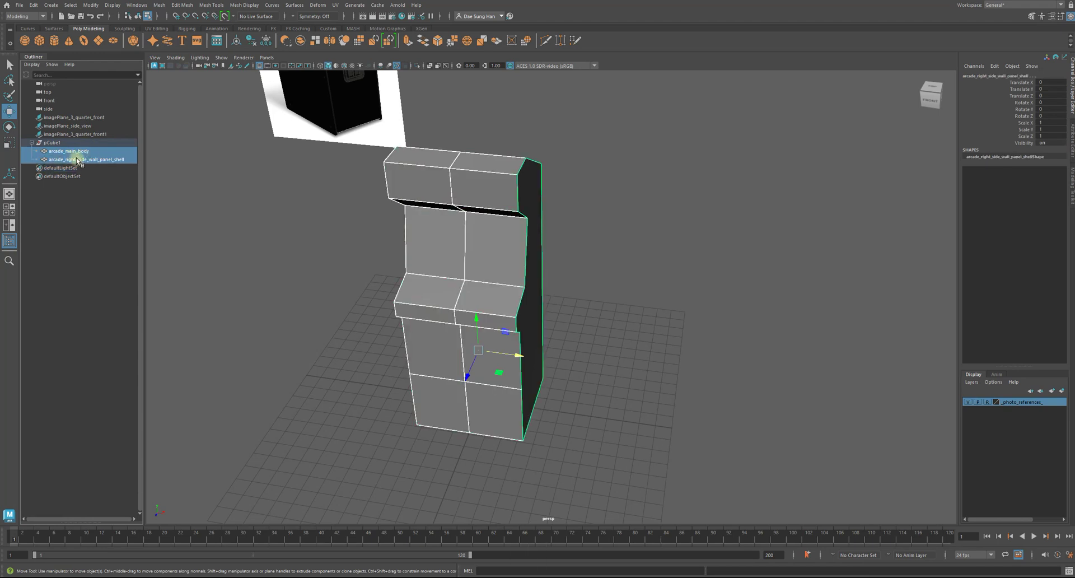
left_click_drag(77, 161, 75, 312)
left_click(76, 308)
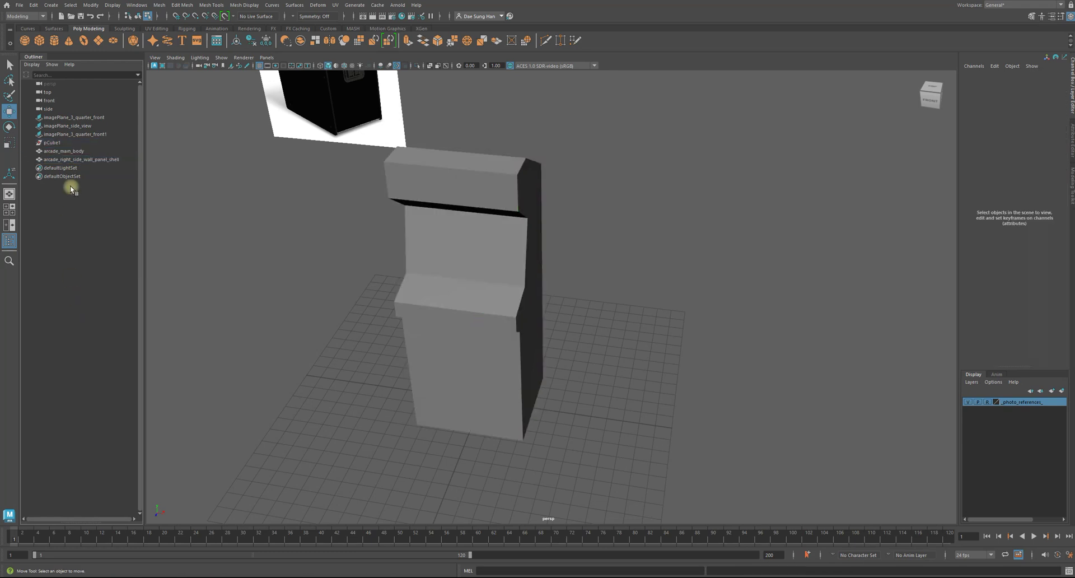
left_click(54, 143)
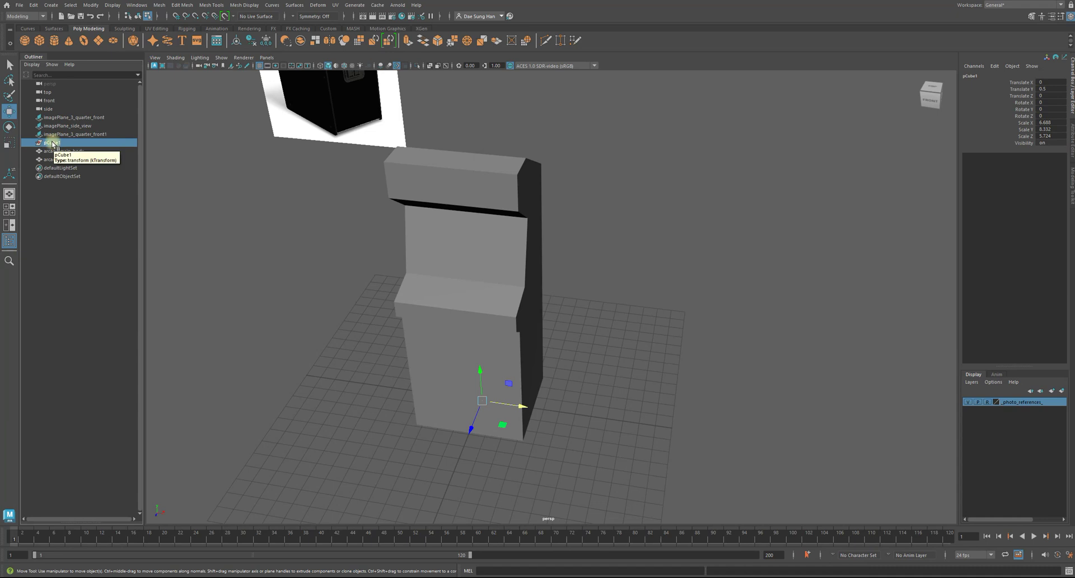
key("Delete")
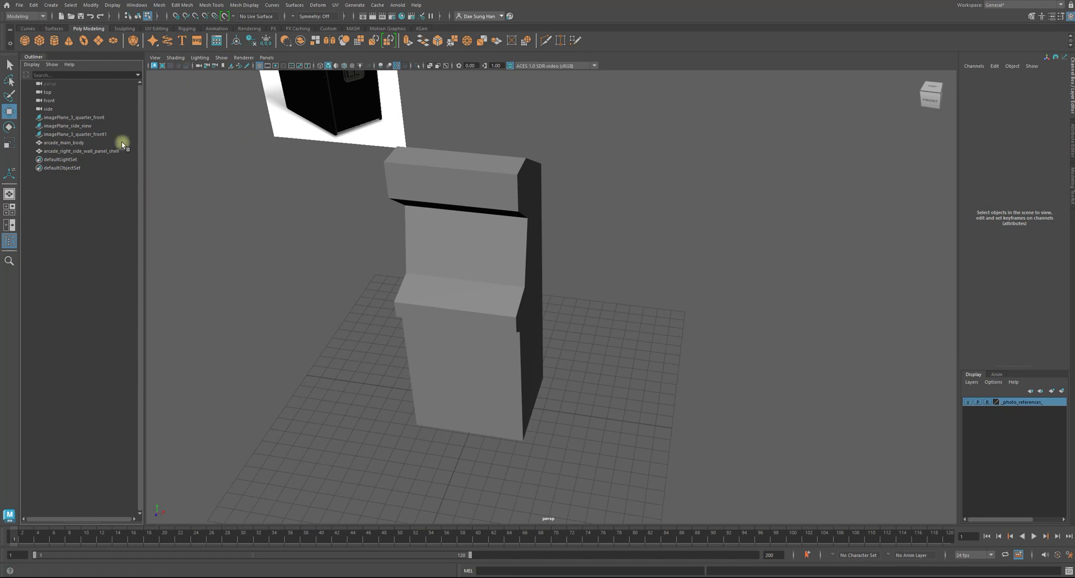
Step: Pick the side wall panel's face on the cabinet, clear that selection, and select the arcade_main_body object
right_click_drag(506, 204, 535, 227, "alt")
left_click(535, 229)
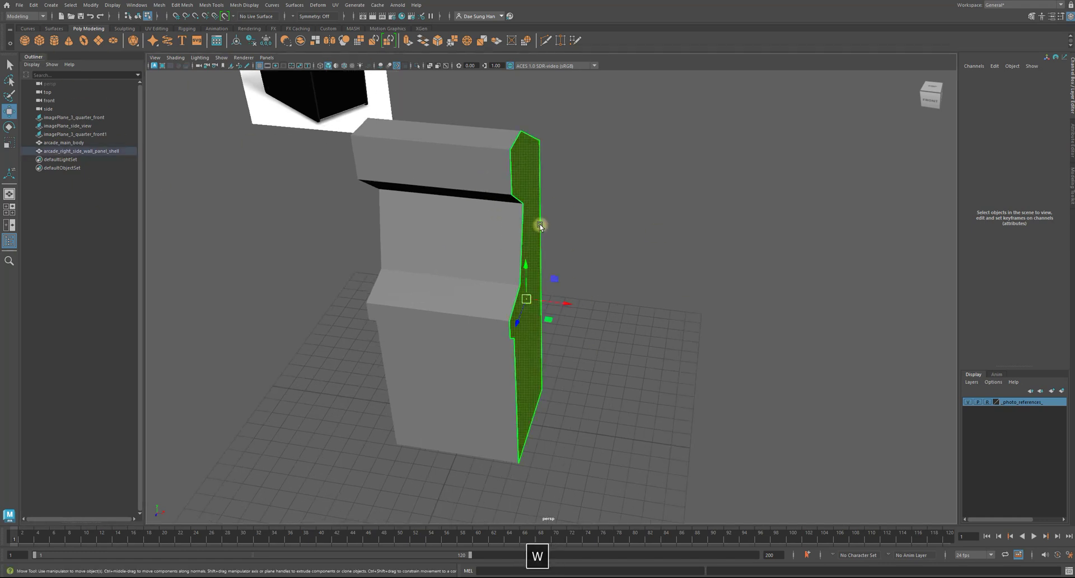
left_click(565, 145)
left_click(525, 165)
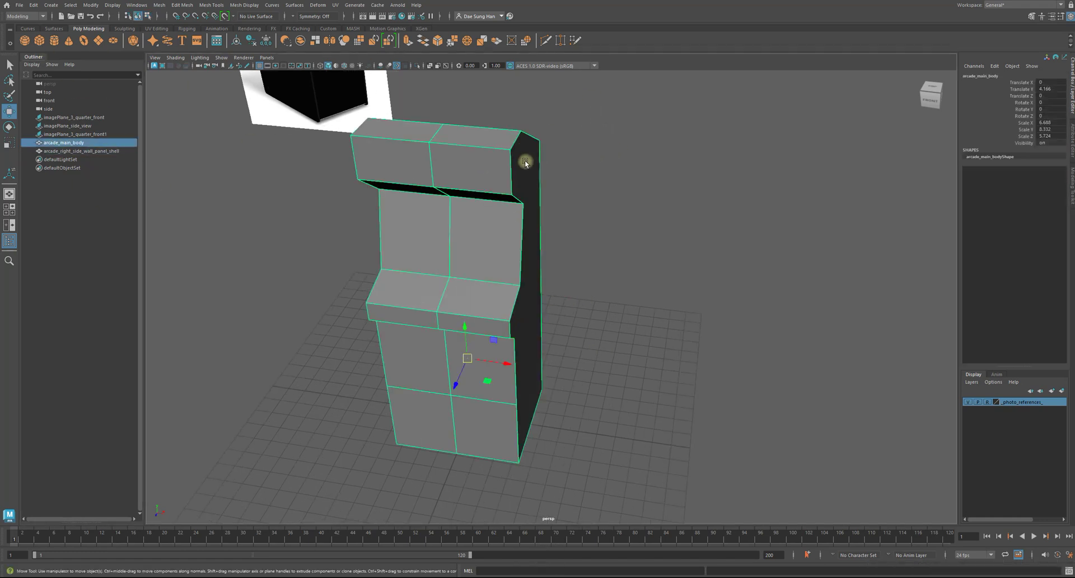
Step: Examine the side wall panels' shape and thickness around the marquee and control deck in the three-quarter reference image
left_click(526, 176)
left_click_drag(666, 270, 480, 295, "alt")
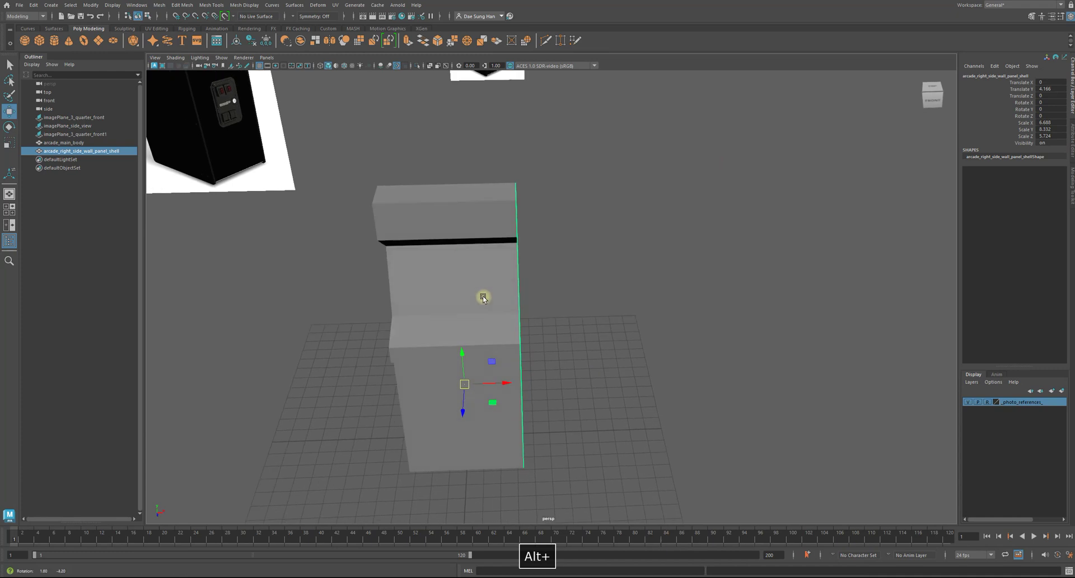
scroll(455, 284, "up", 3, "alt")
scroll(333, 237, "down", 3, "alt")
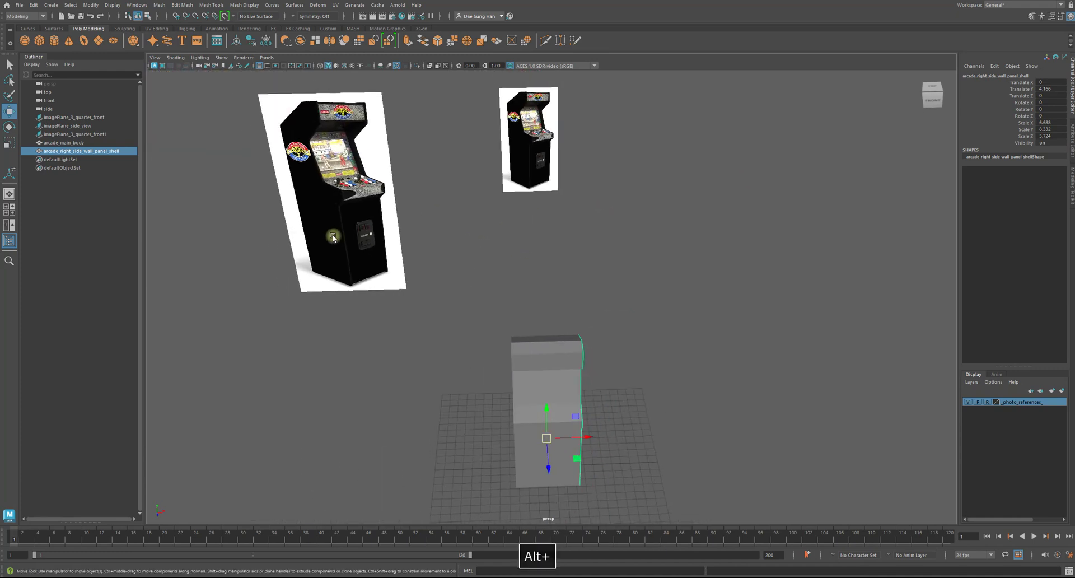
middle_click_drag(330, 103, 512, 322, "alt")
right_click_drag(274, 263, 698, 398, "alt")
middle_click_drag(395, 431, 416, 146, "alt")
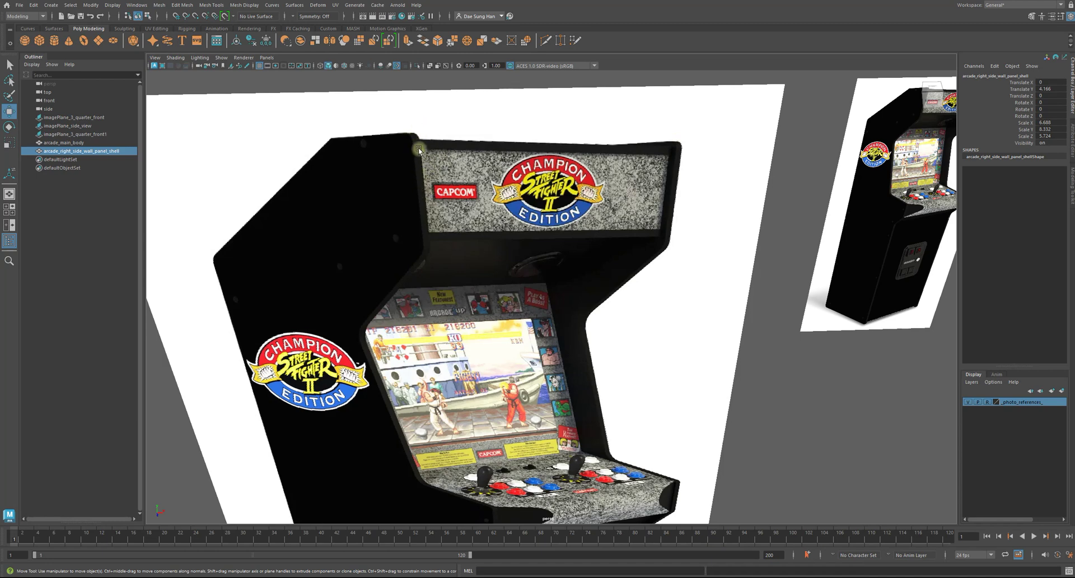
right_click_drag(468, 206, 307, 240, "alt")
middle_click_drag(677, 341, 513, 178, "alt")
right_click_drag(644, 247, 573, 266, "alt")
middle_click_drag(582, 286, 467, 137, "alt")
right_click_drag(577, 188, 702, 209, "alt")
middle_click_drag(597, 180, 635, 286, "alt")
Step: Turn on the wireframe overlay for the shaded arcade cabinet models
key("alt+5")
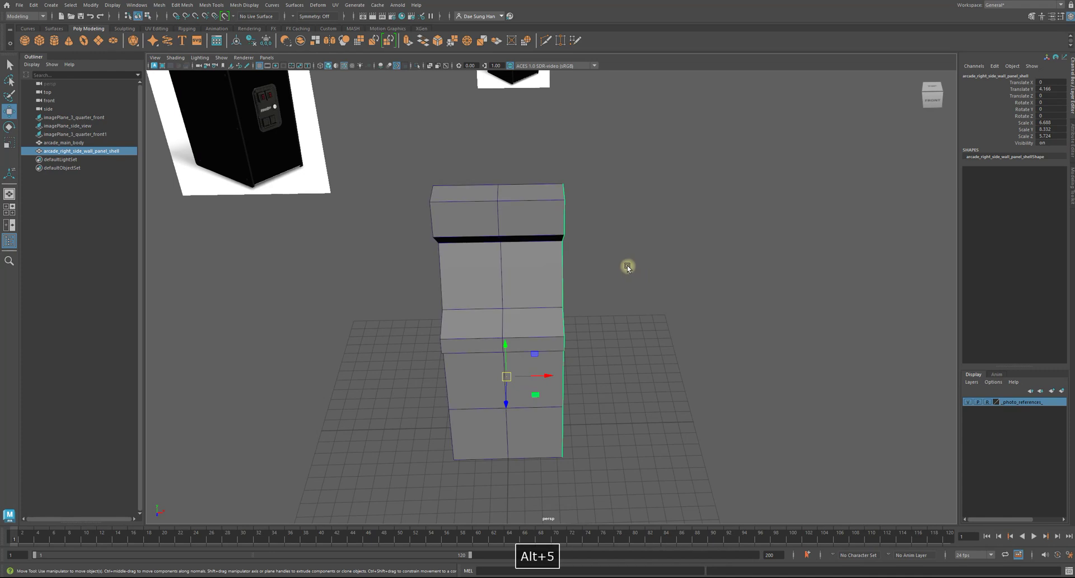
left_click_drag(629, 267, 578, 249, "alt")
middle_click_drag(503, 199, 553, 235, "alt")
left_click_drag(551, 235, 483, 263, "alt")
left_click(626, 311)
left_click_drag(625, 312, 712, 309, "alt")
right_click_drag(713, 310, 603, 271, "alt")
left_click_drag(602, 272, 561, 239, "alt")
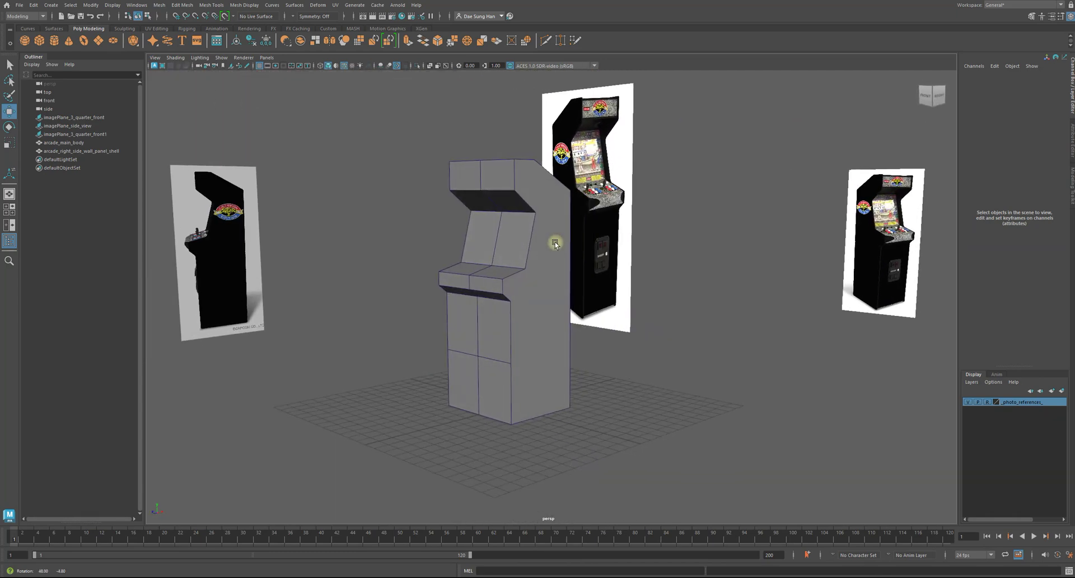
Step: Try to move the main body's edge between the marquee underside and screen area up and back in side view
right_click_drag(501, 237, 535, 246, "alt")
middle_click_drag(535, 247, 562, 276, "alt")
left_click(530, 255)
mouse_move(530, 254)
left_mouse_down("alt")
mouse_move(537, 240)
mouse_move(521, 241)
left_mouse_up("alt")
right_click_drag(521, 241, 583, 176, "alt")
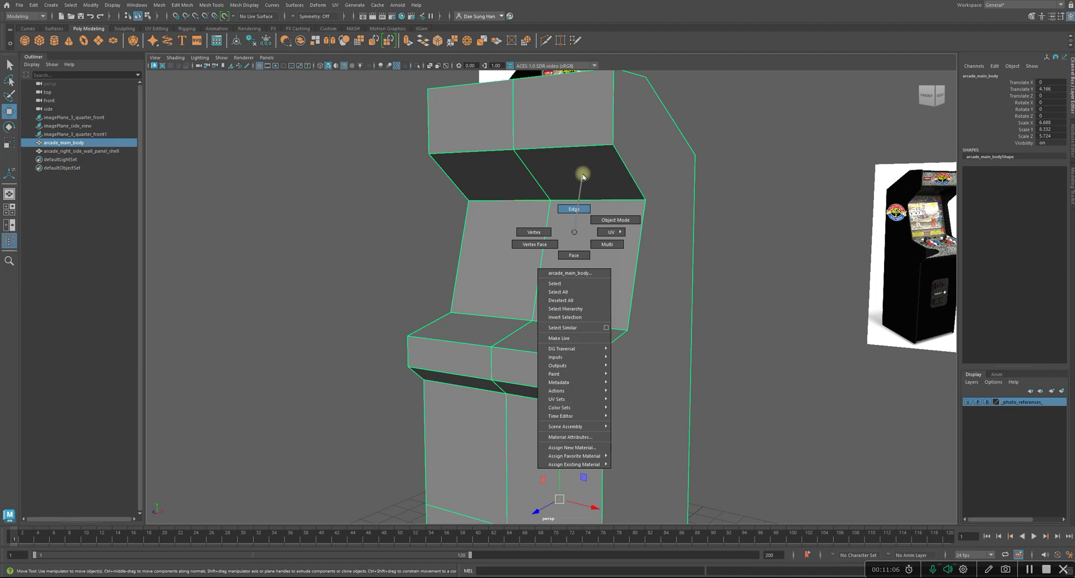
right_click_drag(583, 176, 591, 179)
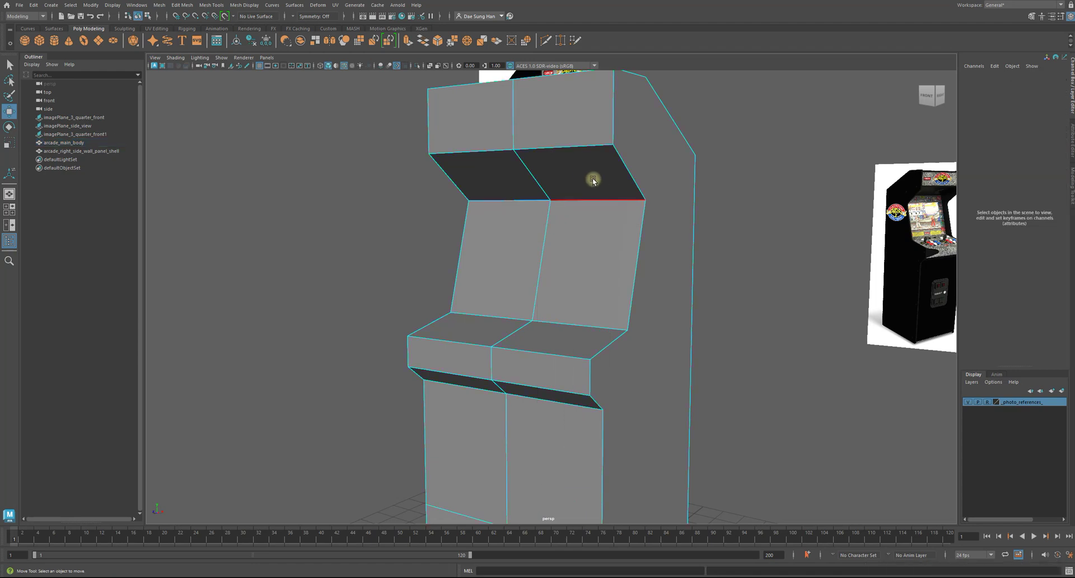
double_click(586, 201)
left_click_drag(519, 201, 685, 272, "alt")
key("space")
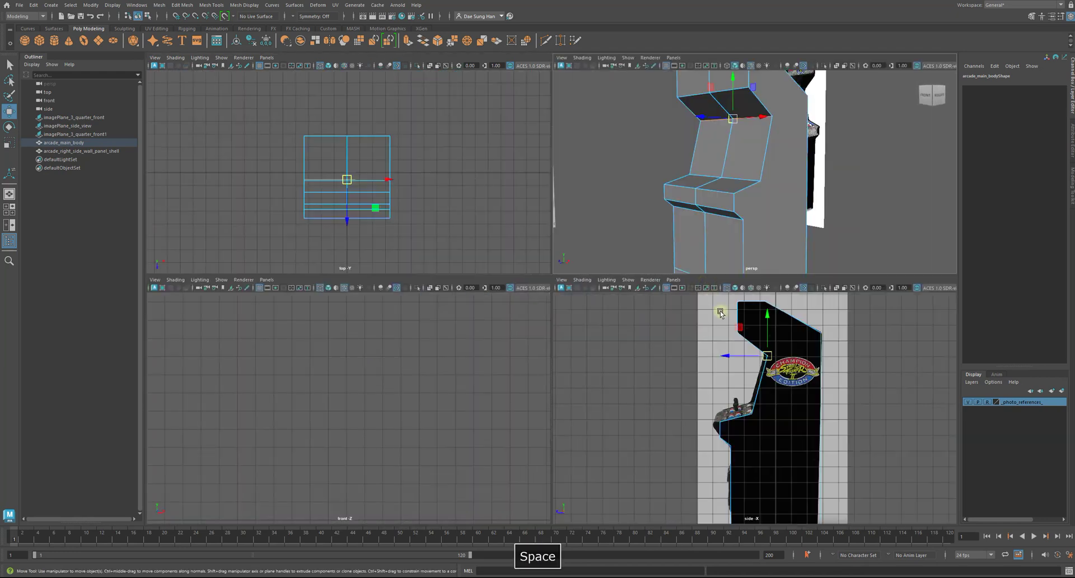
key("space")
key("space")
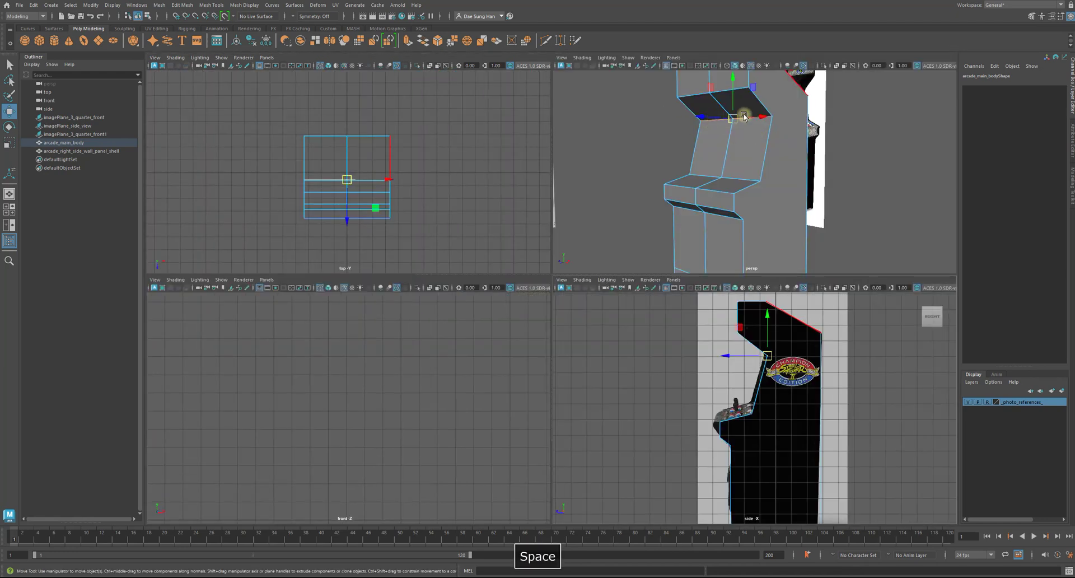
key("space")
right_click_drag(557, 192, 667, 207, "alt")
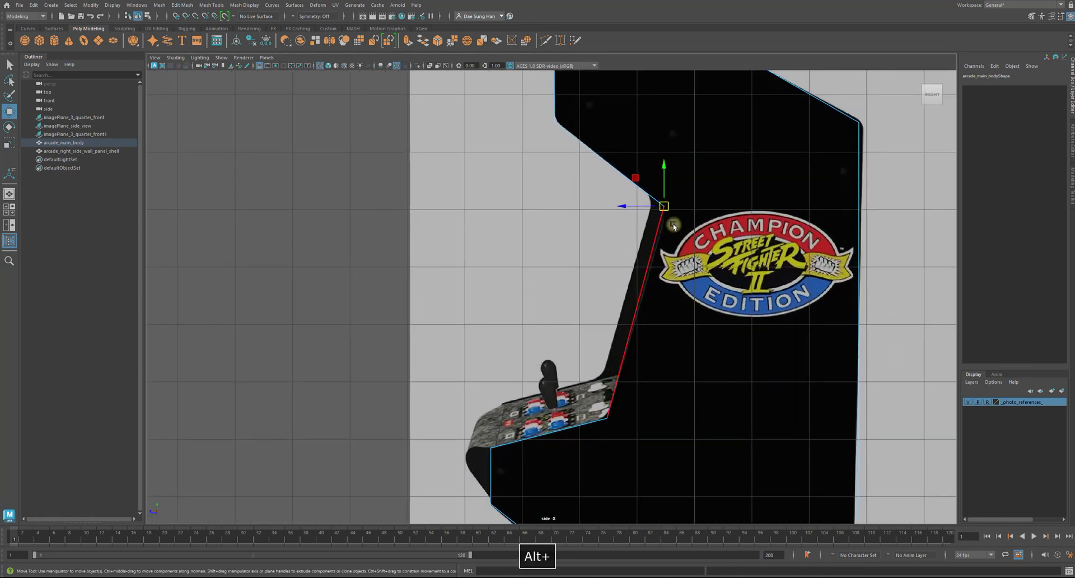
mouse_move(666, 205)
left_mouse_down()
mouse_move(660, 182)
mouse_move(676, 189)
left_mouse_up()
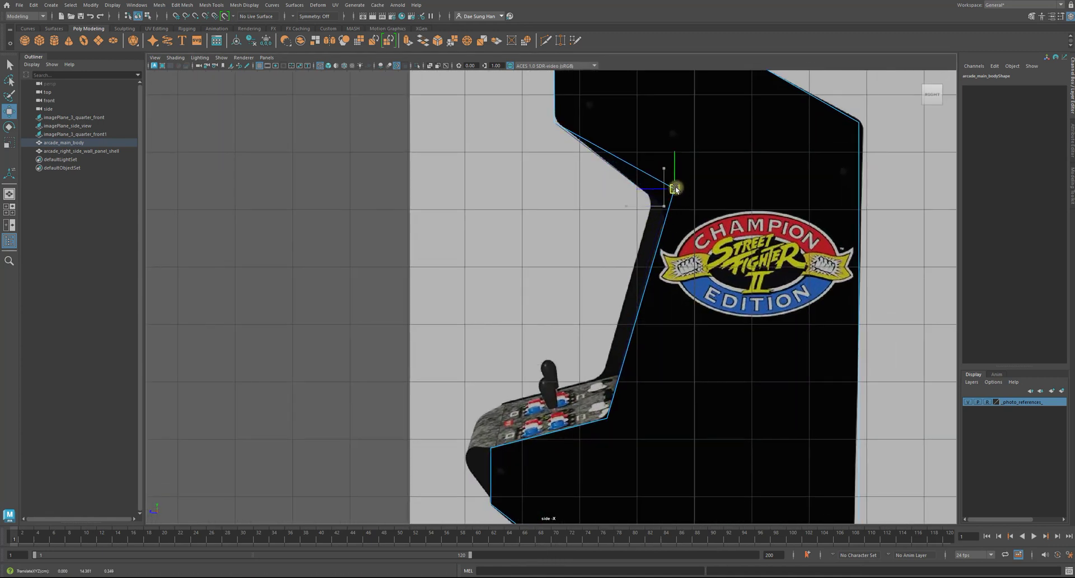
key("space")
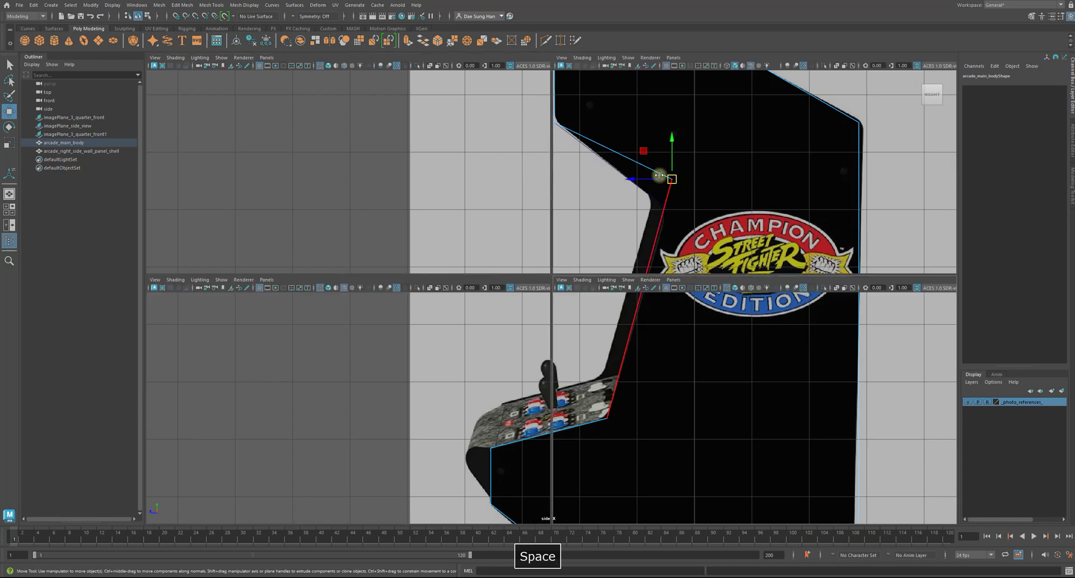
key("space")
left_click_drag(639, 197, 718, 213, "alt")
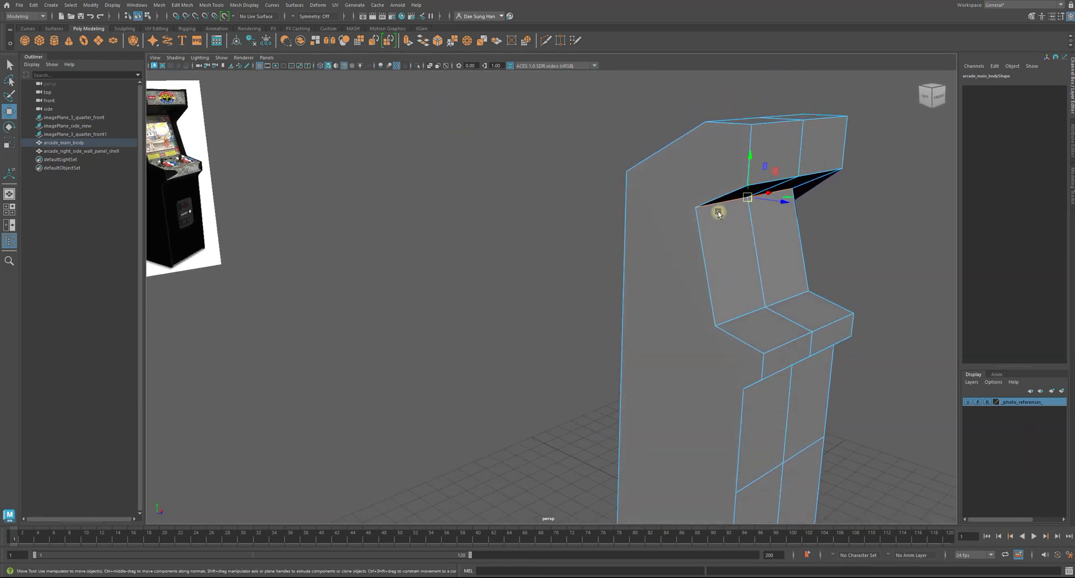
Step: Select the two screen-area faces of the main body and try reorienting their pivot along the slope
right_click_drag(757, 222, 758, 244)
left_click(768, 244)
left_click(732, 240, "shift")
left_click_drag(734, 241, 660, 231, "alt")
right_click_drag(660, 231, 722, 210, "alt")
key("d")
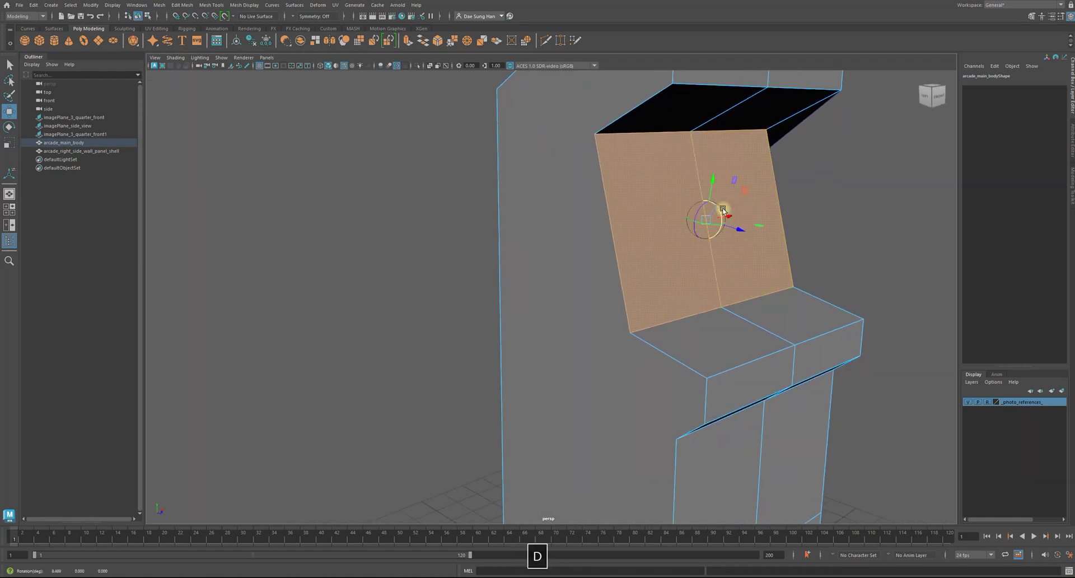
left_click_drag(732, 211, 688, 222)
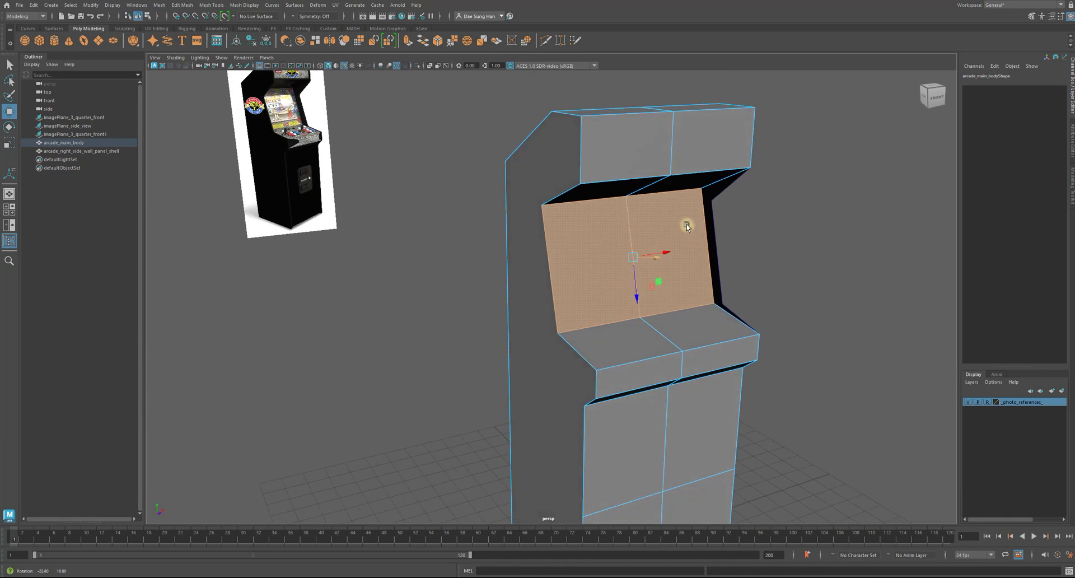
left_click(851, 182)
left_click_drag(851, 182, 779, 224, "alt")
Step: Undo the screen-face pivot change and the overhang edge move, and return to object mode
key("ctrl+z")
key("ctrl+z")
key("ctrl+z")
key("ctrl+z")
key("ctrl+z")
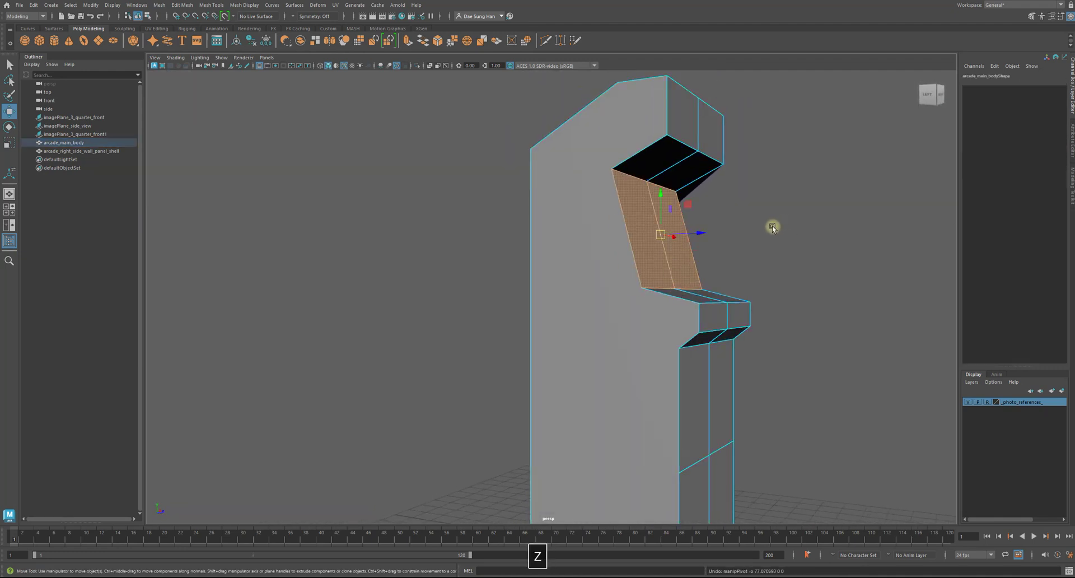
key("z")
key("z")
key("z")
key("z")
key("z")
key("z")
mouse_move(648, 231)
left_mouse_down("alt")
mouse_move(693, 239)
mouse_move(639, 244)
mouse_move(634, 232)
mouse_move(650, 233)
left_mouse_up("alt")
left_click(639, 245)
left_click(660, 233)
right_click_drag(660, 233, 668, 215)
left_click_drag(669, 215, 633, 199)
Step: Select the right side wall panel and examine how it sits against the cabinet body
left_click_drag(633, 199, 712, 235, "alt")
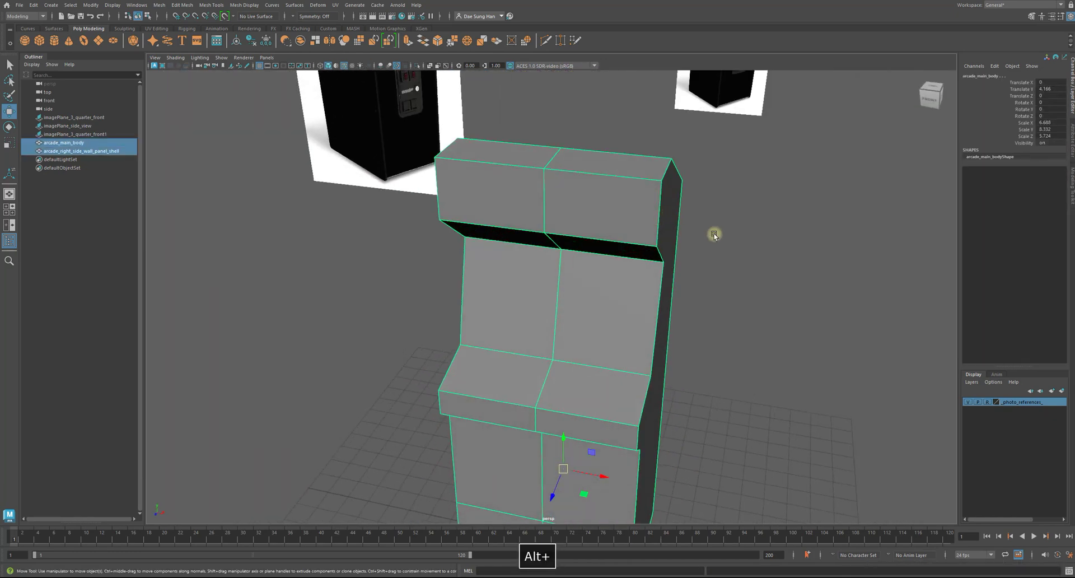
left_click(666, 230)
left_click_drag(602, 236, 593, 199, "alt")
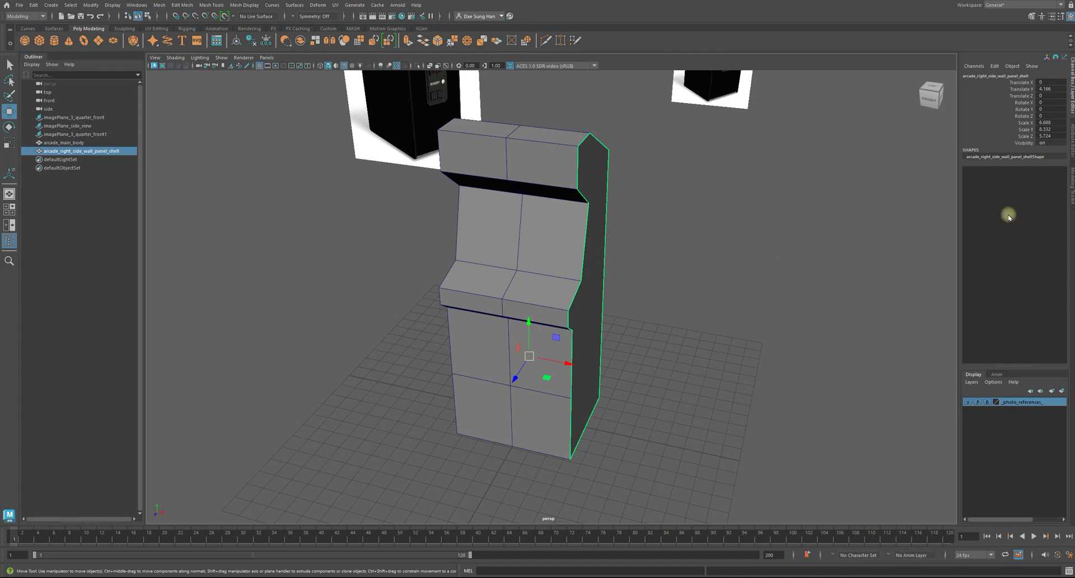
left_click_drag(839, 192, 858, 175, "alt")
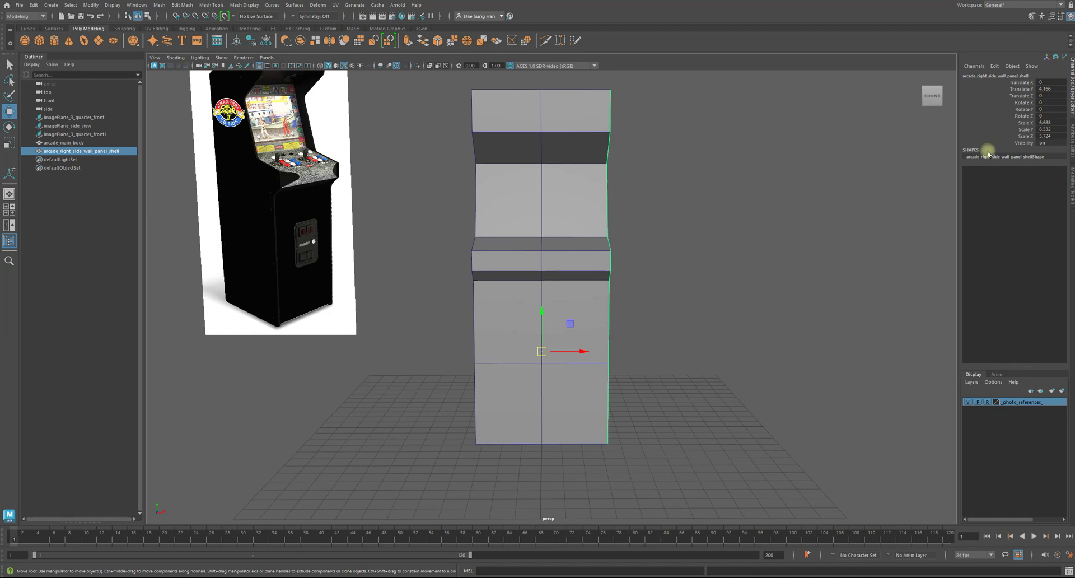
left_click_drag(828, 248, 665, 314, "alt")
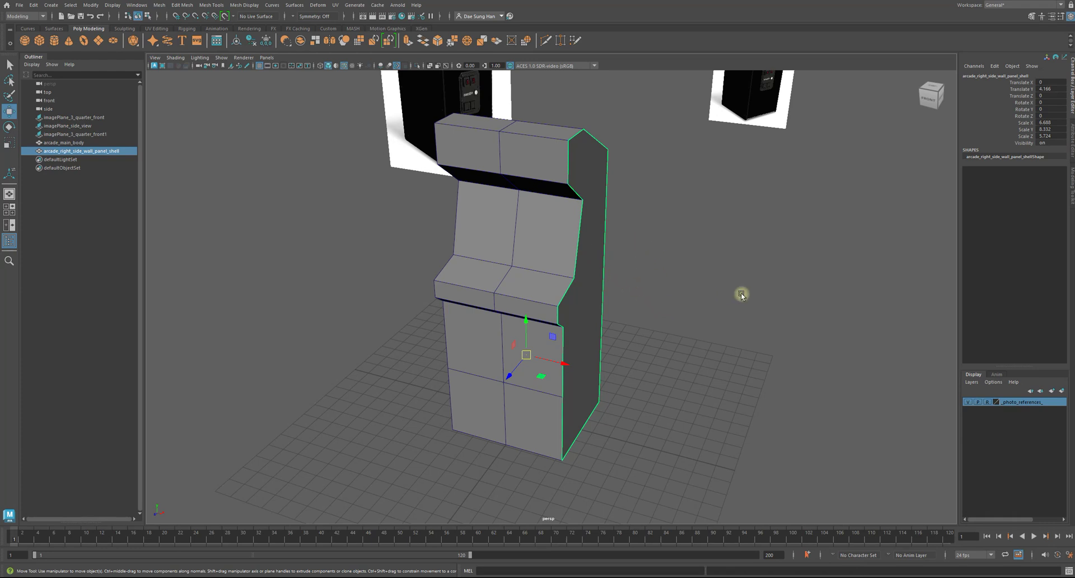
left_click_drag(562, 335, 526, 263, "alt")
left_click_drag(473, 334, 588, 250, "alt")
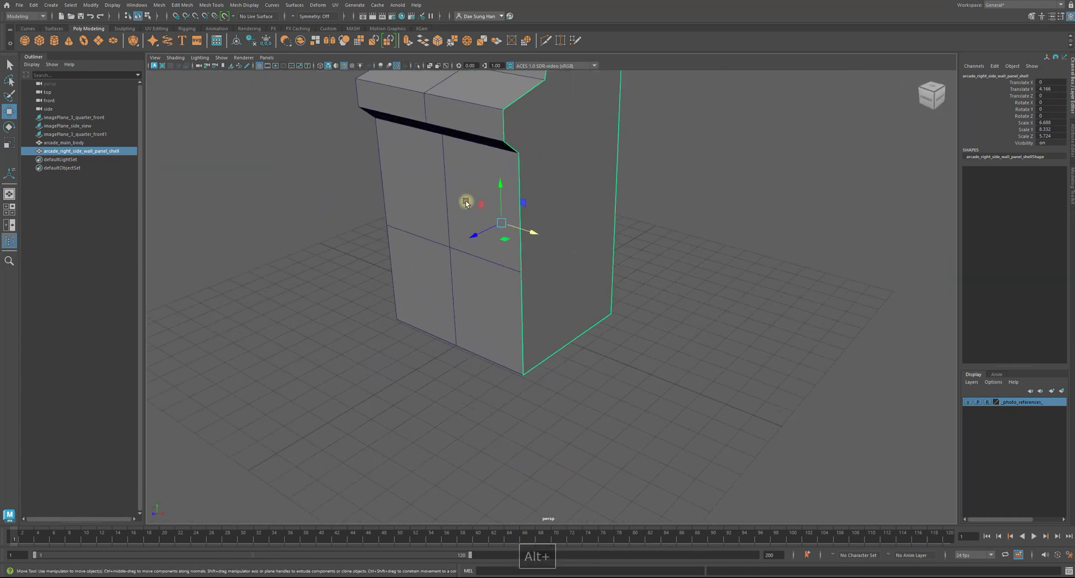
right_click_drag(700, 322, 546, 211, "alt")
Step: Create a display layer containing the main arcade body and hide that layer
left_click(519, 243)
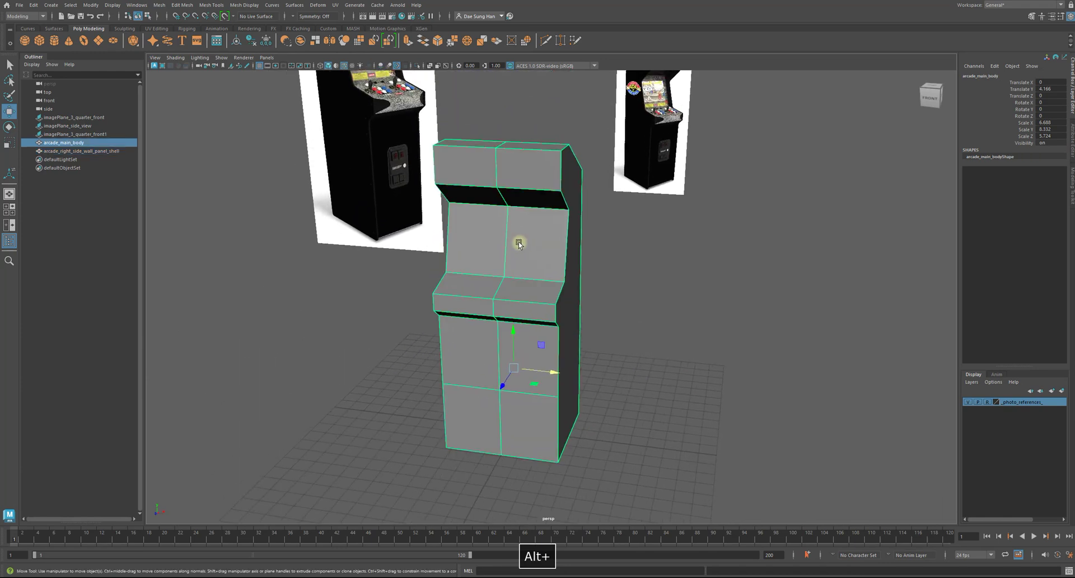
left_click(1062, 391)
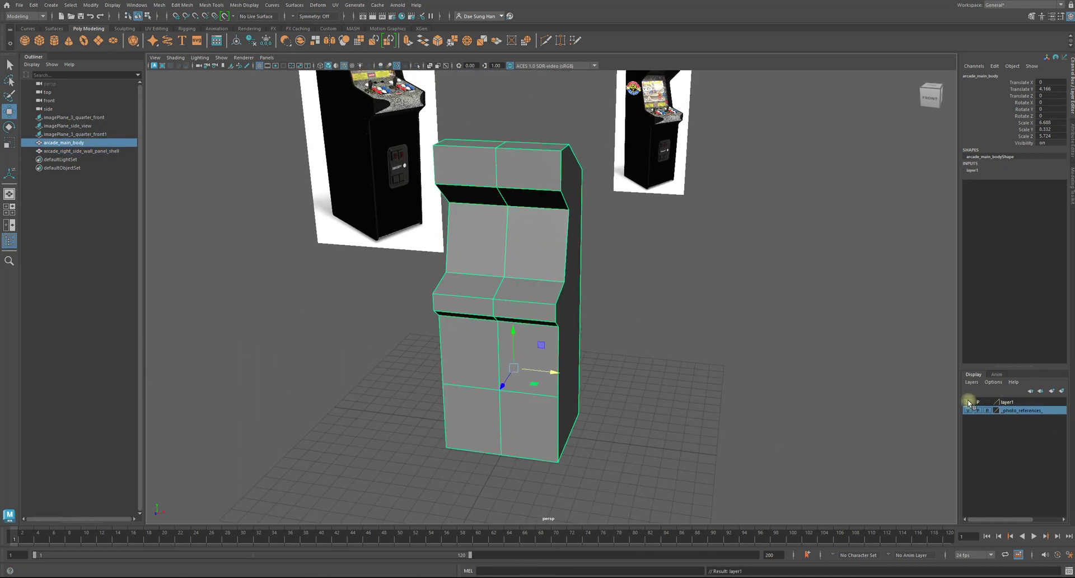
left_click(968, 401)
Step: Rename the new display layer _arcade_body_
left_click(1010, 402)
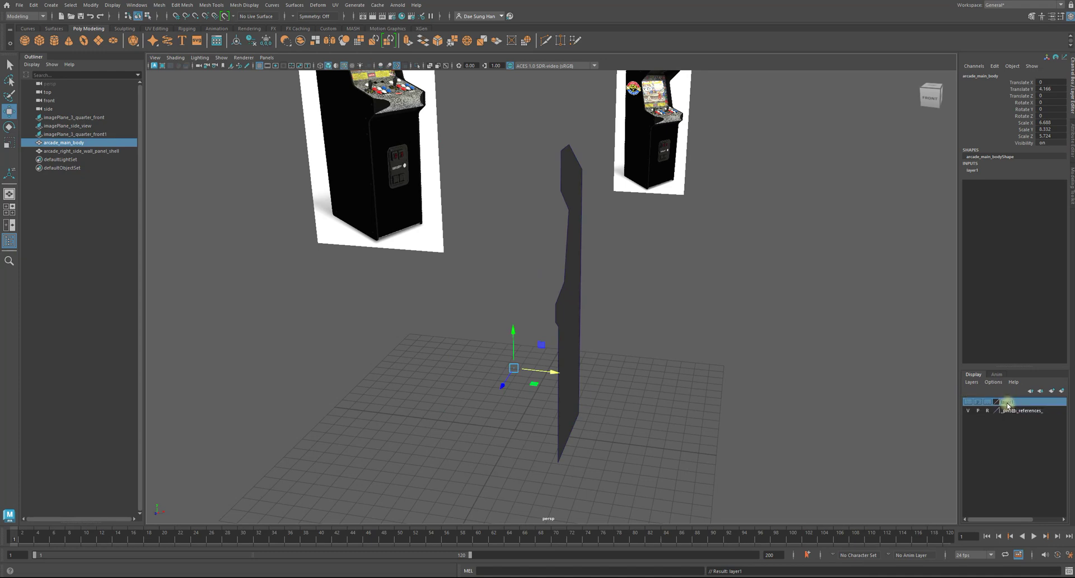
double_click(1007, 404)
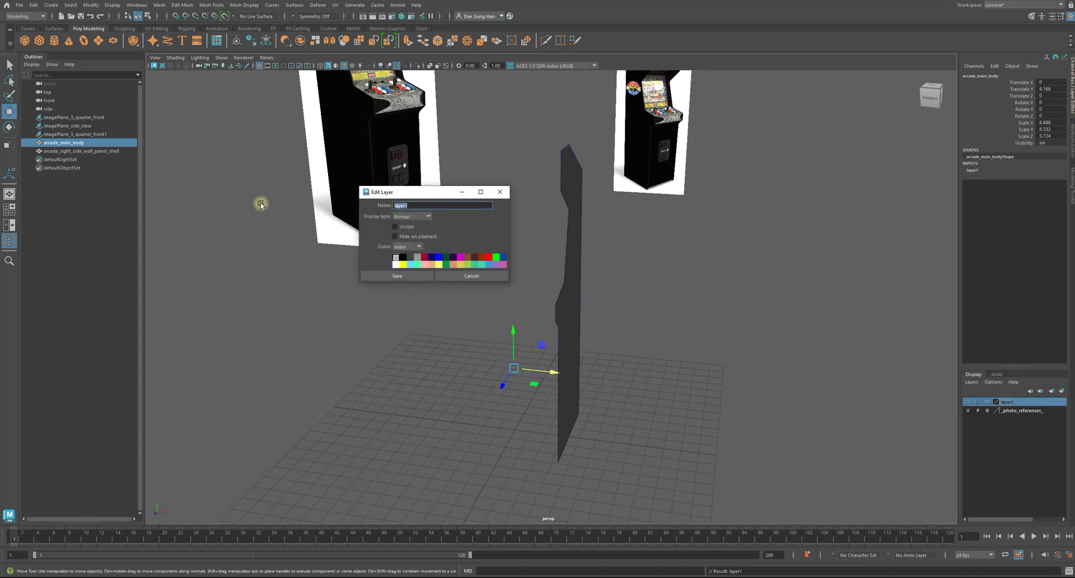
type("_arcade_body_")
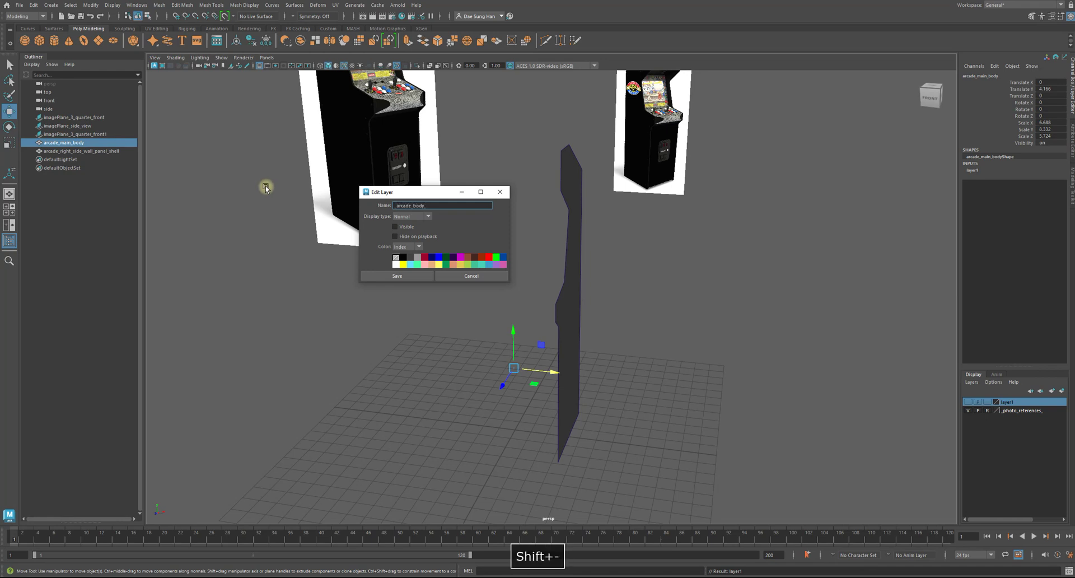
left_click(374, 275)
left_click(750, 331)
Step: Snap the right side wall panel's pivot to the vertex at its lower front corner
left_click_drag(697, 309, 541, 184, "alt")
left_click(536, 286)
left_click_drag(542, 222, 708, 314, "alt")
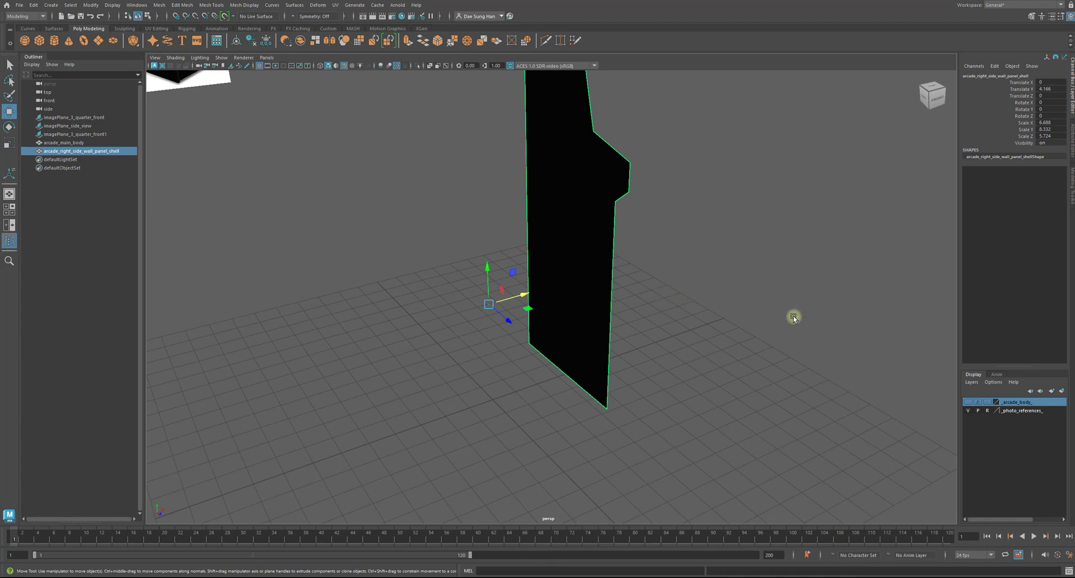
key("d")
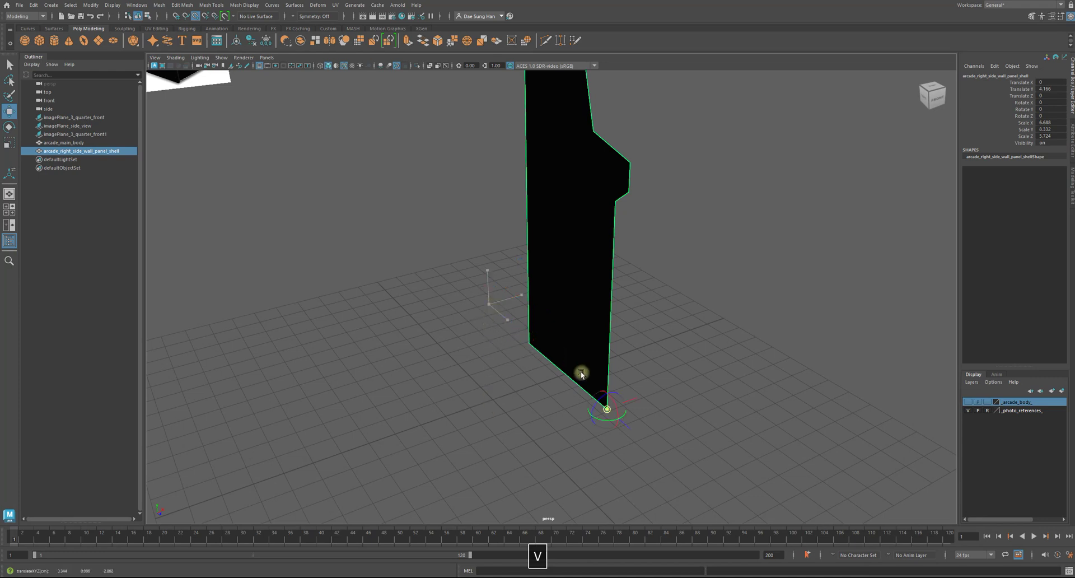
left_click_drag(704, 430, 611, 409, "alt")
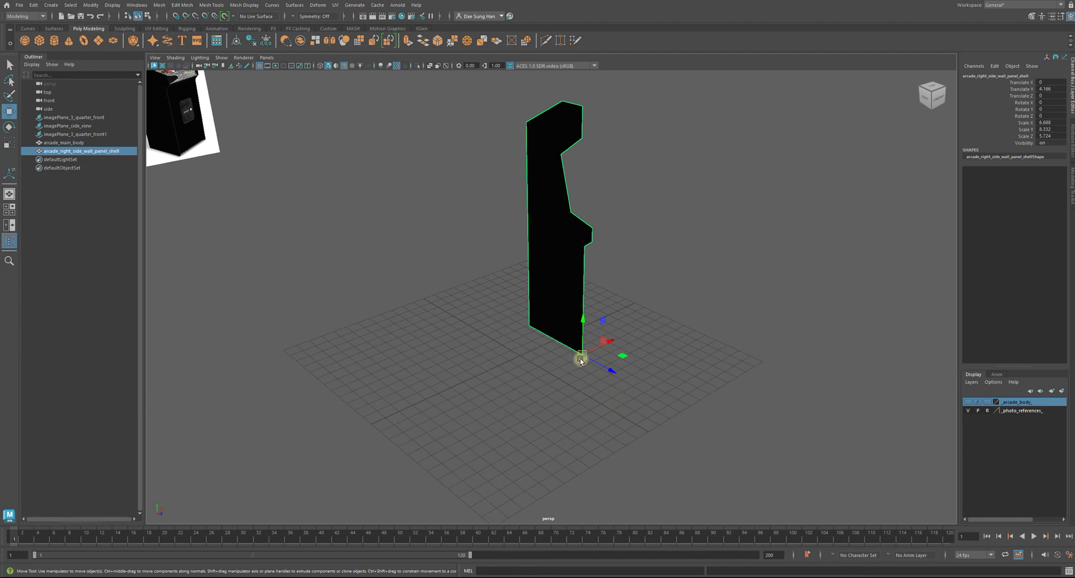
right_click_drag(592, 332, 783, 371, "alt")
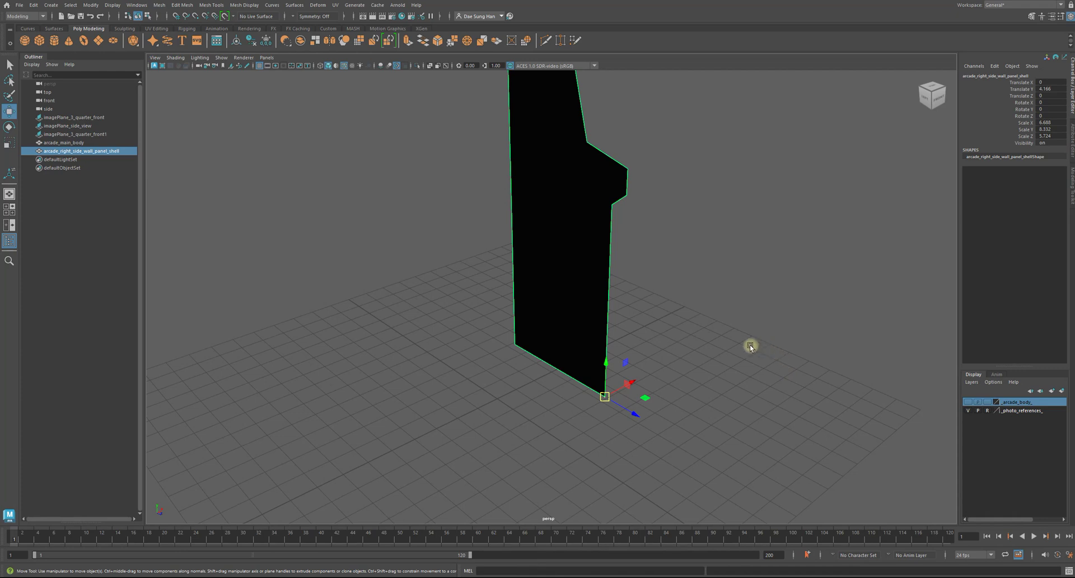
right_click_drag(608, 399, 485, 347, "alt")
left_click_drag(730, 418, 579, 387, "alt")
left_click_drag(618, 299, 615, 208, "alt")
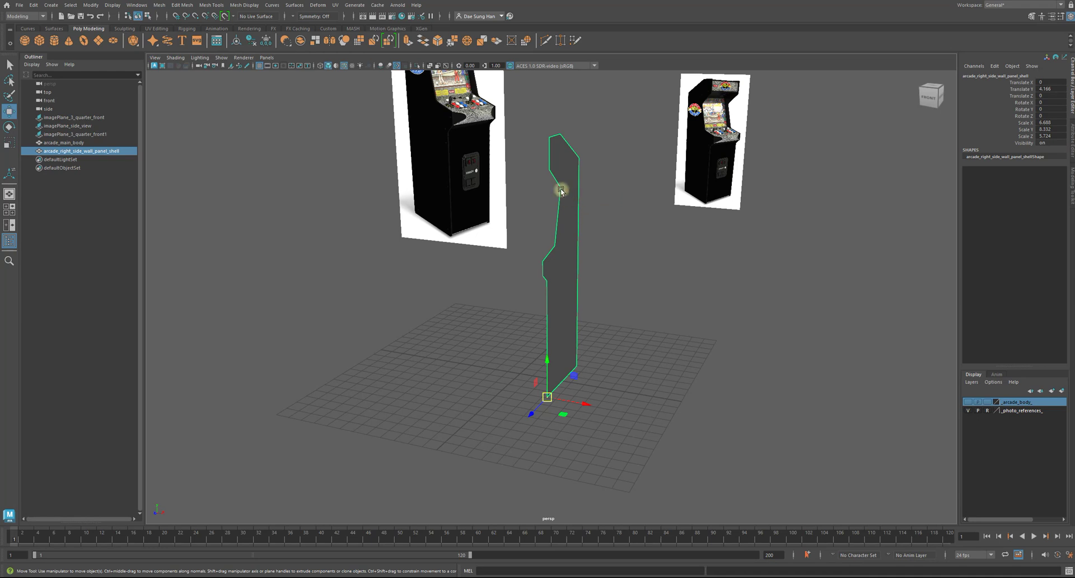
Step: Extrude the right side wall panel outward with a Local Translate Z of about 0.231
right_click(601, 228, "shift")
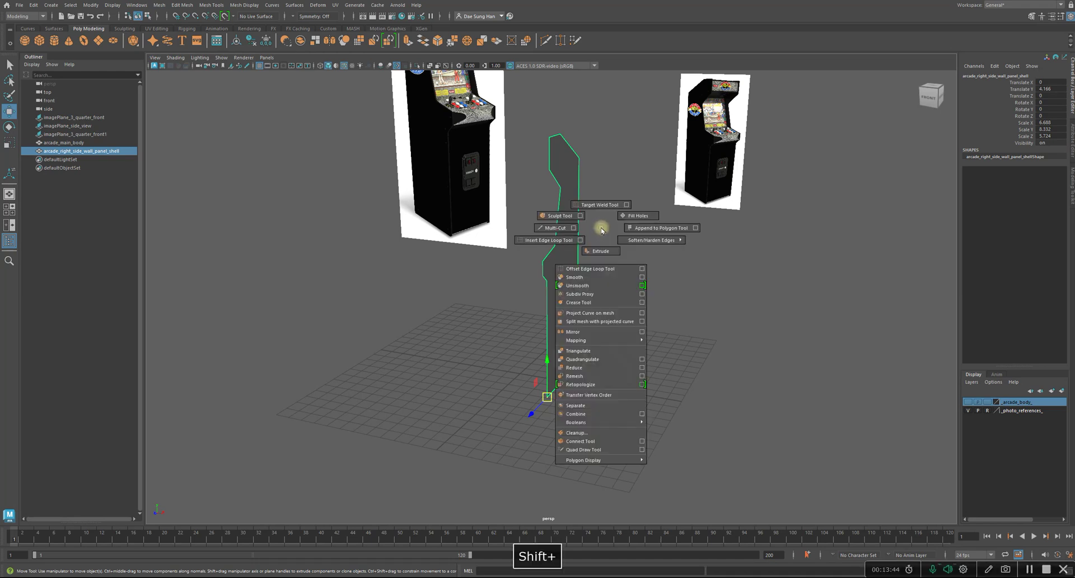
left_click(598, 249)
left_click_drag(592, 255, 617, 308, "alt")
left_click_drag(598, 255, 598, 250)
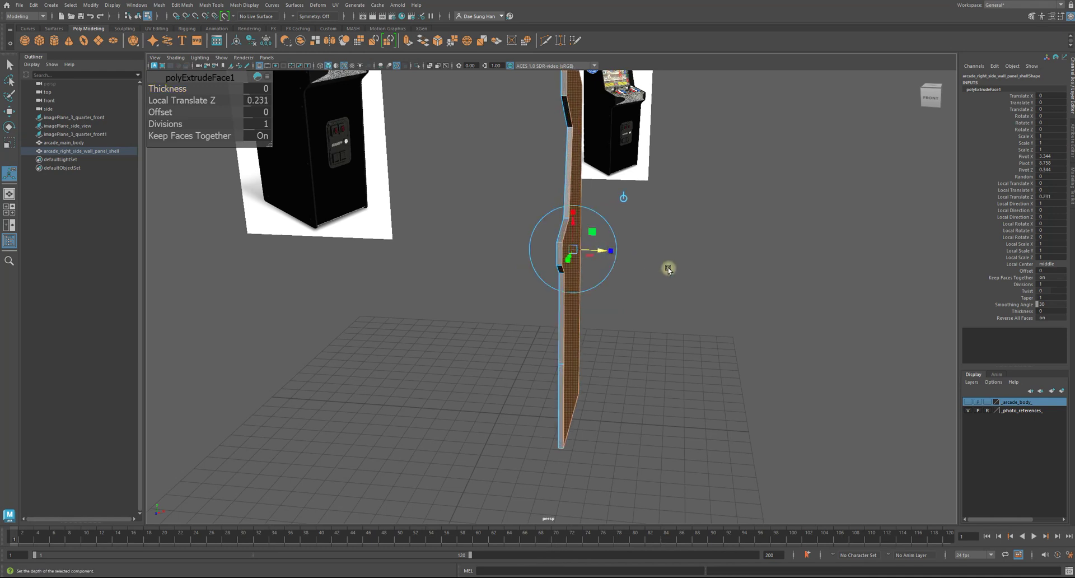
left_click_drag(684, 268, 613, 334, "alt")
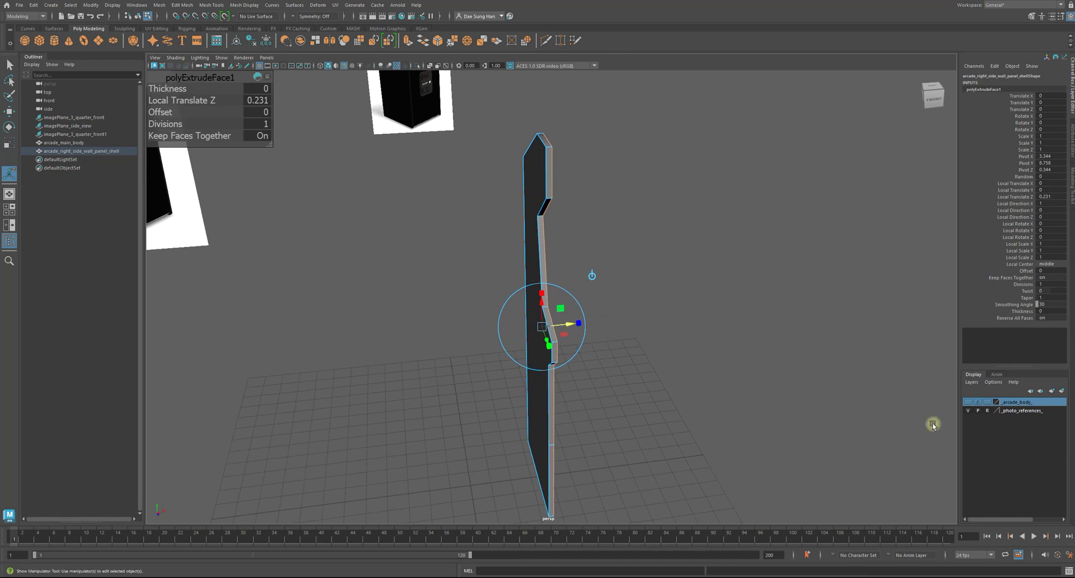
Step: Make the _arcade_body_ layer visible again, leave the extrusion and deselect everything
left_click(970, 401)
mouse_move(780, 354)
left_mouse_down("alt")
mouse_move(777, 334)
mouse_move(806, 333)
mouse_move(749, 352)
mouse_move(564, 329)
mouse_move(641, 360)
mouse_move(762, 345)
left_mouse_up("alt")
left_click_drag(505, 302, 566, 339, "alt")
left_click(693, 318)
left_click_drag(693, 317, 545, 228, "alt")
key("q")
left_click_drag(705, 216, 550, 238, "alt")
left_click(530, 220)
left_click(551, 243)
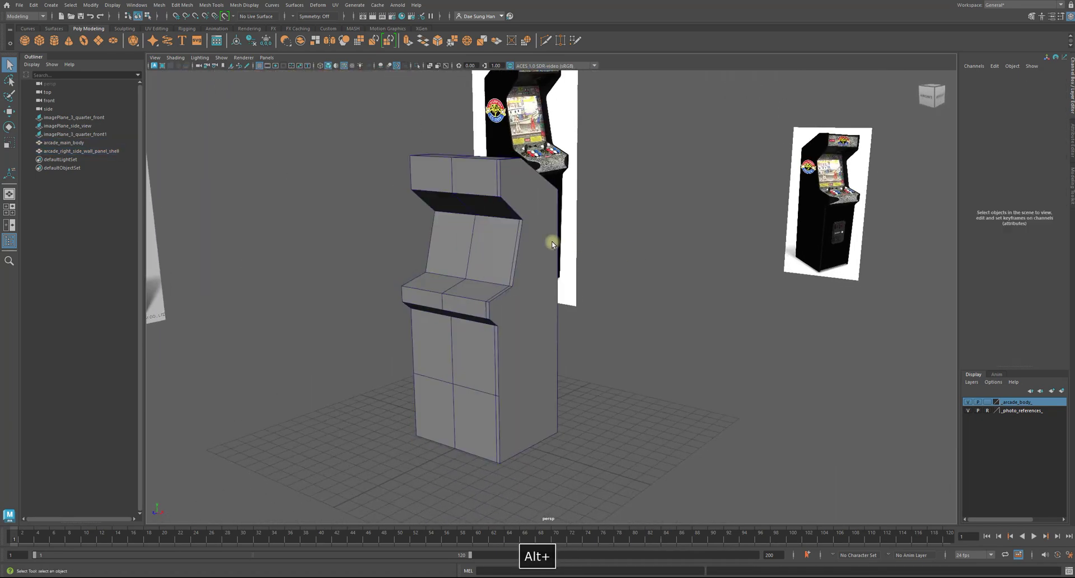
Step: Set the _arcade_body_ layer to reference display, and select the right side wall panel with the Move tool active
left_click(985, 402)
left_click(985, 402)
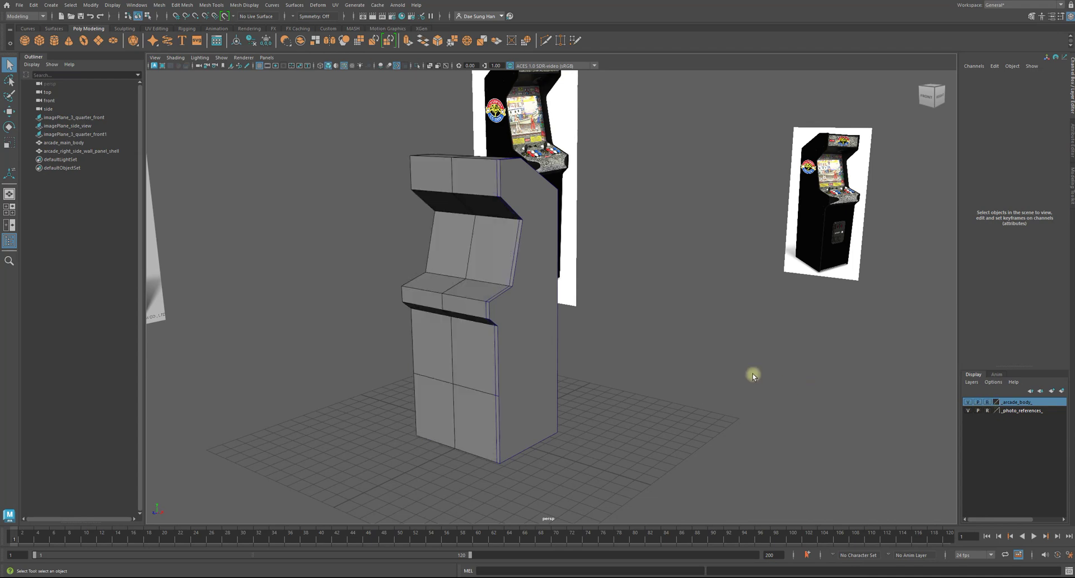
left_click(534, 237)
left_click_drag(528, 223, 578, 249, "alt")
key("w")
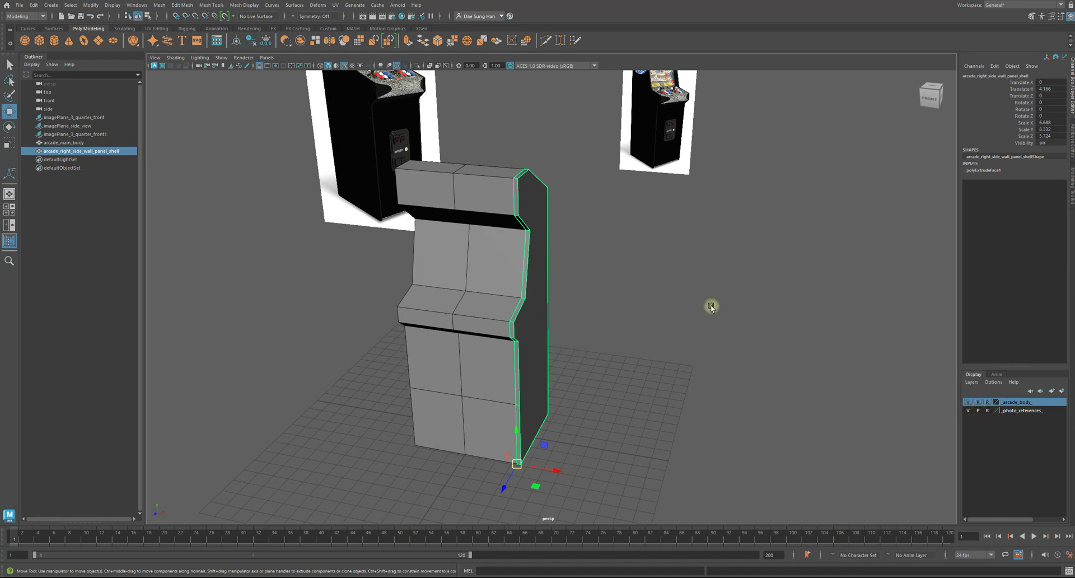
left_click_drag(532, 297, 597, 288, "alt")
Step: Switch to a shaded front view and put the right side wall panel into face selection mode with nothing selected
key("space")
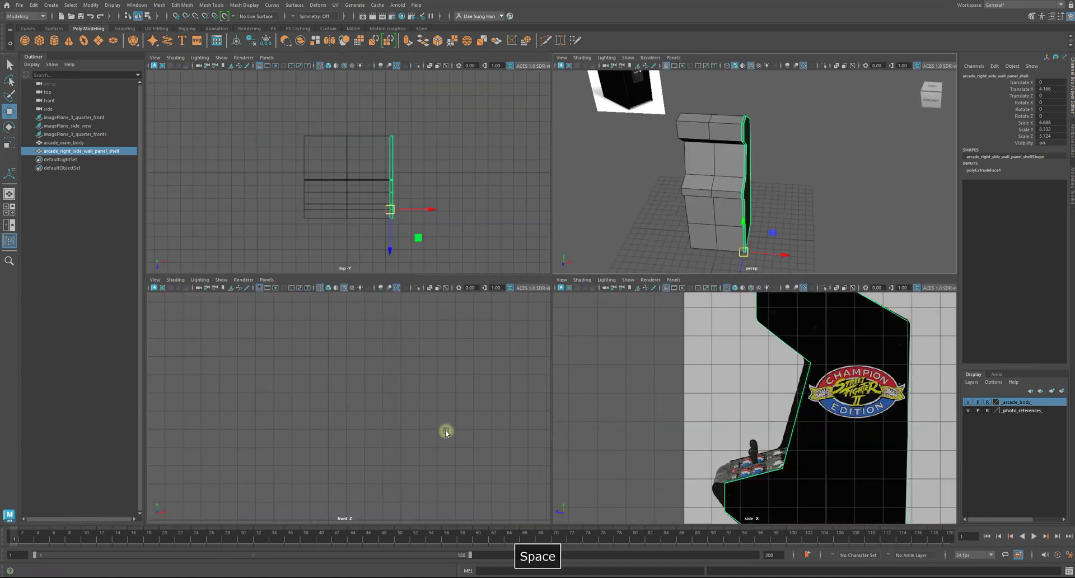
key("space")
middle_click_drag(629, 384, 644, 386, "alt")
middle_click_drag(403, 323, 699, 331, "alt")
key("5")
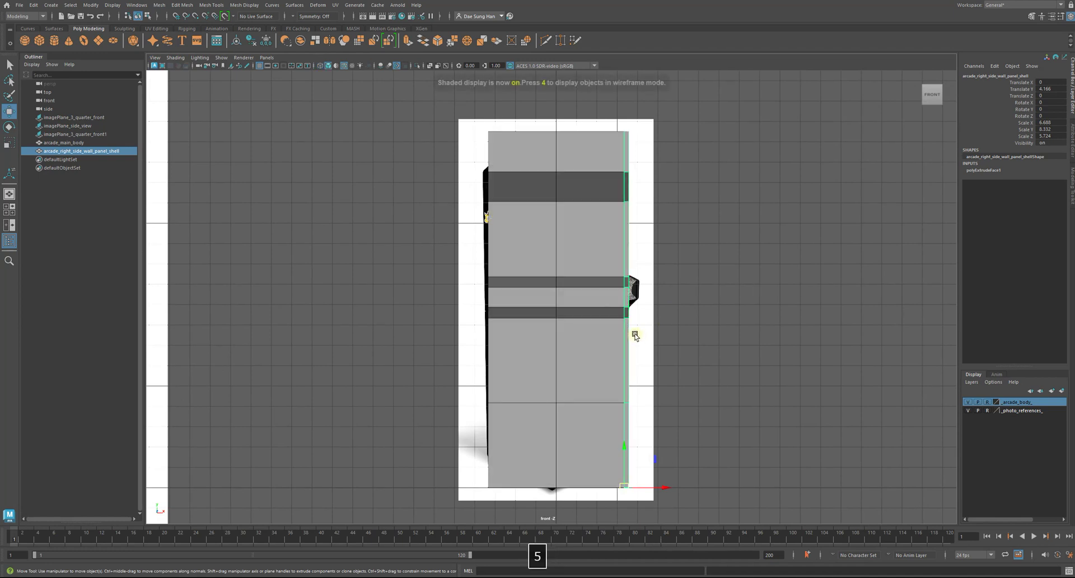
middle_click_drag(728, 342, 782, 347, "alt")
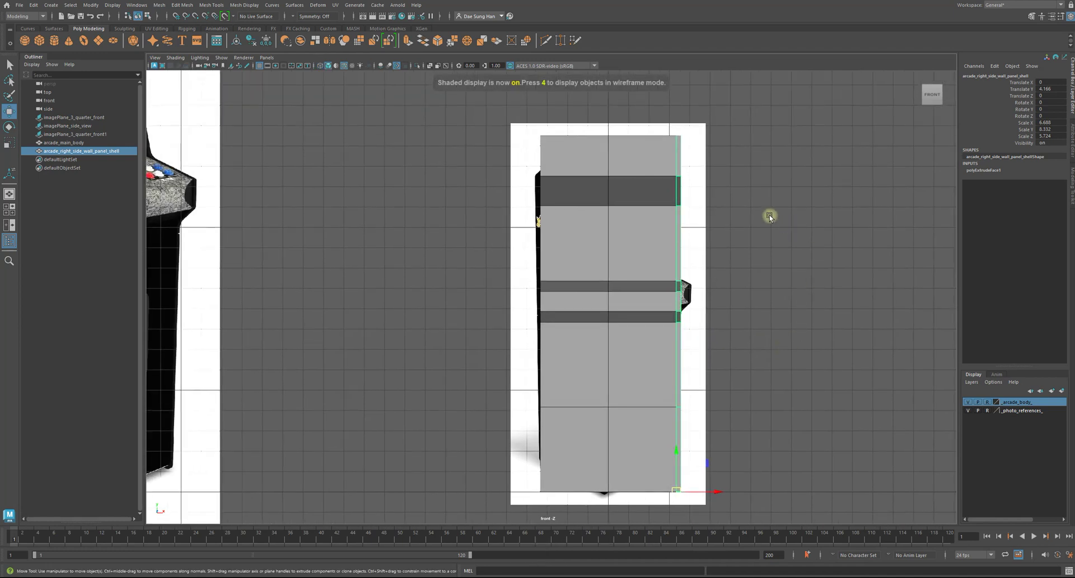
right_click(773, 209)
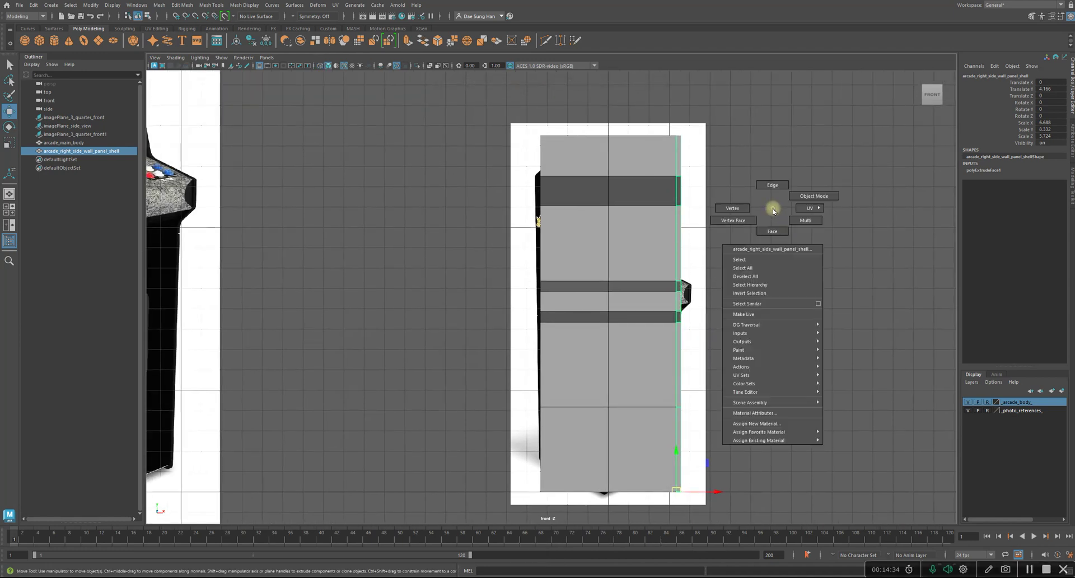
left_click(773, 230)
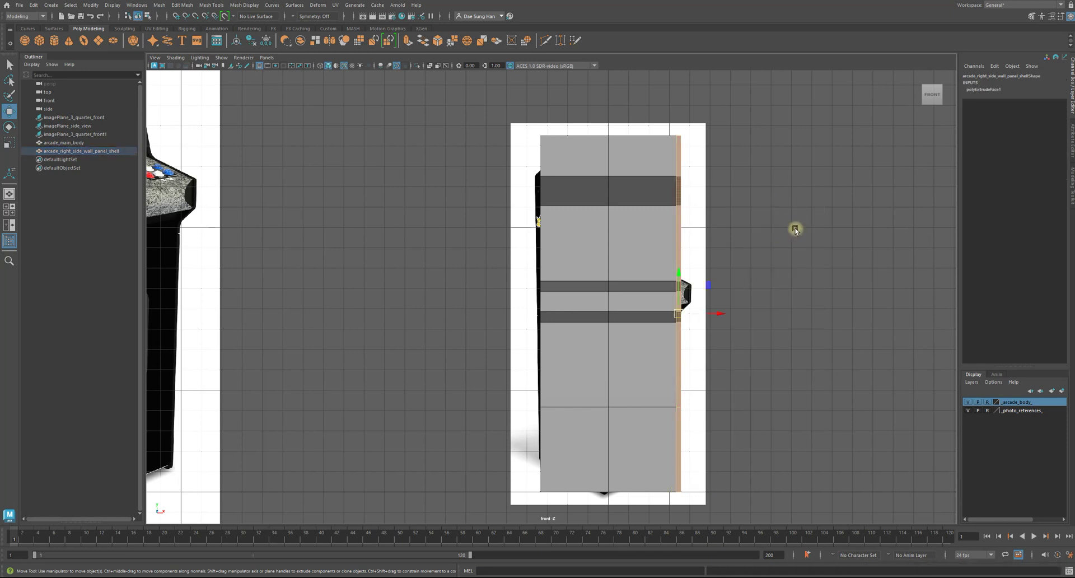
left_click(796, 230)
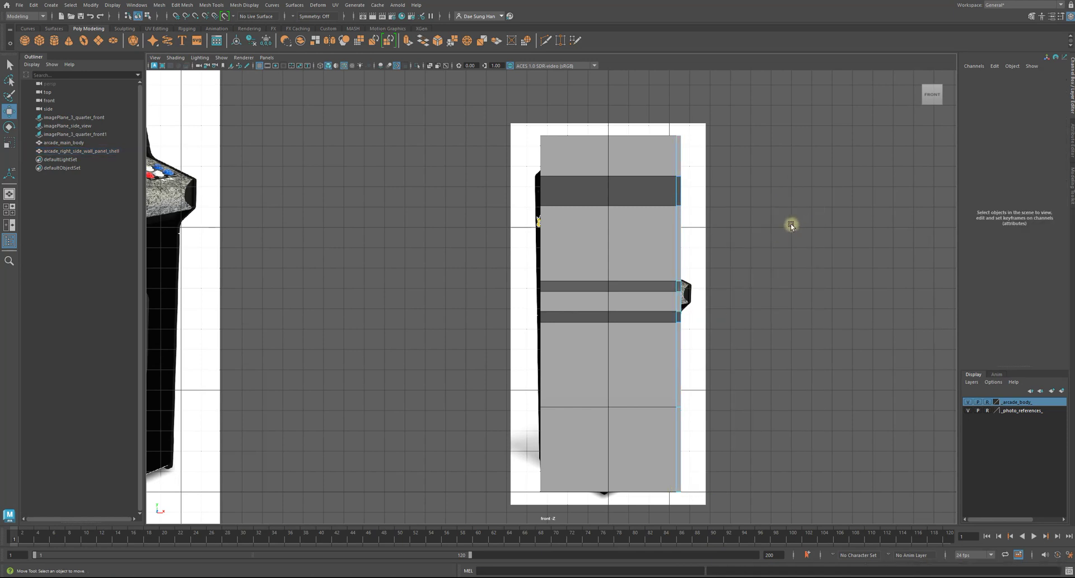
Step: Show the front view in wireframe and hide the _photo_references_ layer
key("4")
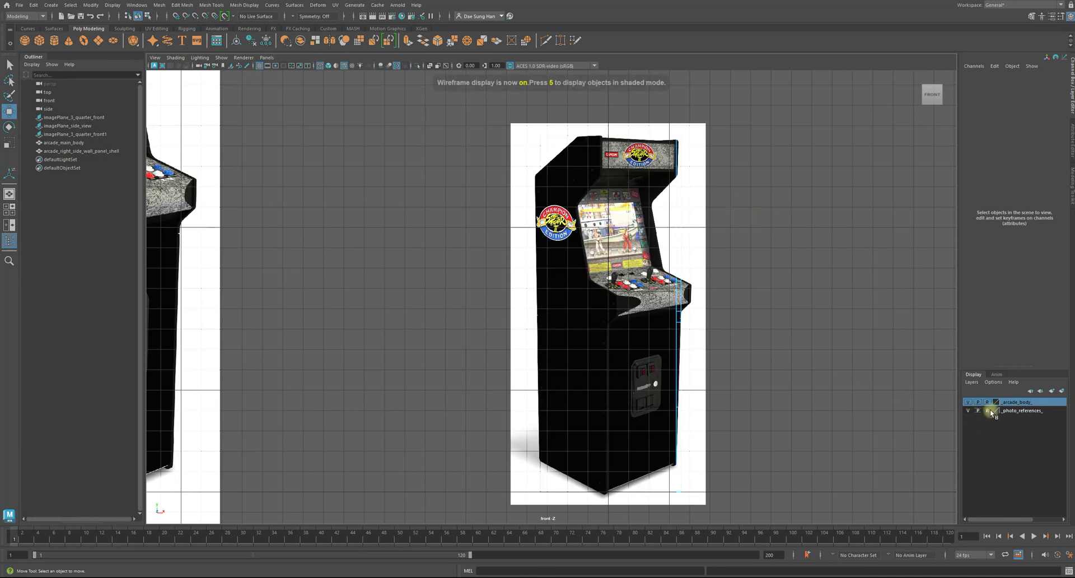
left_click(969, 411)
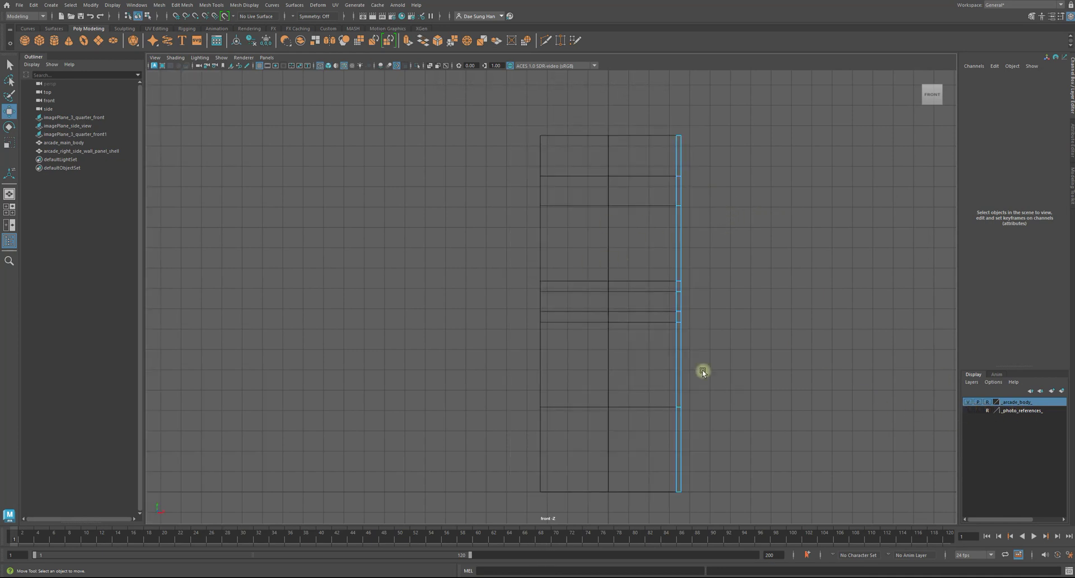
middle_click_drag(818, 418, 808, 375, "alt")
middle_click_drag(712, 313, 713, 315, "alt")
middle_click_drag(674, 224, 662, 263, "alt")
right_click_drag(661, 234, 691, 245, "alt")
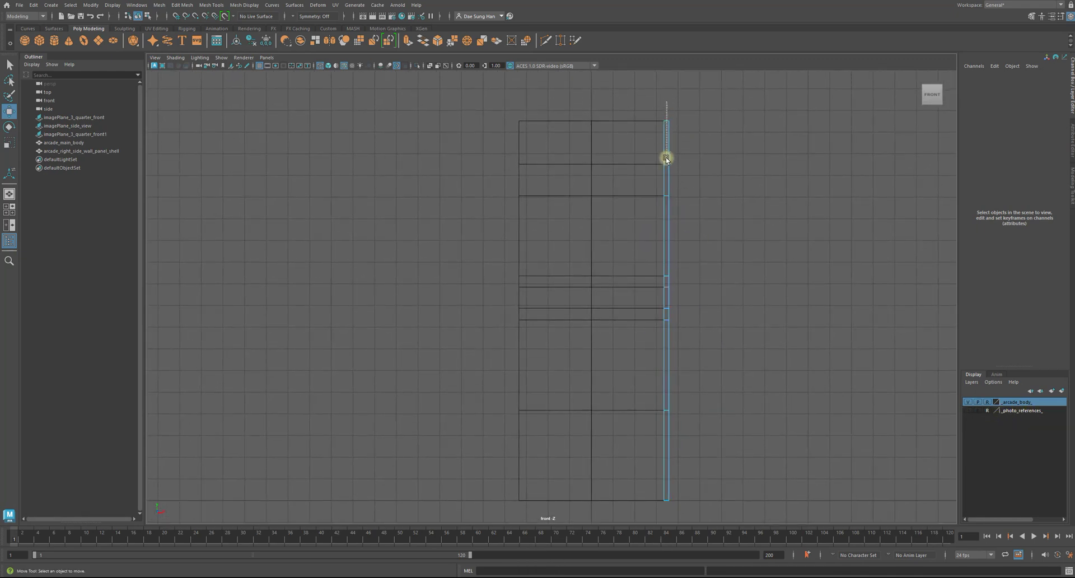
left_click_drag(663, 208, 665, 547)
middle_click_drag(624, 265, 567, 430, "alt")
right_click_drag(672, 319, 976, 445, "alt")
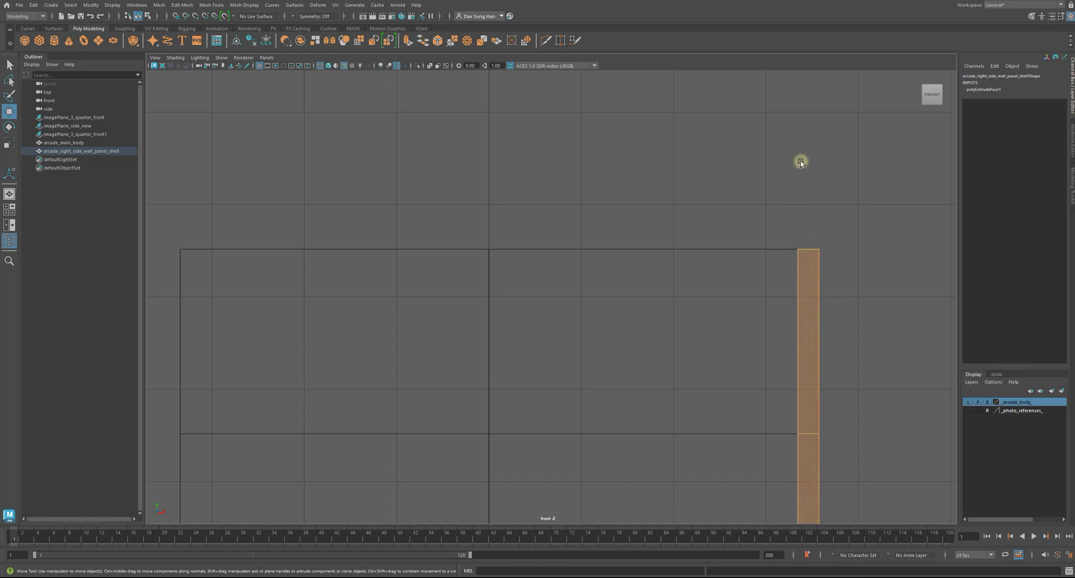
left_click_drag(815, 287, 811, 132)
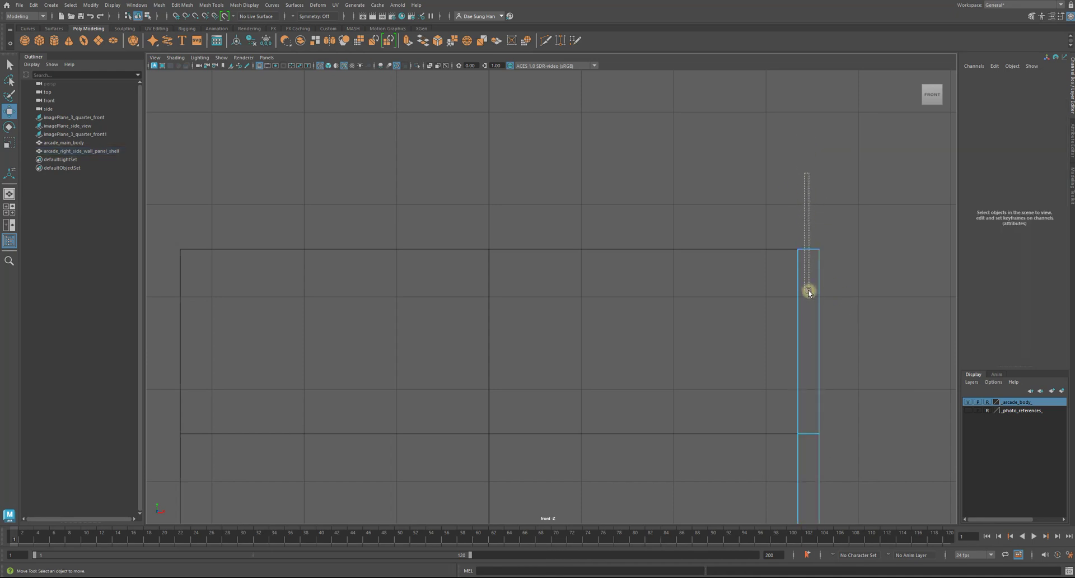
left_click_drag(809, 238, 799, 161)
right_click_drag(827, 170, 542, 312, "alt")
middle_click_drag(537, 310, 629, 81, "alt")
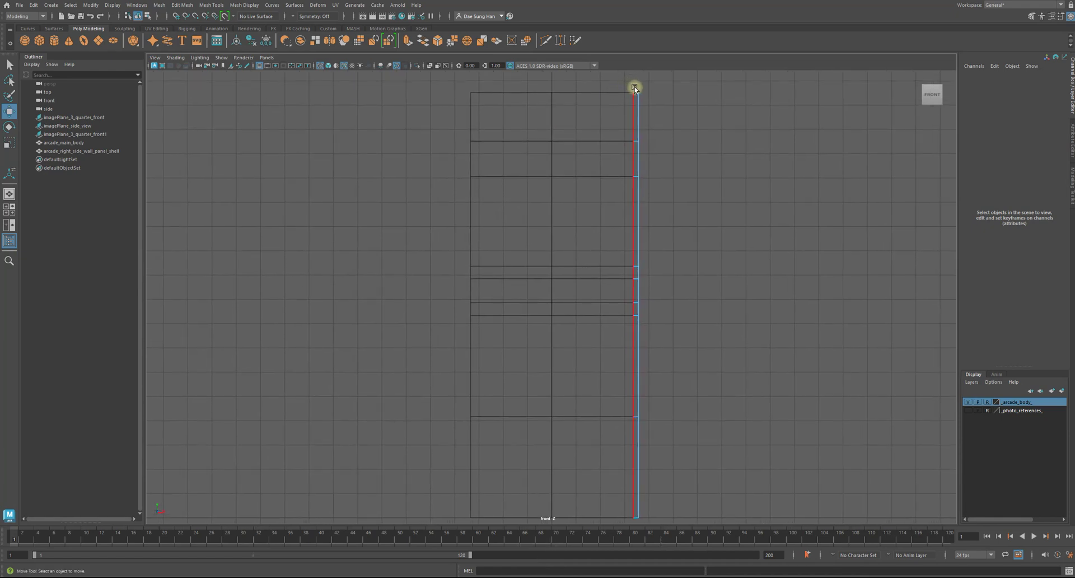
Step: Select all faces of the right side wall panel in the front view and return to the perspective view
left_click_drag(635, 112, 638, 536)
middle_click_drag(710, 324, 704, 299, "alt")
key("space")
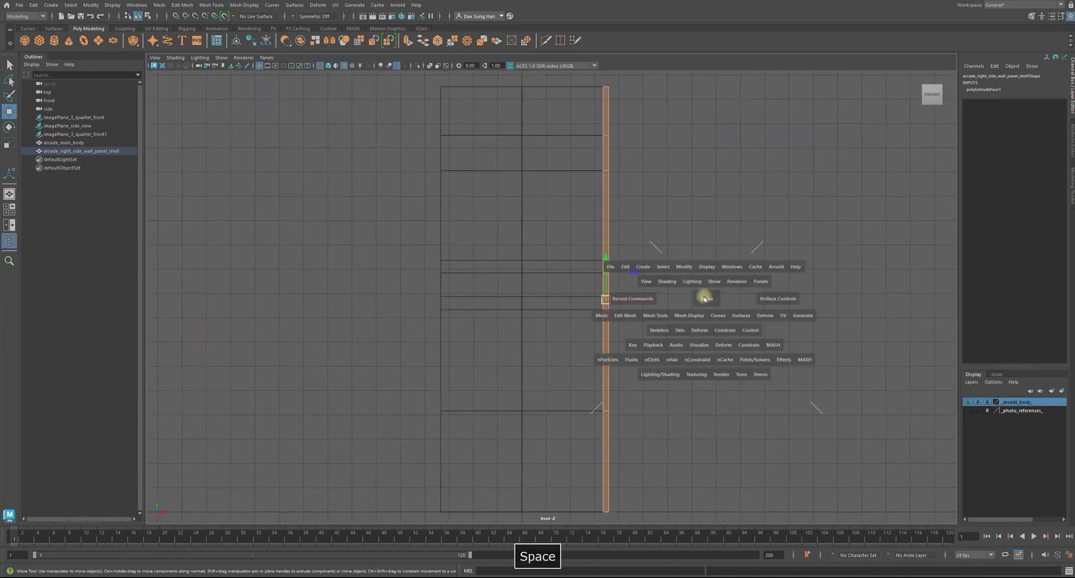
key("space")
left_click_drag(624, 204, 758, 214, "alt")
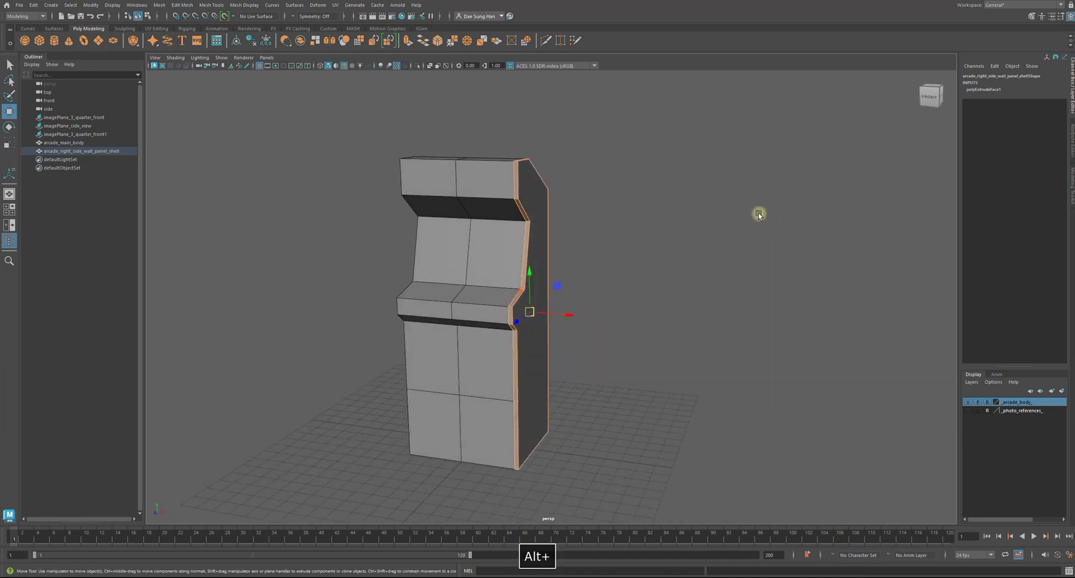
right_click_drag(758, 215, 670, 212, "alt")
left_click_drag(479, 286, 552, 247, "alt")
right_click_drag(567, 227, 568, 246)
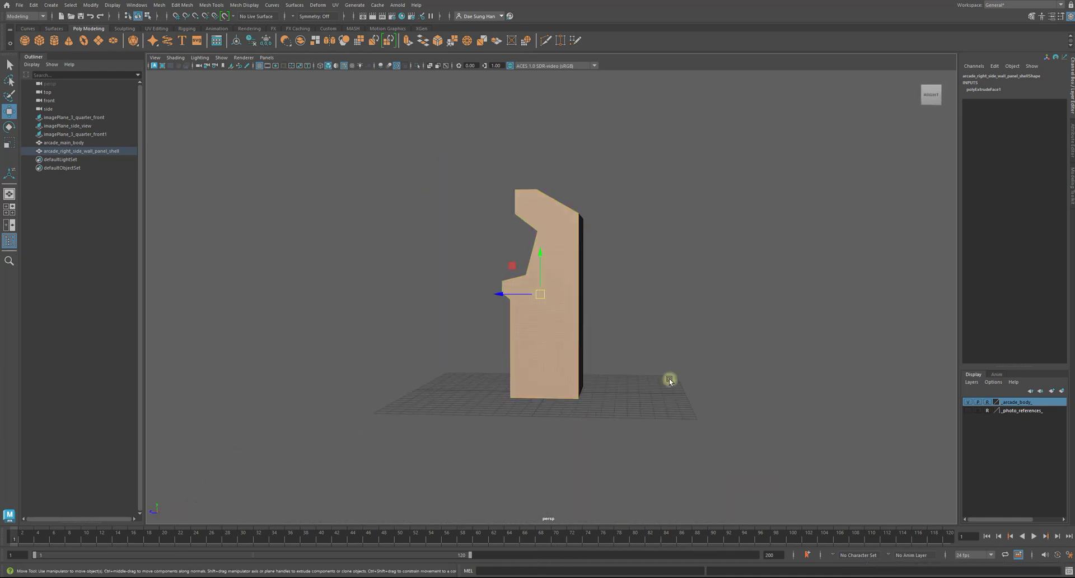
left_click_drag(670, 381, 718, 350, "alt")
Step: Hide the _arcade_body_ layer and remove the panel's two large side faces from the selection, leaving only the rim faces
left_click(968, 402)
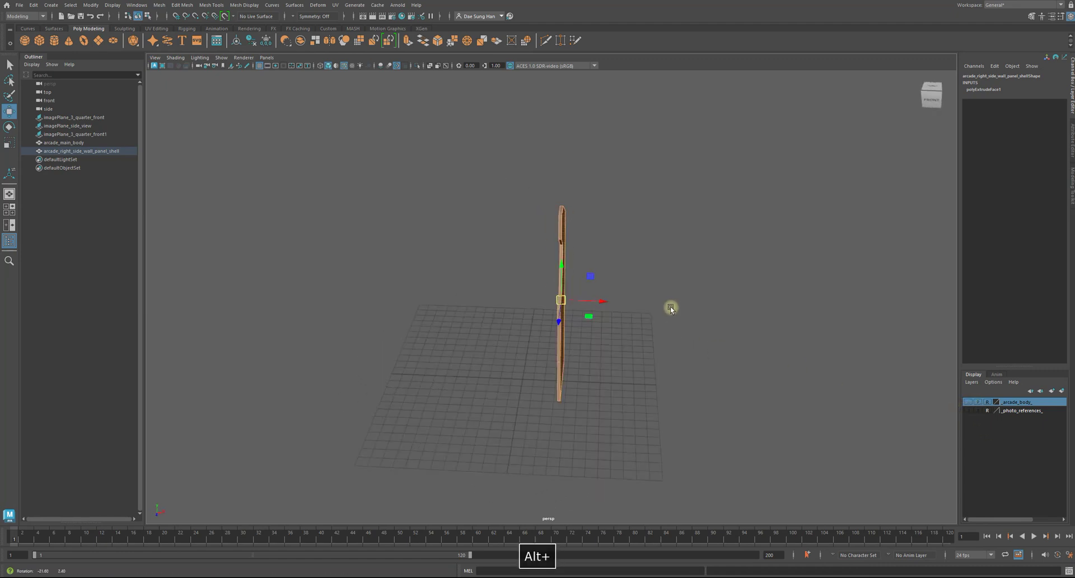
left_click_drag(669, 304, 750, 295, "alt")
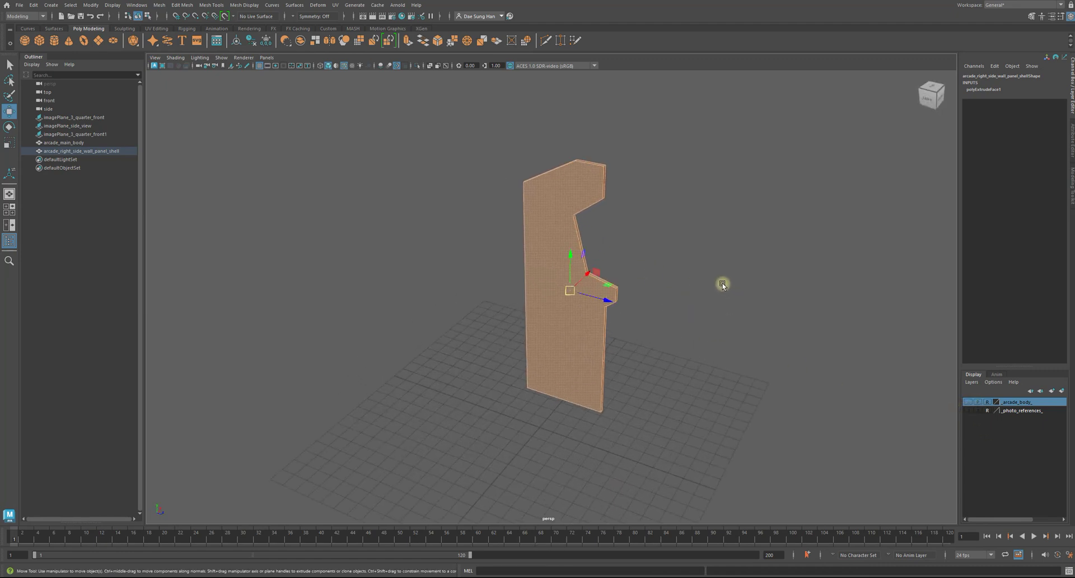
left_click(559, 221, "ctrl")
left_click_drag(849, 295, 714, 270, "alt")
left_click(569, 218, "ctrl")
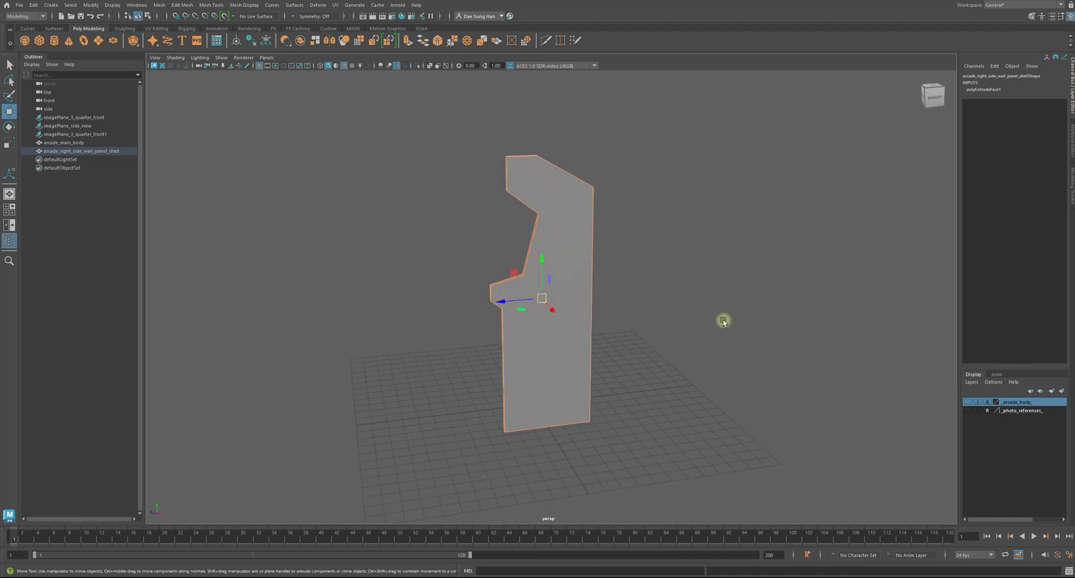
left_click_drag(685, 276, 624, 276, "alt")
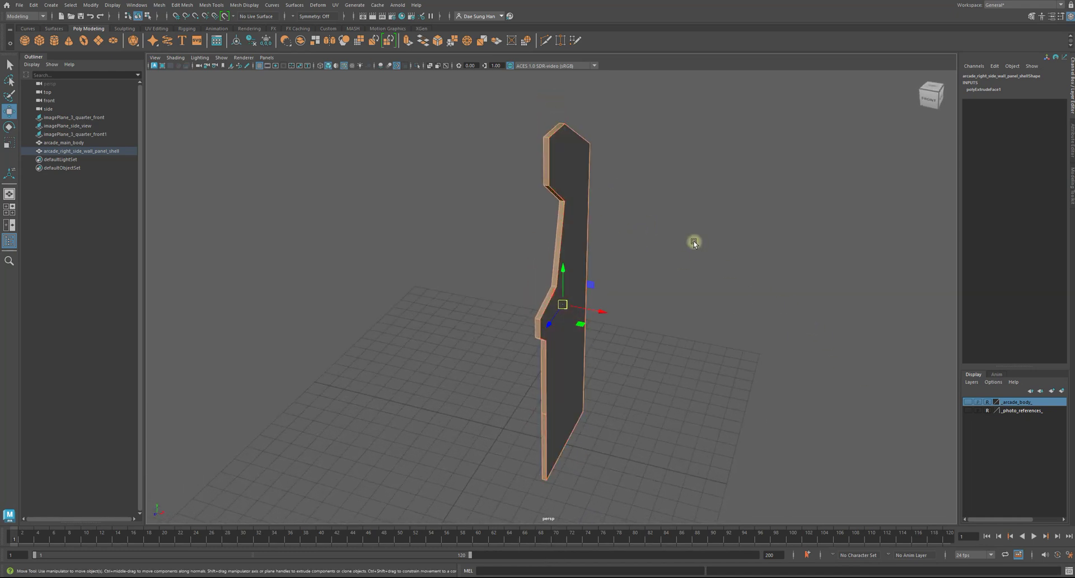
Step: Extrude the panel's rim faces outward with a Local Translate Z of about 0.128, showing the _arcade_body_ layer again
right_click(693, 241, "shift")
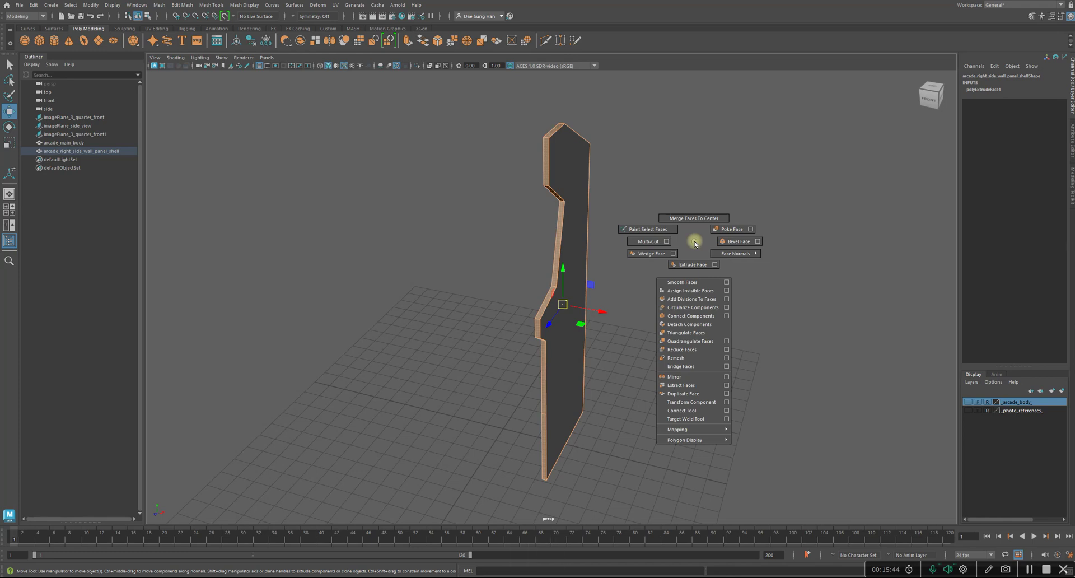
left_click(699, 264)
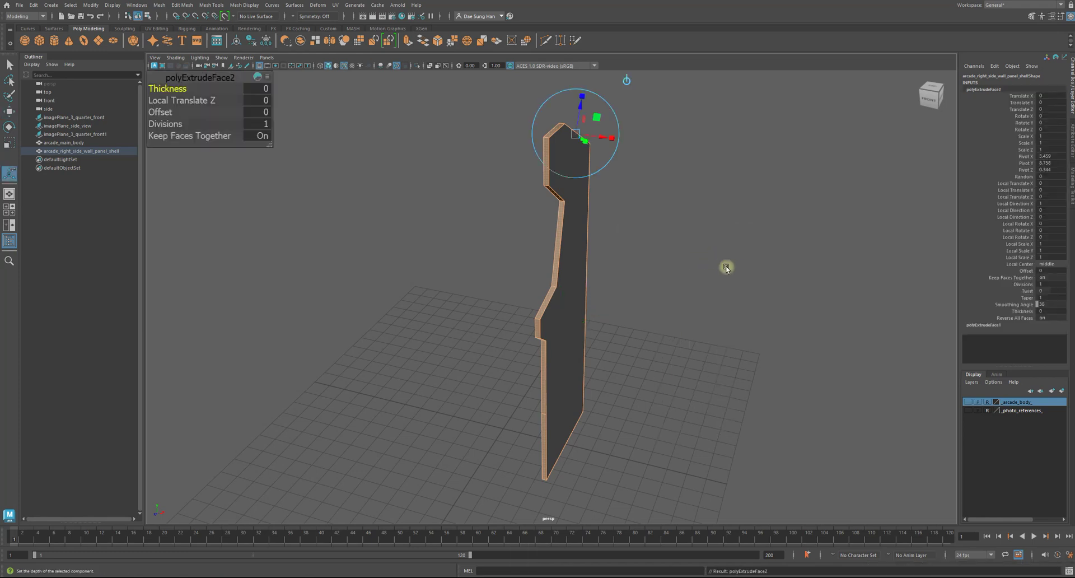
left_click(968, 403)
middle_click_drag(594, 225, 564, 388, "alt")
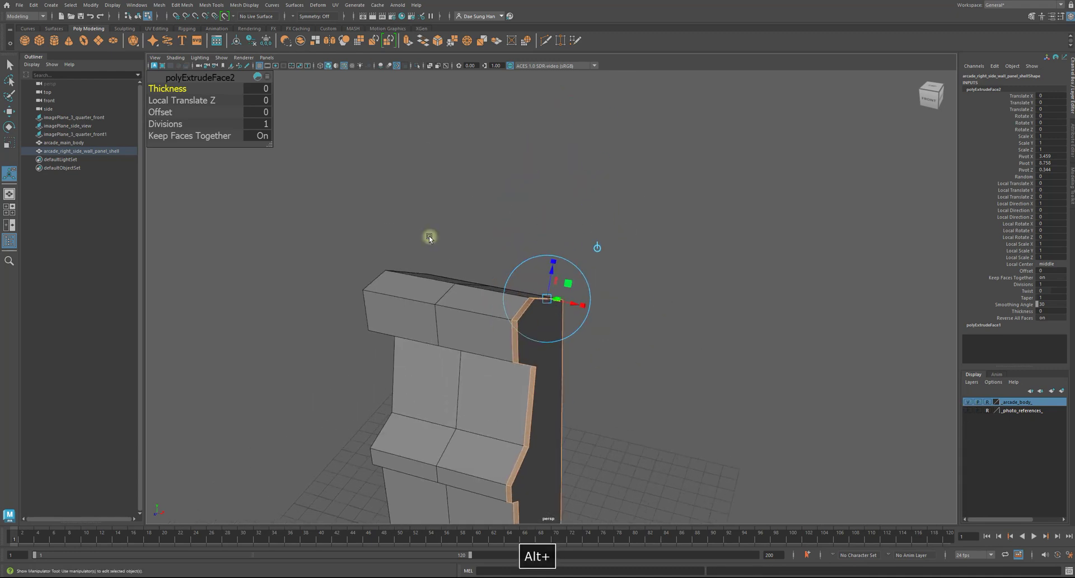
right_click_drag(429, 238, 696, 314, "alt")
left_click_drag(532, 269, 573, 277, "alt")
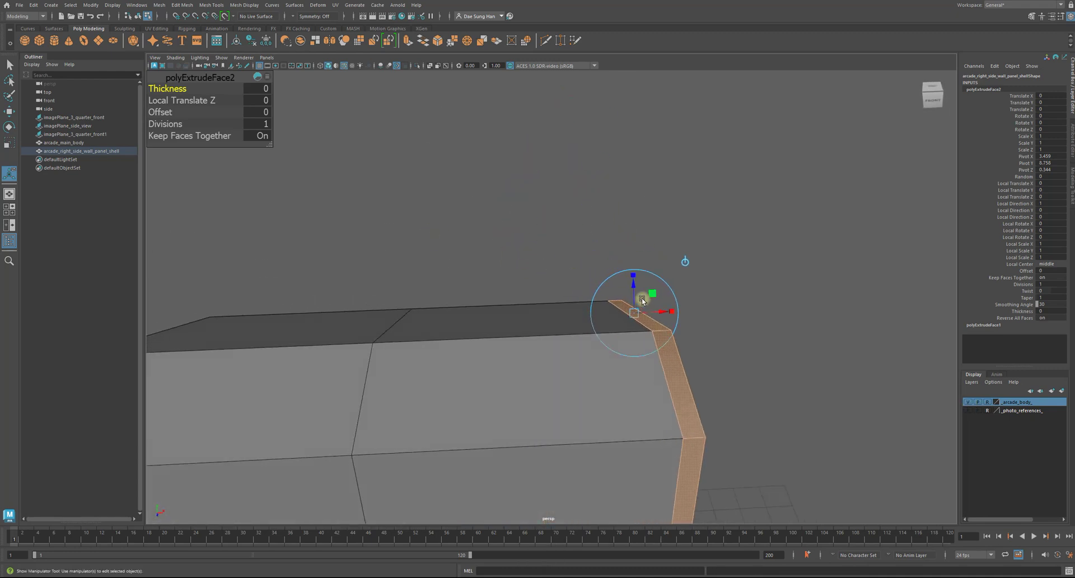
left_click_drag(632, 287, 592, 241)
Step: Switch to the side view and examine the extruded rim around the panel's upper outline
key("space")
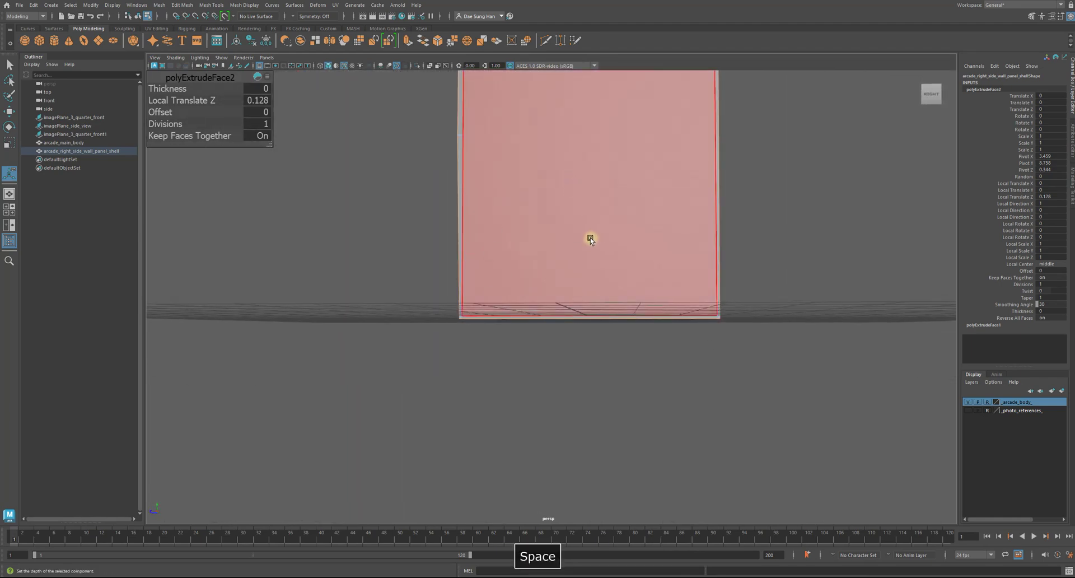
key("space")
middle_click_drag(533, 432, 460, 248, "alt")
right_click_drag(460, 248, 772, 409, "alt")
middle_click_drag(349, 324, 441, 226, "alt")
right_click_drag(441, 225, 855, 372, "alt")
right_click_drag(795, 347, 614, 314, "alt")
key("space")
key("space")
middle_click_drag(768, 459, 738, 212, "alt")
middle_click_drag(659, 432, 634, 128, "alt")
middle_click_drag(598, 459, 588, 289, "alt")
right_click_drag(596, 320, 574, 151, "alt")
middle_click_drag(573, 151, 602, 194, "alt")
right_click_drag(602, 194, 689, 183, "alt")
middle_click_drag(688, 183, 671, 234, "alt")
right_click_drag(671, 234, 818, 324, "alt")
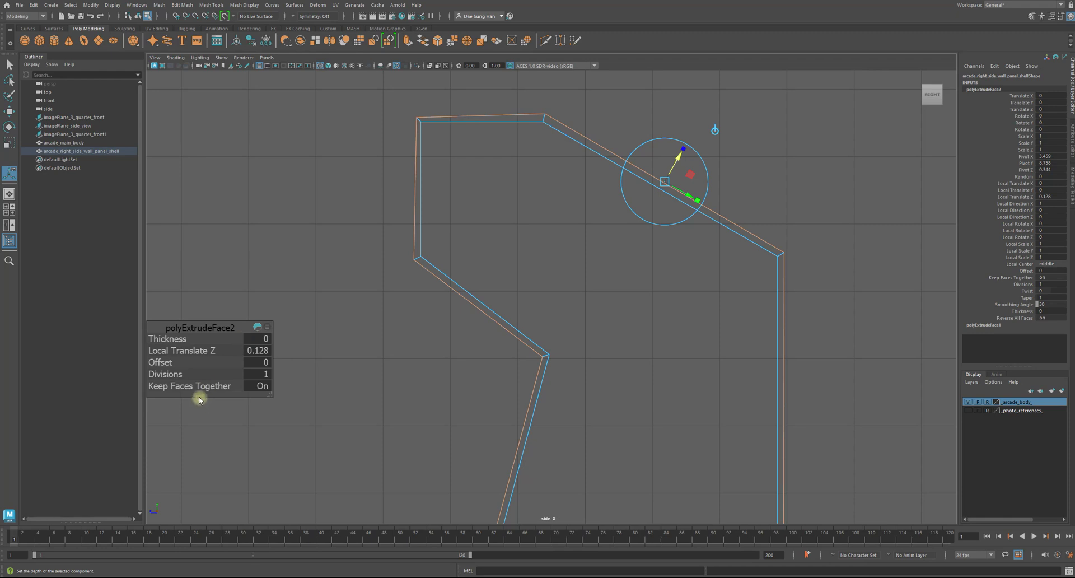
Step: Try an Offset of 0.1 and a Thickness value on the rim extrusion, then reset both to 0
left_click(267, 362)
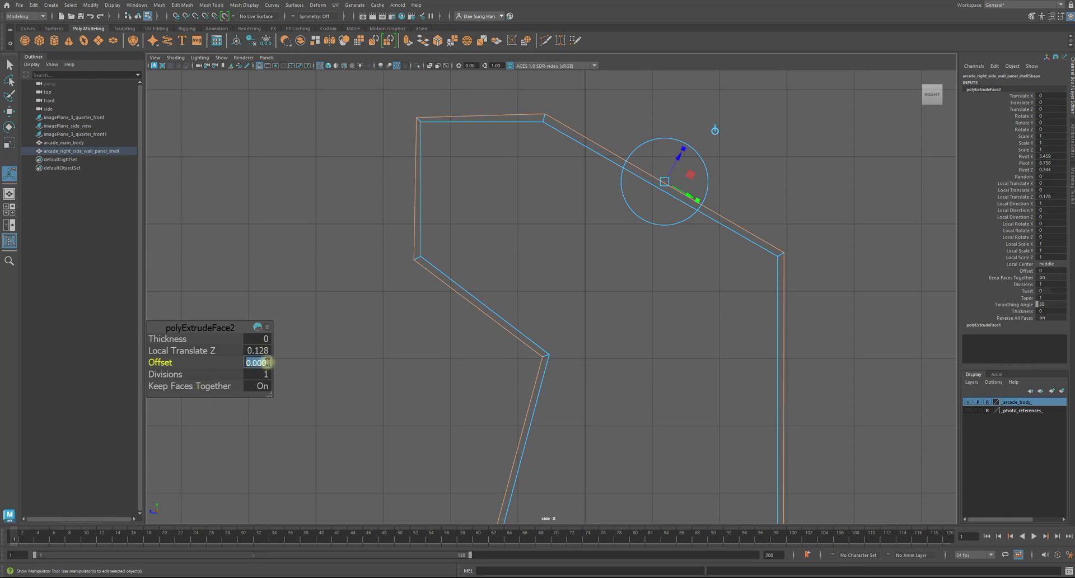
type(".1")
key("Return")
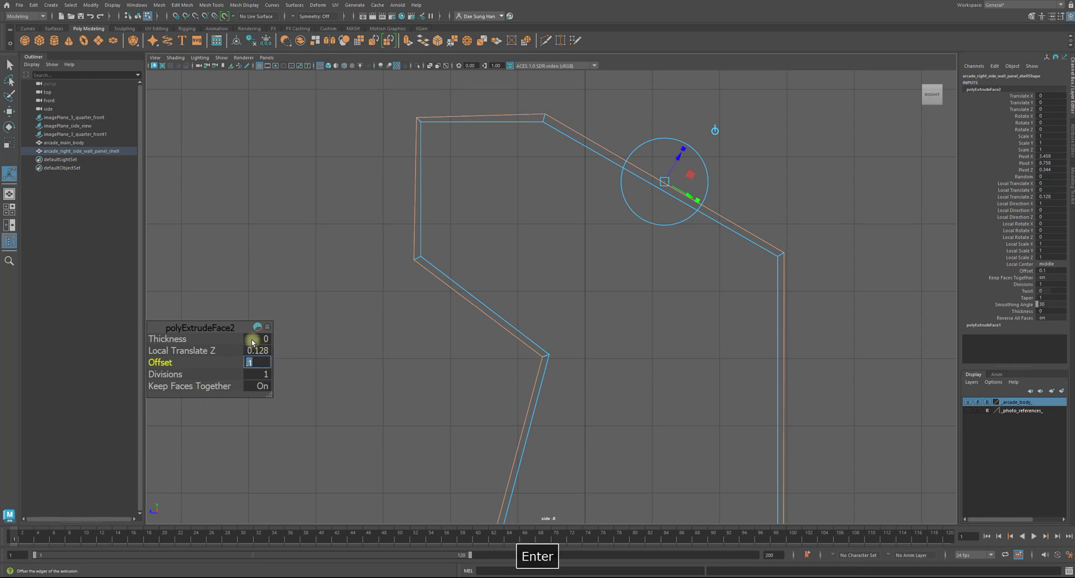
type("0")
left_click(257, 338)
type("1")
key("Return")
type("0")
key("Return")
Step: Reset the rim extrusion's Local Translate Z to 0 and set its Thickness to 0.1
left_click(250, 350)
type("0")
key("Return")
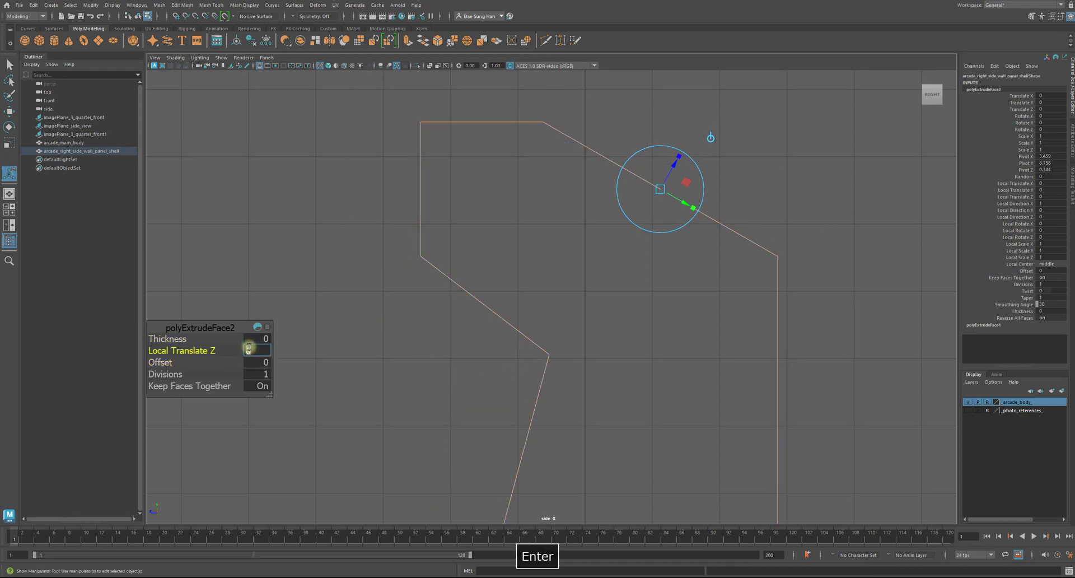
left_click(224, 343)
type(".1")
key("Return")
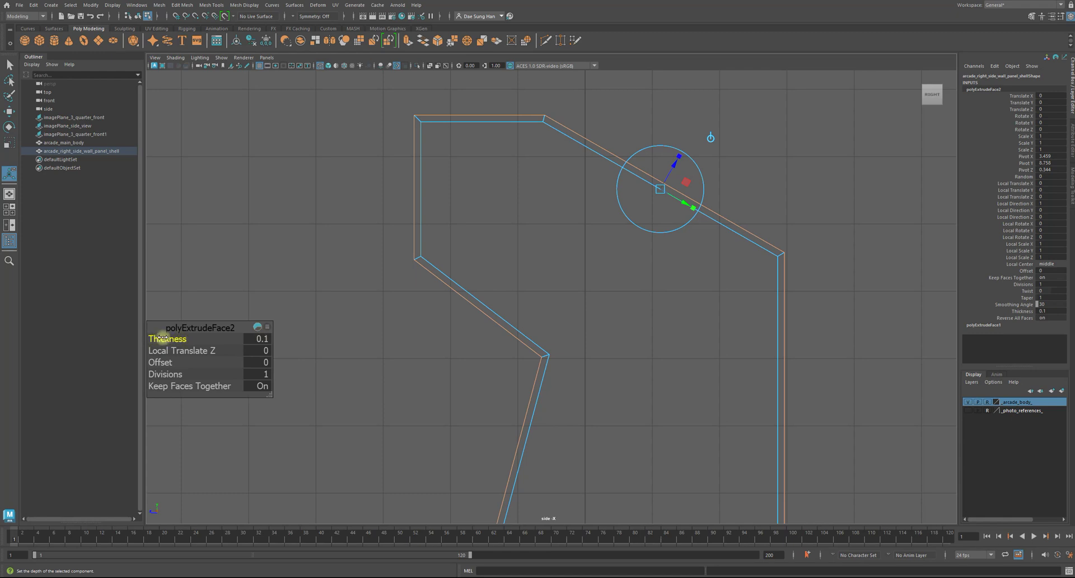
Step: Examine the width of the extruded rim along the panel's edges and corners in the side view
middle_click_drag(516, 150, 500, 270, "alt")
right_click_drag(499, 271, 613, 263, "alt")
middle_click_drag(427, 306, 596, 279, "alt")
right_click_drag(722, 309, 580, 313, "alt")
middle_click_drag(580, 313, 560, 298, "alt")
right_click_drag(560, 297, 576, 413, "alt")
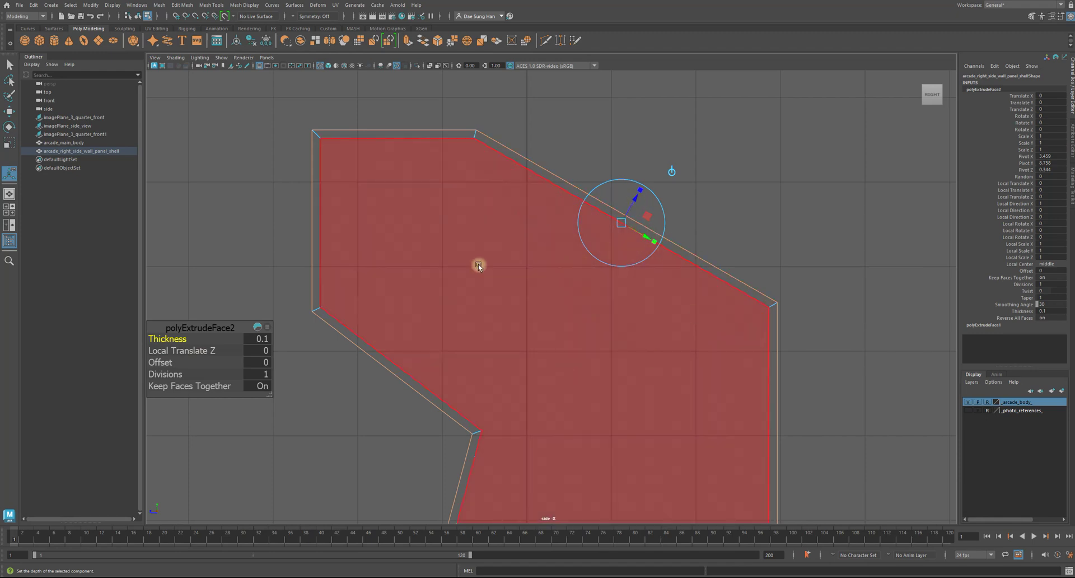
middle_click_drag(585, 401, 578, 241, "alt")
middle_click_drag(766, 227, 708, 387, "alt")
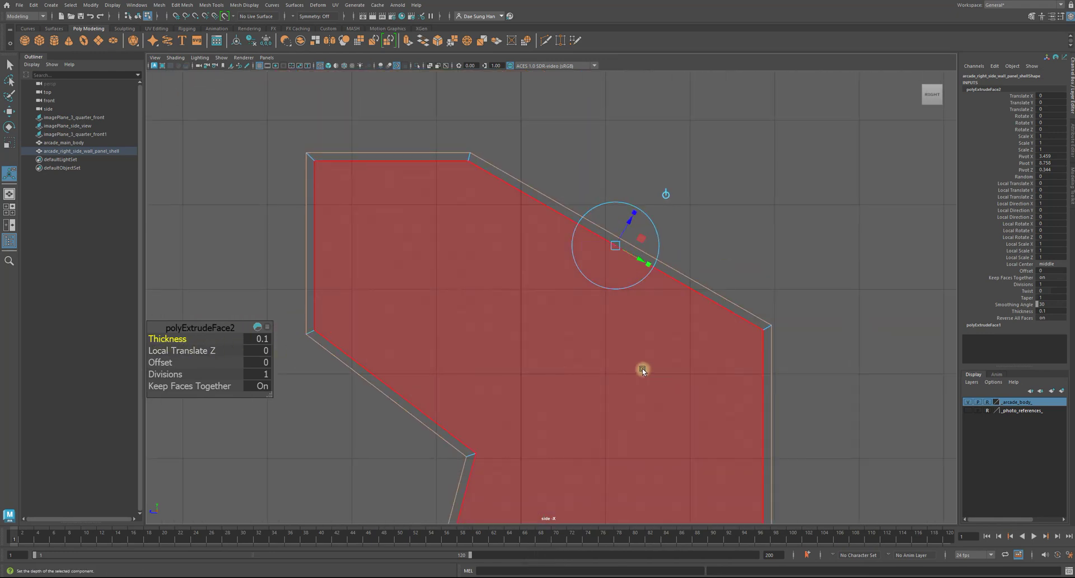
right_click_drag(642, 369, 585, 345, "alt")
middle_click_drag(614, 417, 671, 149, "alt")
middle_click_drag(558, 405, 551, 248, "alt")
right_click_drag(677, 346, 648, 273, "alt")
middle_click_drag(629, 256, 604, 478, "alt")
middle_click_drag(534, 280, 549, 433, "alt")
right_click_drag(404, 253, 646, 356, "alt")
right_click_drag(534, 257, 569, 224, "alt")
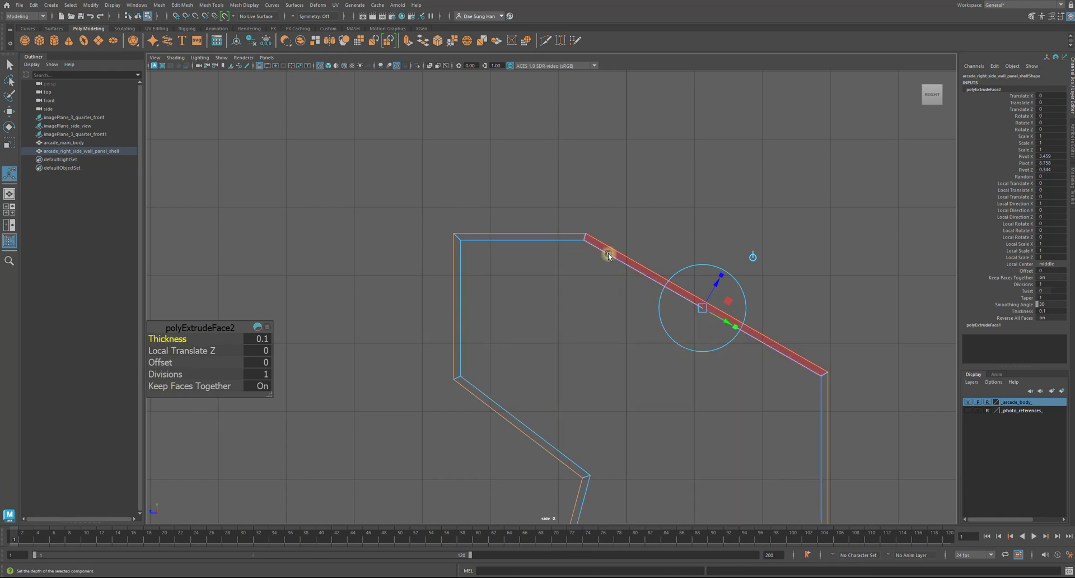
right_click_drag(561, 261, 421, 173, "alt")
middle_click_drag(764, 400, 312, 305, "alt")
right_click_drag(867, 334, 823, 330, "alt")
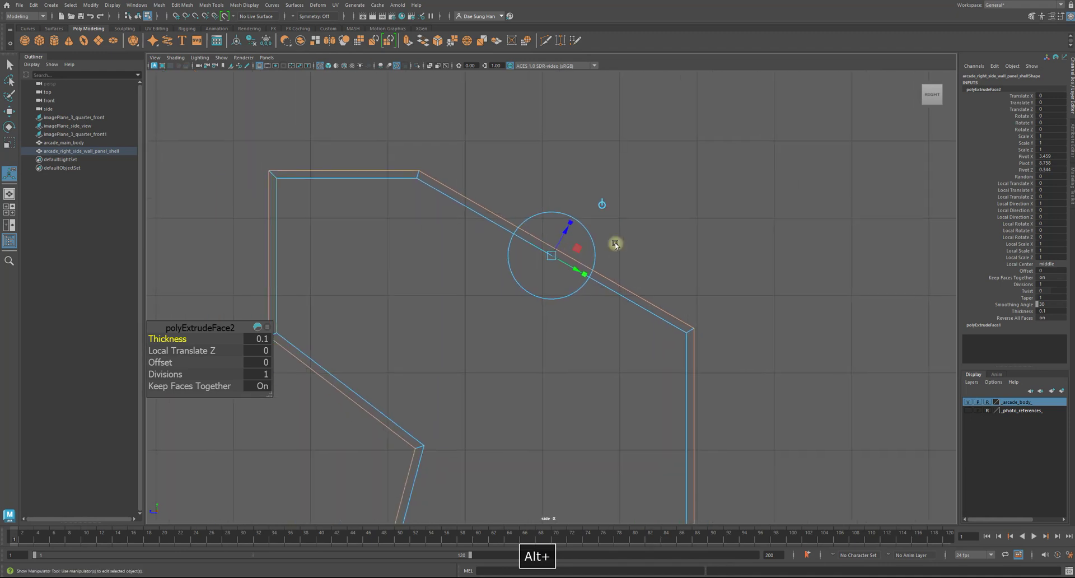
Step: Try a Thickness of 0.15 on the rim extrusion, then set it to 0.125 and deselect the panel
left_click(252, 339)
type(".15")
key("Return")
type(".1")
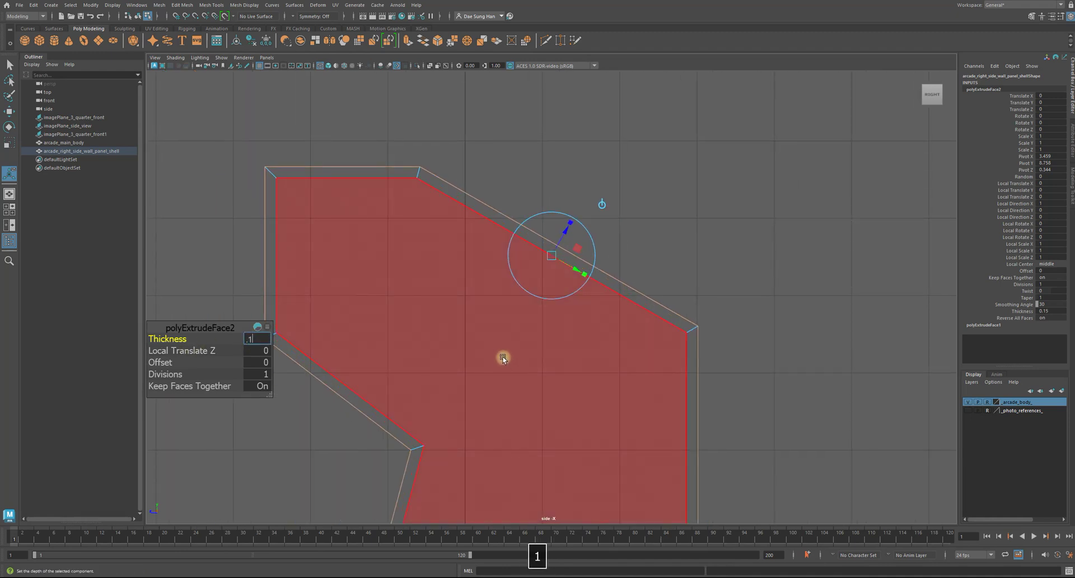
type("25")
key("Return")
left_click(804, 266)
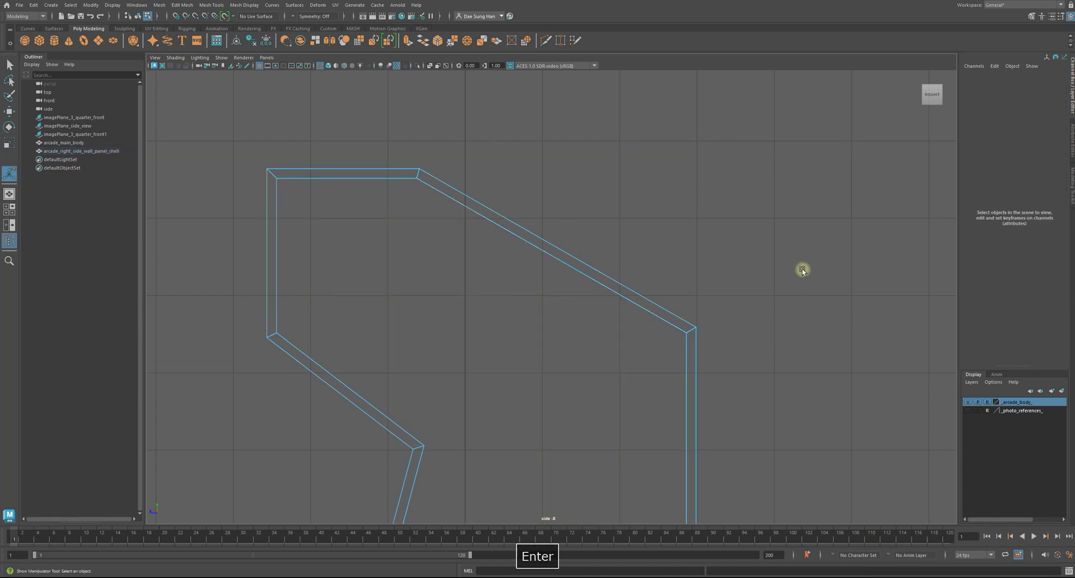
Step: Return the right side wall panel to object selection mode in the perspective view and clear the selection
right_click_drag(695, 340, 499, 340, "alt")
middle_click_drag(498, 341, 587, 193, "alt")
right_click_drag(411, 262, 562, 398, "alt")
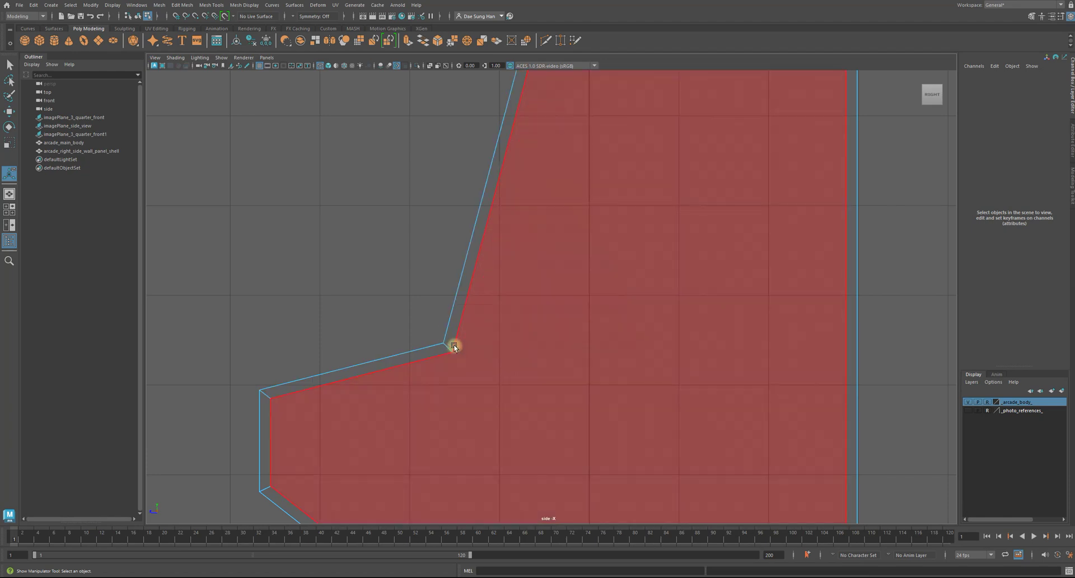
key("space")
key("space")
left_click_drag(569, 163, 696, 180, "alt")
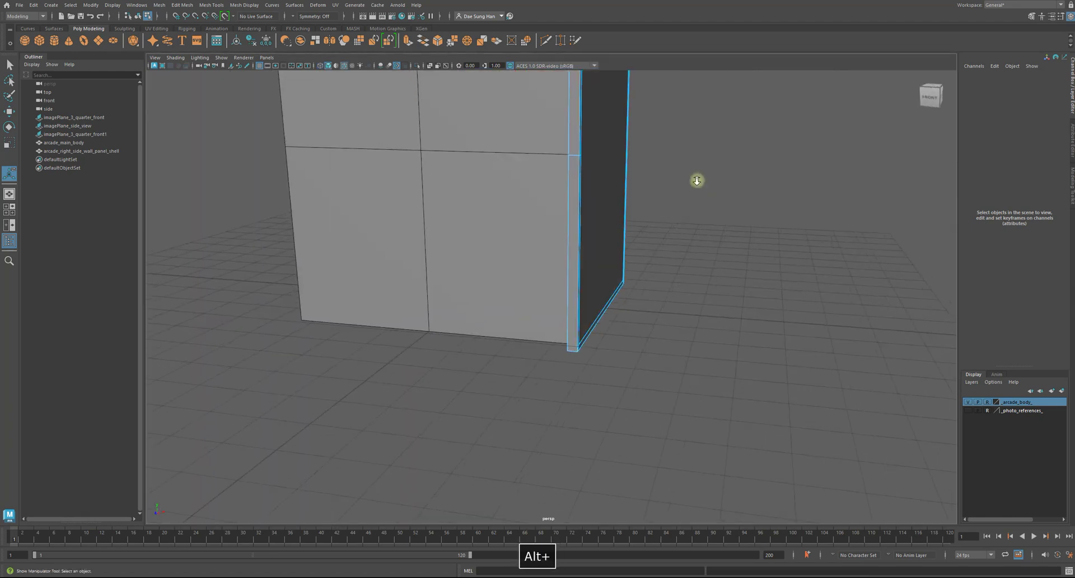
right_click_drag(696, 180, 570, 160, "alt")
middle_click_drag(569, 160, 562, 291, "alt")
right_click_drag(561, 291, 643, 238)
left_click(775, 153)
Step: Examine how the panel's rim stands out from the main body along the front and base of the cabinet
left_click_drag(686, 233, 772, 235, "alt")
right_click_drag(638, 242, 619, 266, "alt")
left_click_drag(619, 266, 775, 300, "alt")
middle_click_drag(561, 332, 582, 379, "alt")
left_click_drag(582, 379, 638, 412, "alt")
right_click_drag(639, 412, 436, 247, "alt")
left_click_drag(437, 247, 556, 220, "alt")
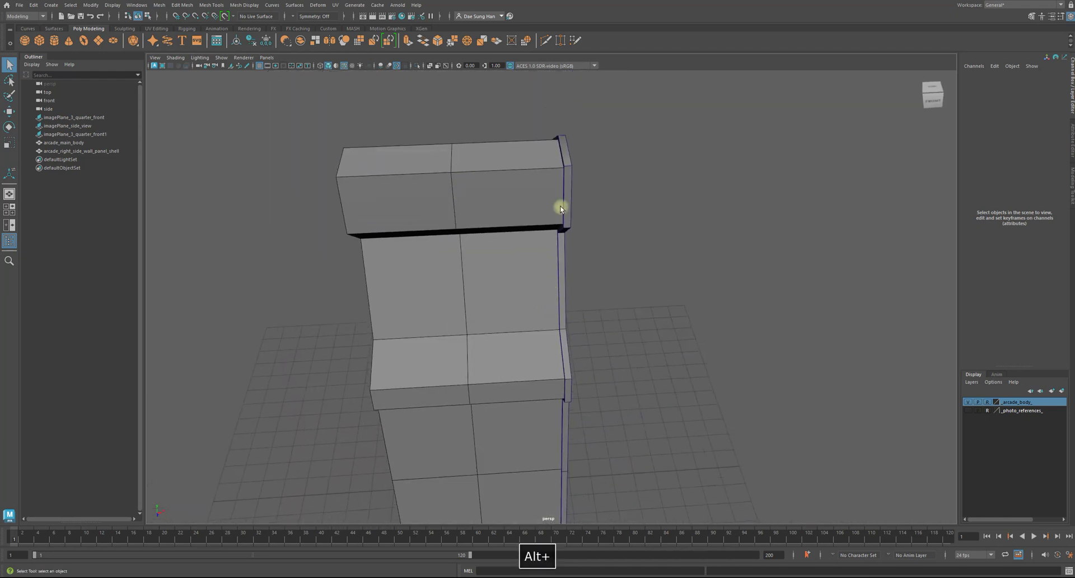
Step: Select the right side wall panel for moving, switch to the side view and save an incremental version of the scene
left_click(556, 220)
key("w")
left_click_drag(614, 355, 456, 268, "alt")
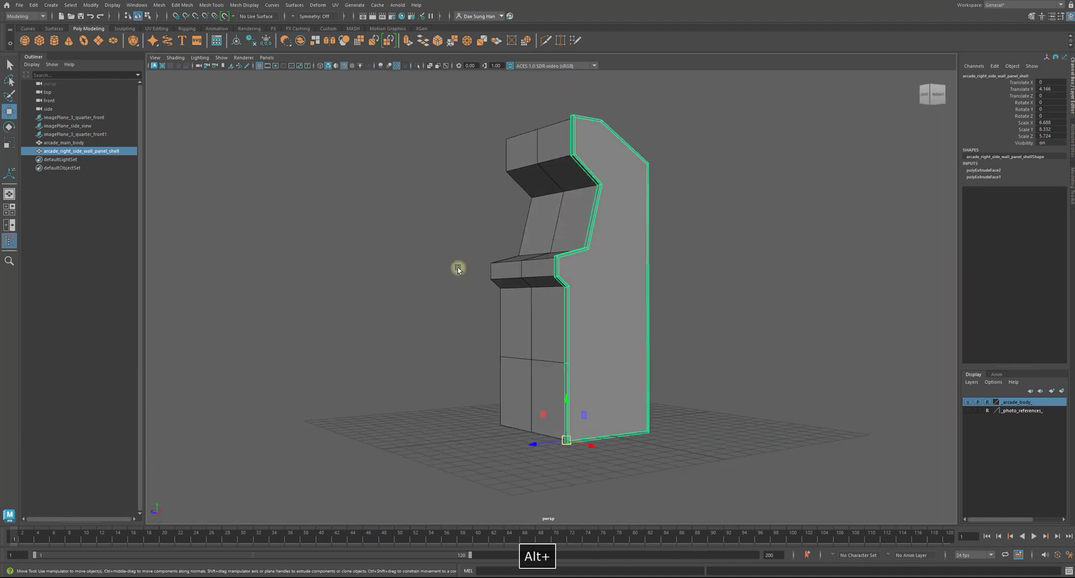
key("space")
key("space")
right_click_drag(514, 390, 451, 360, "alt")
middle_click_drag(451, 360, 455, 302, "alt")
key("ctrl+alt+s")
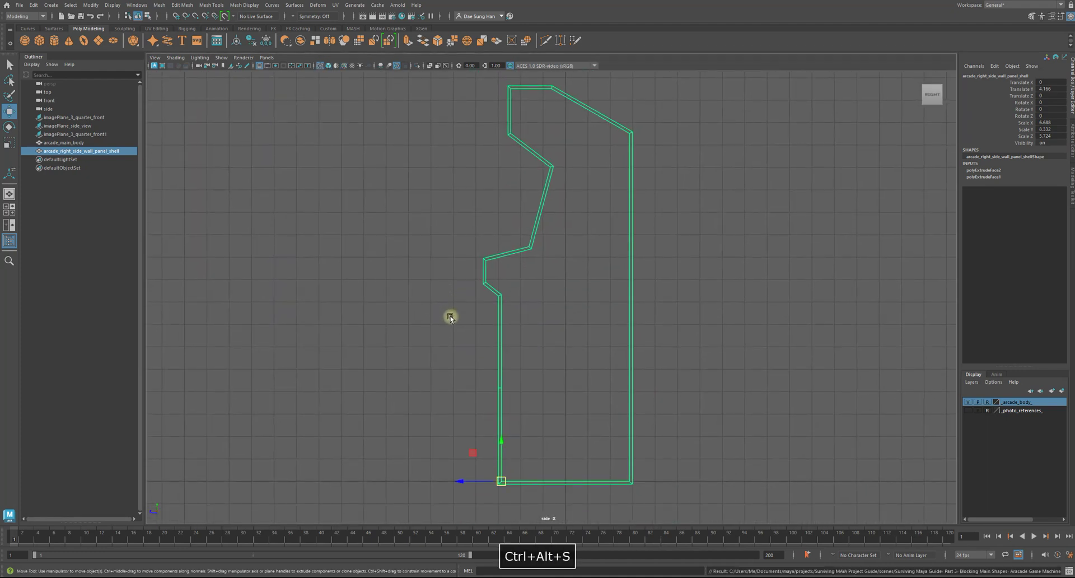
Step: Show the photo reference layer in the side view and deselect the panel
middle_click_drag(588, 391, 604, 364, "alt")
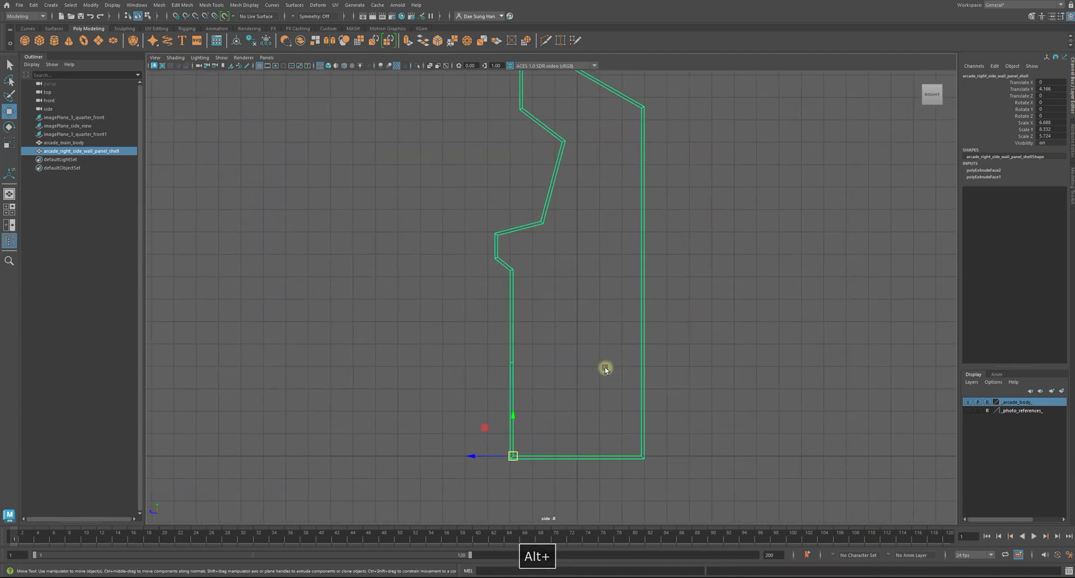
middle_click_drag(691, 338, 691, 340, "alt")
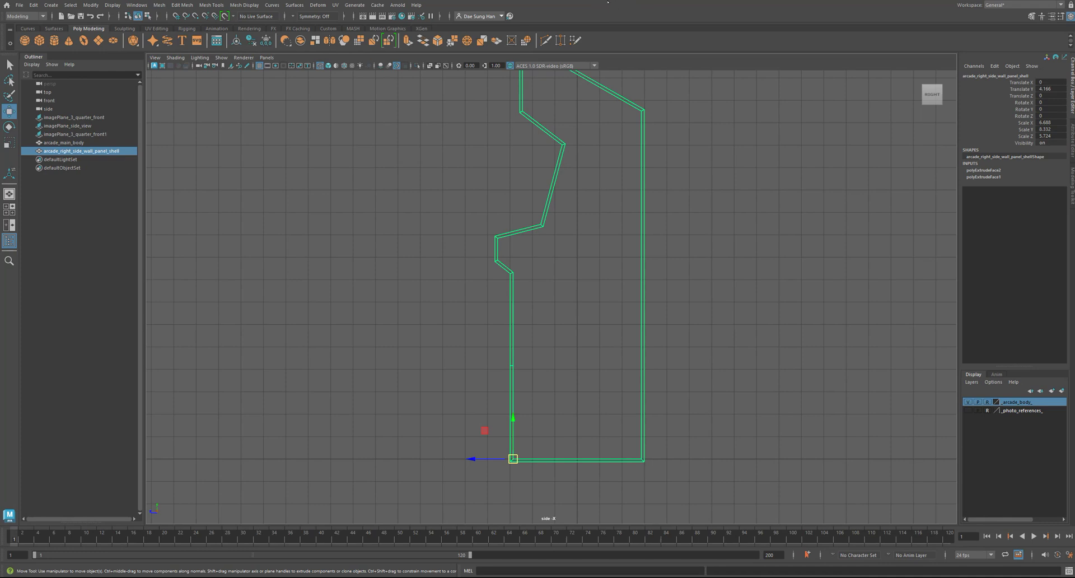
middle_click_drag(647, 311, 668, 281, "alt")
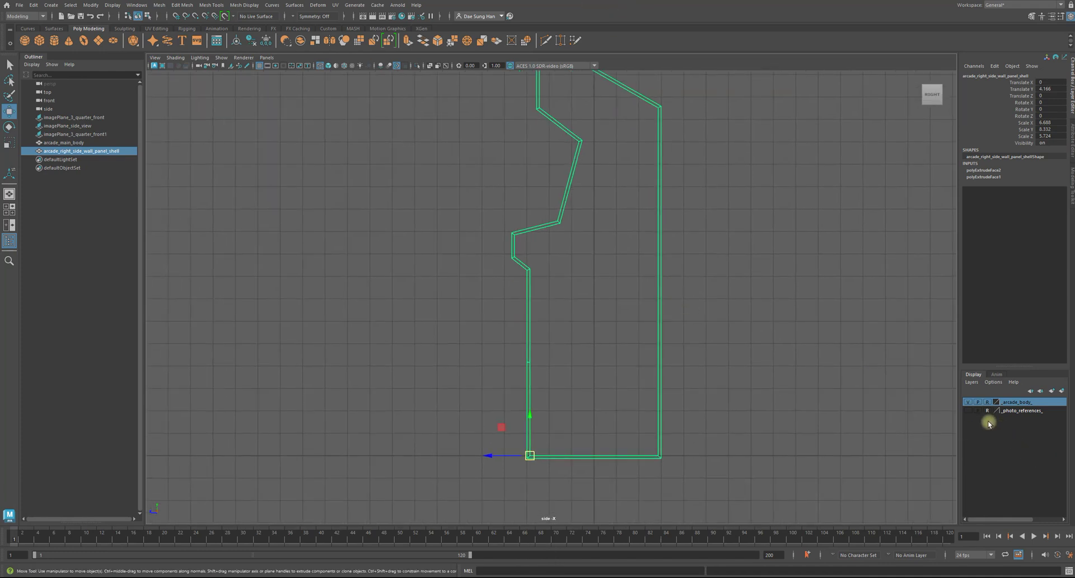
left_click(968, 410)
left_click(737, 263)
Step: Compare the panel's outline with the side reference photo around the control deck, the base and the upper head
middle_click_drag(596, 136, 597, 253, "alt")
right_click_drag(597, 253, 897, 310, "alt")
middle_click_drag(573, 431, 614, 311, "alt")
right_click_drag(614, 311, 870, 408, "alt")
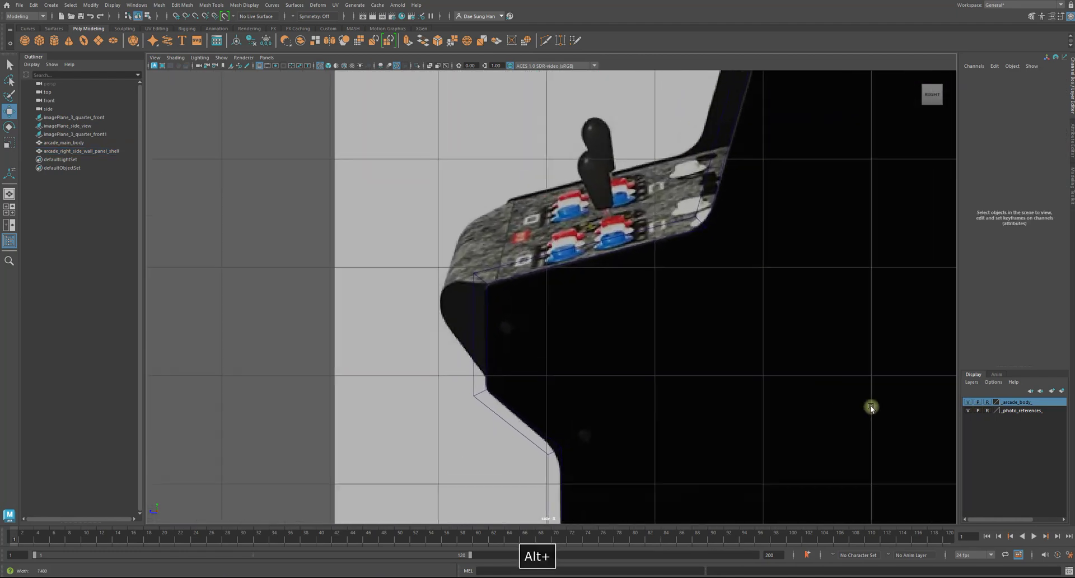
right_click_drag(662, 374, 464, 353, "alt")
middle_click_drag(646, 398, 606, 112, "alt")
right_click_drag(683, 352, 804, 286, "alt")
middle_click_drag(804, 285, 754, 346, "alt")
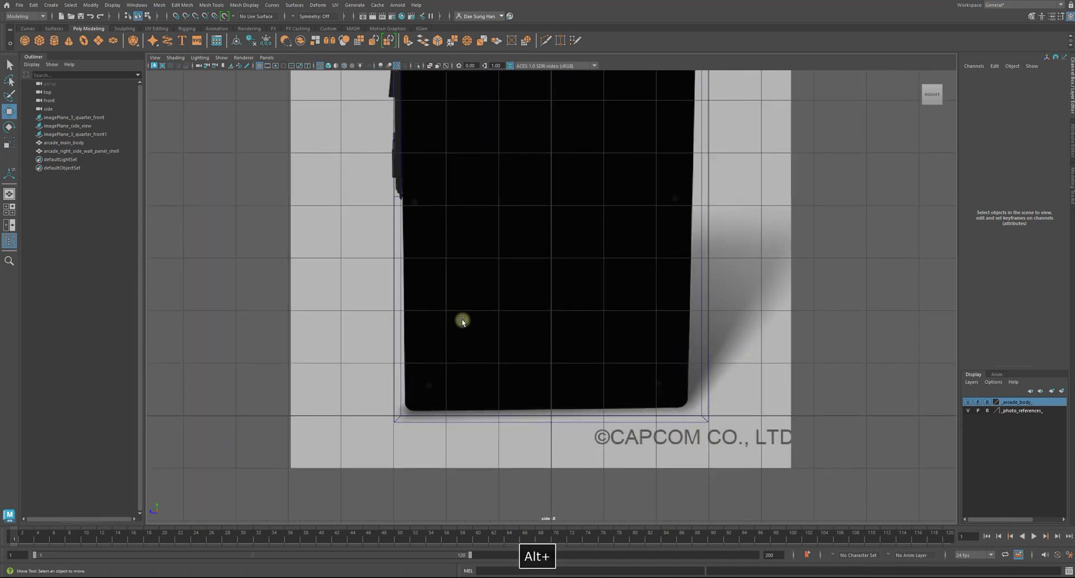
right_click_drag(458, 319, 367, 463, "alt")
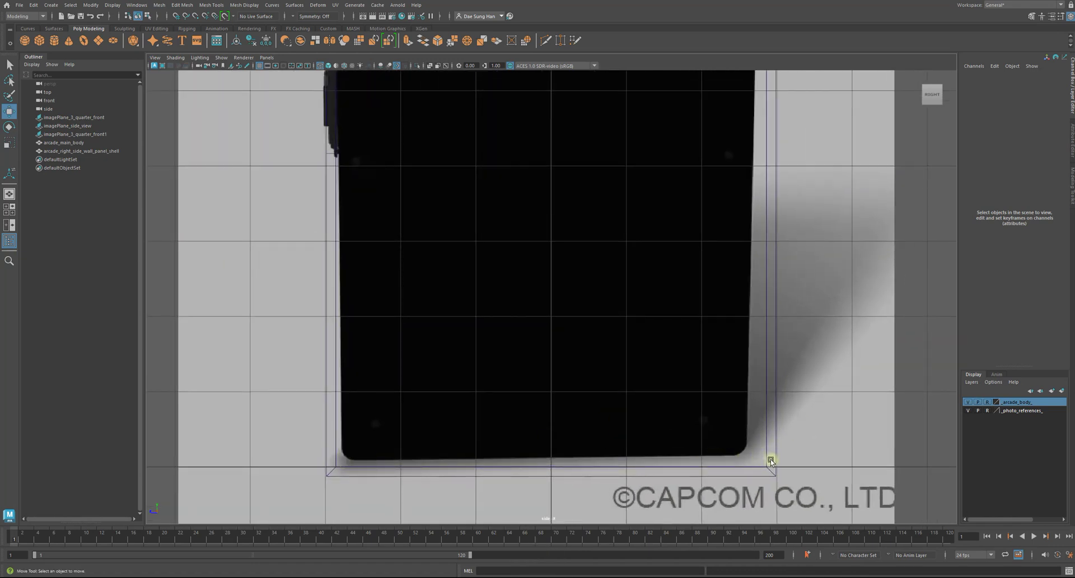
right_click_drag(771, 460, 707, 247, "alt")
middle_click_drag(707, 247, 643, 439, "alt")
right_click_drag(643, 438, 650, 200, "alt")
middle_click_drag(650, 199, 572, 277, "alt")
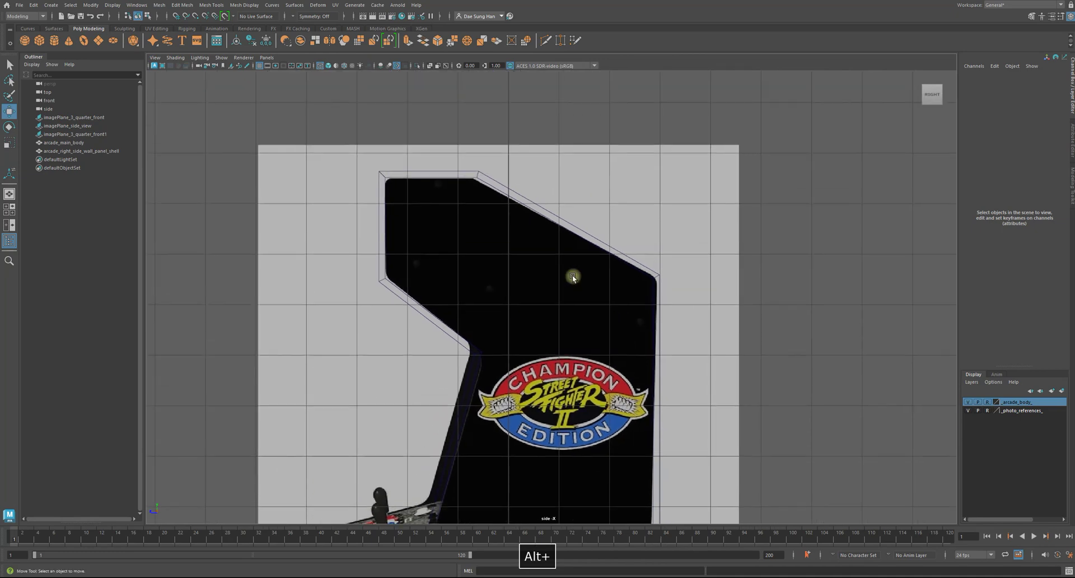
right_click_drag(573, 277, 674, 268, "alt")
middle_click_drag(403, 196, 559, 179, "alt")
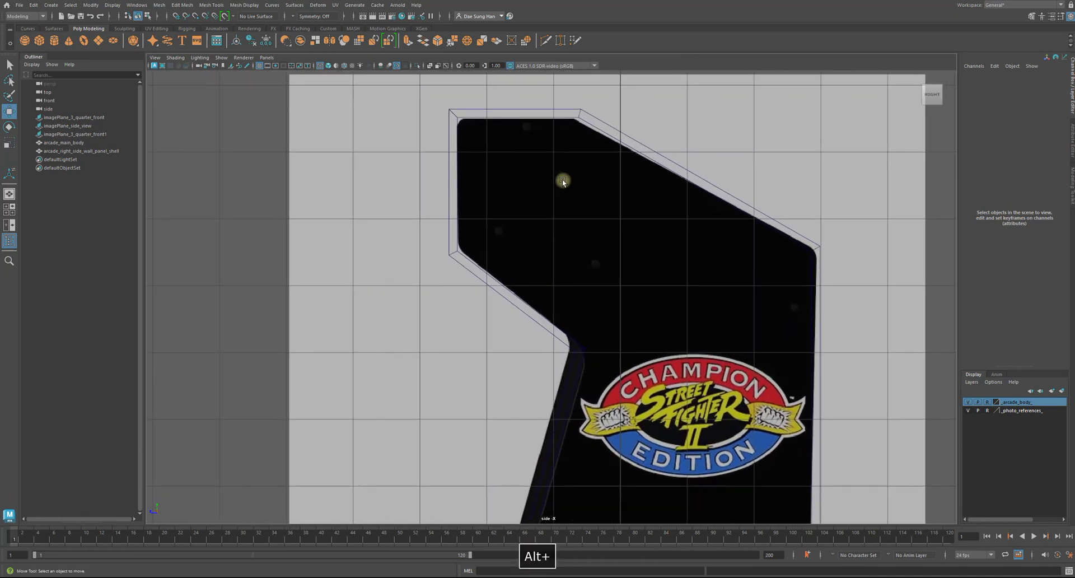
Step: Switch to the perspective view and select the right side wall panel beside the reference images
key("space")
key("space")
left_click_drag(548, 241, 508, 259, "alt")
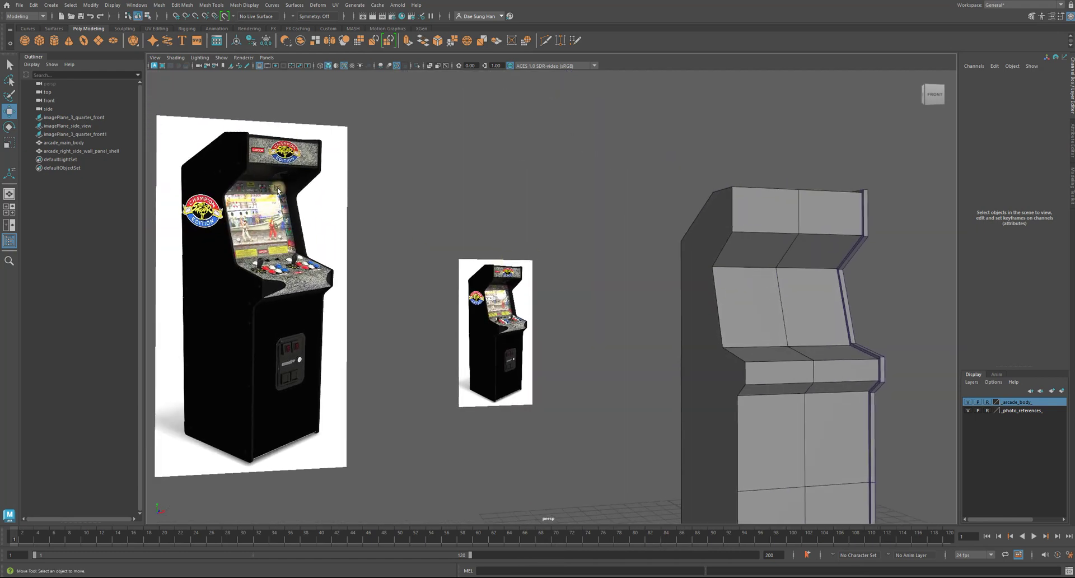
right_click_drag(792, 285, 720, 307, "alt")
left_click_drag(719, 307, 763, 329, "alt")
right_click_drag(763, 328, 808, 342, "alt")
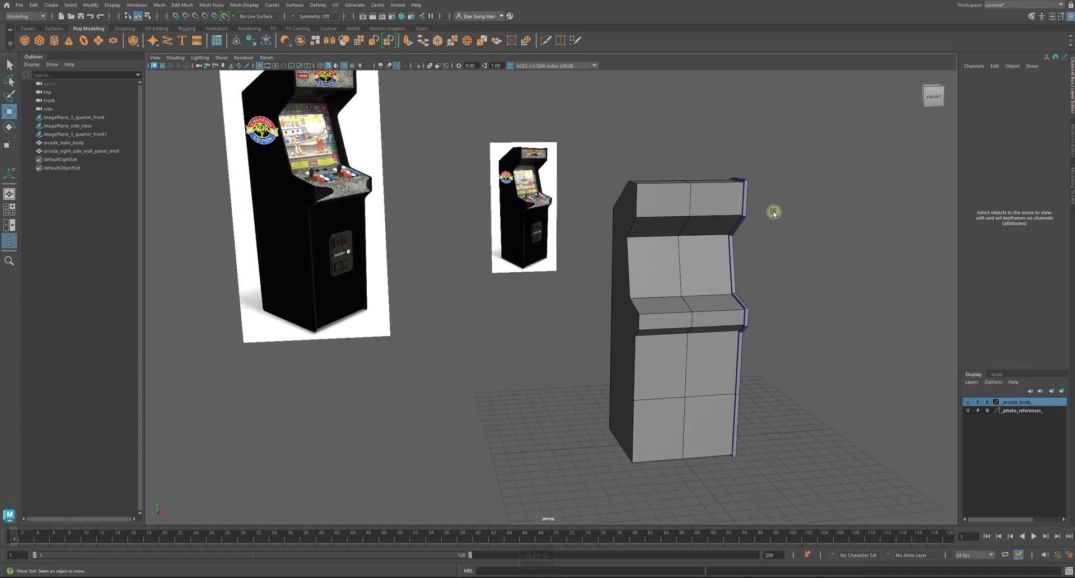
left_click(746, 183)
mouse_move(816, 347)
left_mouse_down("alt")
mouse_move(788, 353)
mouse_move(813, 382)
mouse_move(813, 350)
left_mouse_up("alt")
left_click_drag(767, 277, 755, 305, "alt")
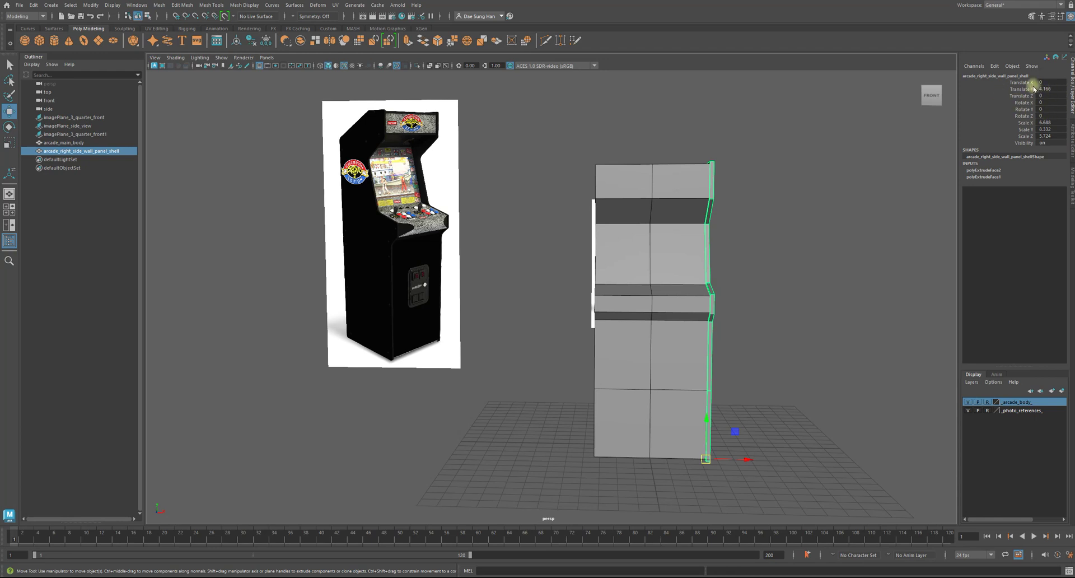
Step: Try moving the right side wall panel outward along X, then undo the move
left_click_drag(724, 465, 771, 472)
key("ctrl+z")
key("ctrl+z")
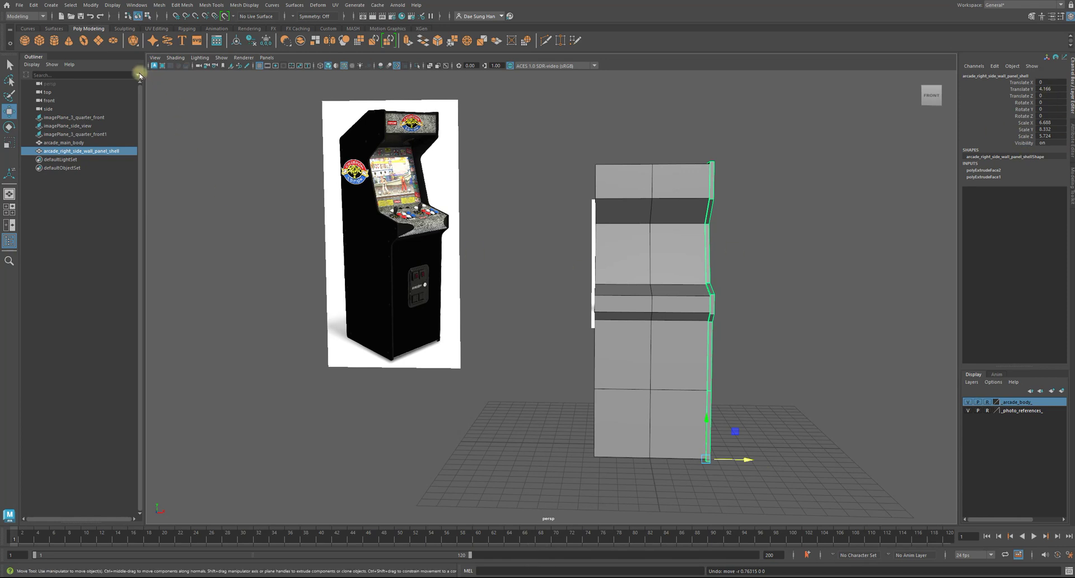
Step: Freeze the transformations of the right side wall panel
left_click(90, 4)
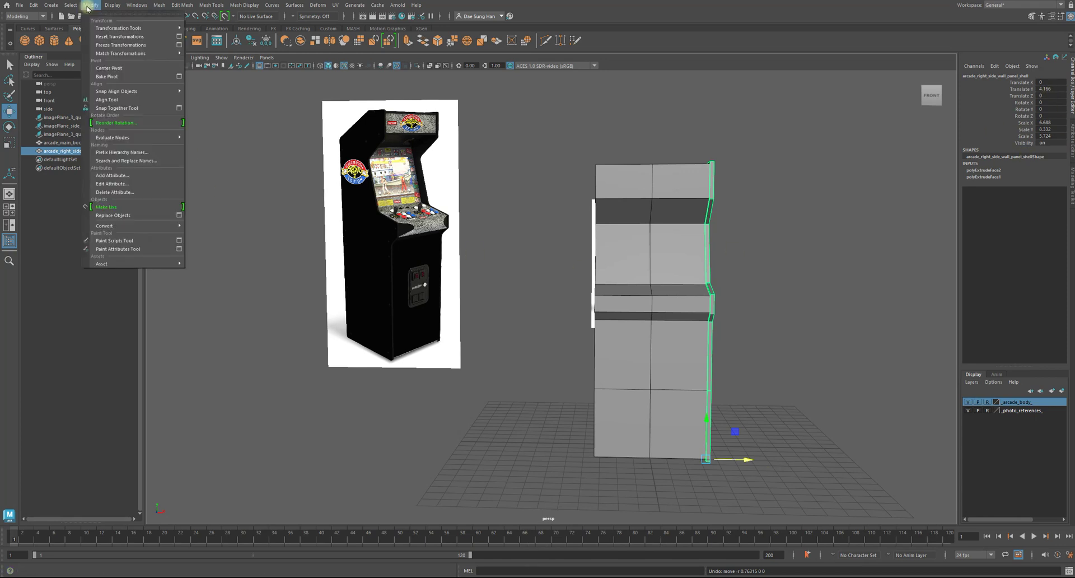
left_click(115, 46)
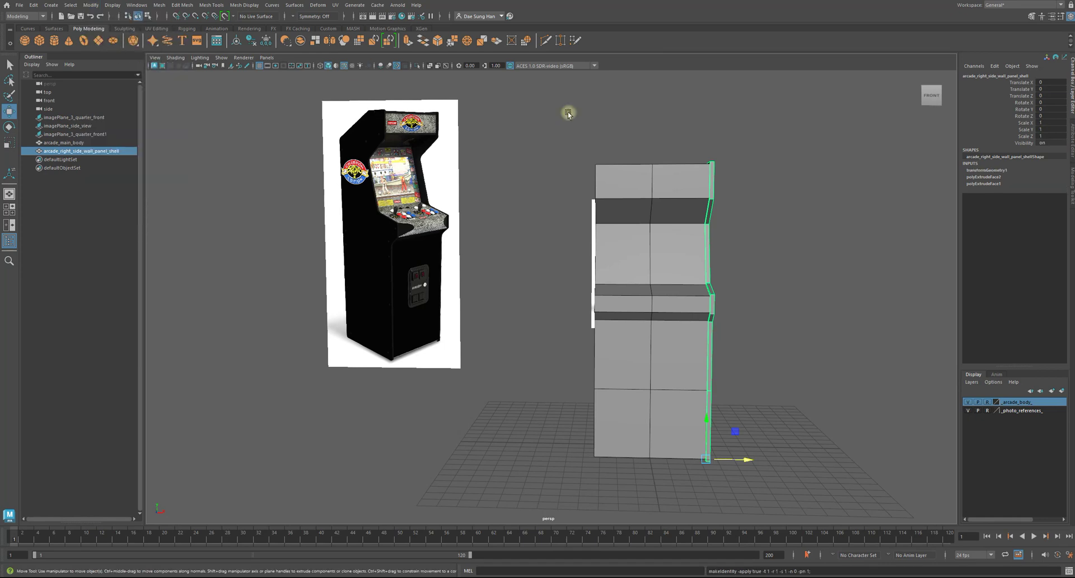
left_click_drag(672, 246, 646, 234, "alt")
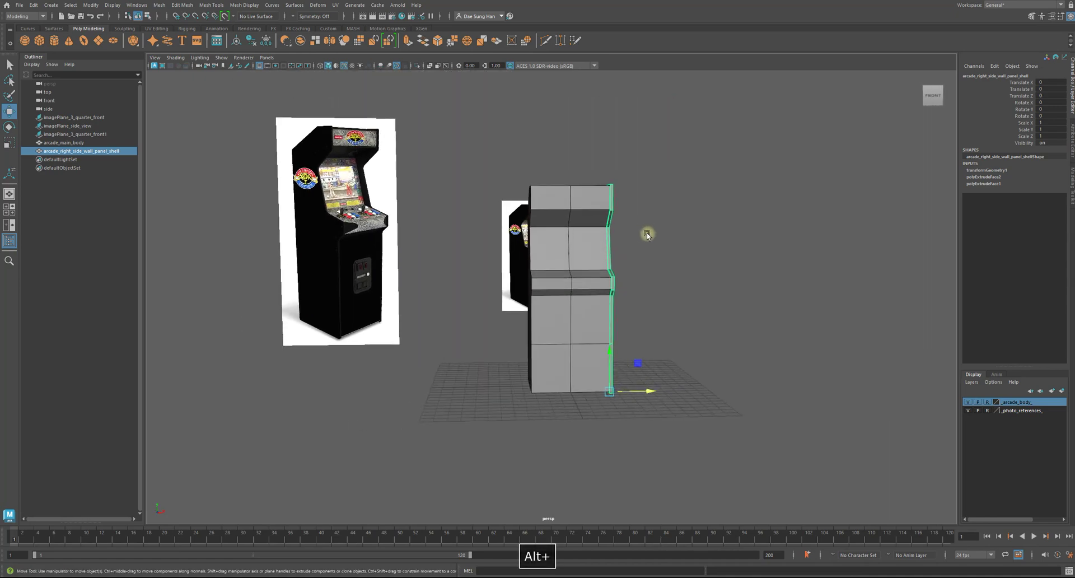
Step: Switch to the front view and hide both the photo reference layer and the arcade body layer
key("space")
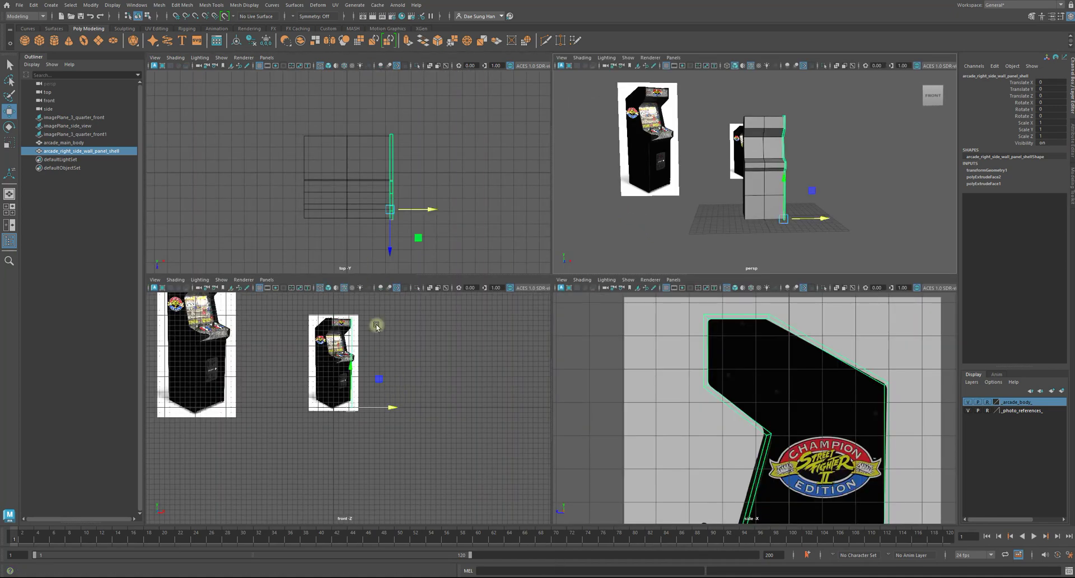
key("space")
right_click_drag(405, 285, 629, 233, "alt")
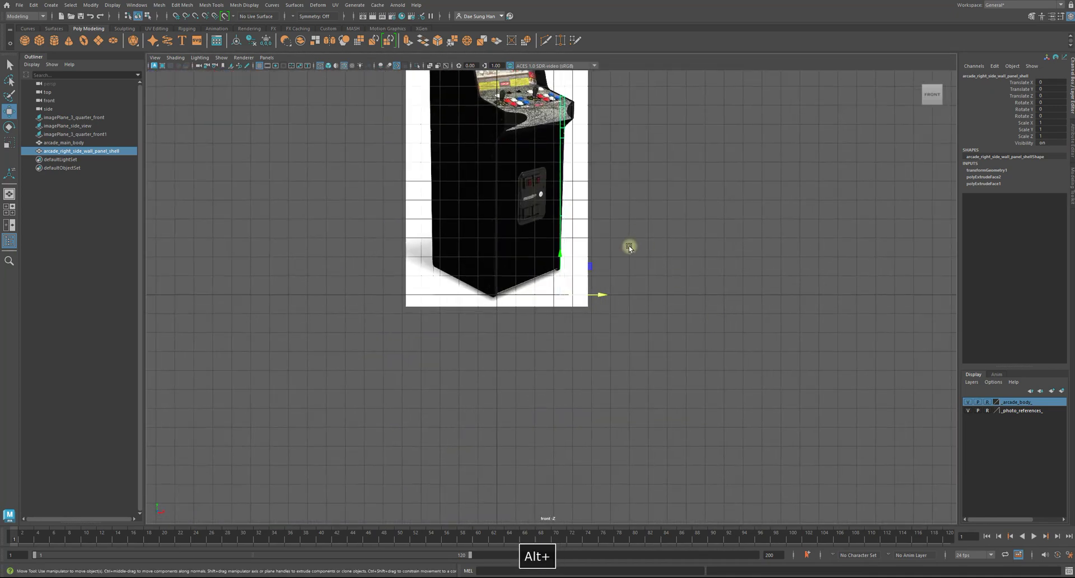
middle_click_drag(628, 232, 704, 385, "alt")
middle_click_drag(650, 336, 707, 351, "alt")
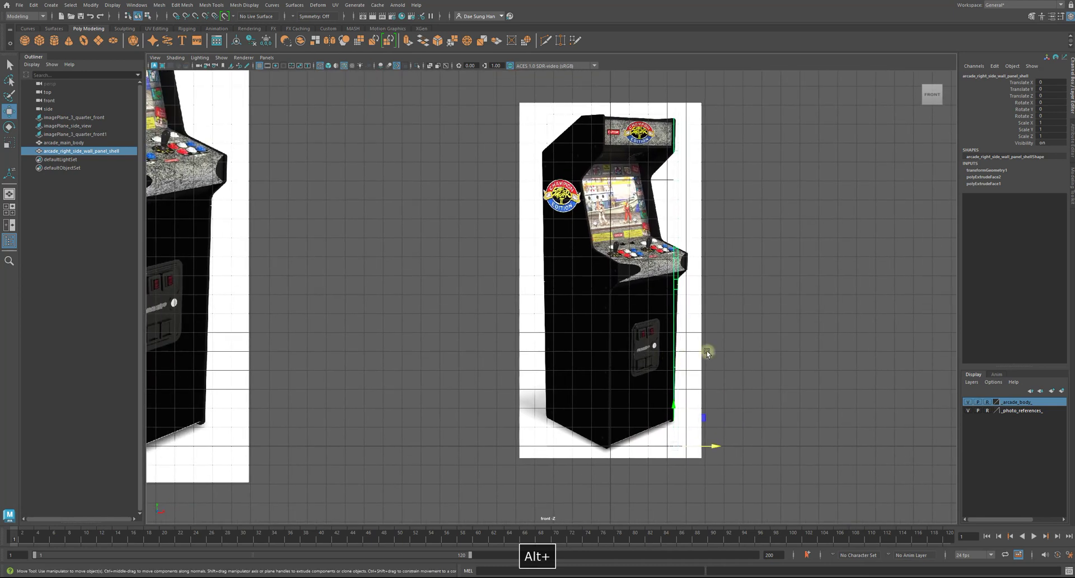
left_click(968, 410)
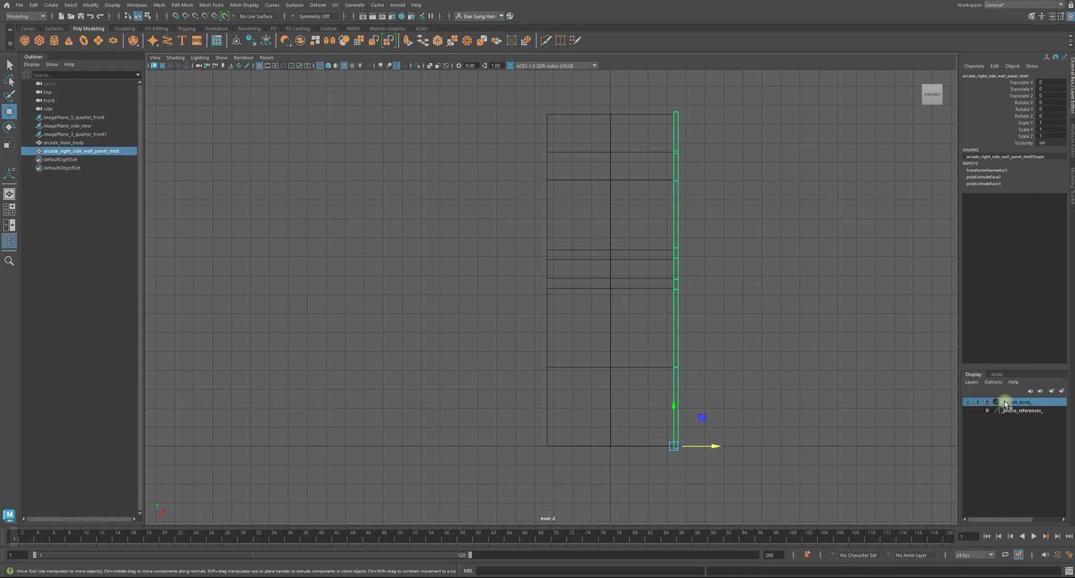
left_click(966, 402)
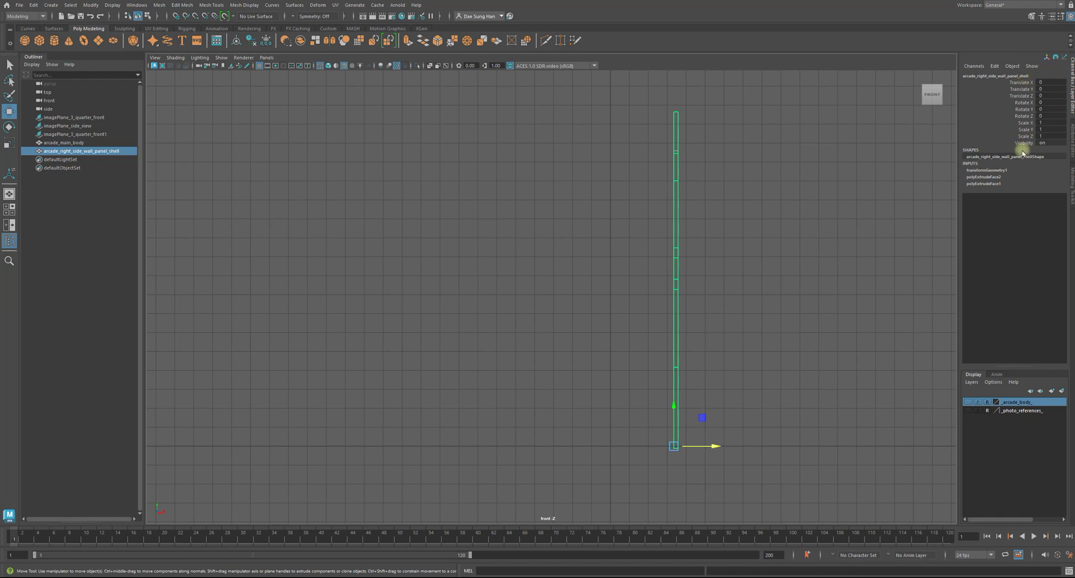
Step: Start editing the pivot at the base of the right side wall panel in the front view
middle_click_drag(683, 391, 644, 302, "alt")
right_click_drag(644, 302, 693, 319, "alt")
middle_click_drag(693, 319, 628, 298, "alt")
right_click_drag(628, 298, 780, 387, "alt")
middle_click_drag(781, 387, 735, 340, "alt")
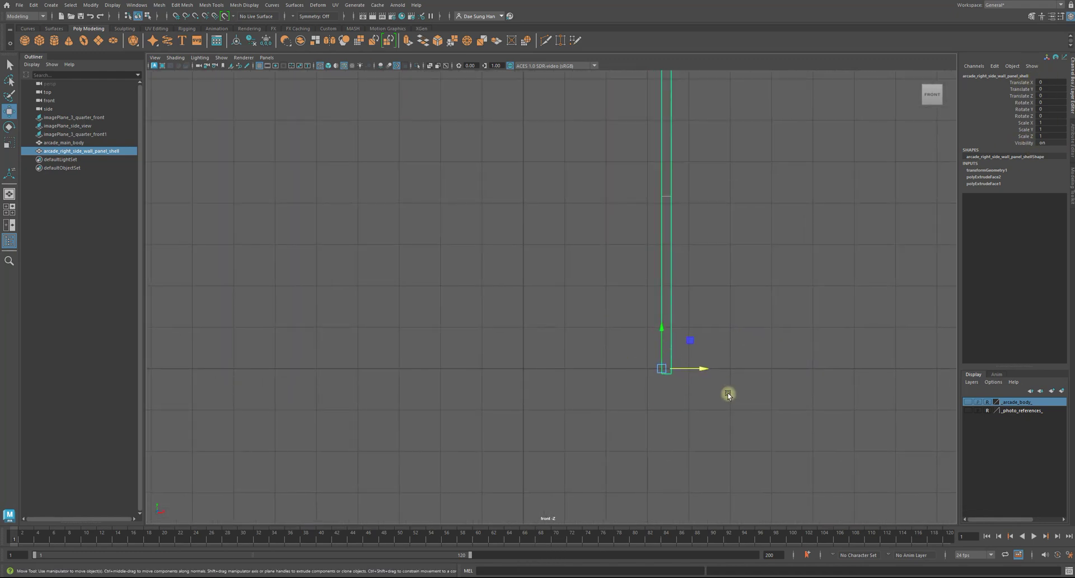
key("d")
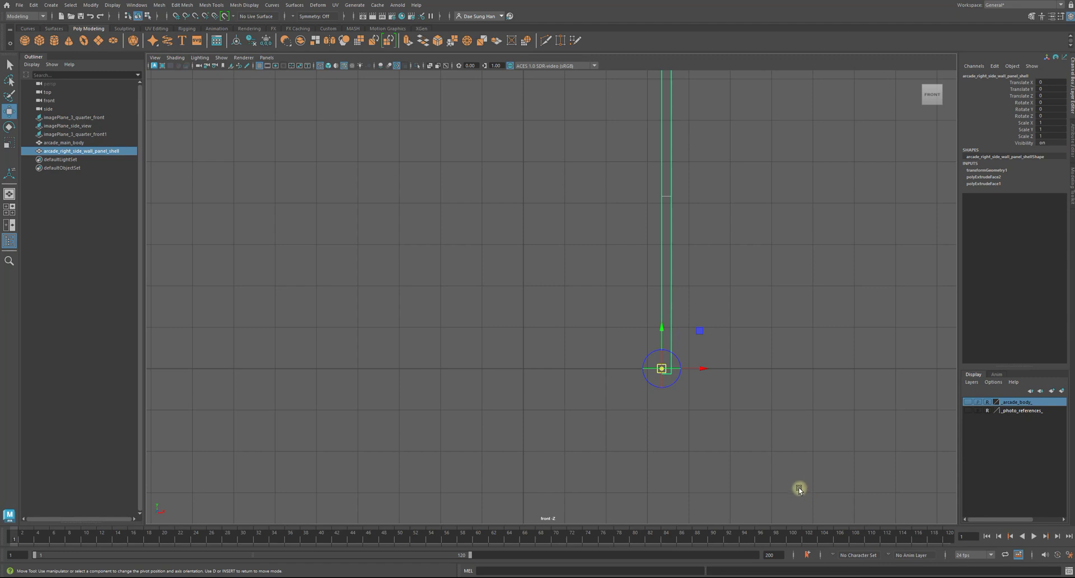
Step: Try to shift the panel's pivot inward along X with vertex snapping
key("v")
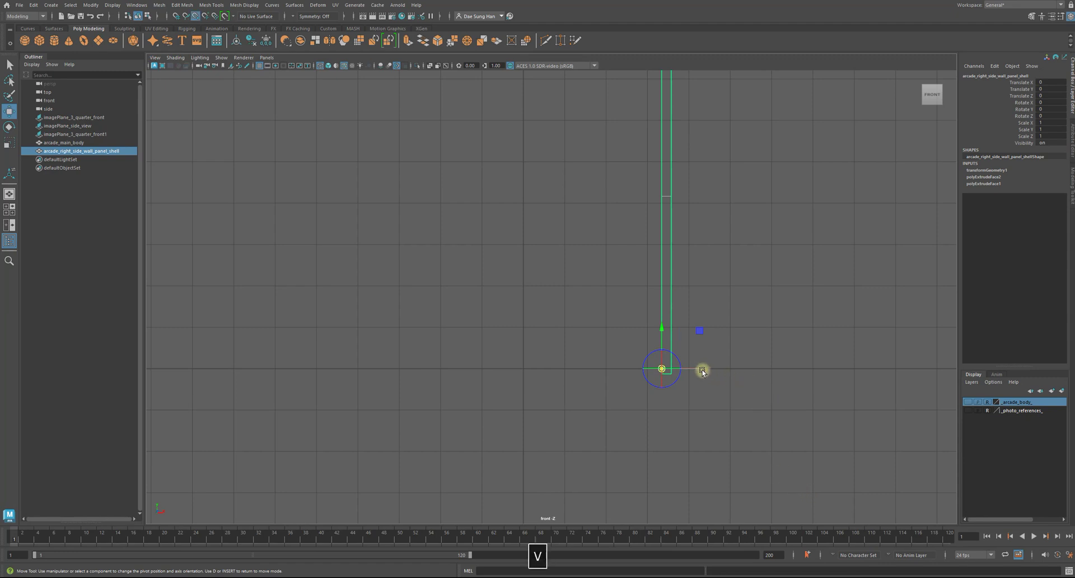
left_click_drag(703, 369, 543, 376)
left_click_drag(704, 370, 629, 370)
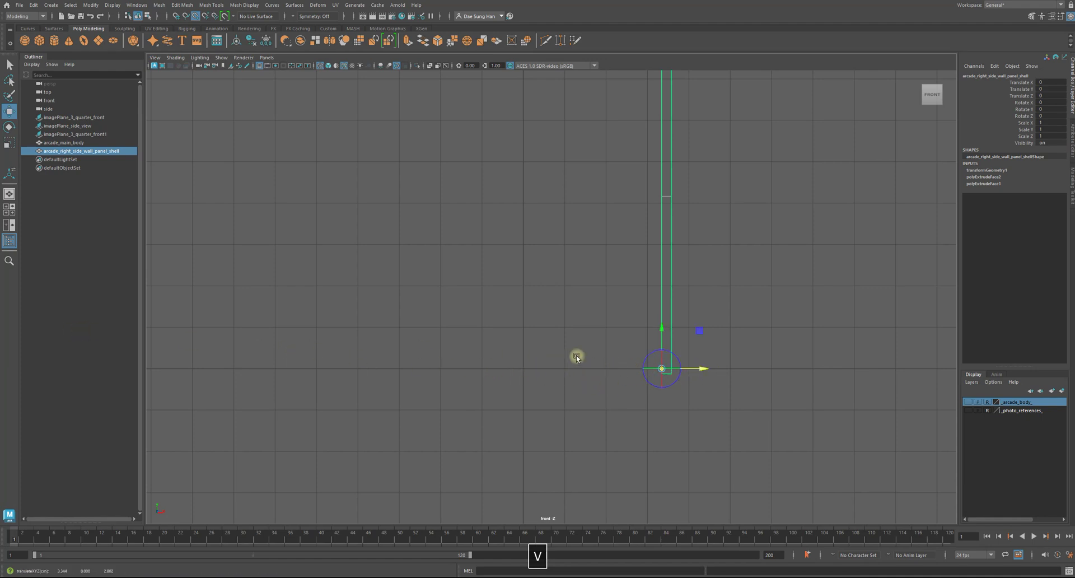
Step: Try moving the panel's pivot inward along X, then snap it back to the panel's inner edge
middle_click_drag(617, 302, 624, 362, "alt")
right_click_drag(623, 362, 782, 433, "alt")
middle_click_drag(782, 433, 616, 263, "alt")
key("v")
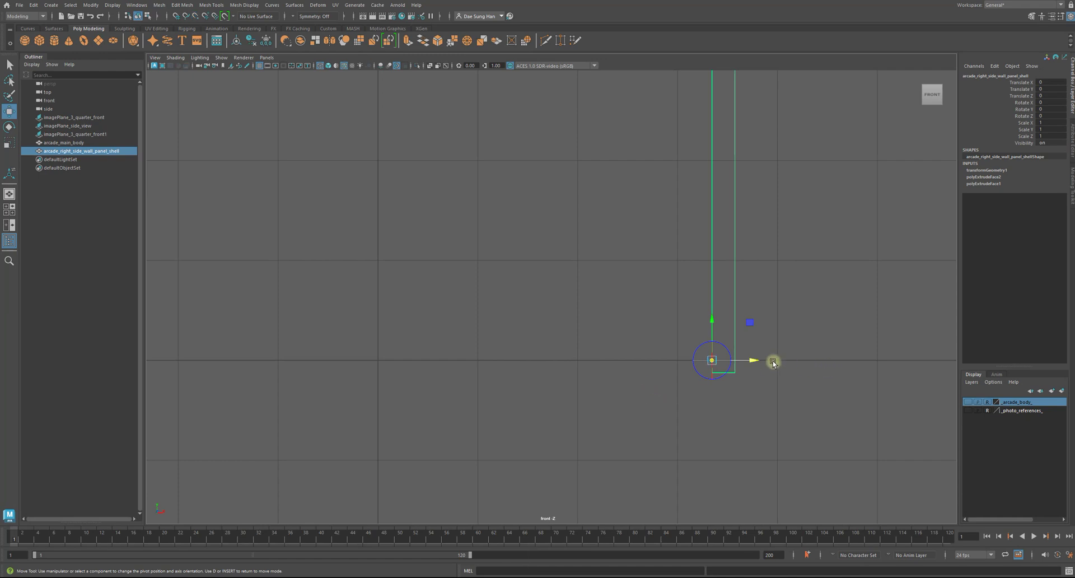
left_click_drag(764, 364, 656, 354)
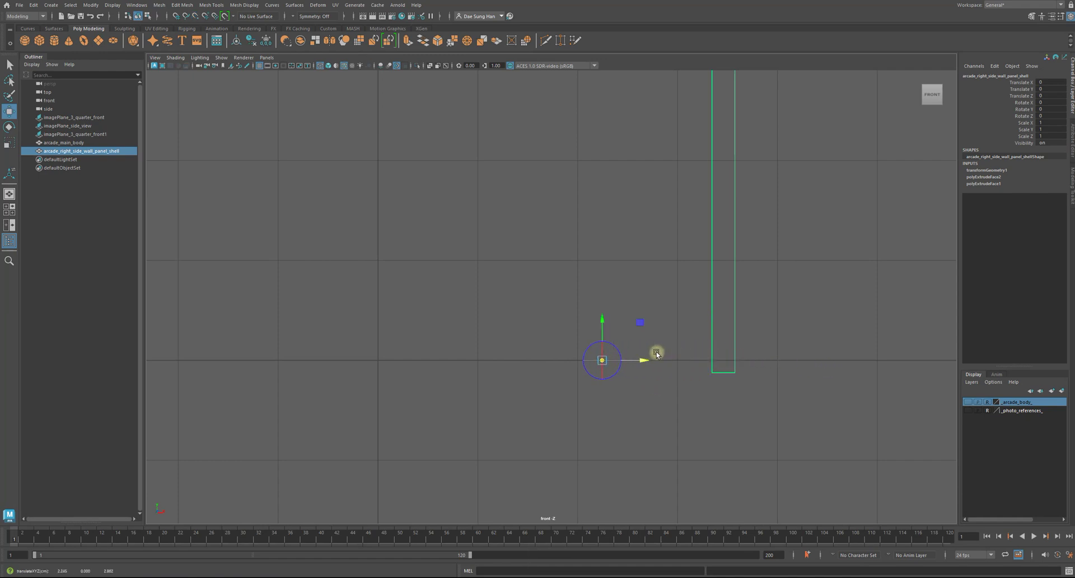
right_click_drag(666, 350, 624, 336, "alt")
middle_click_drag(625, 335, 703, 367, "alt")
right_click_drag(703, 367, 654, 346, "alt")
middle_click_drag(654, 346, 698, 398, "alt")
key("v")
left_click_drag(727, 400, 698, 396)
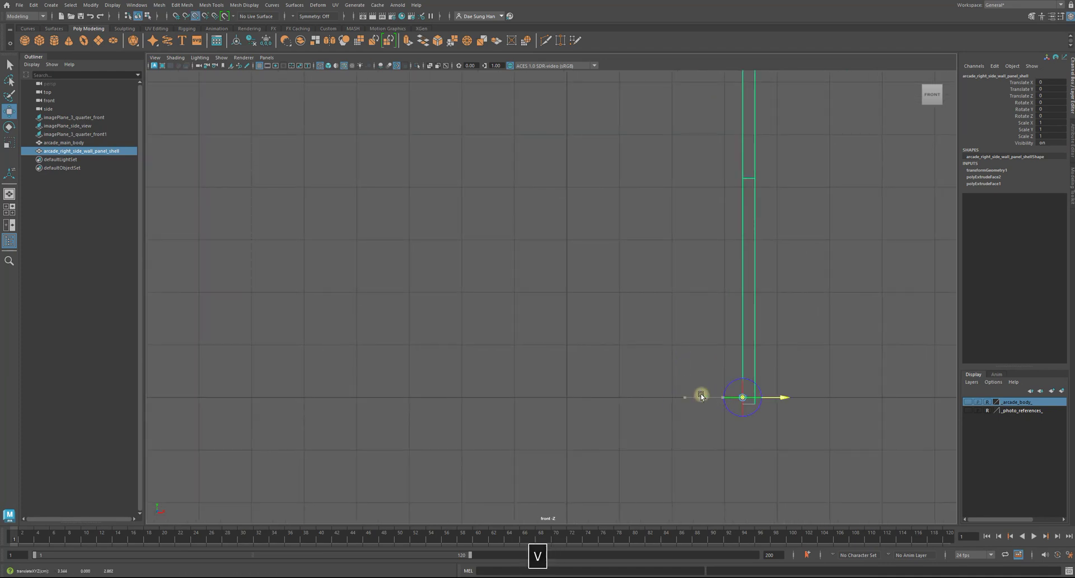
middle_click_drag(565, 360, 519, 329, "alt")
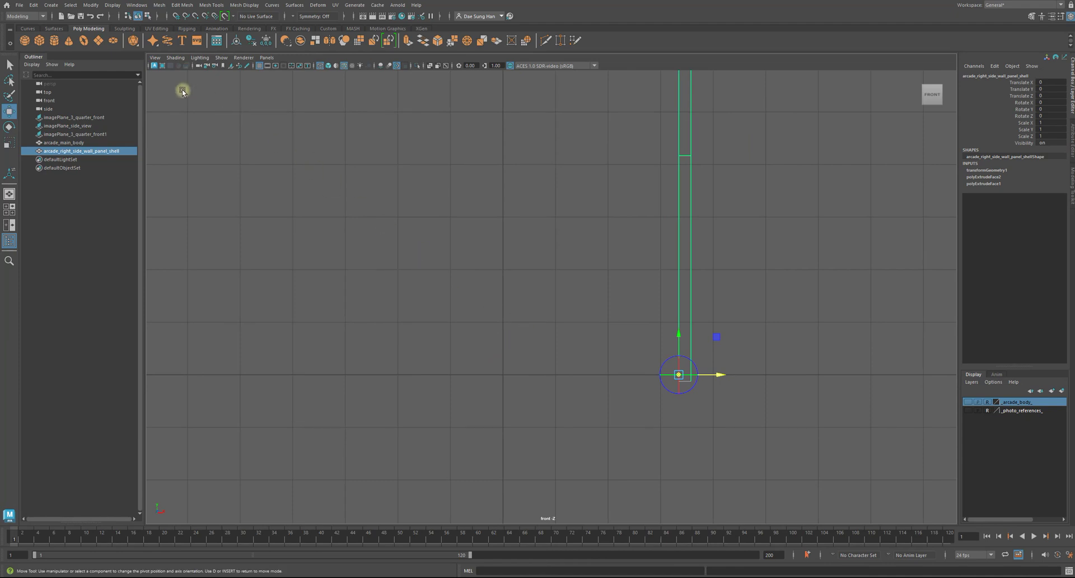
Step: Turn on grid snapping and snap the right side wall panel's pivot to the grid's centre line along X
left_click(178, 16)
key("d")
key("d")
left_click_drag(721, 375, 513, 370)
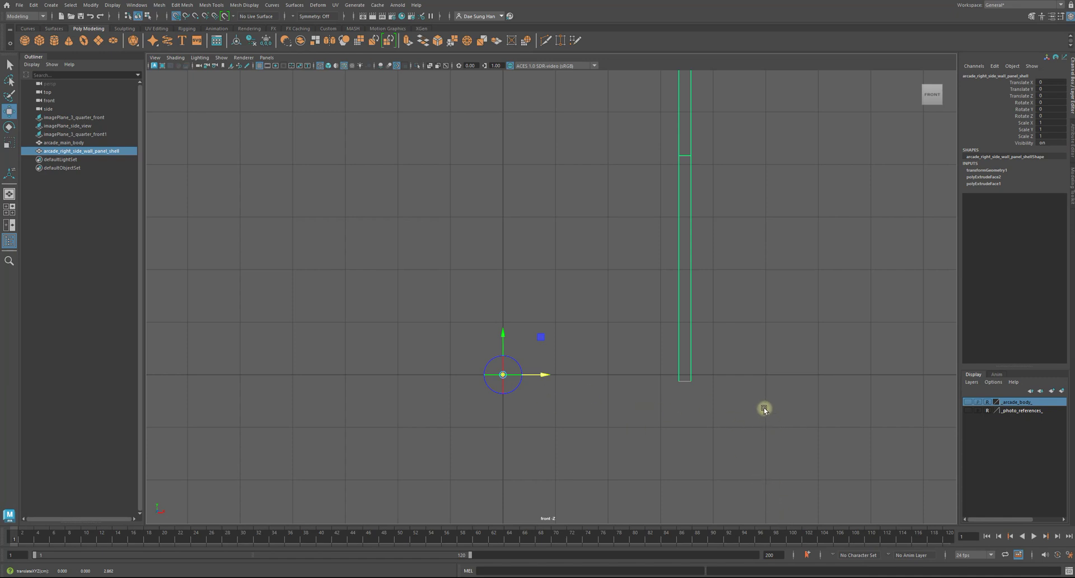
key("w")
right_click_drag(818, 400, 693, 283, "alt")
middle_click_drag(715, 271, 761, 396, "alt")
right_click_drag(760, 396, 723, 373, "alt")
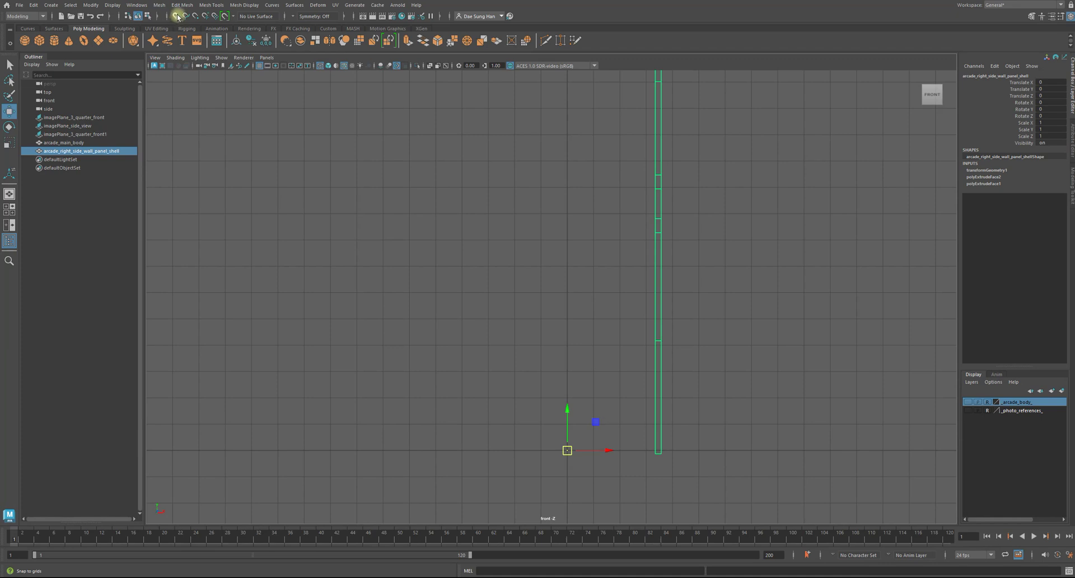
right_click_drag(569, 222, 548, 206, "alt")
right_click_drag(489, 256, 467, 244, "alt")
middle_click_drag(577, 224, 565, 303, "alt")
right_click_drag(652, 323, 636, 311, "alt")
middle_click_drag(613, 313, 598, 268, "alt")
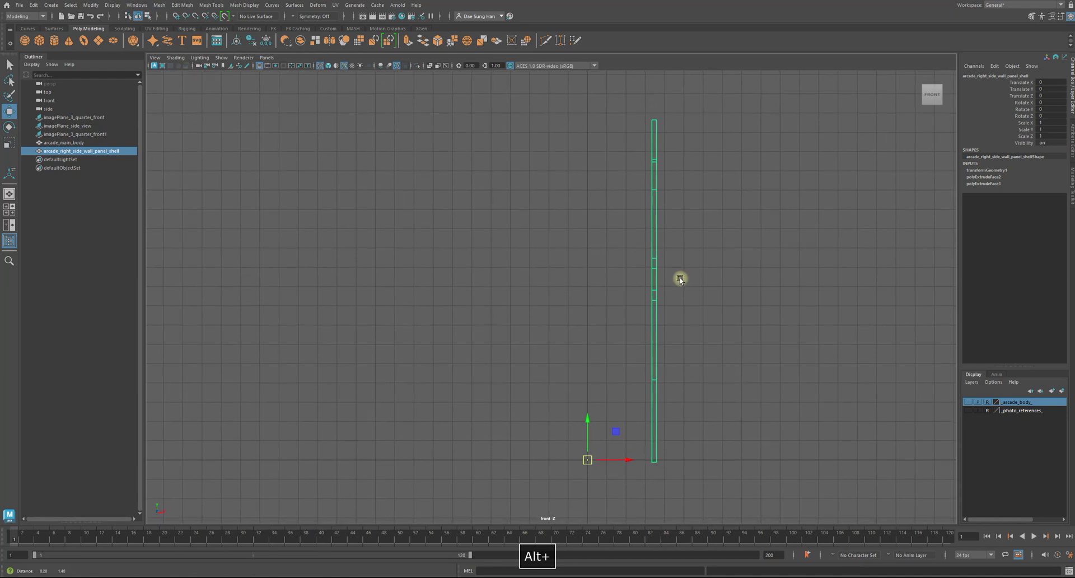
Step: Switch to the four-view layout and snap the panel's pivot along Z to the grid centre in the perspective view
key("space")
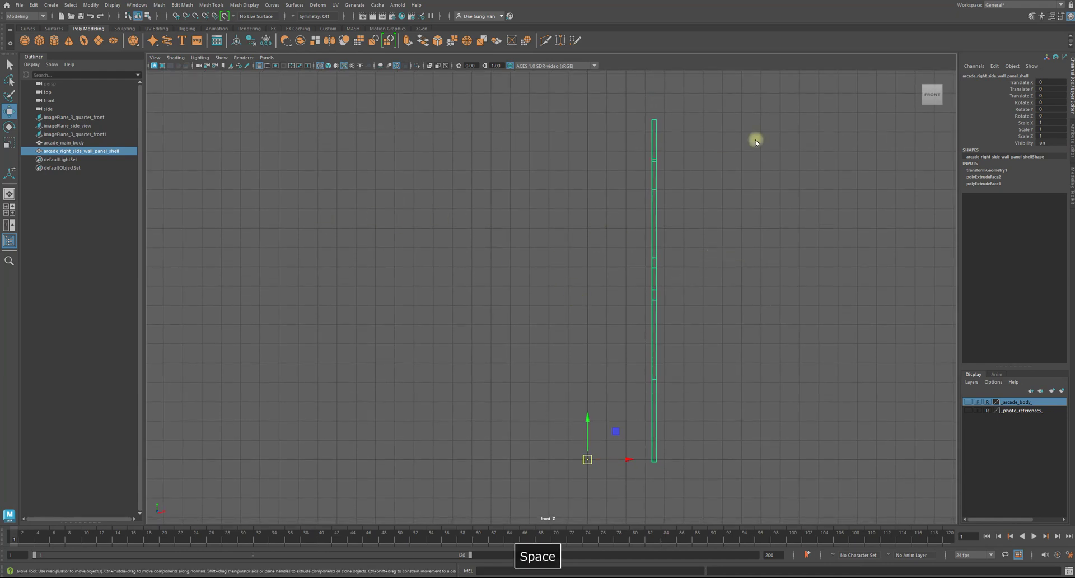
left_click_drag(734, 169, 751, 198, "alt")
right_click_drag(753, 201, 896, 254, "alt")
left_click_drag(736, 195, 765, 197, "alt")
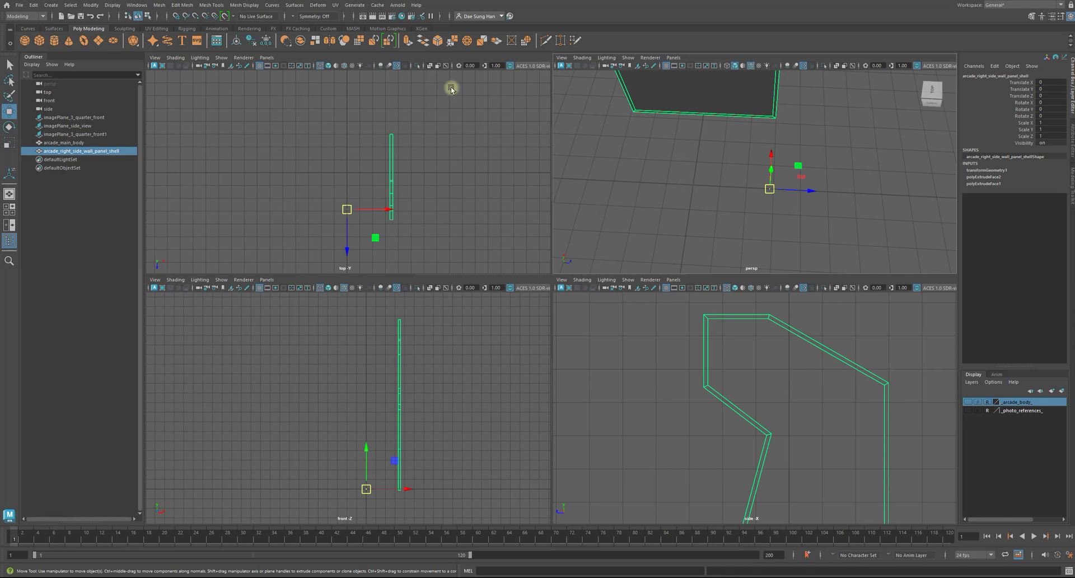
left_click(178, 17)
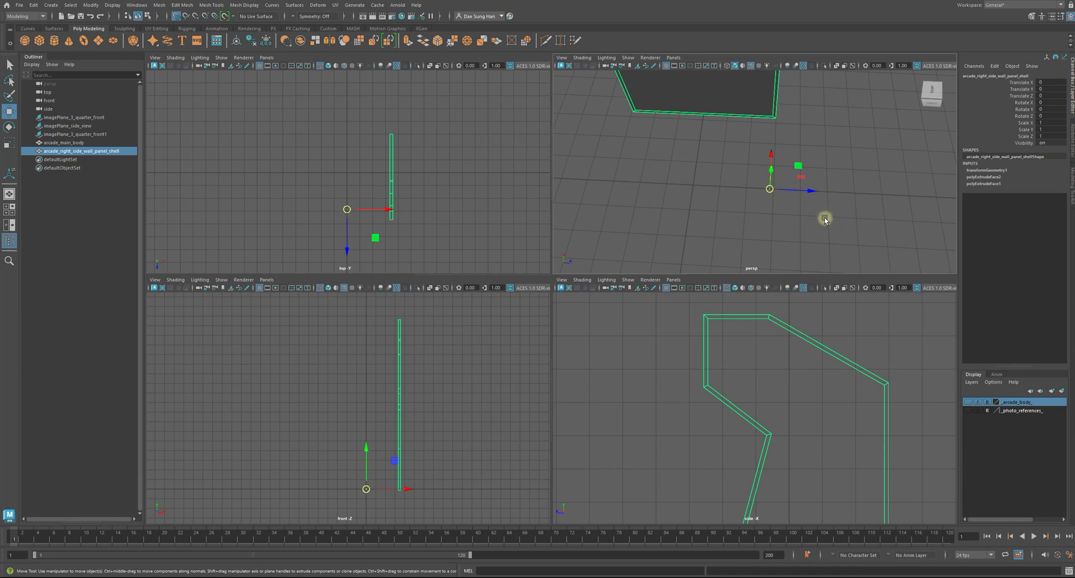
key("d")
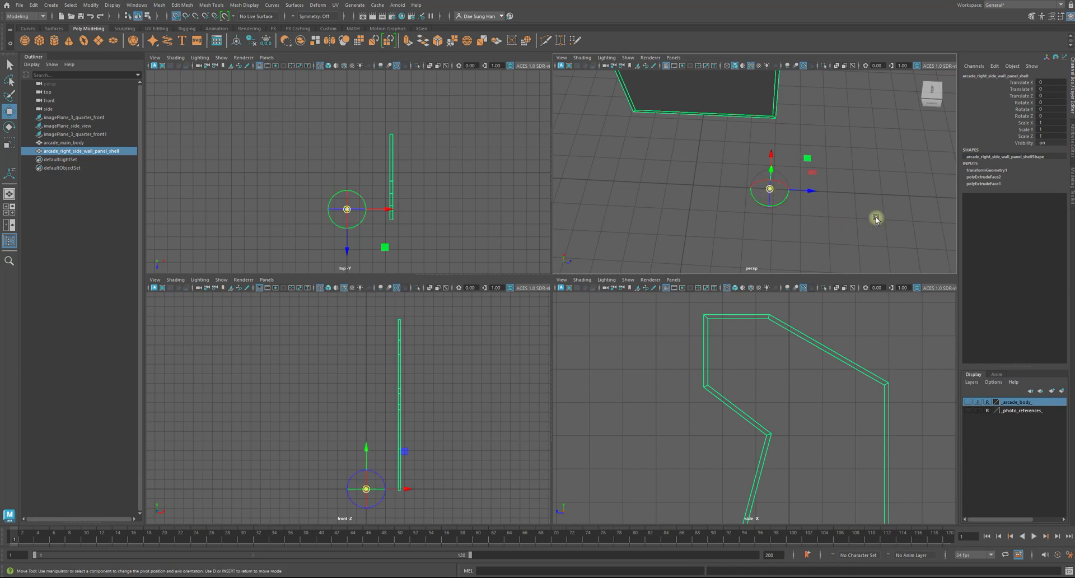
left_click_drag(811, 191, 689, 180)
left_click_drag(791, 221, 684, 228, "alt")
key("w")
left_click_drag(851, 204, 721, 193, "alt")
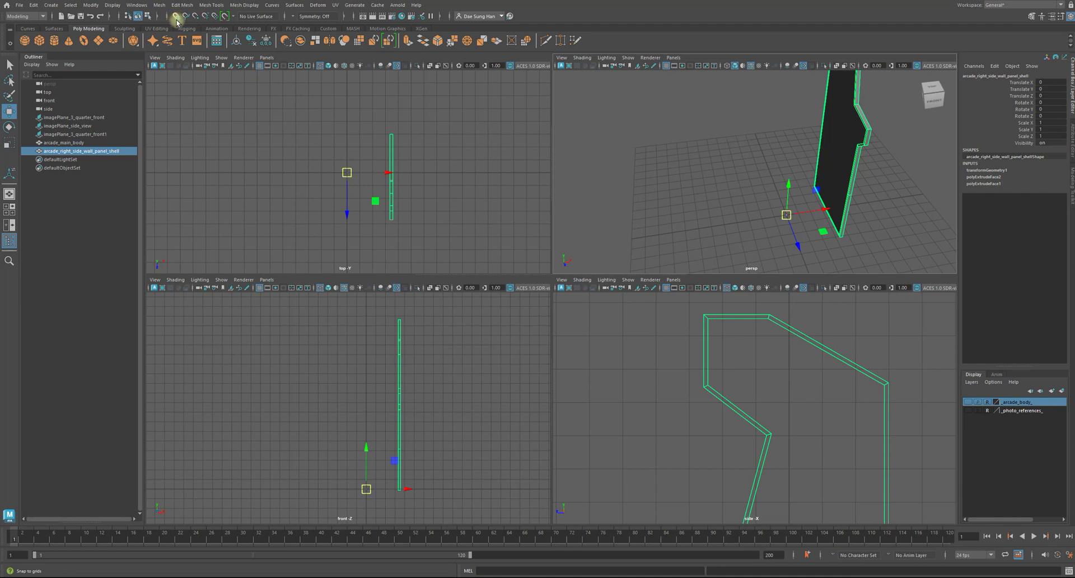
left_click_drag(581, 106, 743, 155, "alt")
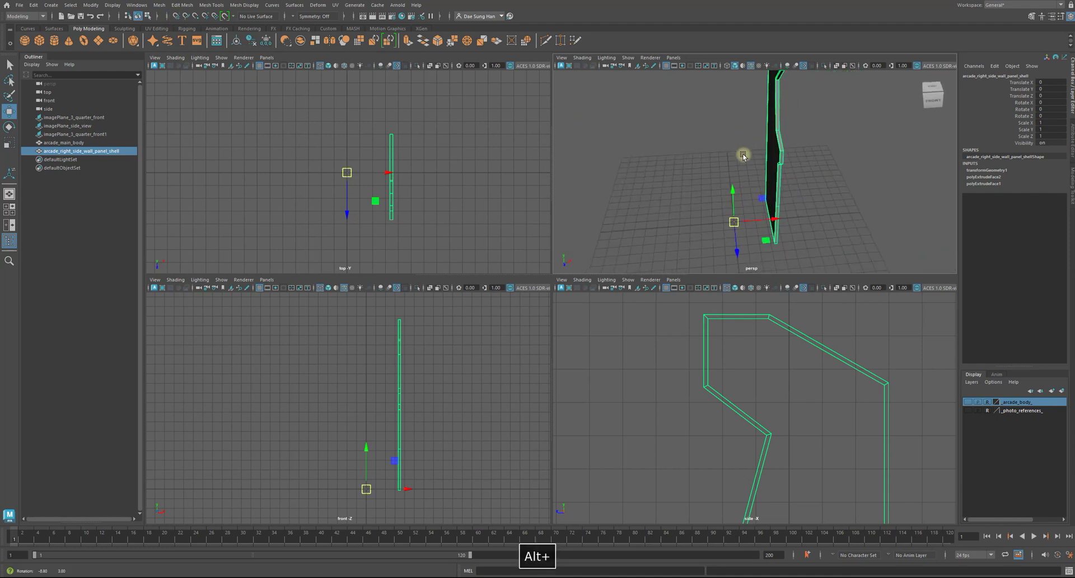
right_click_drag(790, 176, 741, 145, "alt")
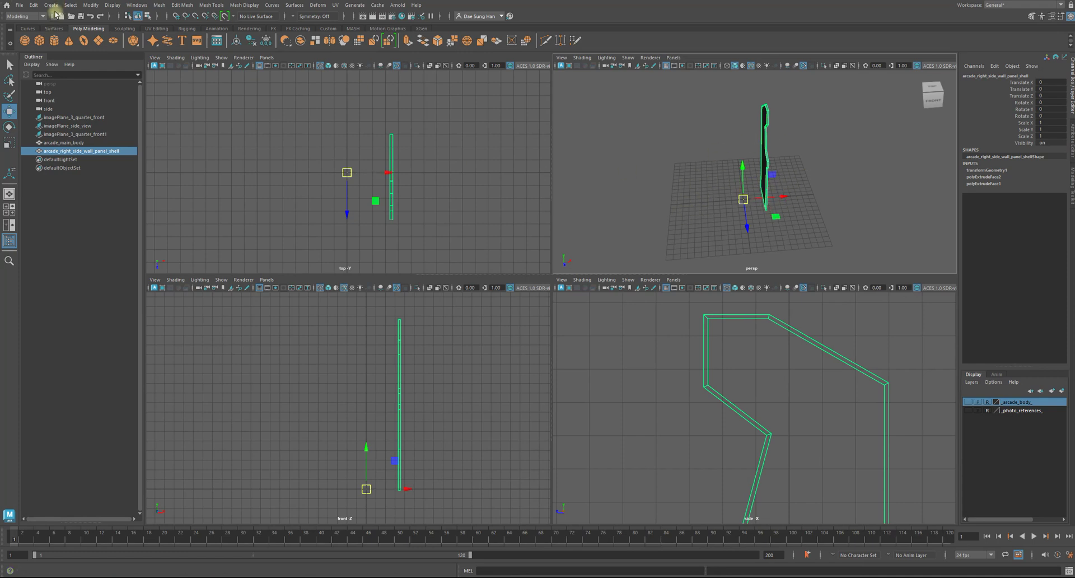
Step: Duplicate the right side wall panel and show the perspective view full size
left_click(35, 5)
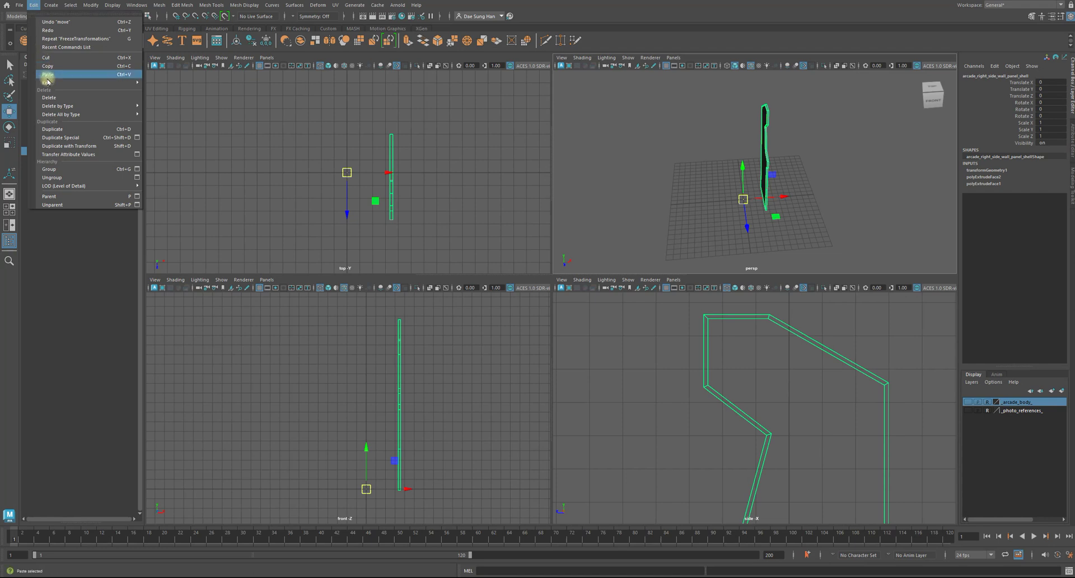
left_click(51, 131)
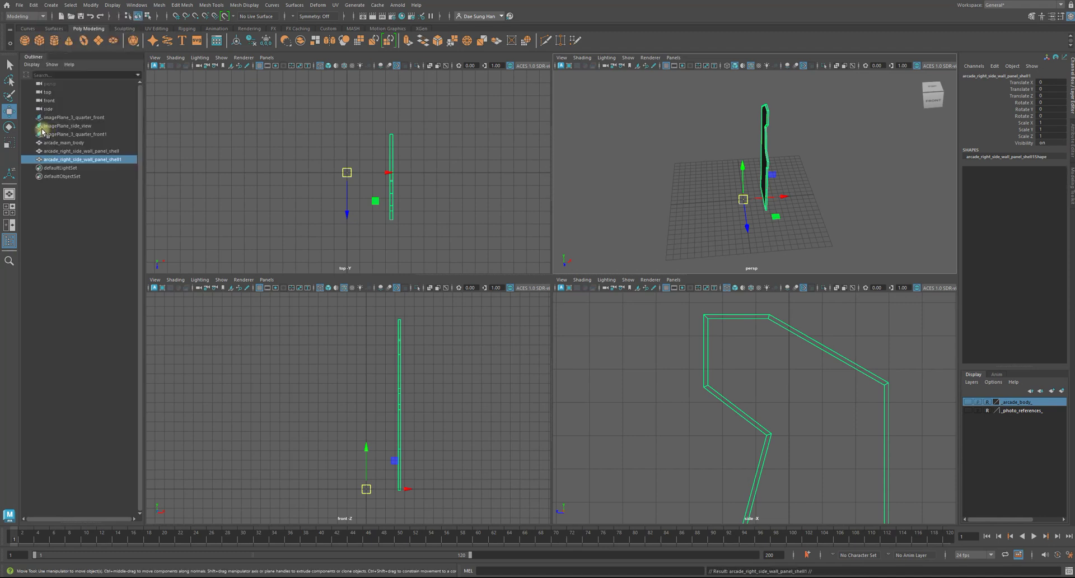
right_click_drag(693, 196, 818, 214, "alt")
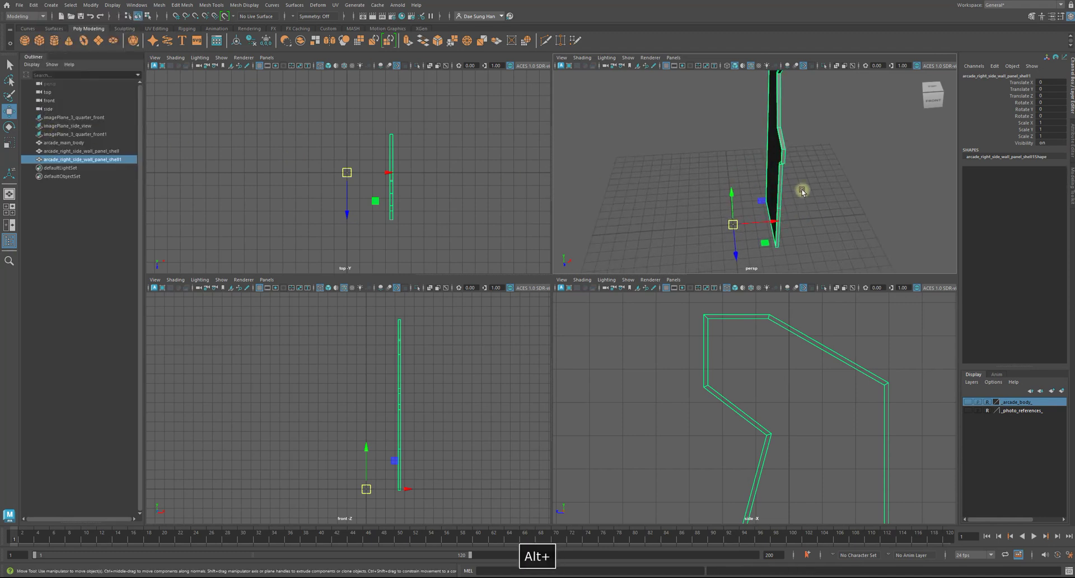
middle_click_drag(801, 192, 834, 179, "alt")
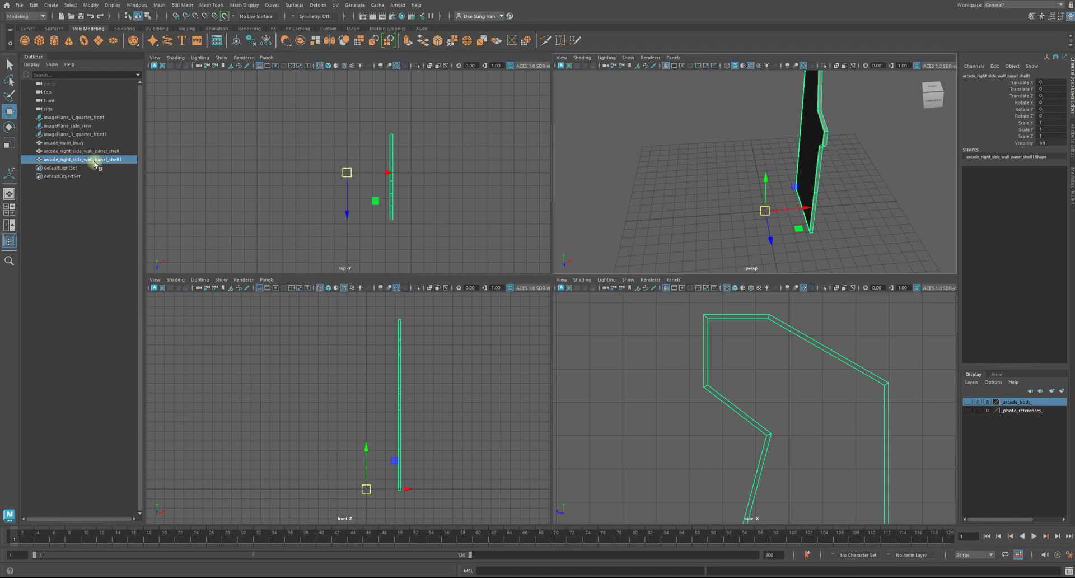
left_click_drag(843, 163, 781, 161, "alt")
key("space")
left_click_drag(607, 259, 637, 295, "alt")
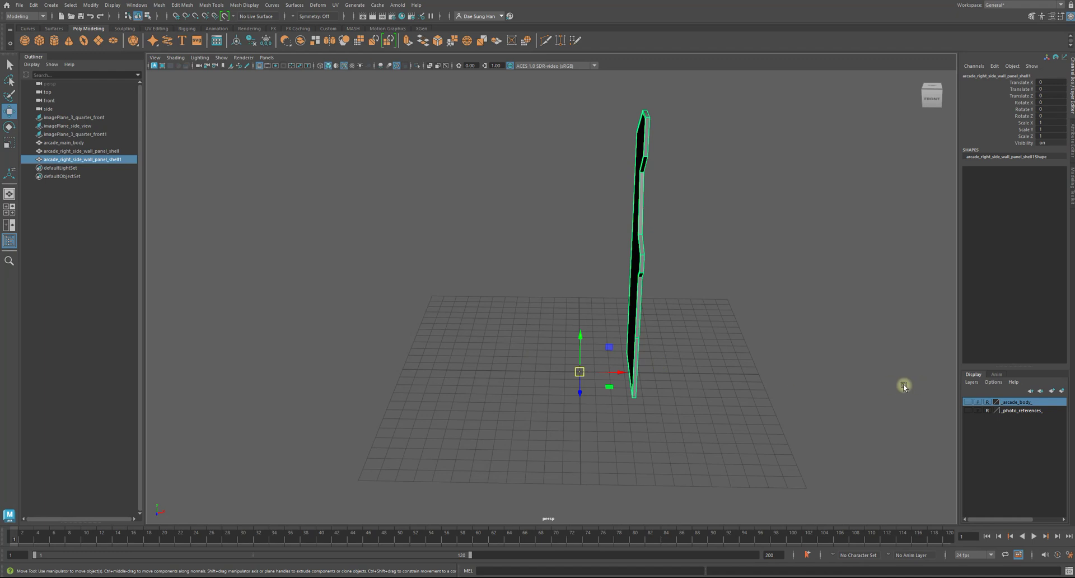
Step: Mirror the duplicated panel to the cabinet's opposite side by setting its Scale X to -1, and deselect it
left_click_drag(595, 376, 622, 374)
type("-1")
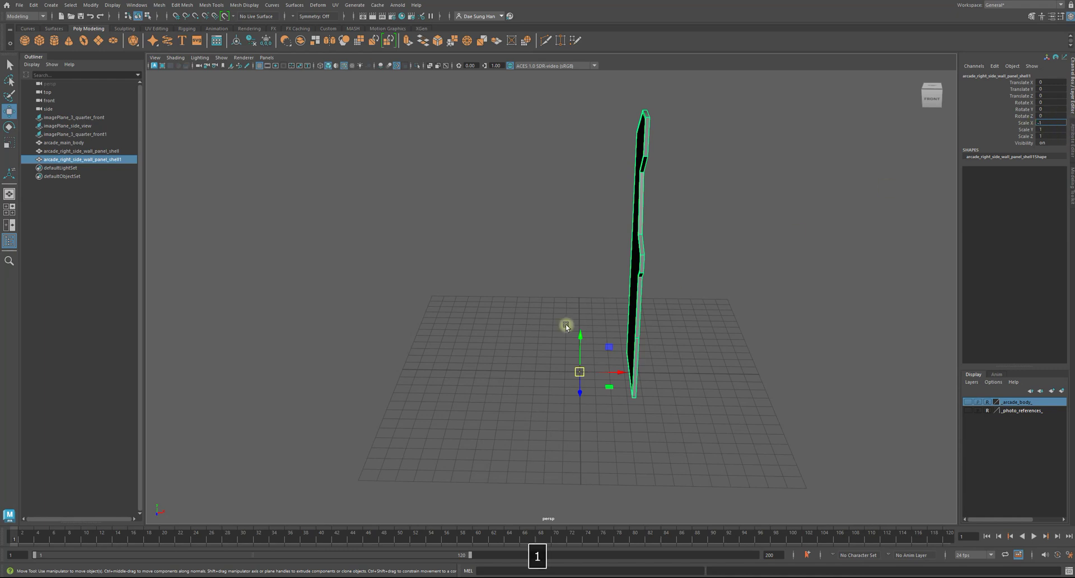
key("Return")
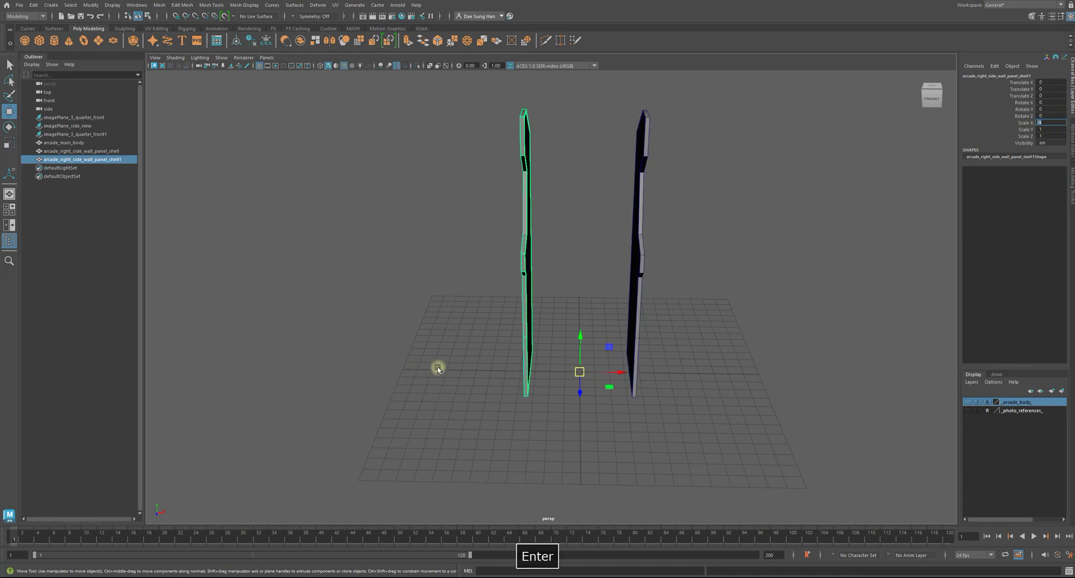
left_click_drag(715, 331, 777, 339, "alt")
left_click(791, 316)
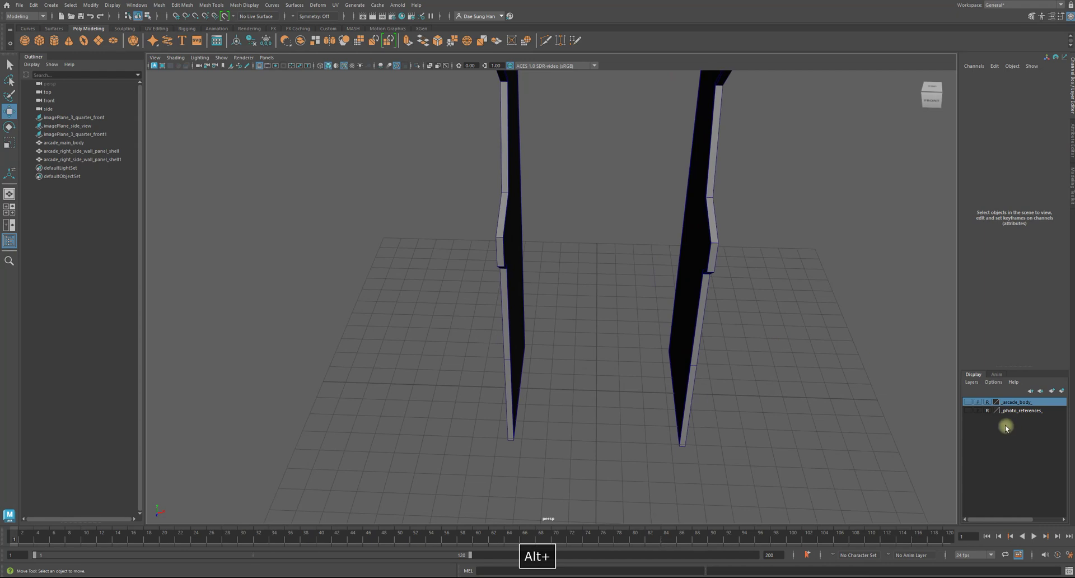
Step: Make the arcade body layer and the photo reference layer visible again, using the four-view layout
left_click(968, 401)
left_click_drag(800, 372, 420, 247, "alt")
left_click_drag(624, 256, 560, 247, "alt")
right_click_drag(560, 247, 614, 299, "alt")
key("space")
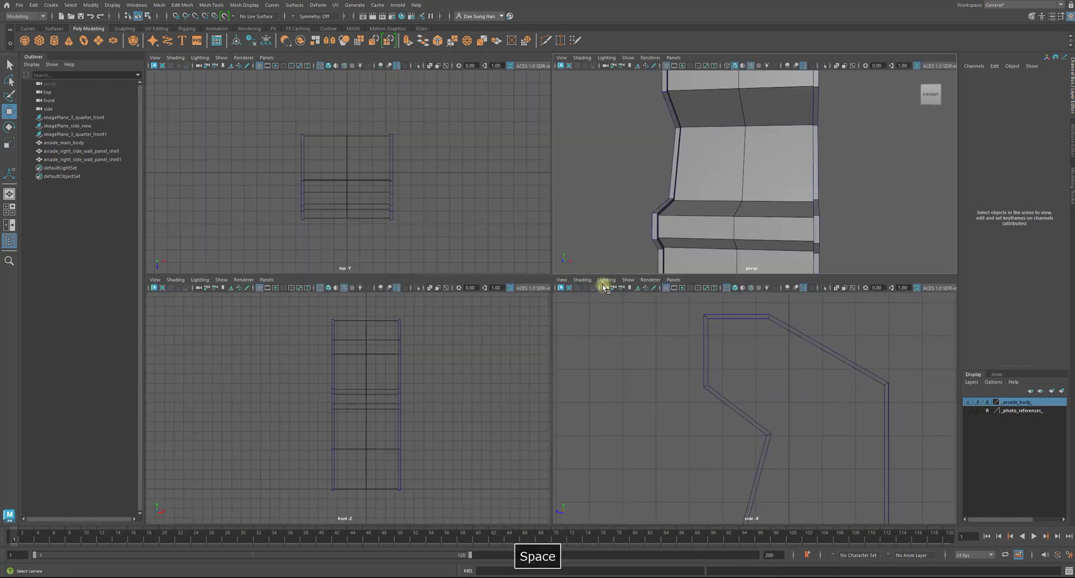
left_click(969, 411)
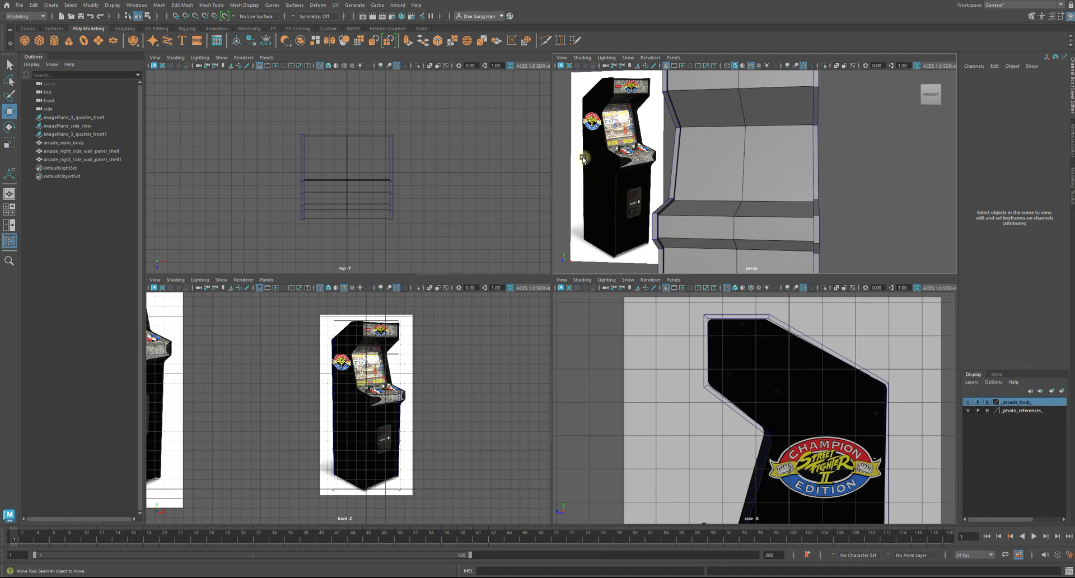
Step: Compare the cabinet's marquee, screen and control panel areas with the three-quarter reference photo in the perspective view
key("space")
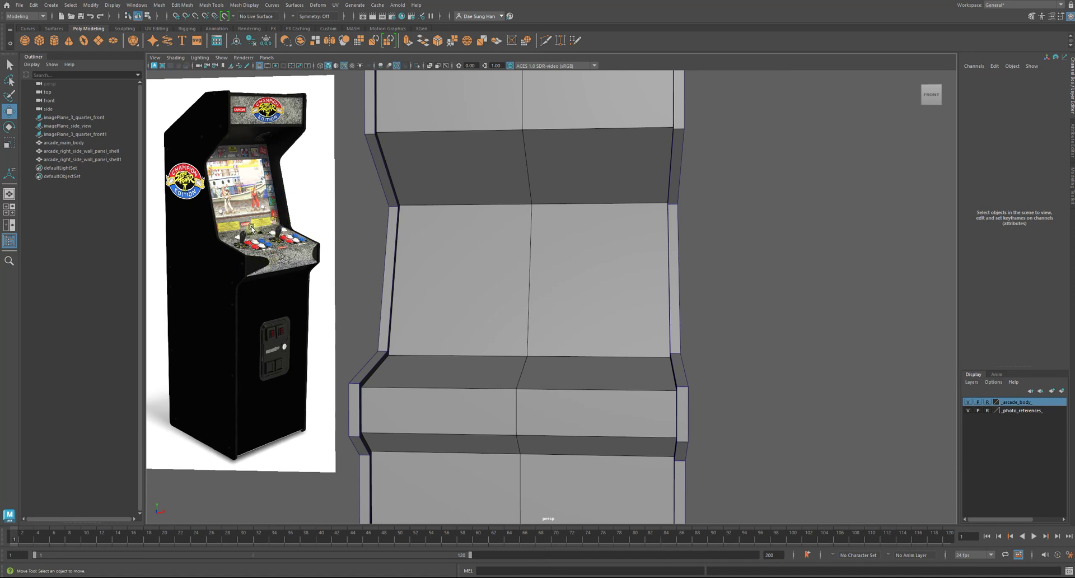
mouse_move(209, 198)
left_mouse_down("alt")
mouse_move(230, 197)
mouse_move(226, 205)
left_mouse_up("alt")
middle_click_drag(225, 205, 282, 209, "alt")
left_click_drag(283, 210, 303, 222, "alt")
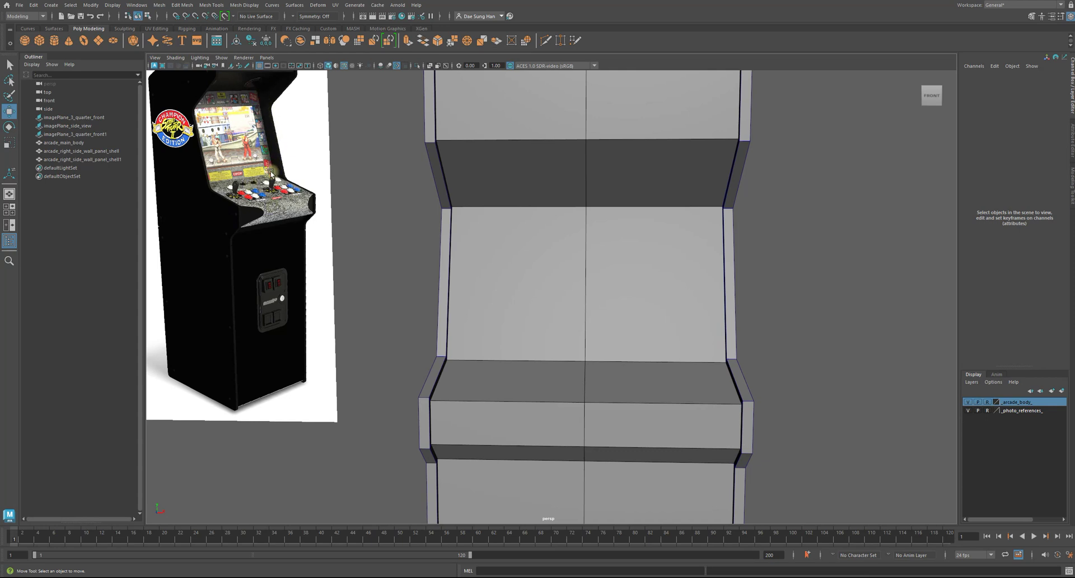
left_click_drag(688, 294, 621, 245, "alt")
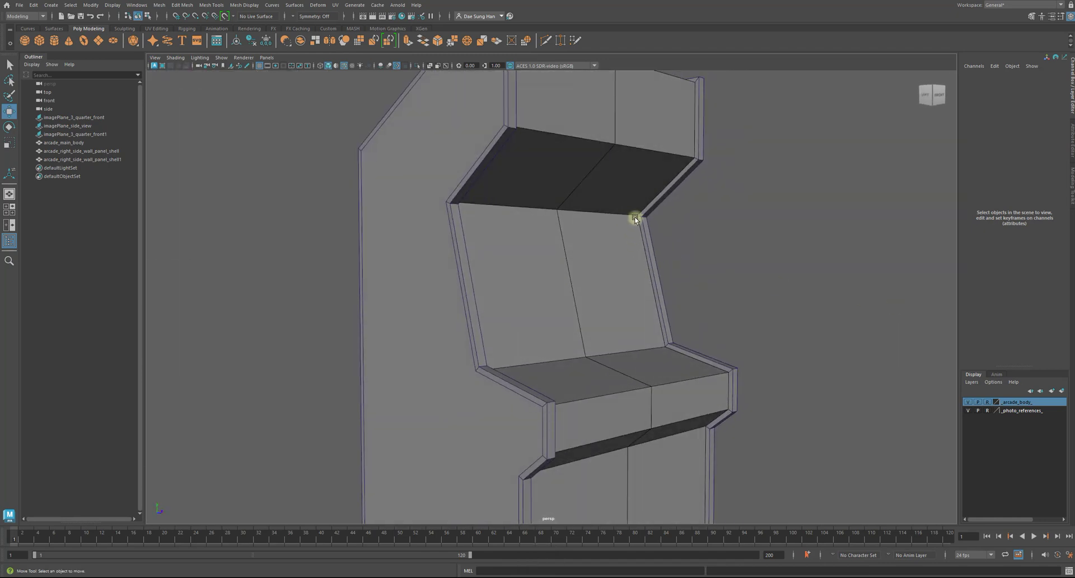
left_click_drag(614, 295, 651, 234, "alt")
left_click_drag(559, 279, 405, 237, "alt")
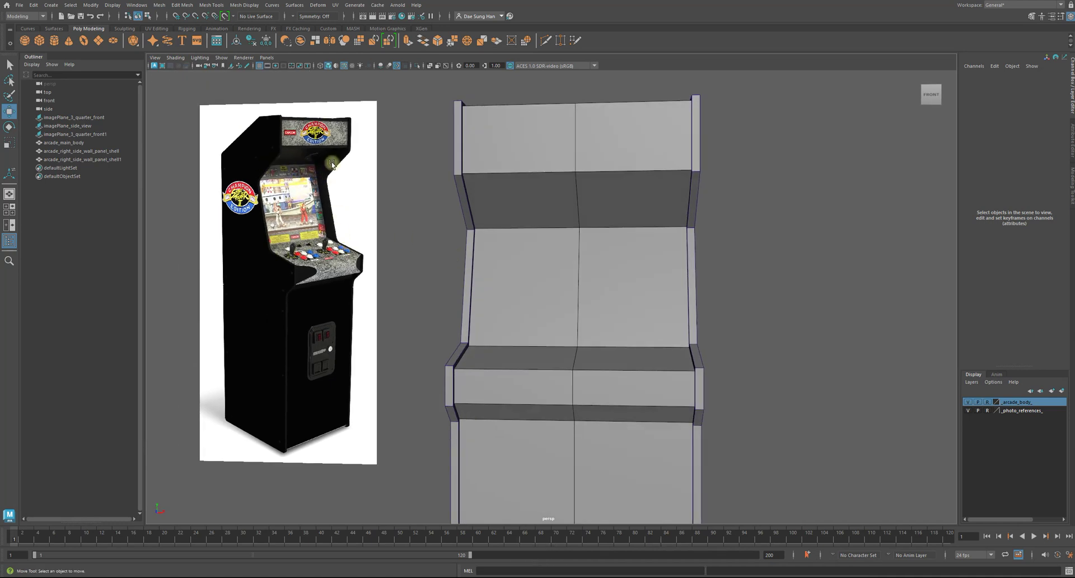
left_click_drag(581, 281, 549, 213, "alt")
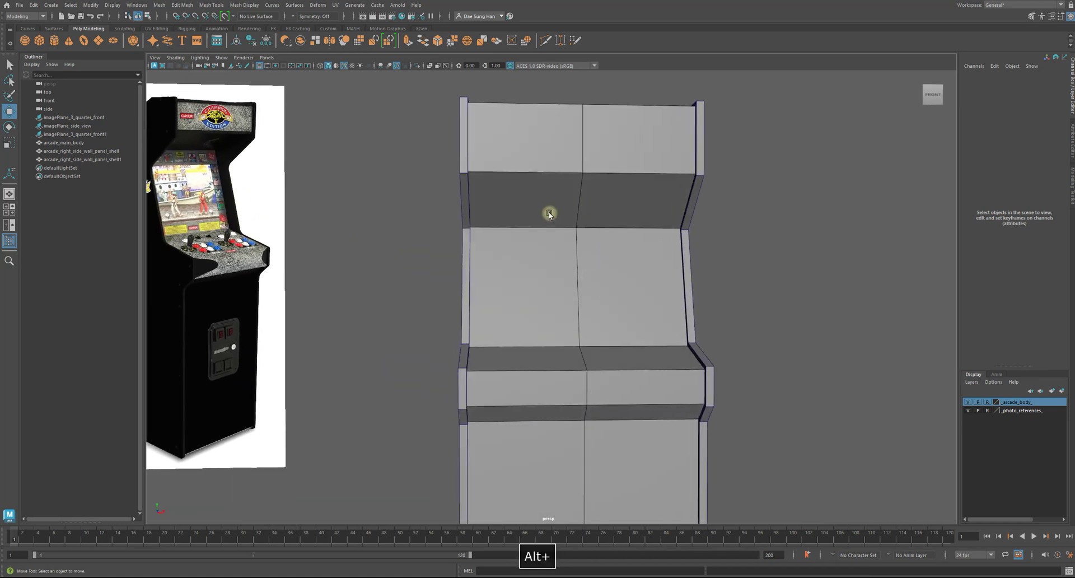
right_click_drag(557, 304, 532, 278, "alt")
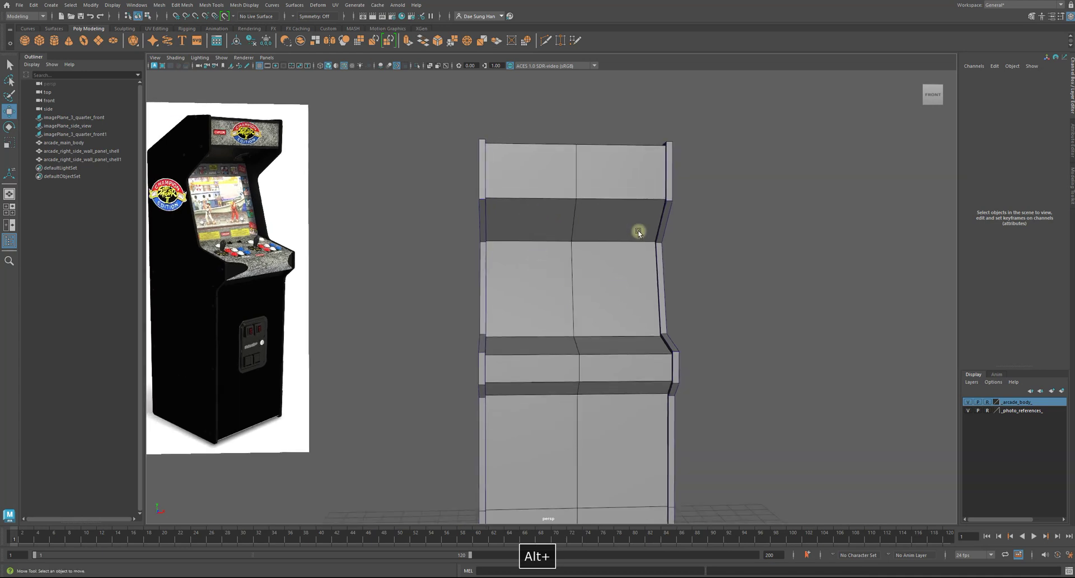
mouse_move(542, 242)
right_mouse_down("alt")
mouse_move(642, 266)
mouse_move(538, 246)
right_mouse_up("alt")
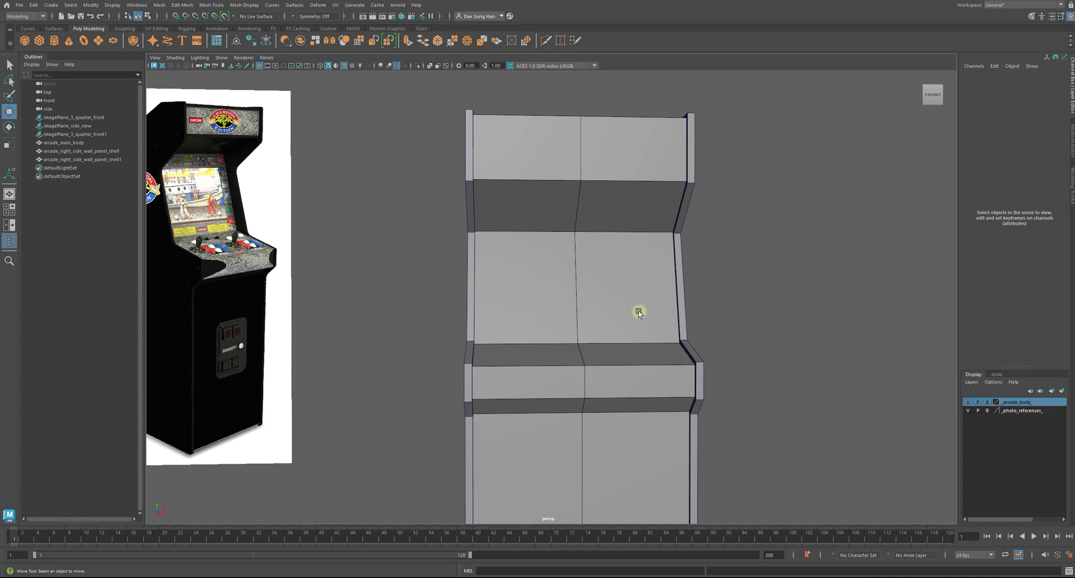
left_click_drag(606, 305, 414, 264, "alt")
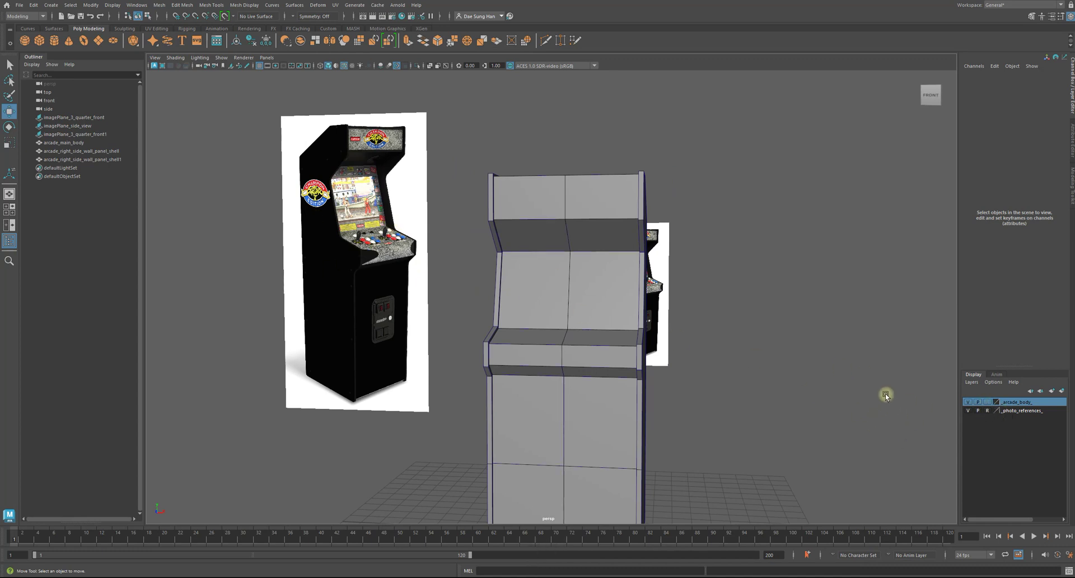
Step: Set the arcade body and photo reference layers to normal display so their objects can be selected
left_click(987, 402)
left_click(988, 401)
left_click(988, 410)
Step: Move the large three-quarter front reference image farther from the cabinet along X, and deselect it
left_click(348, 251)
key("w")
left_click_drag(391, 259, 300, 259)
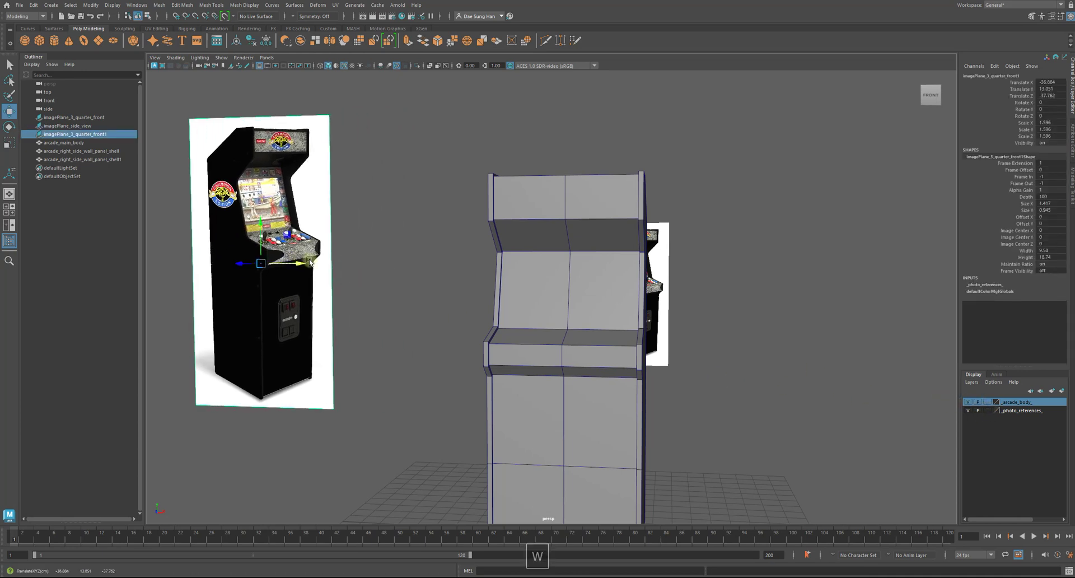
scroll(311, 291, "down", 5, "alt")
left_click_drag(315, 302, 308, 317, "alt")
left_click_drag(381, 210, 310, 274)
left_click_drag(354, 242, 497, 259)
left_click(493, 253)
right_click_drag(497, 259, 702, 333, "alt")
middle_click_drag(485, 319, 600, 324, "alt")
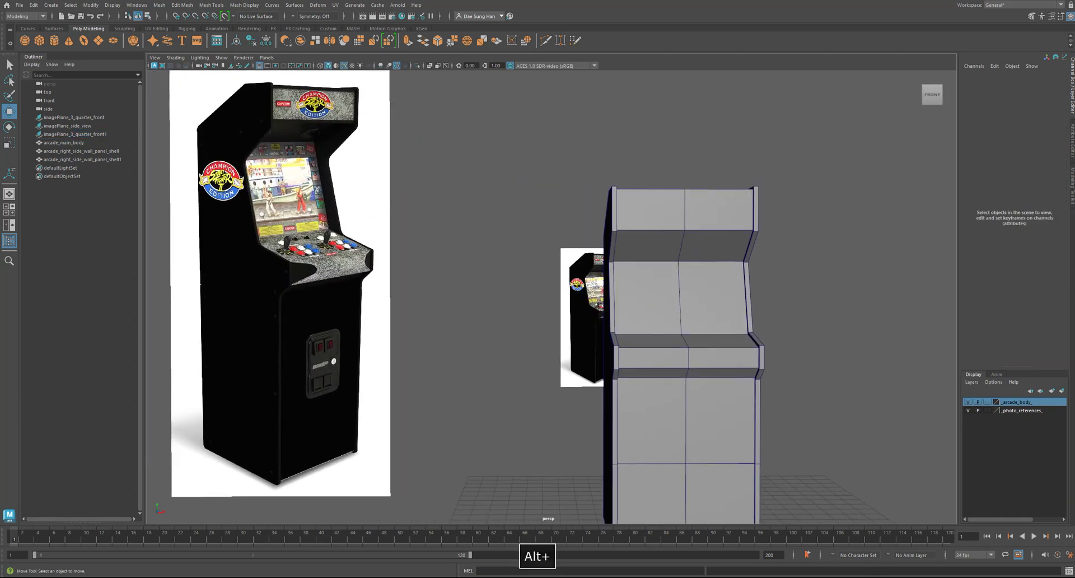
Step: Set the photo reference layer's display type back to Reference so the images cannot be selected
double_click(988, 412)
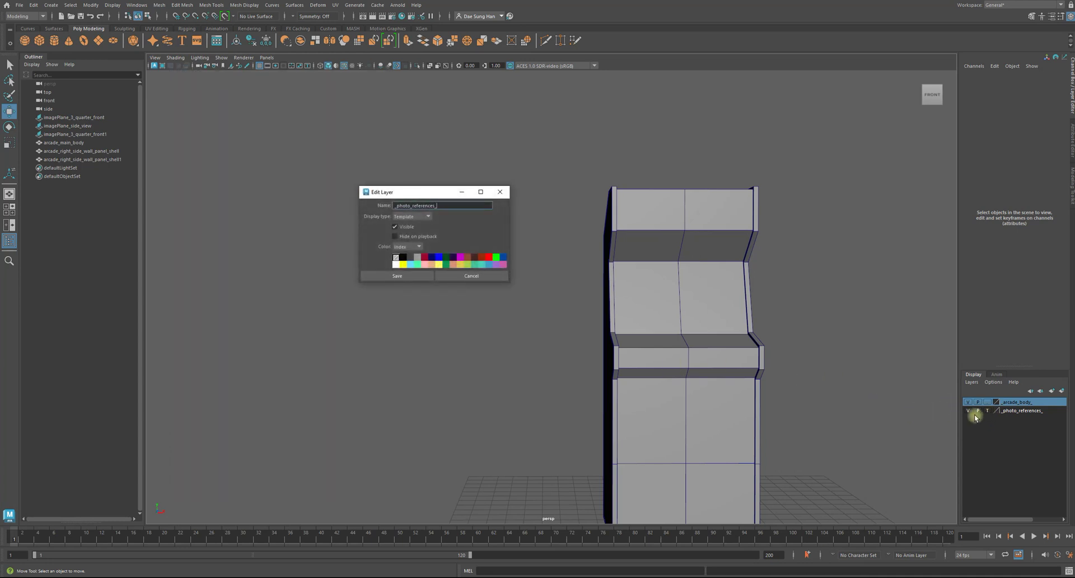
left_click(988, 412)
left_click(424, 273)
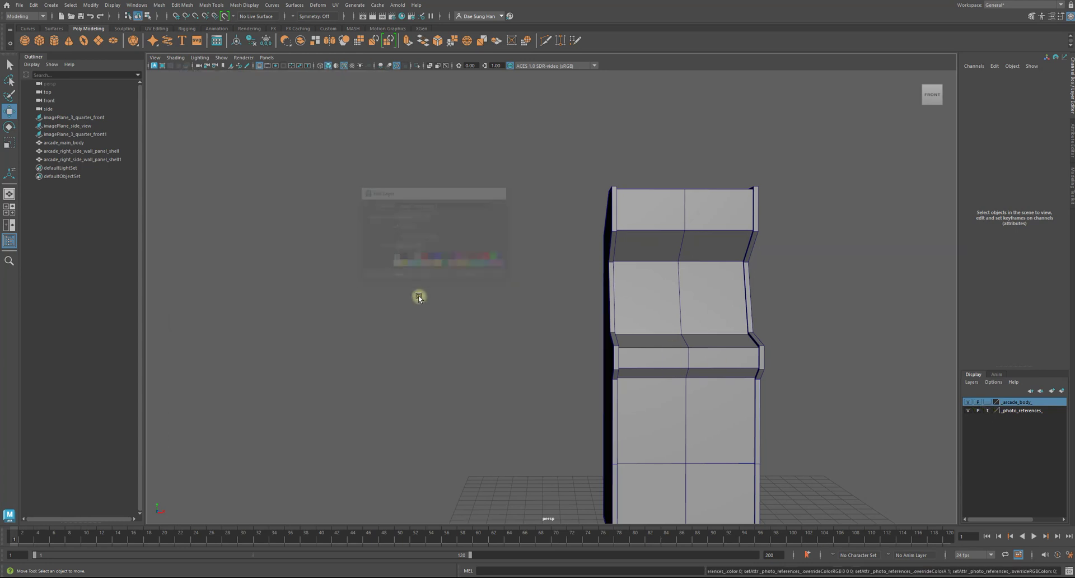
left_click(988, 412)
left_click(988, 411)
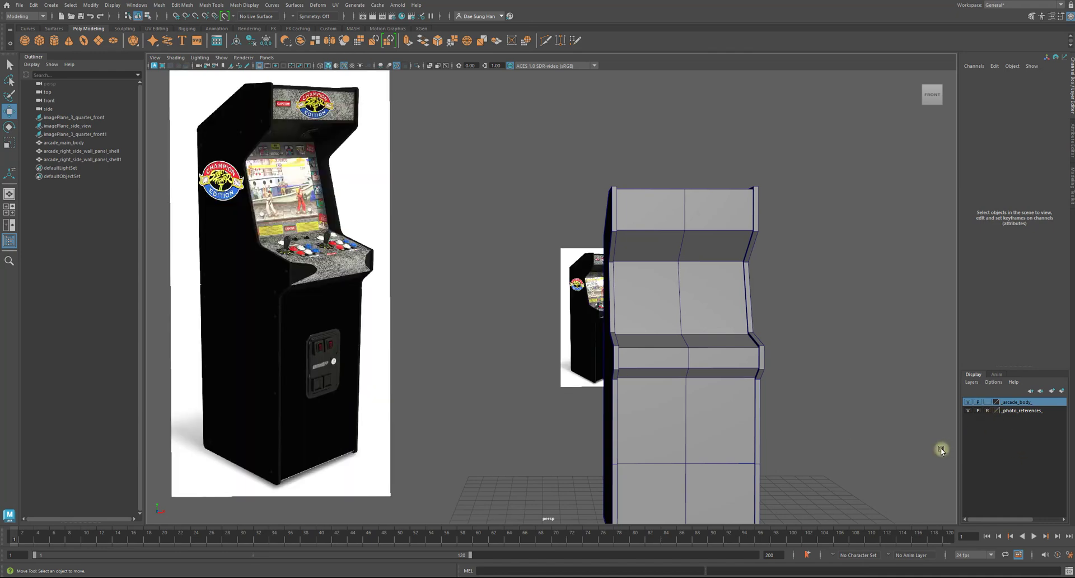
right_click_drag(290, 277, 364, 276, "alt")
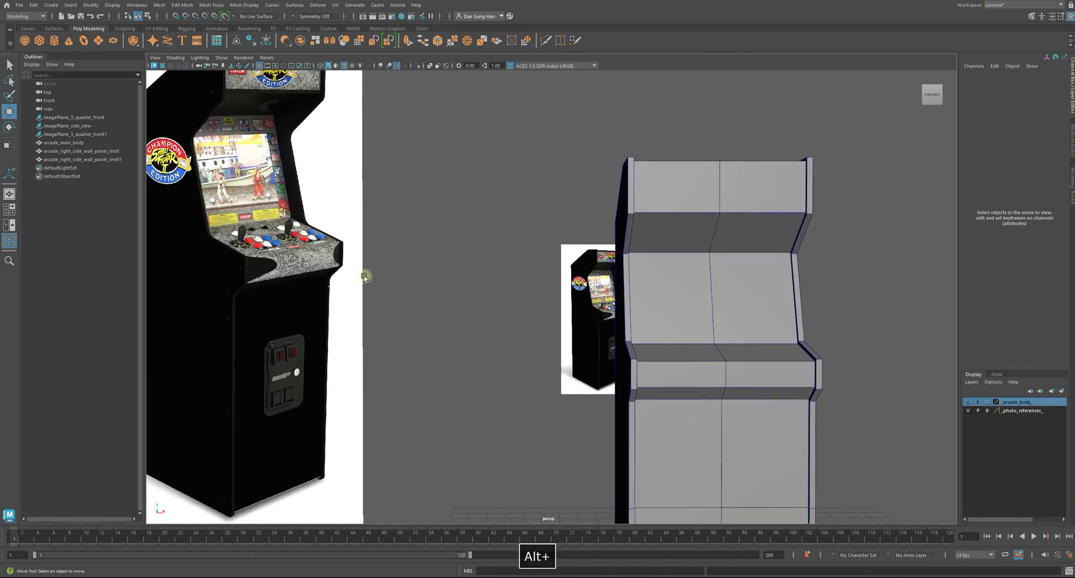
right_click_drag(719, 311, 775, 339, "alt")
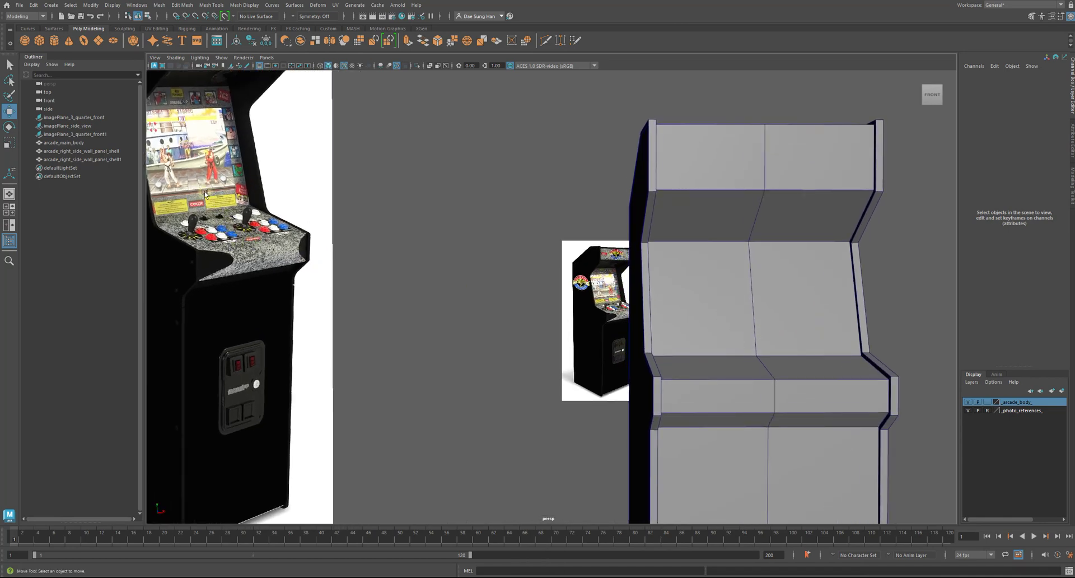
Step: Select the arcade main body and switch it to edge selection around the screen and control panel
left_click(773, 373)
left_click_drag(774, 374, 714, 323, "alt")
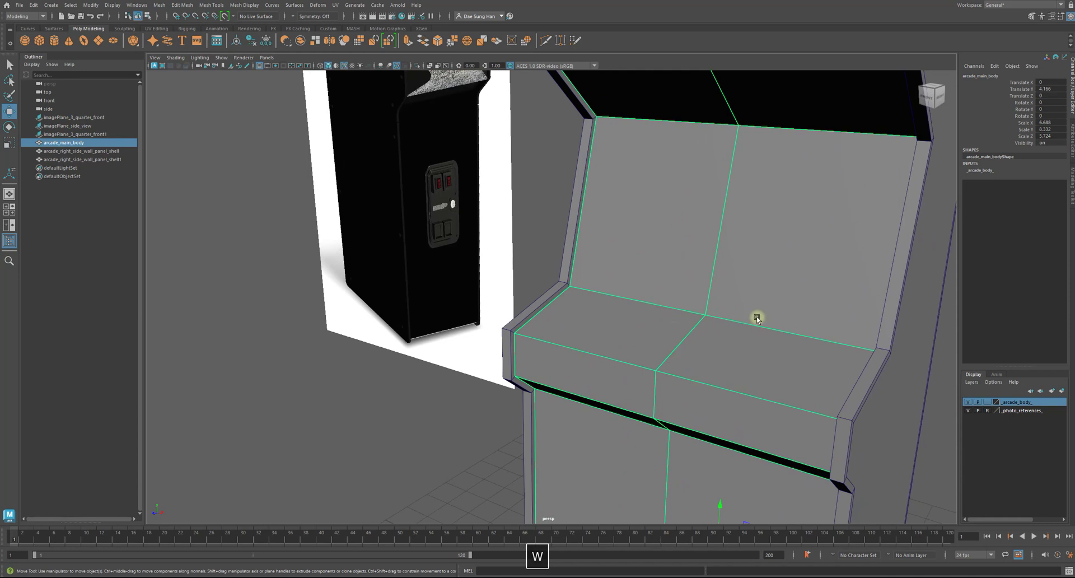
left_click_drag(612, 362, 689, 357, "alt")
middle_click_drag(670, 263, 569, 299, "alt")
right_click_drag(569, 299, 669, 366, "alt")
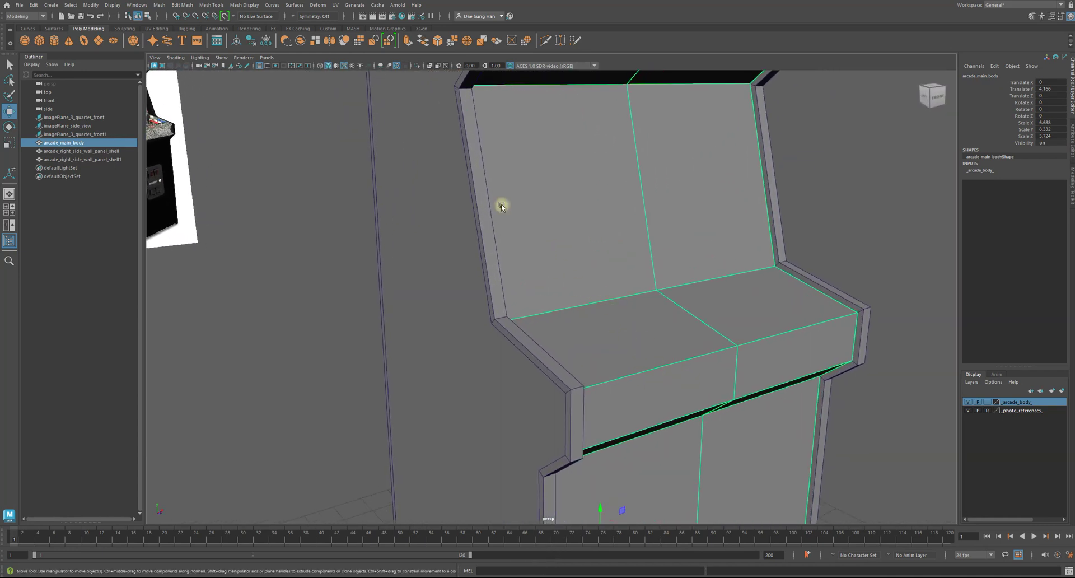
left_click_drag(528, 230, 832, 264, "alt")
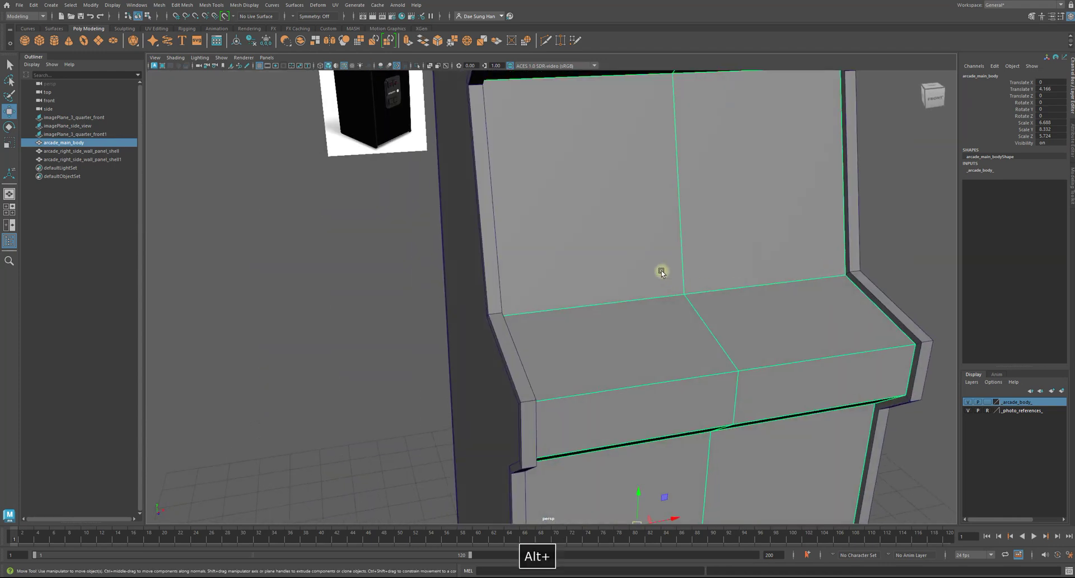
left_click_drag(670, 276, 637, 256, "alt")
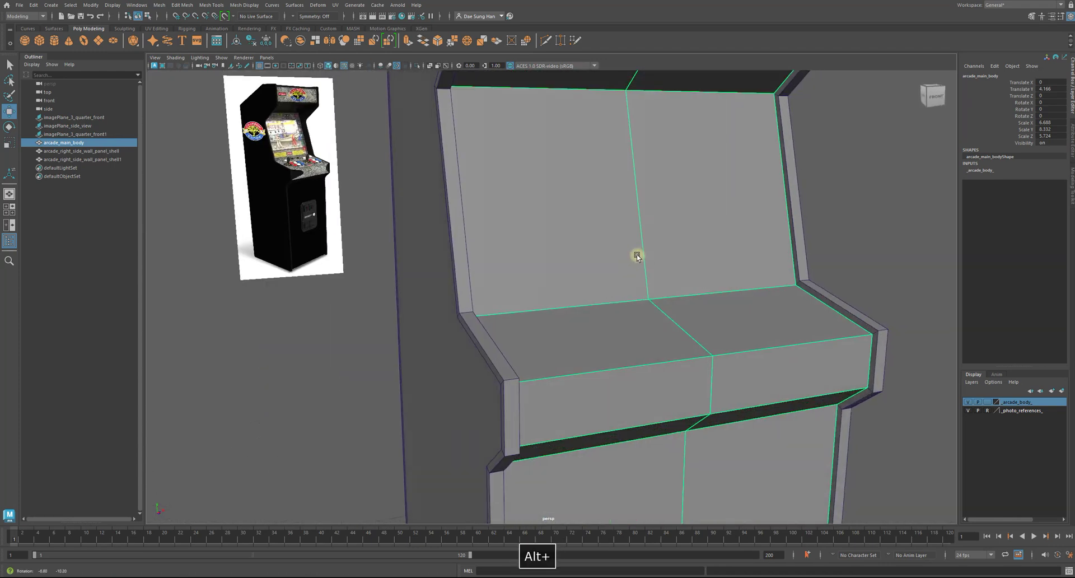
right_click(583, 310)
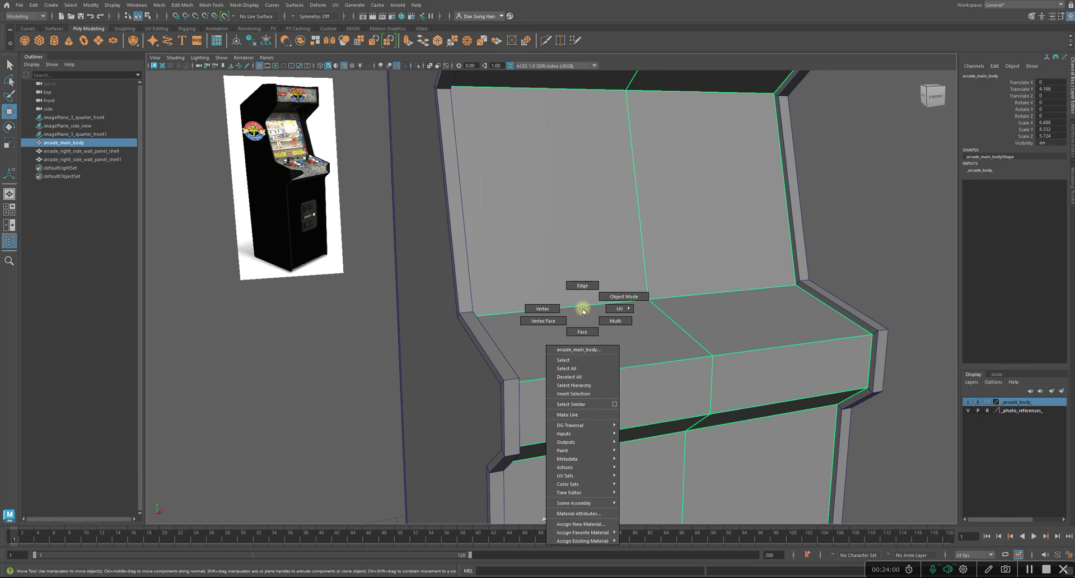
left_click(582, 285)
left_click(892, 274)
left_click_drag(892, 274, 776, 342, "alt")
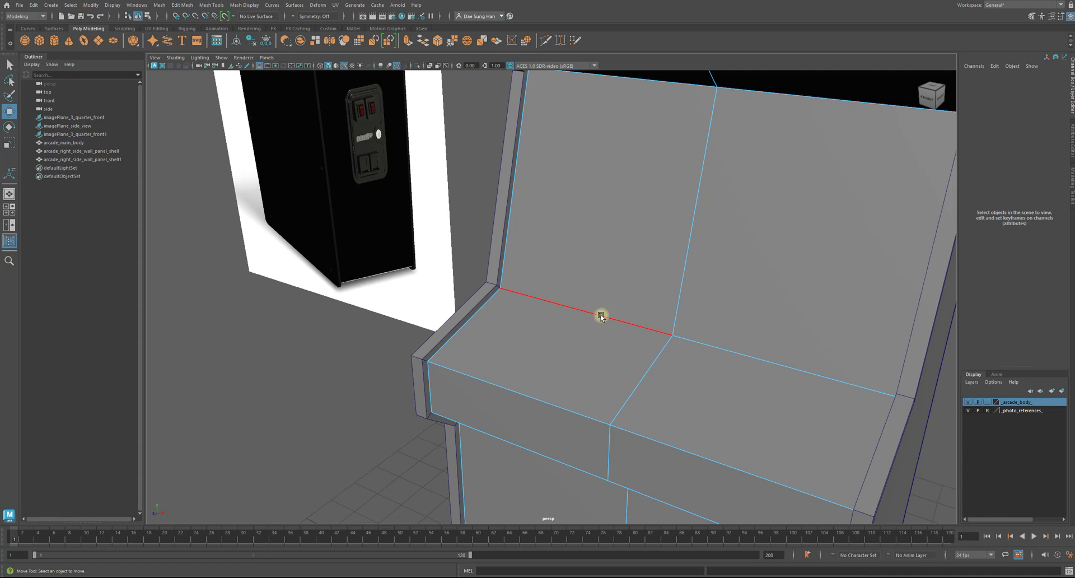
Step: Select both edges along the crease where the main body's screen panel meets the control panel
left_click(656, 353)
left_click_drag(653, 356, 648, 355, "alt")
left_click(580, 283)
left_click(701, 245, "shift")
mouse_move(873, 396)
left_mouse_down("alt")
mouse_move(875, 372)
mouse_move(867, 380)
left_mouse_up("alt")
key("4")
key("5")
mouse_move(588, 281)
left_mouse_down("alt")
mouse_move(947, 293)
mouse_move(773, 302)
mouse_move(653, 274)
mouse_move(737, 298)
left_mouse_up("alt")
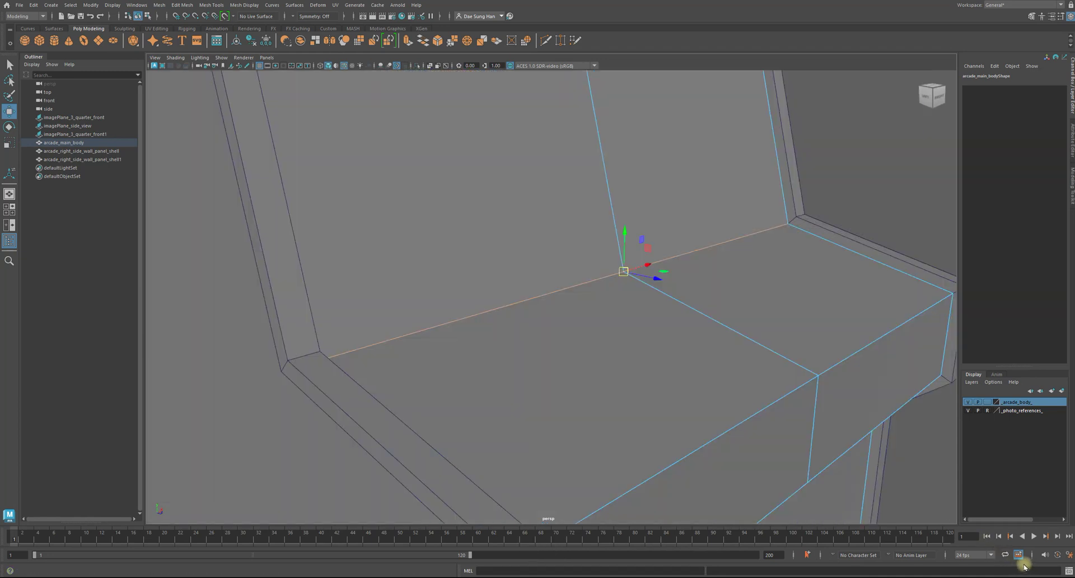
left_click_drag(734, 334, 554, 300, "alt")
middle_click_drag(554, 300, 573, 266, "alt")
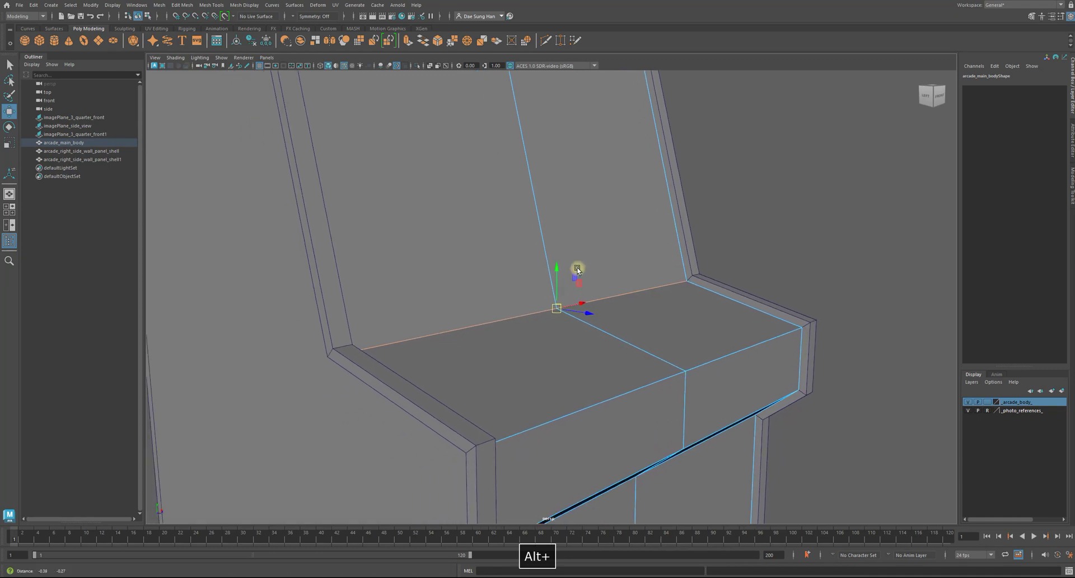
right_click_drag(573, 267, 656, 314, "alt")
mouse_move(789, 348)
left_mouse_down("alt")
mouse_move(689, 347)
mouse_move(588, 285)
mouse_move(763, 352)
mouse_move(806, 352)
left_mouse_up("alt")
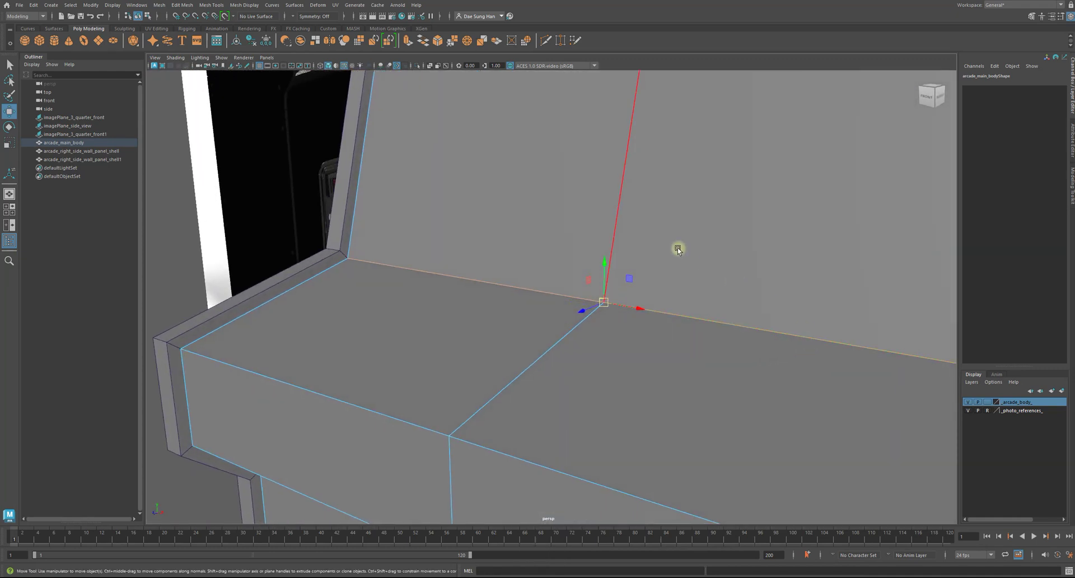
Step: Start editing the pivot of the selected crease edges and enlarge the manipulator
key("d")
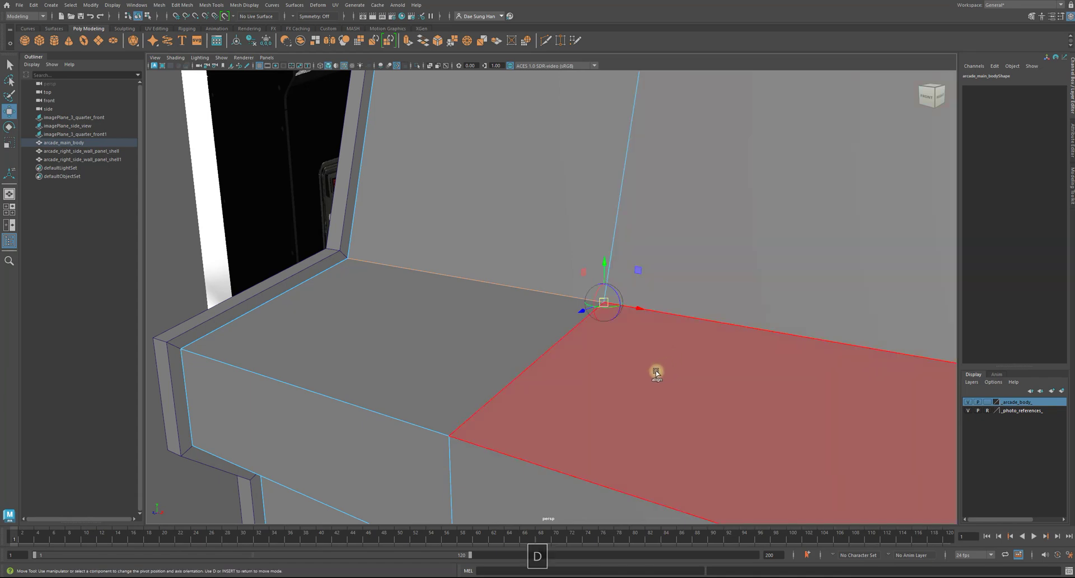
left_click_drag(632, 387, 600, 297, "alt")
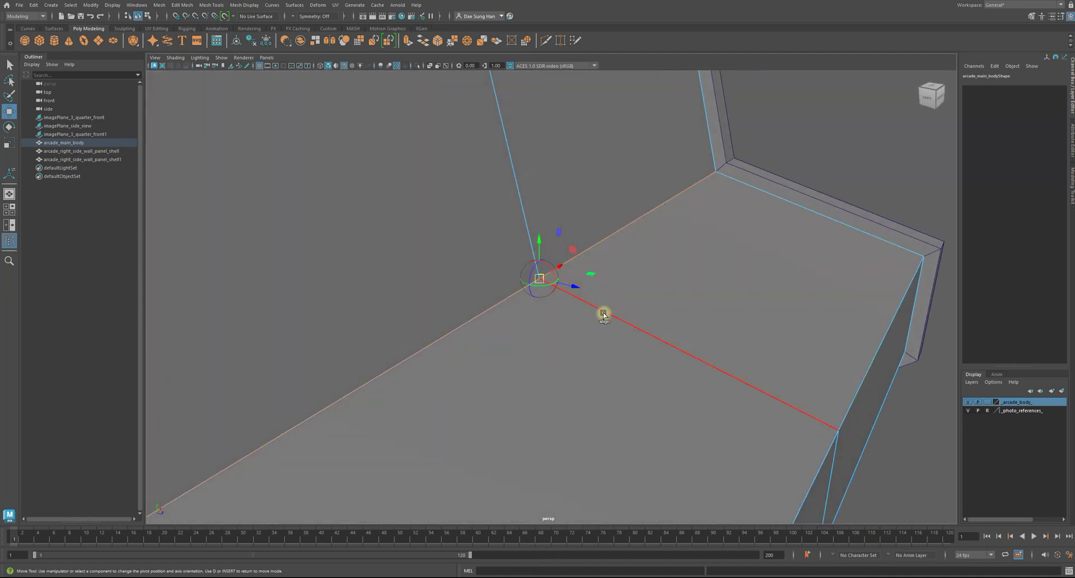
left_click_drag(852, 348, 823, 328, "alt")
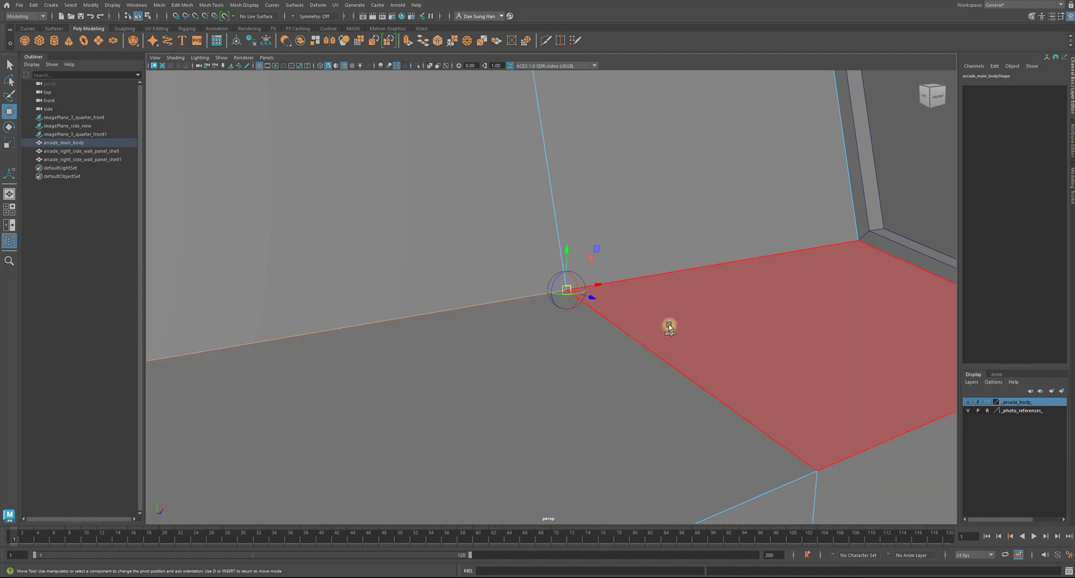
key("equal")
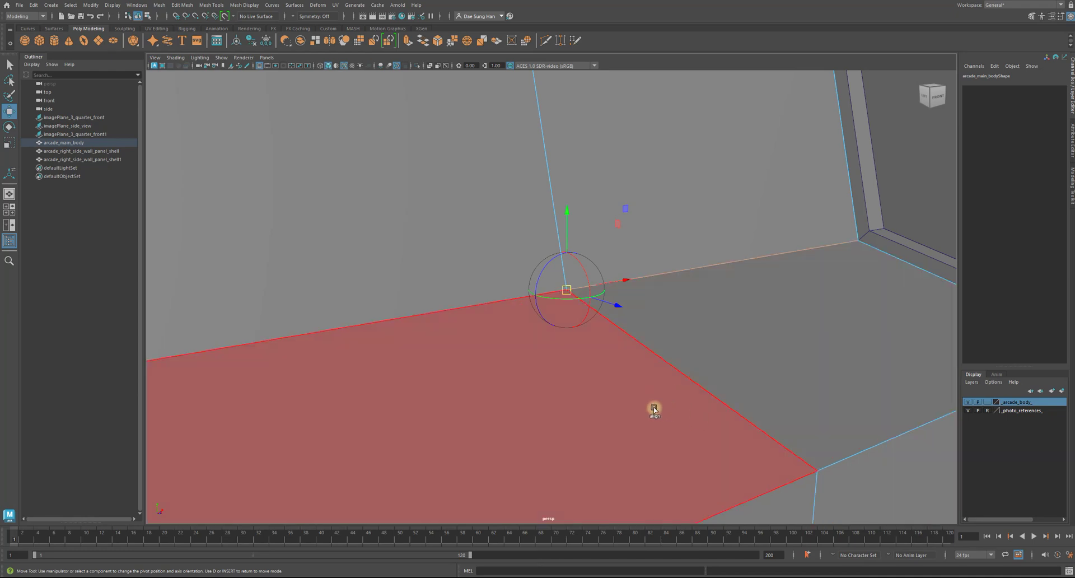
Step: Rotate the pivot about X so its Y axis follows the control panel's slope, and finish pivot editing
left_click_drag(653, 409, 531, 383, "alt")
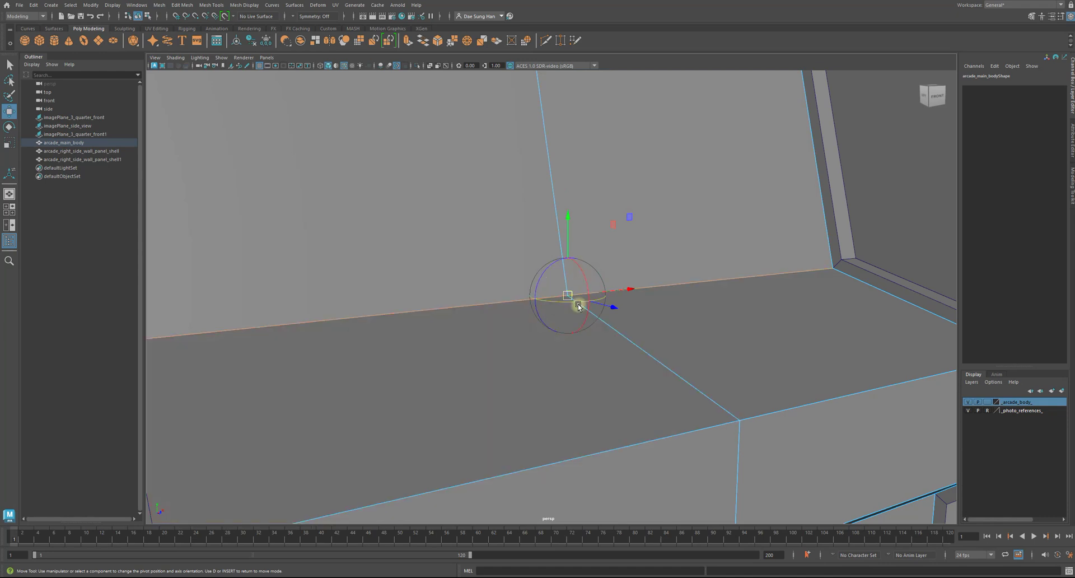
left_click_drag(587, 296, 513, 244, "alt")
left_click_drag(515, 331, 570, 248, "alt")
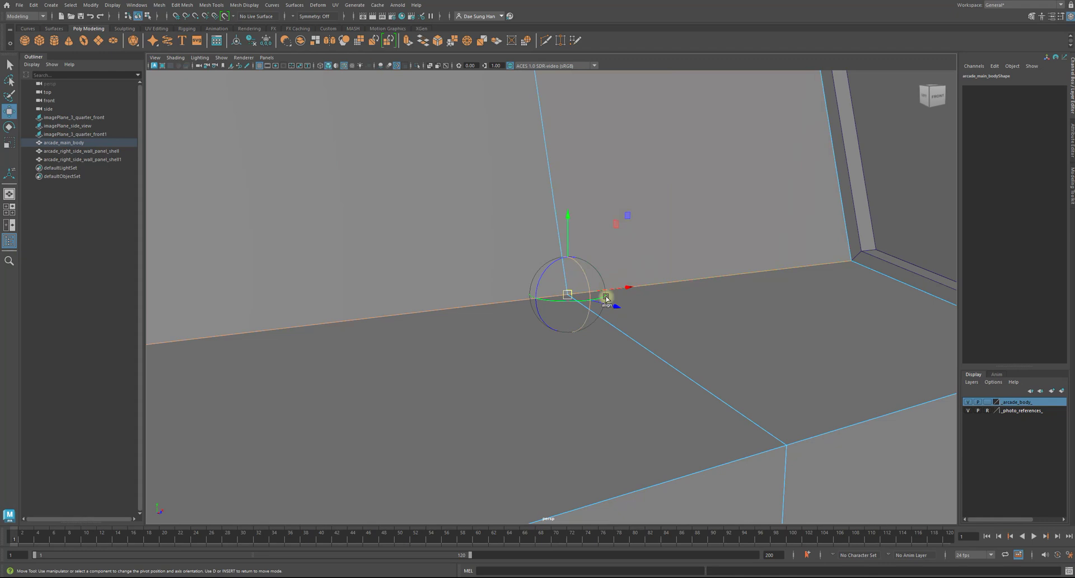
left_click_drag(576, 269, 660, 328, "alt")
left_click_drag(619, 278, 571, 271, "alt")
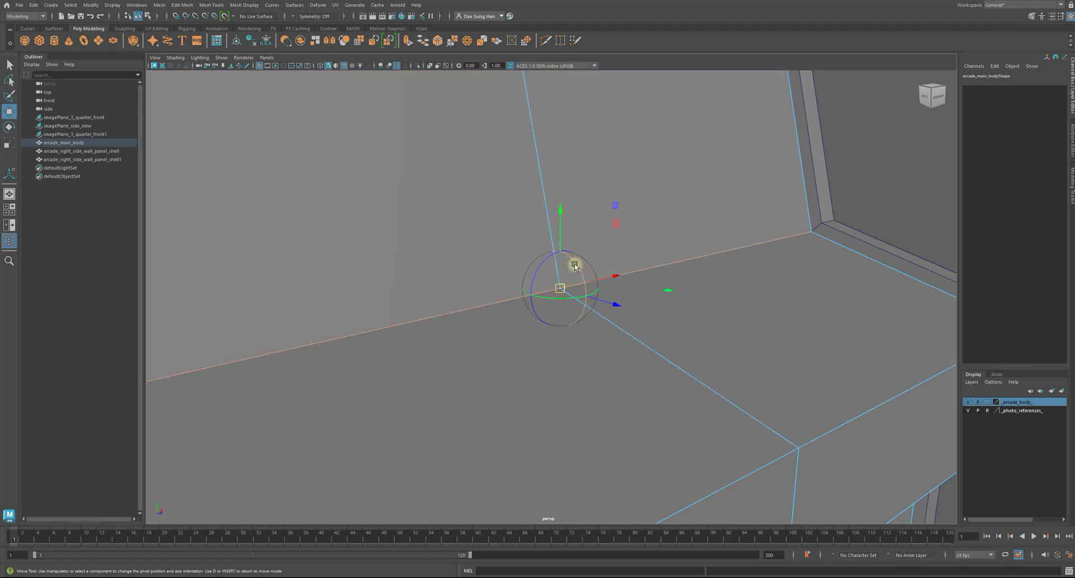
left_click_drag(610, 291, 573, 252, "alt")
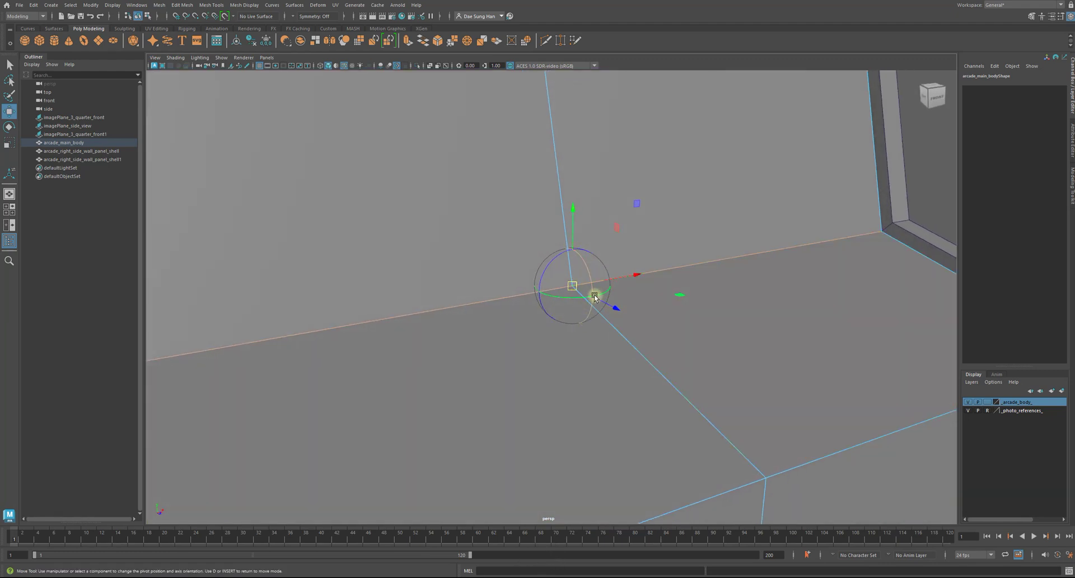
left_click_drag(688, 338, 840, 252, "alt")
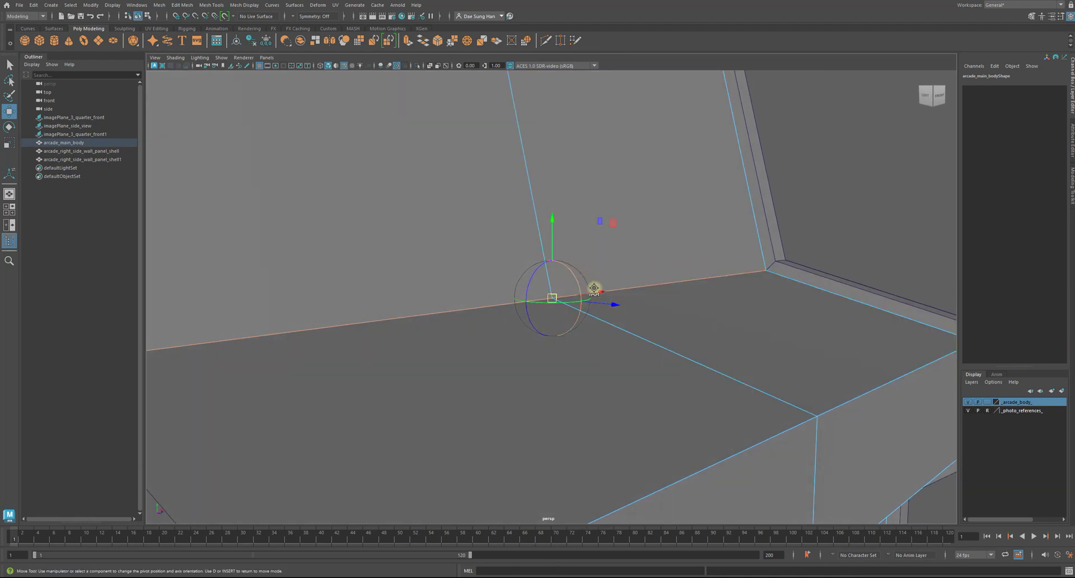
left_click_drag(595, 290, 596, 297, "alt")
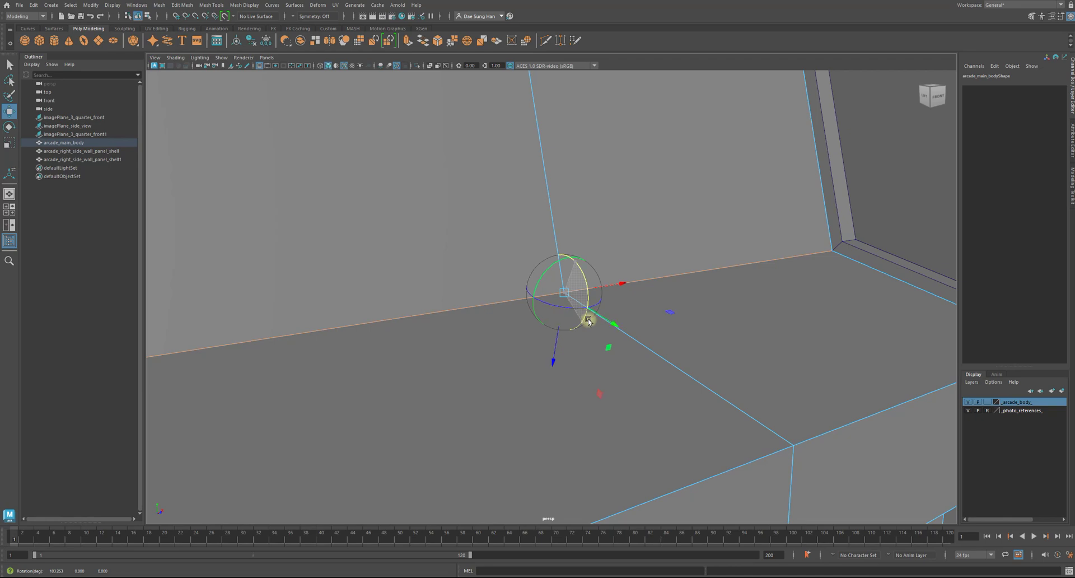
left_click_drag(913, 412, 892, 398, "alt")
key("w")
Step: Move the crease edges back along the control panel's slope to recess the bottom of the screen panel, and deselect them
left_click_drag(906, 436, 425, 317, "alt")
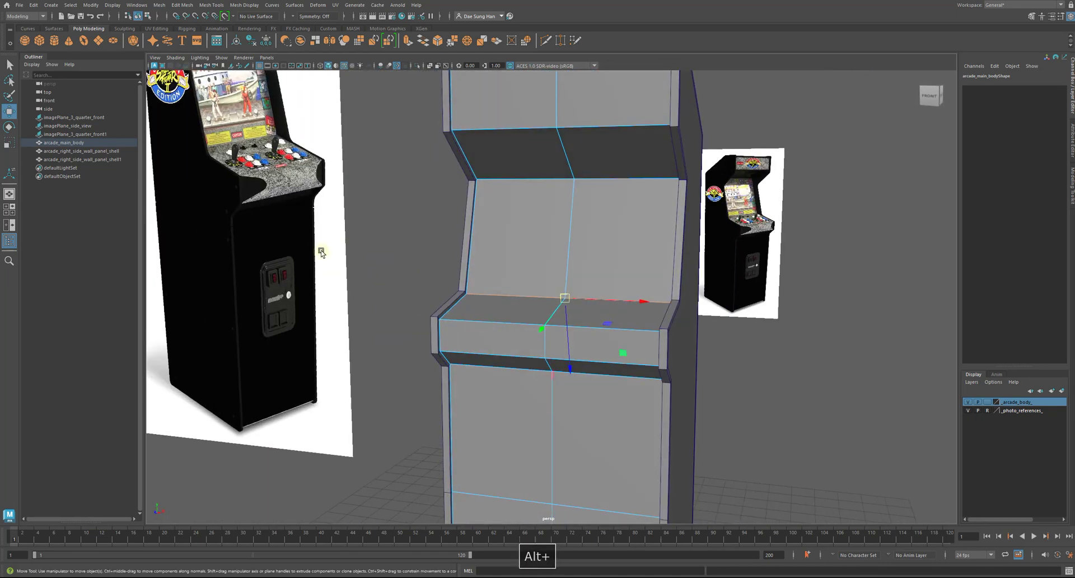
left_click_drag(277, 169, 726, 370, "alt")
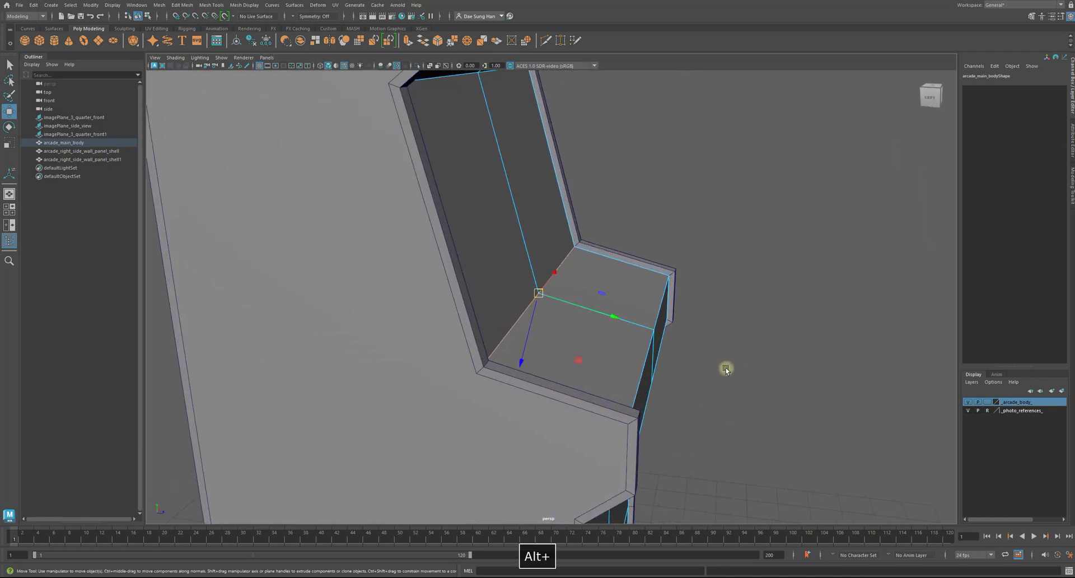
left_click_drag(618, 318, 509, 360)
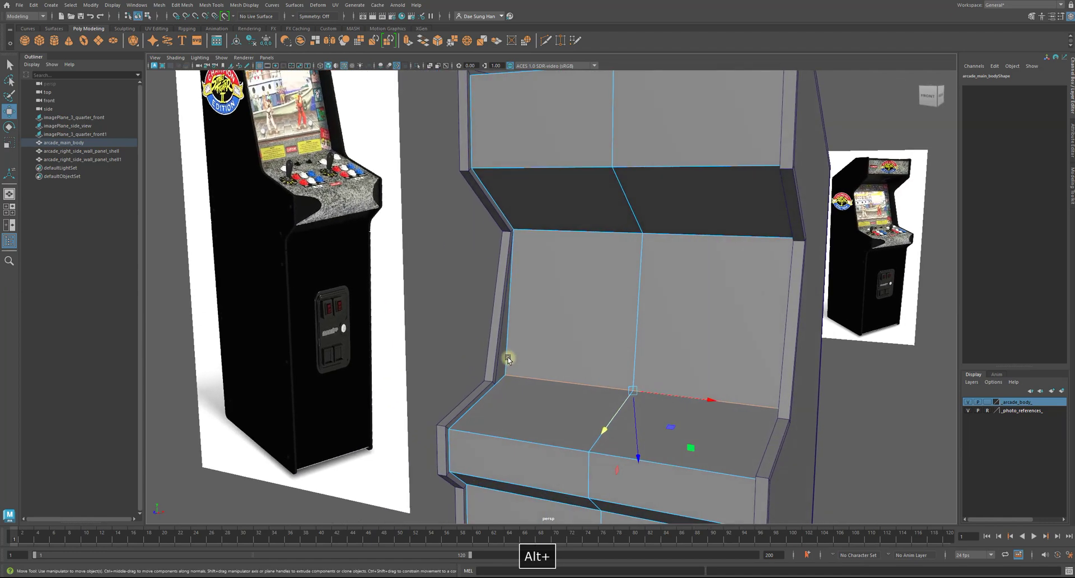
scroll(507, 364, "up", 3)
right_click_drag(208, 158, 354, 212, "alt")
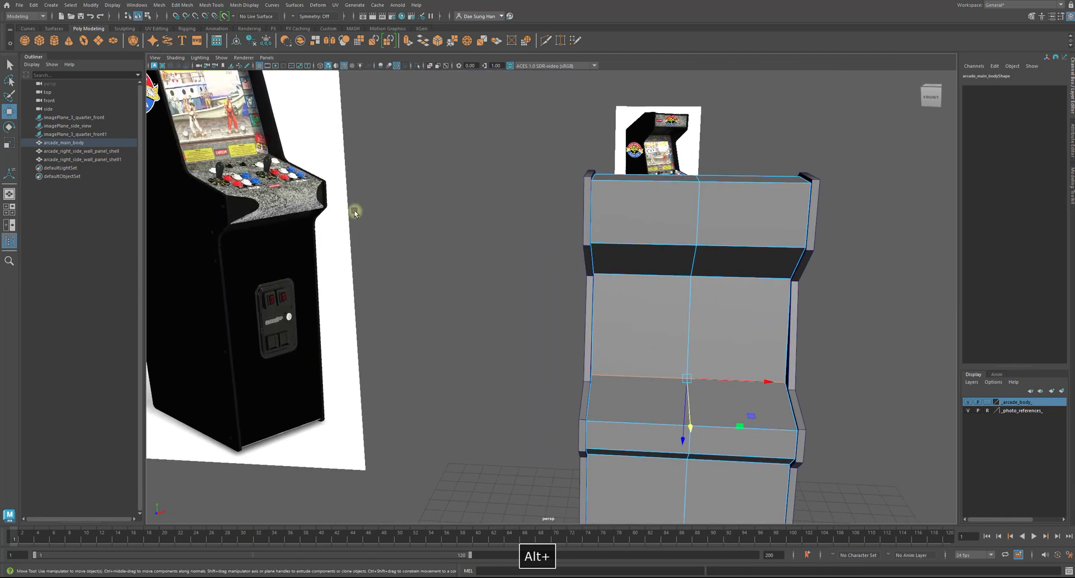
left_click_drag(287, 161, 683, 388, "alt")
middle_click_drag(674, 387, 671, 378)
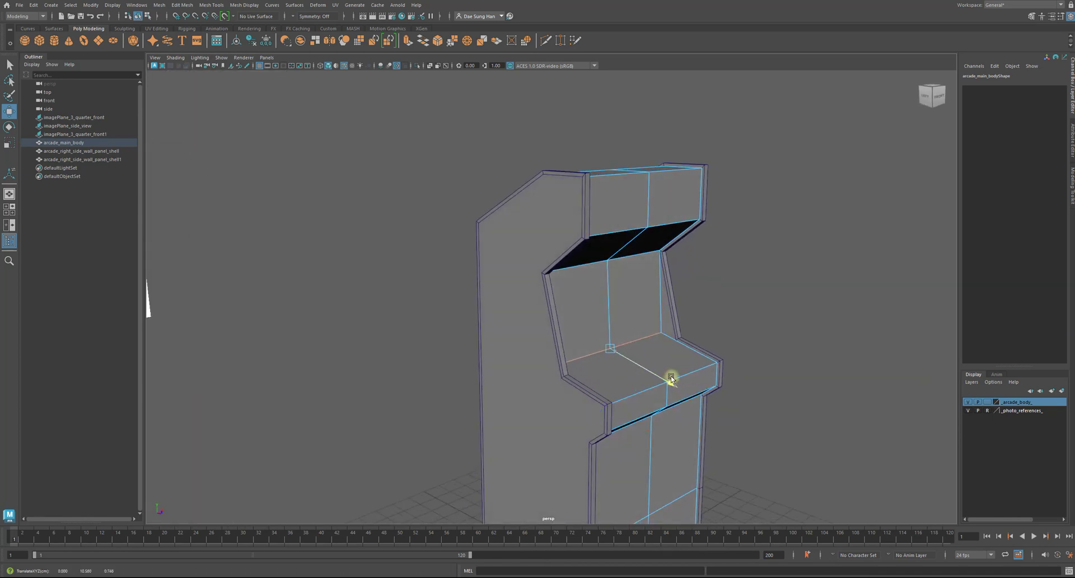
left_click_drag(734, 395, 564, 444, "alt")
left_click(643, 398)
Step: Compare the recessed screen area with the three-quarter and side reference photos
left_click_drag(643, 398, 628, 319, "alt")
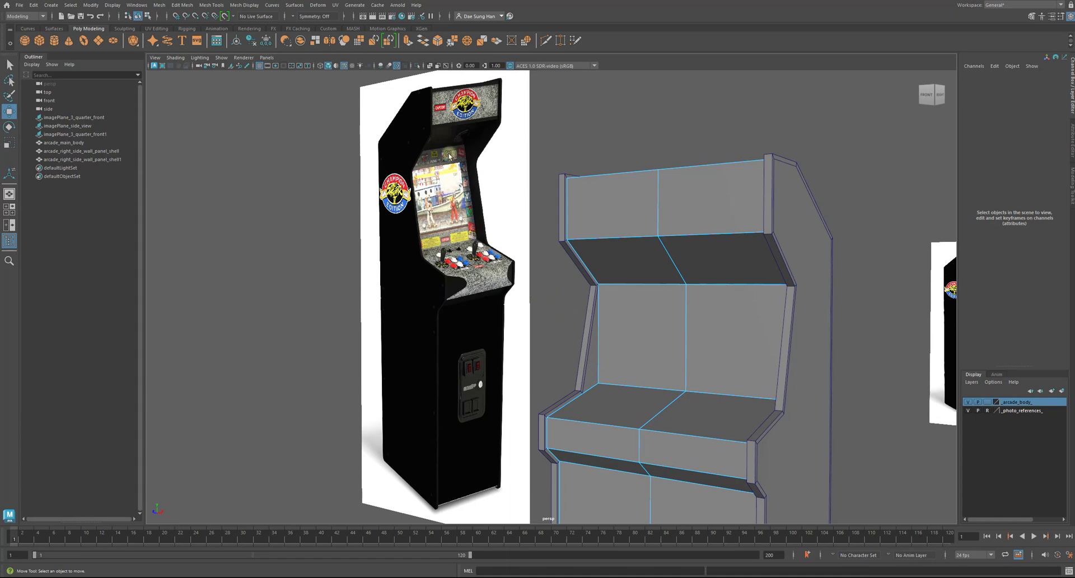
left_click_drag(460, 191, 335, 320, "alt")
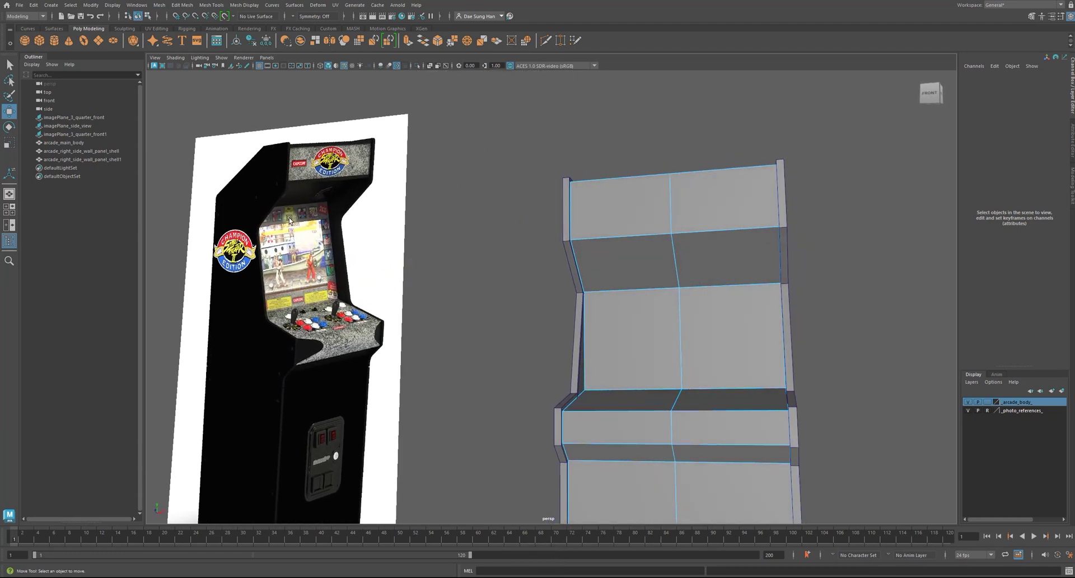
left_click_drag(354, 255, 497, 290, "alt")
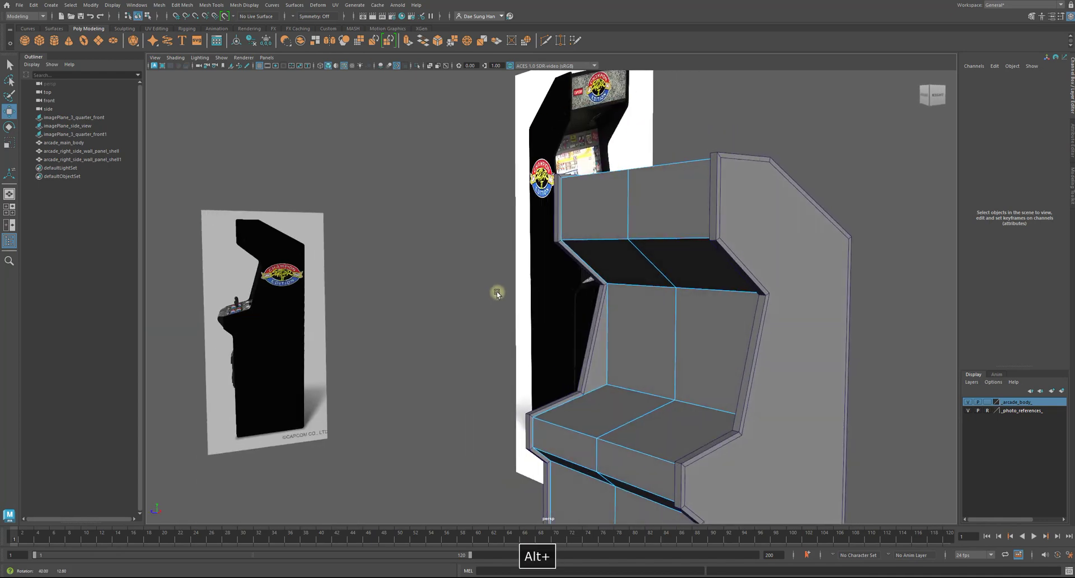
left_click_drag(510, 203, 430, 252, "alt")
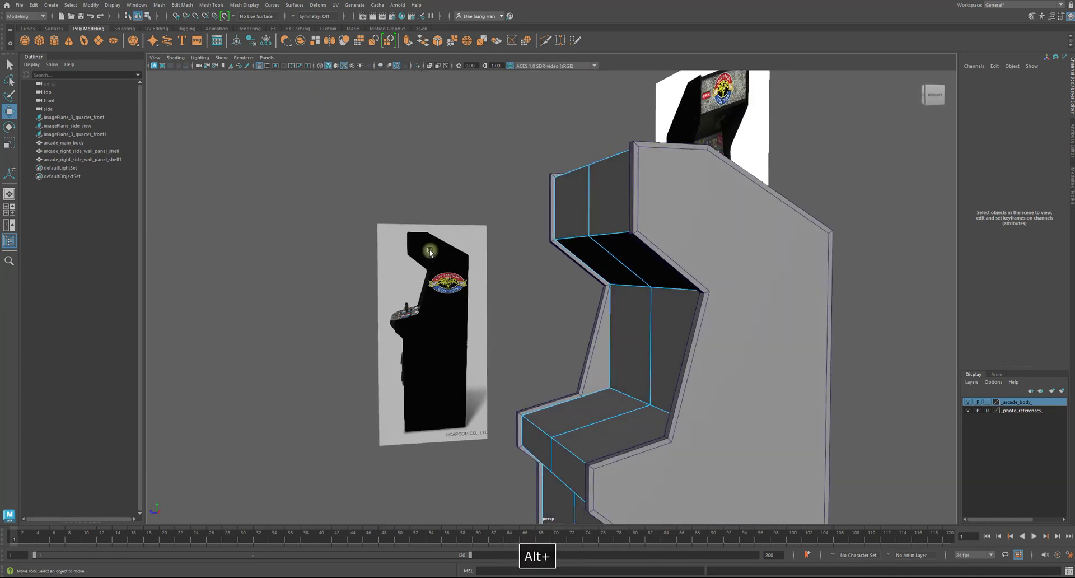
left_click_drag(422, 296, 616, 206, "alt")
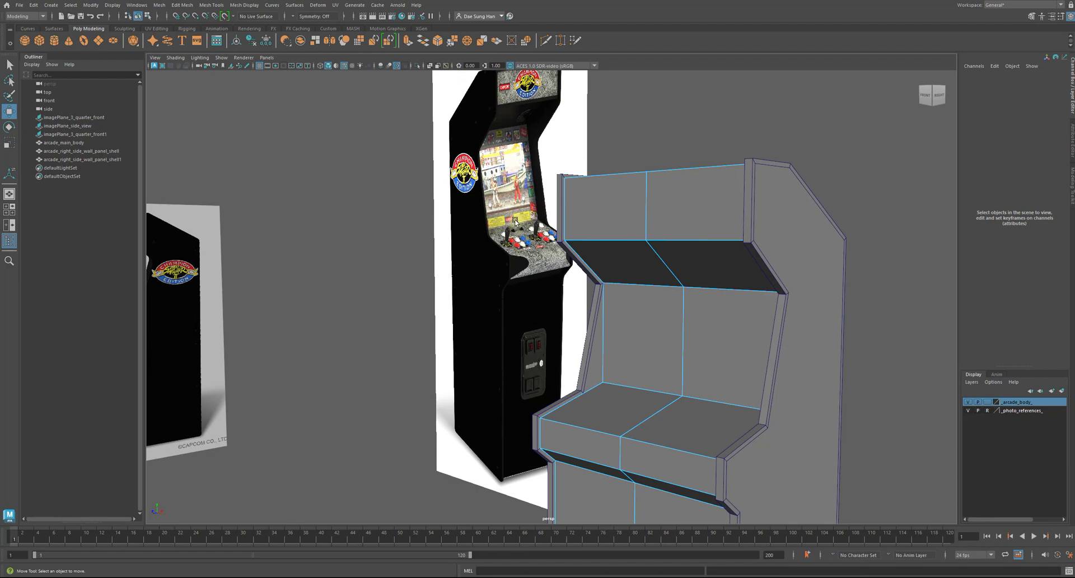
left_click_drag(640, 272, 689, 269, "alt")
right_click_drag(689, 268, 659, 307, "alt")
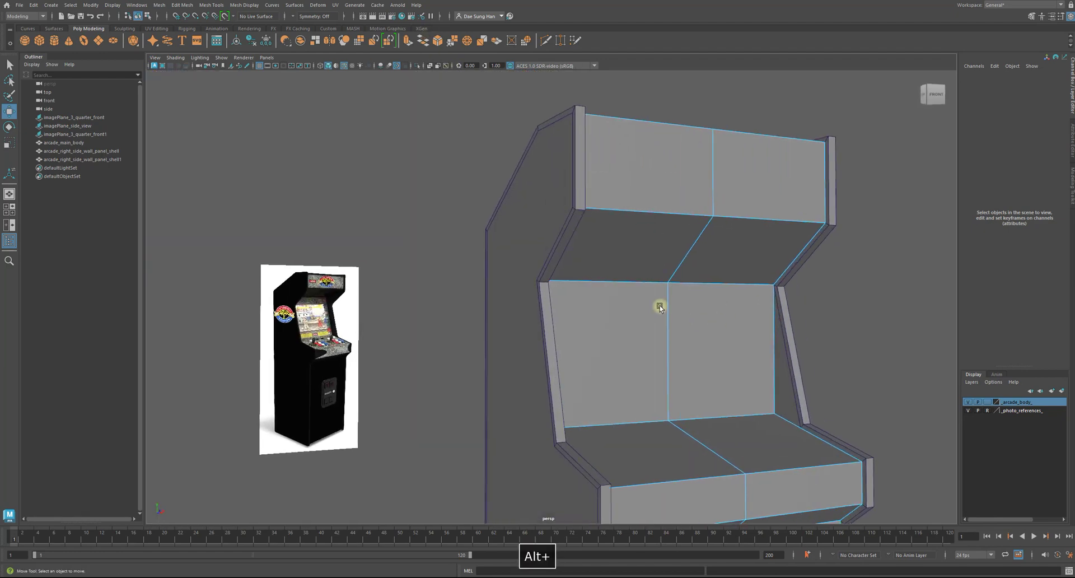
Step: Select the two edges along the top of the screen panel and save the scene incrementally
left_click(629, 280)
left_click_drag(698, 319, 679, 305, "alt")
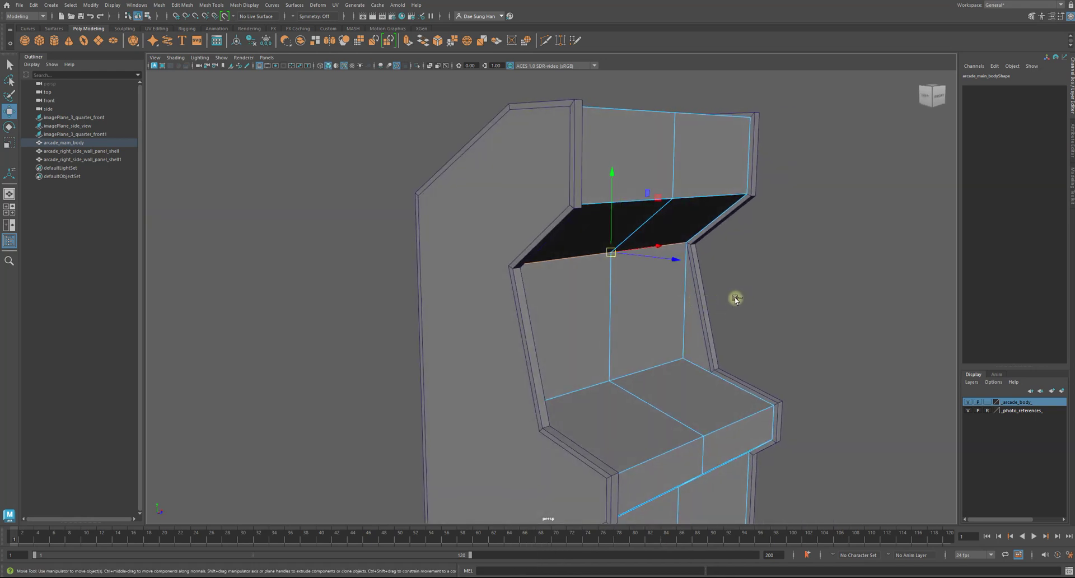
key("ctrl+alt+s")
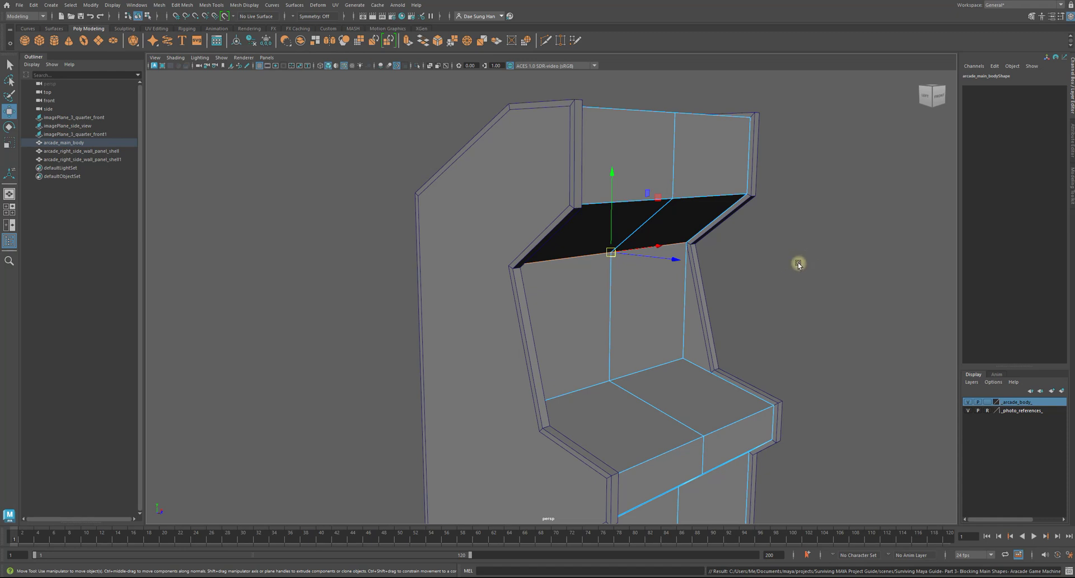
Step: Switch to the side view and hide the photo references layer
left_click_drag(798, 264, 669, 268, "alt")
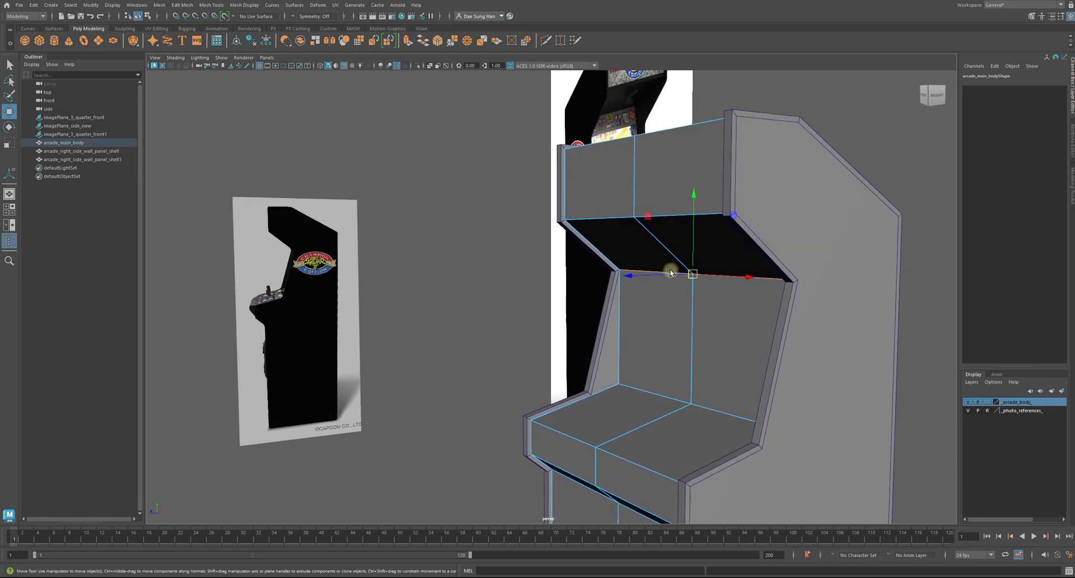
key("space")
key("space")
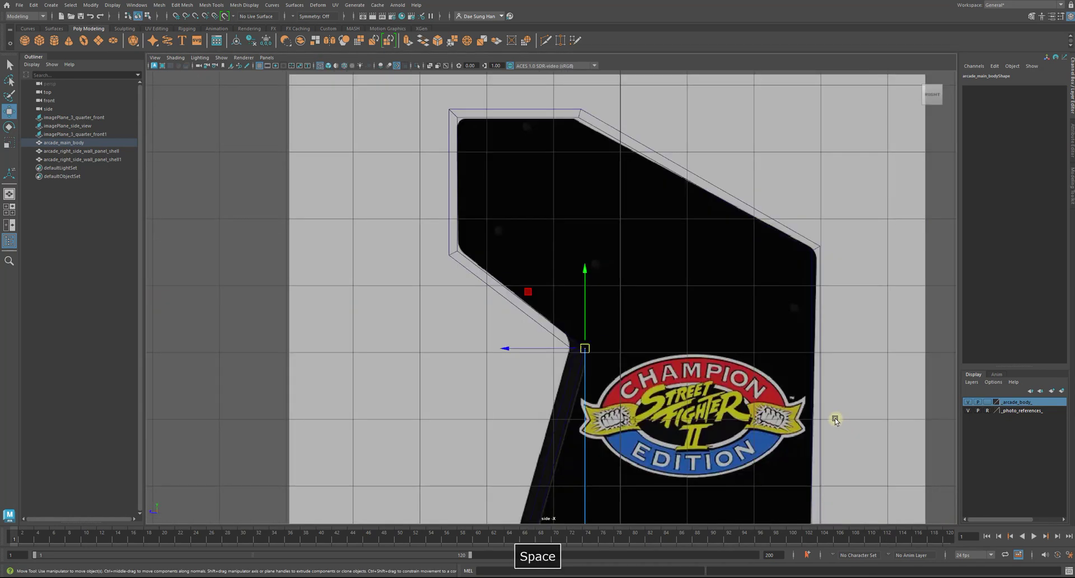
left_click(969, 411)
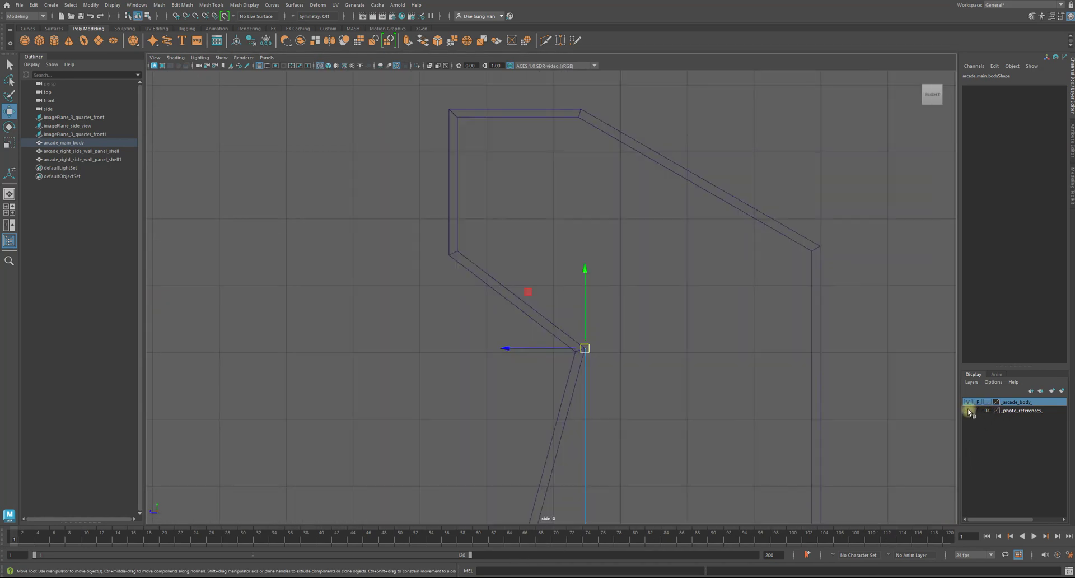
Step: Move the screen panel's top edges back into the cabinet in the side view, behind the side wall outline
right_click_drag(575, 272, 581, 320, "alt")
middle_click_drag(581, 320, 526, 168, "alt")
right_click_drag(576, 303, 566, 219, "alt")
middle_click_drag(566, 219, 565, 241, "alt")
right_click_drag(565, 241, 642, 352, "alt")
left_click_drag(461, 219, 512, 240)
key("space")
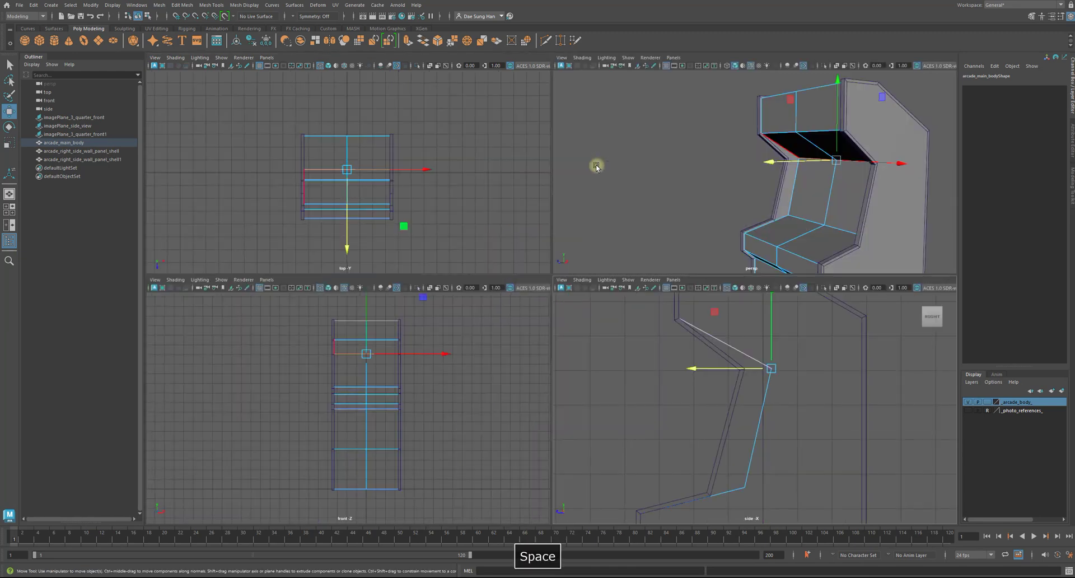
left_click_drag(724, 184, 721, 163, "alt")
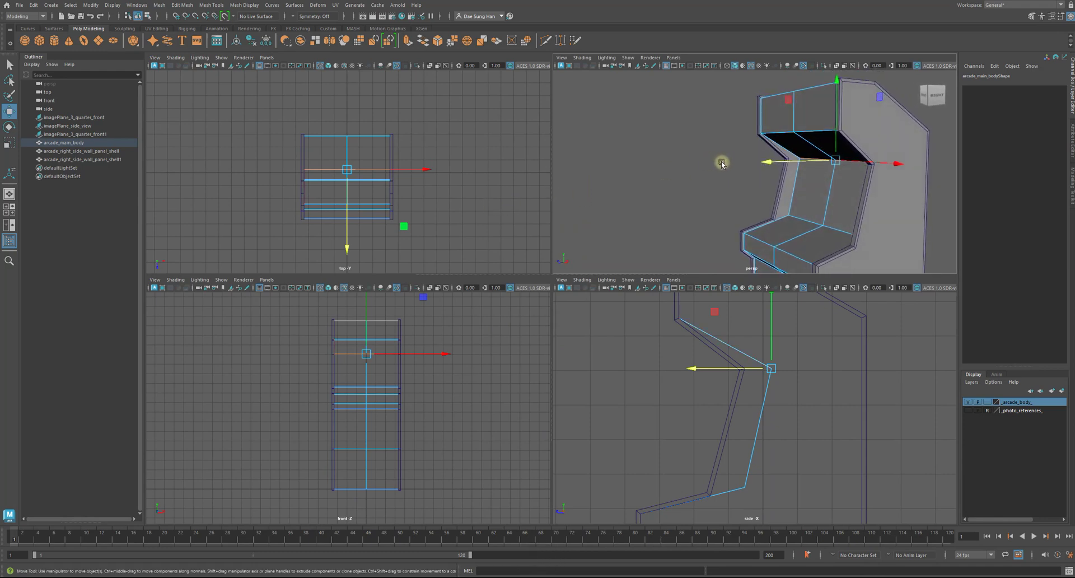
Step: Show the photo references layer and compare the recessed top of the screen with the three-quarter photo
left_click(968, 411)
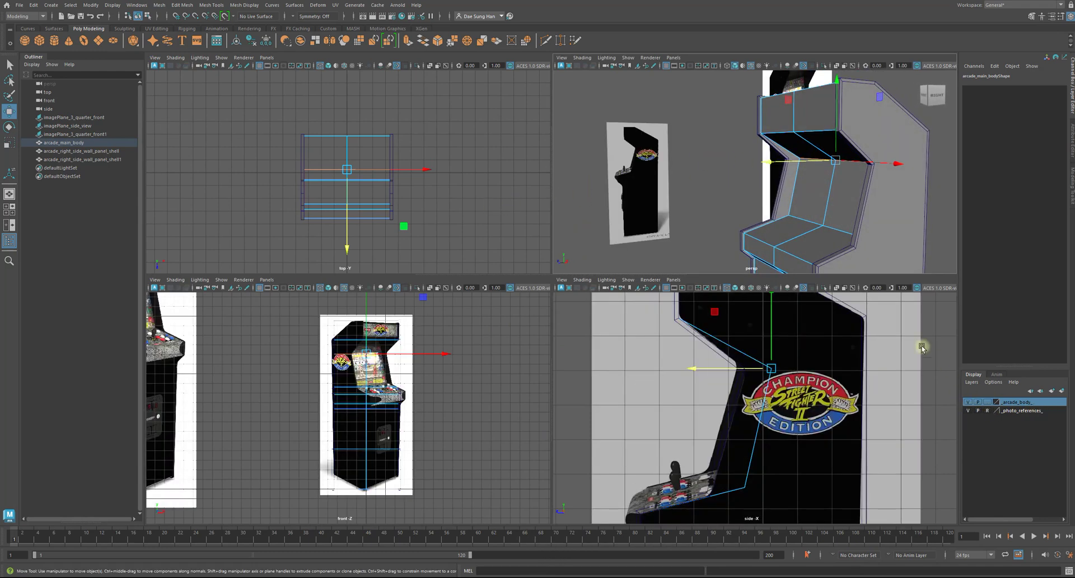
right_click_drag(323, 388, 464, 336, "alt")
middle_click_drag(465, 336, 379, 437, "alt")
right_click_drag(414, 403, 385, 383, "alt")
middle_click_drag(385, 383, 370, 419, "alt")
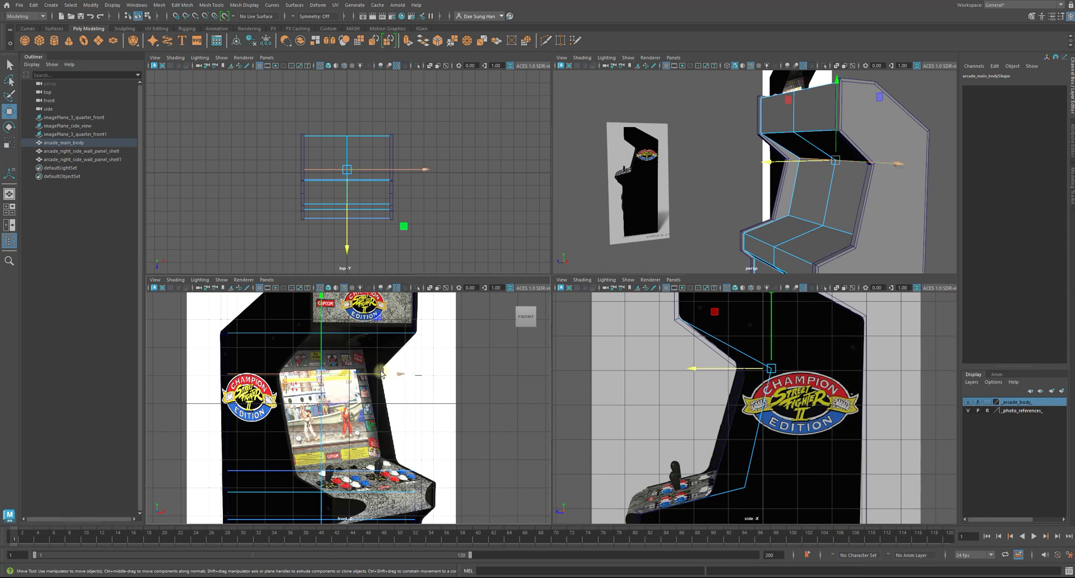
left_click_drag(867, 168, 896, 162, "alt")
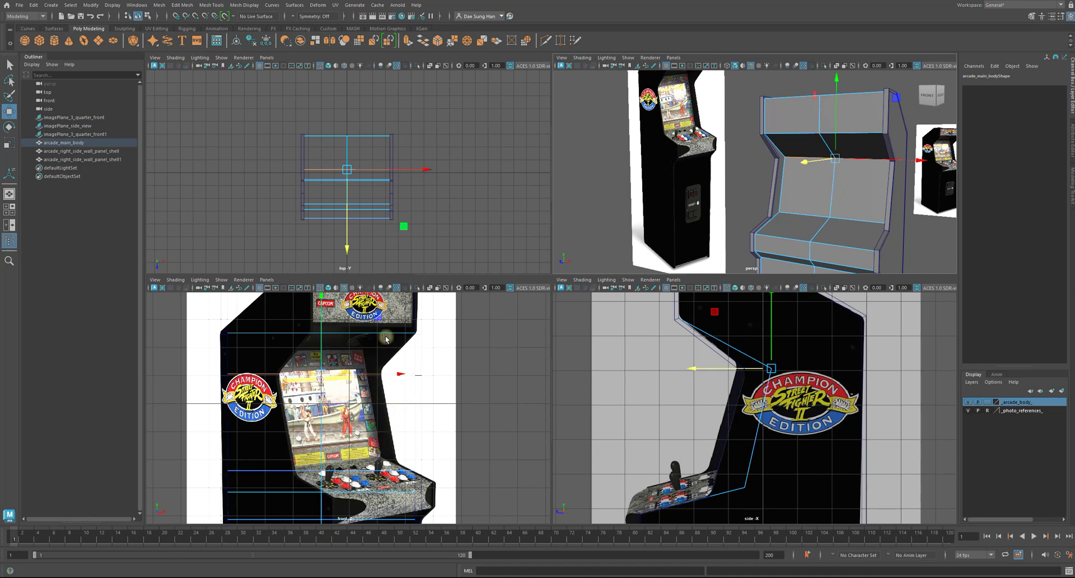
left_click_drag(843, 212, 801, 216, "alt")
scroll(806, 382, "up", 1)
Step: Hide the photo references layer and move the screen panel's top edges higher and further back in the side view
key("space")
middle_click_drag(663, 240, 762, 284, "alt")
right_click_drag(762, 283, 710, 271, "alt")
middle_click_drag(711, 271, 731, 250, "alt")
right_click_drag(731, 250, 744, 268, "alt")
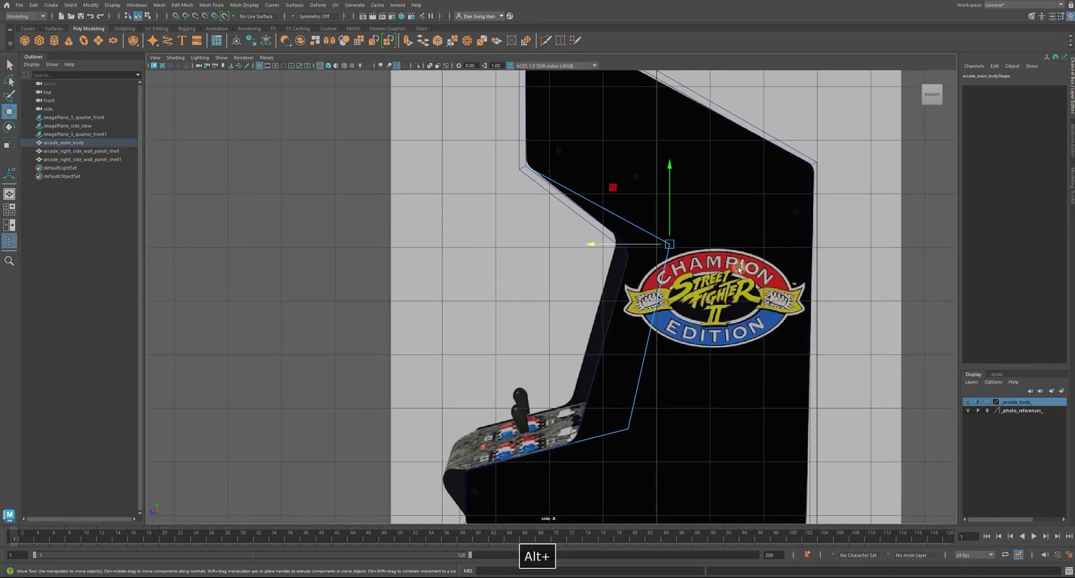
left_click(968, 411)
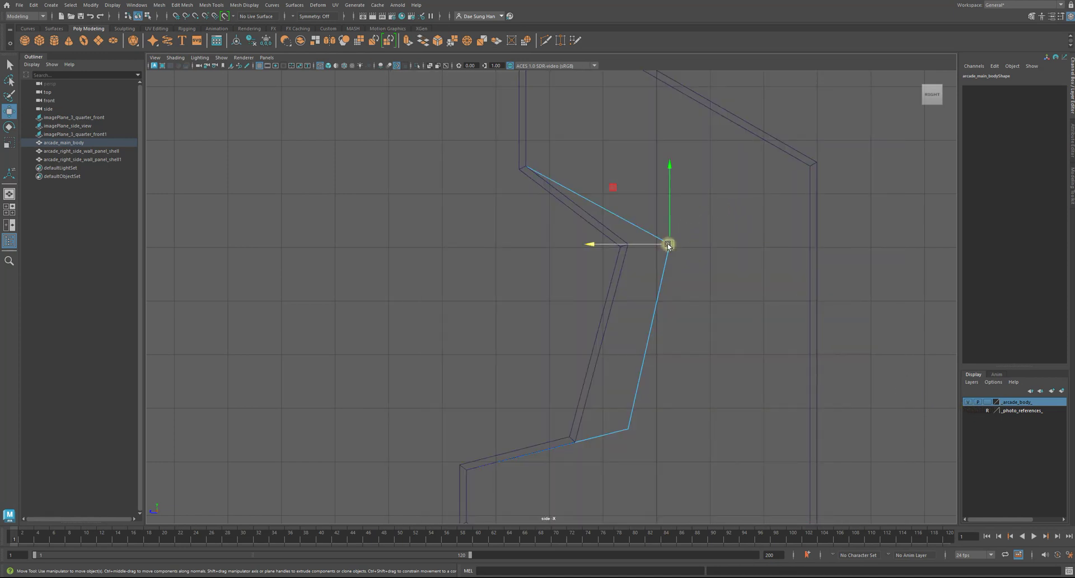
left_click_drag(672, 219, 680, 187)
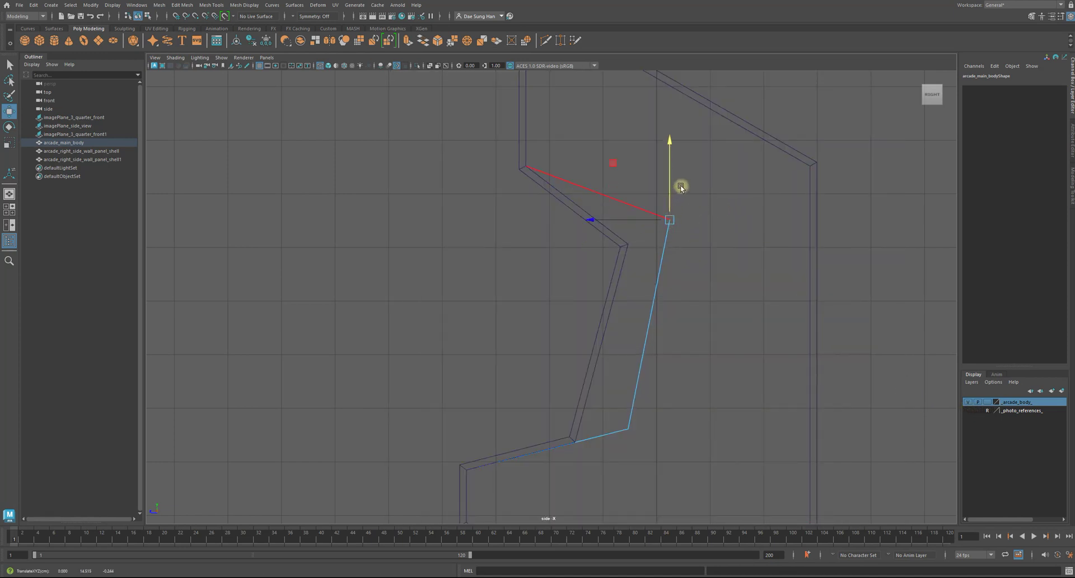
left_click_drag(587, 222, 600, 222)
left_click_drag(678, 169, 686, 159)
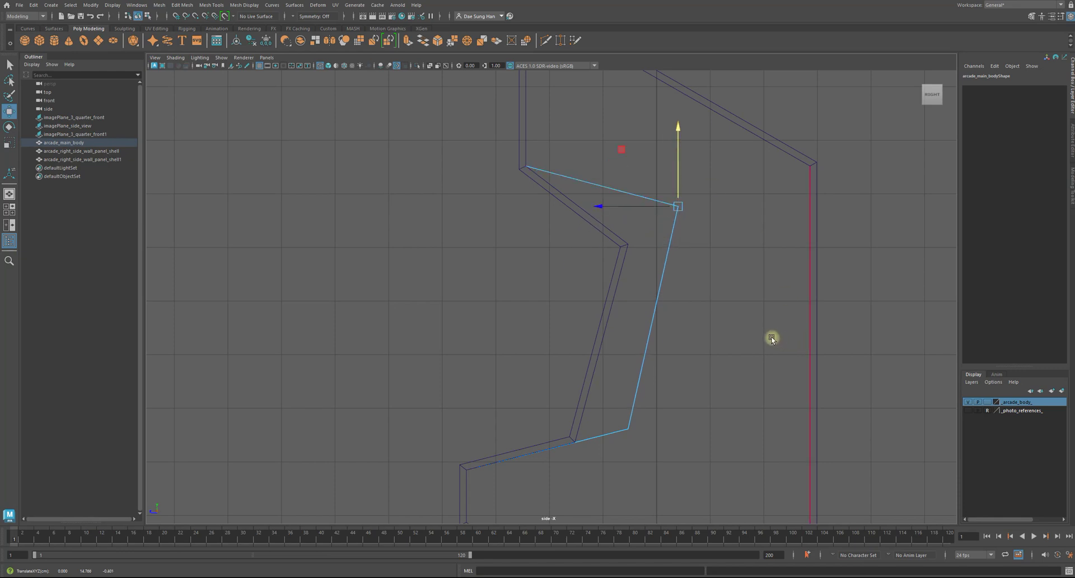
left_click_drag(606, 206, 613, 207)
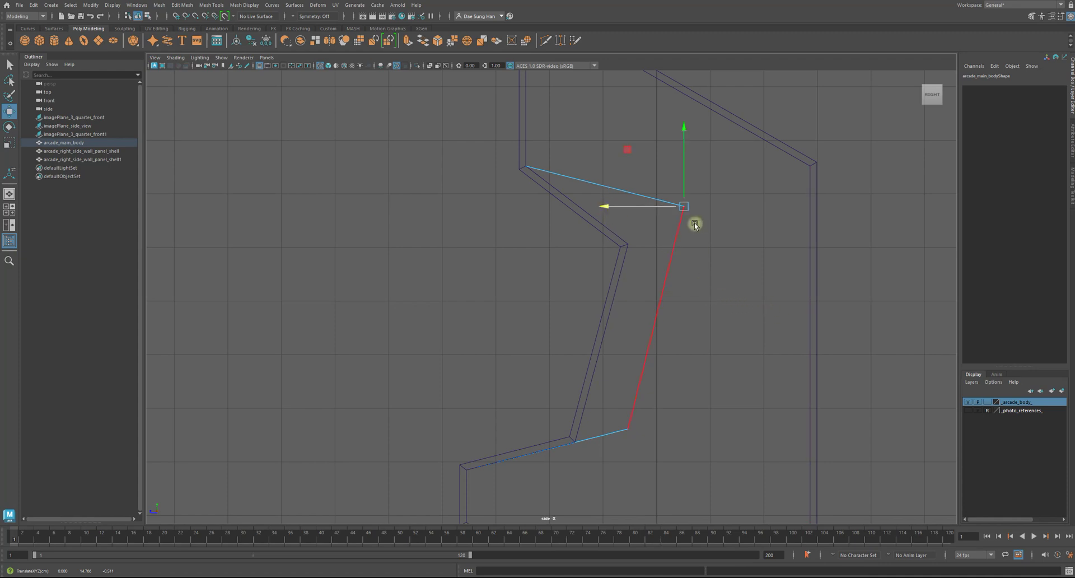
Step: Show the photo references in the perspective view and compare the deepened screen recess with the three-quarter photos
key("space")
key("space")
left_click_drag(741, 184, 892, 338, "alt")
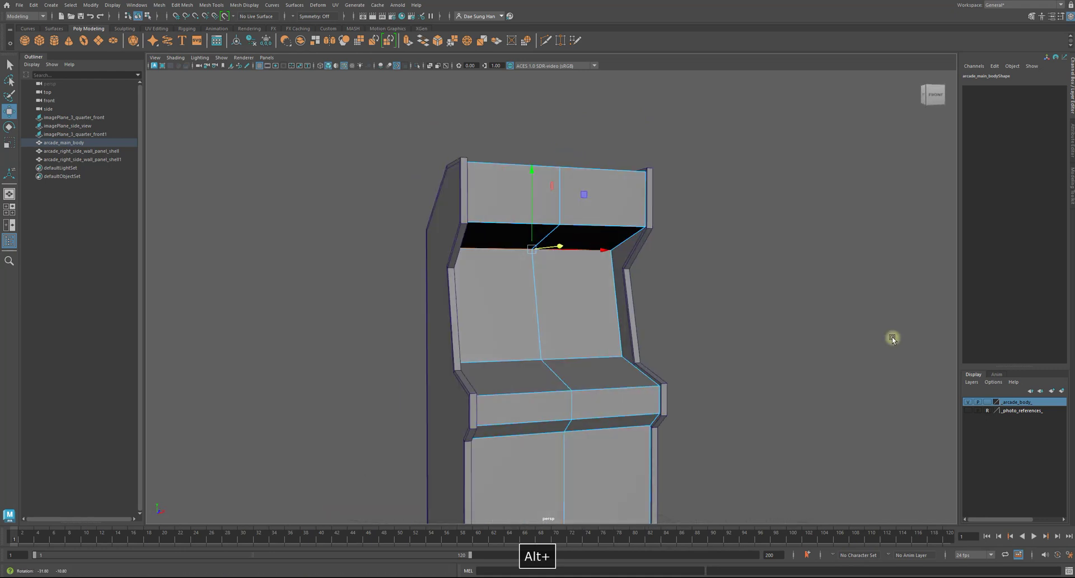
left_click(966, 411)
left_click_drag(431, 267, 427, 264, "alt")
right_click_drag(427, 264, 554, 294, "alt")
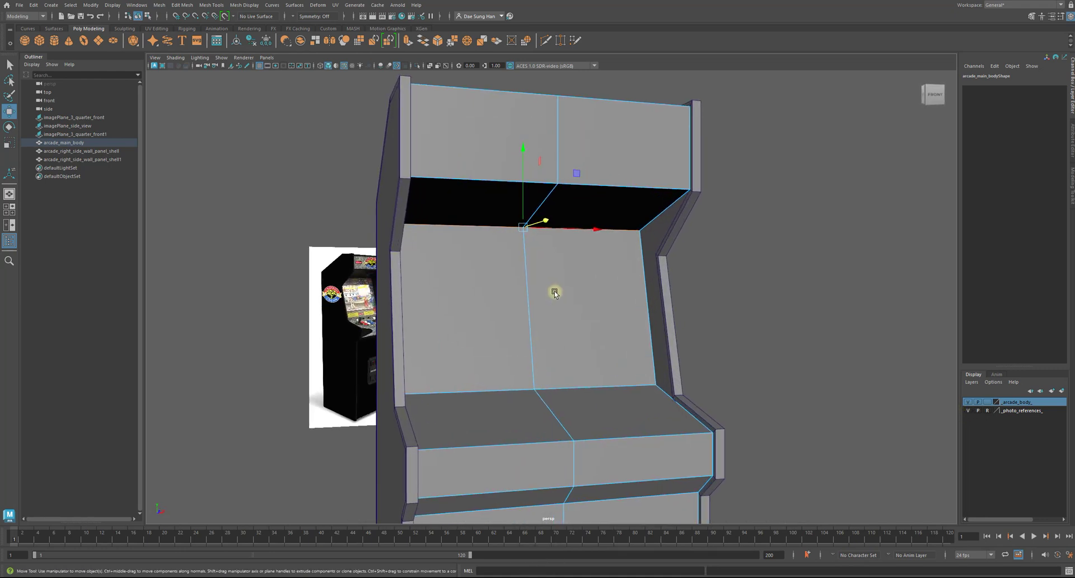
left_click_drag(492, 261, 637, 266, "alt")
right_click_drag(250, 266, 7, 256, "alt")
right_click_drag(540, 291, 465, 319, "alt")
left_click_drag(465, 319, 435, 317, "alt")
right_click_drag(373, 276, 472, 286, "alt")
middle_click_drag(610, 258, 672, 210, "alt")
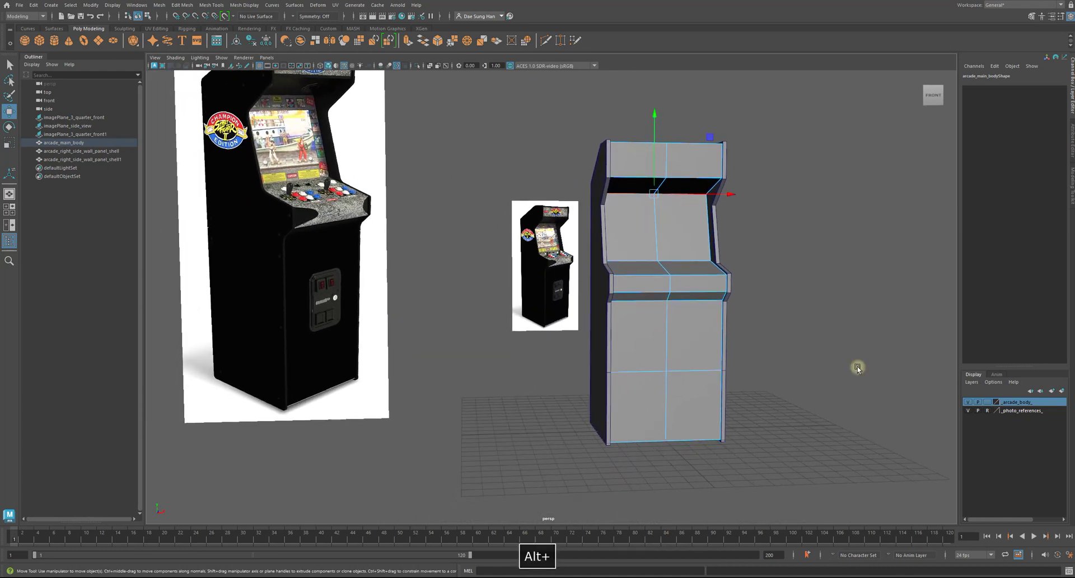
Step: Make the photo references layer selectable, and return the main body to object mode with nothing selected
left_click(986, 411)
left_click(783, 390)
right_click_drag(775, 375, 889, 165)
left_click(843, 234)
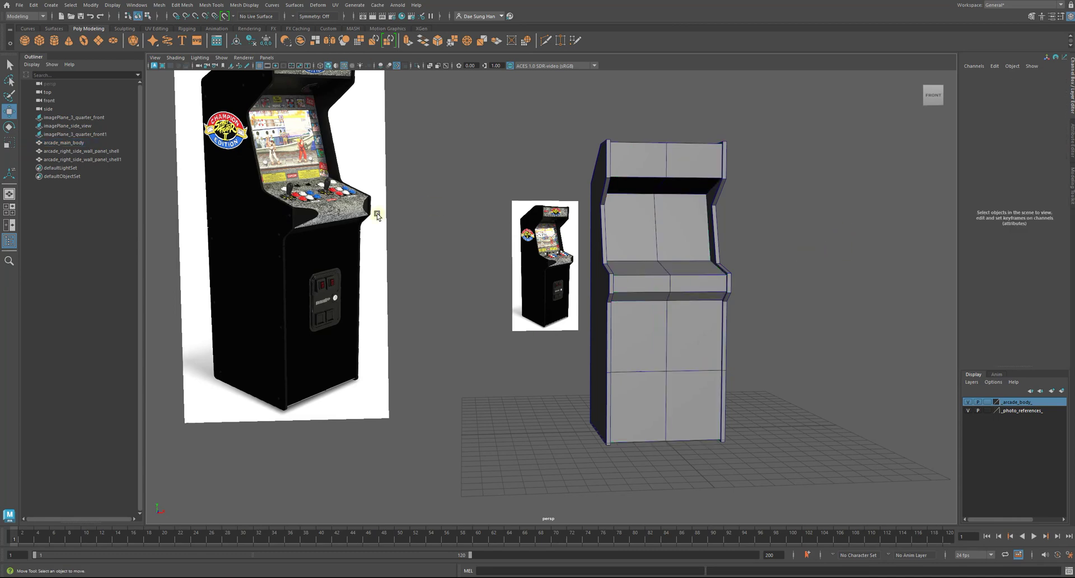
Step: Select the large three-quarter reference photo, then rescale and reposition it beside the cabinet
left_click(303, 230)
right_click_drag(479, 235, 426, 252, "alt")
left_click_drag(425, 252, 426, 394, "alt")
left_click_drag(456, 314, 489, 303)
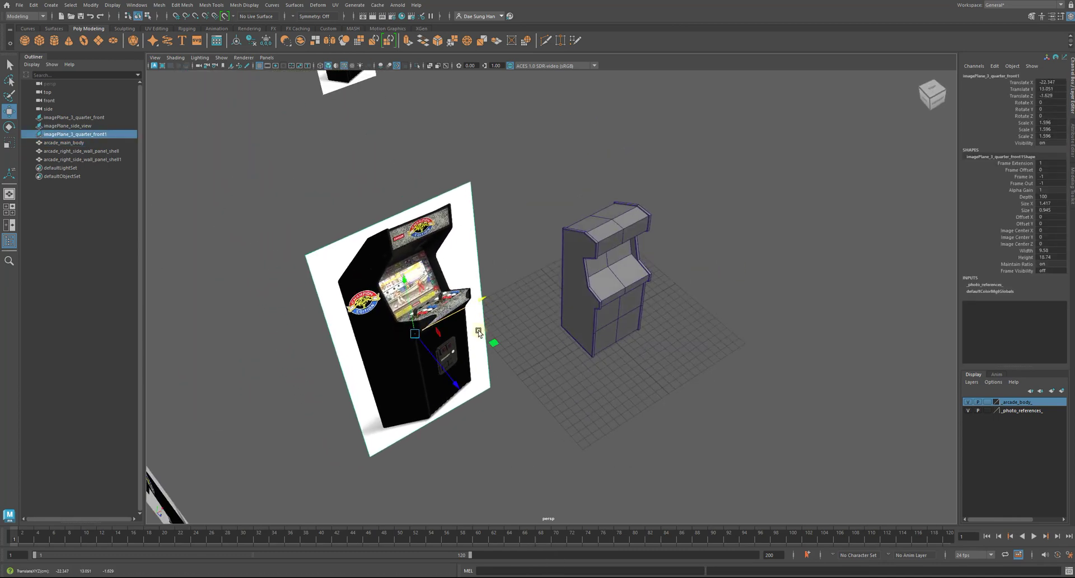
key("r")
left_click_drag(417, 335, 538, 309)
key("w")
mouse_move(478, 340)
left_mouse_down()
mouse_move(476, 358)
mouse_move(477, 346)
left_mouse_up()
left_click_drag(551, 294, 529, 291)
left_click(516, 350)
Step: Refine the large three-quarter photo's scale and position so that it stands level with the cabinet model
left_click_drag(506, 355, 558, 350, "alt")
left_click_drag(439, 302, 465, 302, "alt")
right_click_drag(465, 304, 549, 323, "alt")
left_click(421, 322)
left_click_drag(414, 321, 411, 342, "alt")
key("r")
left_click_drag(339, 318, 283, 348)
key("w")
left_click_drag(383, 330, 381, 295, "alt")
key("r")
key("w")
left_click_drag(360, 231, 361, 249)
mouse_move(428, 330)
left_mouse_down("alt")
mouse_move(431, 321)
mouse_move(484, 331)
mouse_move(443, 325)
left_mouse_up("alt")
left_click(508, 346)
left_click_drag(507, 345, 479, 331, "alt")
right_click_drag(480, 331, 580, 359, "alt")
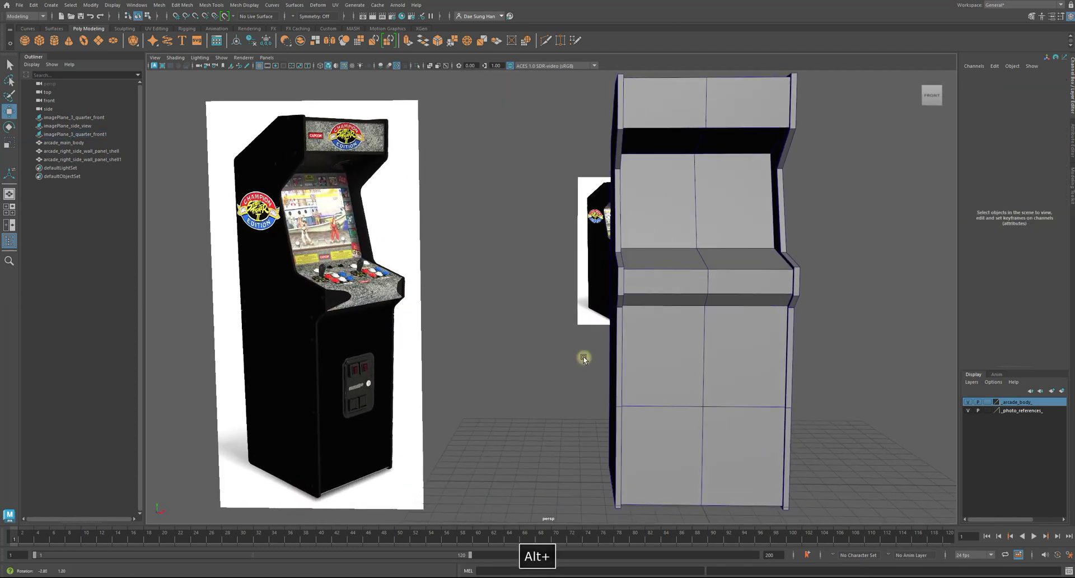
Step: Raise the large three-quarter reference photo slightly and deselect it
left_click_drag(821, 378, 776, 352, "alt")
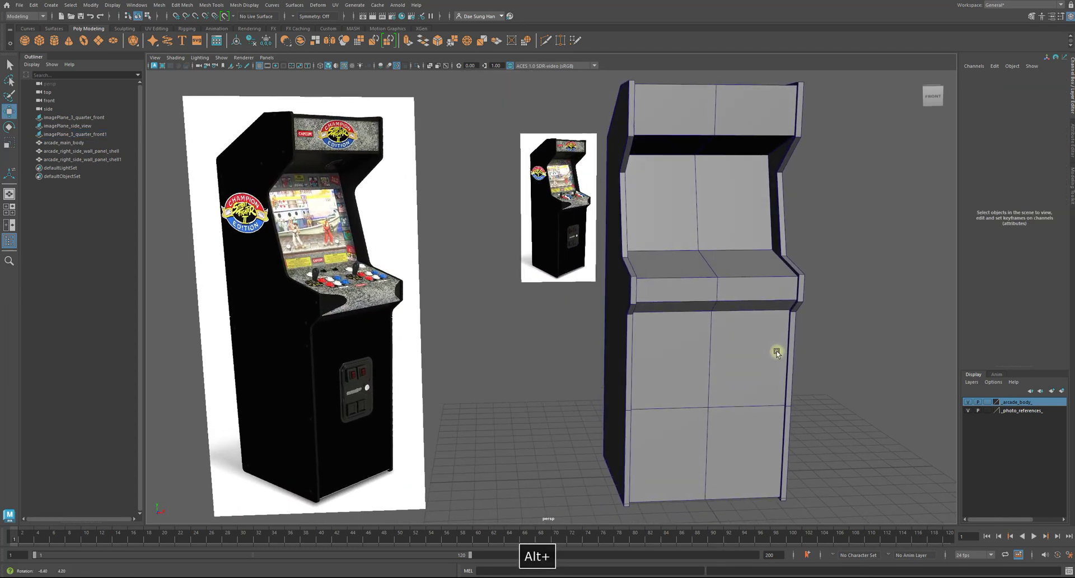
left_click(370, 263)
left_click_drag(308, 239, 308, 229)
left_click(551, 289)
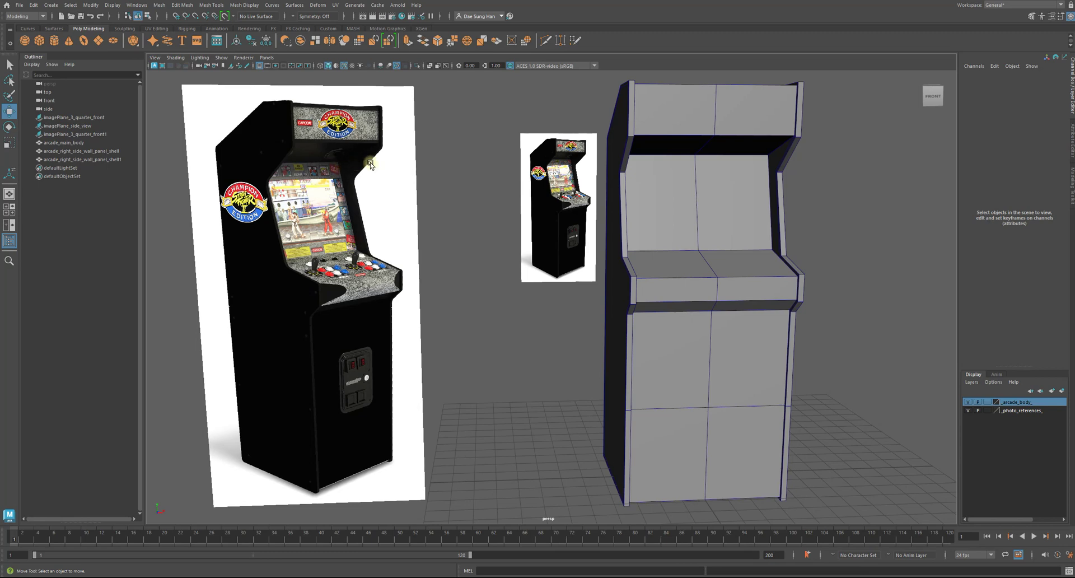
Step: Select the two front faces of the marquee and examine their depth between the side wall panels
left_click_drag(370, 163, 529, 156, "alt")
left_click_drag(405, 119, 626, 229, "alt")
right_click_drag(626, 230, 809, 147, "alt")
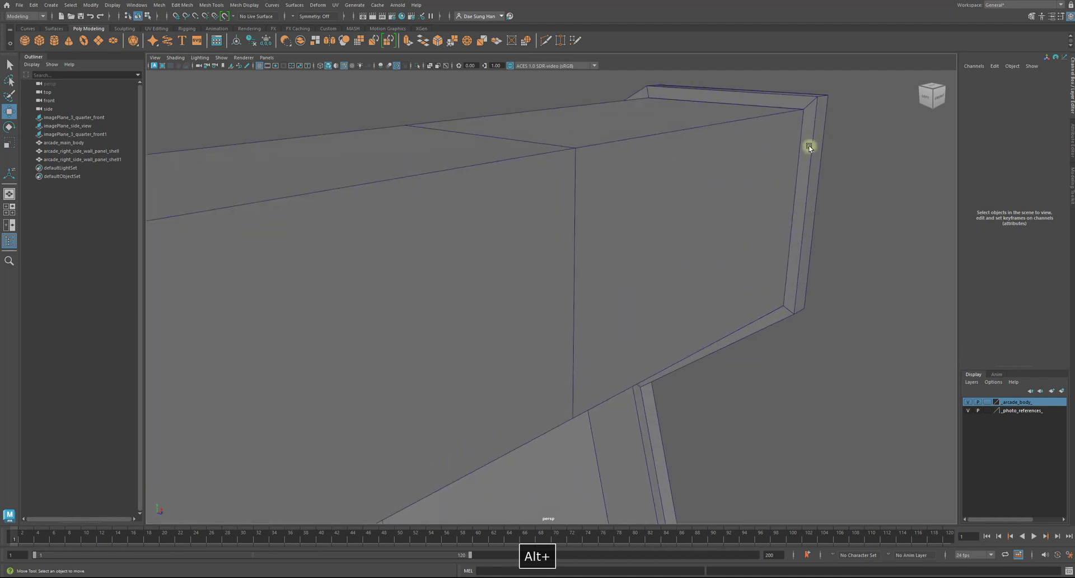
right_click_drag(871, 179, 643, 168, "alt")
left_click_drag(643, 168, 614, 228, "alt")
left_click(642, 218)
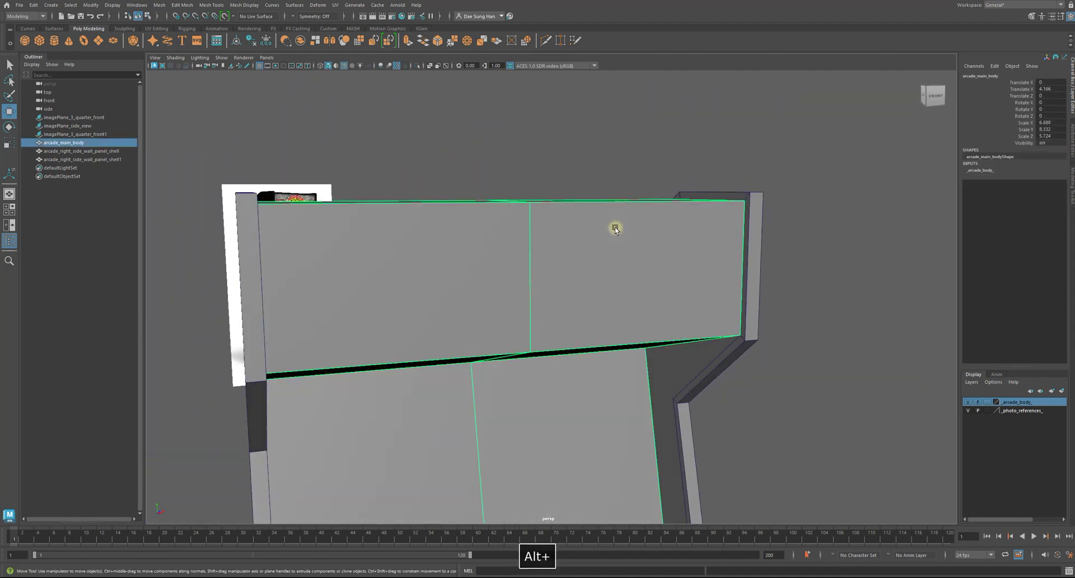
right_click(618, 217)
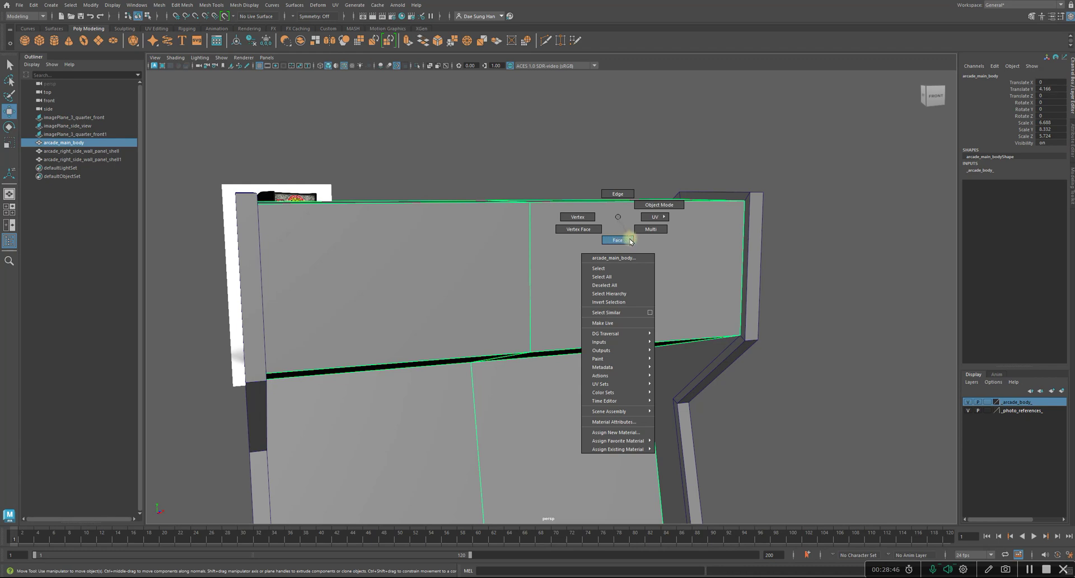
left_click(617, 240)
left_click(706, 267)
left_click(620, 258)
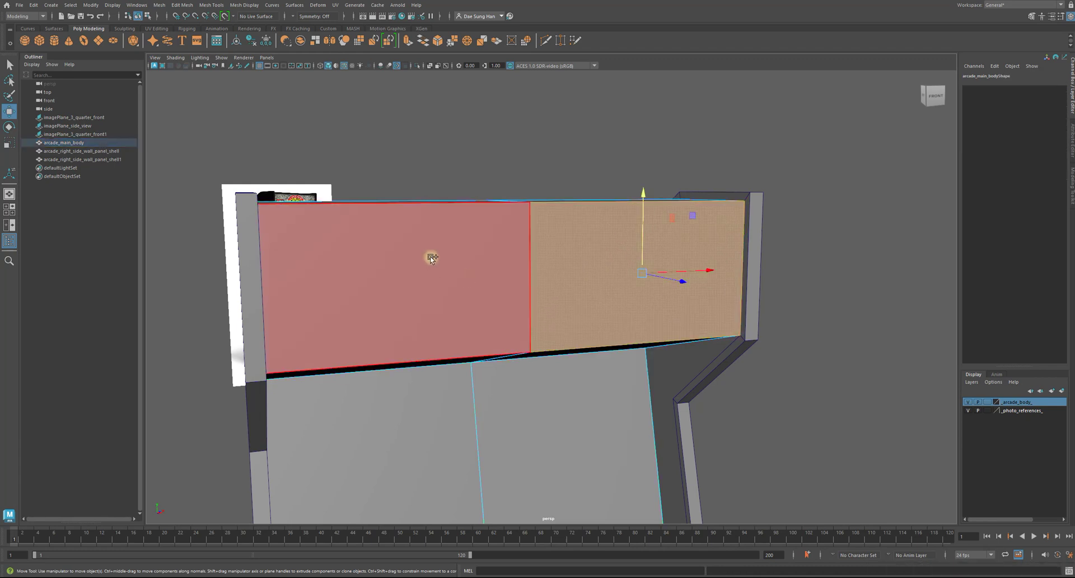
left_click_drag(679, 286, 660, 300, "alt")
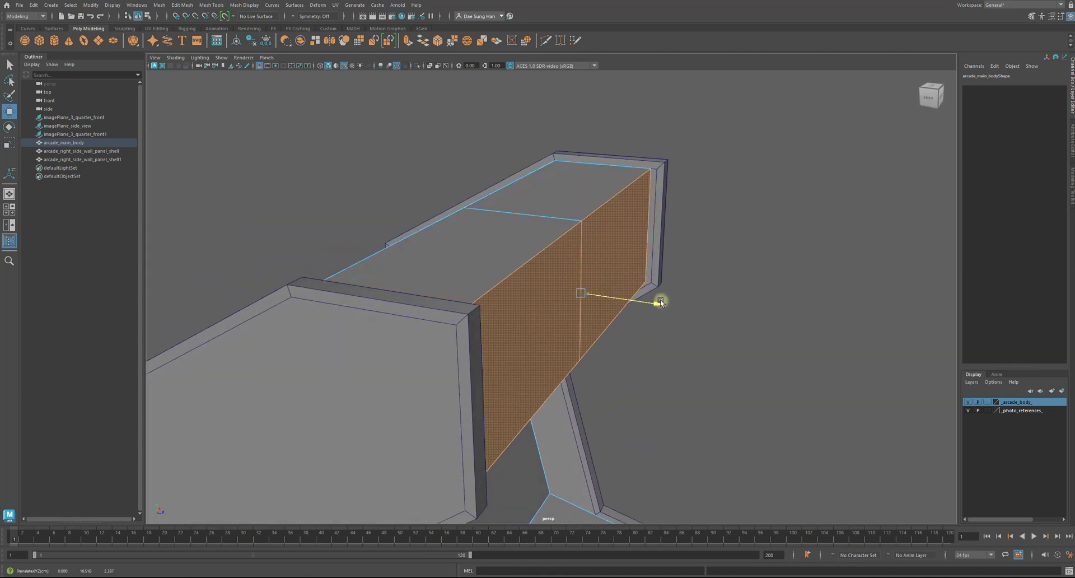
Step: Compare the selected marquee faces with the reference photos, and return the main body to object mode
left_click_drag(746, 317, 449, 257, "alt")
right_click_drag(449, 256, 381, 256, "alt")
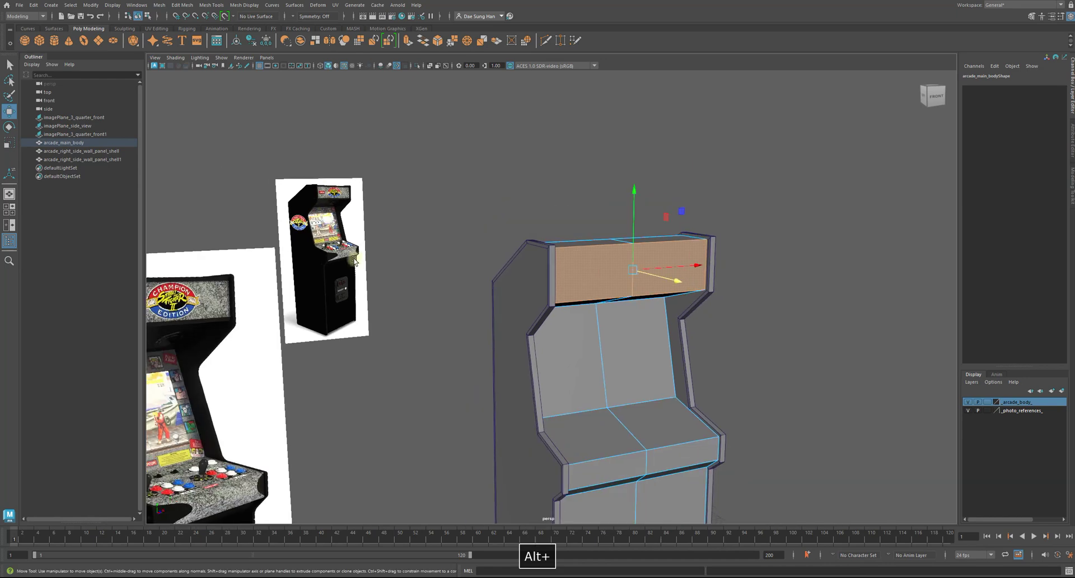
middle_click_drag(354, 259, 473, 201, "alt")
left_click_drag(472, 202, 503, 213, "alt")
right_click_drag(504, 213, 520, 250, "alt")
left_click_drag(323, 203, 731, 212, "alt")
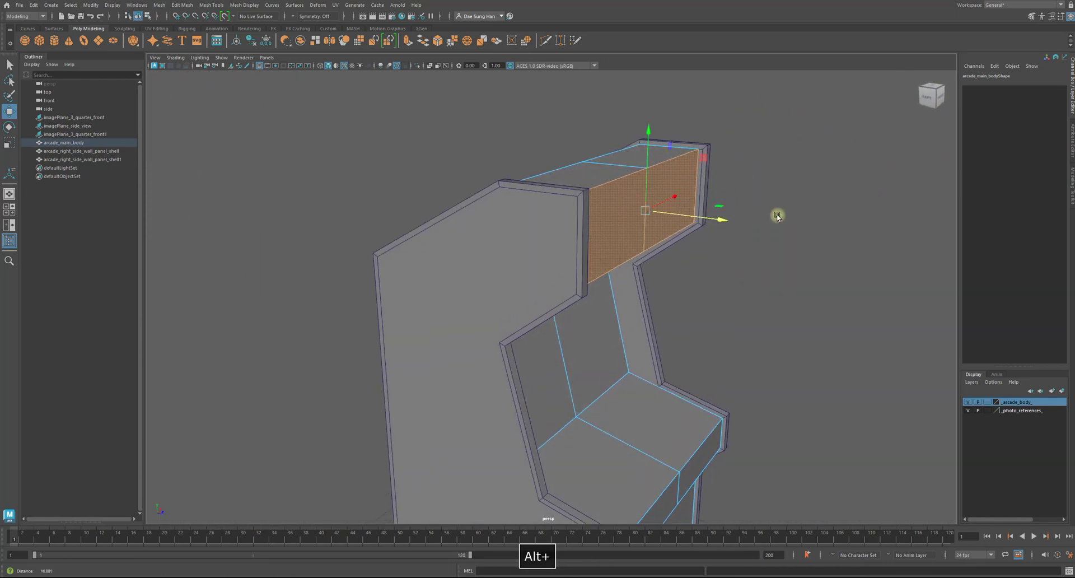
key("f")
left_click_drag(659, 234, 700, 179, "alt")
left_click(722, 205)
left_click(700, 179)
left_click_drag(789, 261, 626, 180, "alt")
left_click(626, 180)
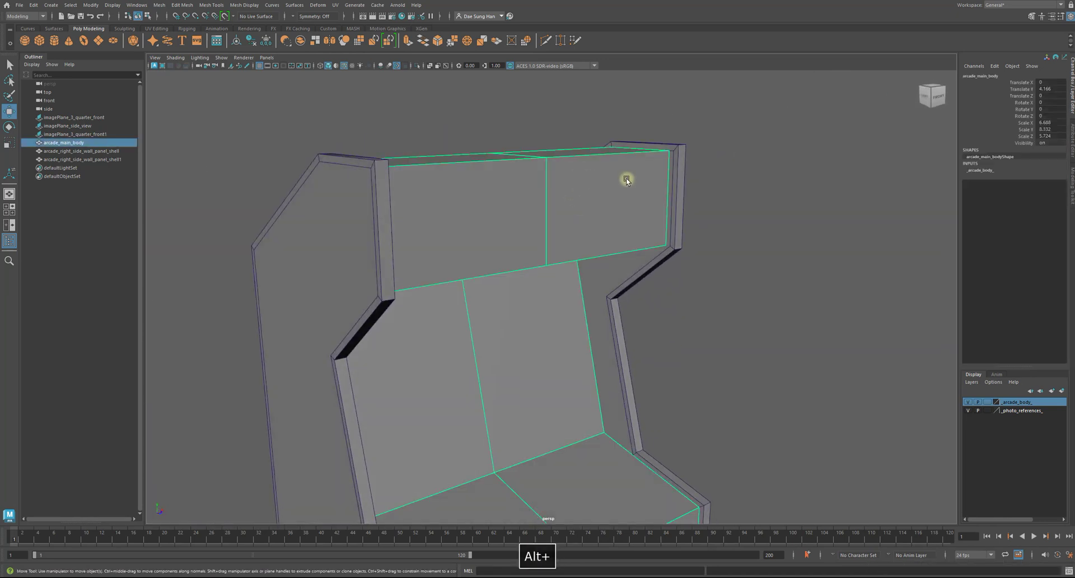
Step: Check how the main body meets the side wall panels around the marquee and screen, and clear the selection
left_click_drag(533, 174, 834, 248, "alt")
right_click(593, 204)
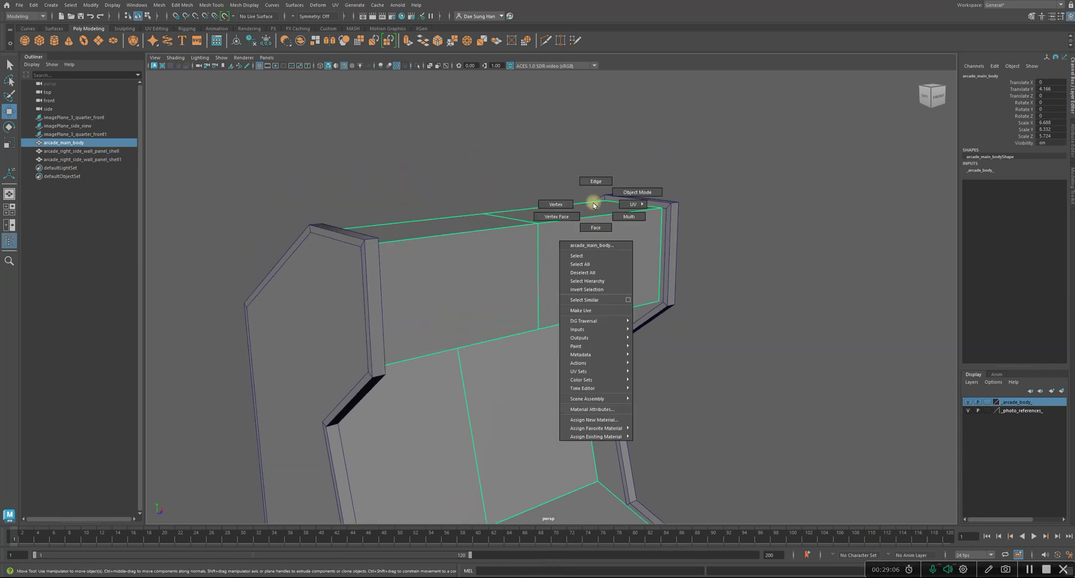
right_click_drag(711, 157, 710, 158)
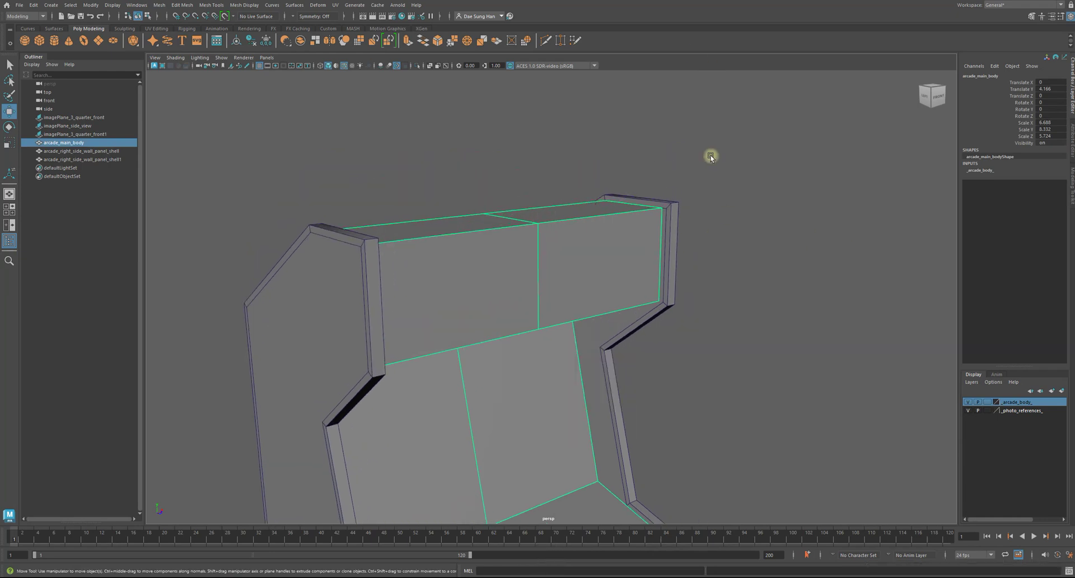
left_click(765, 295)
left_click_drag(554, 355, 446, 255, "alt")
middle_click_drag(446, 254, 613, 240, "alt")
left_click_drag(643, 220, 751, 166, "alt")
left_click(746, 177)
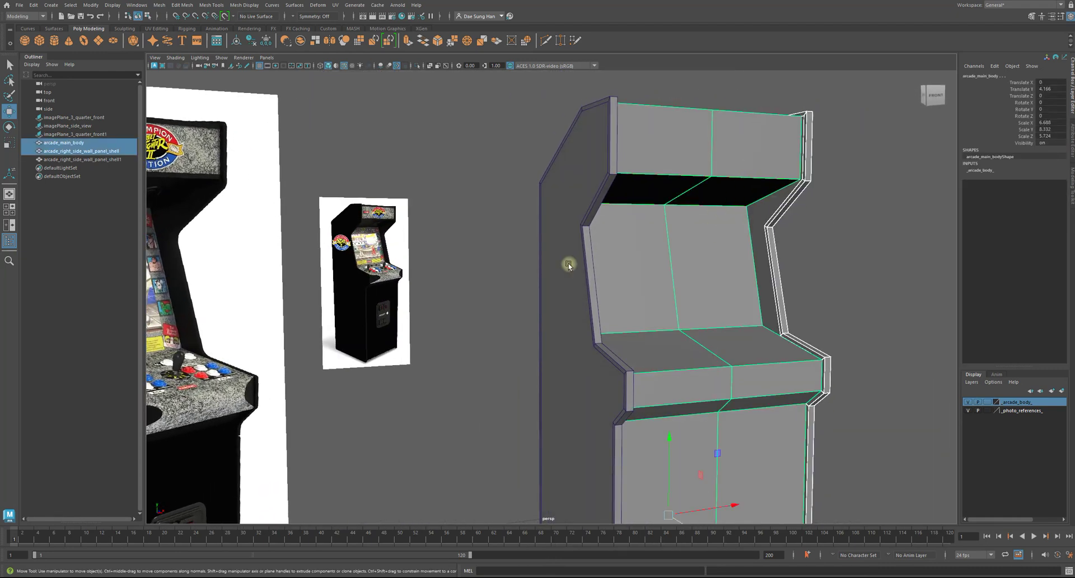
left_click_drag(569, 266, 485, 287, "alt")
middle_click_drag(857, 336, 698, 329, "alt")
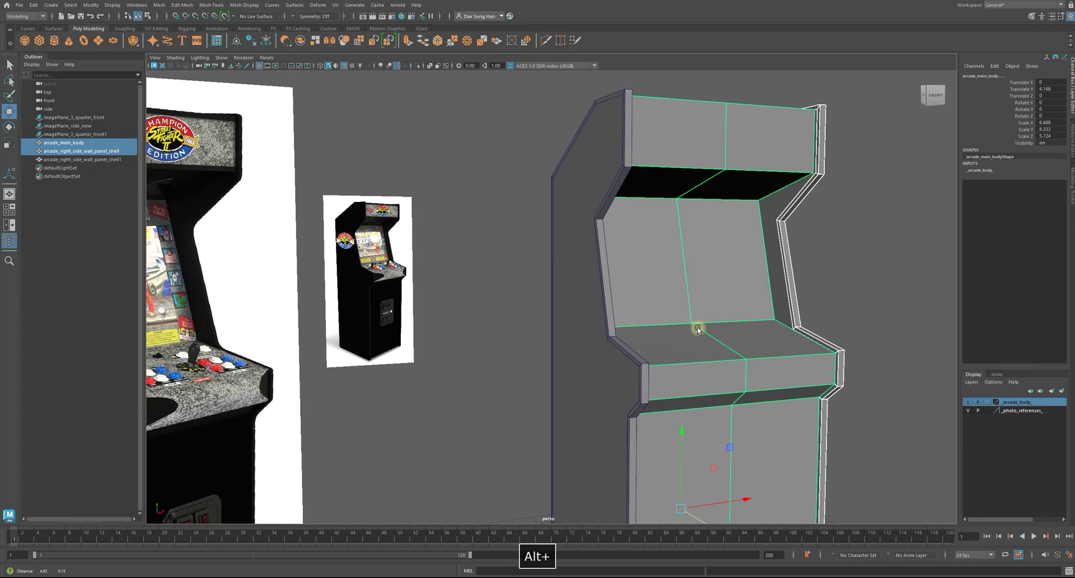
left_click_drag(698, 328, 725, 324, "alt")
left_click(905, 274)
Step: Compare the whole cabinet with the three-quarter photo and examine the screen recess and control panel from the side
right_click_drag(903, 275, 802, 297, "alt")
middle_click_drag(680, 330, 715, 313, "alt")
left_click_drag(715, 312, 649, 337, "alt")
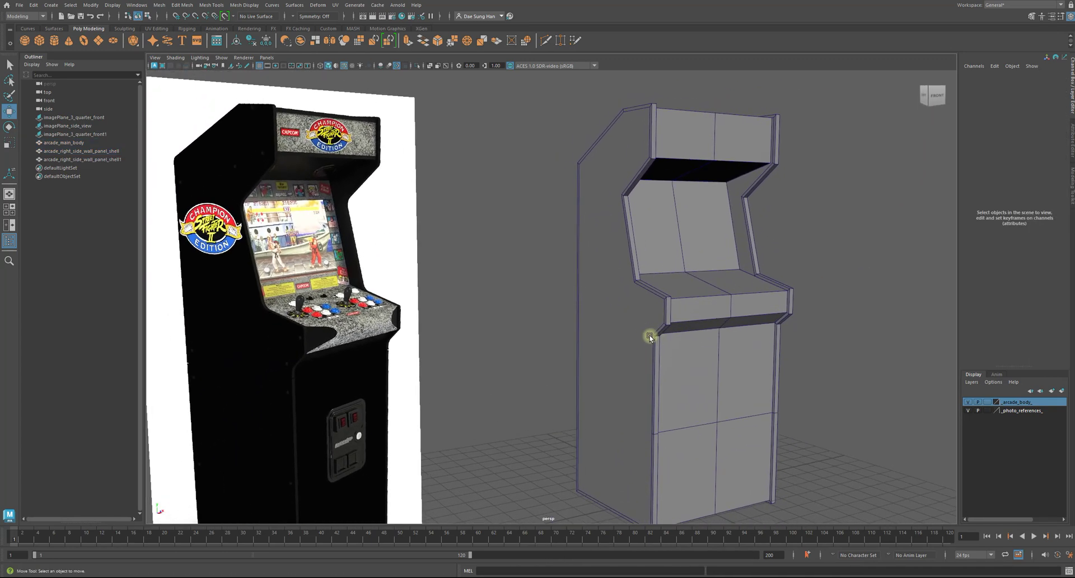
mouse_move(657, 341)
left_mouse_down("alt")
mouse_move(691, 328)
mouse_move(657, 329)
left_mouse_up("alt")
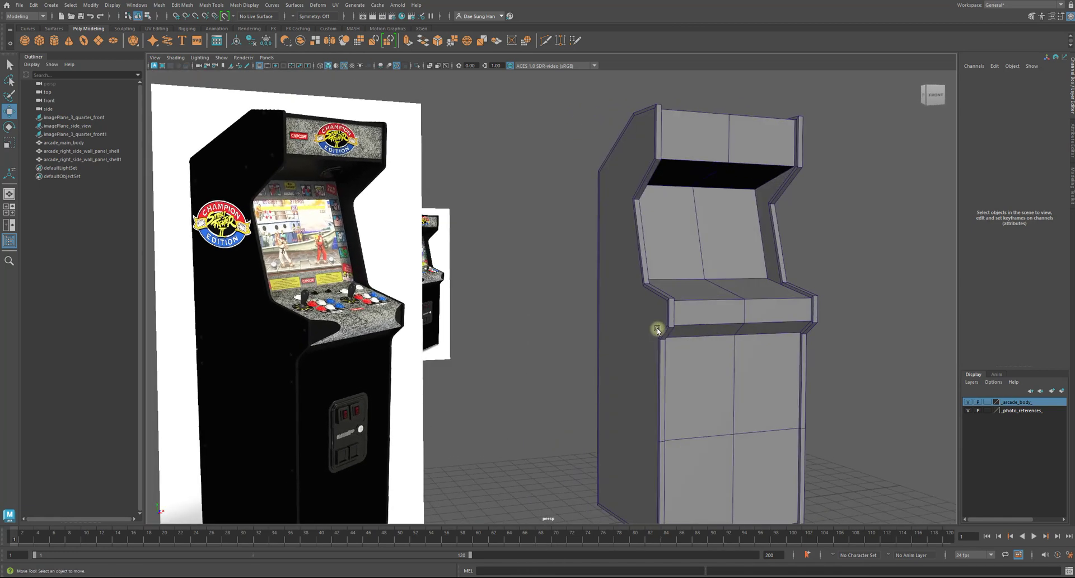
left_click_drag(657, 329, 715, 329, "alt")
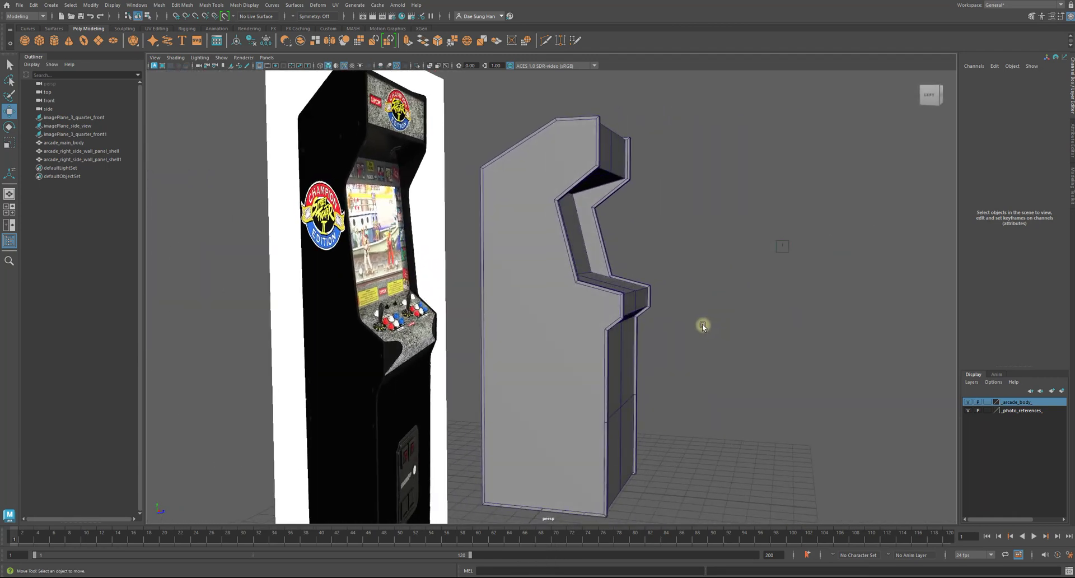
right_click_drag(642, 212, 806, 249, "alt")
middle_click_drag(582, 193, 518, 240, "alt")
right_click_drag(518, 239, 739, 273, "alt")
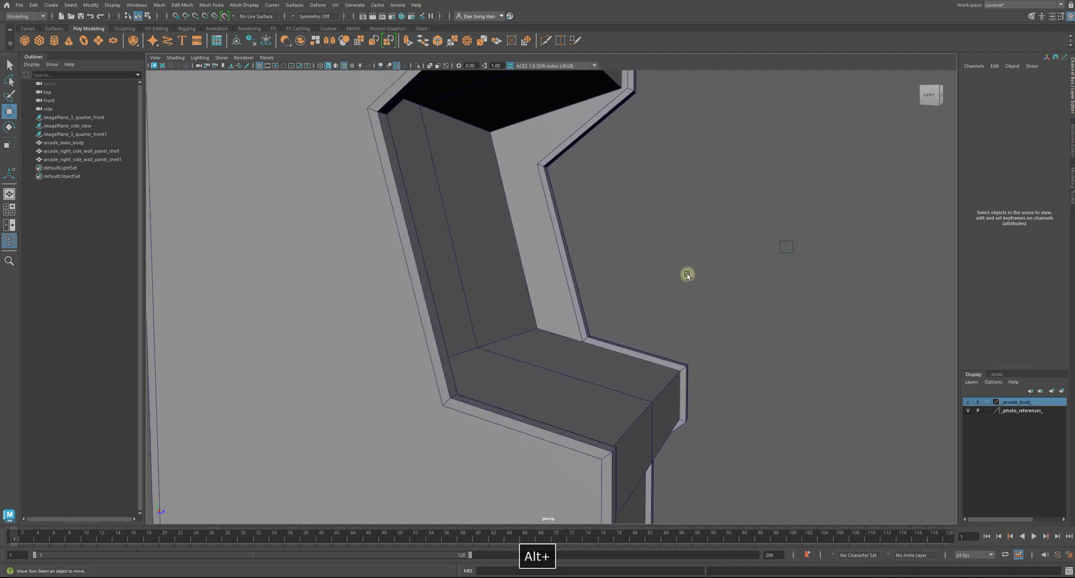
middle_click_drag(554, 269, 571, 299, "alt")
left_click_drag(571, 299, 606, 295, "alt")
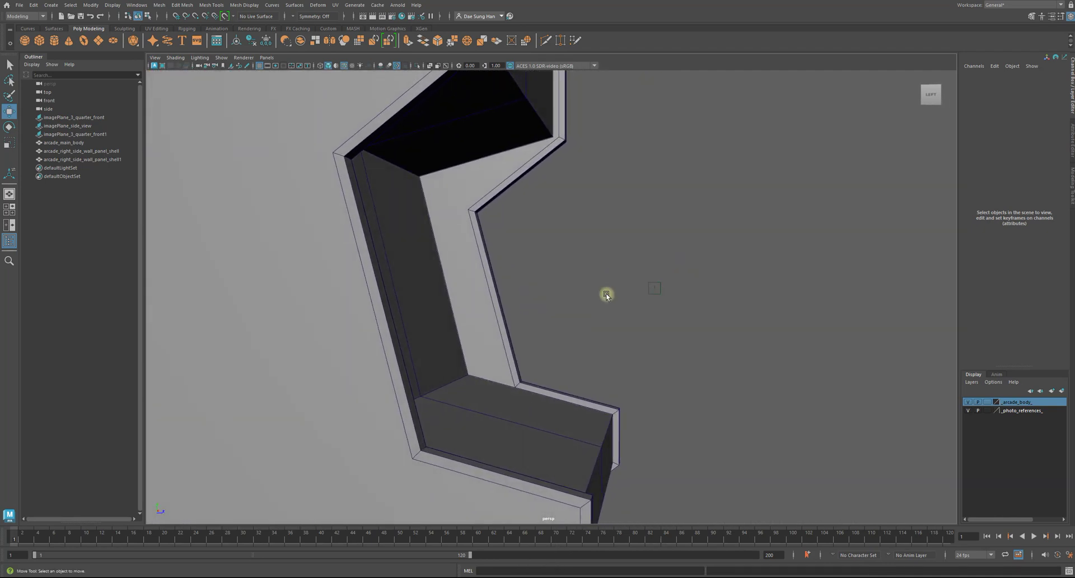
Step: Select the main body's two edges where the screen meets the marquee underside, and tilt their pivot to match the underside's slope
left_click(417, 209)
right_click_drag(446, 209, 535, 212, "alt")
left_click(640, 208)
left_click(552, 209, "shift")
left_click_drag(641, 220, 695, 304, "alt")
key("F10")
left_click(546, 171)
left_click_drag(462, 150, 609, 228, "alt")
key("f")
left_click_drag(578, 269, 562, 233, "alt")
key("d")
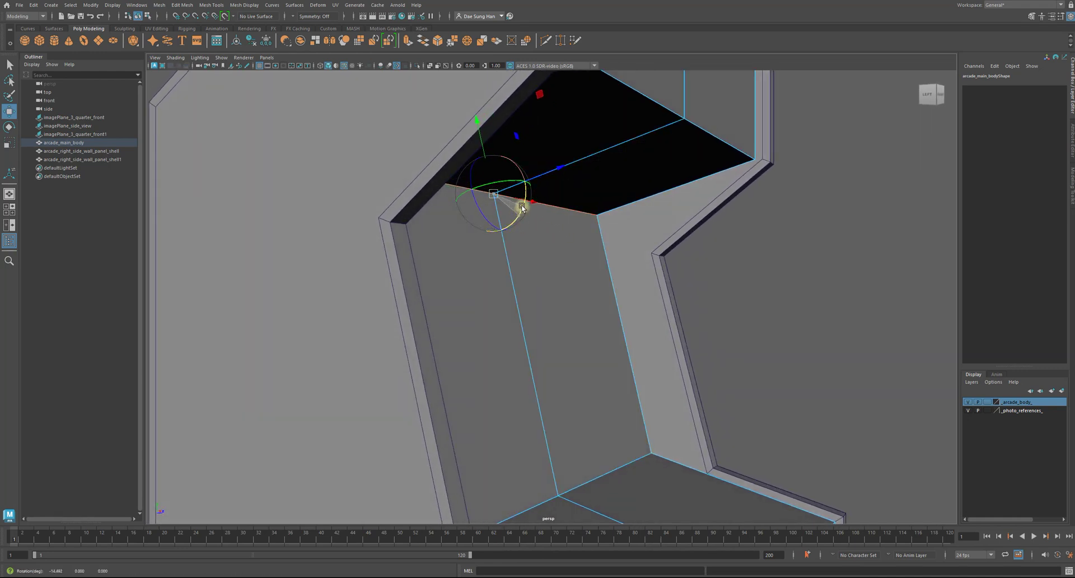
left_click_drag(756, 272, 532, 235, "alt")
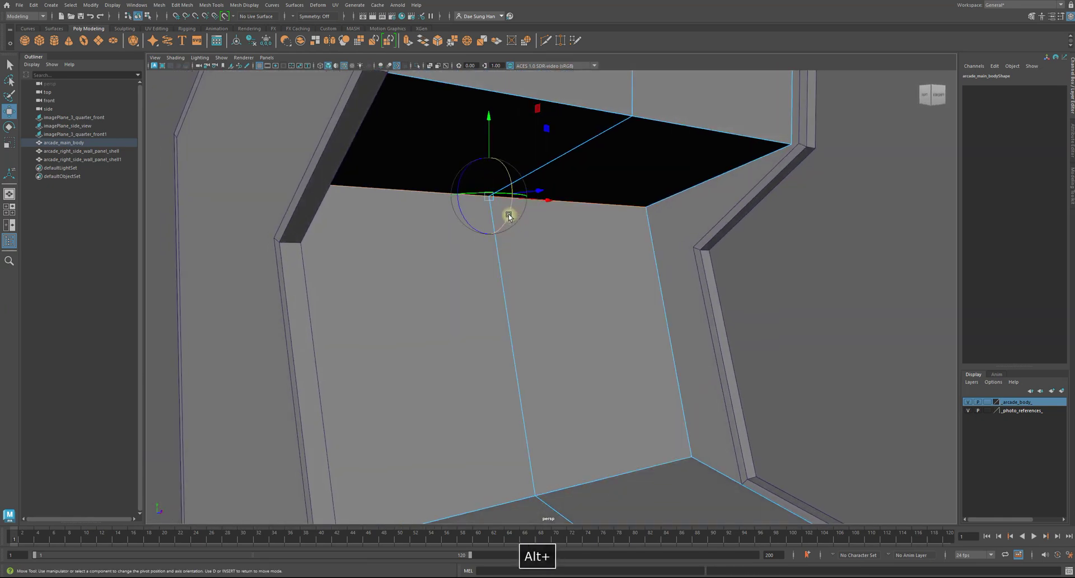
left_click_drag(508, 213, 510, 209)
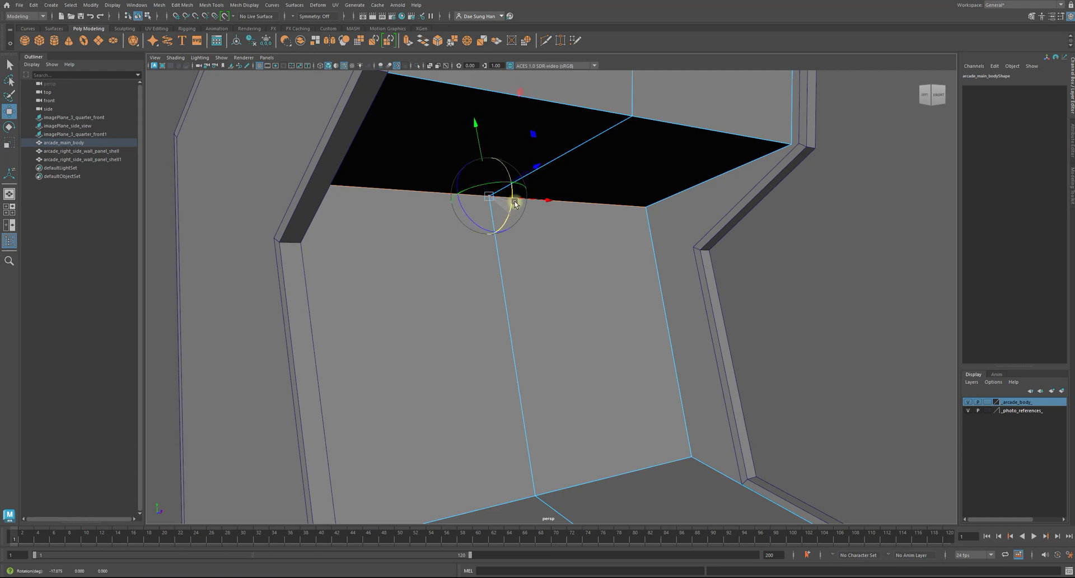
Step: Slide the screen's top edges along the slope of the marquee underside to adjust the recess depth, and clear the selection
mouse_move(745, 246)
left_mouse_down("alt")
mouse_move(780, 242)
mouse_move(671, 241)
mouse_move(725, 247)
left_mouse_up("alt")
left_click_drag(730, 247, 736, 253, "alt")
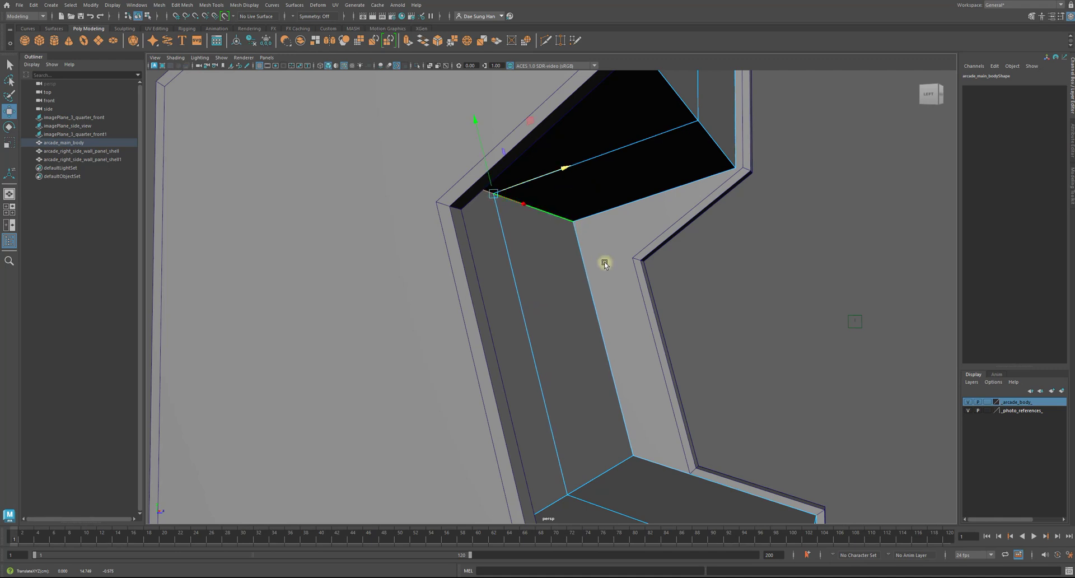
left_click_drag(597, 264, 588, 260, "alt")
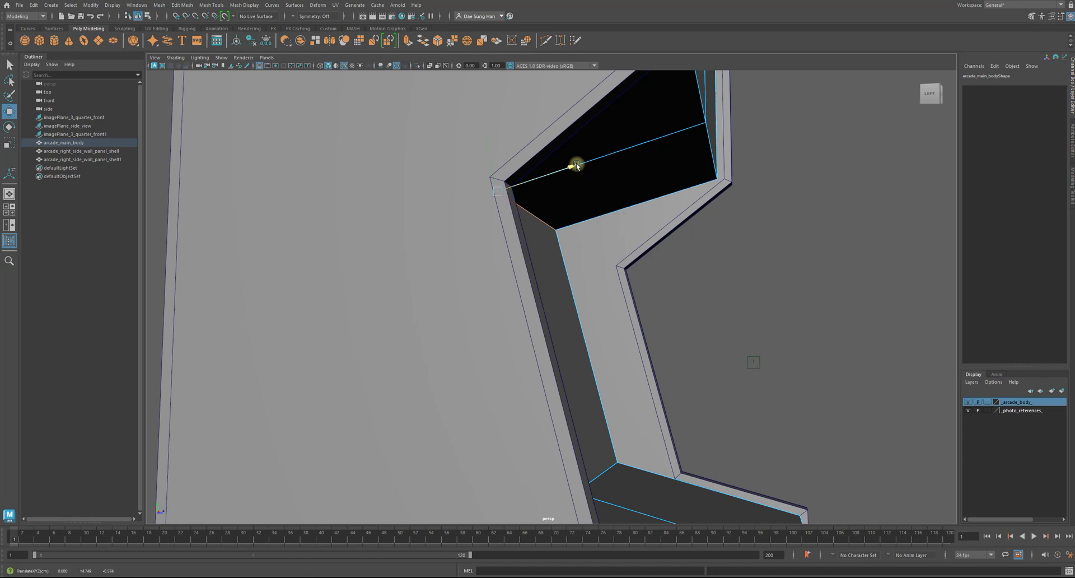
left_click_drag(610, 199, 542, 280, "alt")
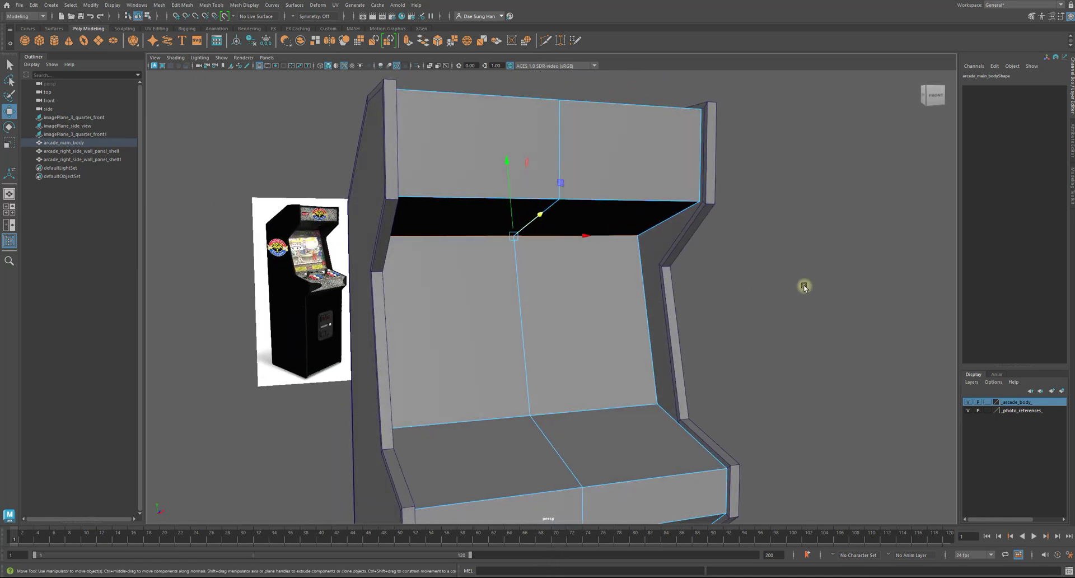
left_click(806, 269)
Step: Raise the lower front edge of the marquee slightly between the side wall panels, using the reference photo as a guide
left_click_drag(739, 286, 473, 252, "alt")
middle_click_drag(358, 232, 457, 205, "alt")
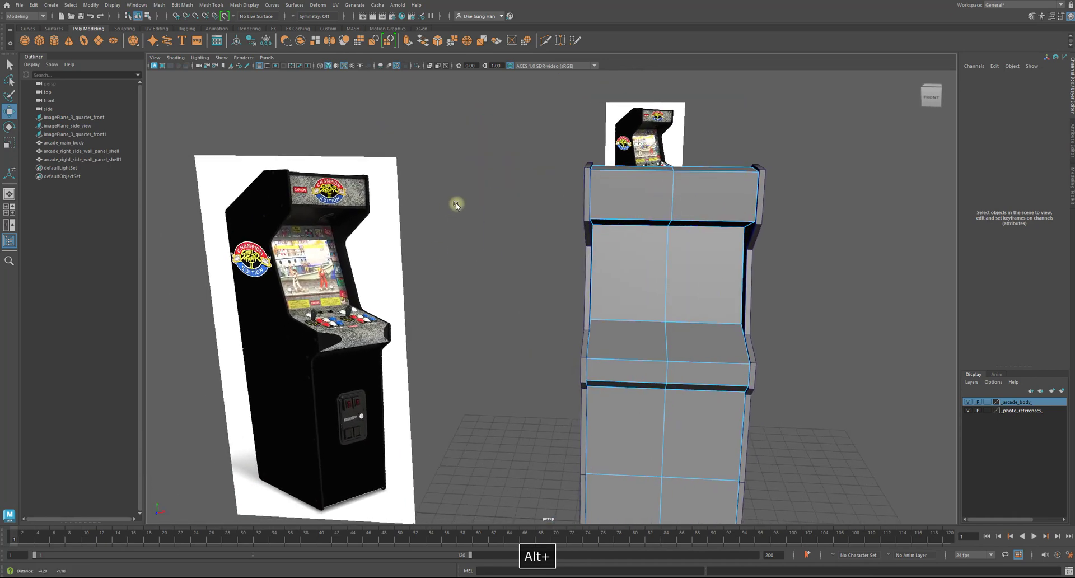
left_click_drag(425, 227, 441, 213, "alt")
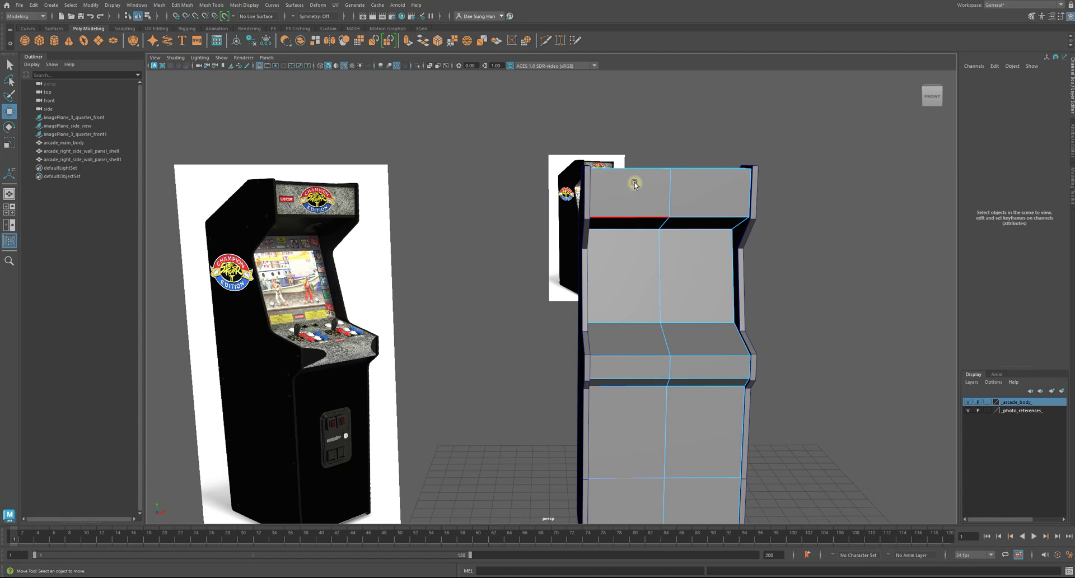
right_click_drag(647, 199, 734, 161, "alt")
left_click_drag(734, 161, 689, 217, "alt")
left_click(590, 189)
left_click_drag(758, 250, 674, 239, "alt")
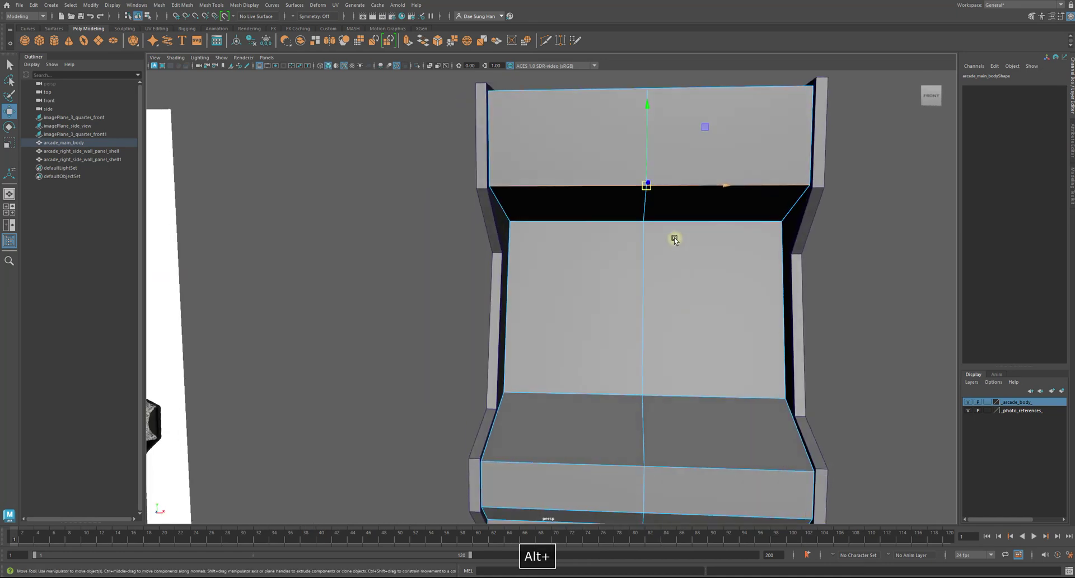
left_click_drag(714, 137, 758, 188, "alt")
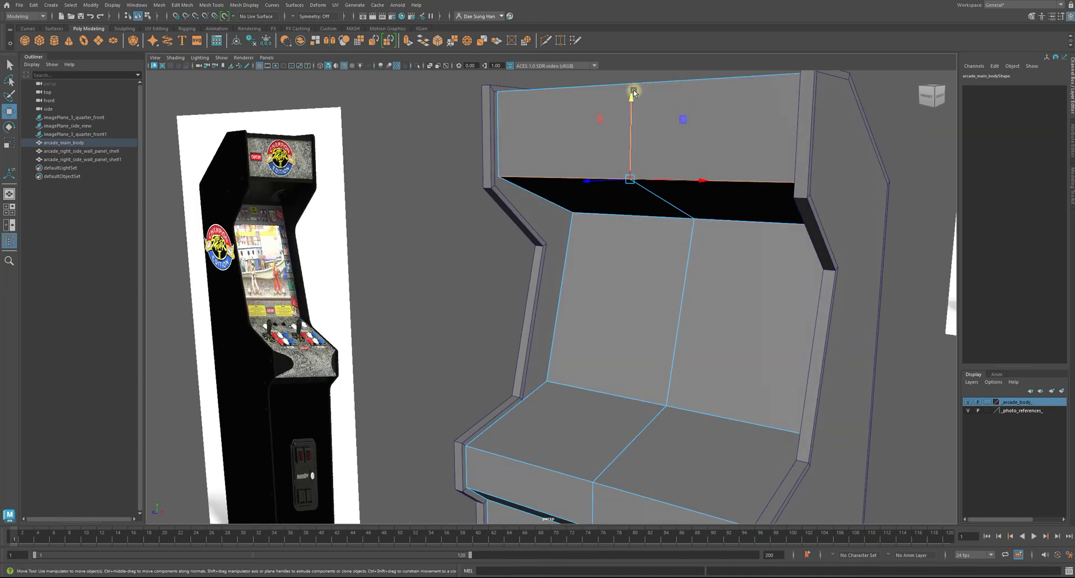
left_click_drag(633, 92, 746, 175, "alt")
left_click(830, 240)
Step: Compare the proportions of the reshaped marquee and screen recess with the three-quarter reference photo
left_click_drag(830, 240, 741, 141, "alt")
right_click_drag(741, 142, 702, 265, "alt")
left_click_drag(702, 265, 647, 238, "alt")
right_click_drag(648, 238, 751, 273, "alt")
left_click_drag(751, 273, 706, 287, "alt")
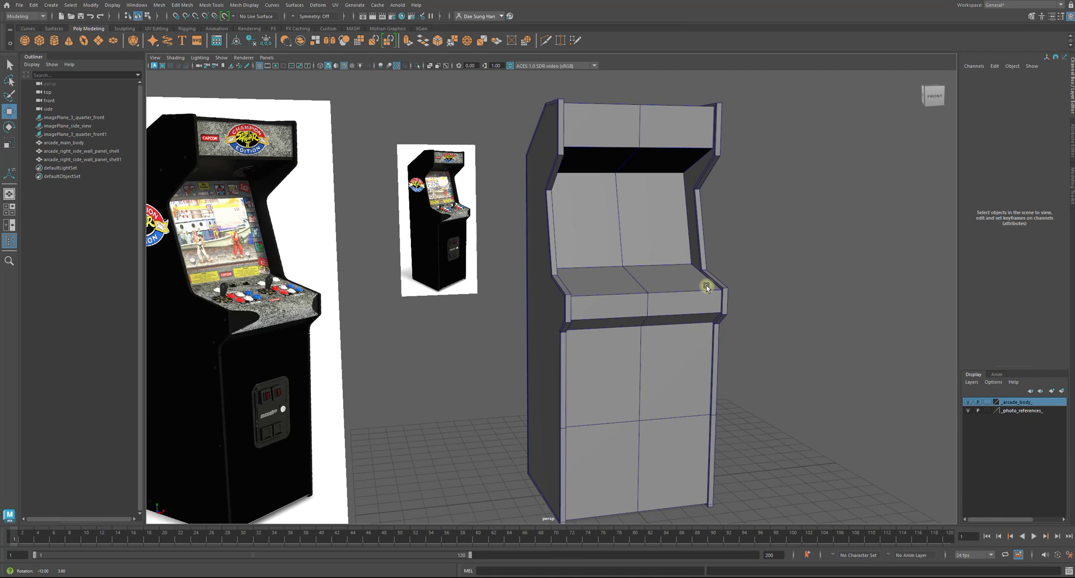
mouse_move(706, 287)
left_mouse_down("alt")
mouse_move(744, 280)
mouse_move(691, 280)
left_mouse_up("alt")
right_click_drag(694, 280, 780, 272, "alt")
middle_click_drag(707, 230, 713, 289, "alt")
right_click_drag(647, 252, 682, 269, "alt")
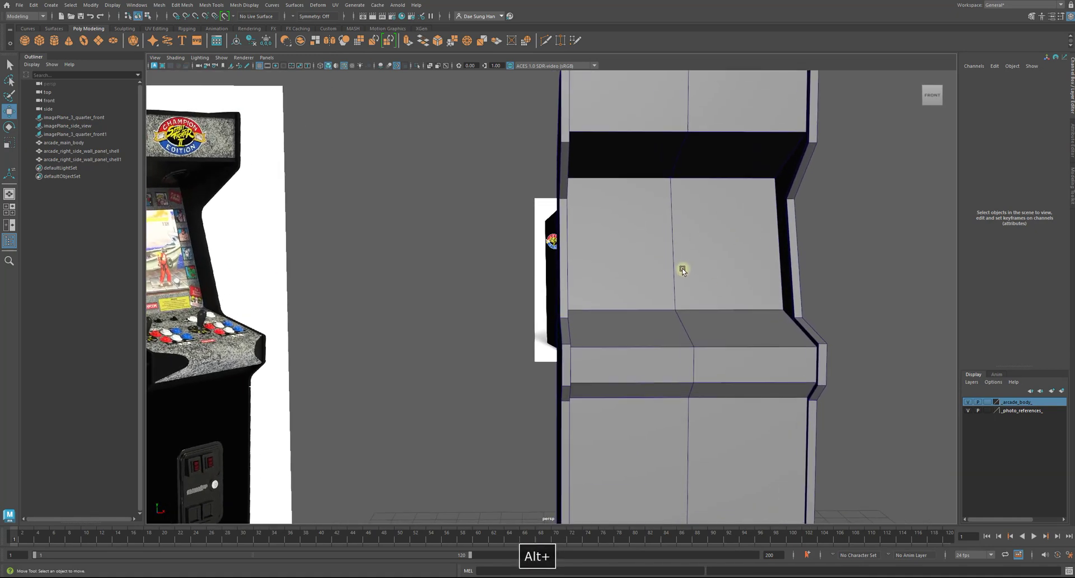
Step: Select the main body's two edges along the top of the screen again, dropping the mistakenly picked vertical centre edge
left_click(682, 269)
left_click_drag(666, 238, 674, 225, "alt")
right_click(677, 213)
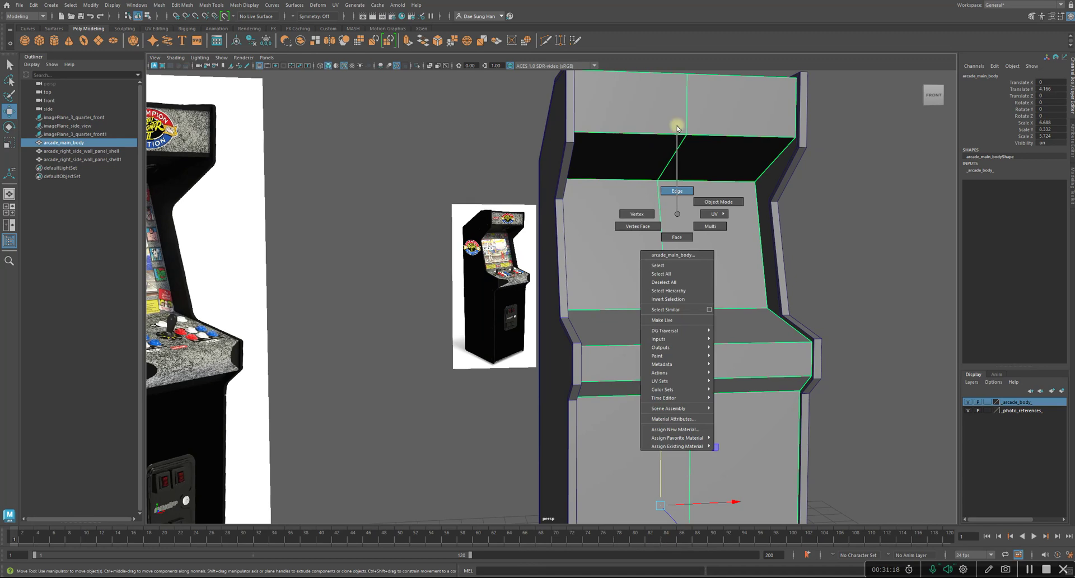
right_click_drag(677, 213, 676, 128)
left_click(693, 181)
left_click(623, 180, "shift")
mouse_move(635, 190)
left_mouse_down("alt")
mouse_move(664, 209)
mouse_move(644, 206)
left_mouse_up("alt")
right_click_drag(683, 210, 741, 226, "alt")
middle_click_drag(683, 196, 608, 237, "alt")
mouse_move(608, 237)
left_mouse_down("alt")
mouse_move(592, 233)
mouse_move(604, 236)
left_mouse_up("alt")
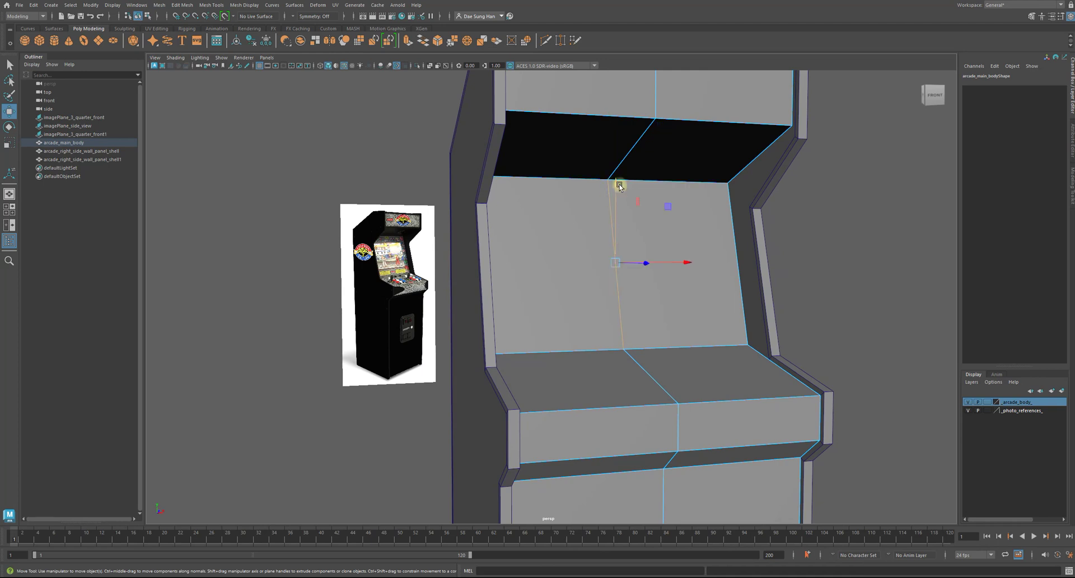
key("z")
left_click(681, 184, "shift")
mouse_move(666, 222)
left_mouse_down("alt")
mouse_move(664, 211)
mouse_move(681, 215)
left_mouse_up("alt")
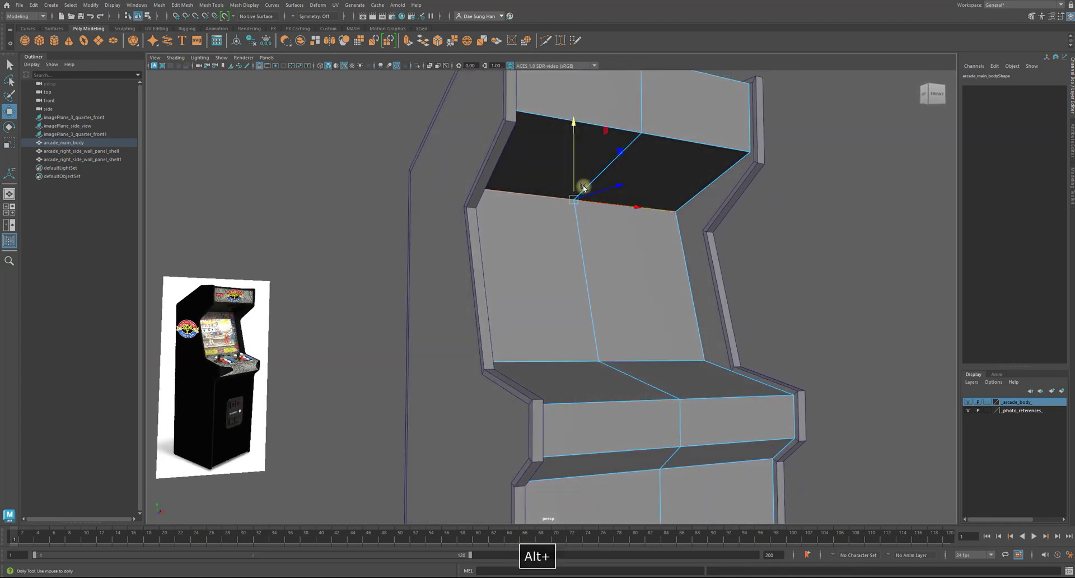
right_click_drag(584, 187, 649, 219, "alt")
Step: Tilt the selected edges' pivot to follow the screen's slope, and hide the photo references layer in the side view
key("d")
mouse_move(607, 220)
left_mouse_down("alt")
mouse_move(626, 233)
mouse_move(599, 230)
left_mouse_up("alt")
left_click_drag(541, 179, 669, 269, "alt")
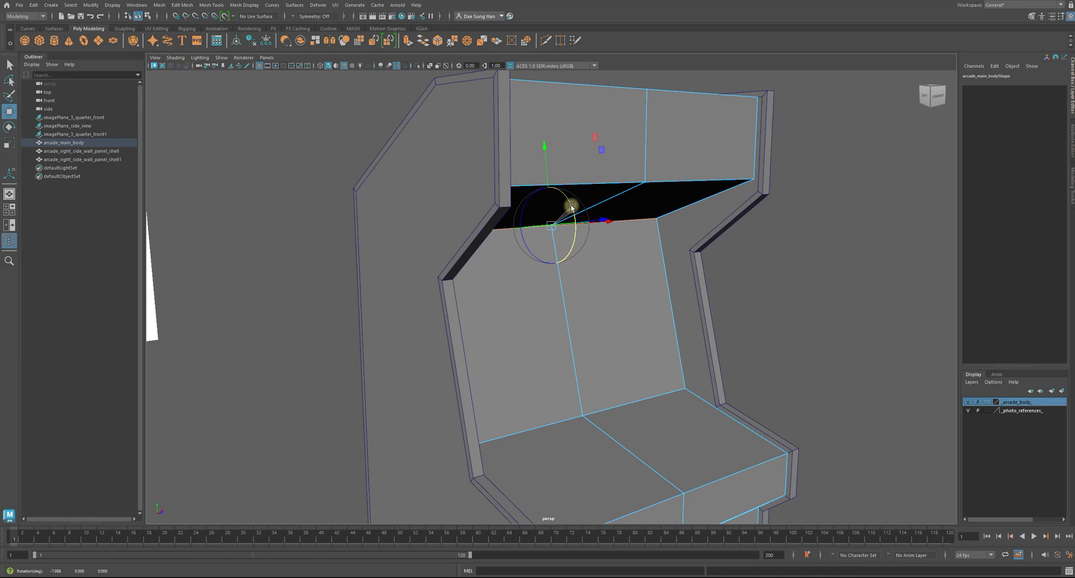
left_click_drag(668, 252, 706, 249, "alt")
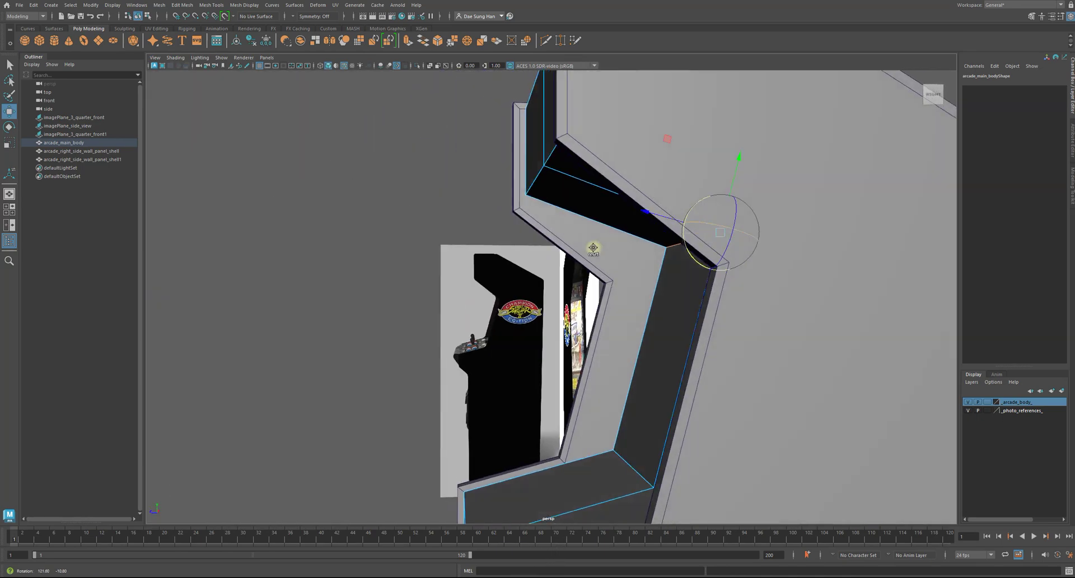
key("space")
key("space")
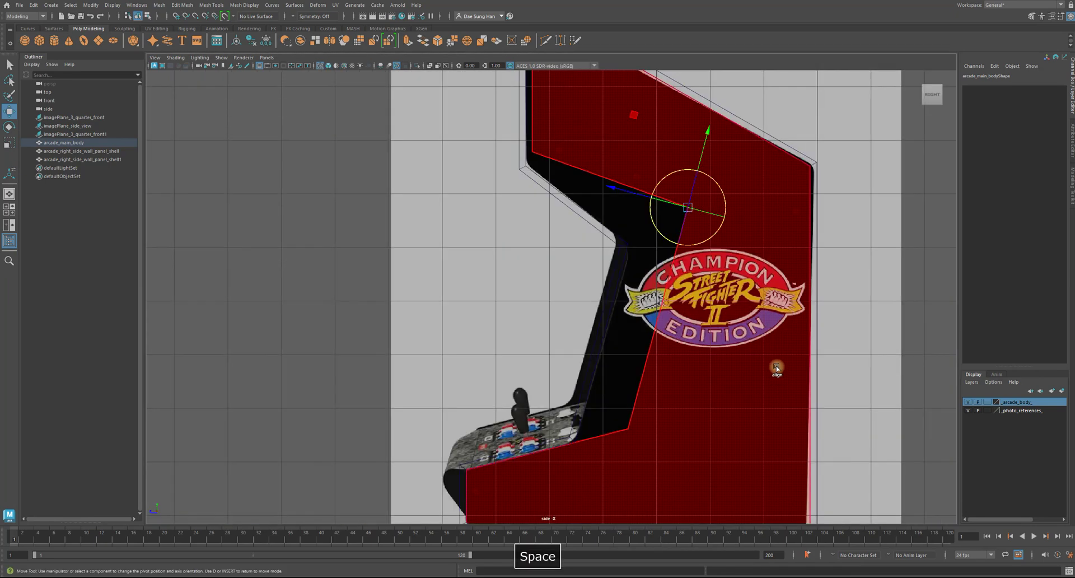
middle_click_drag(723, 239, 594, 313, "alt")
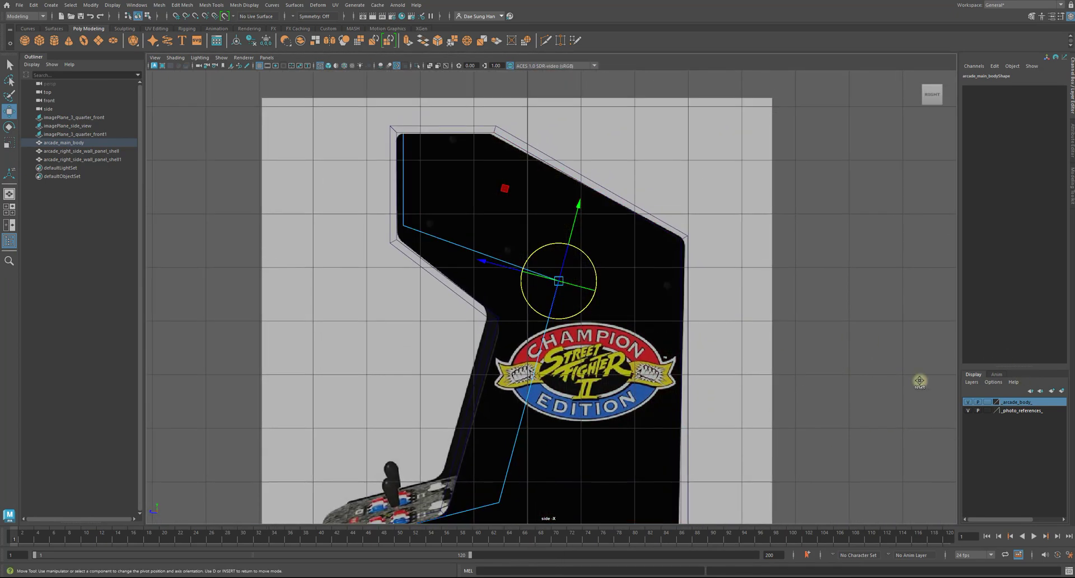
left_click(968, 411)
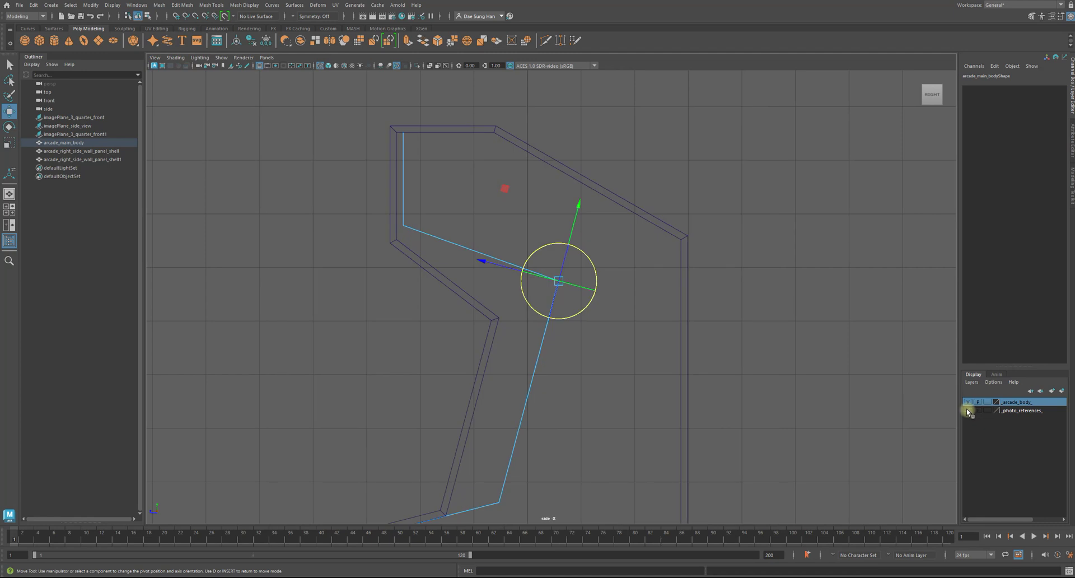
left_click_drag(636, 237, 645, 185, "alt")
right_click_drag(569, 205, 592, 199, "alt")
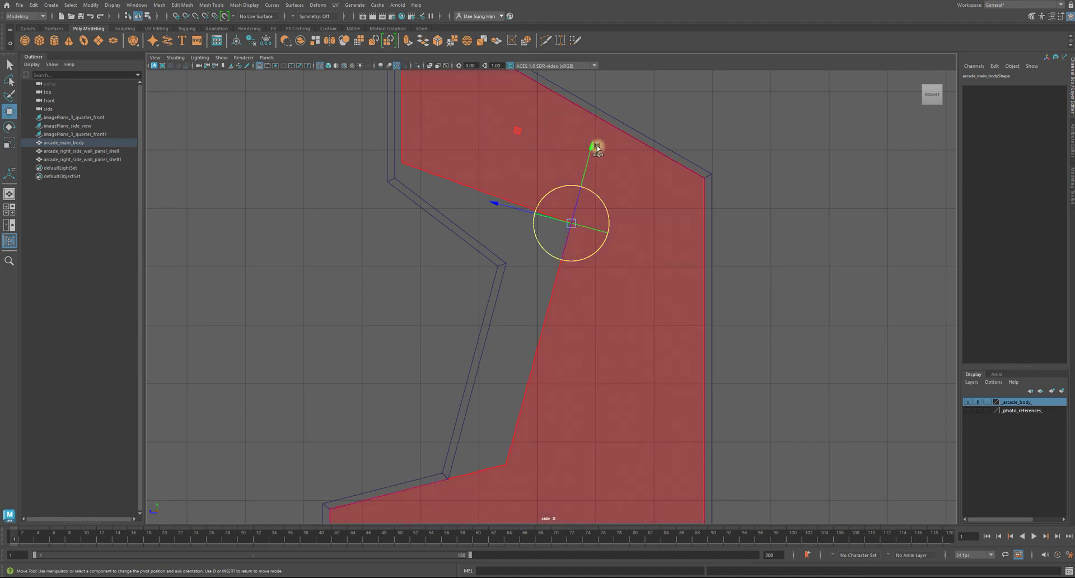
Step: Move the screen's top edges upward along the screen's slope in the side view, and clear the selection in perspective
right_click_drag(867, 185, 1068, 355, "alt")
middle_click_drag(662, 292, 681, 218, "alt")
right_click_drag(681, 218, 835, 331, "alt")
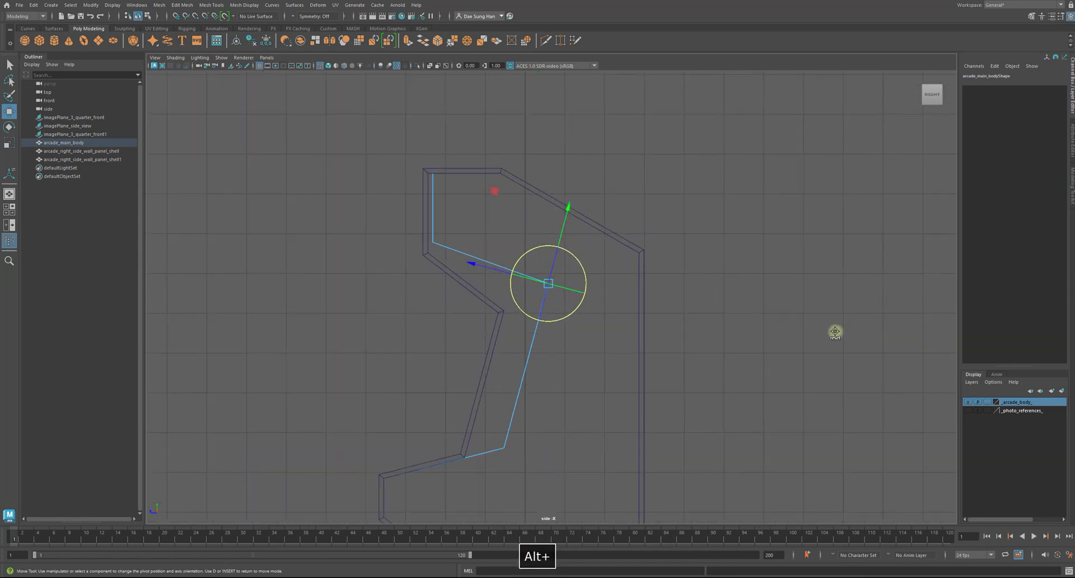
right_click_drag(591, 190, 525, 334, "alt")
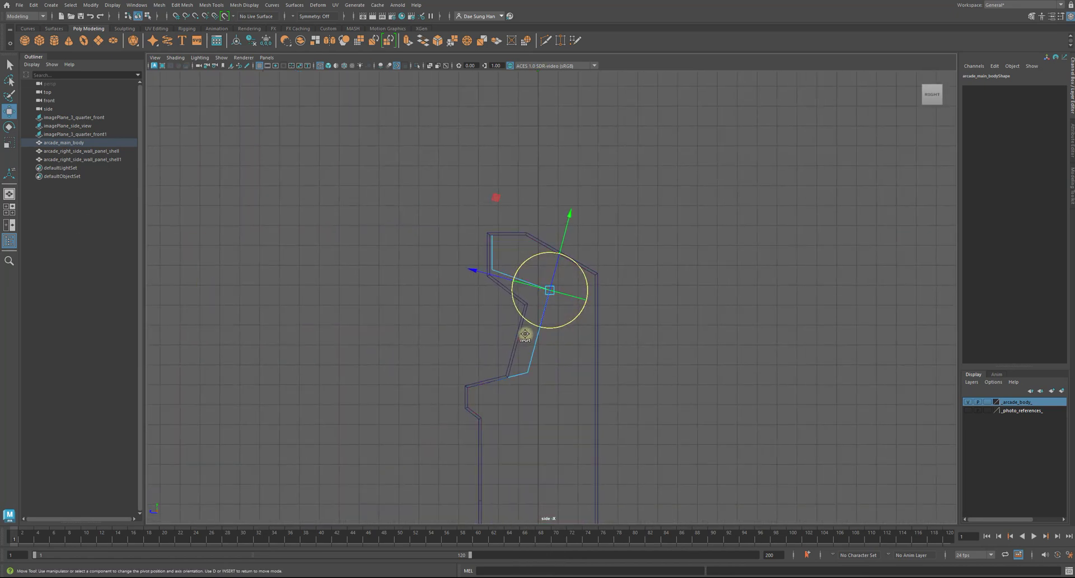
right_click_drag(562, 230, 801, 262, "alt")
key("w")
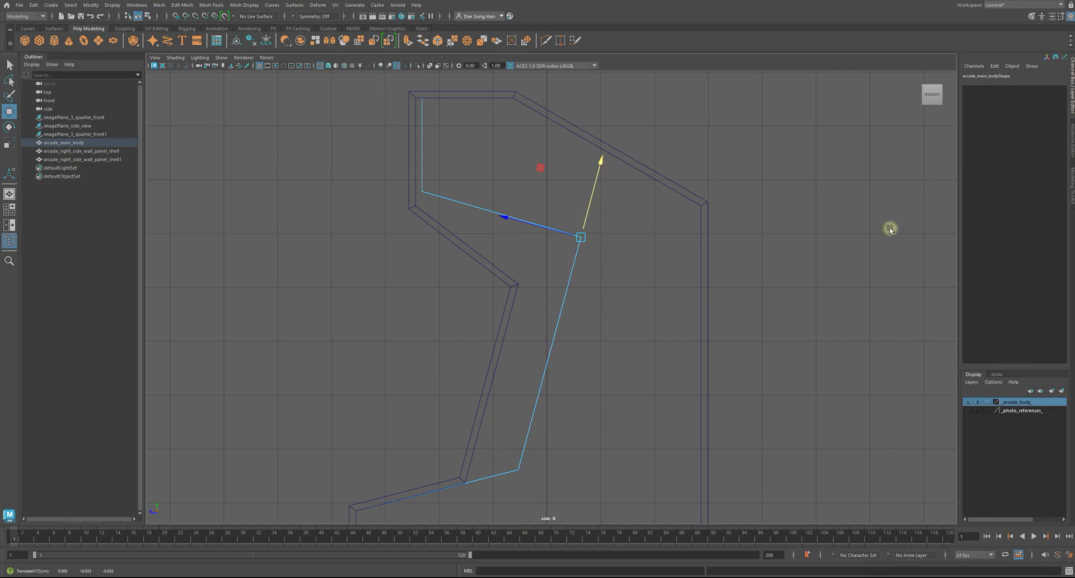
key("space")
key("space")
left_click_drag(546, 182, 691, 197, "alt")
right_click_drag(691, 197, 640, 207, "alt")
left_click_drag(640, 207, 679, 220, "alt")
left_click(679, 221)
left_click_drag(696, 132, 583, 239, "alt")
Step: Show the photo references layer again and return to the full perspective view
key("space")
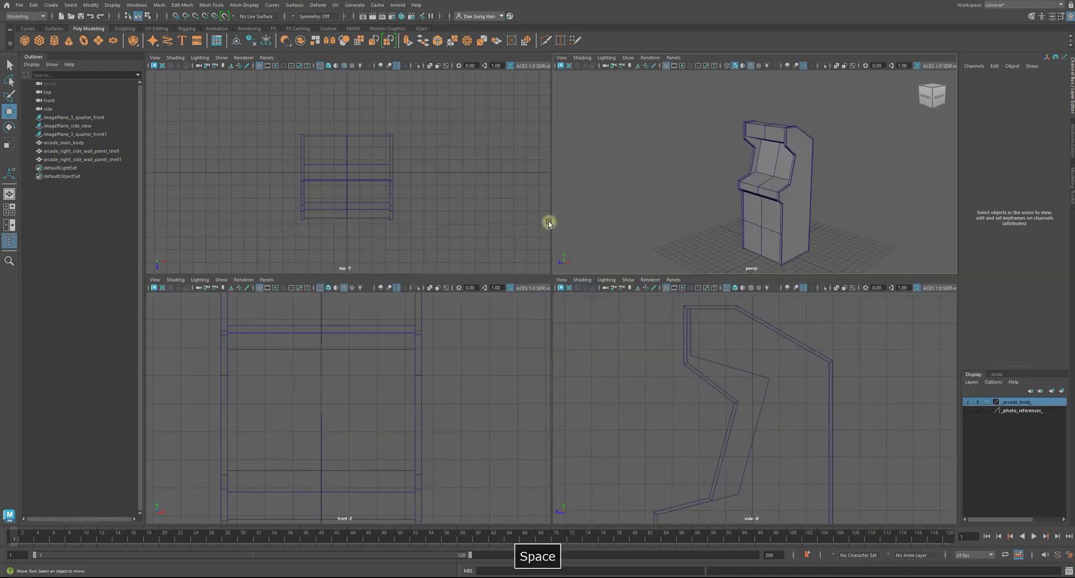
left_click(968, 411)
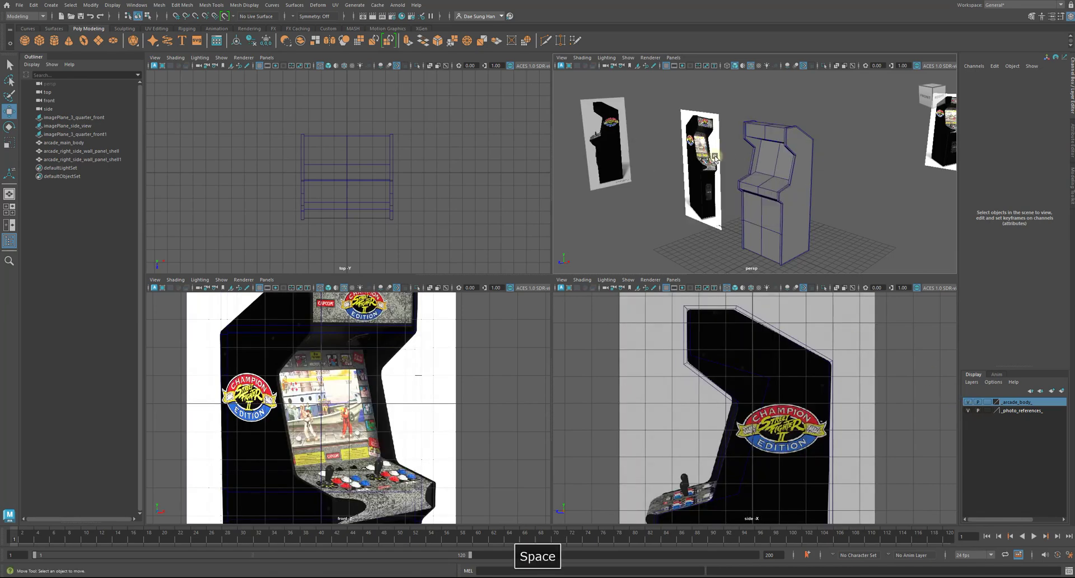
key("space")
Step: Compare the marquee and its underside on the model with a close view of the three-quarter photo
left_click_drag(396, 235, 487, 231, "alt")
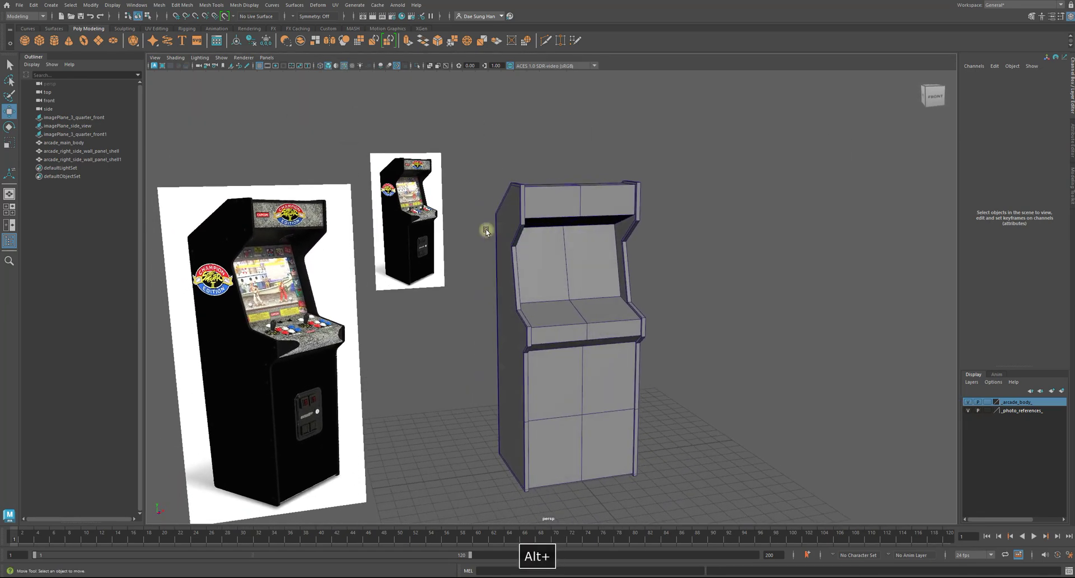
right_click_drag(486, 230, 519, 213, "alt")
left_click_drag(226, 166, 801, 249, "alt")
right_click_drag(801, 250, 883, 258, "alt")
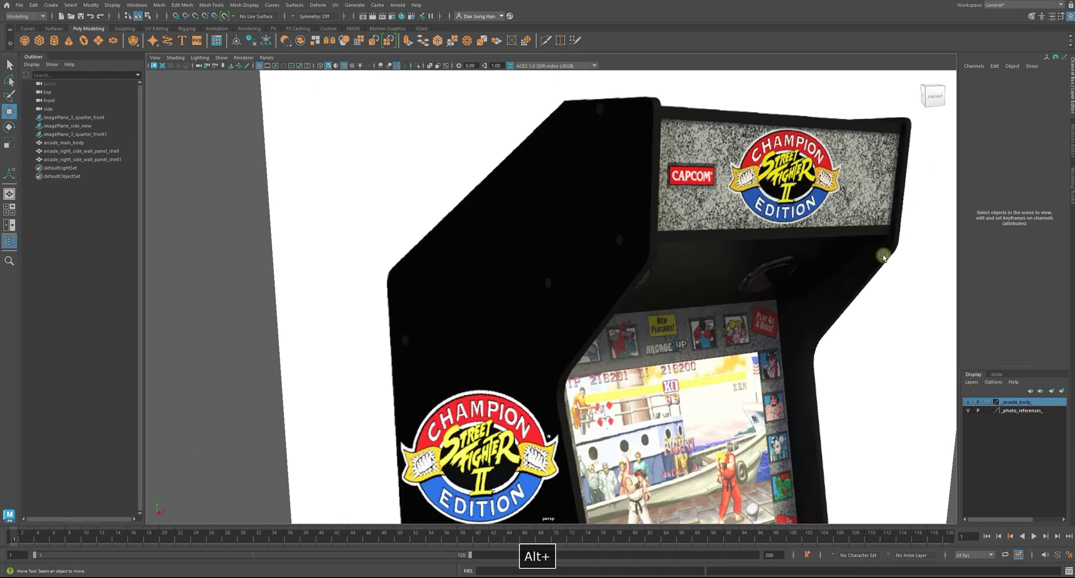
right_click_drag(759, 122, 608, 132, "alt")
middle_click_drag(845, 152, 545, 171, "alt")
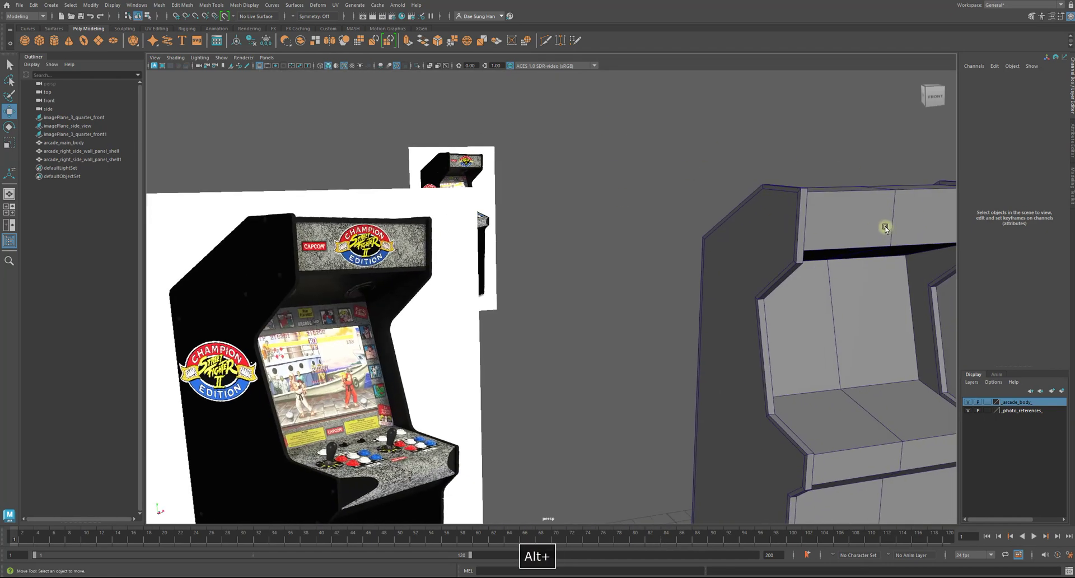
middle_click_drag(885, 226, 629, 264, "alt")
left_click_drag(629, 264, 576, 261, "alt")
middle_click_drag(583, 262, 644, 163, "alt")
left_click_drag(644, 162, 703, 168, "alt")
middle_click_drag(705, 170, 582, 290, "alt")
right_click_drag(583, 289, 650, 254, "alt")
left_click(630, 178)
right_click(632, 181)
right_click_drag(631, 200, 583, 206)
left_click(625, 152)
left_click(499, 187, "shift")
left_click_drag(582, 206, 554, 161, "alt")
left_click(829, 262)
Step: Examine the control panel's shape in the side and three-quarter photos, and compare it with the cabinet model
left_click_drag(576, 197, 704, 227, "alt")
left_click_drag(402, 248, 533, 278, "alt")
right_click_drag(532, 278, 498, 283, "alt")
middle_click_drag(559, 303, 587, 228, "alt")
left_click_drag(587, 235, 593, 230, "alt")
middle_click_drag(596, 300, 606, 241, "alt")
left_click_drag(610, 251, 587, 246, "alt")
right_click_drag(588, 247, 818, 336, "alt")
left_click_drag(801, 323, 457, 261, "alt")
right_click_drag(442, 247, 519, 222, "alt")
left_click_drag(518, 221, 348, 177, "alt")
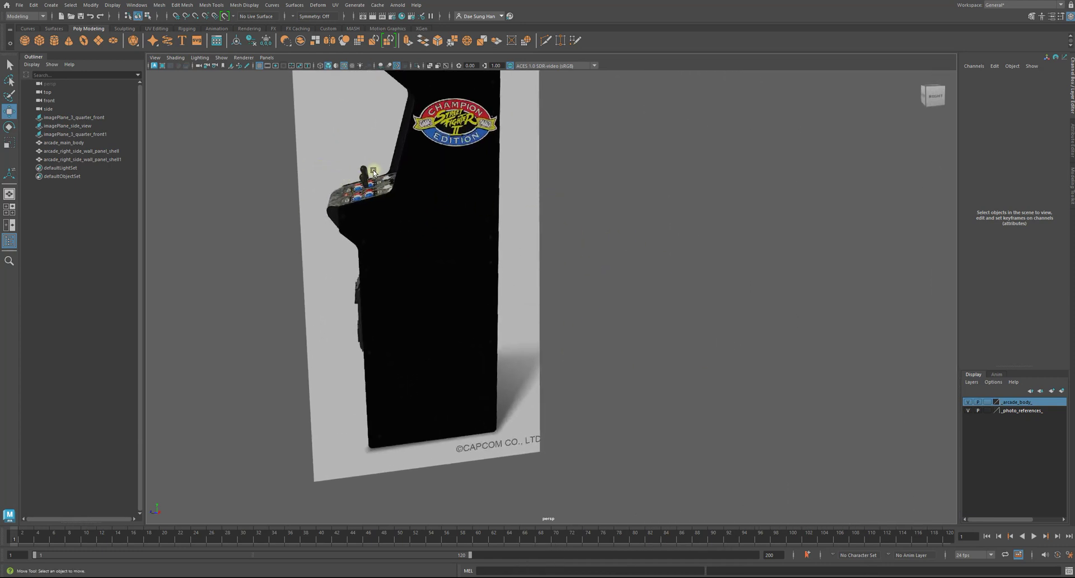
left_click_drag(361, 171, 537, 250, "alt")
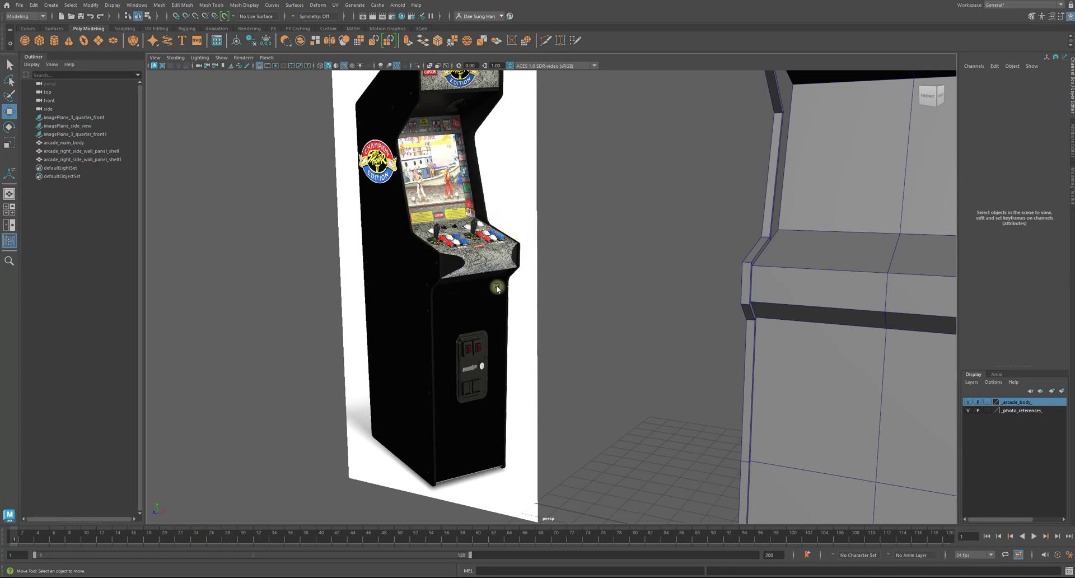
right_click_drag(497, 288, 381, 269, "alt")
left_click_drag(380, 268, 579, 281, "alt")
middle_click_drag(578, 281, 478, 245, "alt")
right_click_drag(478, 244, 754, 318, "alt")
left_click_drag(632, 252, 701, 258, "alt")
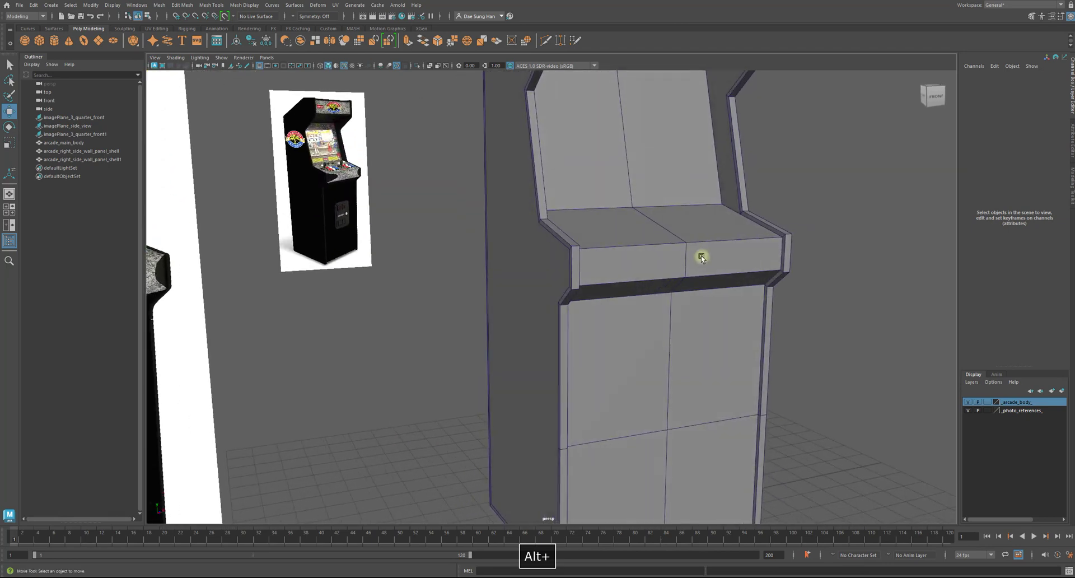
Step: Select both top faces of the main body's control panel in face mode
right_click_drag(702, 257, 707, 318, "alt")
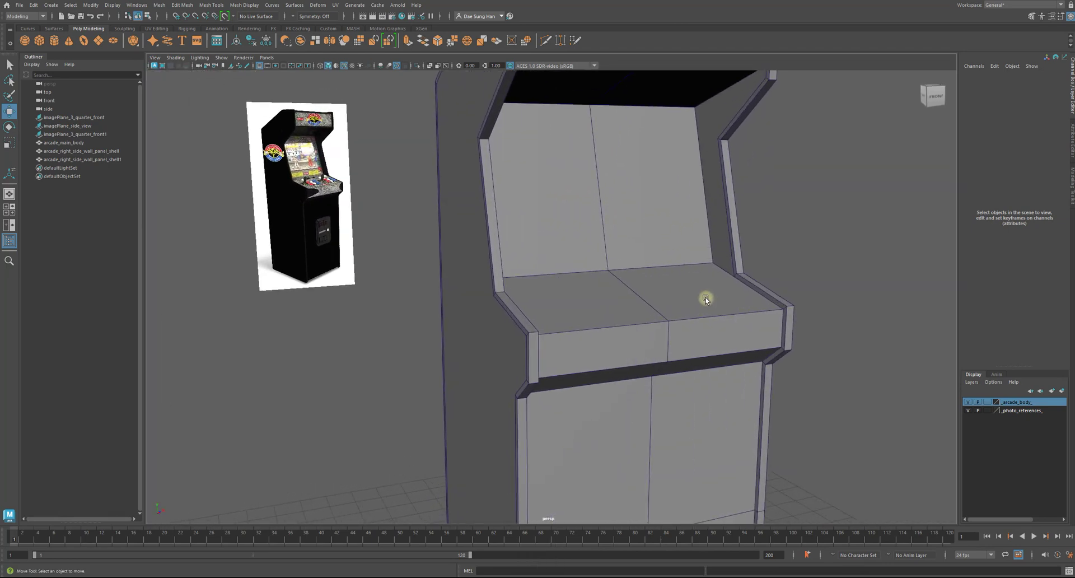
left_click(707, 295)
right_click(697, 258)
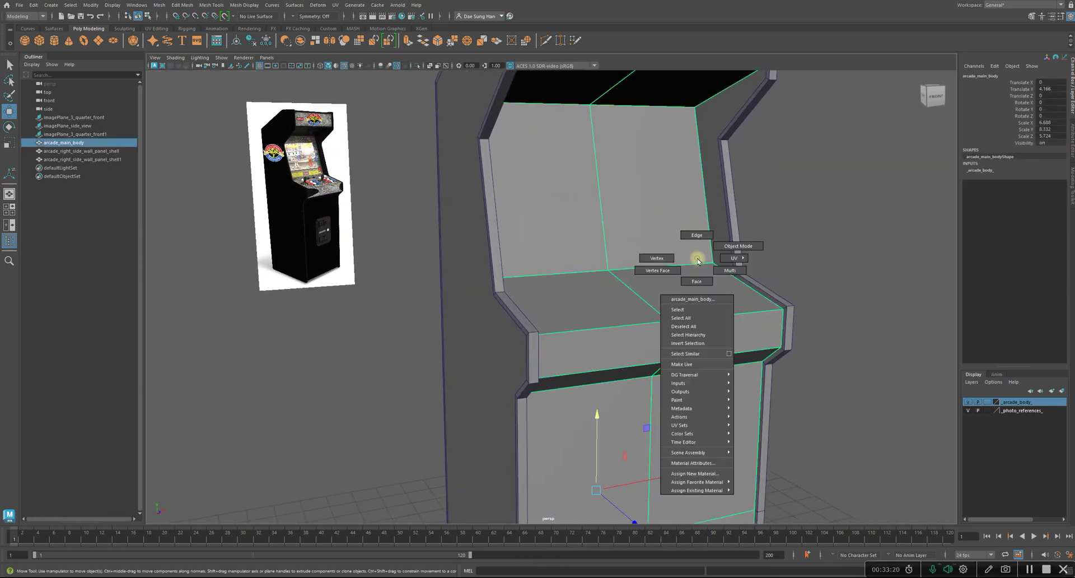
right_click_drag(699, 279, 699, 281)
left_click(703, 281)
left_click(597, 291, "shift")
mouse_move(733, 297)
left_mouse_down("alt")
mouse_move(773, 312)
mouse_move(730, 296)
left_mouse_up("alt")
Step: Examine the selected control panel faces in the side view, with the photo reference shown and hidden
key("space")
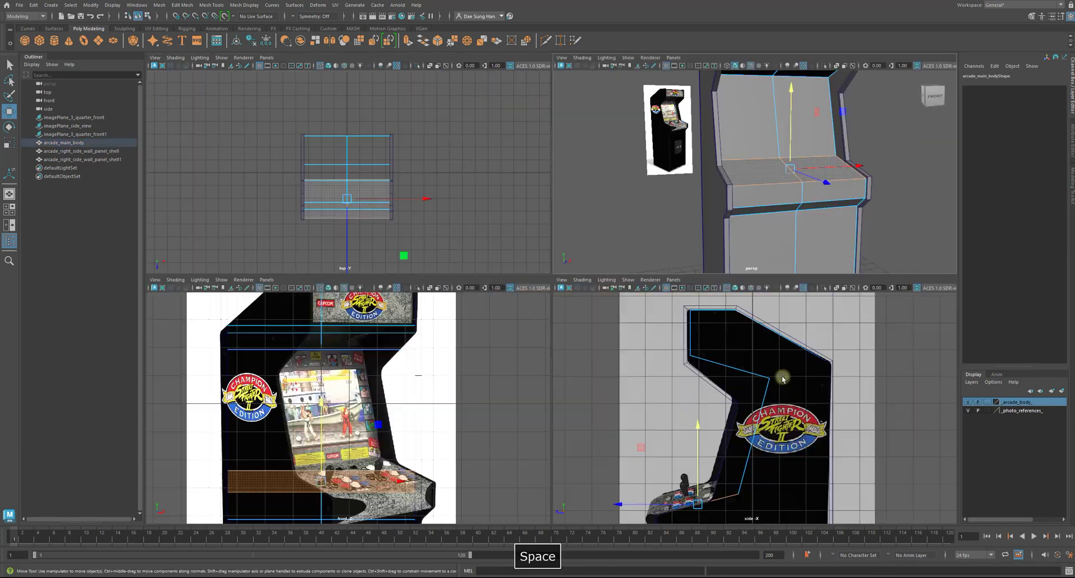
key("space")
middle_click_drag(498, 342, 677, 213, "alt")
right_click_drag(677, 212, 708, 363, "alt")
middle_click_drag(545, 288, 484, 199, "alt")
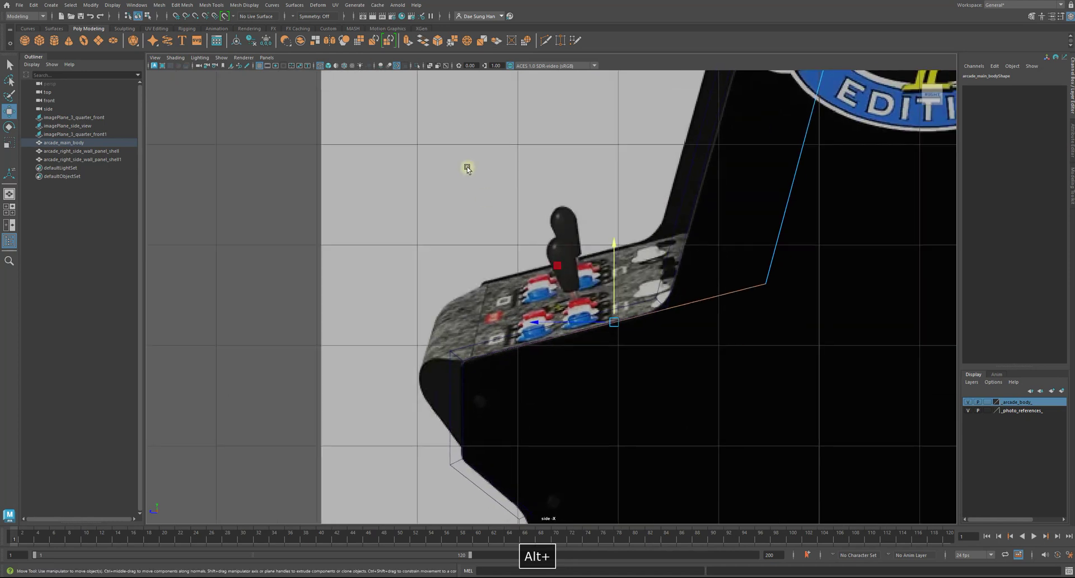
right_click_drag(484, 200, 700, 291, "alt")
middle_click_drag(700, 291, 630, 252, "alt")
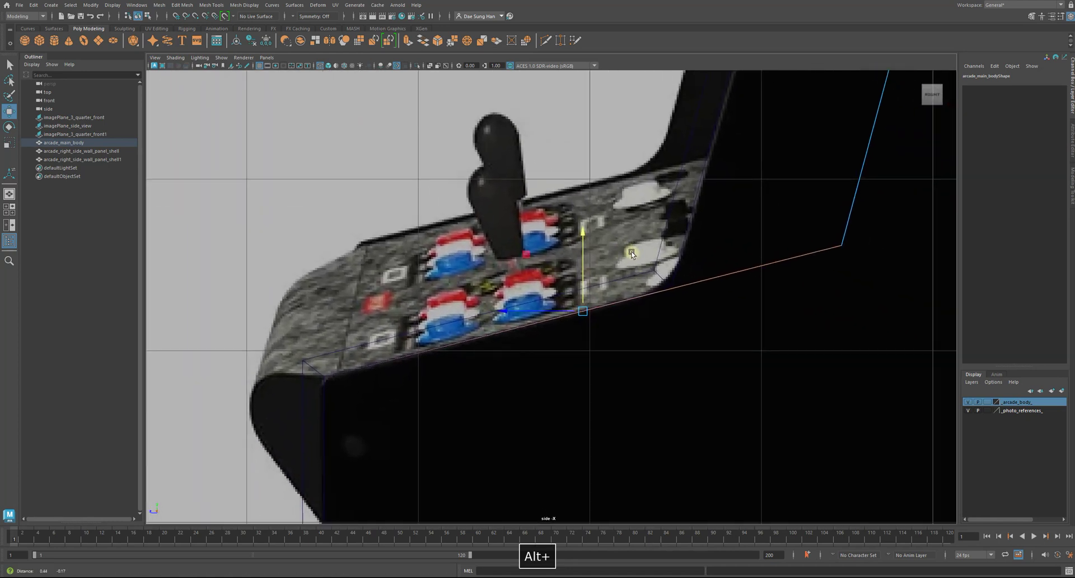
left_click(967, 410)
middle_click_drag(731, 319, 755, 318, "alt")
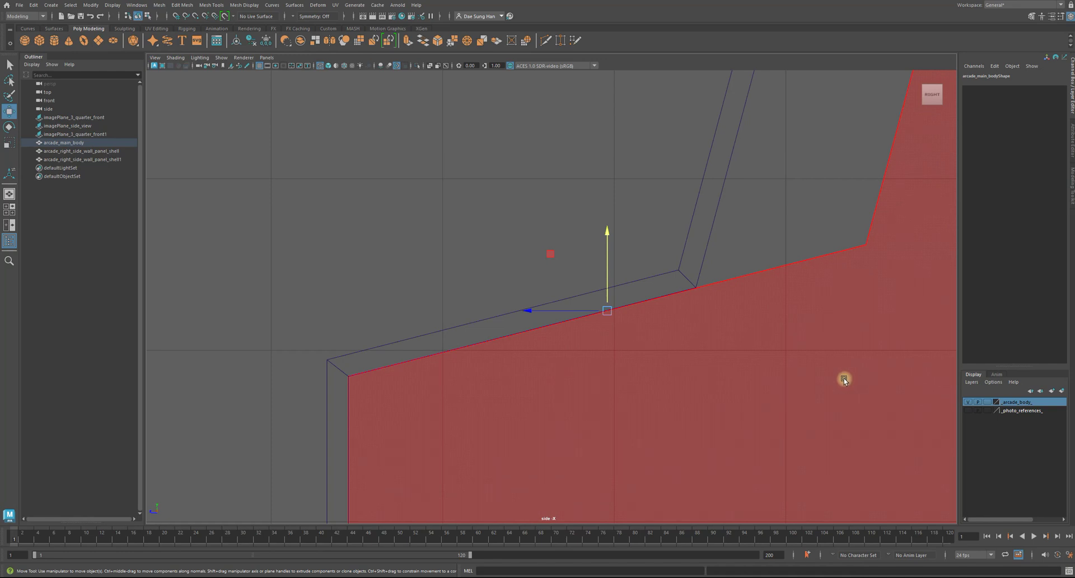
key("space")
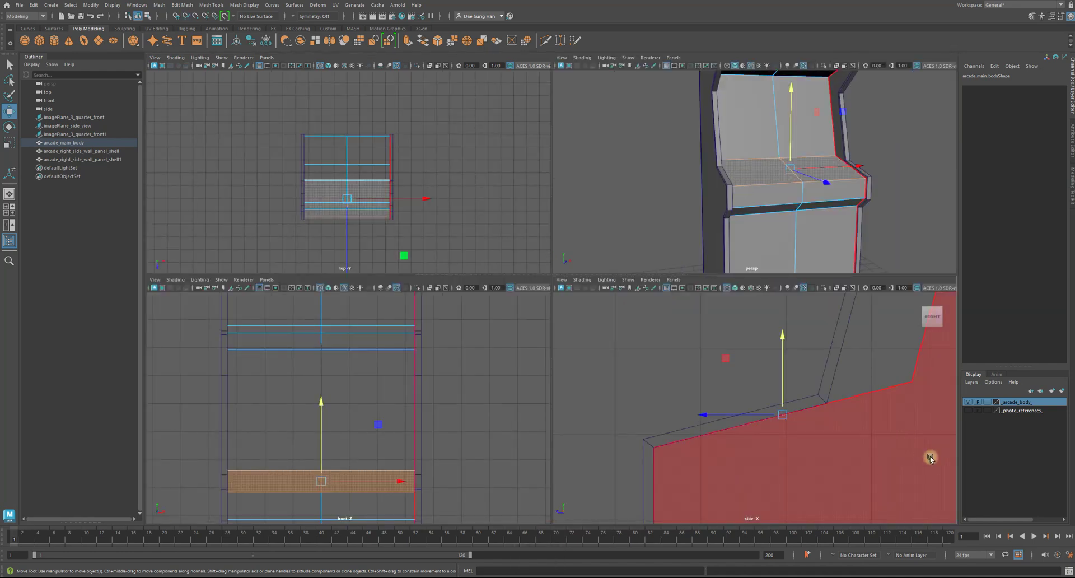
Step: Show the photo references again and examine the control panel's surface and side borders in the front-view photo
left_click(968, 411)
right_click_drag(354, 463, 428, 452, "alt")
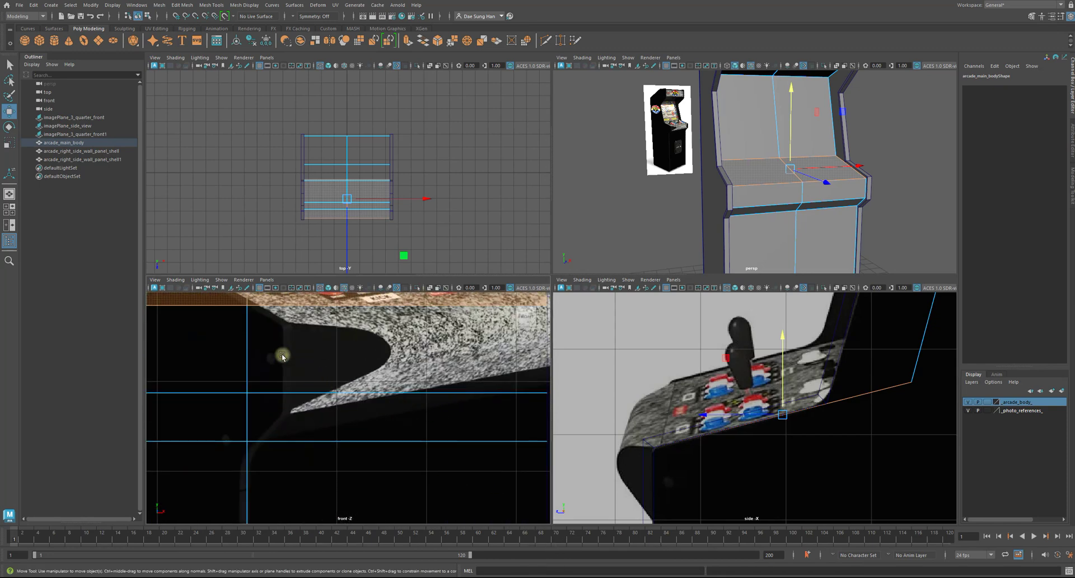
middle_click_drag(268, 364, 209, 425, "alt")
middle_click_drag(417, 400, 279, 426, "alt")
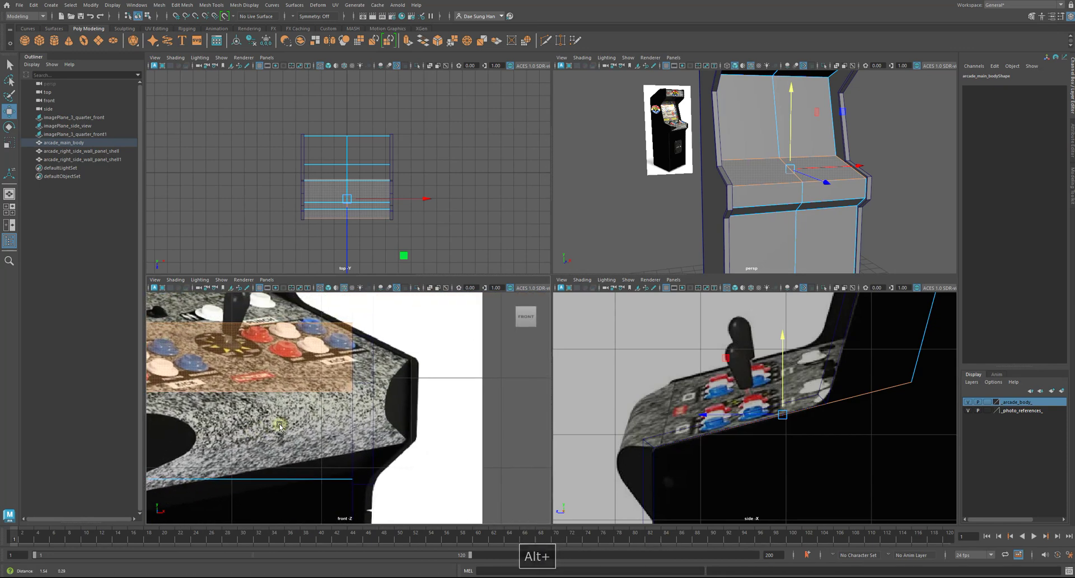
middle_click_drag(306, 318, 325, 370, "alt")
middle_click_drag(446, 379, 377, 337, "alt")
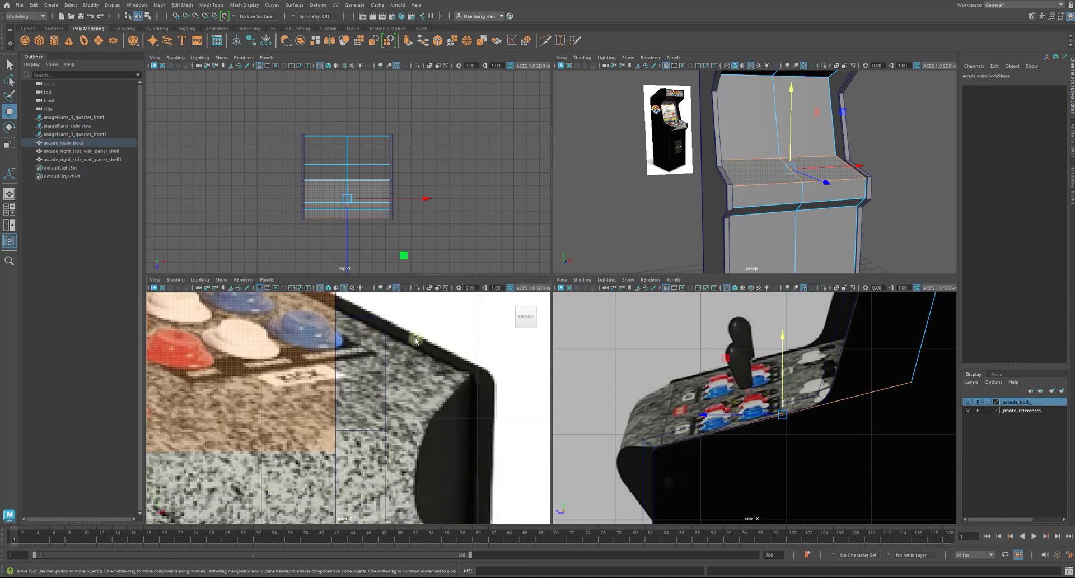
middle_click_drag(437, 364, 611, 483, "alt")
left_click_drag(868, 159, 758, 168, "alt")
right_click_drag(757, 168, 827, 186, "alt")
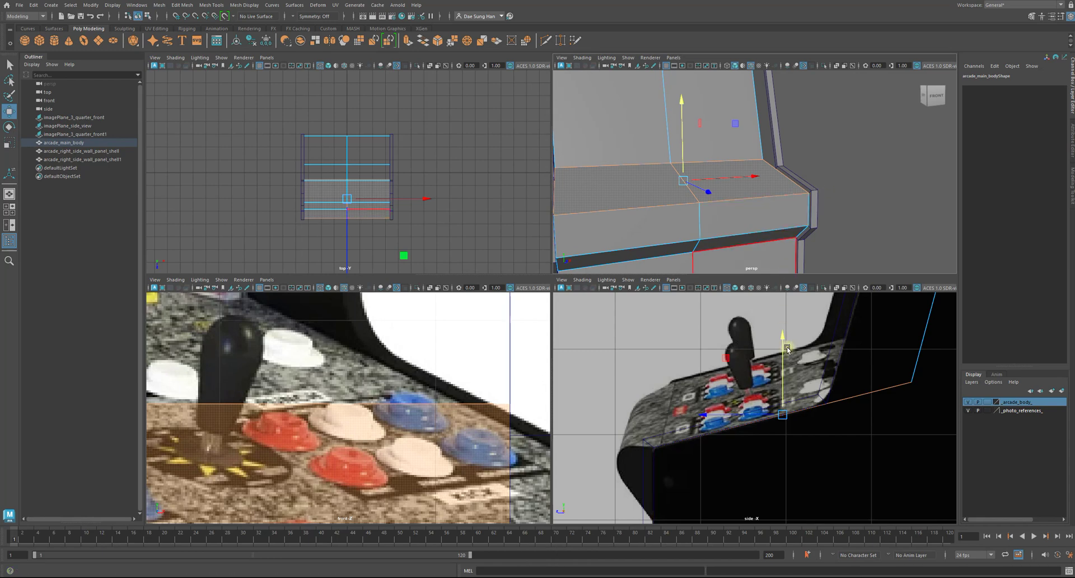
Step: Hide the photo references and raise the control panel's top faces toward the side wall's outer edge in the side view
key("space")
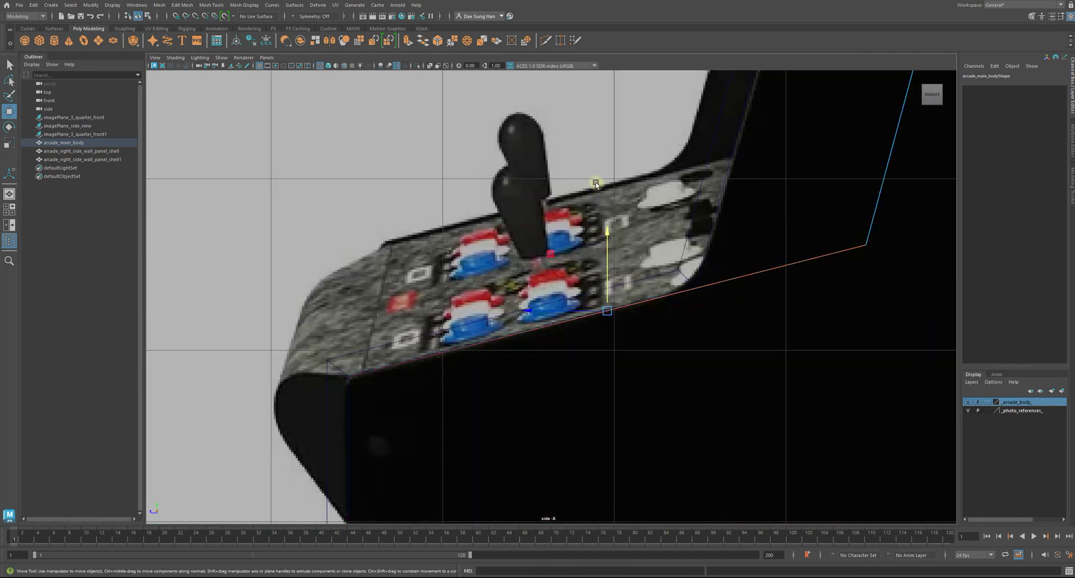
key("space")
key("space")
left_click(968, 410)
left_click_drag(607, 233, 601, 212)
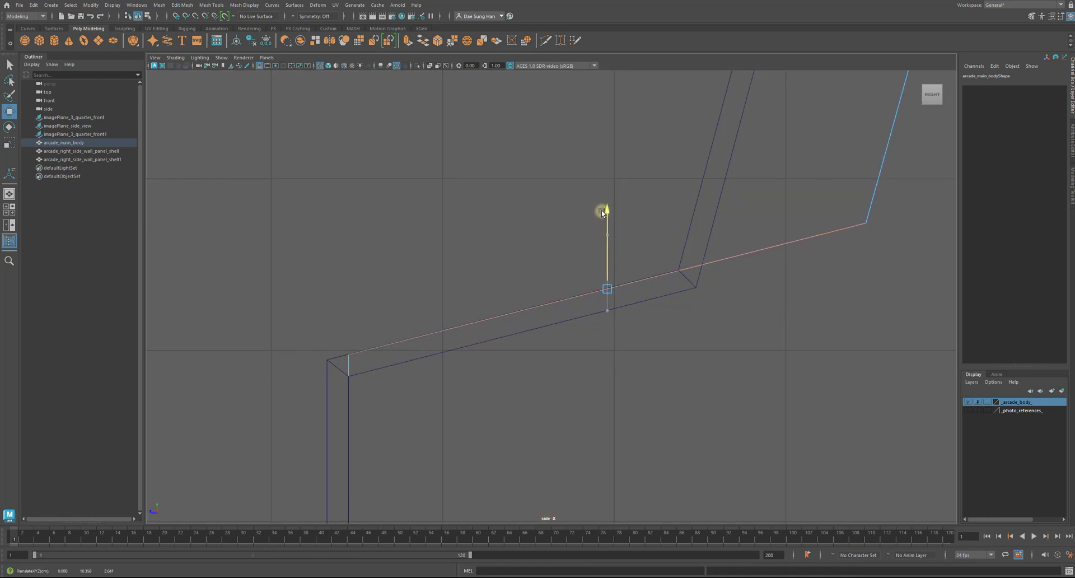
left_click_drag(601, 212, 601, 212)
right_click_drag(456, 213, 727, 252, "alt")
Step: Clear the selection and inspect the raised control panel between the side walls from both sides in perspective
key("space")
key("space")
left_click_drag(648, 214, 512, 227, "alt")
right_click_drag(512, 227, 570, 242, "alt")
left_click_drag(413, 200, 612, 243)
left_click_drag(441, 193, 442, 193)
left_click(801, 182)
left_click_drag(801, 182, 537, 247, "alt")
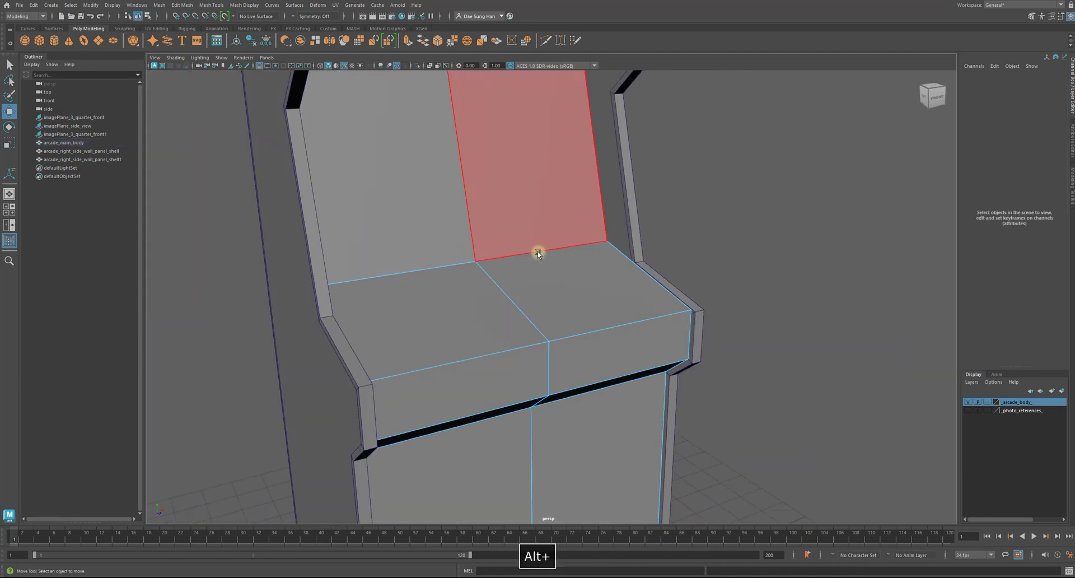
right_click_drag(811, 230, 662, 269, "alt")
left_click_drag(661, 269, 463, 266, "alt")
right_click_drag(466, 269, 686, 299, "alt")
left_click_drag(686, 298, 679, 274, "alt")
Step: Show the photo references and compare the cabinet's control panel with the three-quarter photo in perspective
key("space")
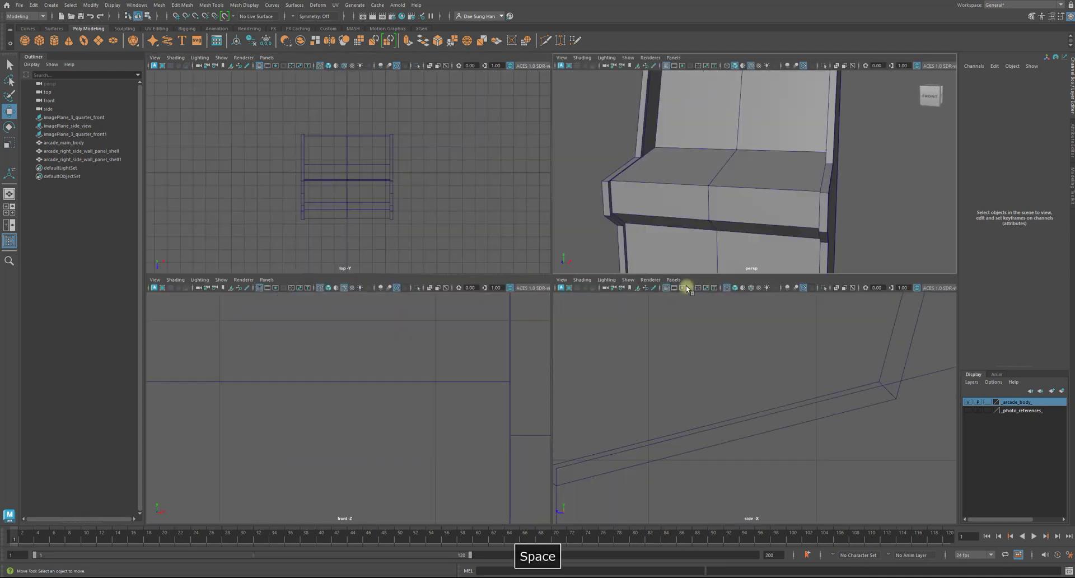
left_click(967, 410)
key("space")
right_click_drag(761, 212, 473, 224, "alt")
mouse_move(473, 224)
left_mouse_down("alt")
mouse_move(307, 218)
mouse_move(509, 220)
mouse_move(454, 224)
left_mouse_up("alt")
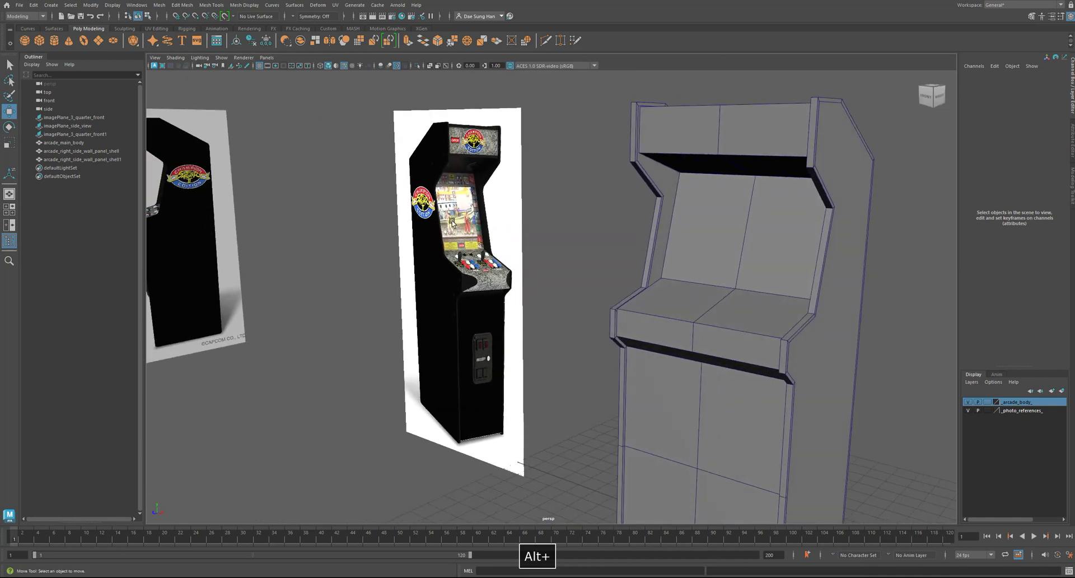
right_click_drag(454, 224, 589, 251, "alt")
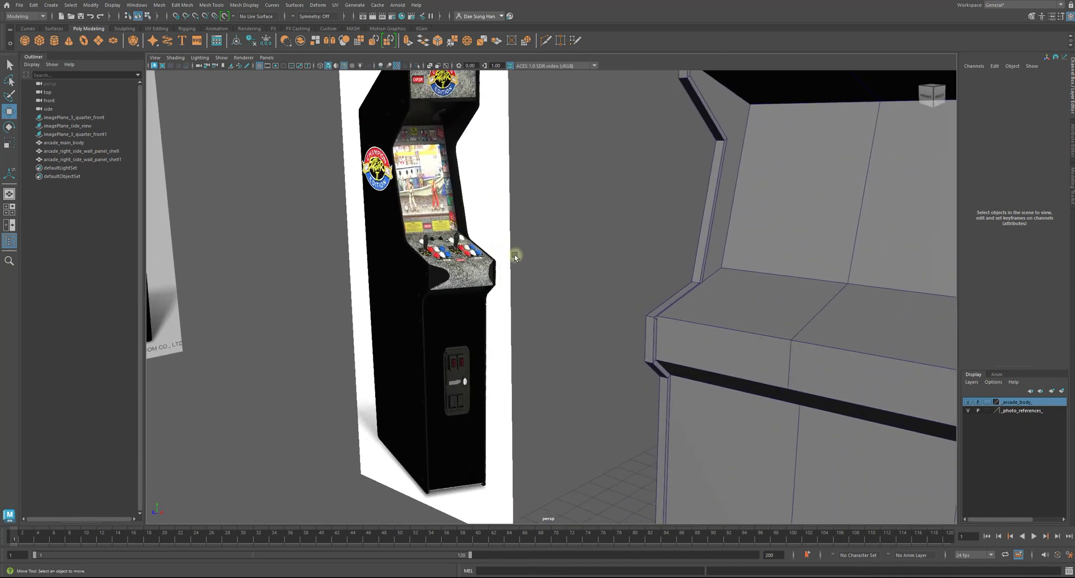
Step: Undo back to the control panel's face selection and check the faces against the side wall profile in the side view
key("z")
key("z")
key("z")
middle_click_drag(822, 297, 595, 259, "alt")
key("z")
left_click_drag(468, 276, 746, 196, "alt")
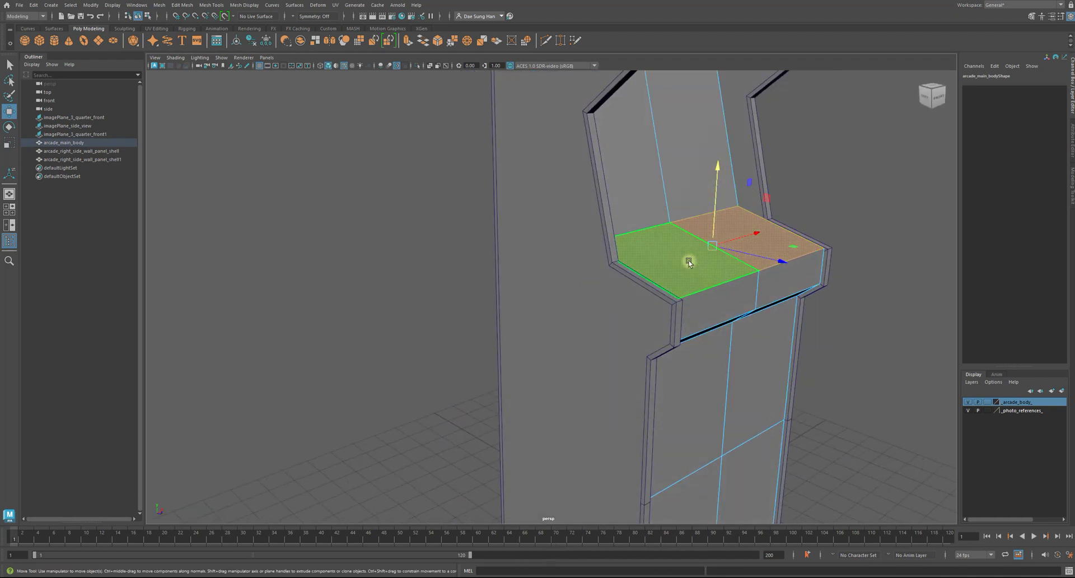
key("space")
key("space")
right_click_drag(739, 410, 607, 534, "alt")
right_click_drag(384, 237, 689, 317, "alt")
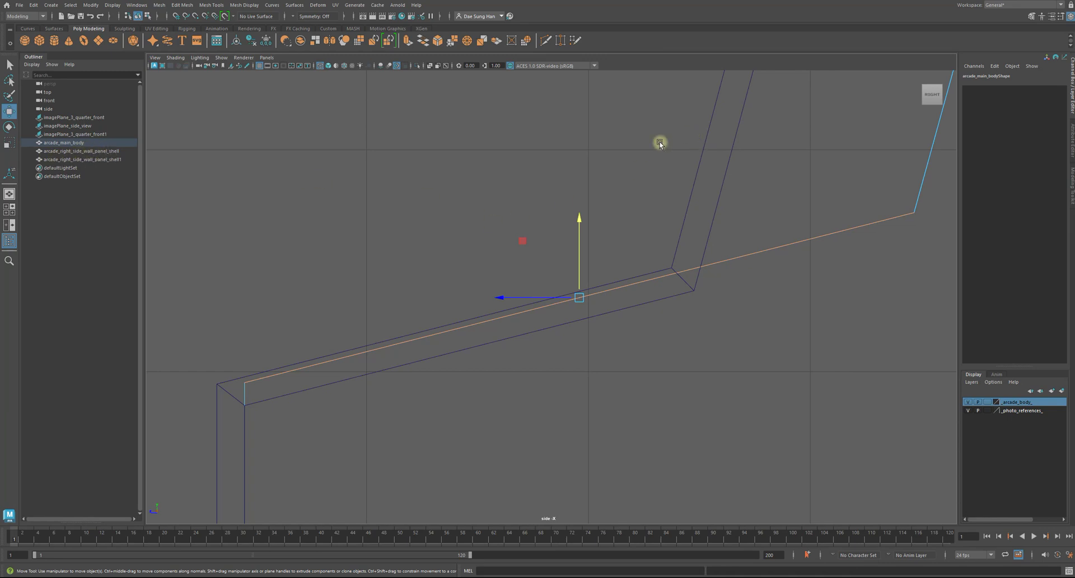
right_click_drag(752, 191, 780, 249, "alt")
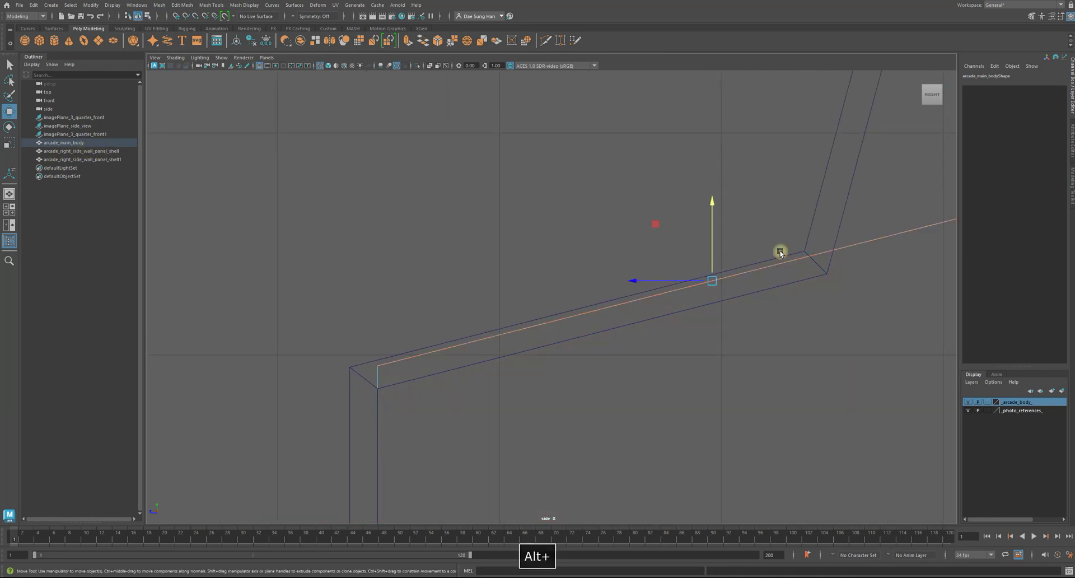
key("space")
left_click_drag(748, 172, 705, 179, "alt")
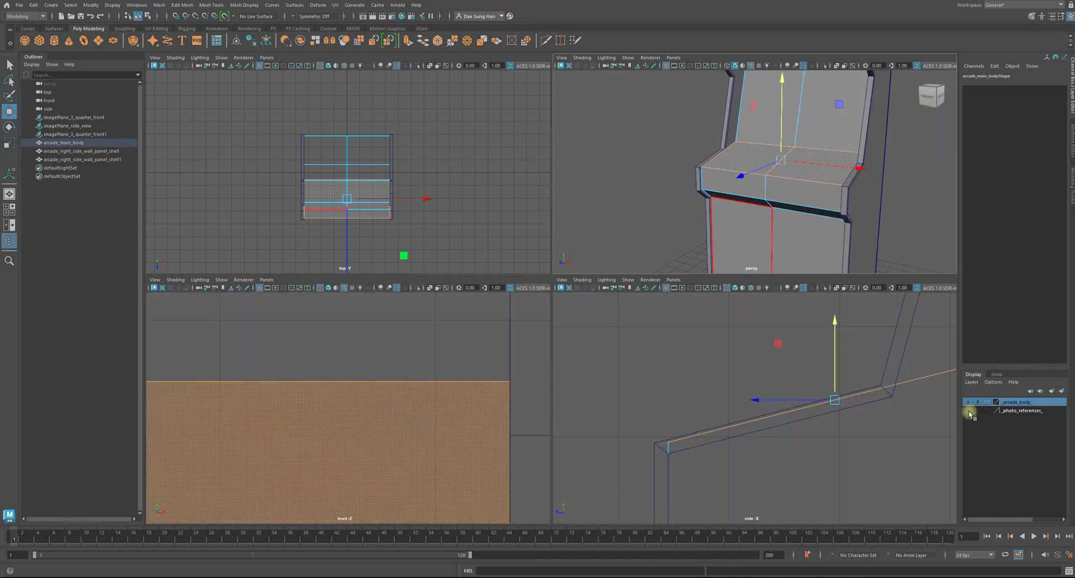
Step: Show the photo references layer, return the main body to object mode and clear the selection in perspective
left_click(968, 410)
key("space")
left_click(911, 328)
right_click_drag(544, 277, 721, 144)
left_click(411, 214)
left_click_drag(656, 267, 529, 227, "alt")
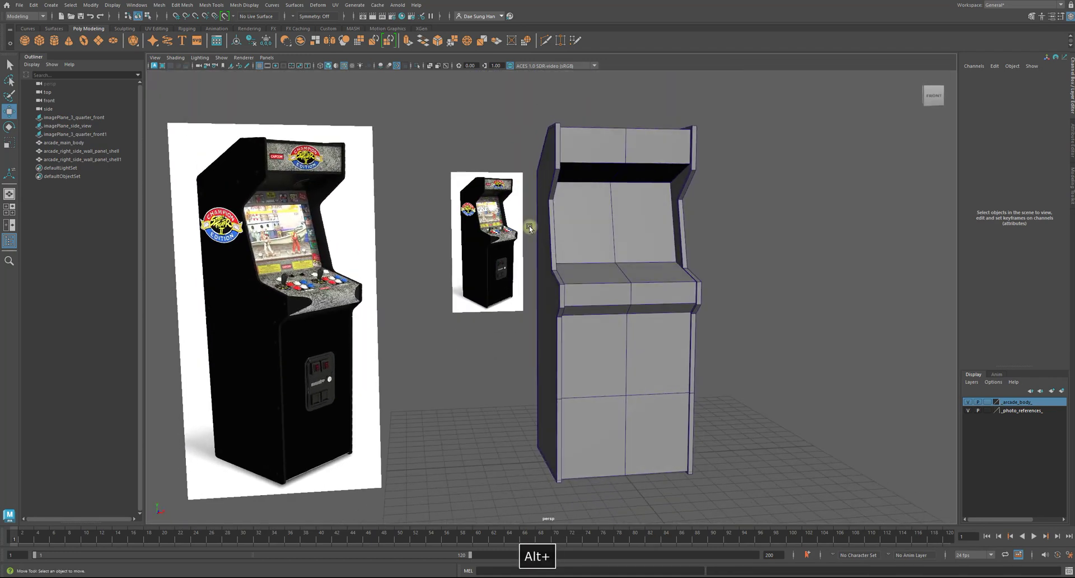
Step: Select the two bottom front edges of the marquee on the main body and move them slightly down
right_click_drag(503, 205, 616, 221, "alt")
left_click_drag(632, 224, 865, 295, "alt")
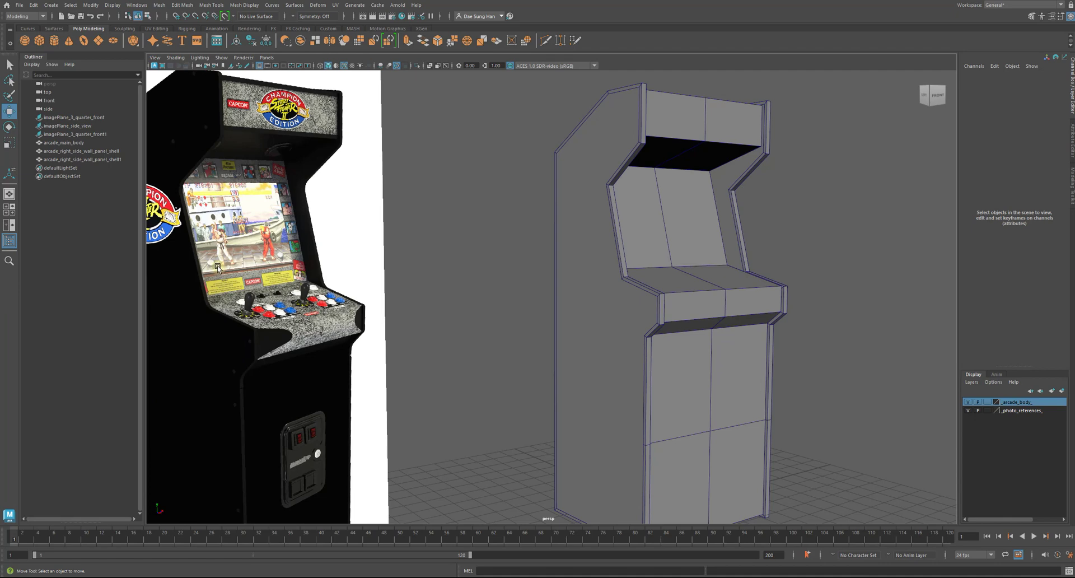
right_click_drag(733, 151, 622, 192, "alt")
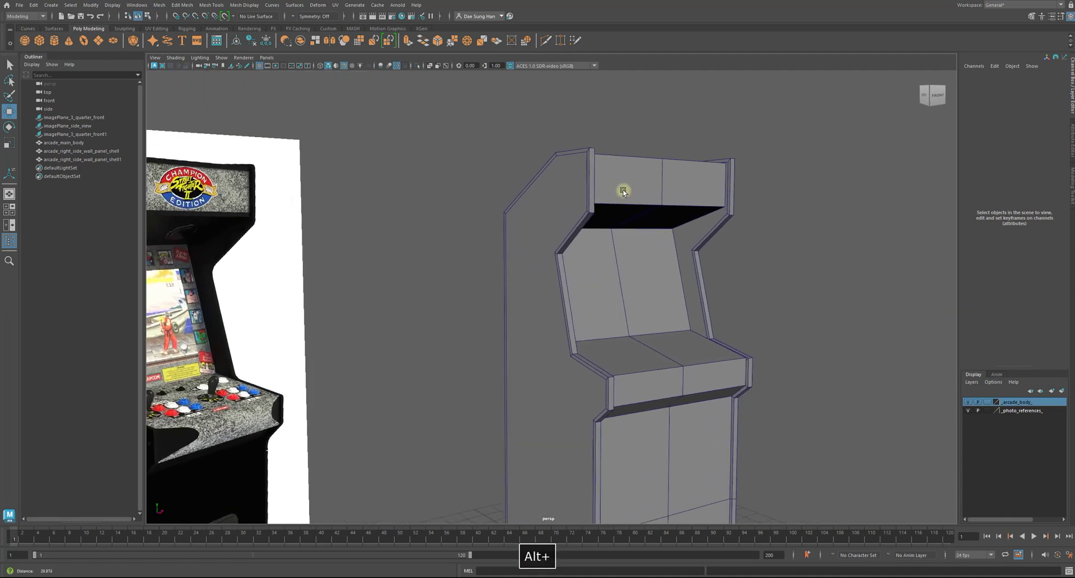
middle_click_drag(478, 201, 254, 202, "alt")
right_click_drag(271, 182, 458, 129, "alt")
left_click(459, 128)
middle_click_drag(400, 133, 507, 168, "alt")
right_click_drag(507, 168, 500, 137)
left_click(517, 195)
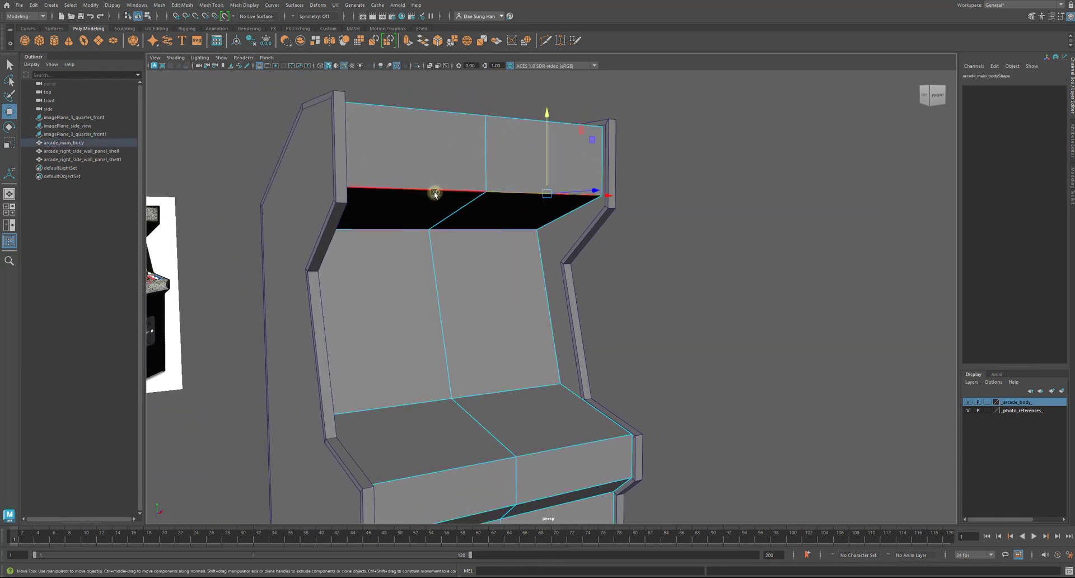
left_click(431, 191, "shift")
left_click_drag(489, 115, 485, 127, "shift")
Step: Compare the marquee's underside with the three-quarter photo and clear the edge selection
left_click_drag(600, 236, 693, 204, "alt")
right_click_drag(693, 203, 575, 211, "alt")
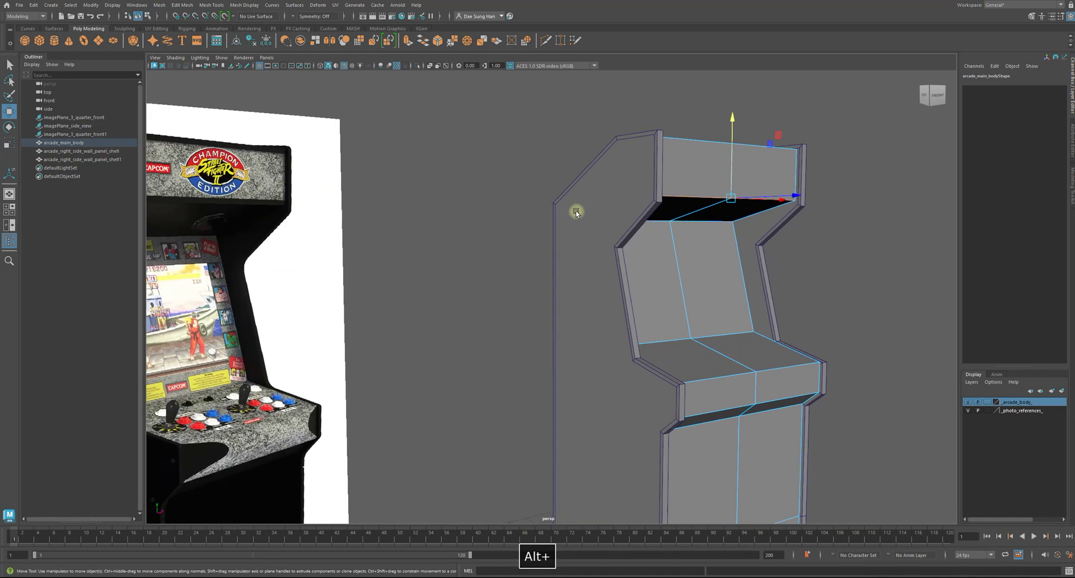
left_click_drag(289, 224, 434, 145, "alt")
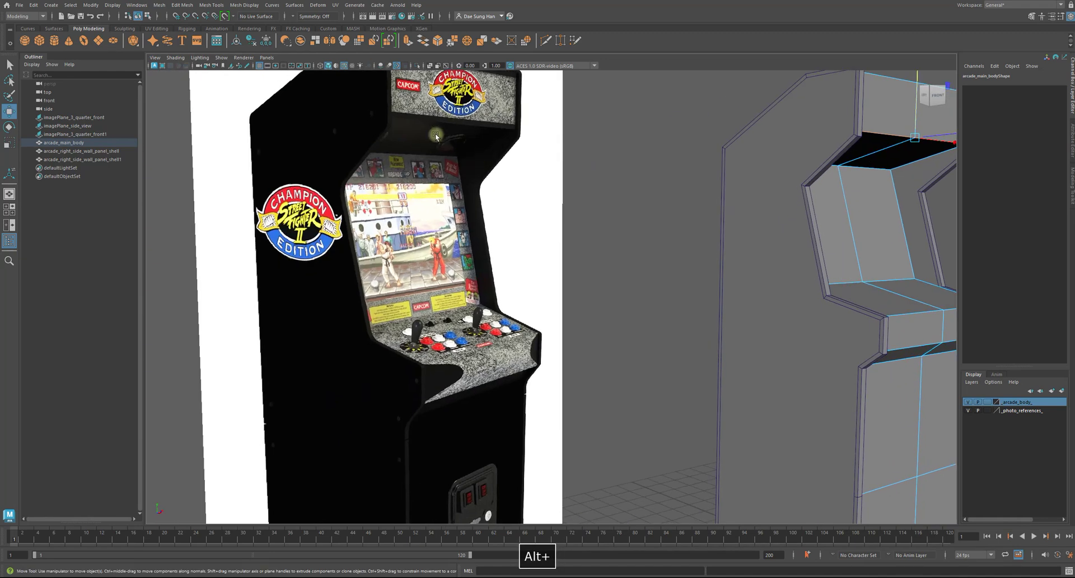
left_click_drag(600, 191, 771, 231, "alt")
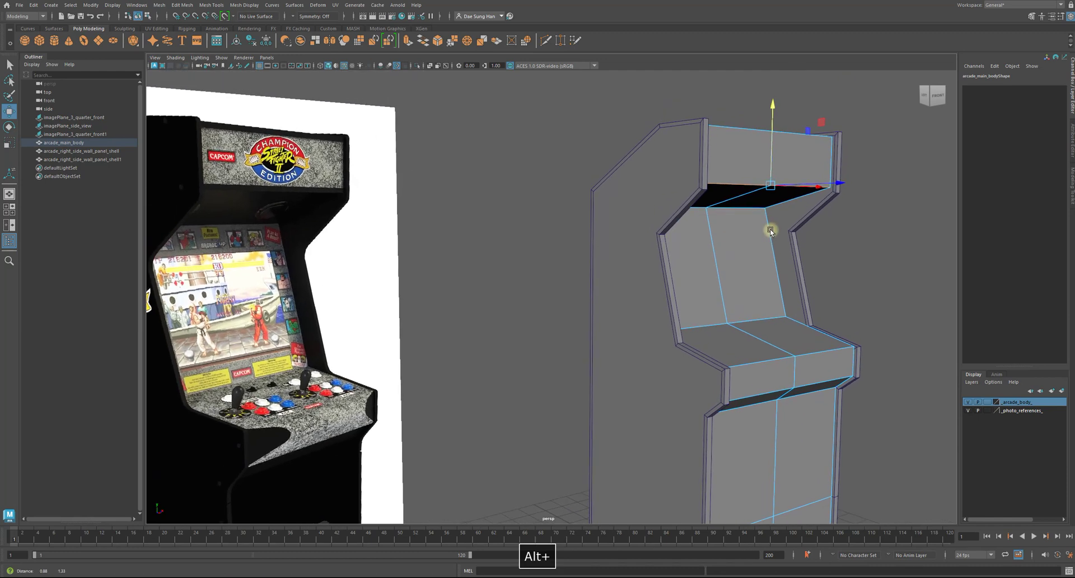
left_click(877, 245)
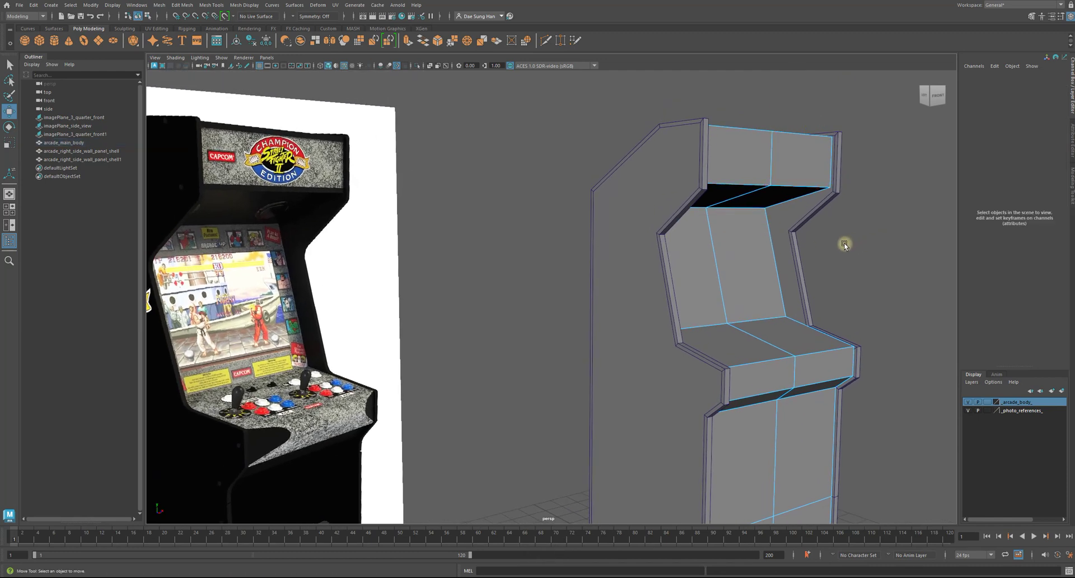
left_click_drag(613, 294, 684, 216, "alt")
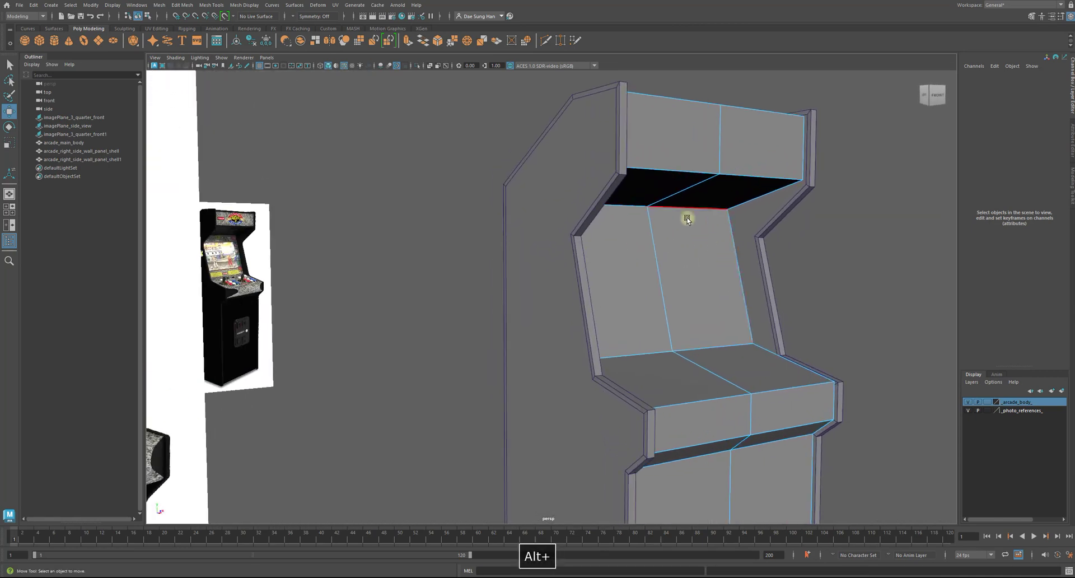
Step: Select the two screen faces and hide the photo references in the side view
left_click(692, 254)
left_click(621, 280, "shift")
left_click_drag(743, 297, 766, 305, "alt")
key("space")
key("space")
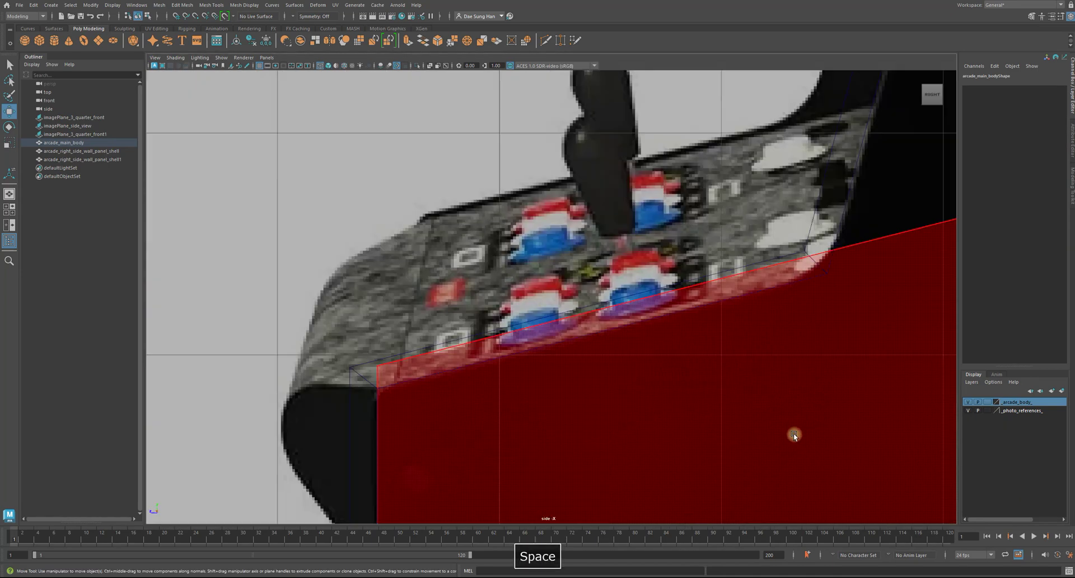
left_click(968, 410)
right_click_drag(850, 358, 724, 311, "alt")
Step: Rotate the pivot of the two selected screen faces in the side view so its axes align with the screen's slope
key("d")
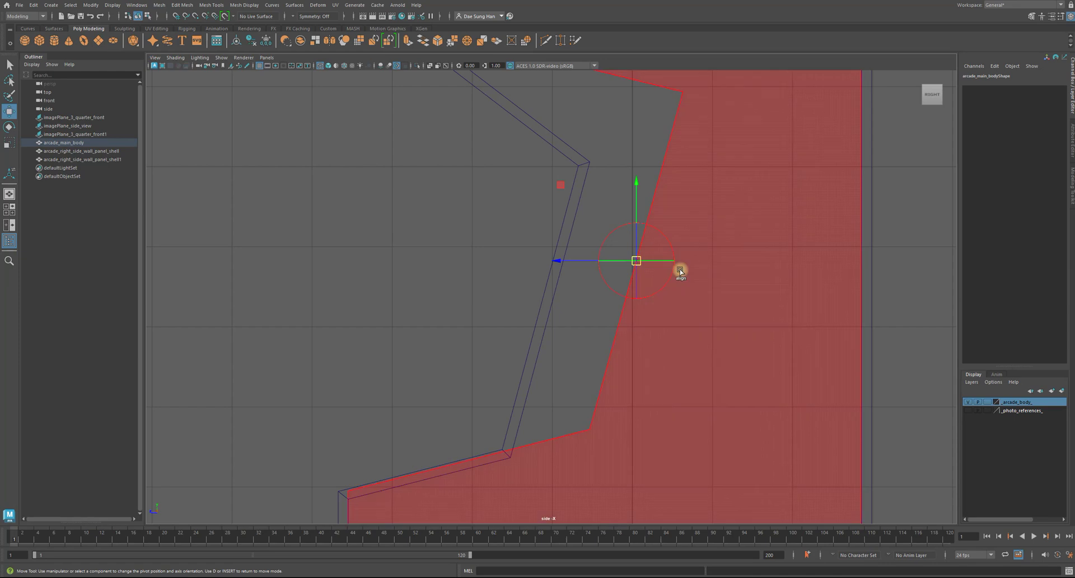
key("space")
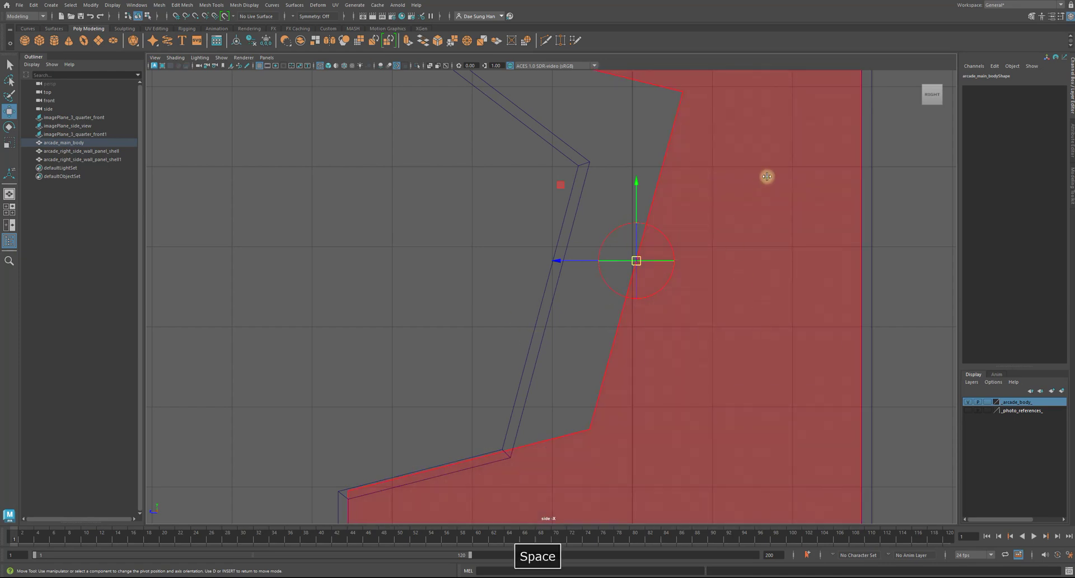
key("space")
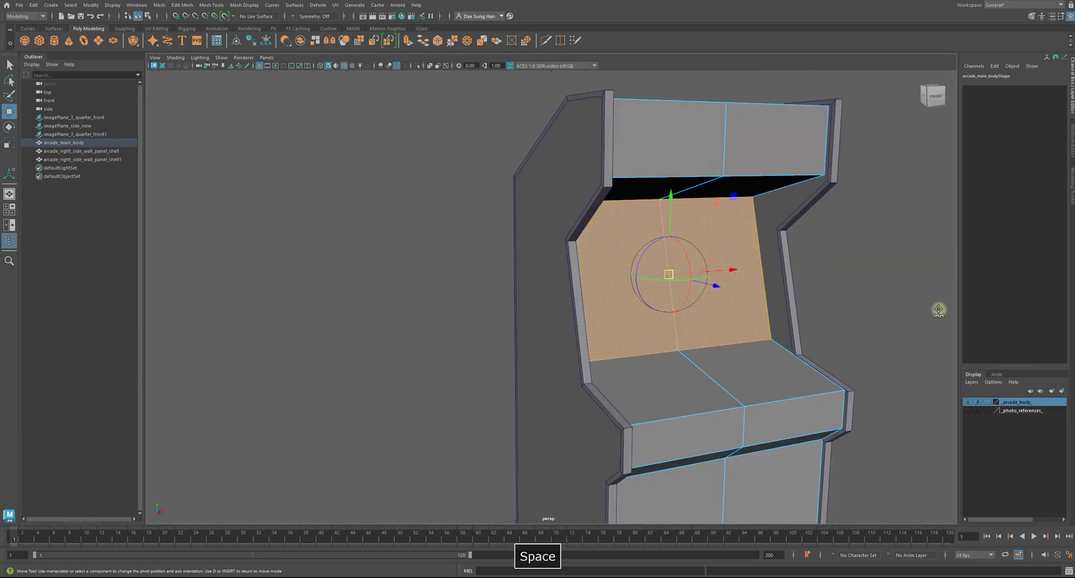
key("space")
key("space")
key("space")
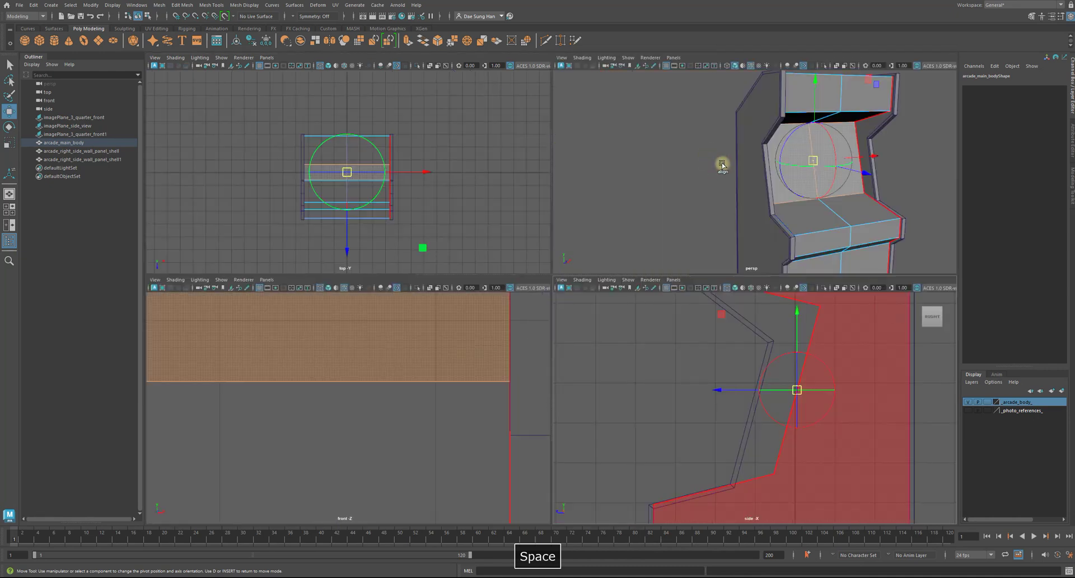
key("space")
left_click_drag(665, 240, 668, 243)
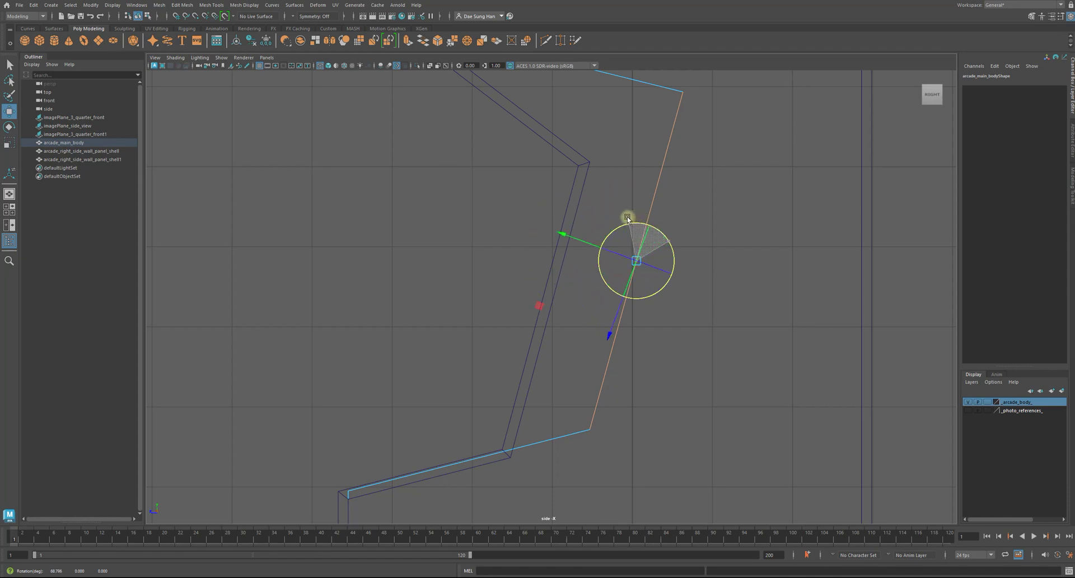
left_click_drag(624, 216, 624, 216)
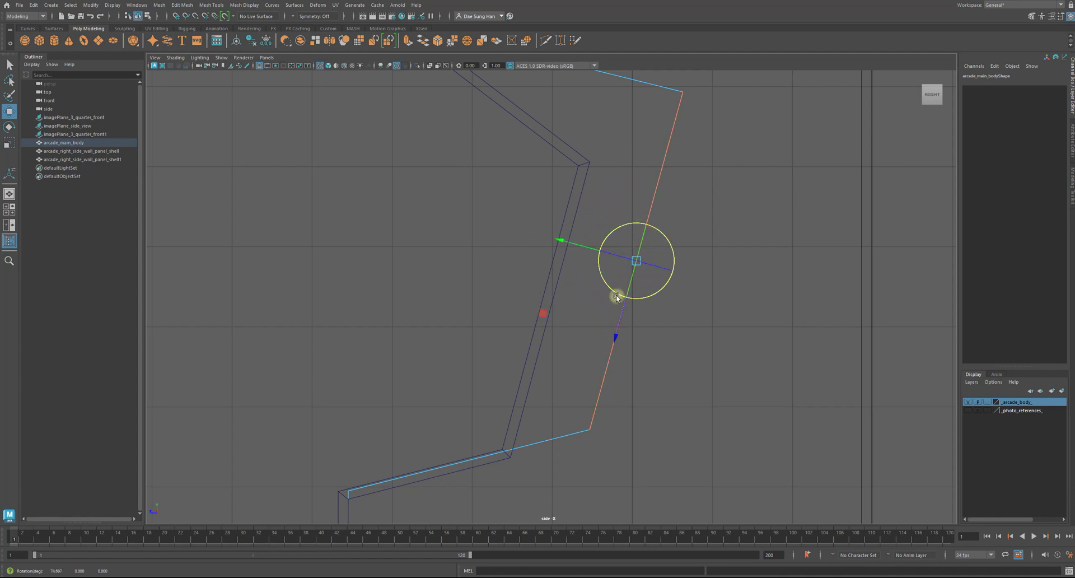
right_click_drag(627, 284, 750, 264, "alt")
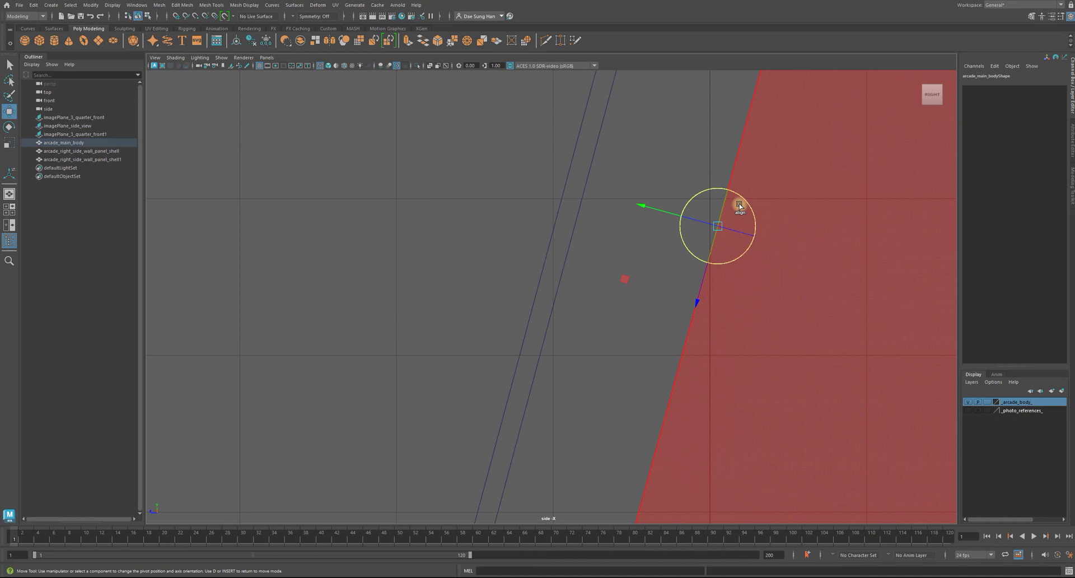
left_click_drag(743, 199, 746, 200)
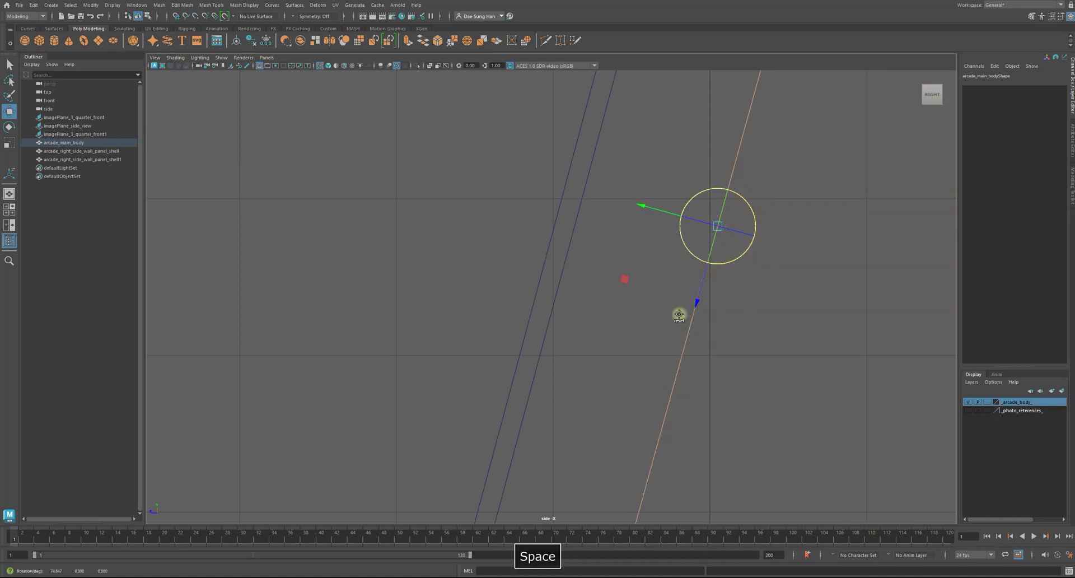
key("space")
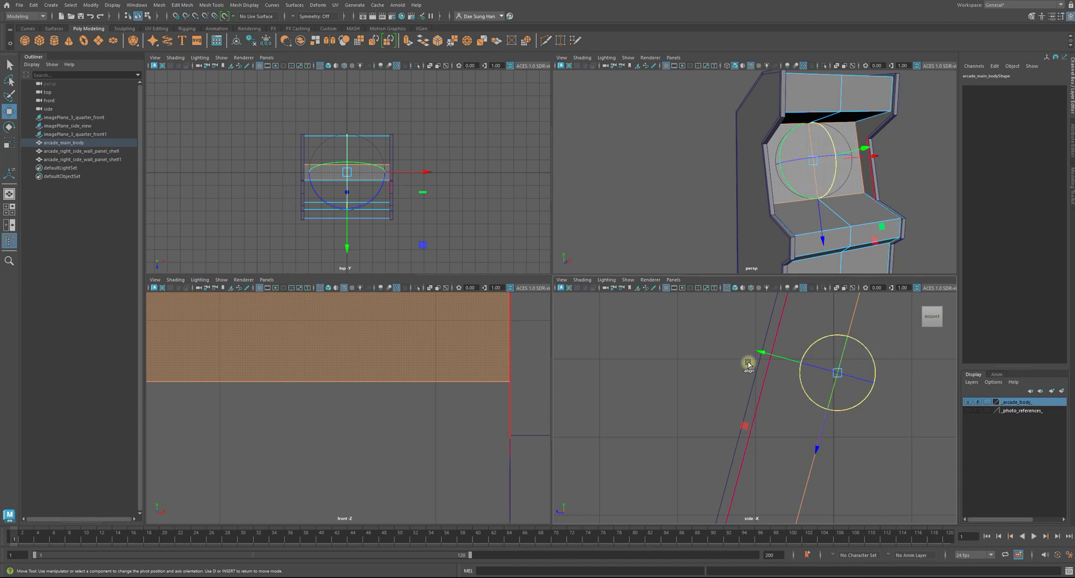
key("w")
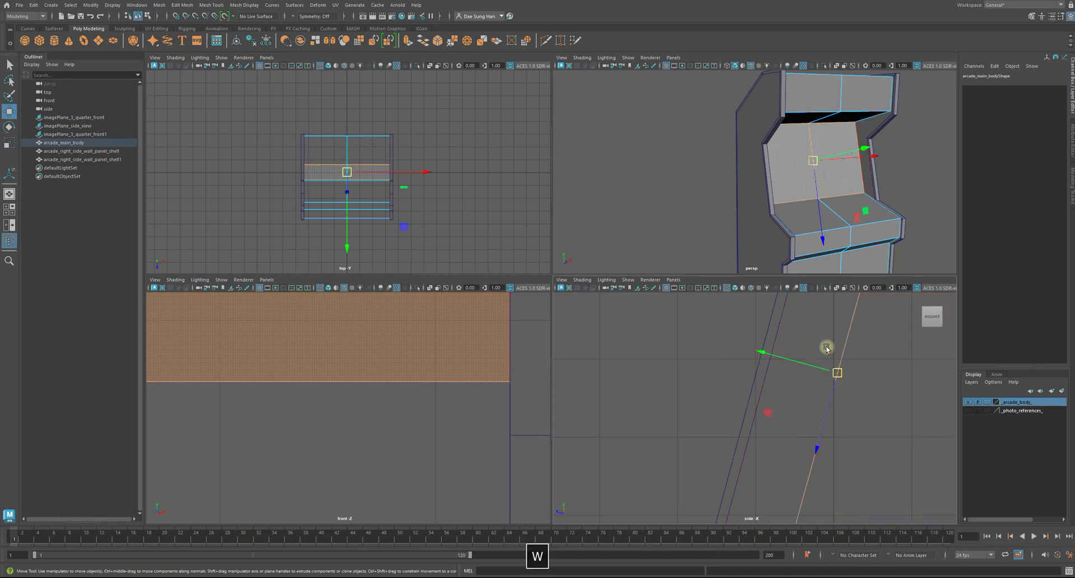
Step: Move the two screen faces slightly forward along the pivot axis perpendicular to the screen
left_click_drag(850, 174, 789, 175, "alt")
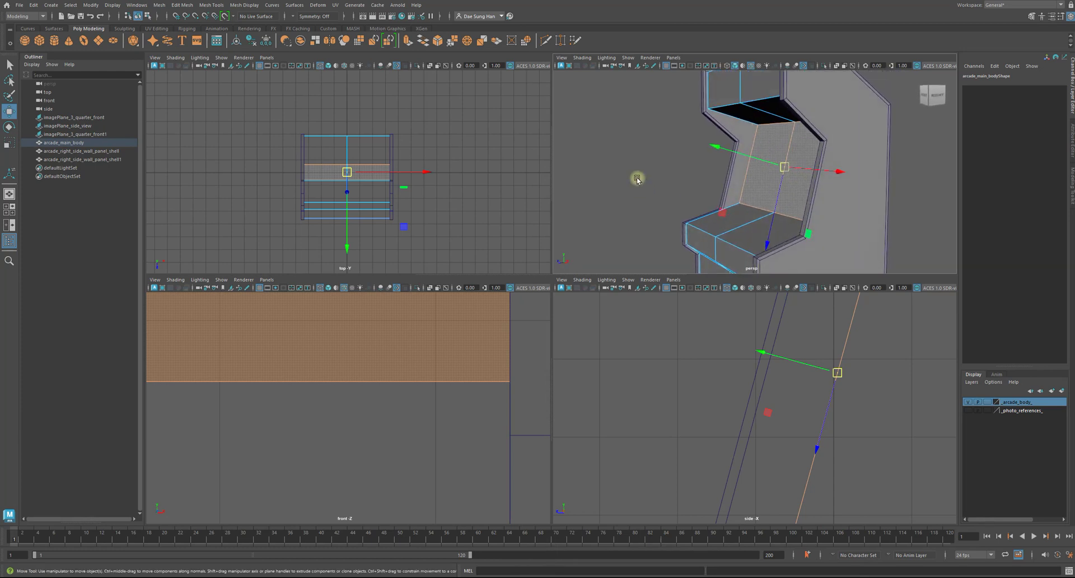
key("space")
left_click_drag(532, 282, 518, 260, "alt")
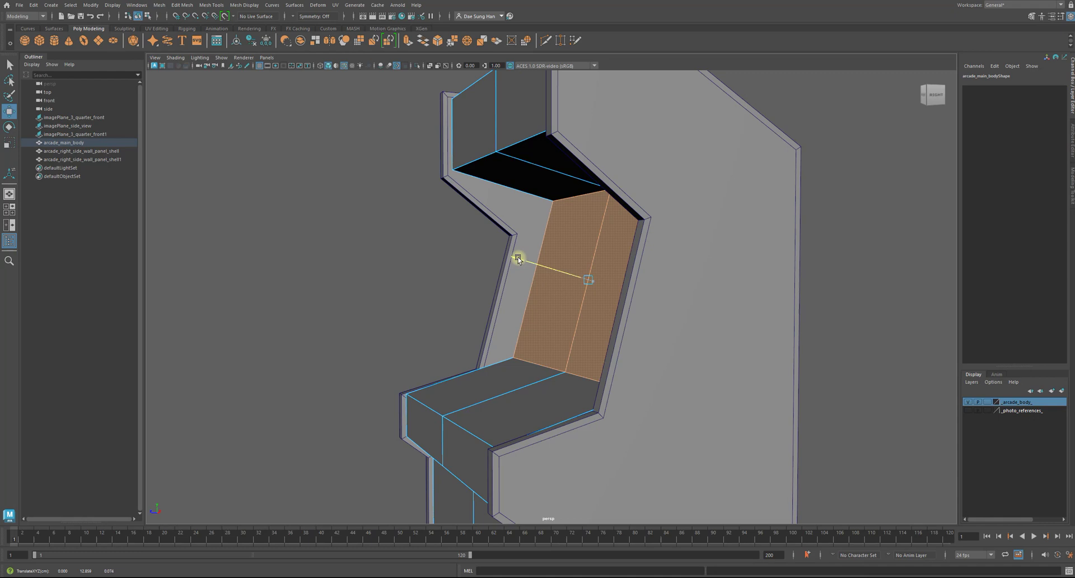
left_click_drag(560, 313, 432, 472, "alt")
left_click_drag(467, 427, 663, 425, "alt")
left_click_drag(701, 462, 920, 413, "alt")
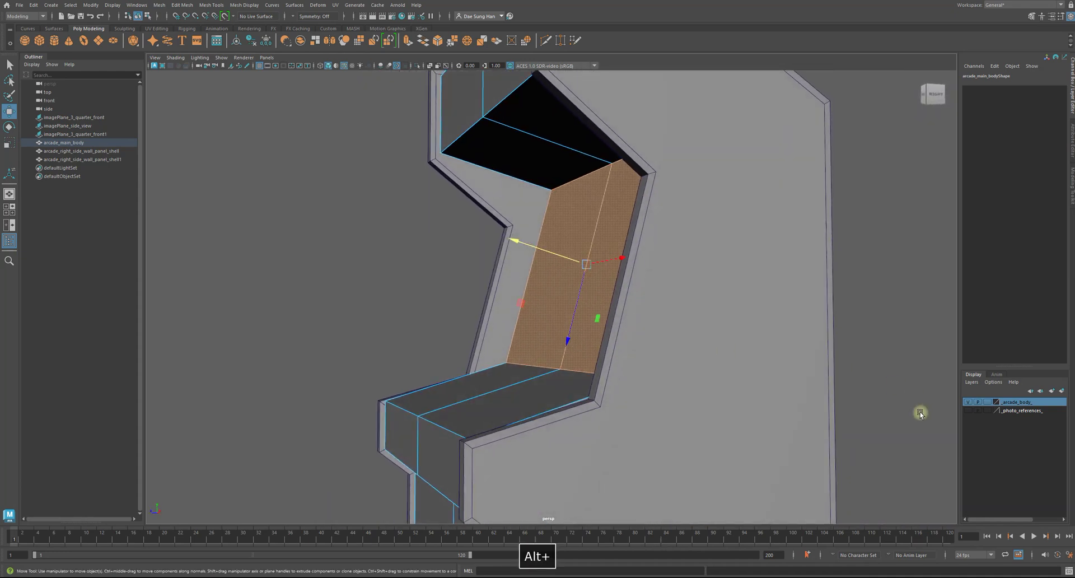
Step: Show the photo references layer and check the screen's depth between the side wall panels
left_click(969, 412)
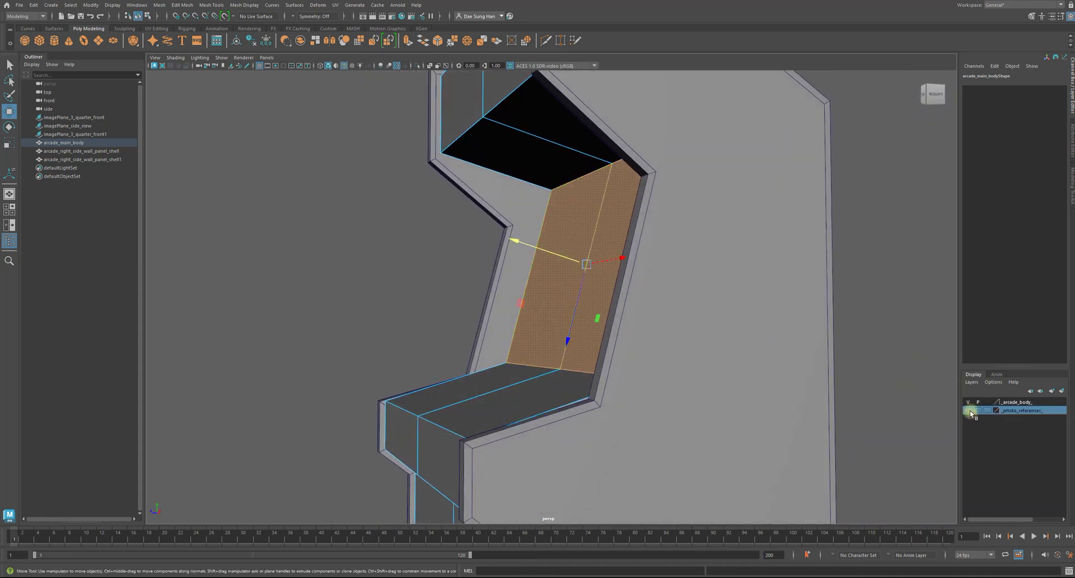
left_click(970, 411)
left_click_drag(596, 258, 371, 279, "alt")
left_click_drag(562, 283, 588, 294, "alt")
Step: Step back through the recent moves, readjust the screen faces' depth along the axis perpendicular to the screen, and clear the selection
key("z")
key("z")
key("z")
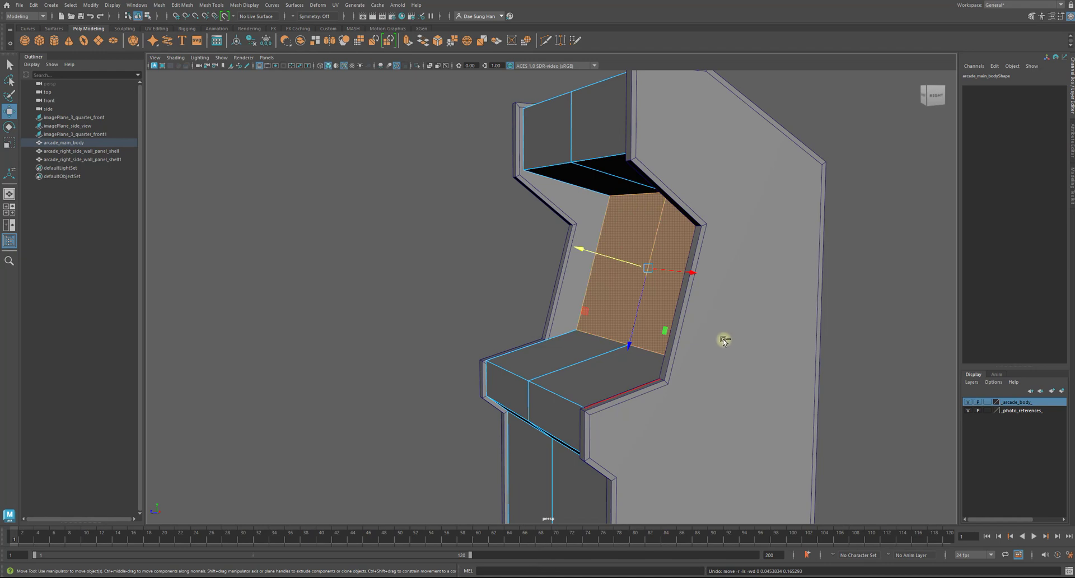
key("ctrl+y")
left_click_drag(609, 314, 526, 240, "alt")
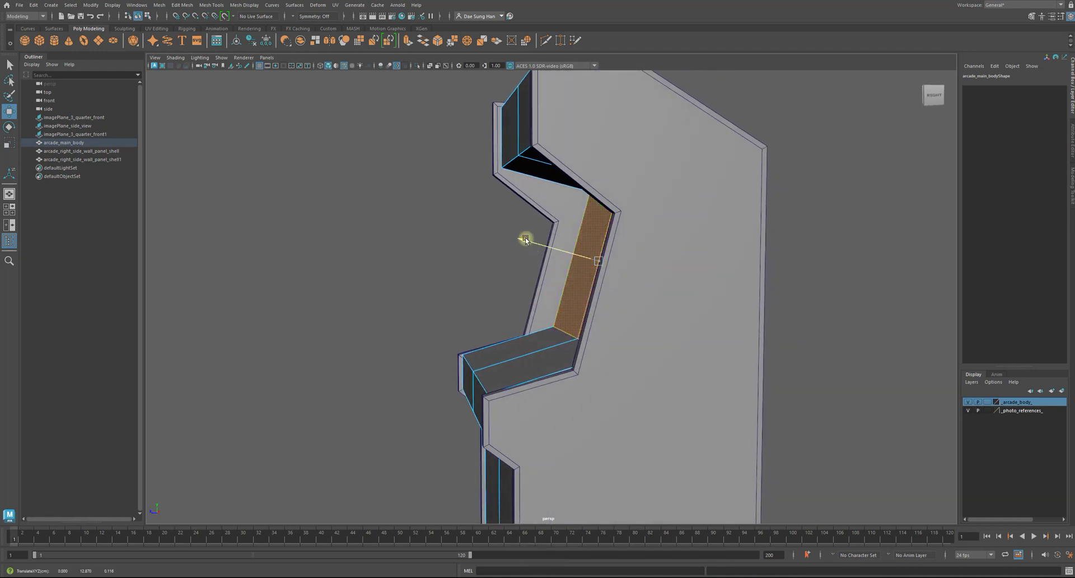
left_click_drag(455, 261, 561, 259, "alt")
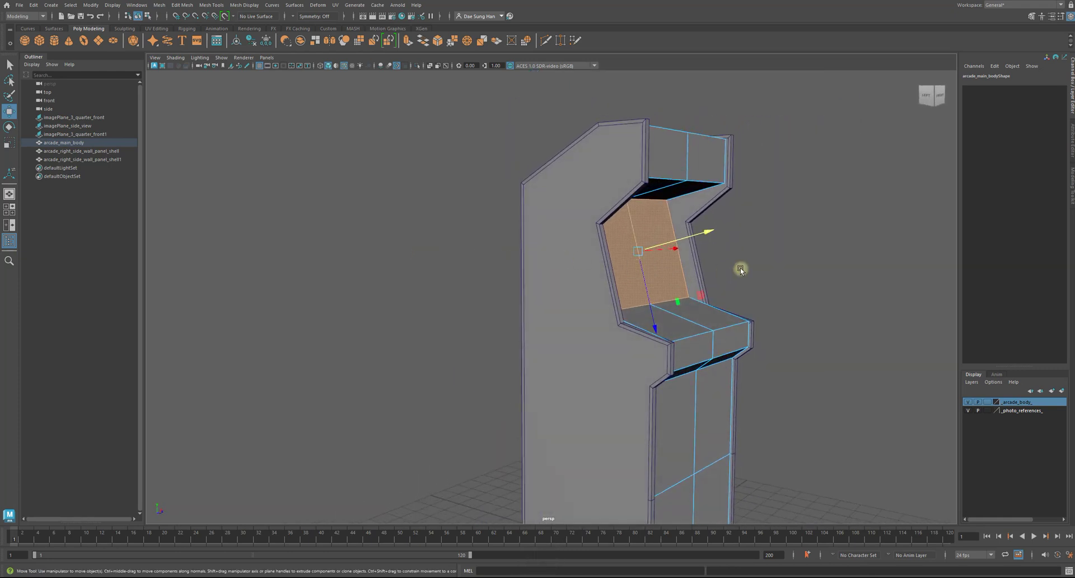
left_click(821, 254)
left_click_drag(820, 254, 754, 273, "alt")
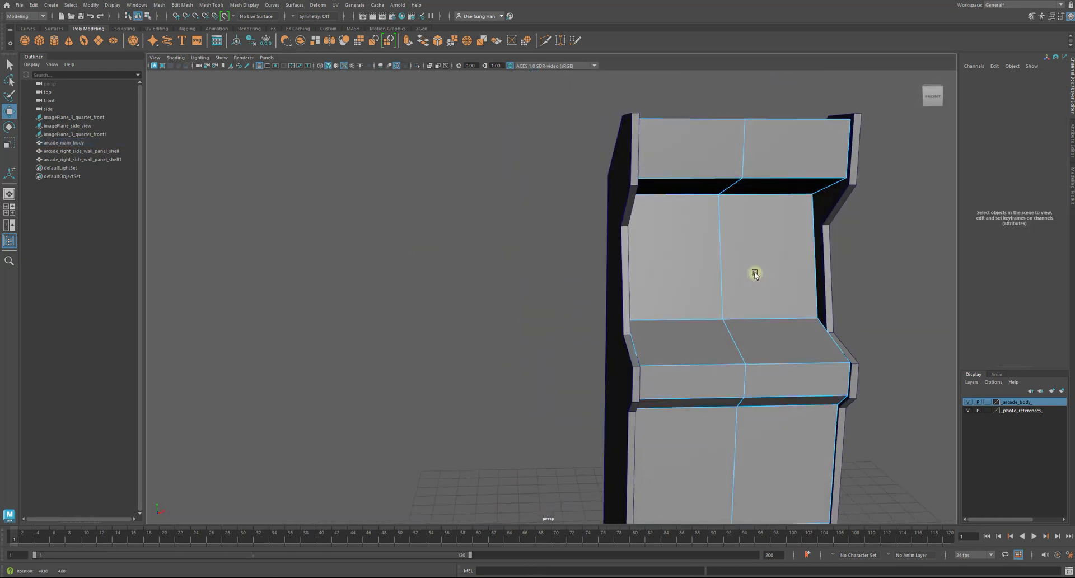
Step: Return the main body to object mode and examine where the control panel meets the side wall panel
middle_click_drag(755, 273, 442, 235, "alt")
right_click_drag(442, 235, 991, 366, "alt")
left_click_drag(649, 277, 818, 278, "alt")
left_click(707, 173)
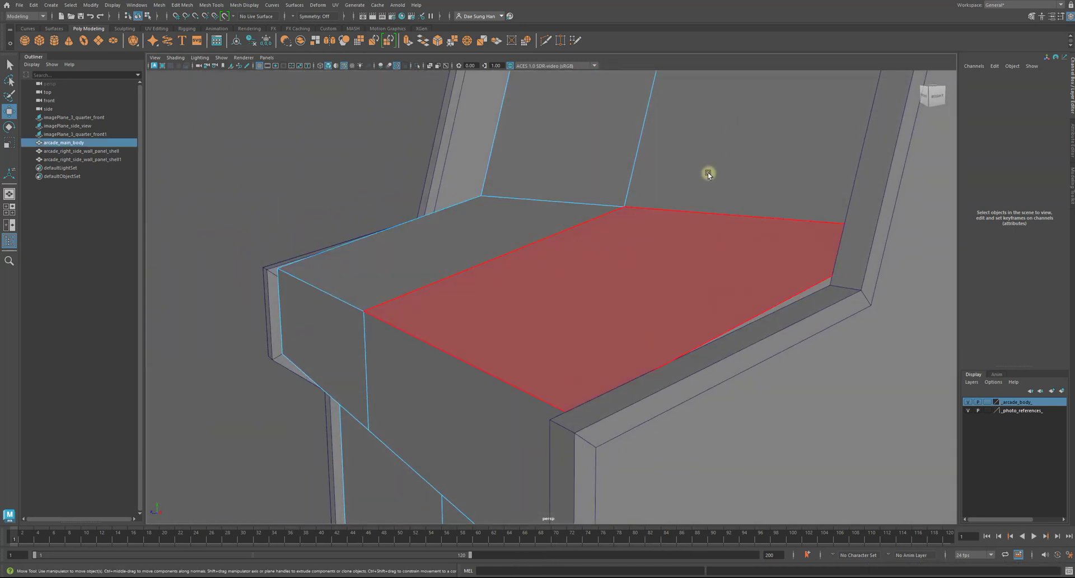
right_click(587, 226)
left_click(374, 146)
right_click_drag(586, 228, 678, 173)
left_click(357, 148)
left_click_drag(504, 302, 619, 360, "alt")
left_click(518, 332)
right_click_drag(598, 307, 334, 303, "alt")
left_click_drag(333, 303, 289, 289, "alt")
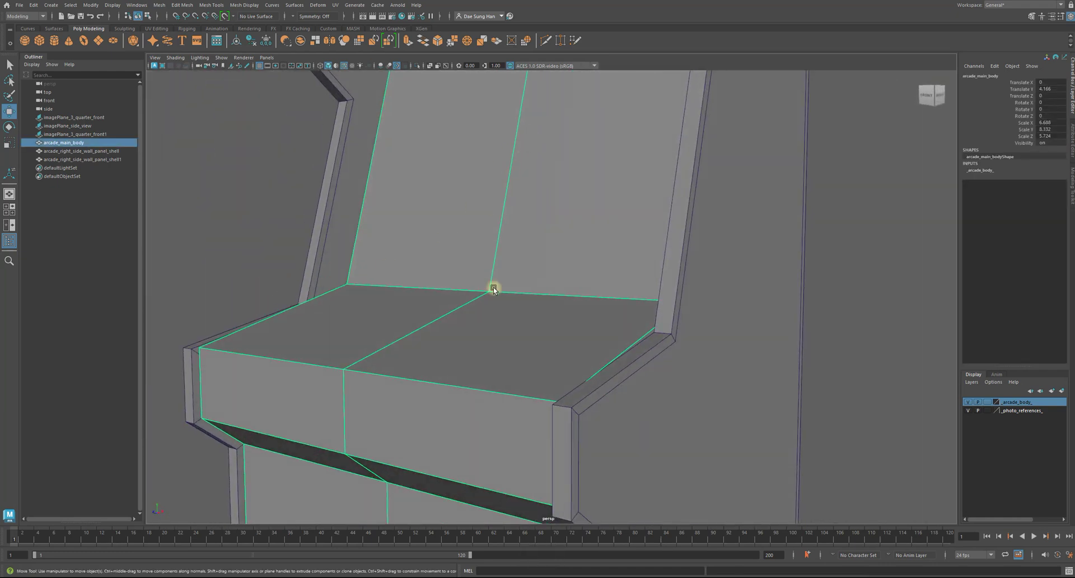
Step: Select the two rear edges of the control panel on the main body, where it meets the screen
right_click_drag(498, 273, 515, 203)
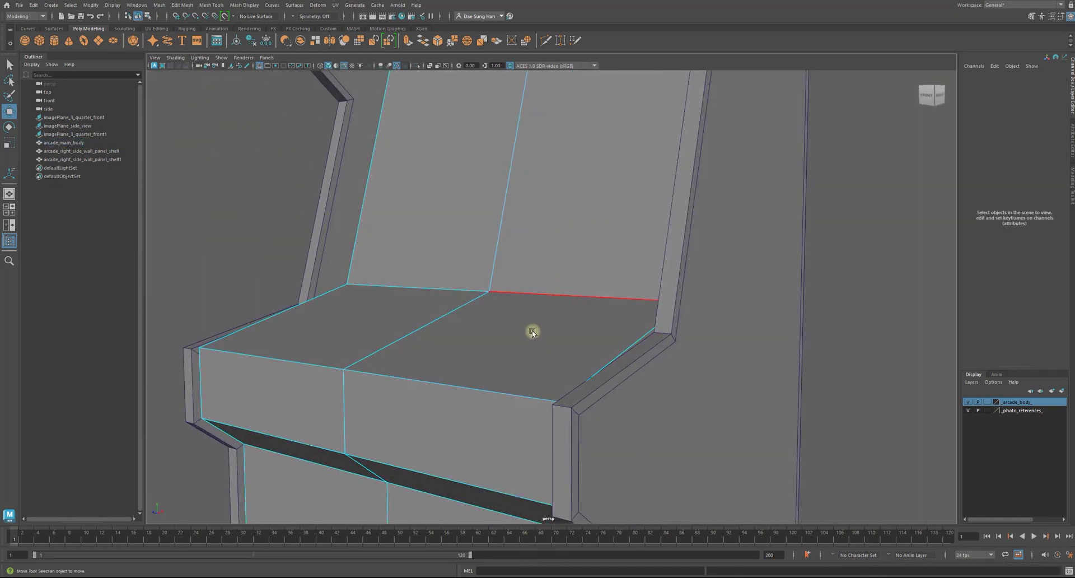
left_click(532, 292)
left_click(441, 286, "shift")
mouse_move(414, 335)
left_mouse_down("alt")
mouse_move(537, 364)
mouse_move(413, 355)
left_mouse_up("alt")
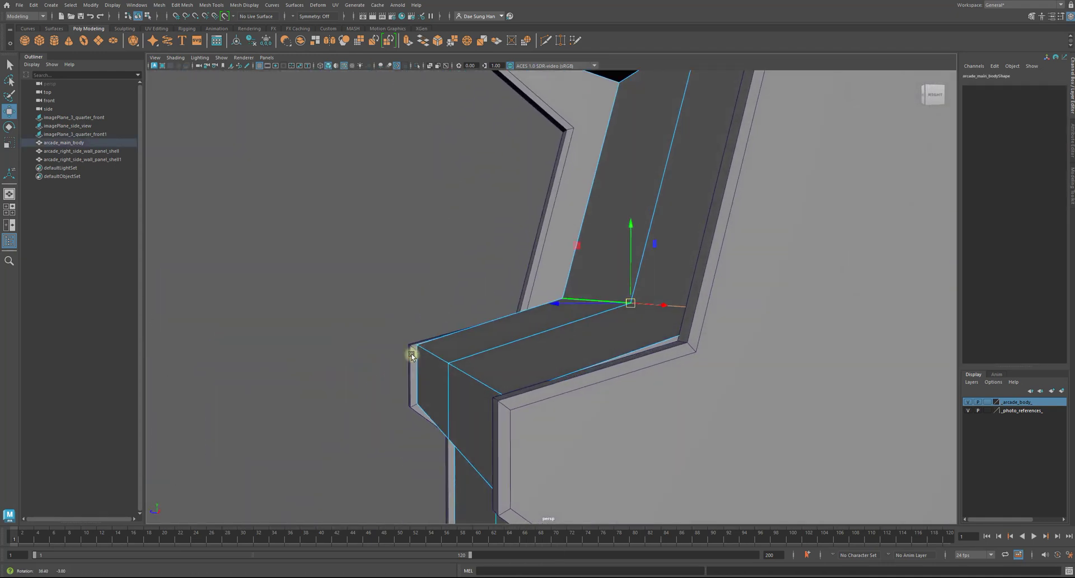
left_click_drag(719, 343, 434, 132, "alt")
left_click_drag(499, 152, 465, 201, "alt")
left_click_drag(627, 283, 589, 313, "alt")
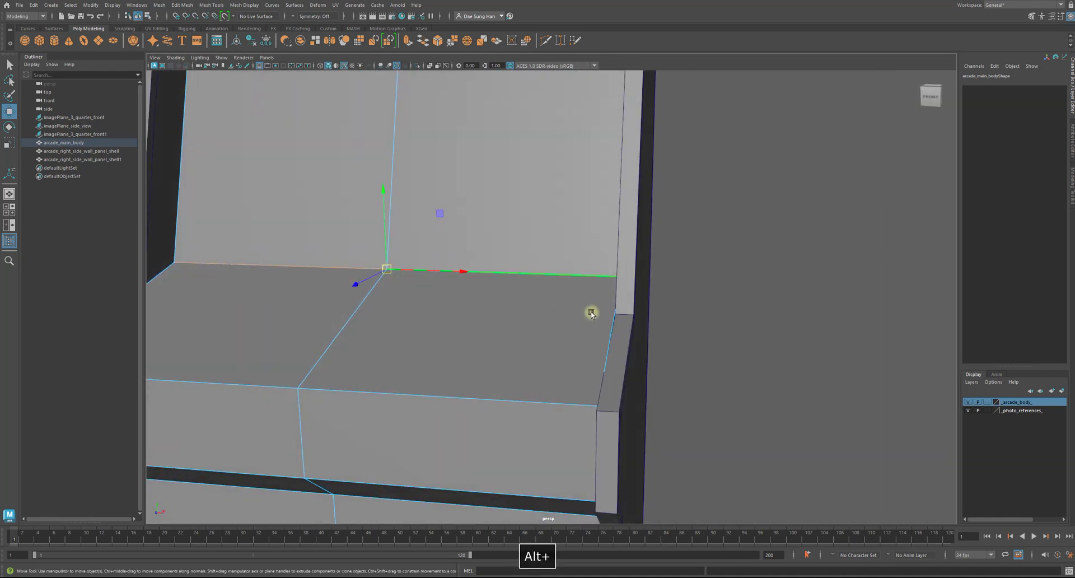
Step: Rotate the selected edges' pivot in the side view so its axis follows the slope of the screen
key("space")
key("space")
right_click_drag(731, 420, 616, 387, "alt")
right_click_drag(357, 271, 749, 398, "alt")
middle_click_drag(504, 319, 562, 179, "alt")
right_click_drag(358, 303, 540, 381, "alt")
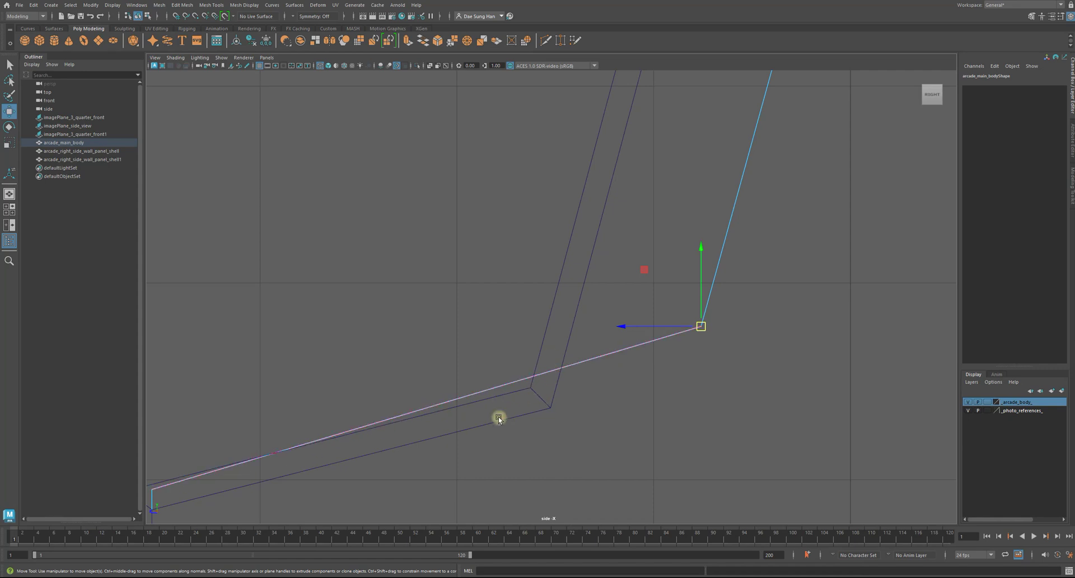
mouse_move(638, 379)
middle_mouse_down("alt")
mouse_move(585, 297)
mouse_move(744, 329)
mouse_move(569, 319)
mouse_move(577, 305)
middle_mouse_up("alt")
key("d")
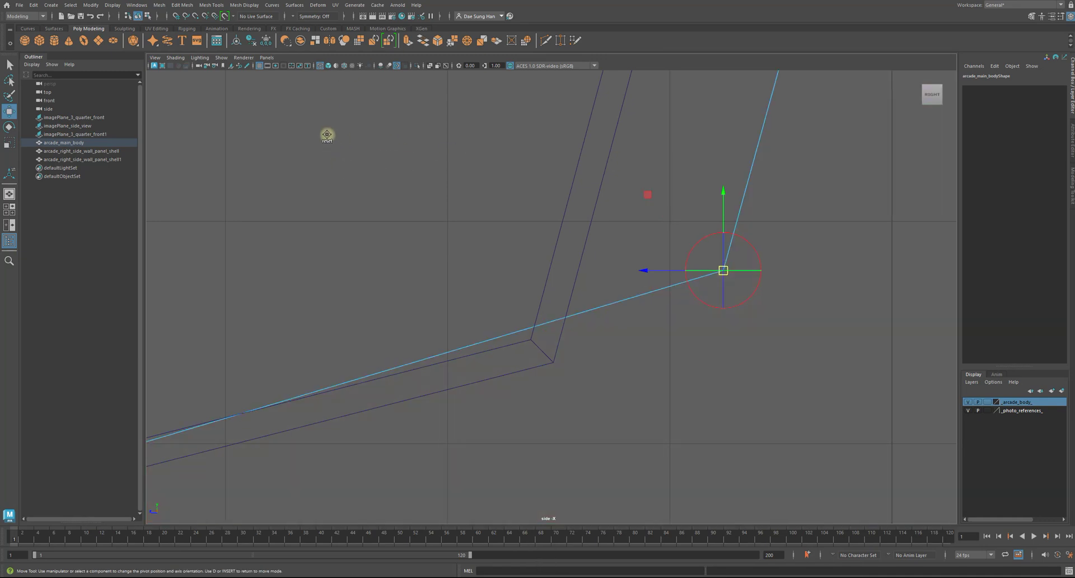
left_click_drag(741, 236, 751, 242)
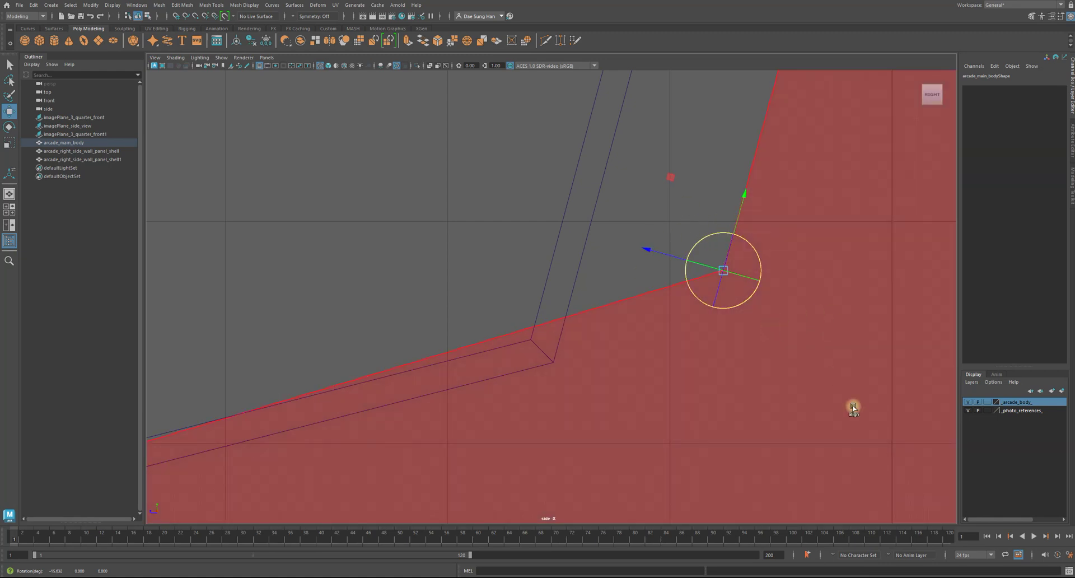
key("w")
Step: Move the control panel's rear edges down along the screen slope until the panel's top runs parallel to the side wall edge
middle_click_drag(684, 268, 456, 291, "alt")
right_click_drag(455, 291, 800, 314, "alt")
scroll(423, 225, "down", 10)
middle_click_drag(449, 242, 555, 226, "alt")
right_click_drag(556, 226, 911, 330, "alt")
middle_click_drag(820, 153, 687, 277, "alt")
scroll(712, 200, "down", 5)
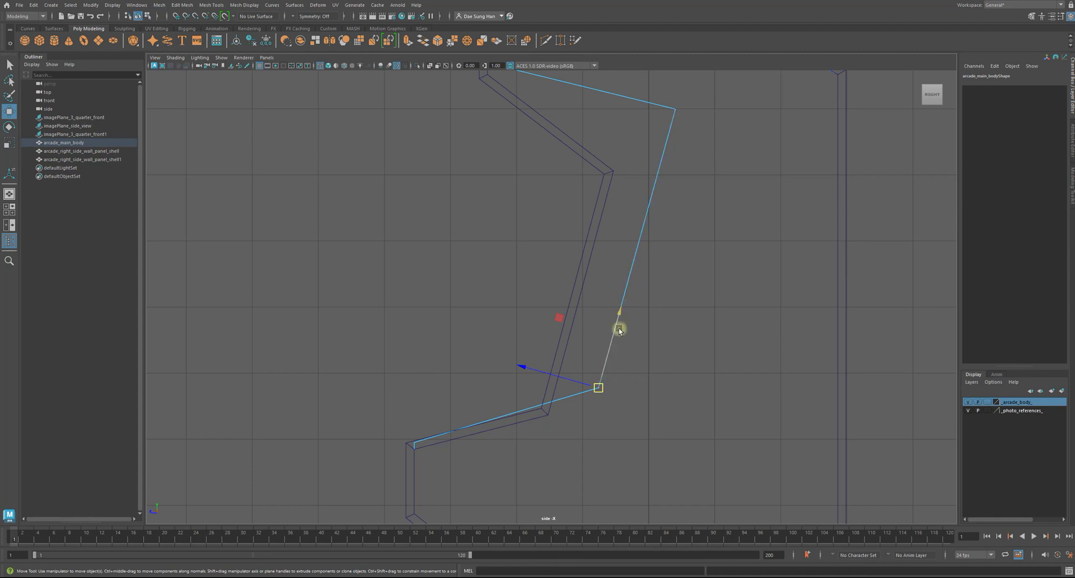
middle_click_drag(553, 309, 587, 182, "alt")
right_click_drag(587, 182, 818, 259, "alt")
middle_click_drag(747, 148, 744, 153)
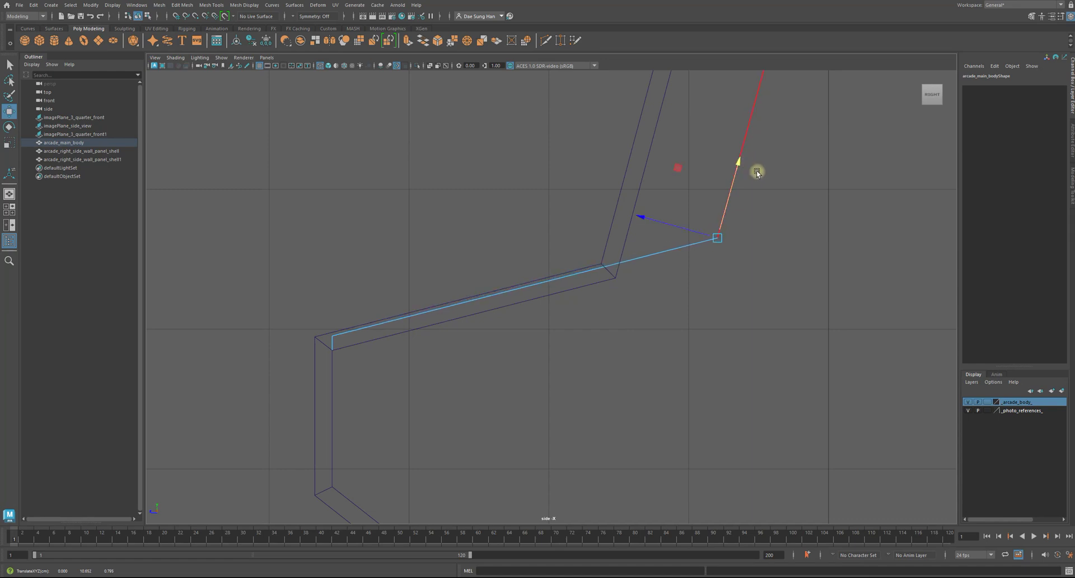
Step: Undo and redo the rear edge move to compare the control panel's slope with the side wall outline
right_click_drag(780, 194, 787, 179, "alt")
middle_click_drag(787, 180, 715, 300, "alt")
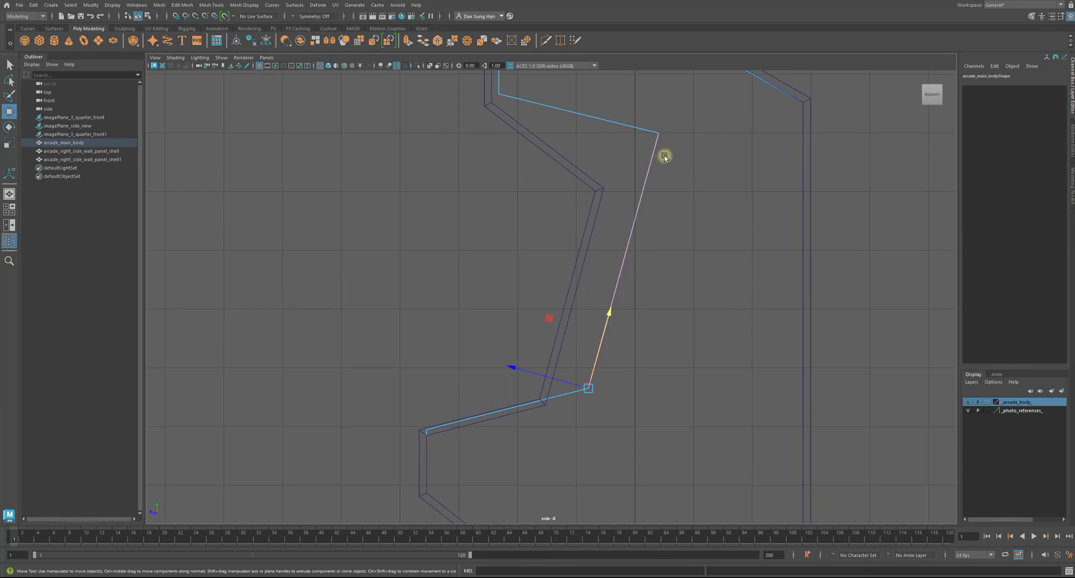
key("ctrl+z")
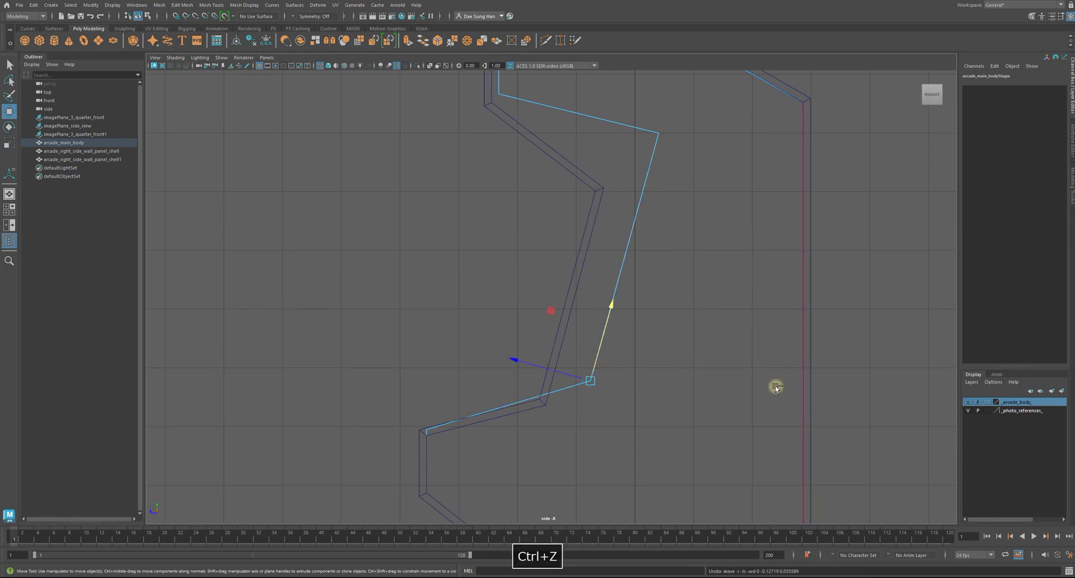
key("ctrl+y")
middle_click_drag(521, 366, 564, 261, "alt")
right_click_drag(563, 261, 876, 357, "alt")
right_click_drag(487, 333, 751, 372, "alt")
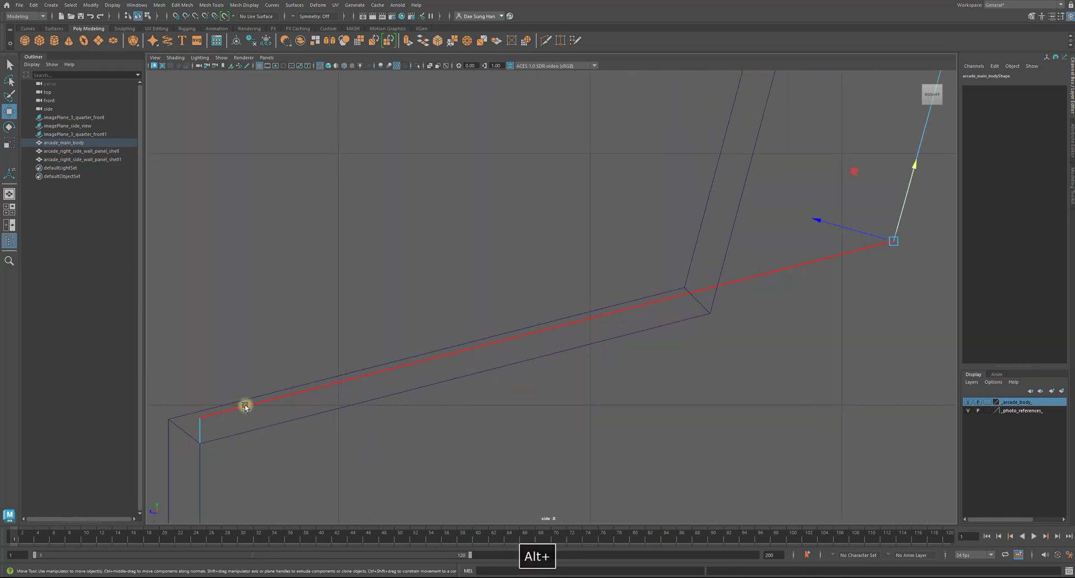
Step: Return the main body to object mode in perspective, clear the selection, and inspect the control panel's fit against the side wall panels
key("space")
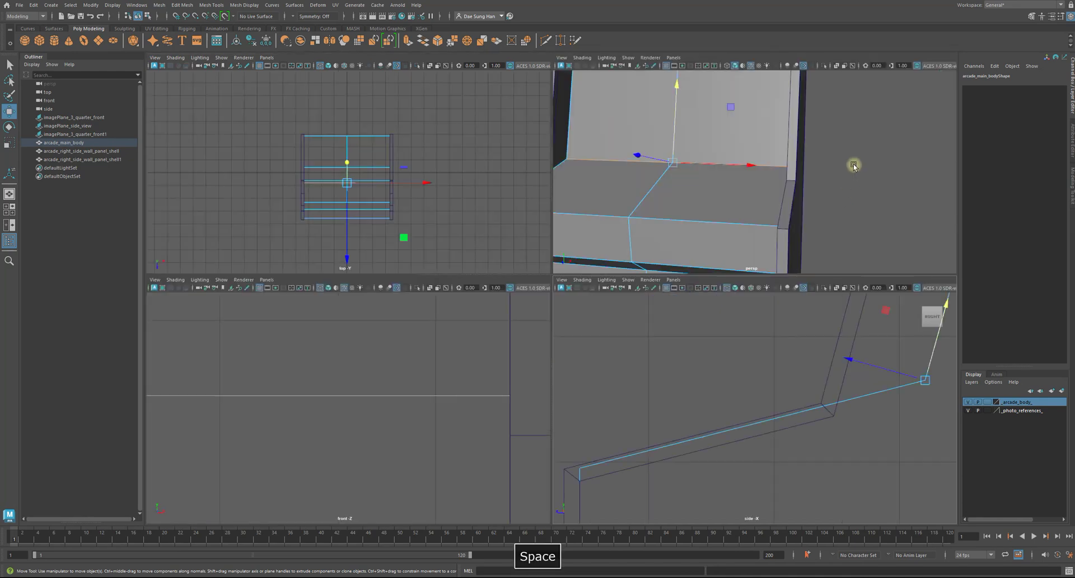
key("space")
left_click_drag(720, 242, 766, 268, "alt")
left_click_drag(574, 375, 585, 383, "alt")
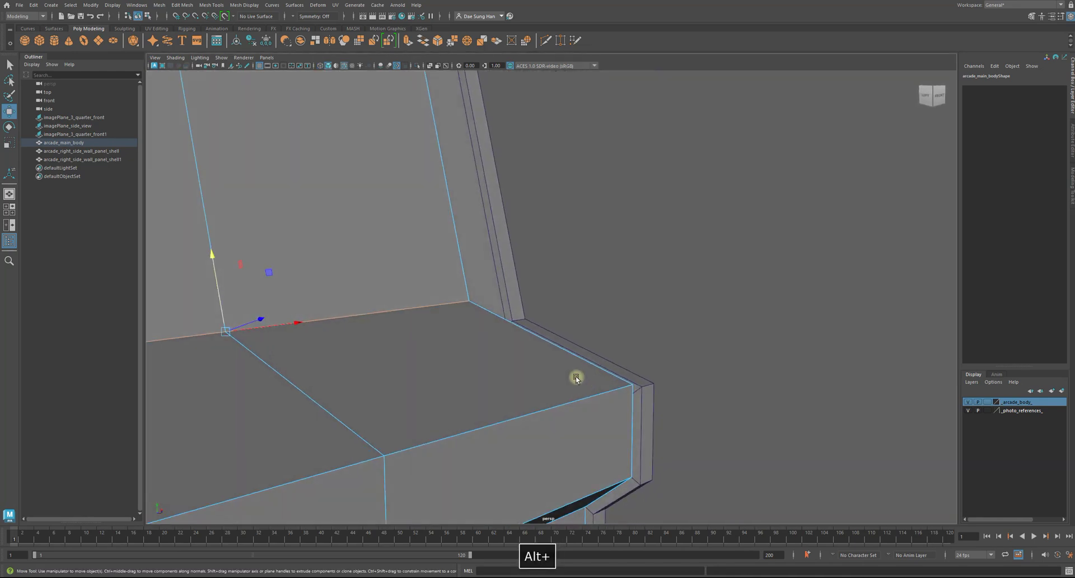
right_click_drag(586, 383, 725, 460, "alt")
left_click(671, 284)
right_click_drag(671, 284, 572, 259)
left_click(663, 190)
right_click_drag(560, 341, 556, 368, "alt")
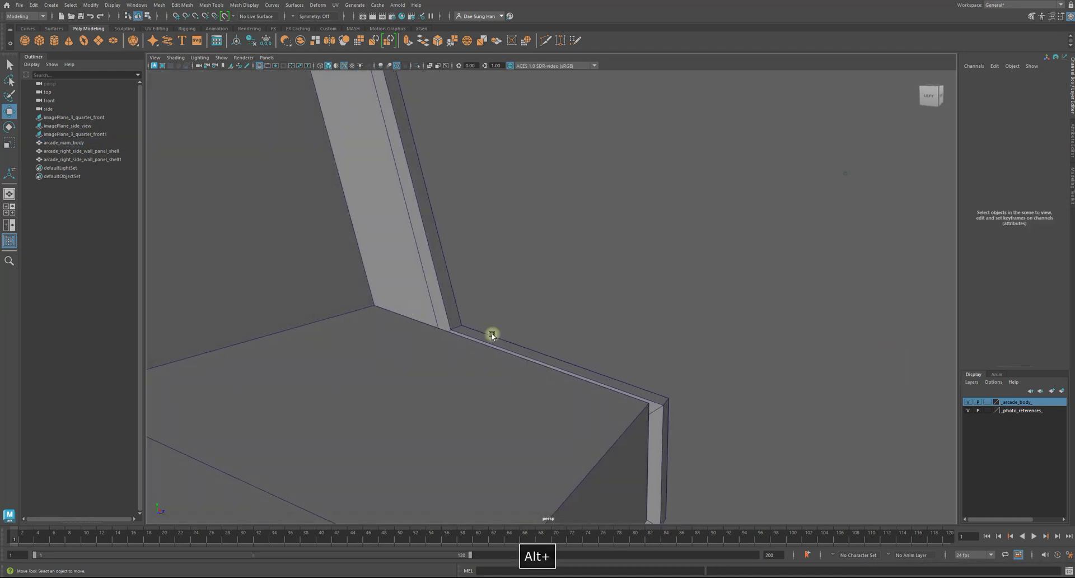
left_click_drag(753, 337, 473, 334, "alt")
right_click_drag(473, 334, 458, 300, "alt")
left_click_drag(458, 300, 433, 307, "alt")
right_click_drag(622, 366, 516, 257, "alt")
left_click_drag(516, 257, 507, 313, "alt")
key("space")
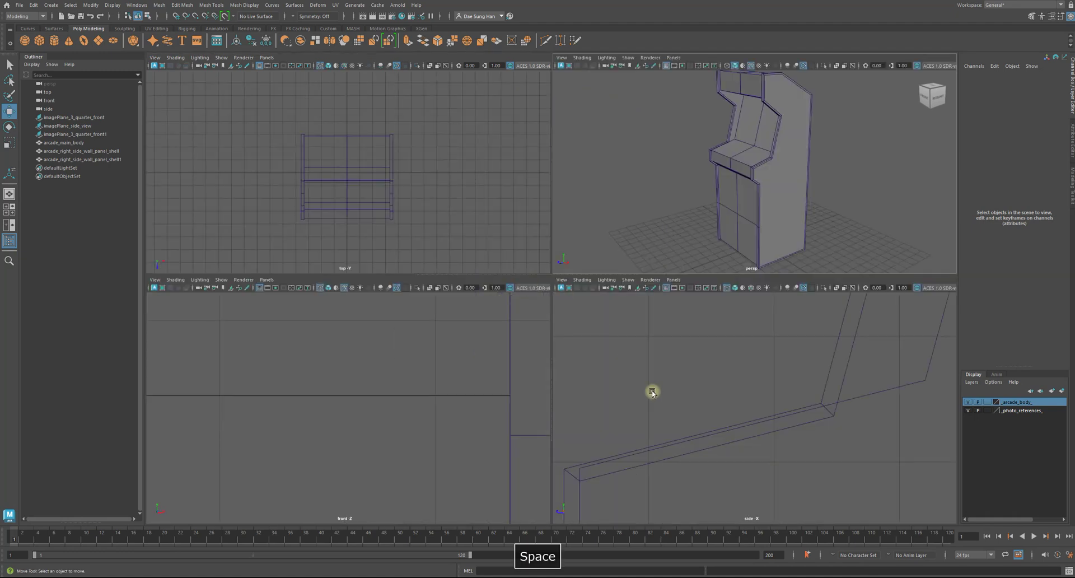
Step: Show the photo references layer and compare the control panel's profile with the arcade photo in the side view
left_click(968, 411)
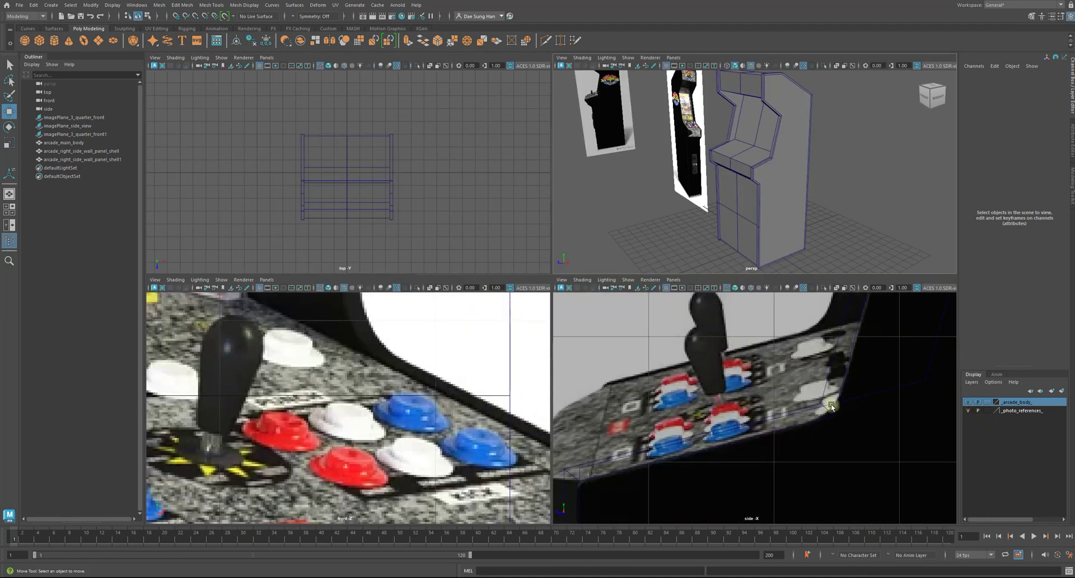
key("space")
right_click_drag(699, 397, 712, 224, "alt")
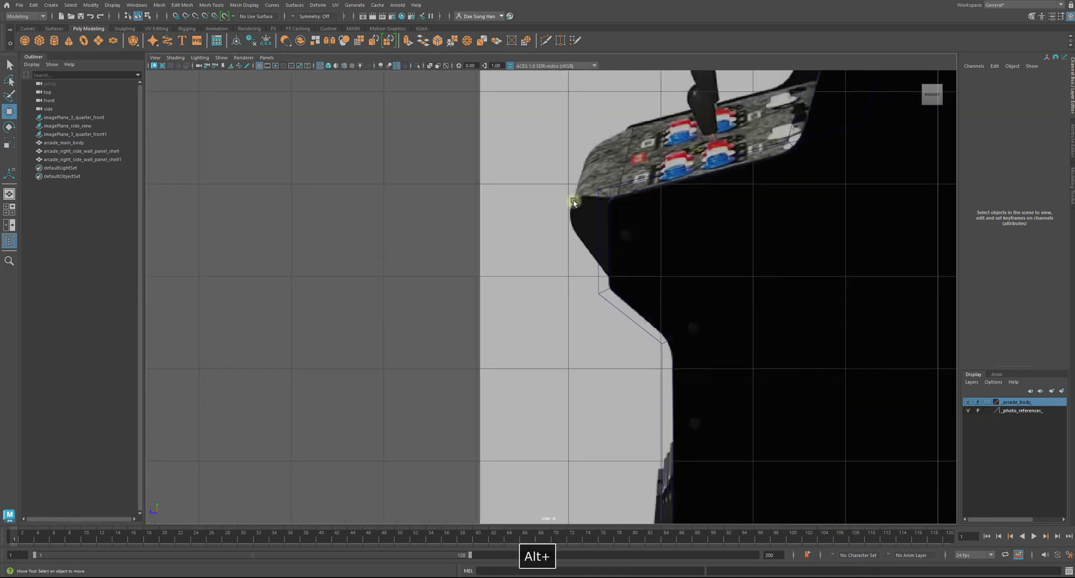
middle_click_drag(642, 215, 556, 310, "alt")
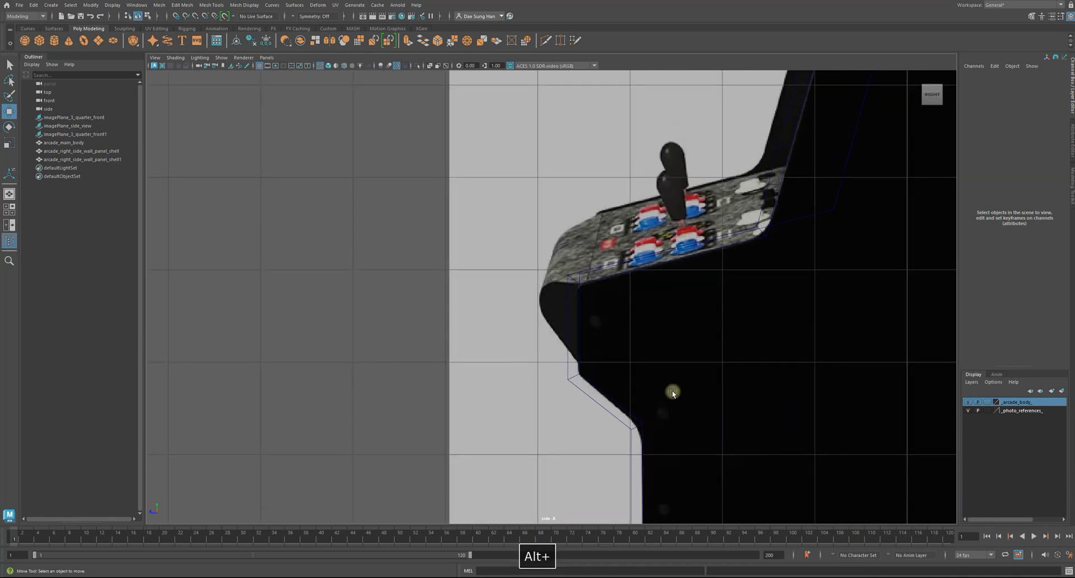
middle_click_drag(653, 336, 671, 319, "alt")
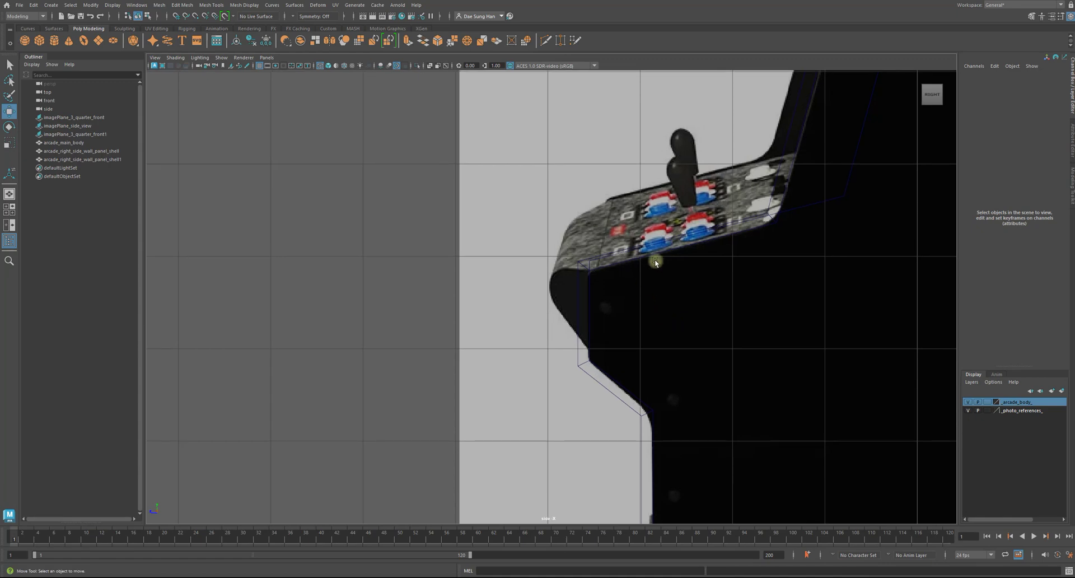
Step: Inspect the control panel, screen and side wall panels of the cabinet from several angles in the perspective view
key("space")
key("space")
mouse_move(549, 259)
left_mouse_down("alt")
mouse_move(571, 293)
mouse_move(500, 288)
mouse_move(585, 290)
mouse_move(554, 271)
left_mouse_up("alt")
right_click_drag(554, 271, 757, 367, "alt")
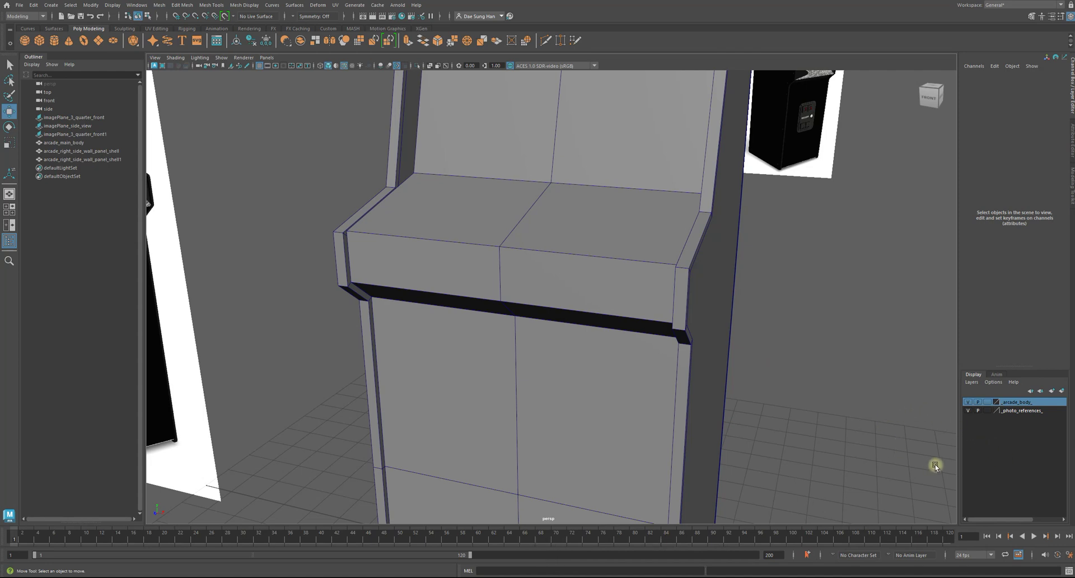
left_click_drag(749, 384, 777, 294, "alt")
right_click_drag(776, 294, 616, 271, "alt")
left_click_drag(616, 270, 499, 271, "alt")
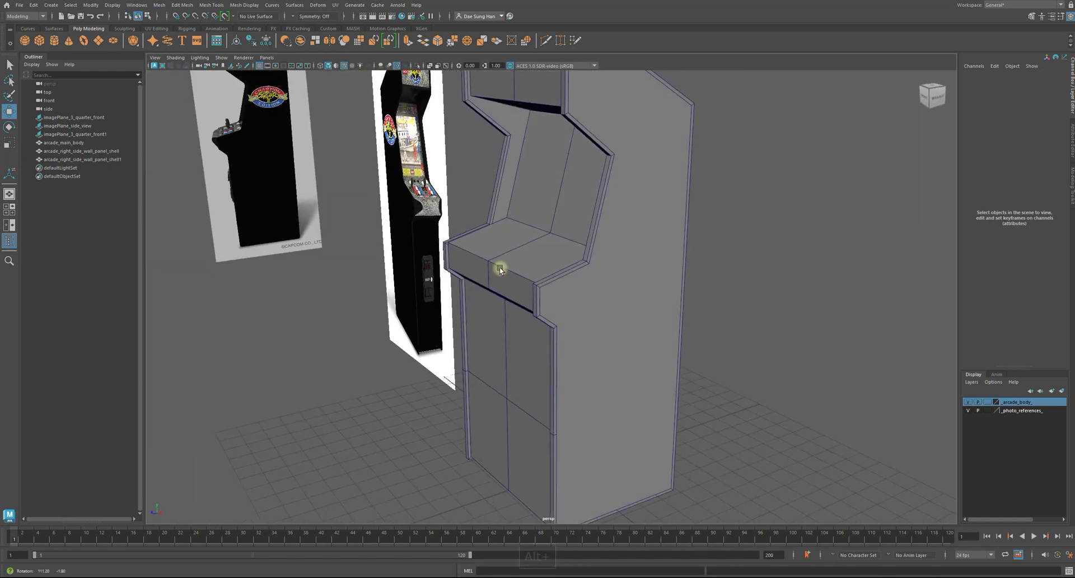
right_click_drag(498, 271, 596, 275, "alt")
middle_click_drag(496, 286, 535, 340, "alt")
left_click_drag(507, 337, 532, 306, "alt")
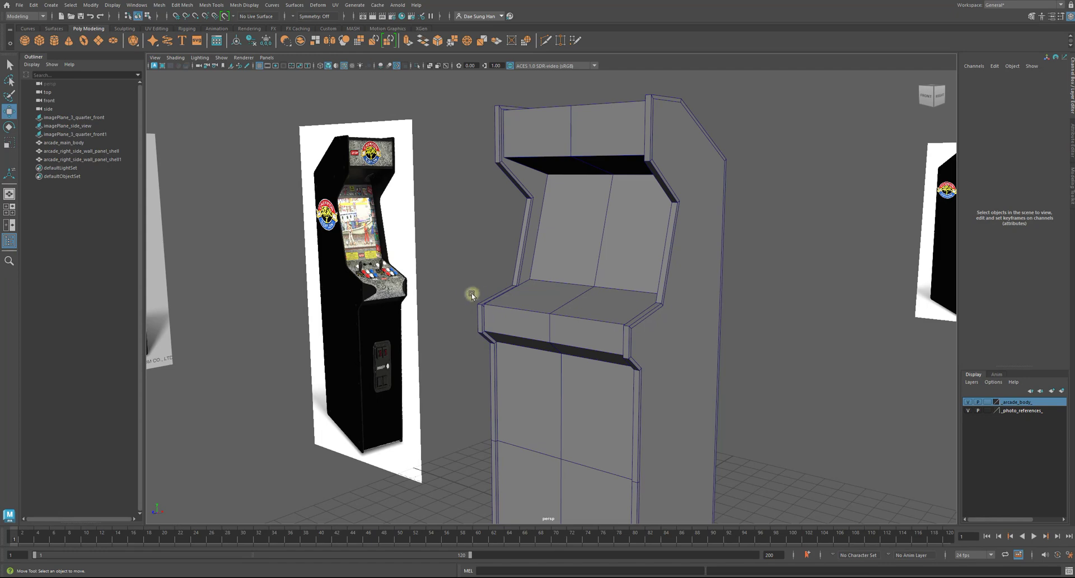
left_click_drag(479, 322, 739, 360, "alt")
right_click_drag(739, 359, 685, 290, "alt")
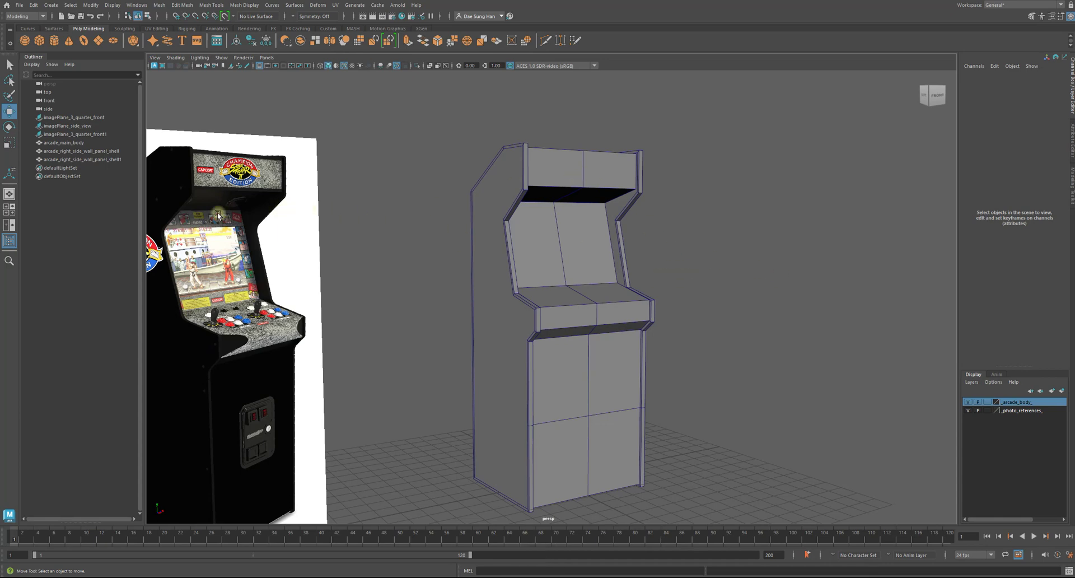
Step: Examine the marquee and screen area in the three-quarter reference photo and compare them with the cabinet model
middle_click_drag(274, 223, 564, 297, "alt")
right_click_drag(559, 227, 753, 254, "alt")
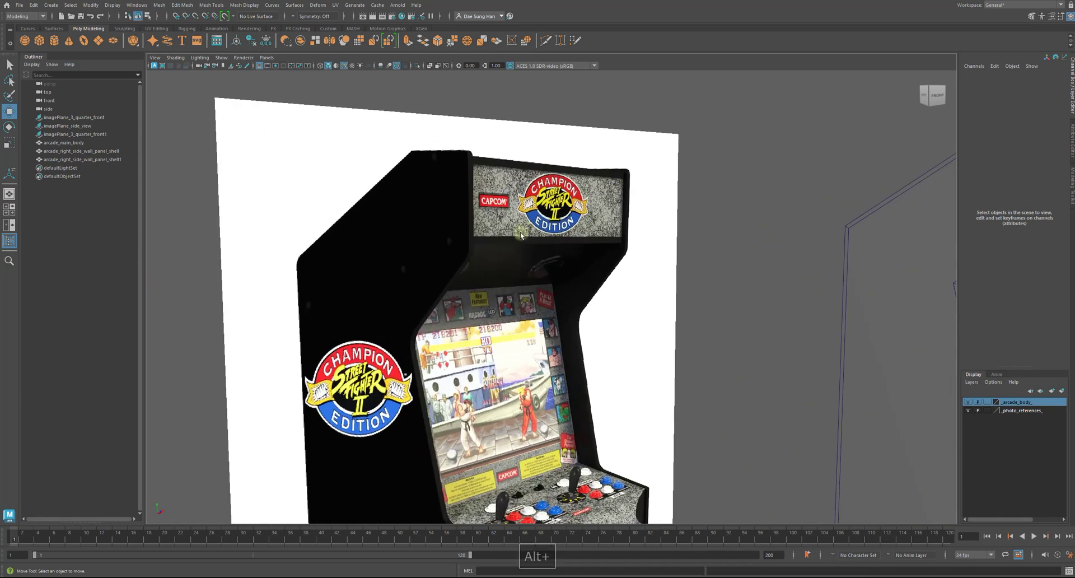
left_click_drag(570, 160, 697, 286, "alt")
right_click_drag(697, 286, 744, 365, "alt")
left_click_drag(744, 365, 622, 348, "alt")
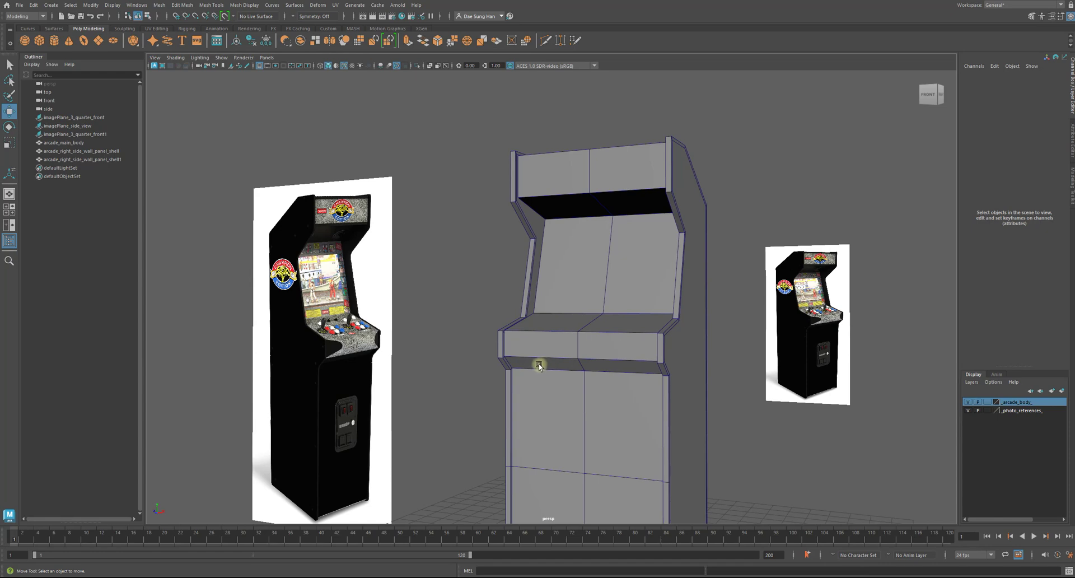
left_click_drag(539, 365, 569, 272, "alt")
left_click_drag(555, 135, 702, 271, "alt")
left_click_drag(580, 258, 533, 275, "alt")
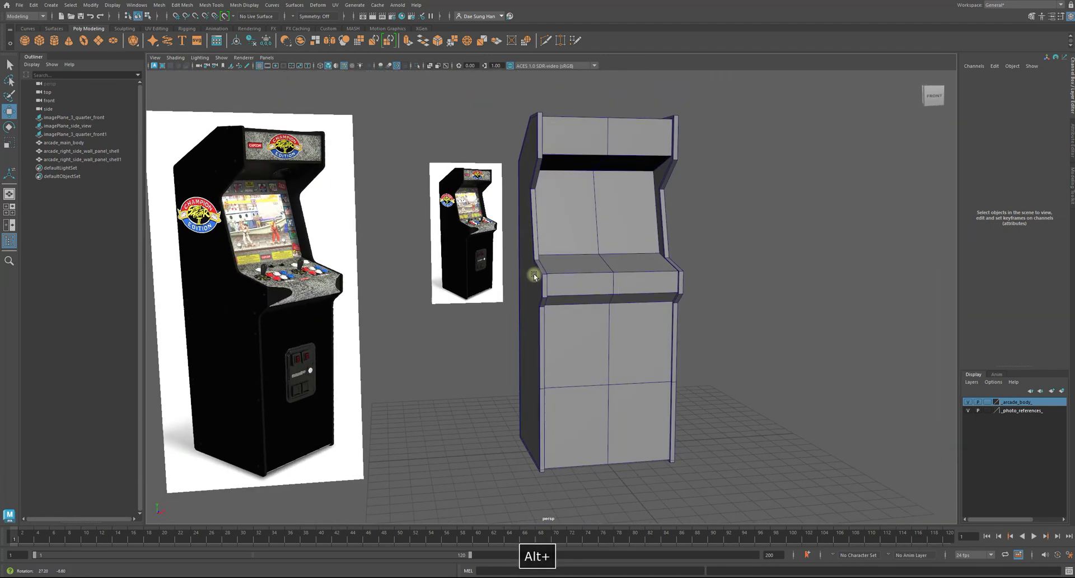